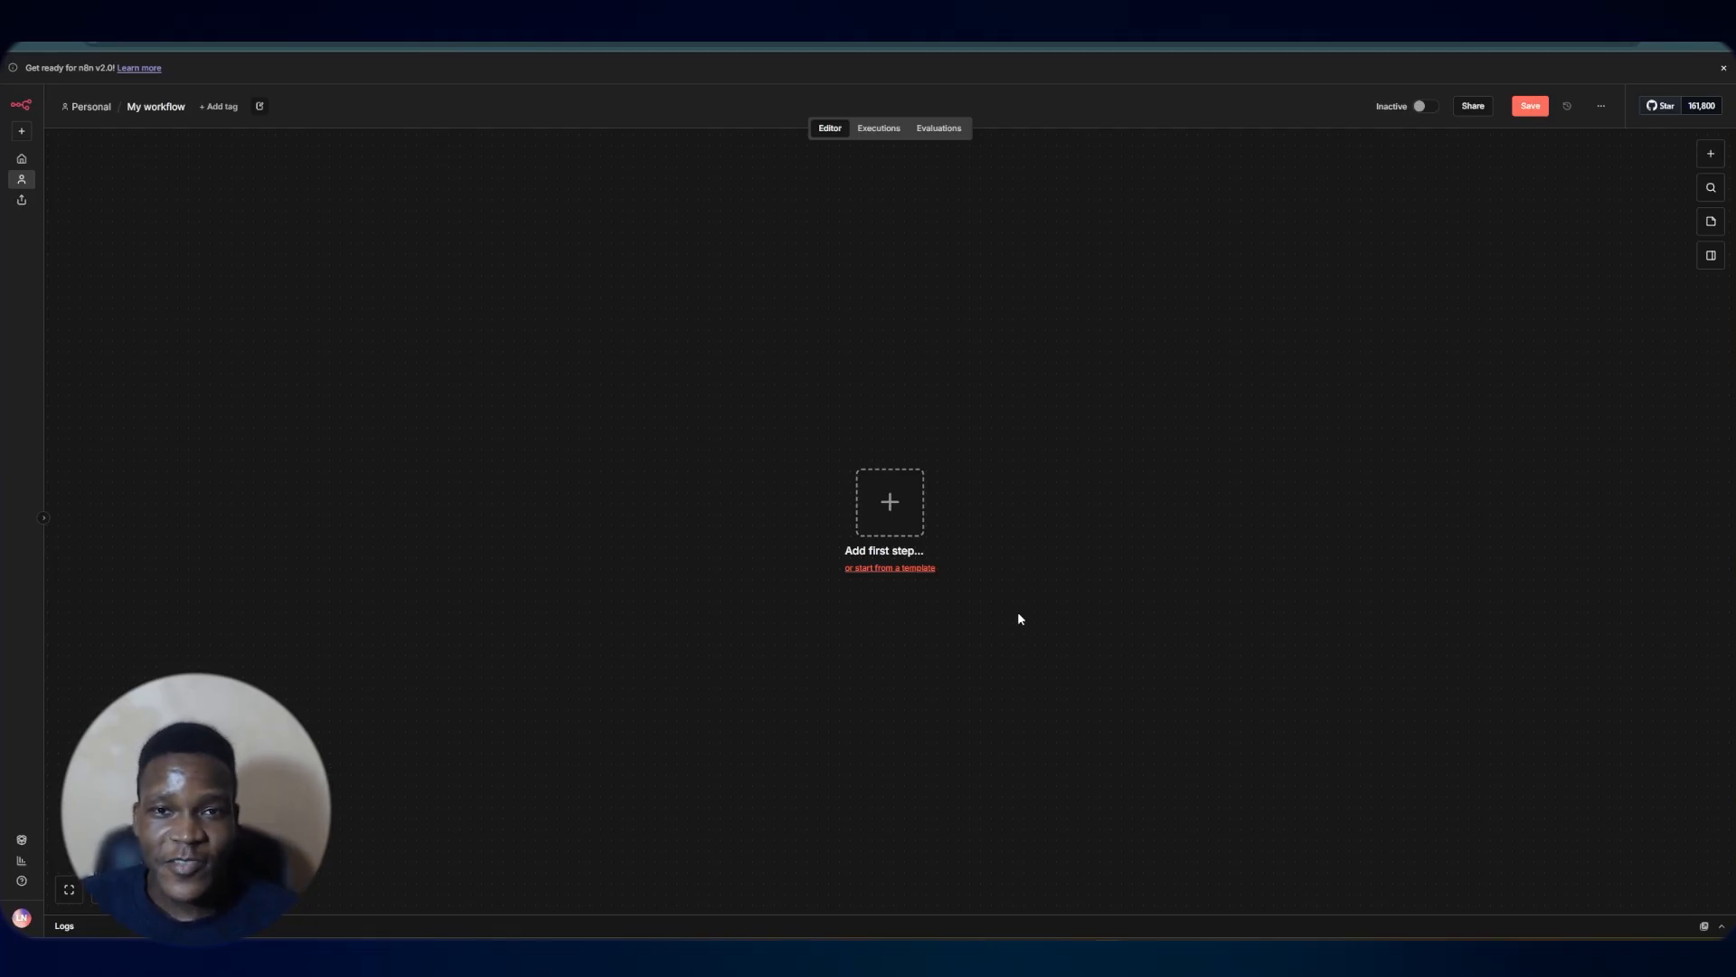
Paste the first workflow step, Enter information into a form, into a blank notes document
click(895, 525)
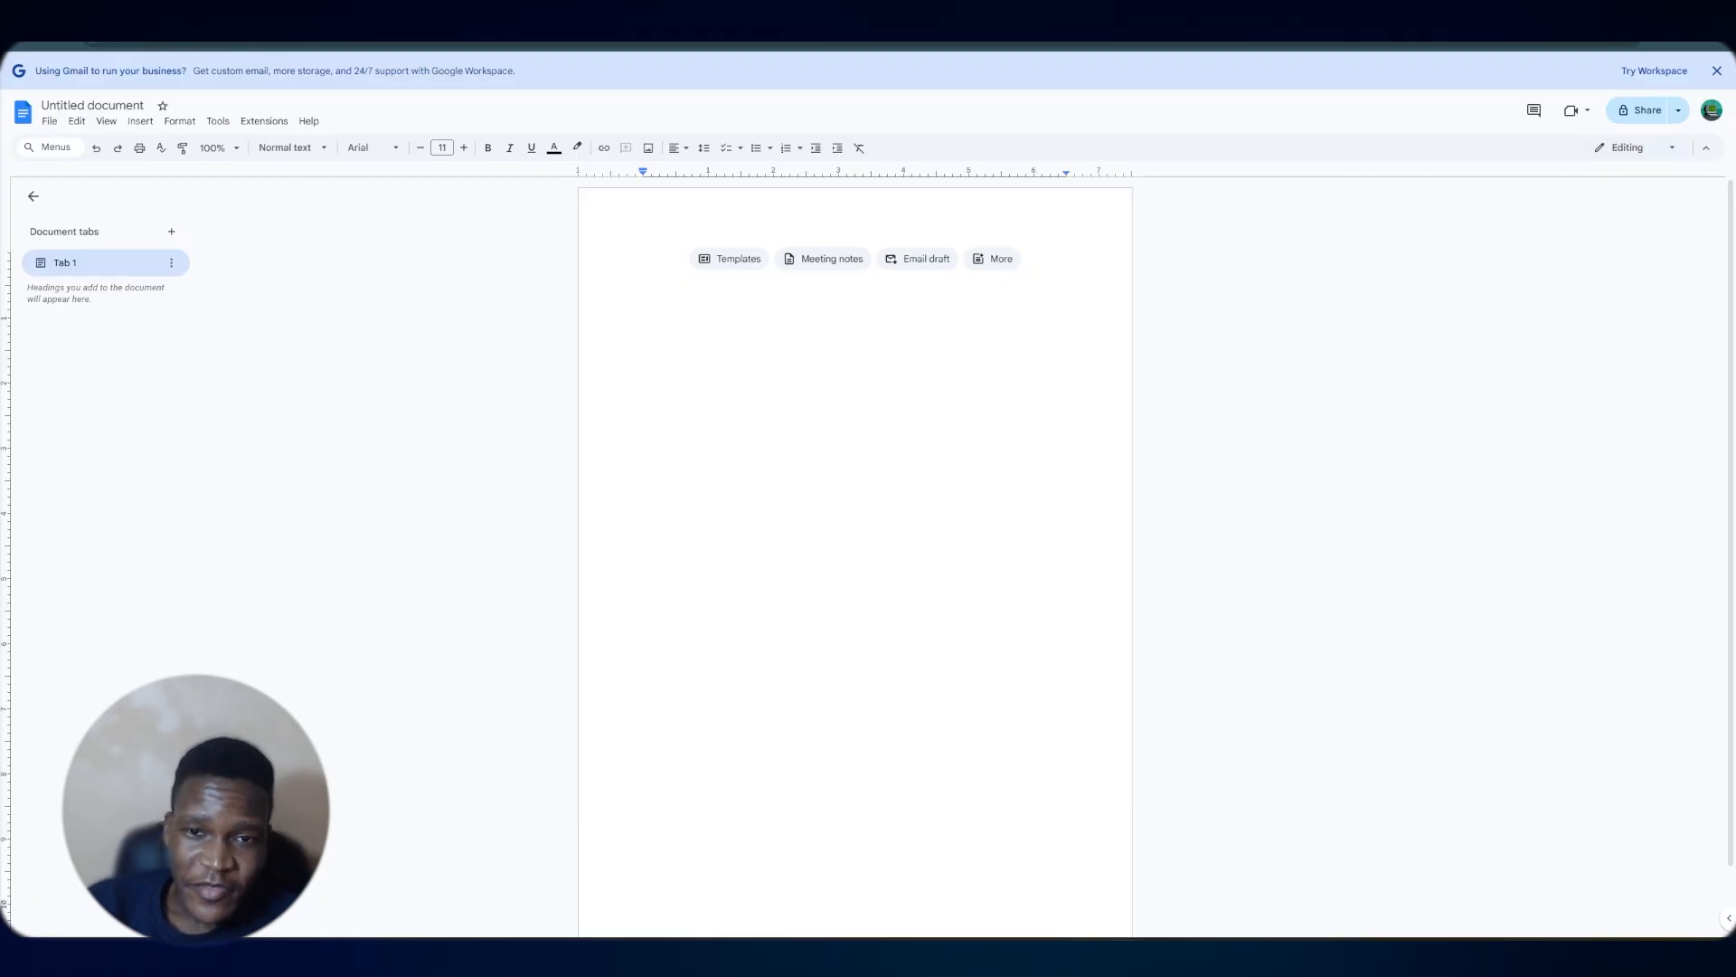
click(711, 300)
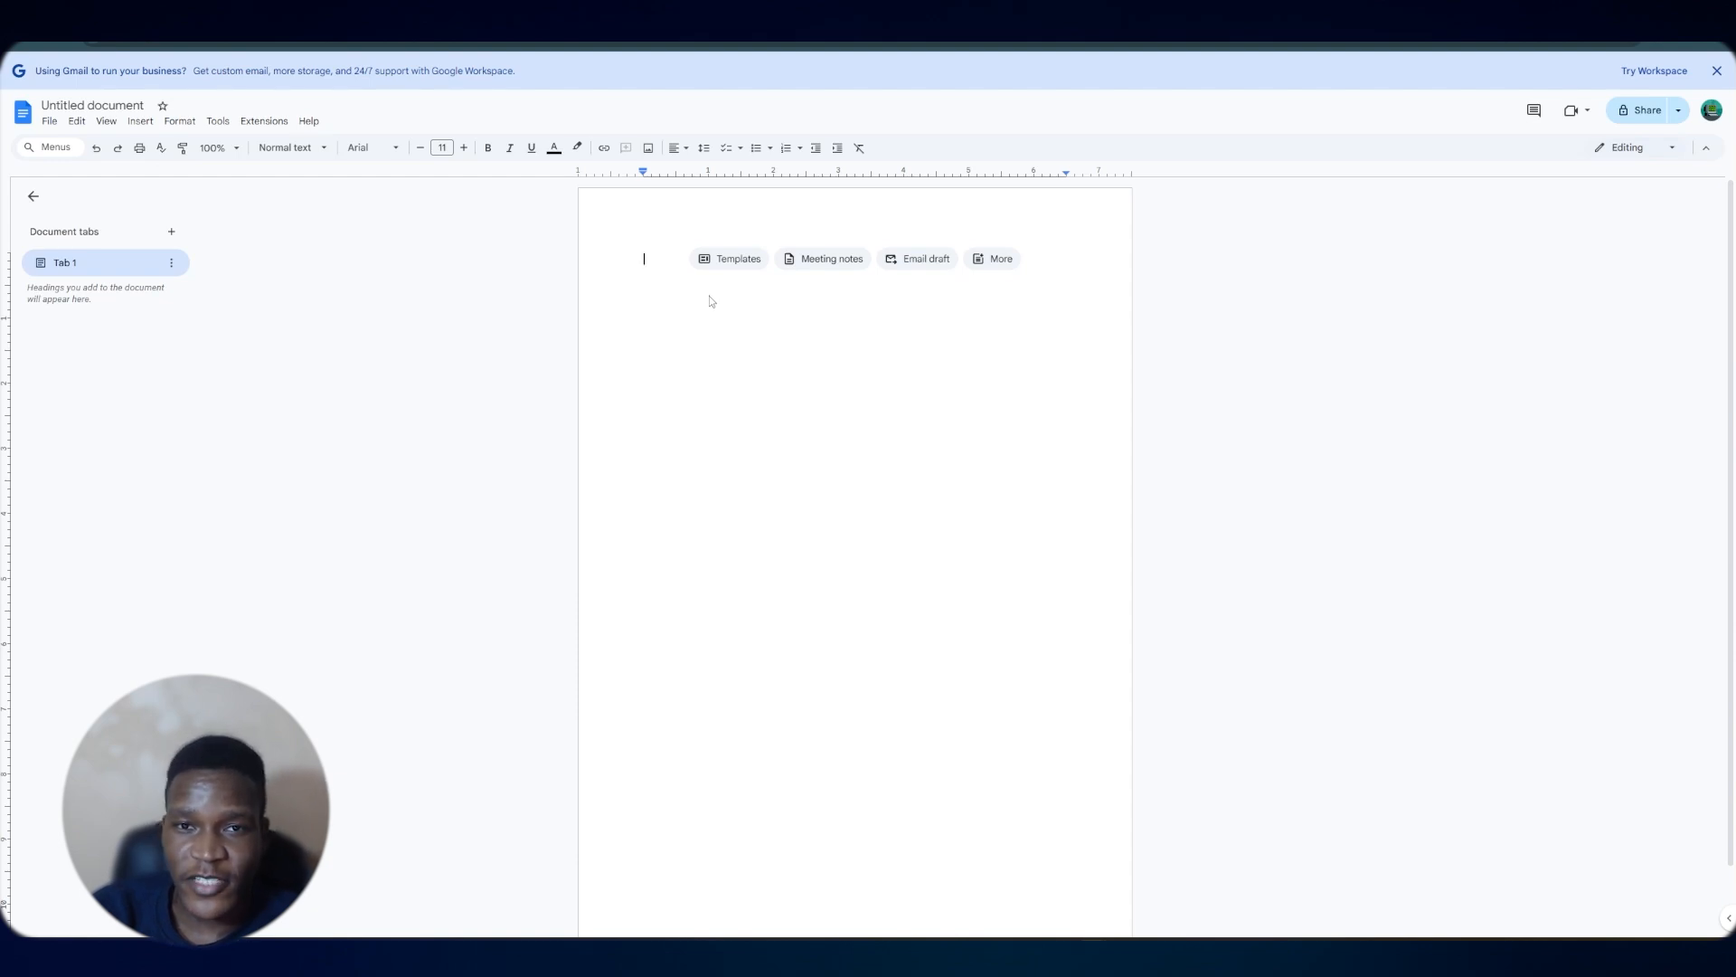
text(Enter information into a form)
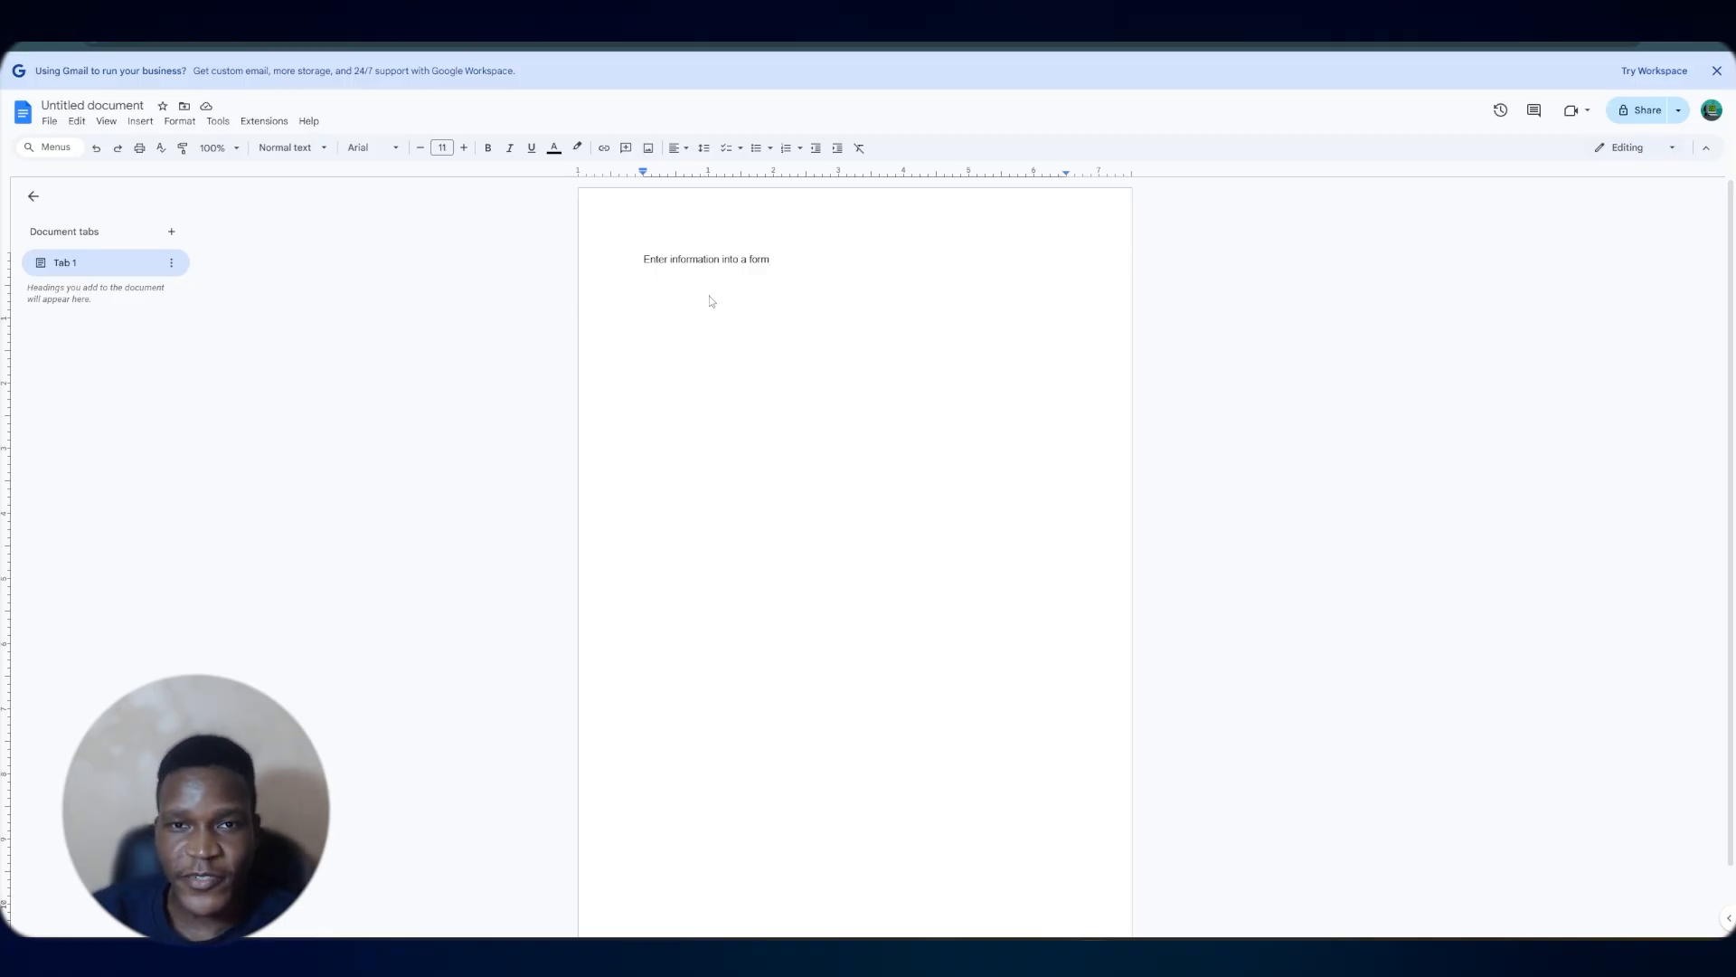
Add a second line reading Give us contact info eg whatsapp
key(Return)
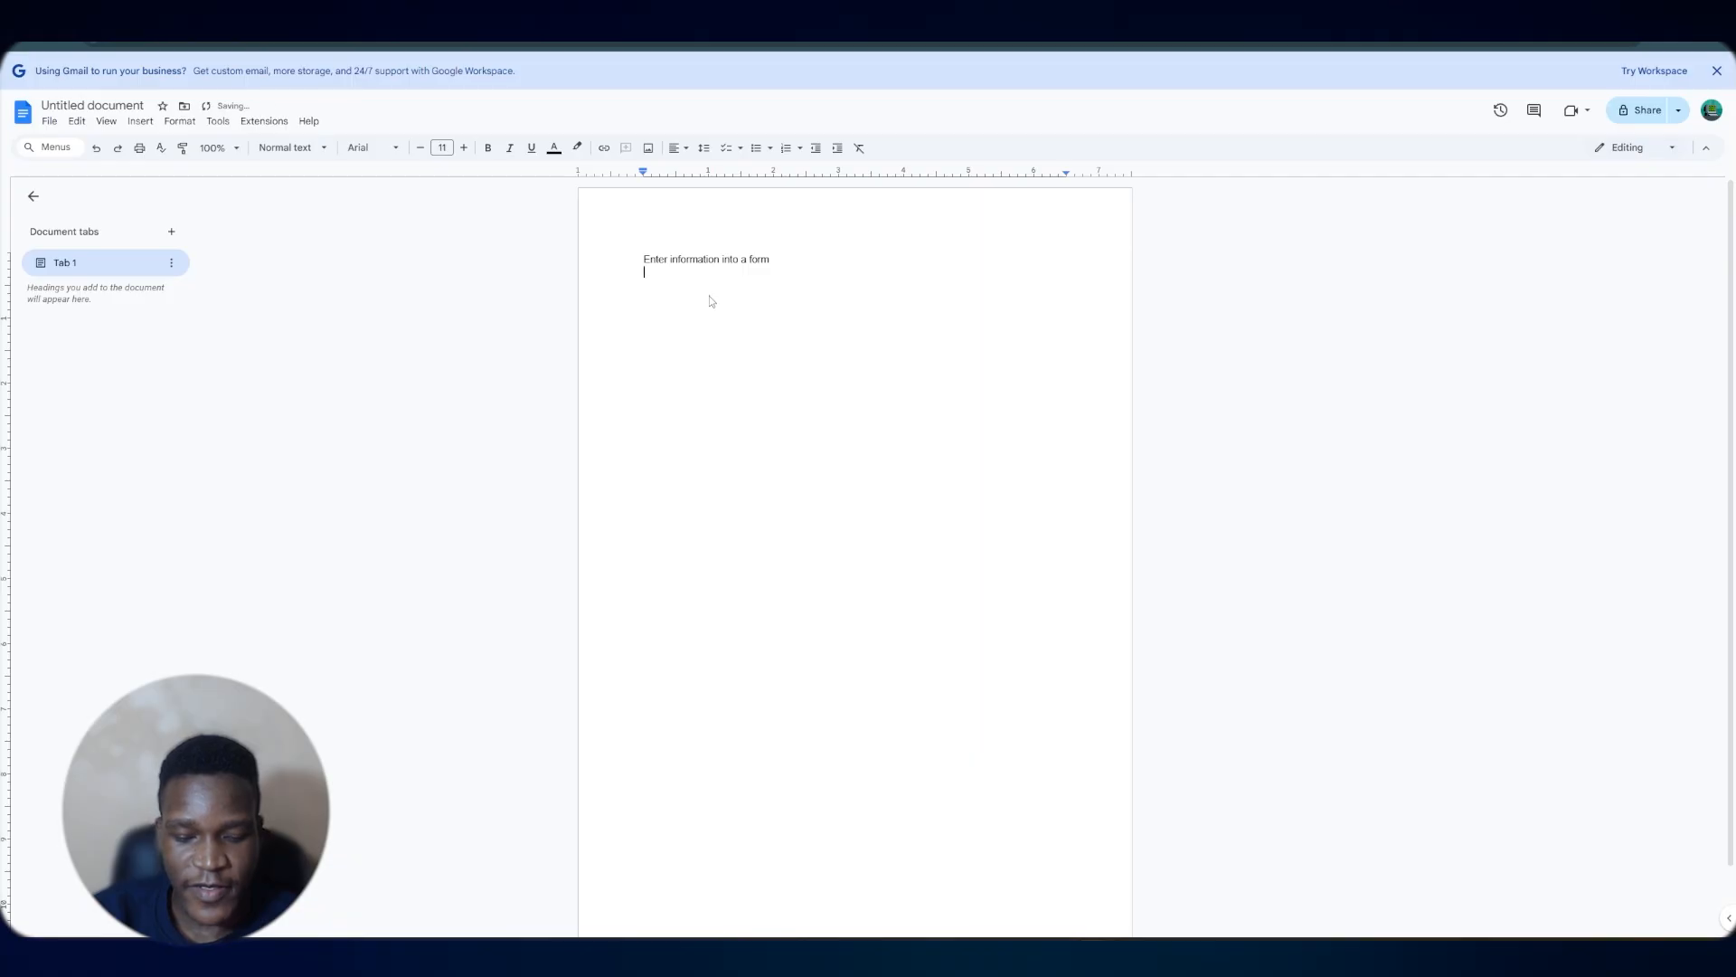
text(A)
key(BackSpace)
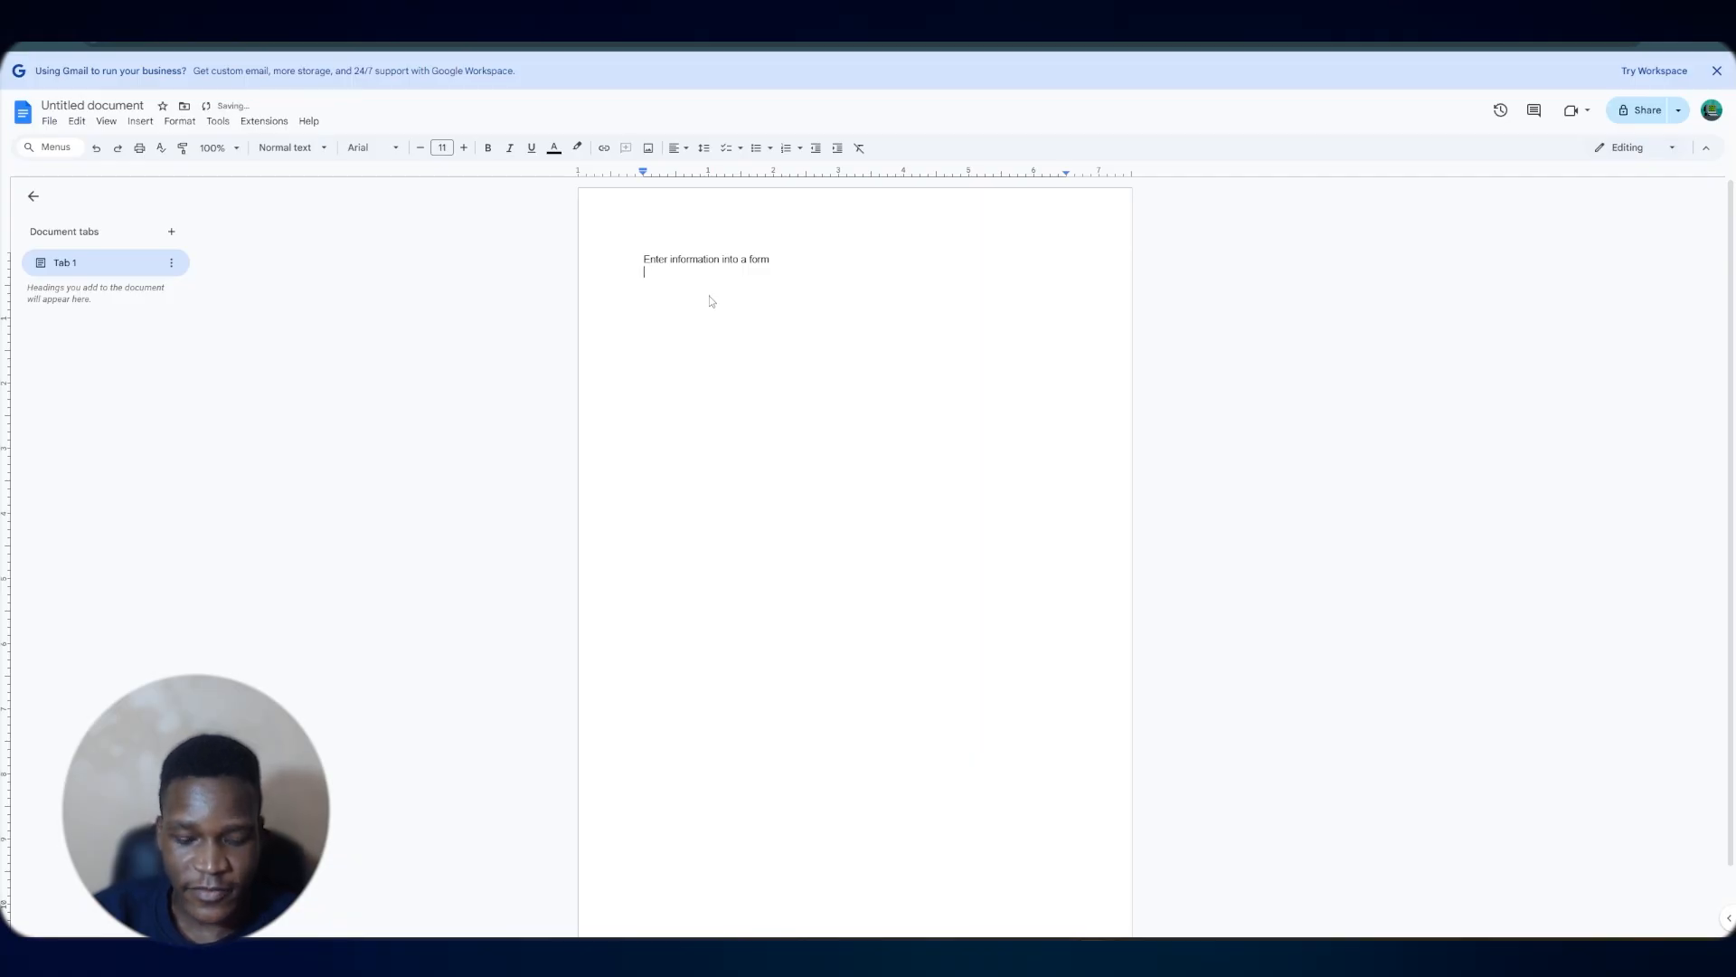
text(Give us contact info eg whatsapp)
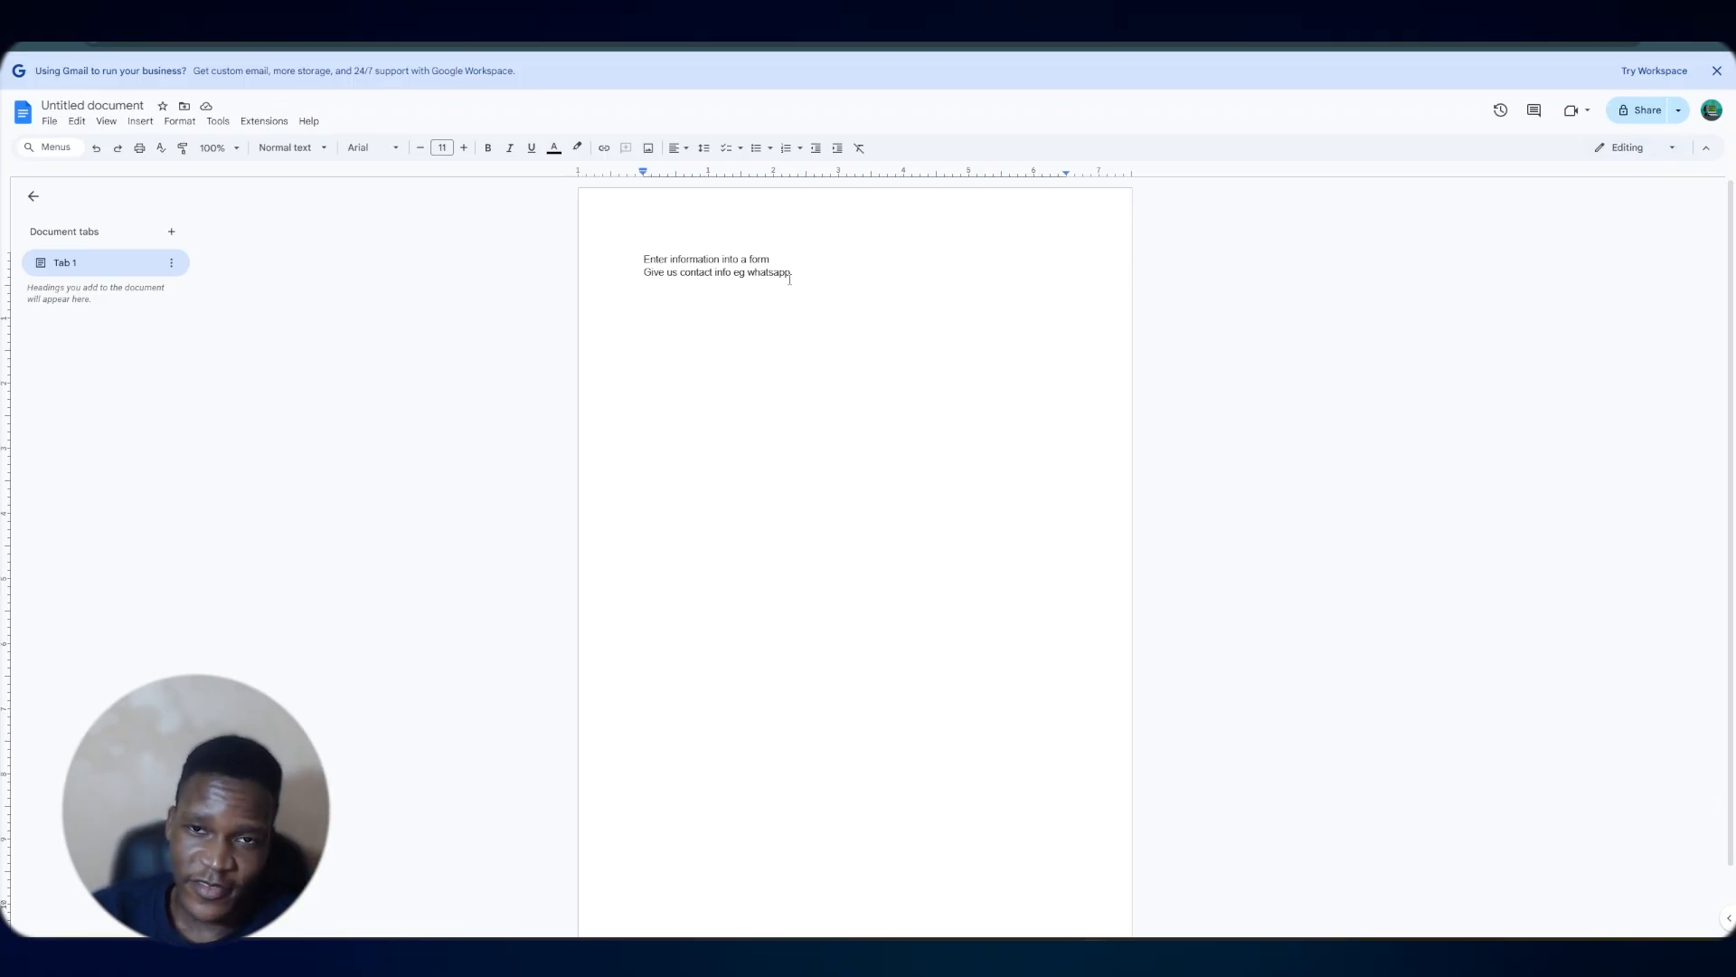
Add the remaining steps CRM, Message lead and Book an appointment as separate lines
key(Return)
text(CRM)
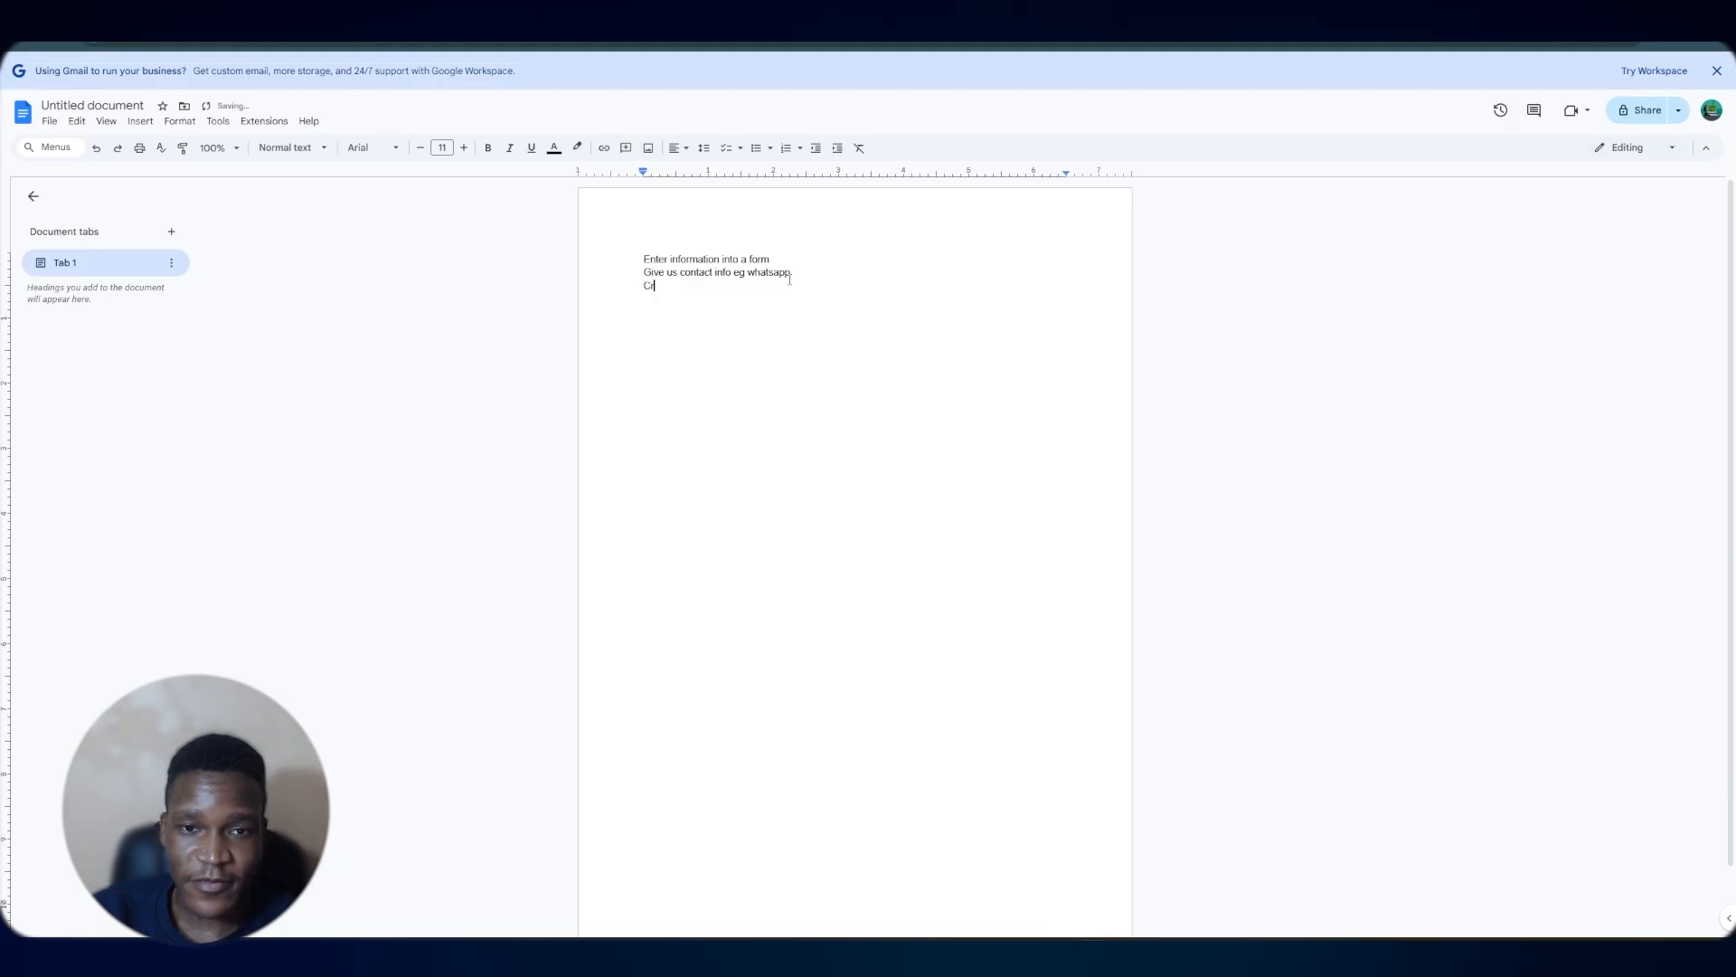
key(Return)
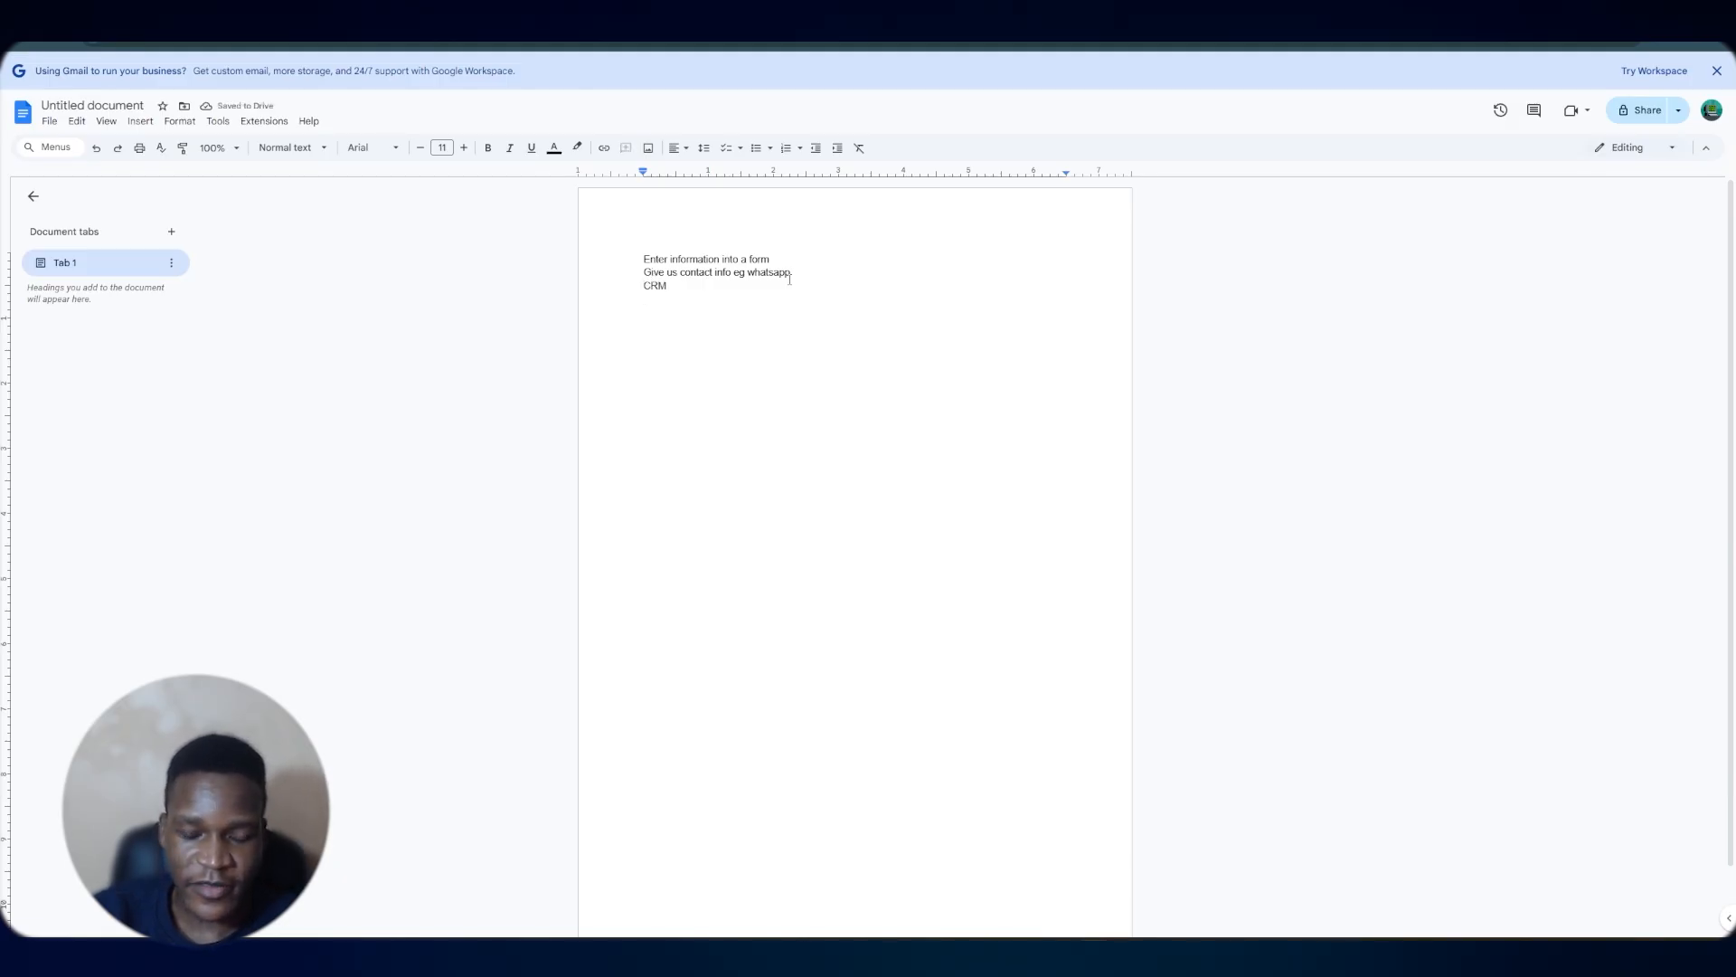
text(messag)
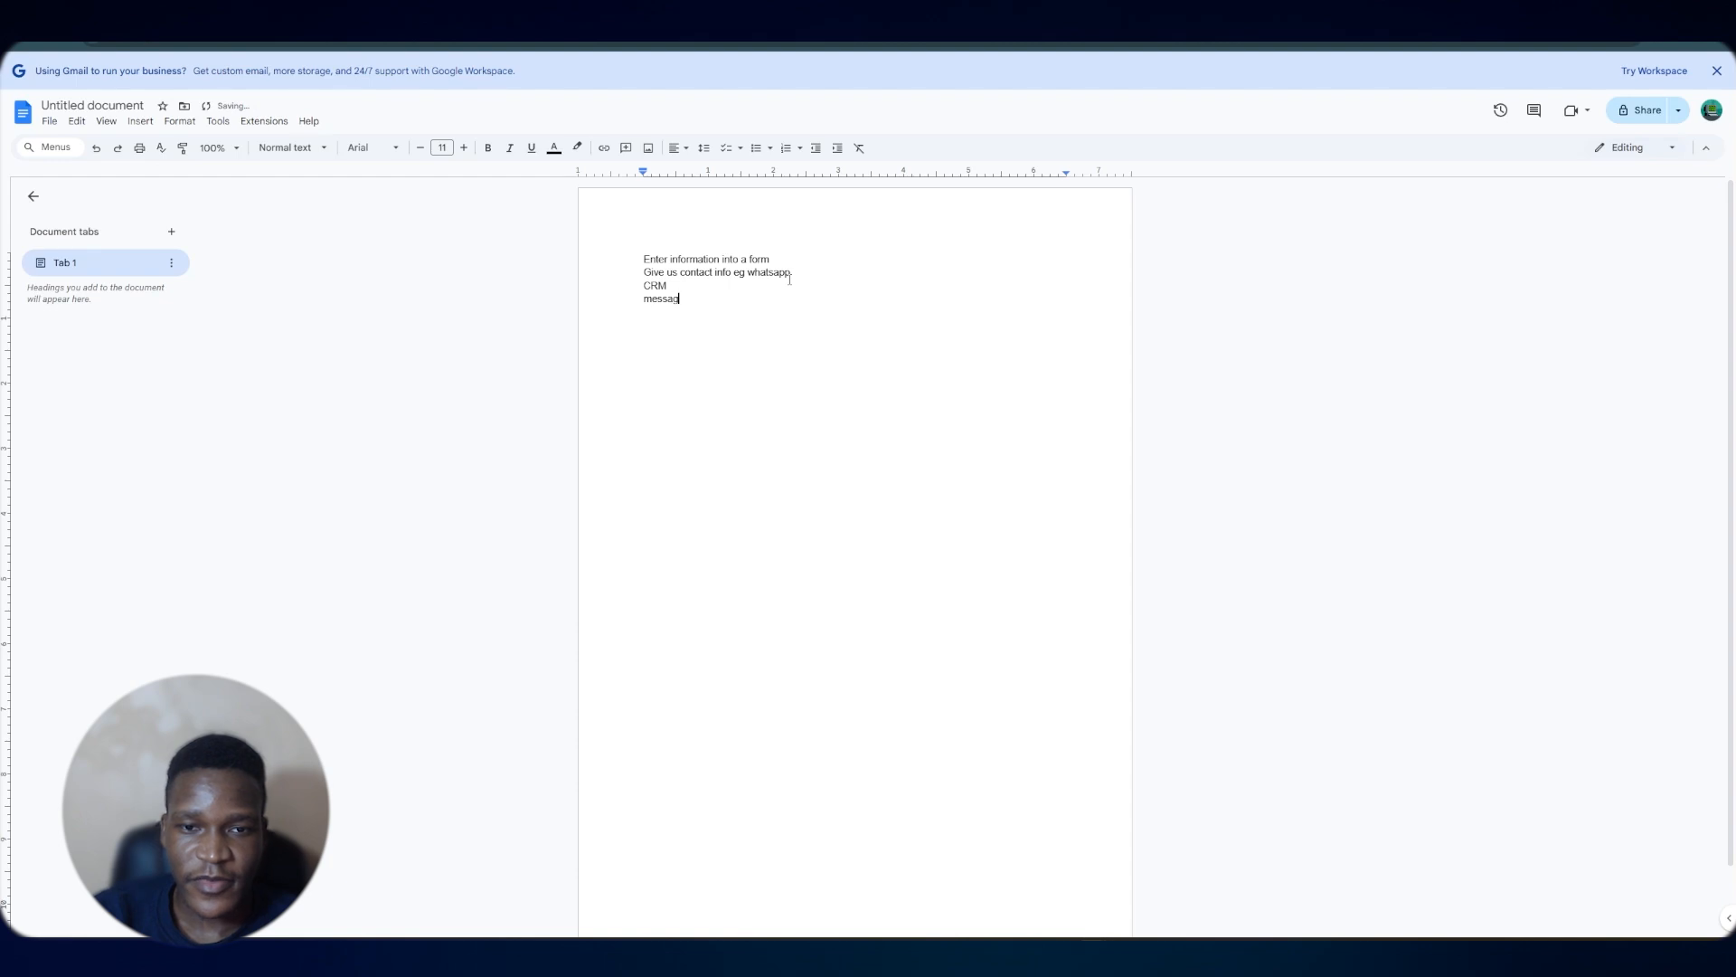
text(e lead)
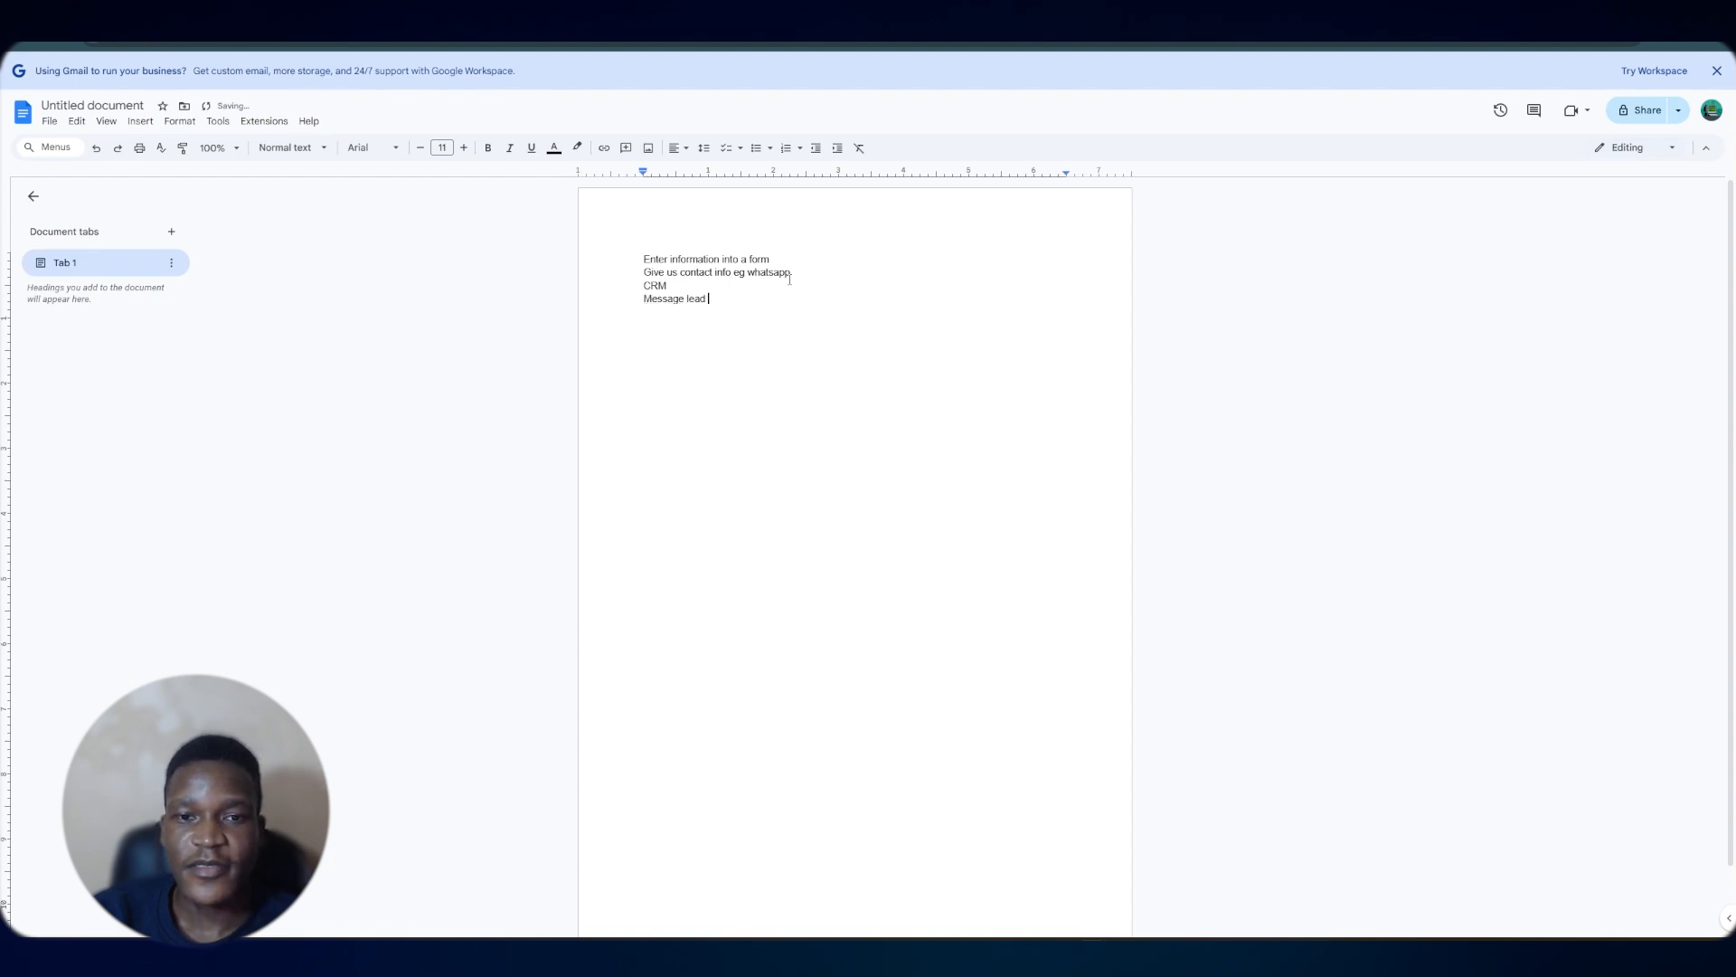
key(Return)
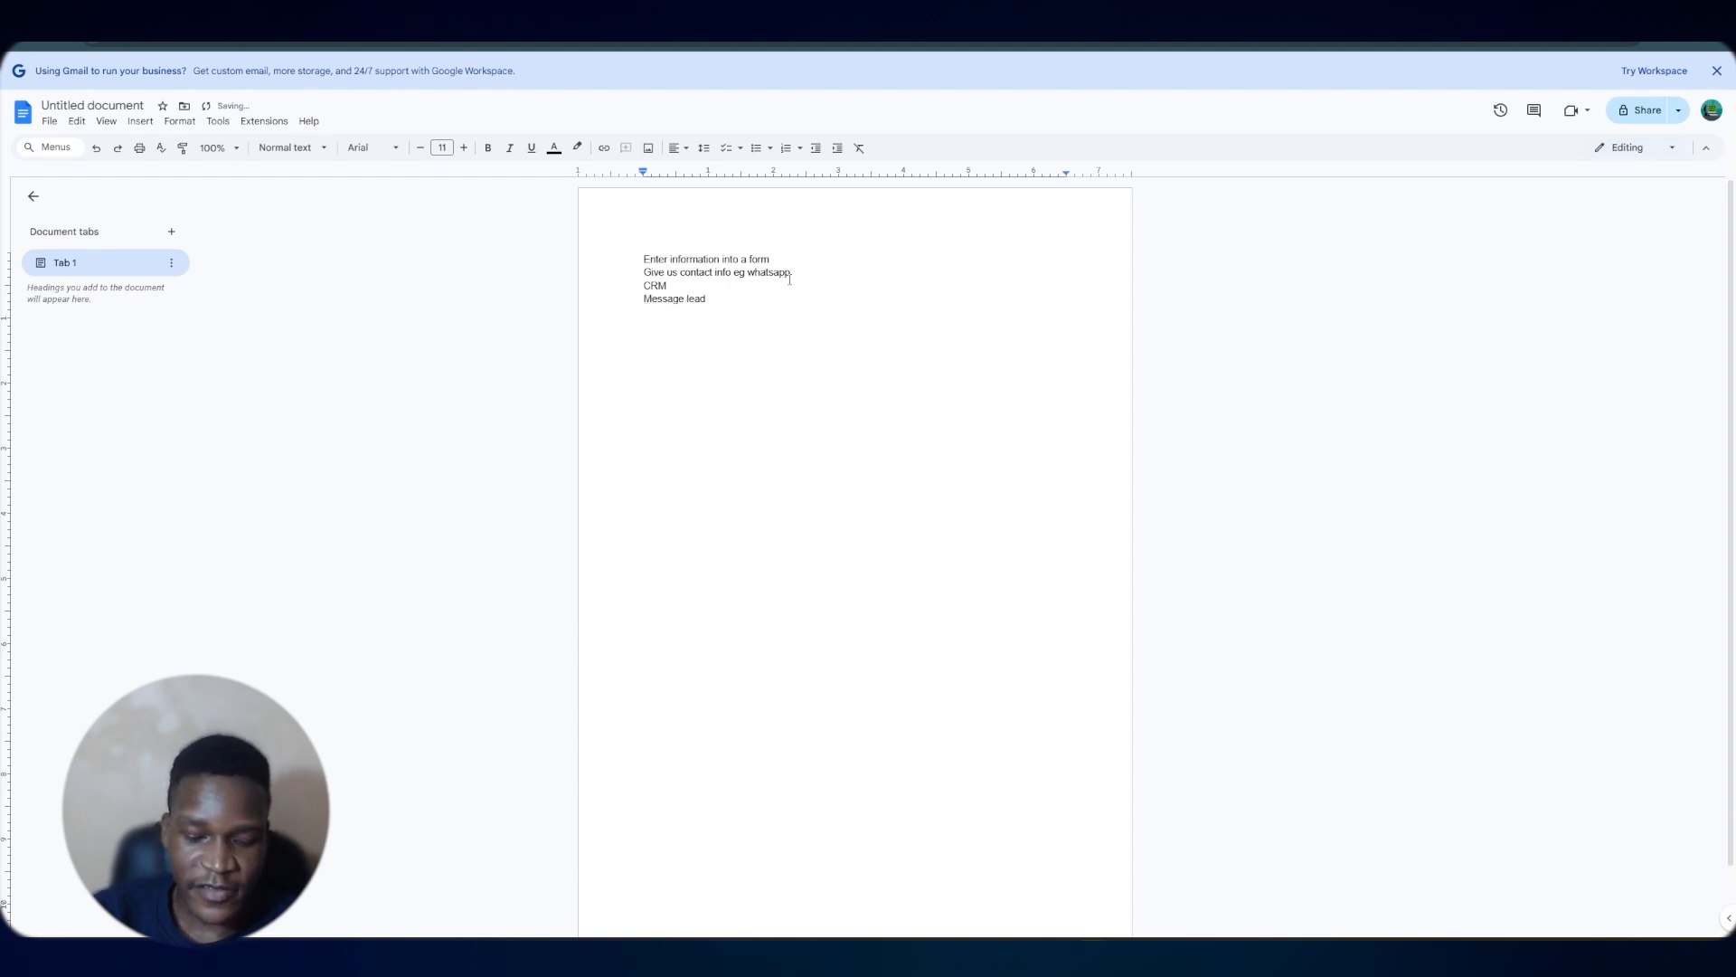
text(book an appointment)
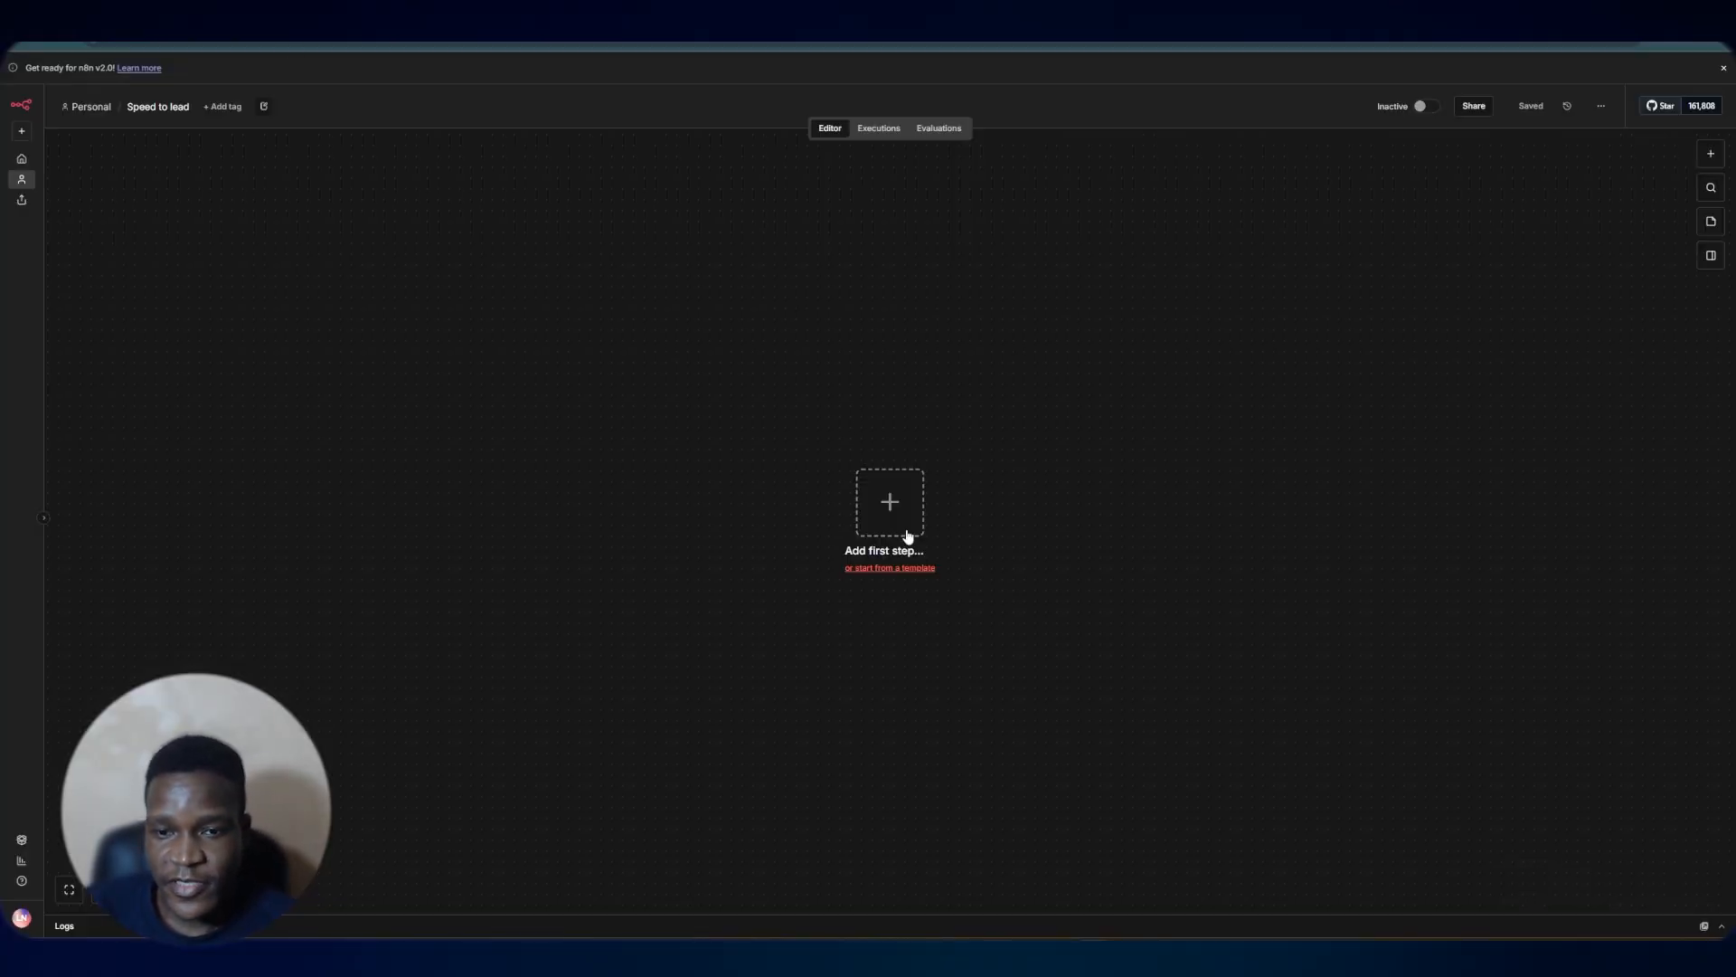
Start the workflow with an On form submission trigger and add a form element named Full Name
click(900, 536)
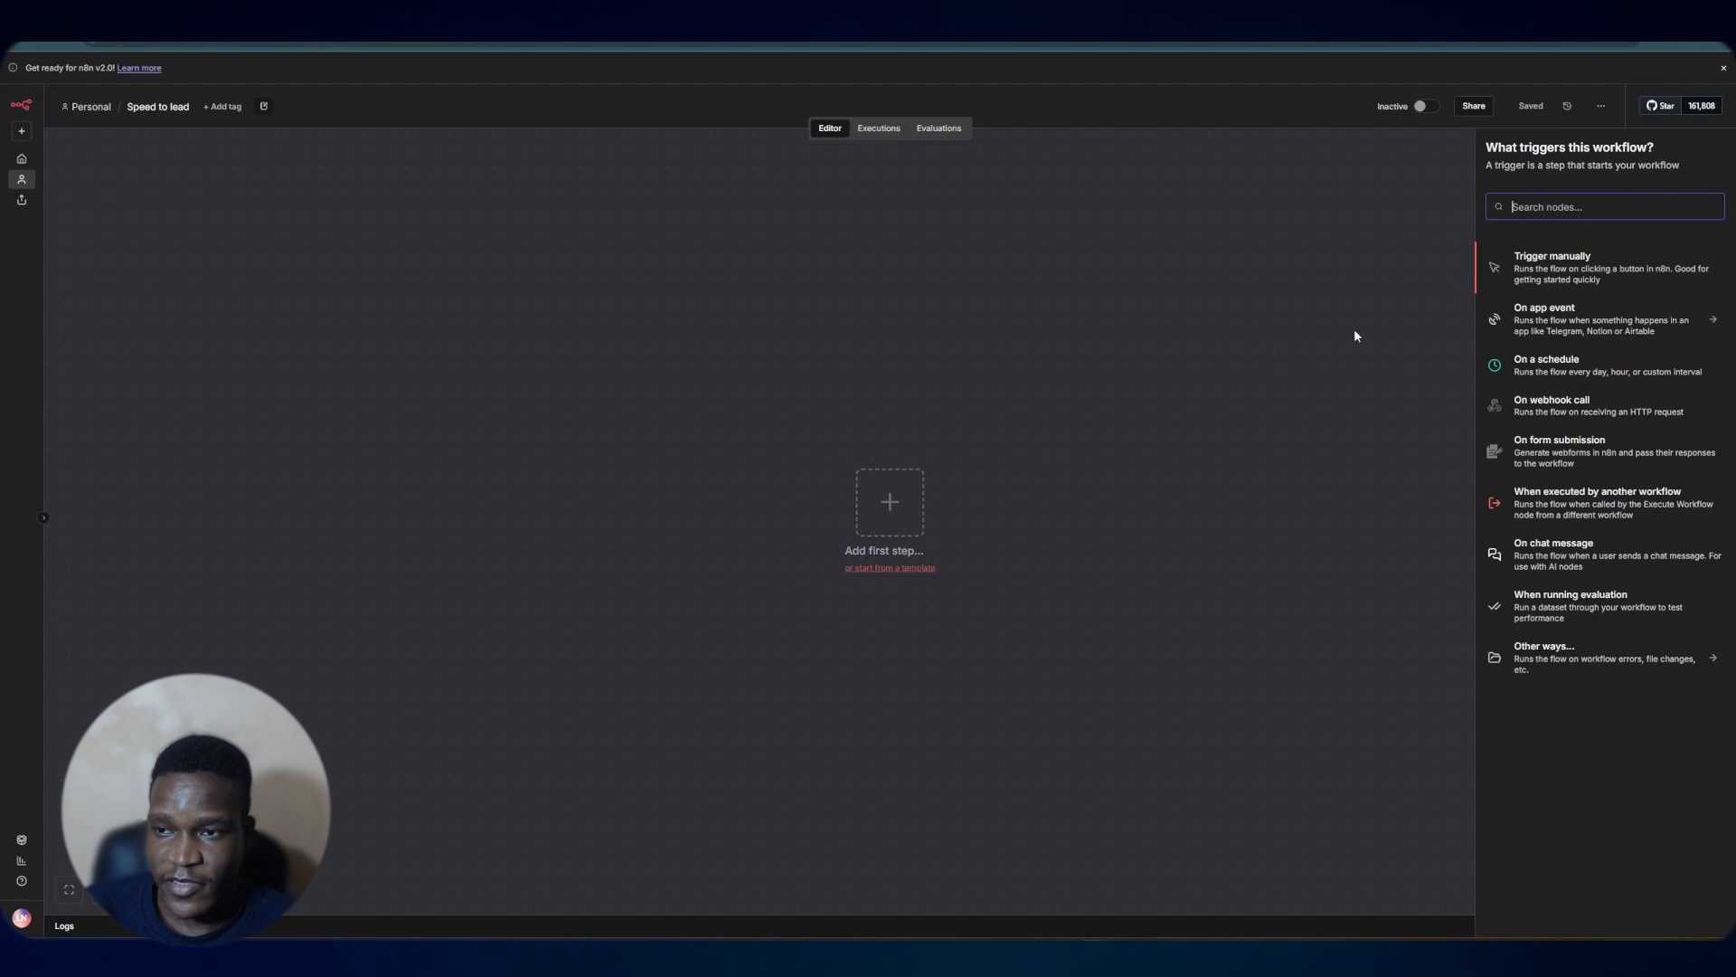
click(1561, 463)
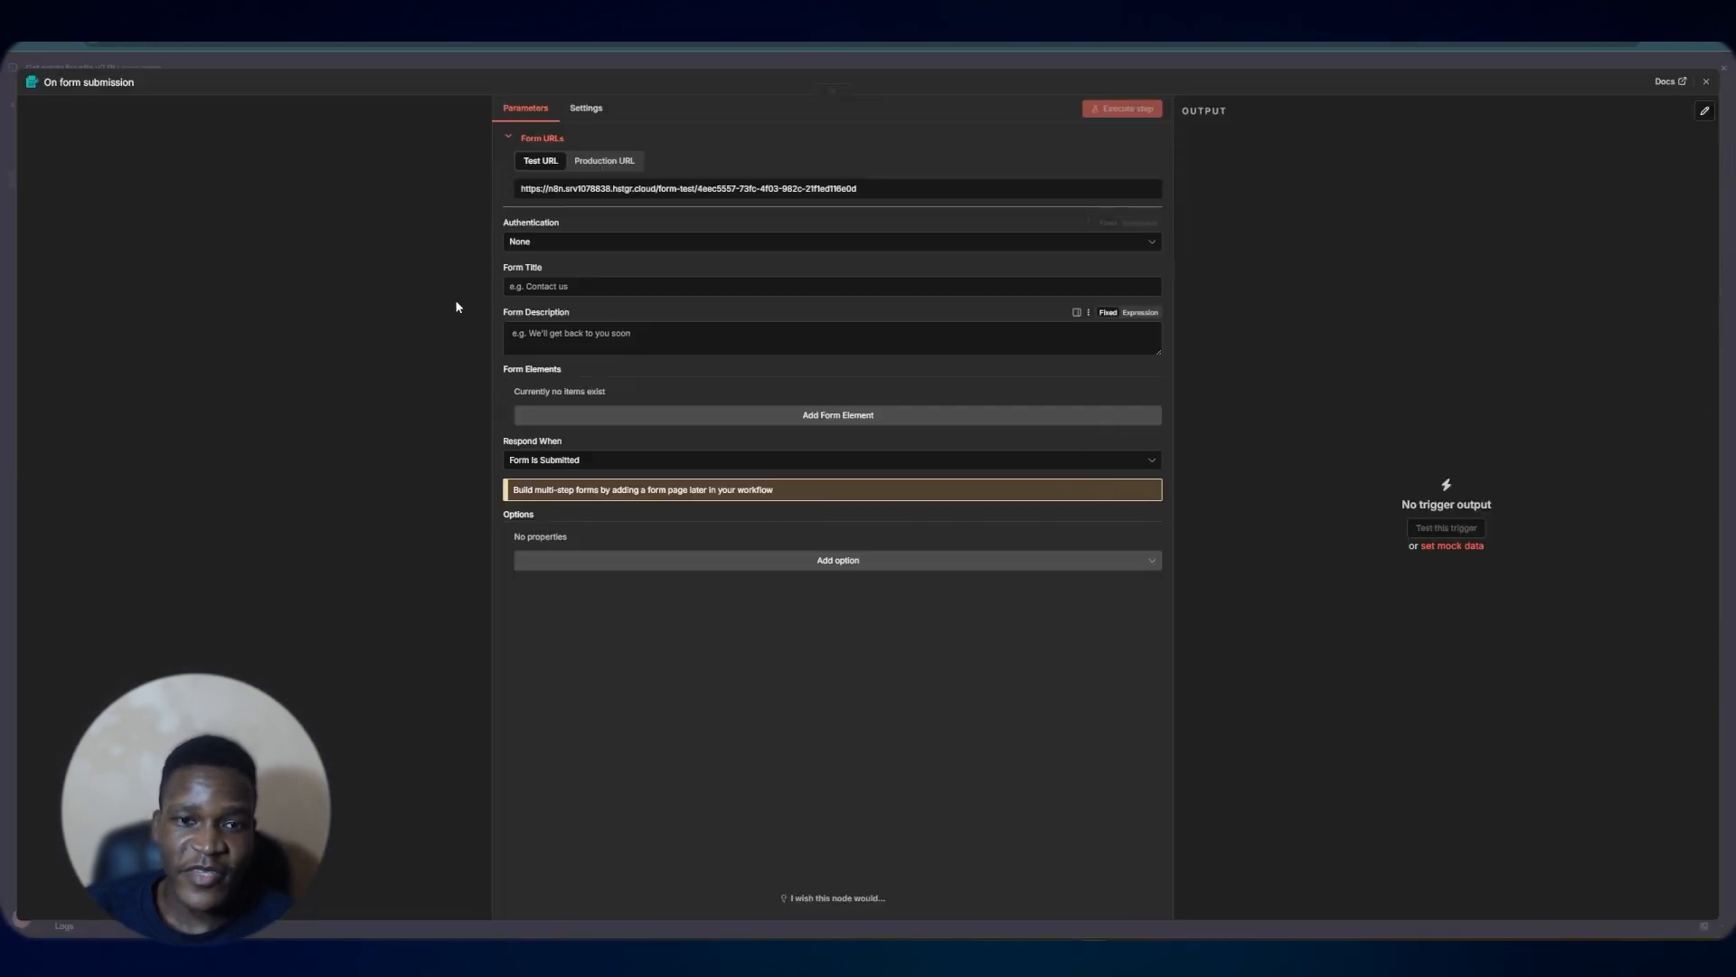
click(644, 417)
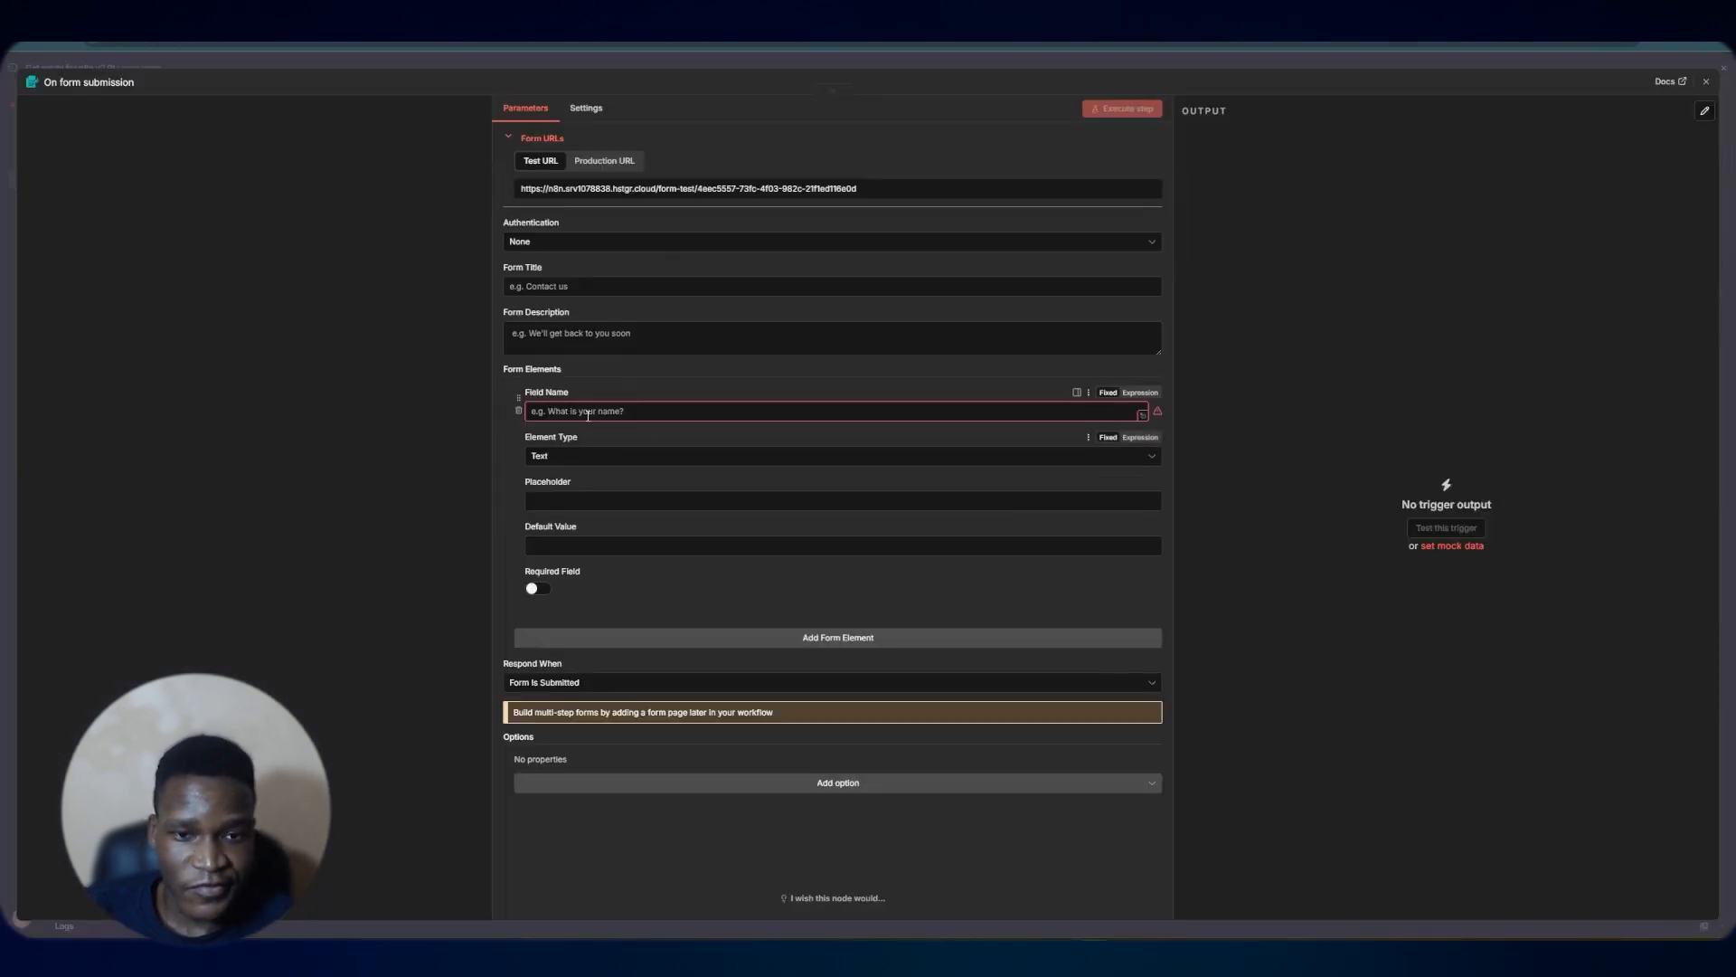
click(579, 412)
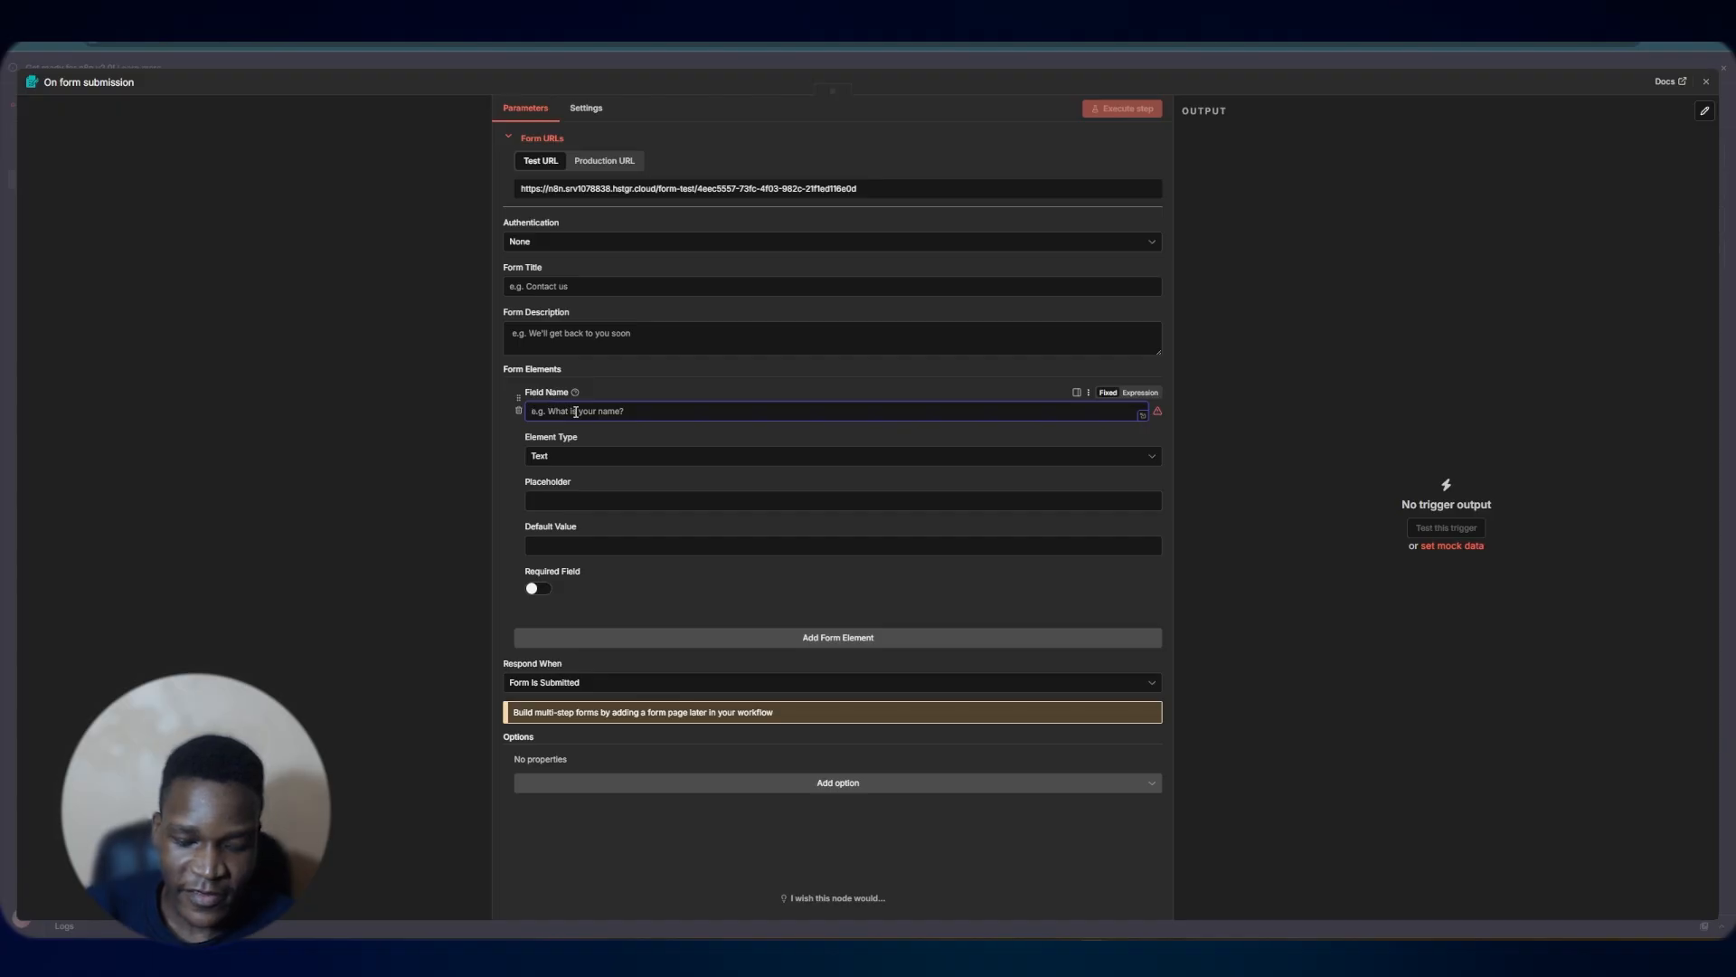
text(Full Name)
key(Tab)
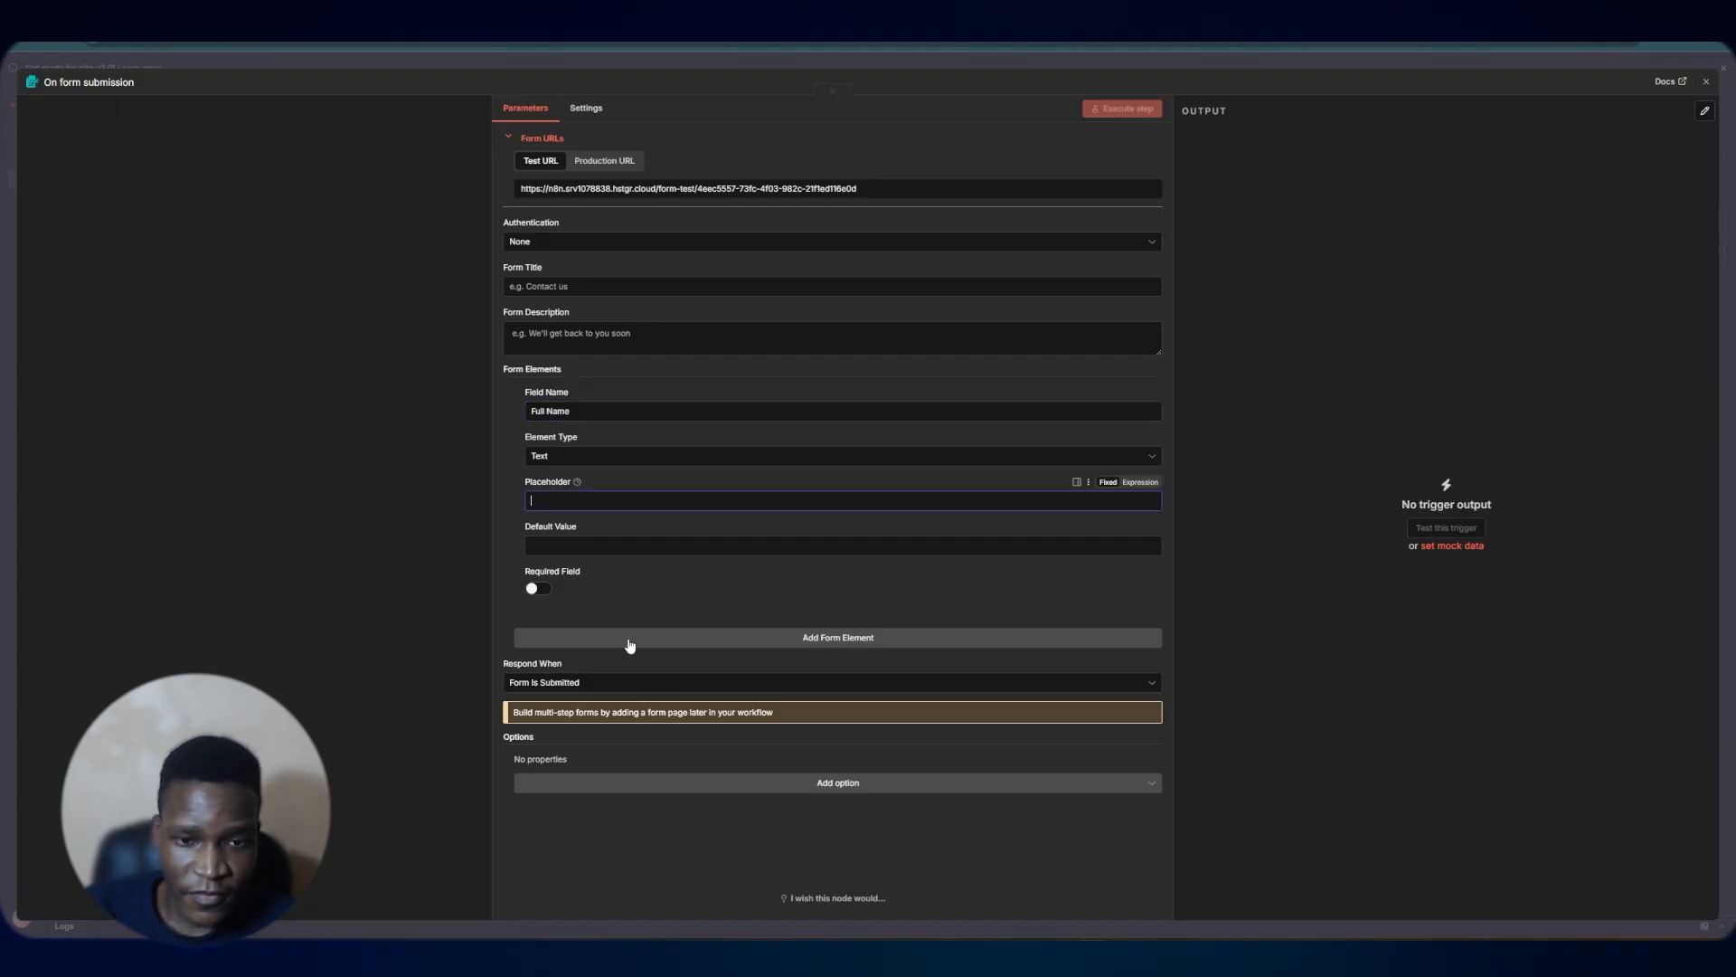
Add a second form element named Phone Number and close the trigger settings
click(630, 645)
click(580, 665)
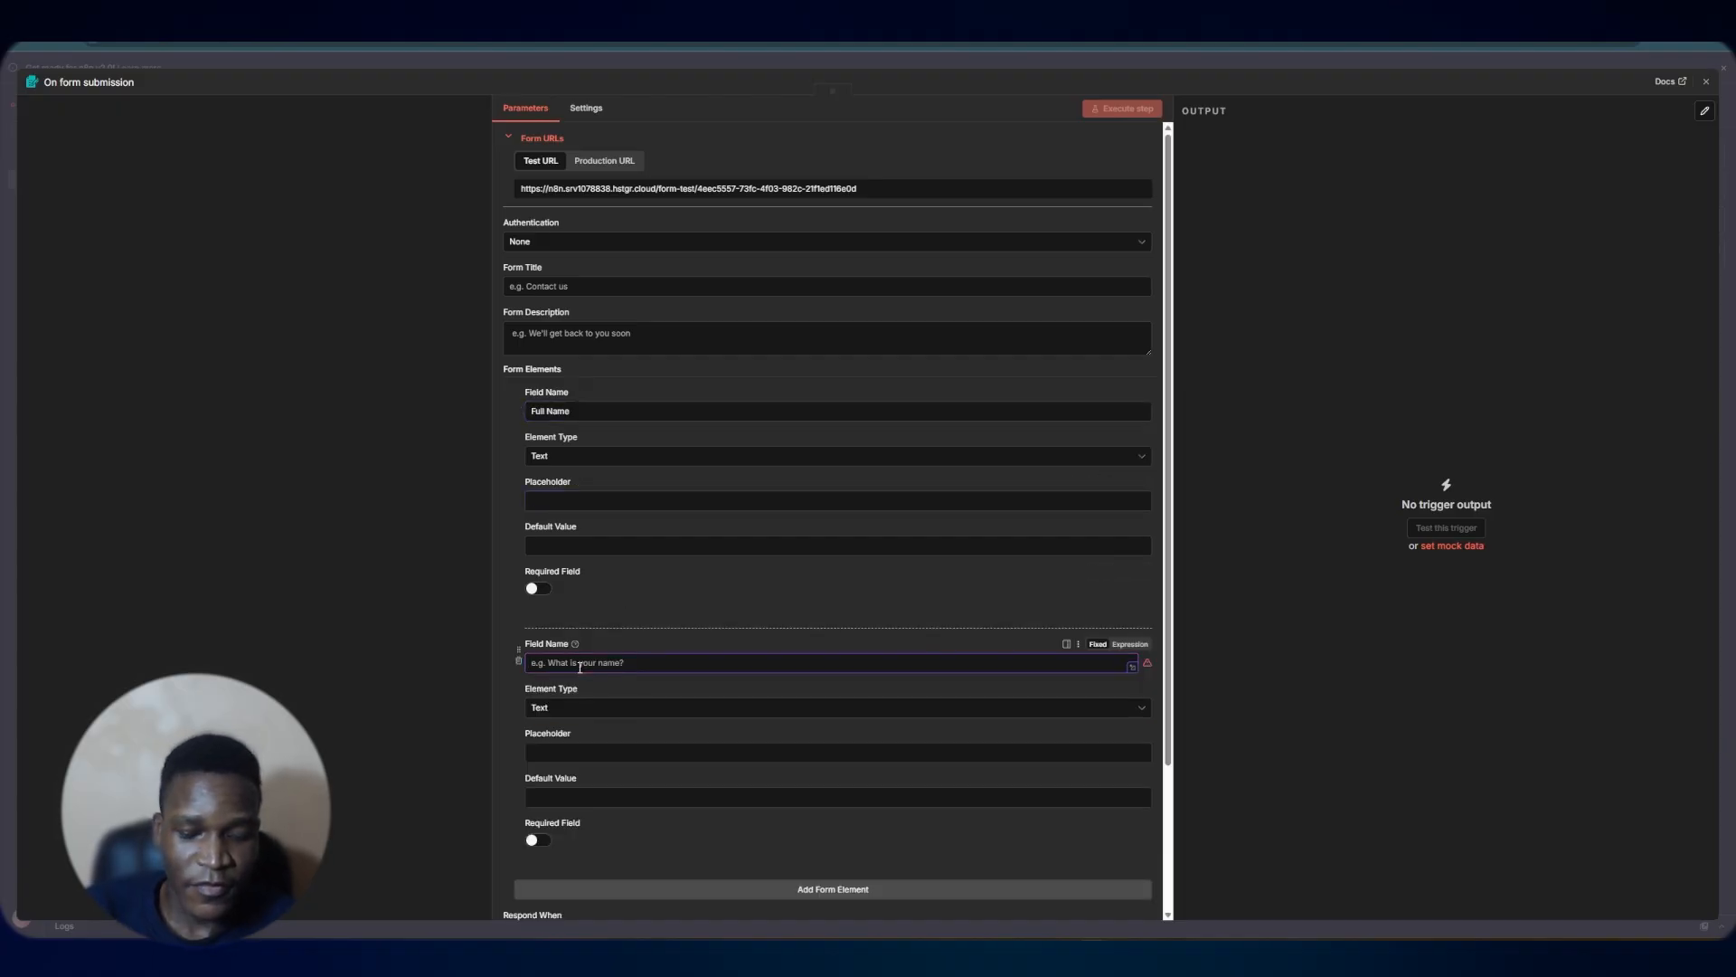
text(Phone)
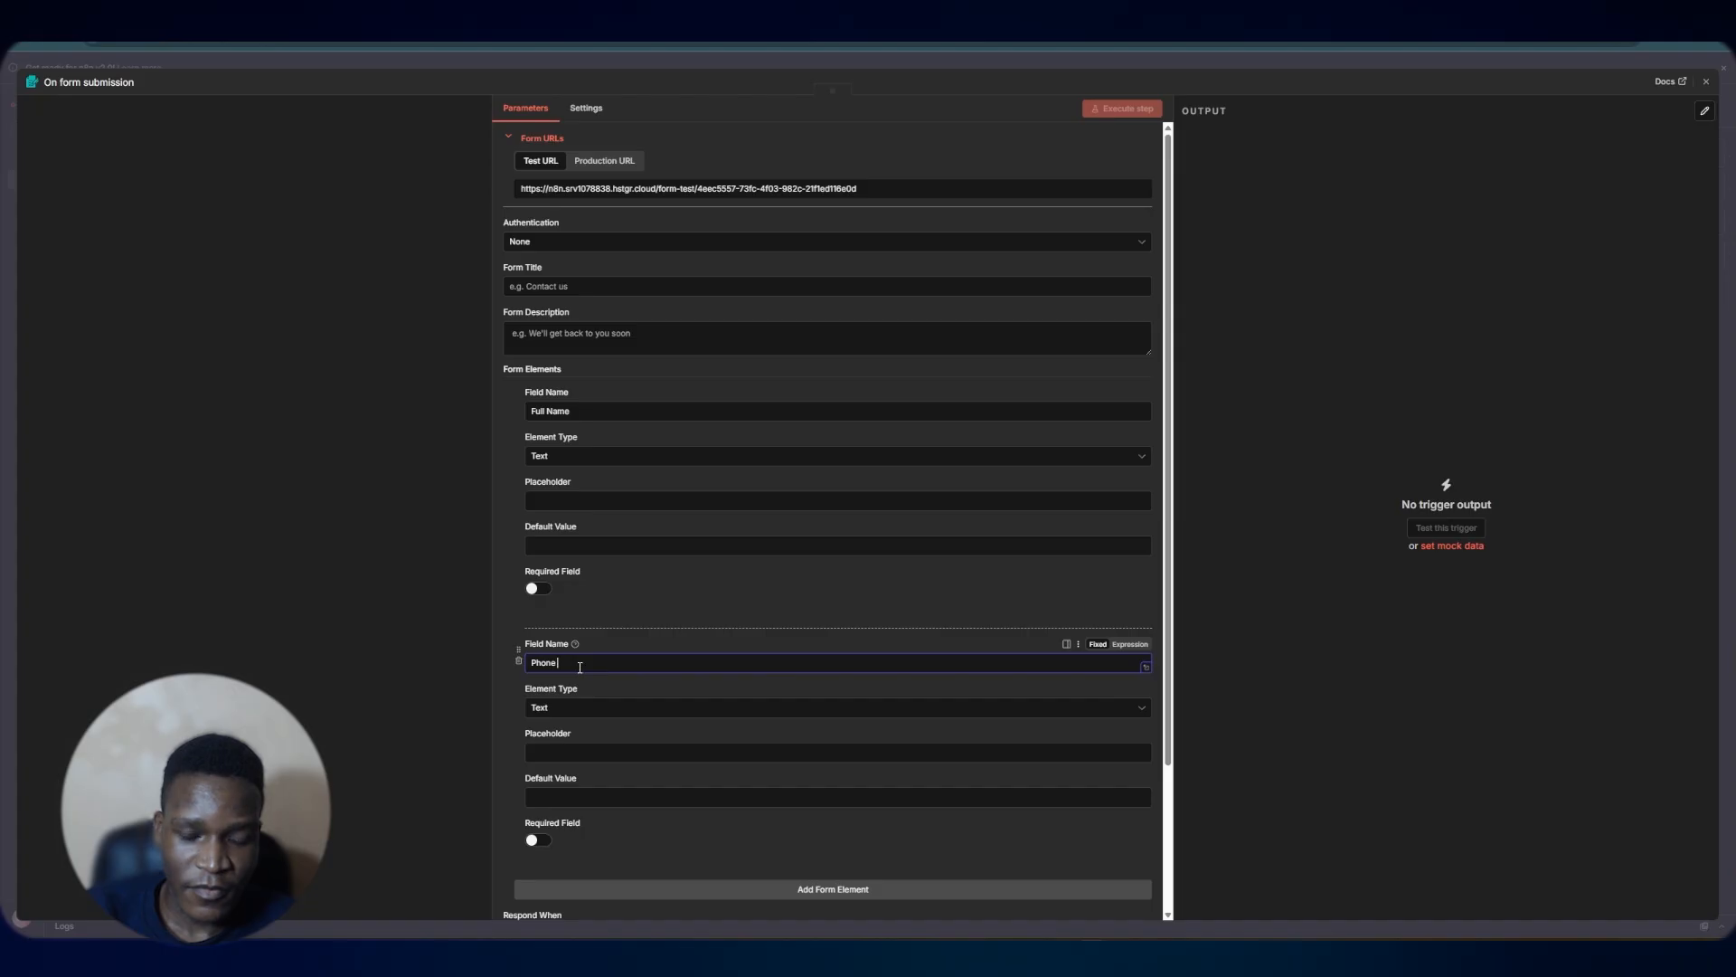
text( Number)
scroll(579, 667, down, 3)
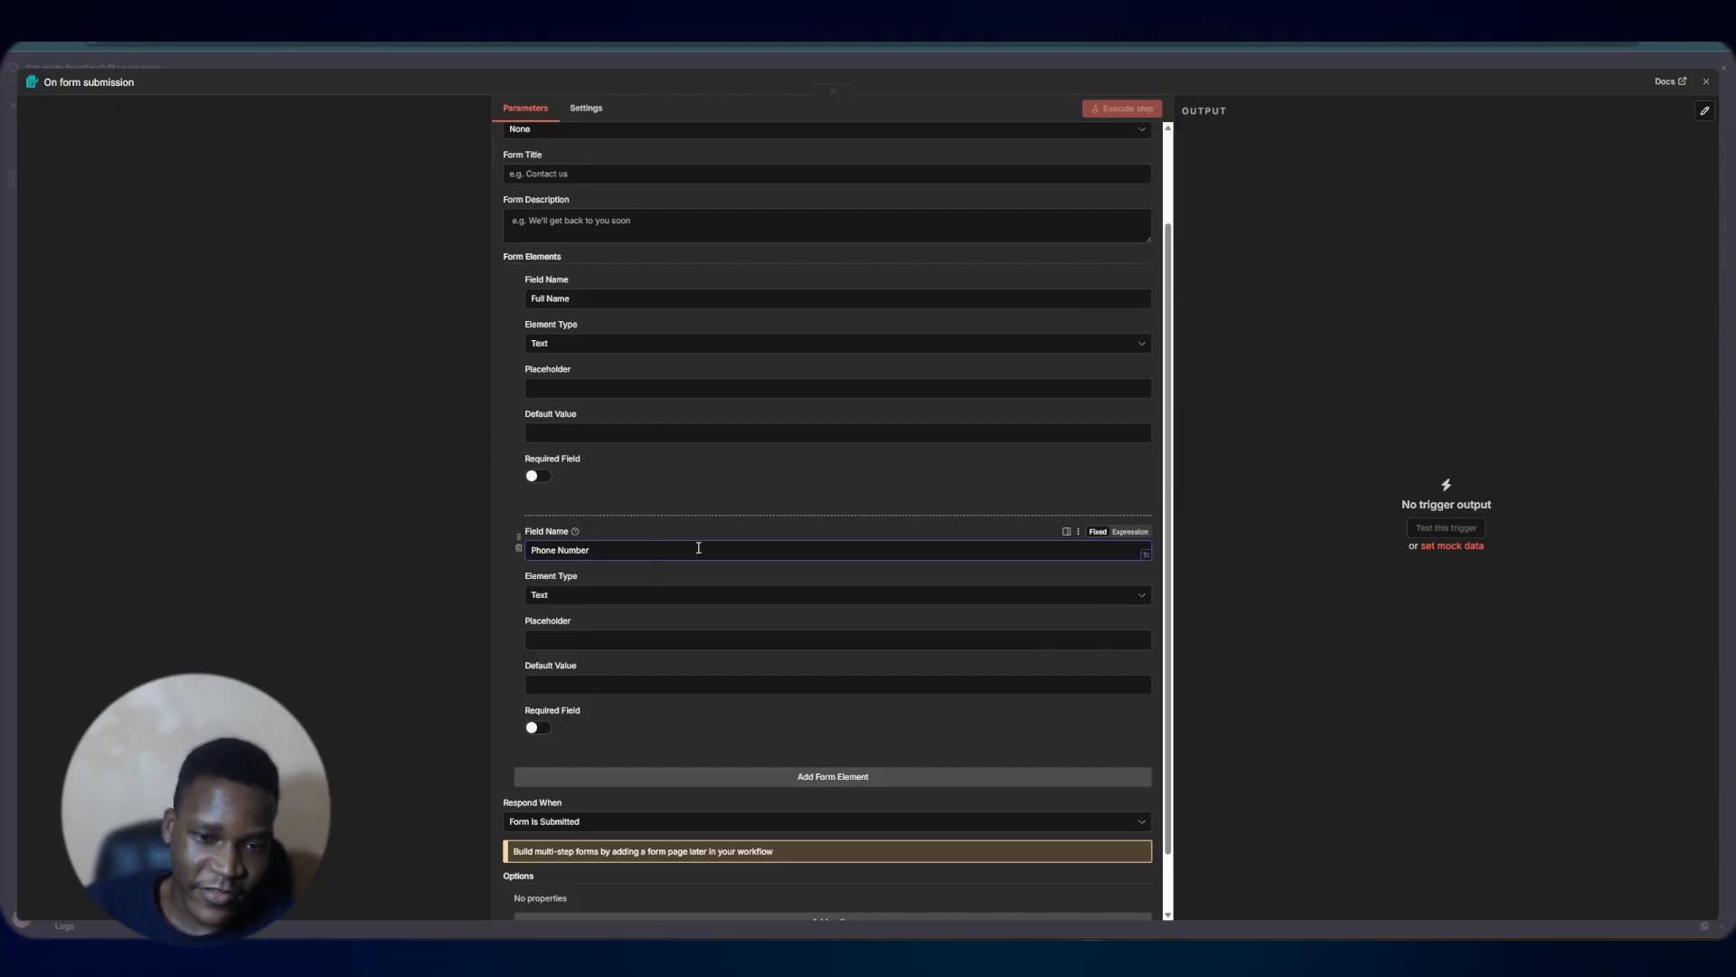
scroll(697, 556, down, 1)
key(Escape)
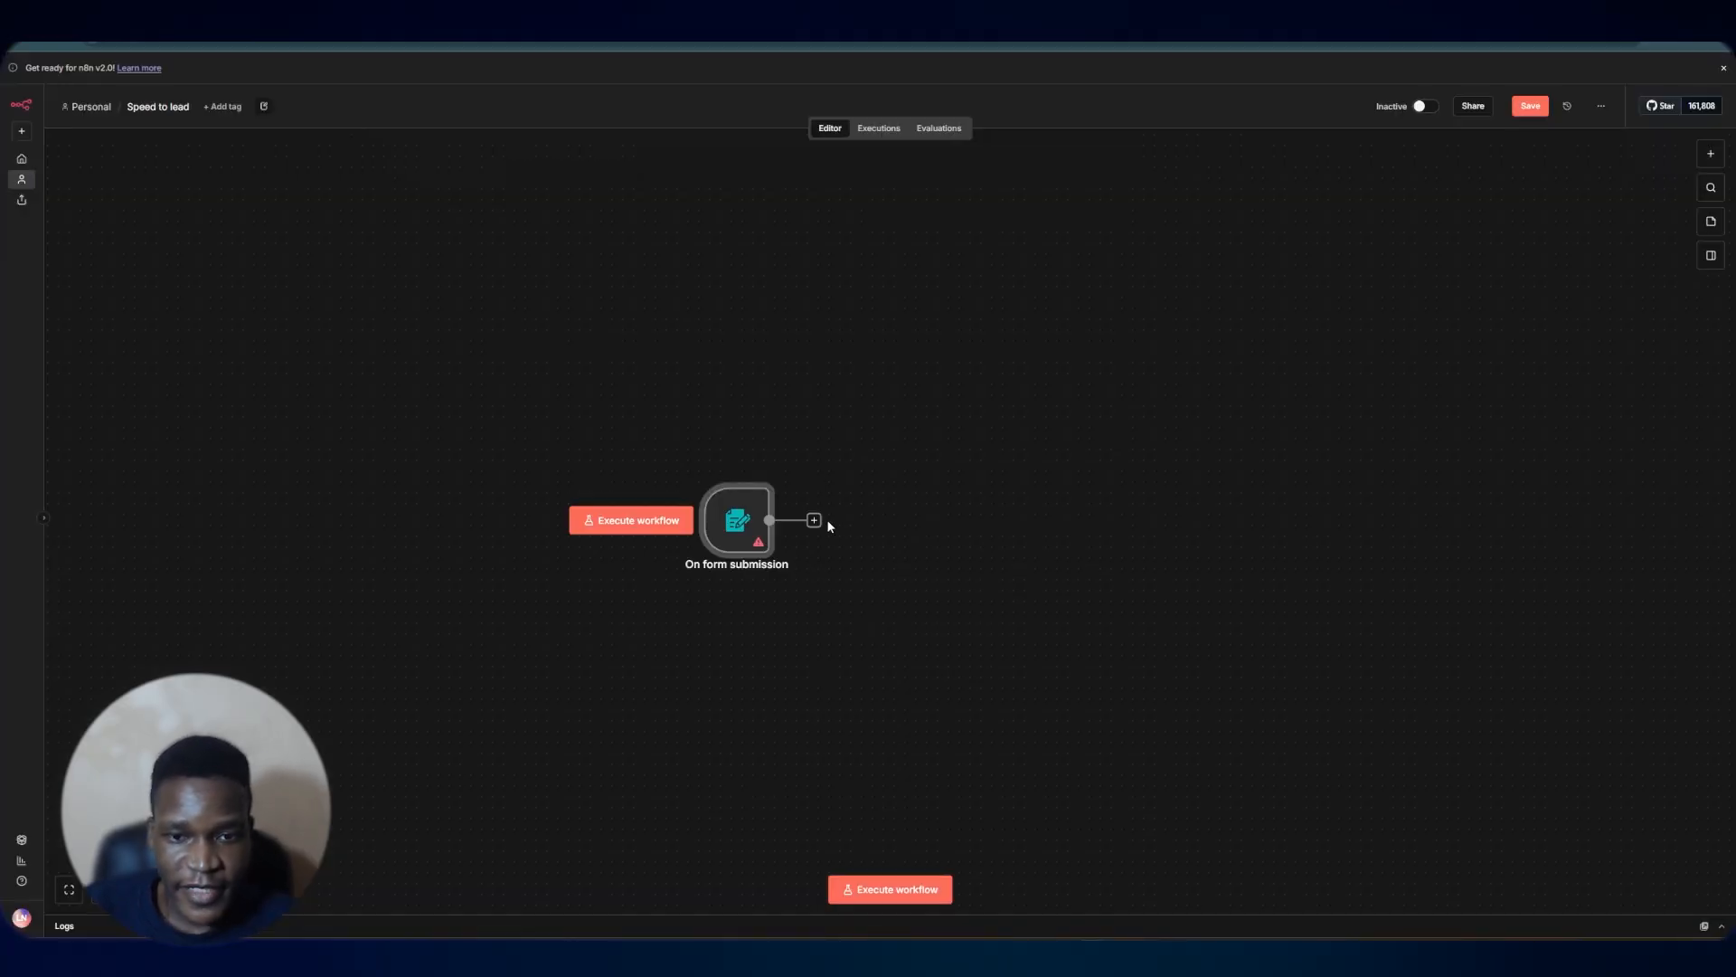
Add a Google Sheets Append row in sheet node after the form trigger
click(324, 13)
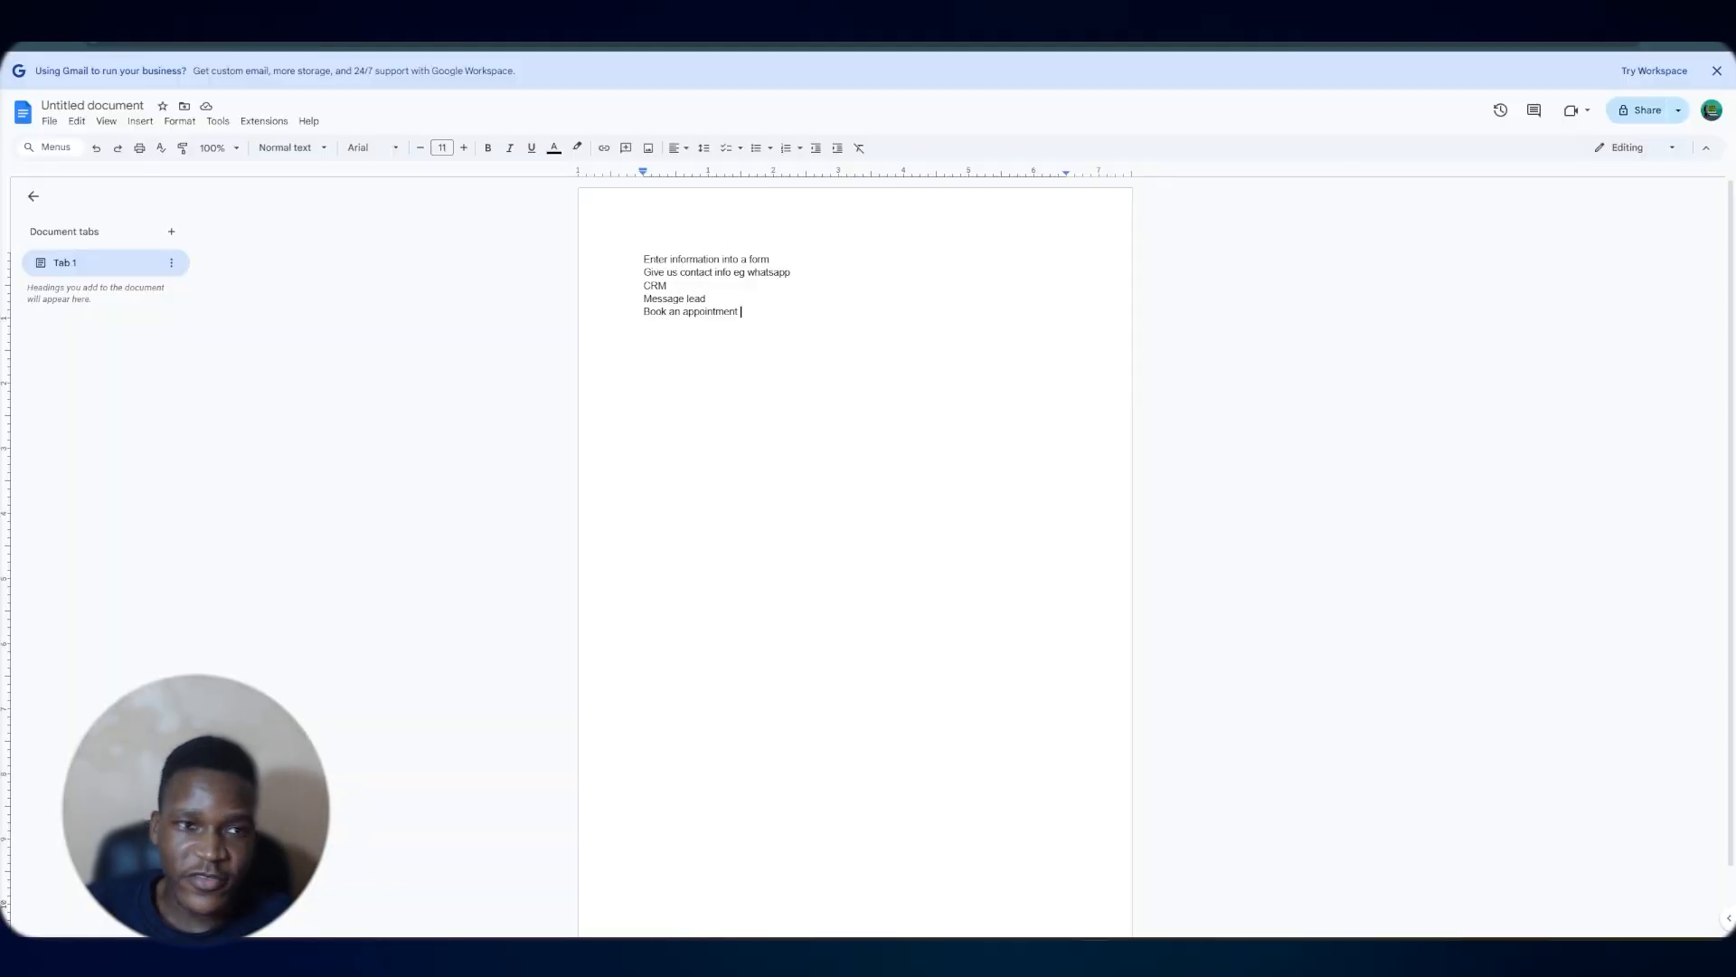
click(163, 12)
click(814, 520)
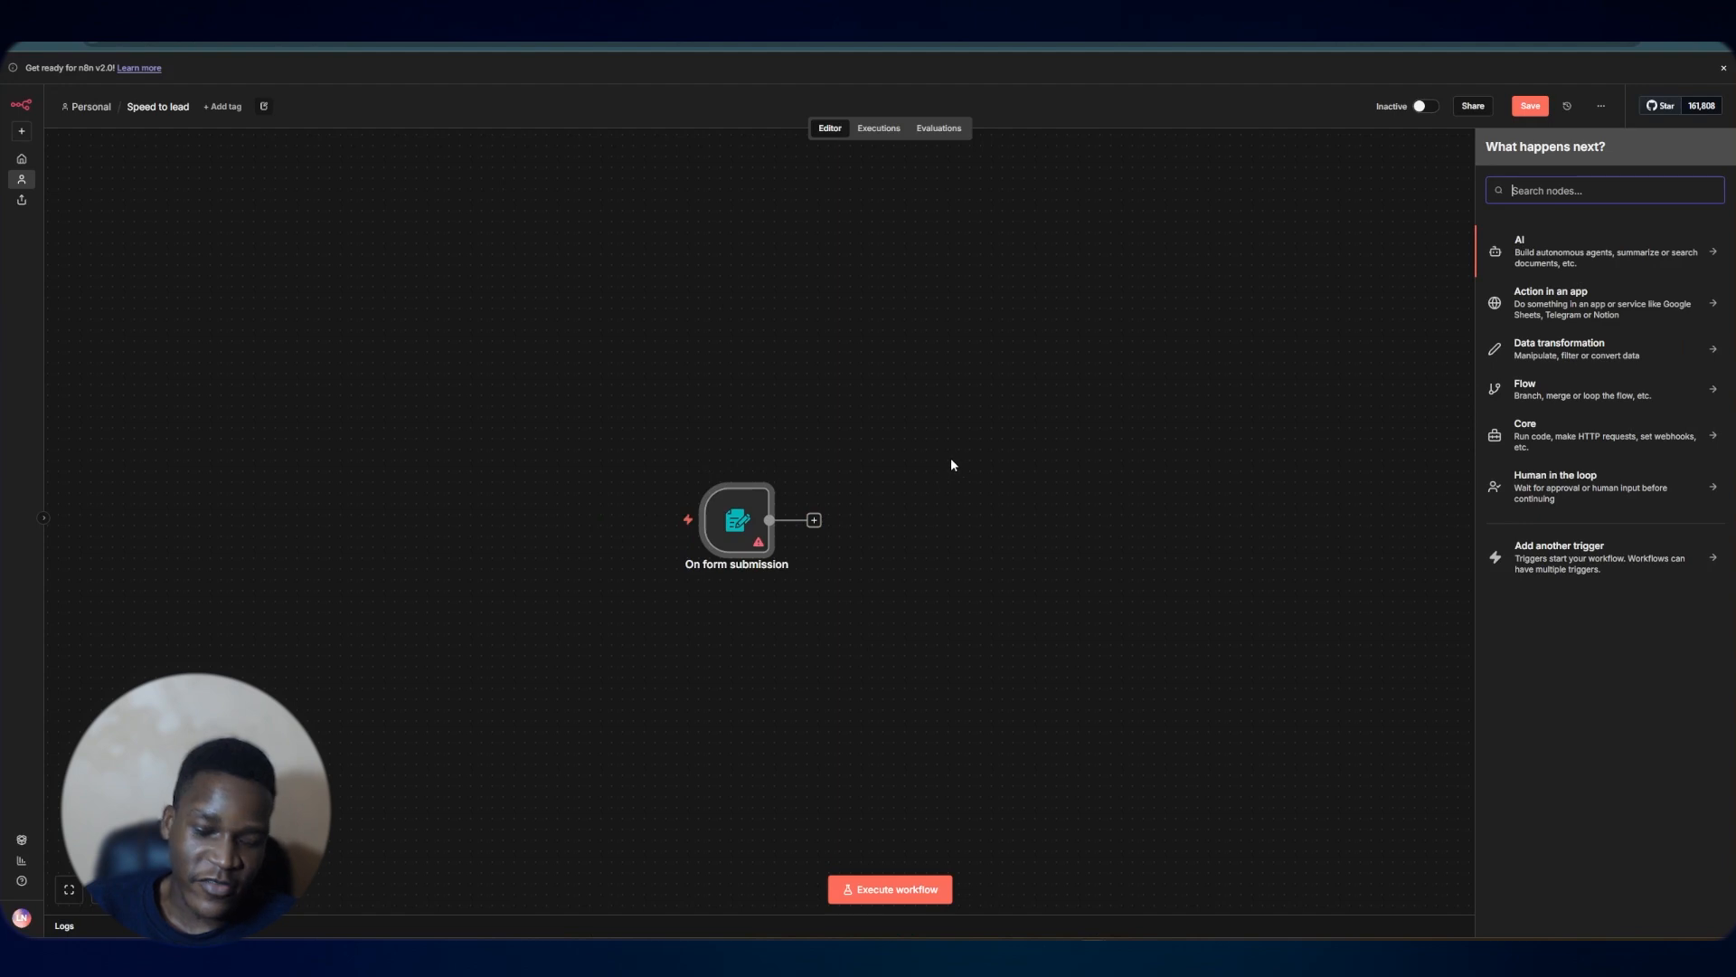
text(go)
click(1540, 285)
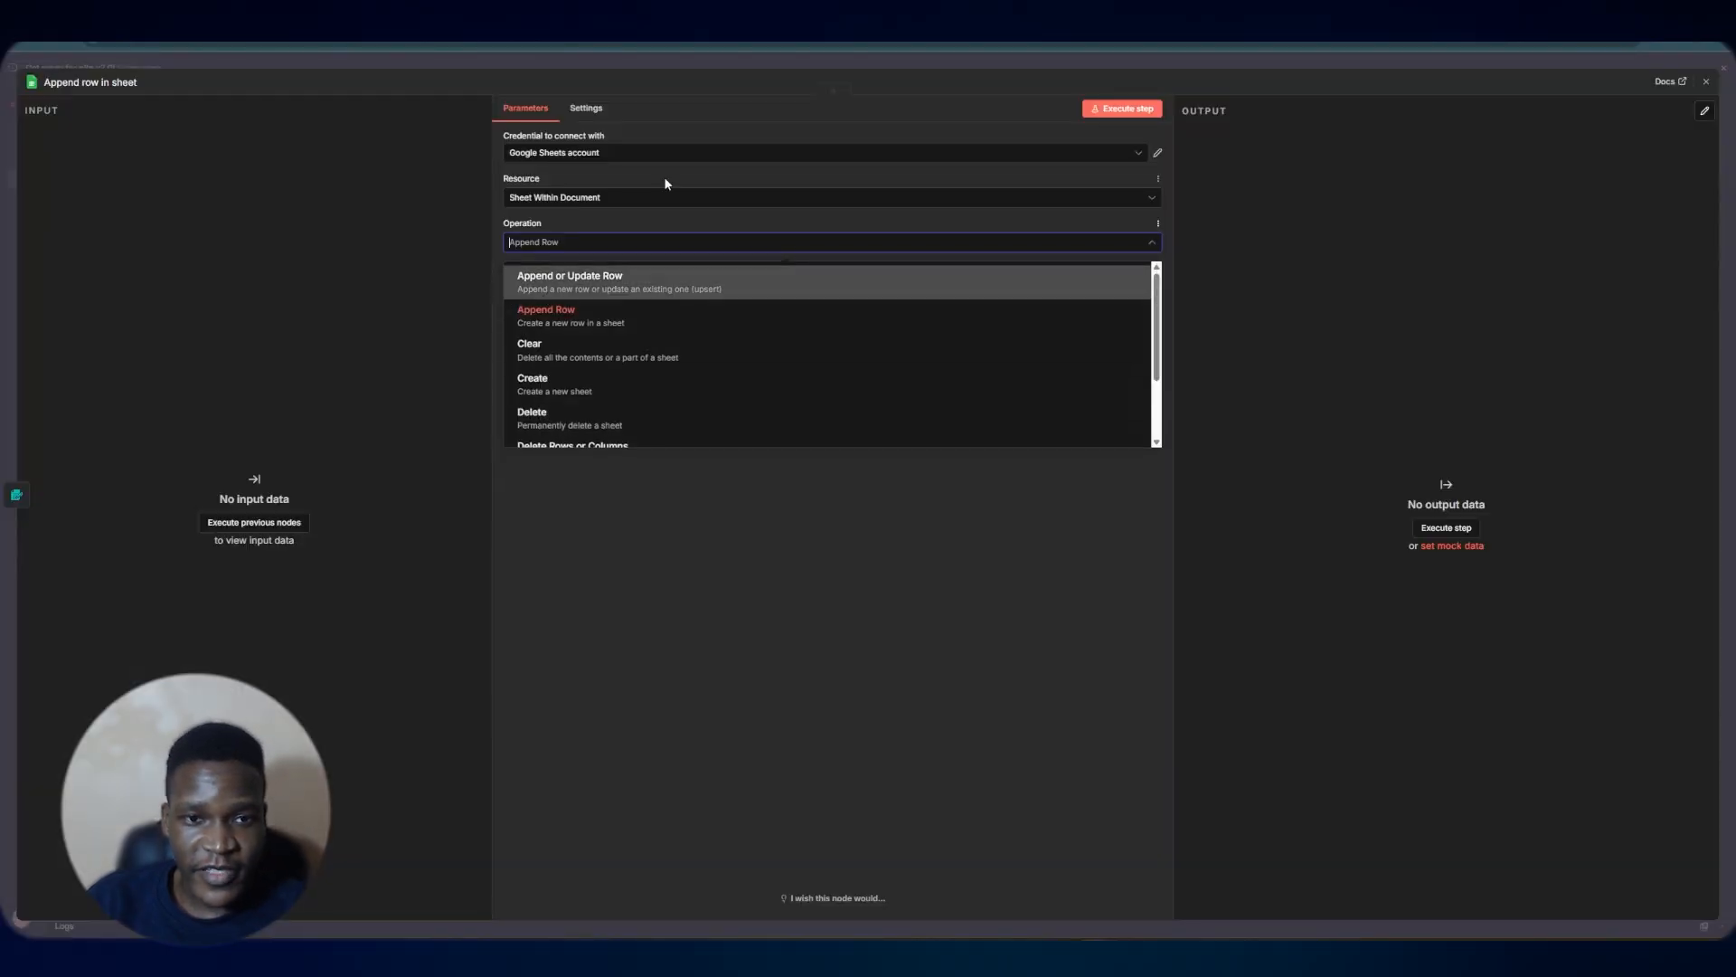
Start creating a new Google Sheets credential for the node
click(664, 181)
click(632, 154)
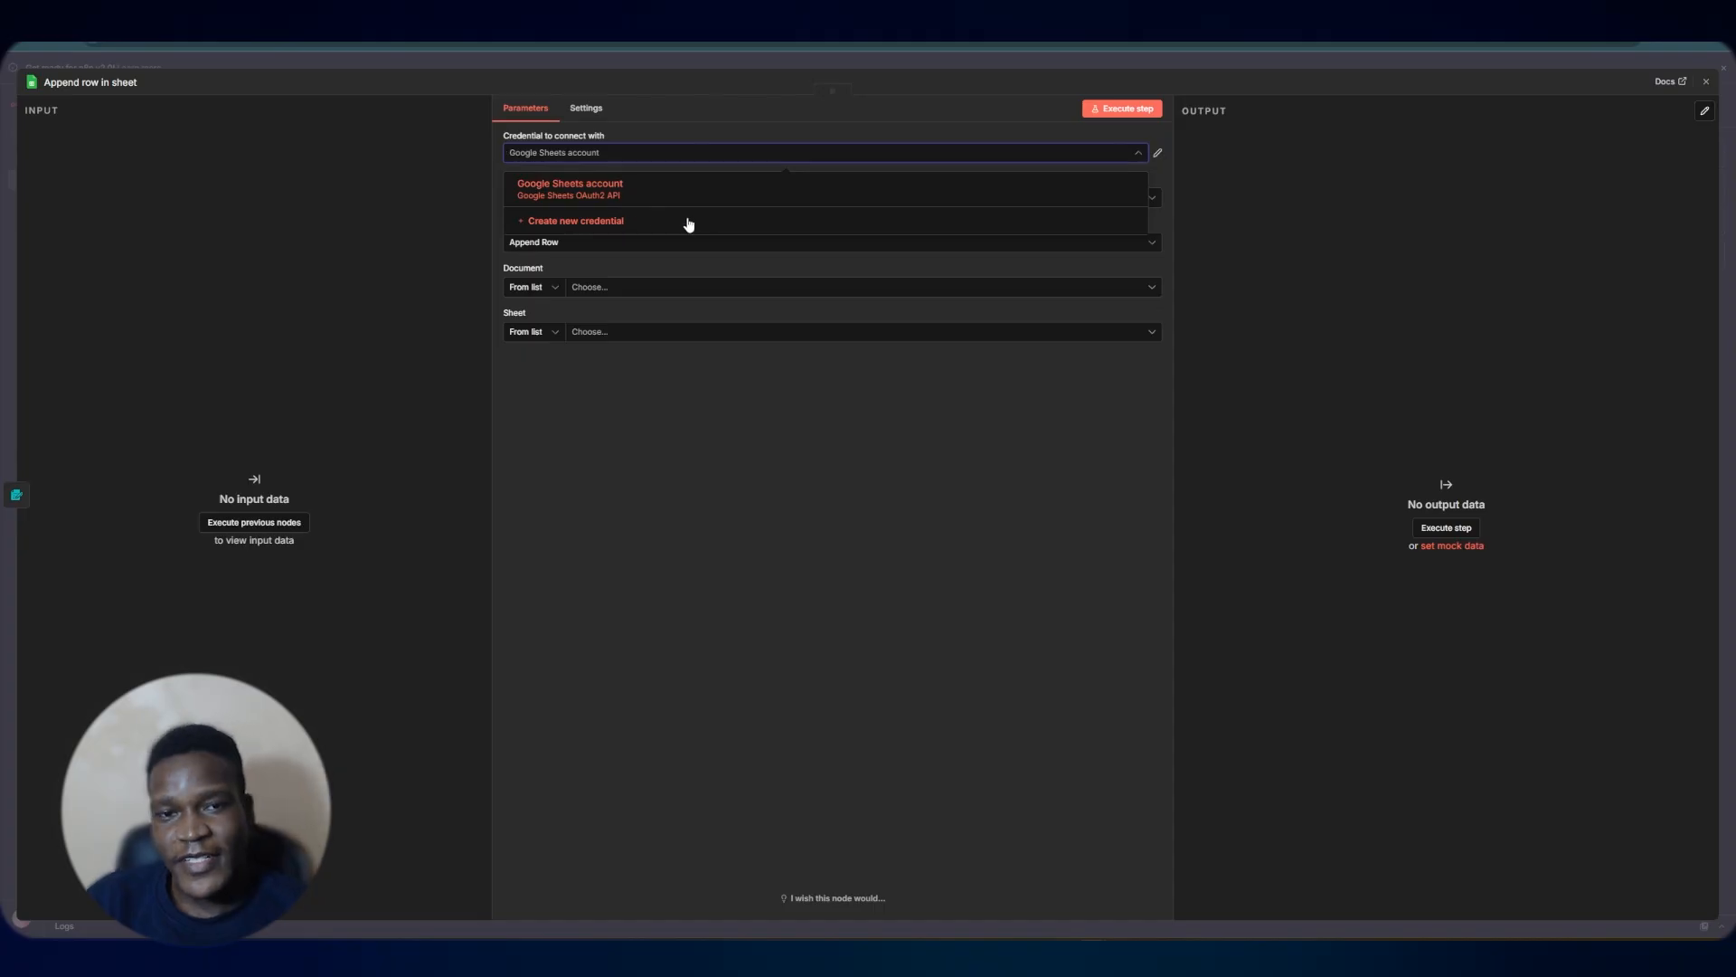
click(1051, 201)
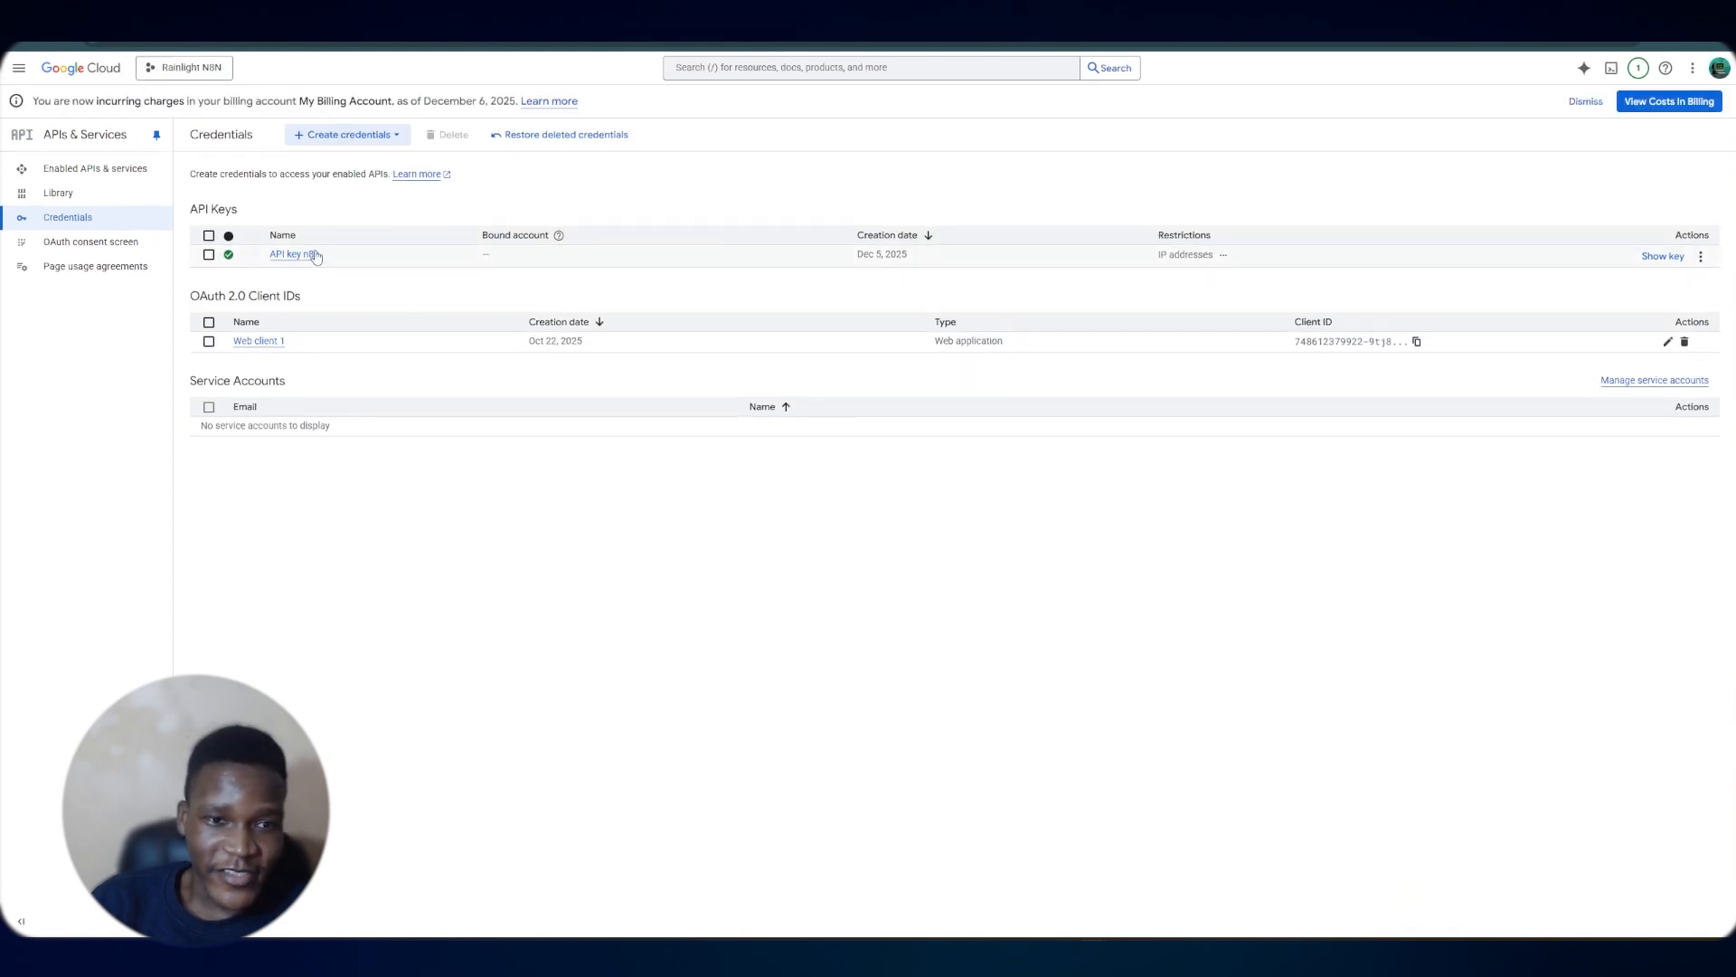
Review the Web client 1 OAuth client in Google Cloud and close the unsaved credential dialog
click(241, 342)
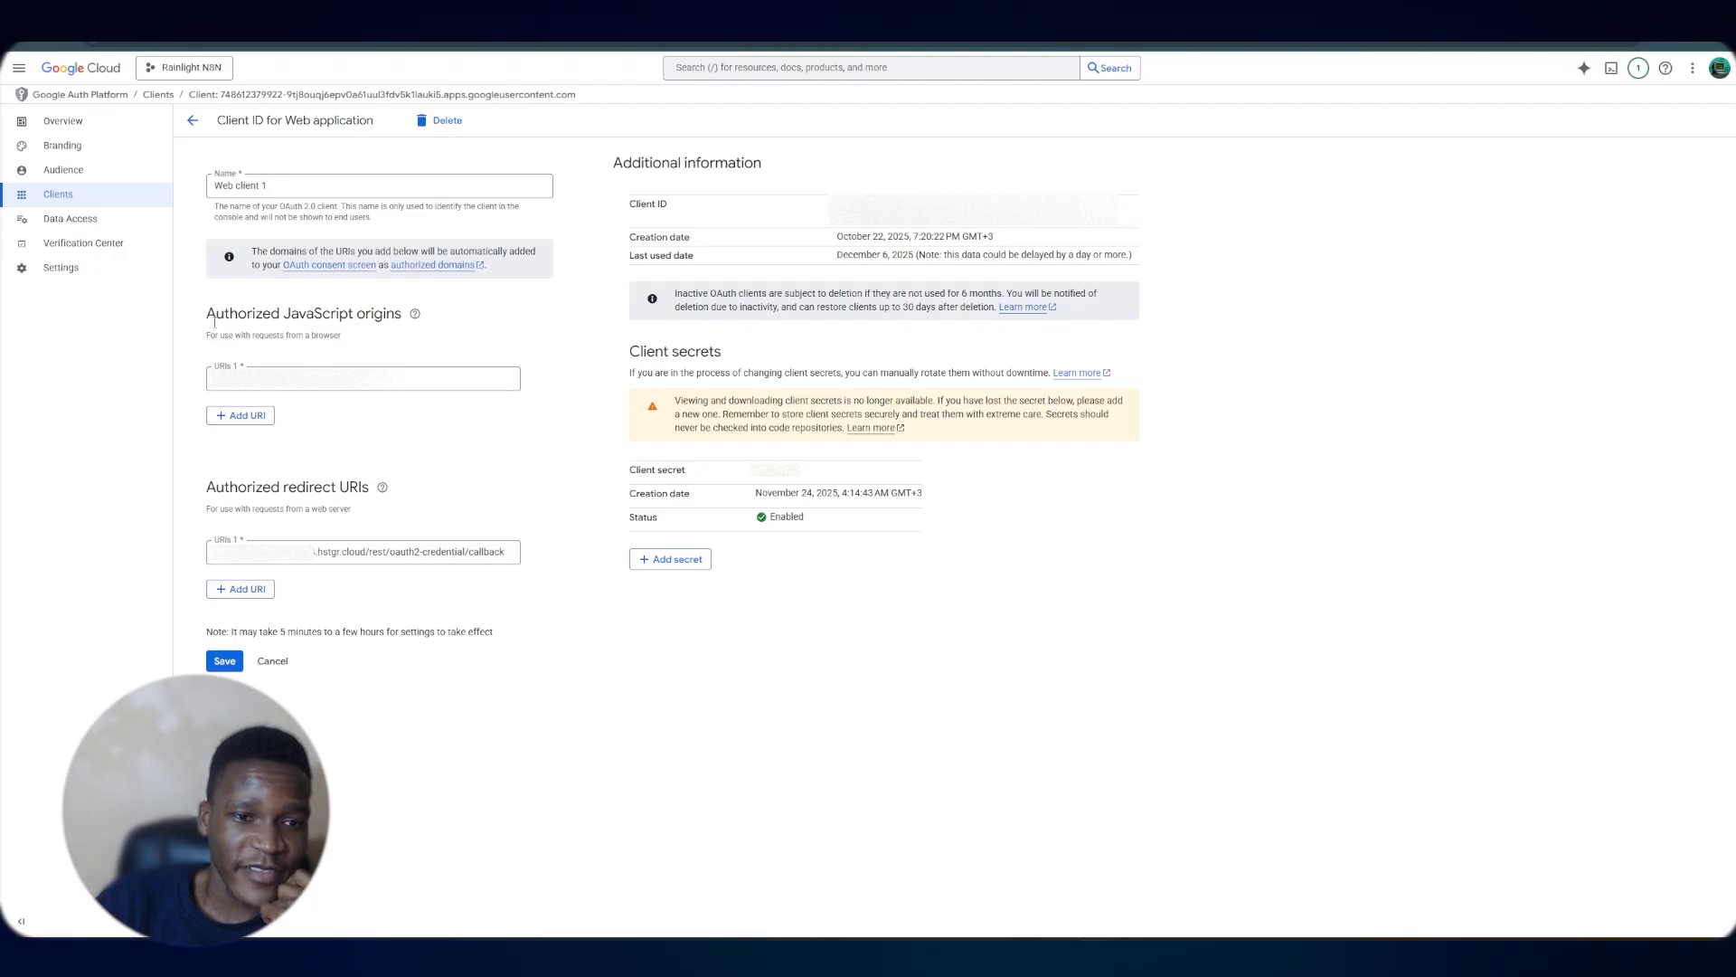
mouse_move(206, 313)
mouse_down()
mouse_move(358, 312)
mouse_move(206, 313)
mouse_up()
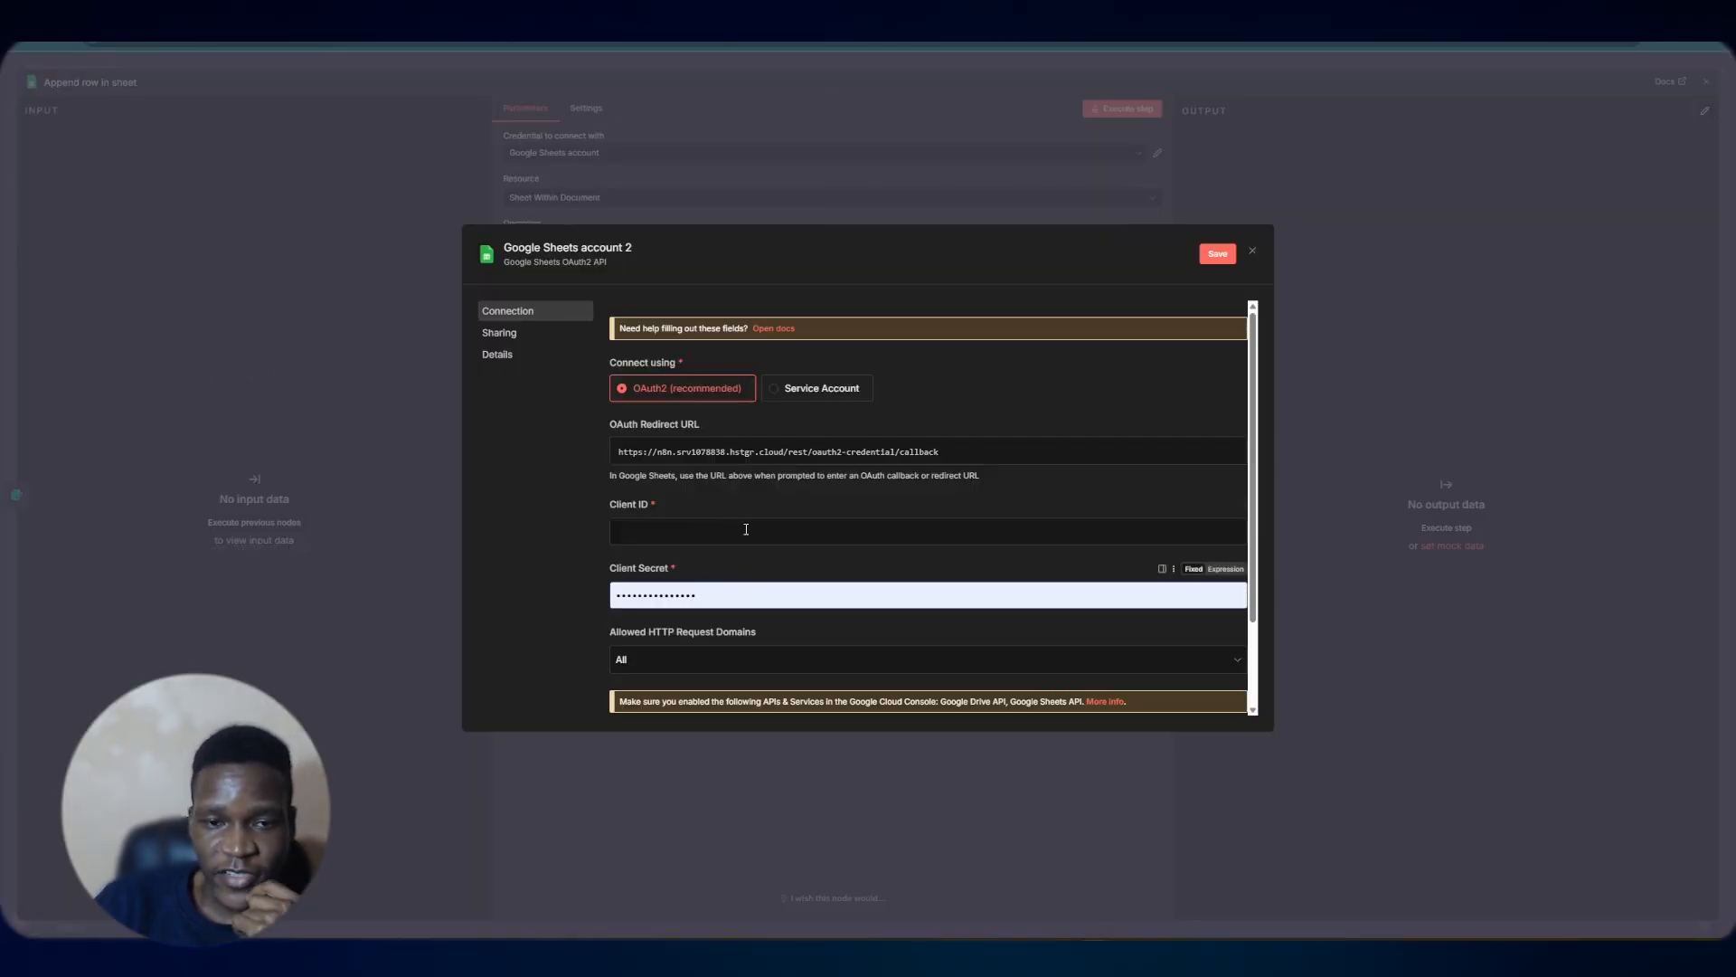
click(1253, 252)
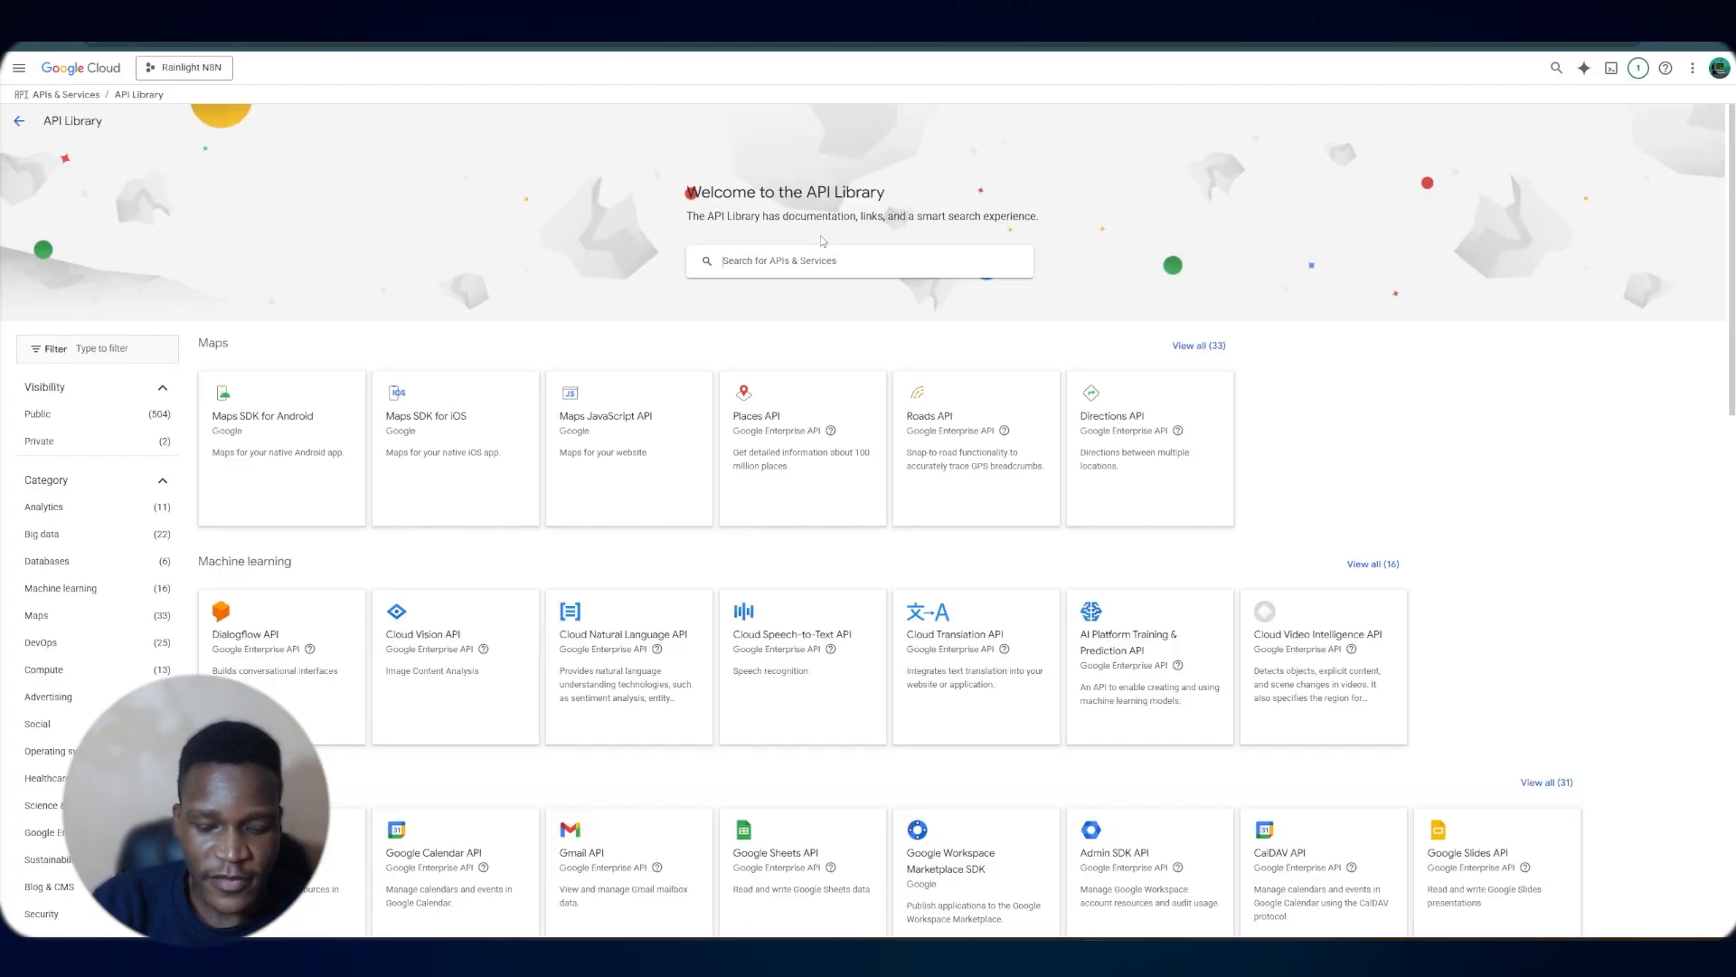
Search the API Library for sheets and open the Google Sheets API page
click(821, 237)
text(sh)
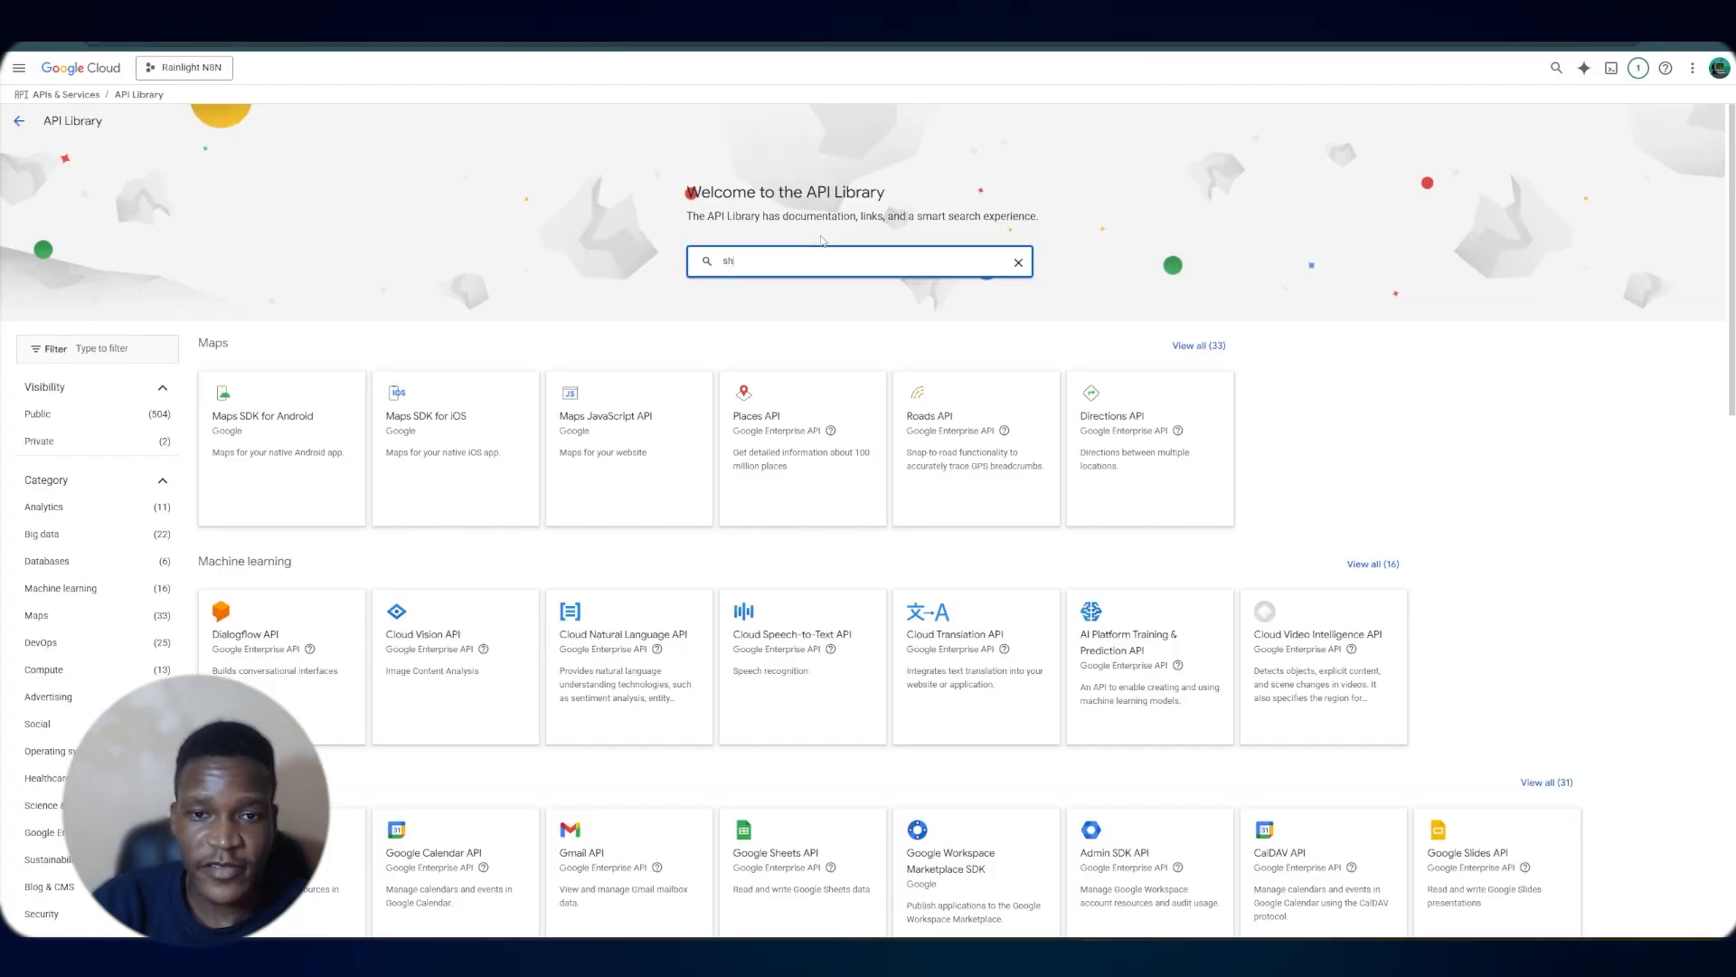
text(eets)
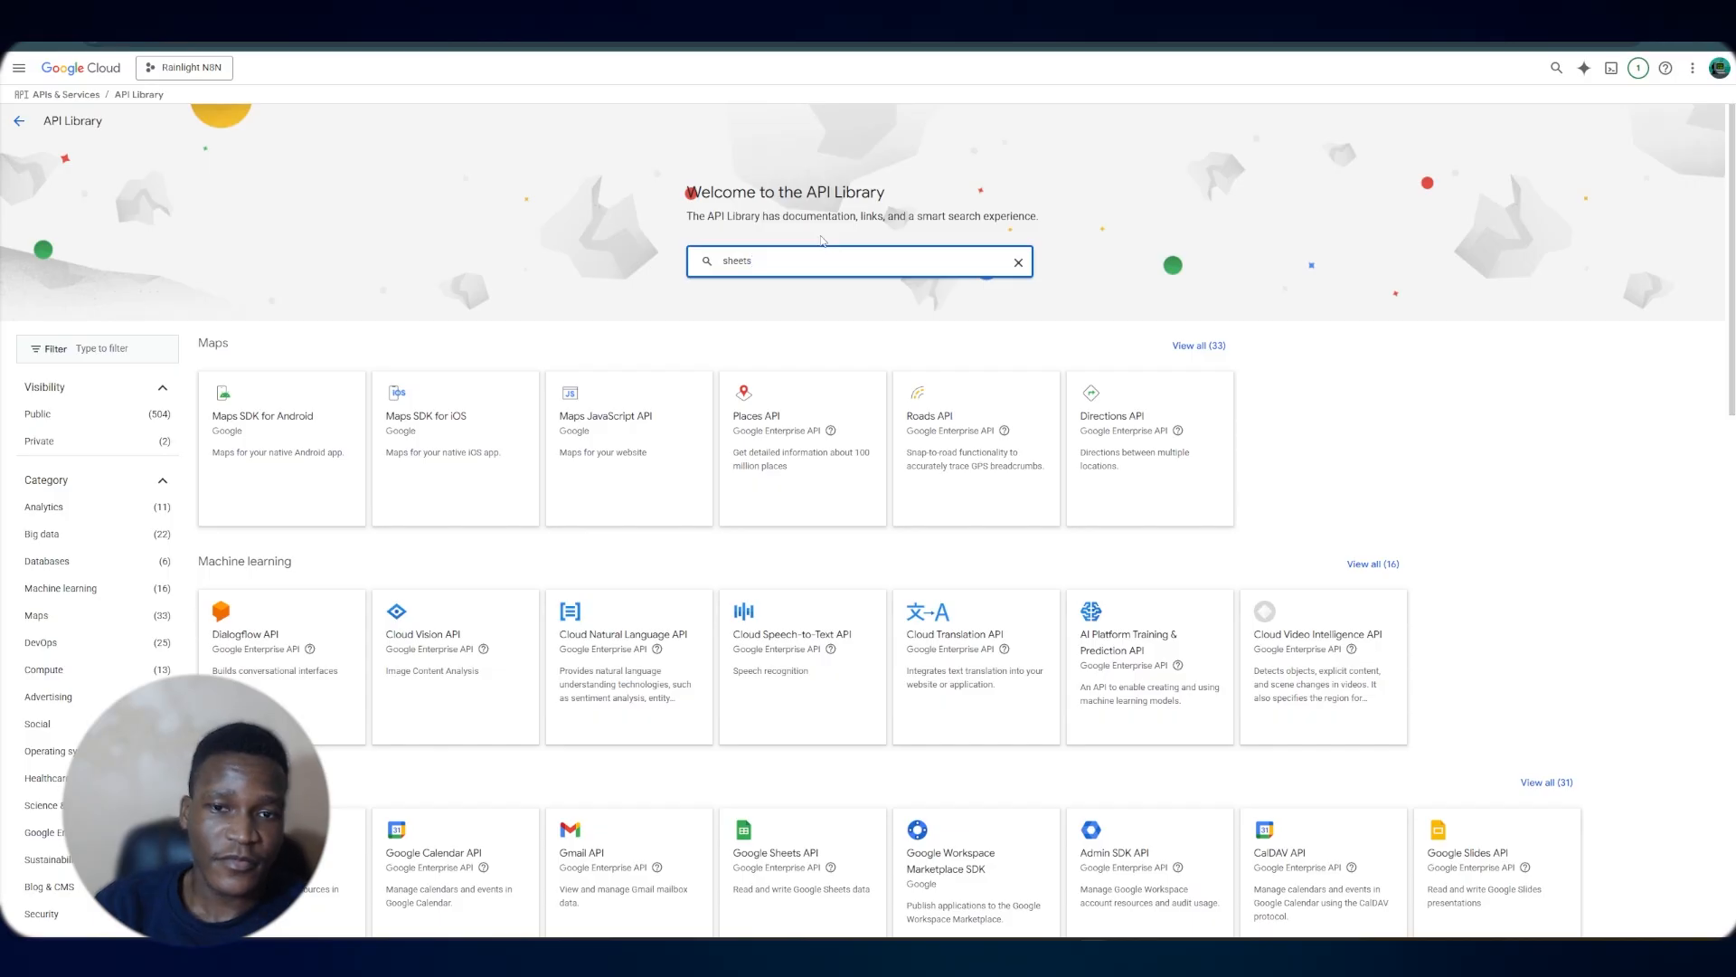
key(Return)
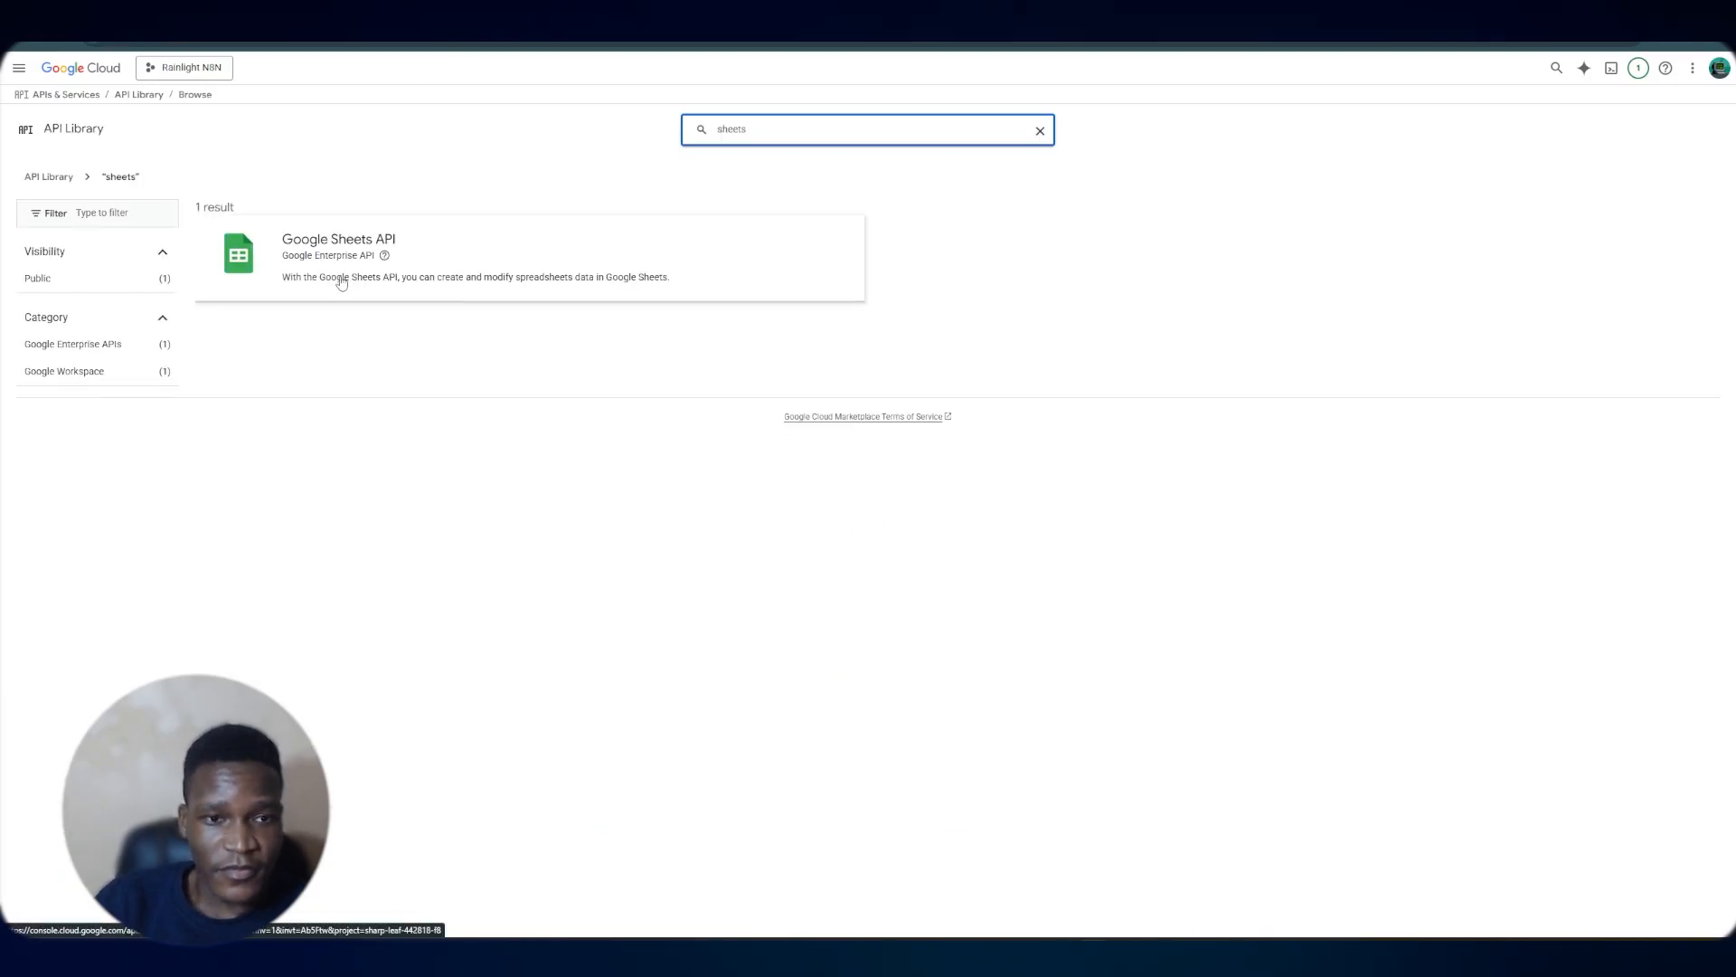
click(341, 283)
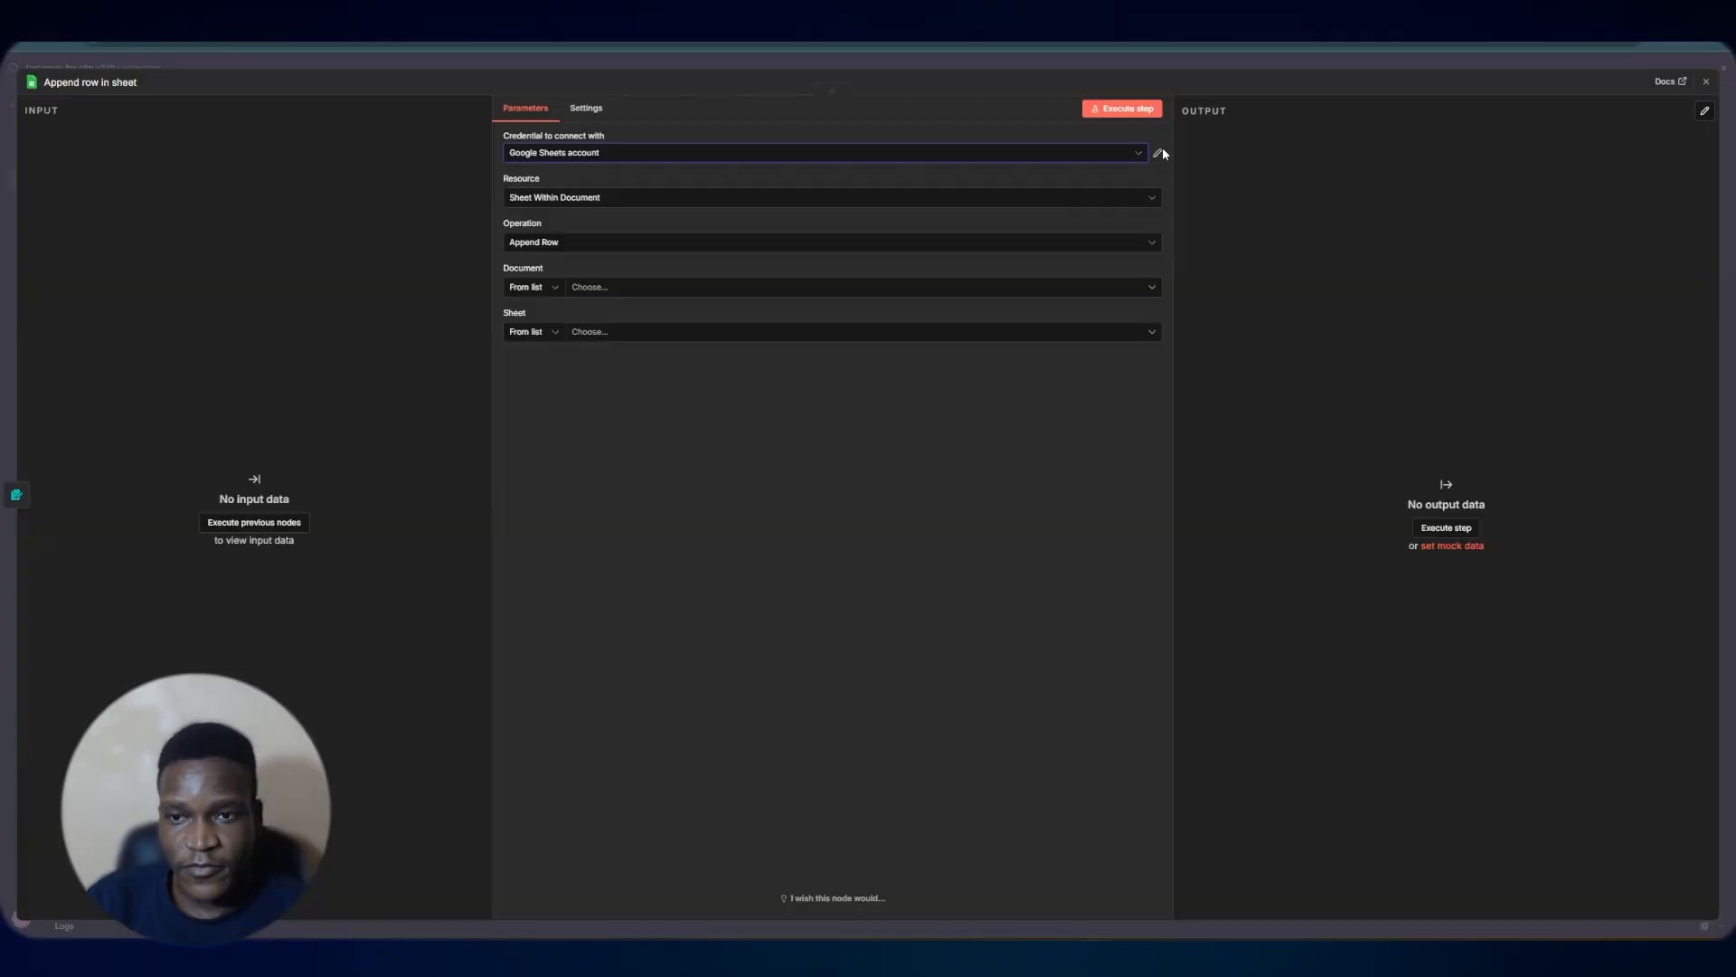
Sign in with Google to authorise the Google Sheets credential and discard the unsaved second credential dialog
click(1158, 151)
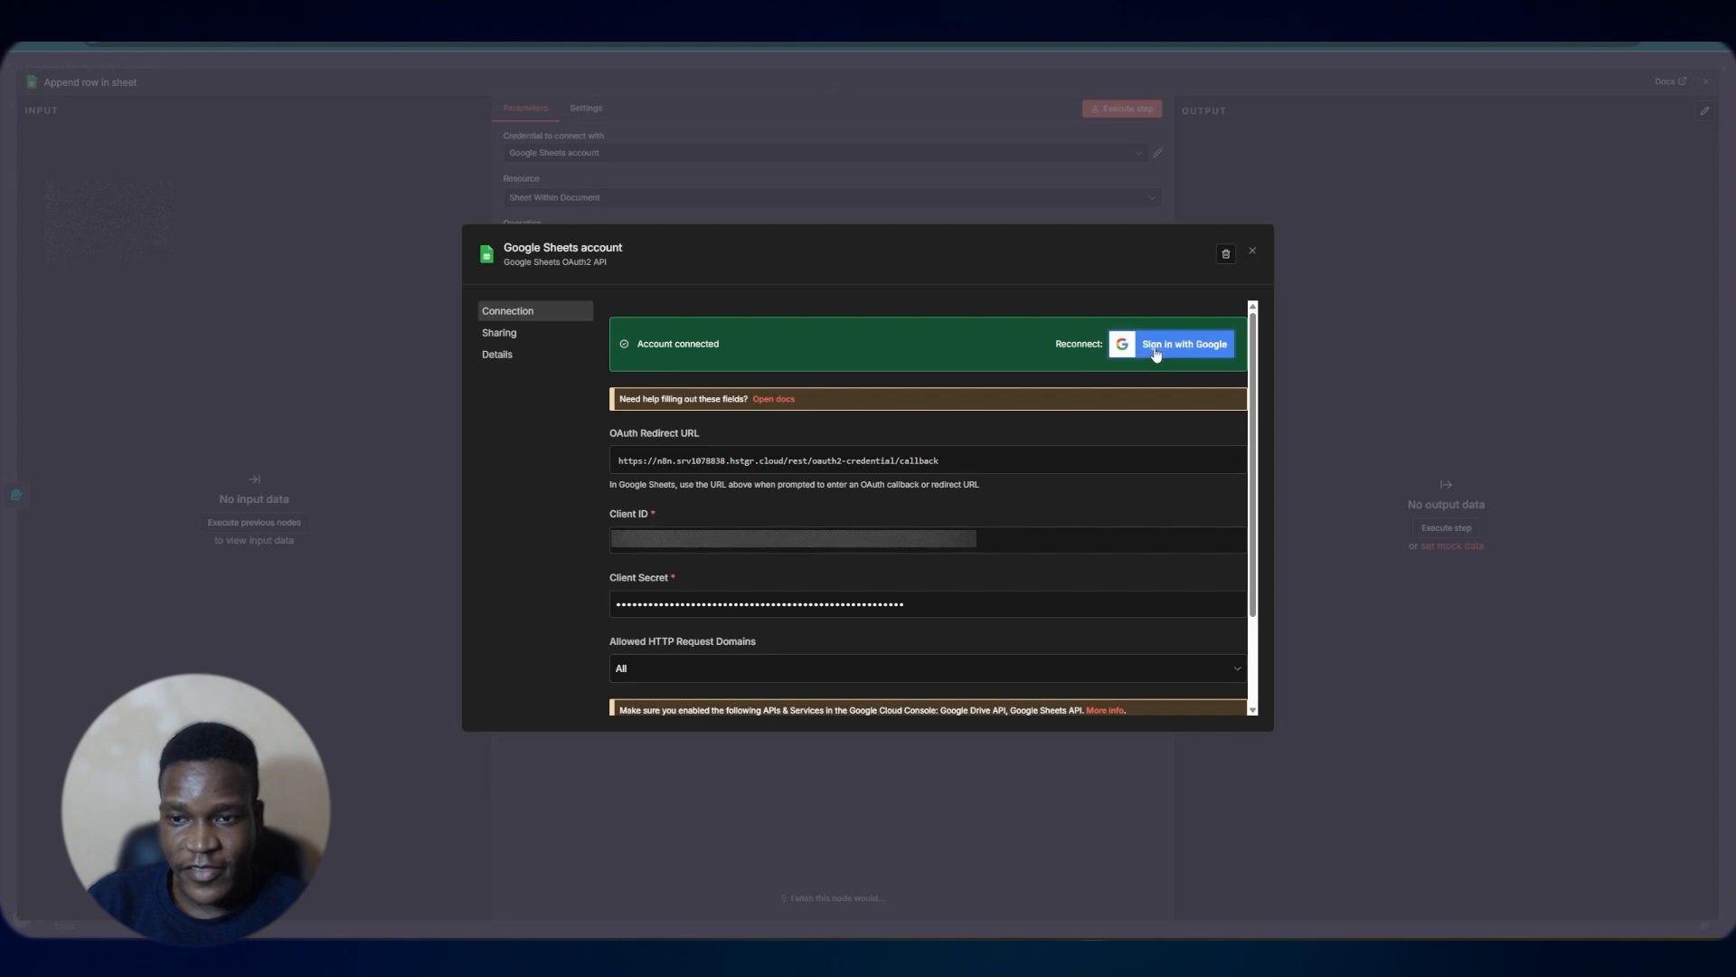
click(1157, 351)
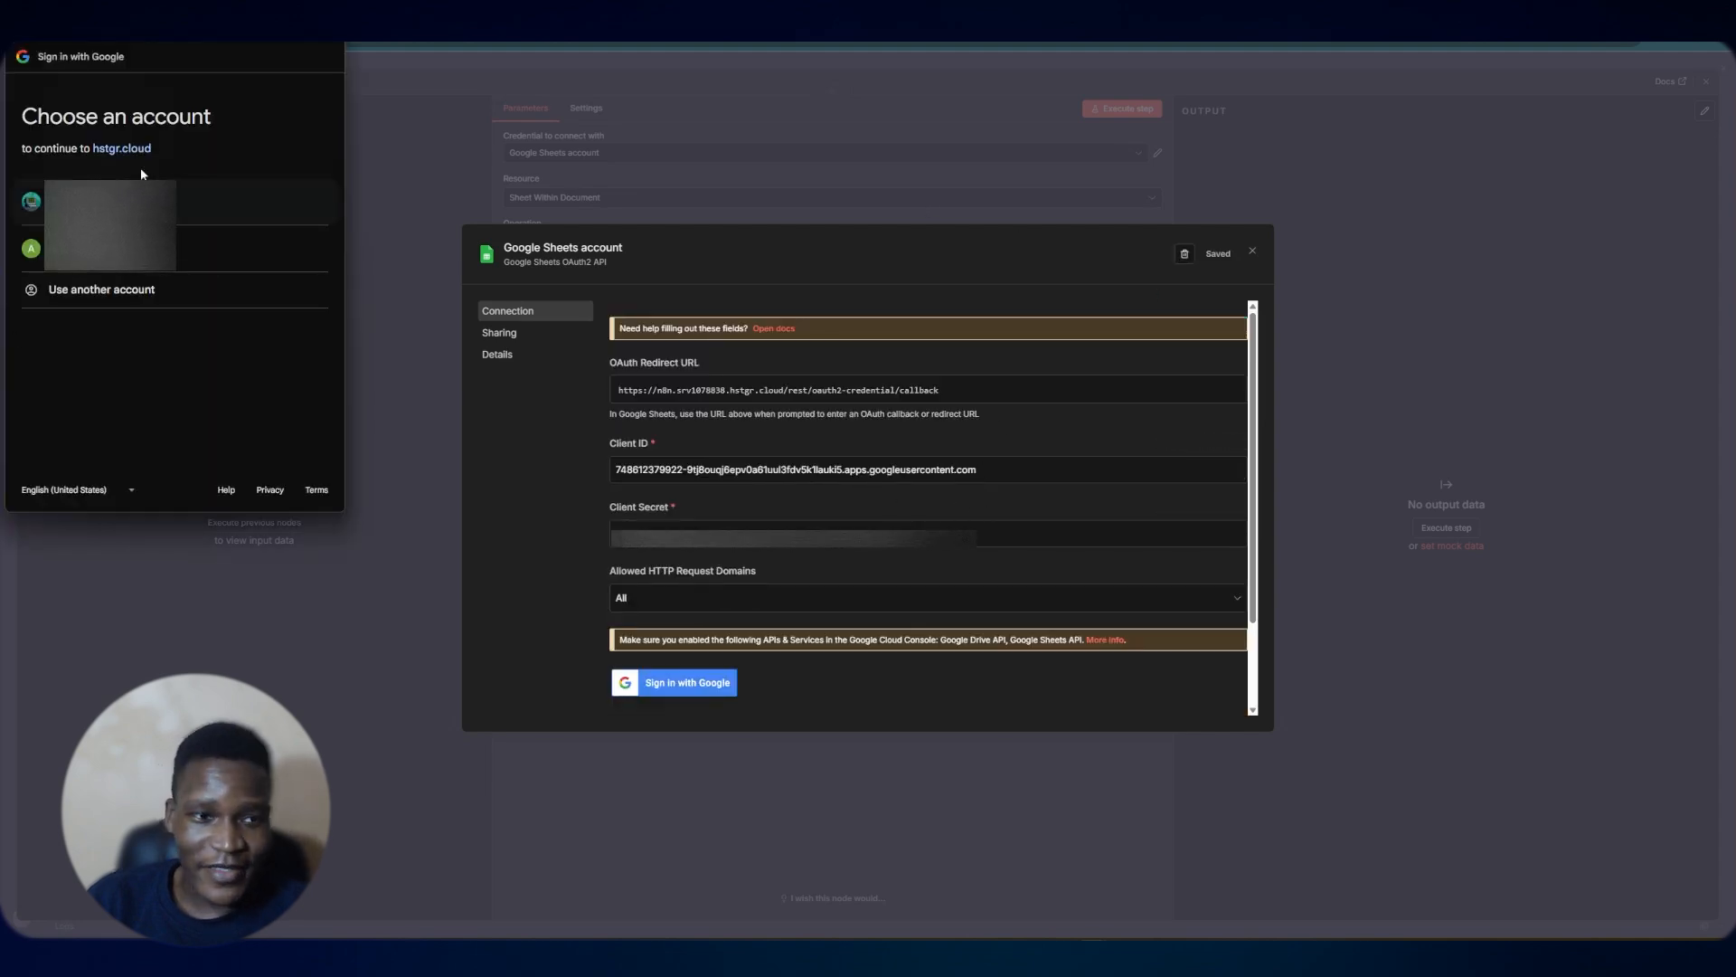
click(695, 287)
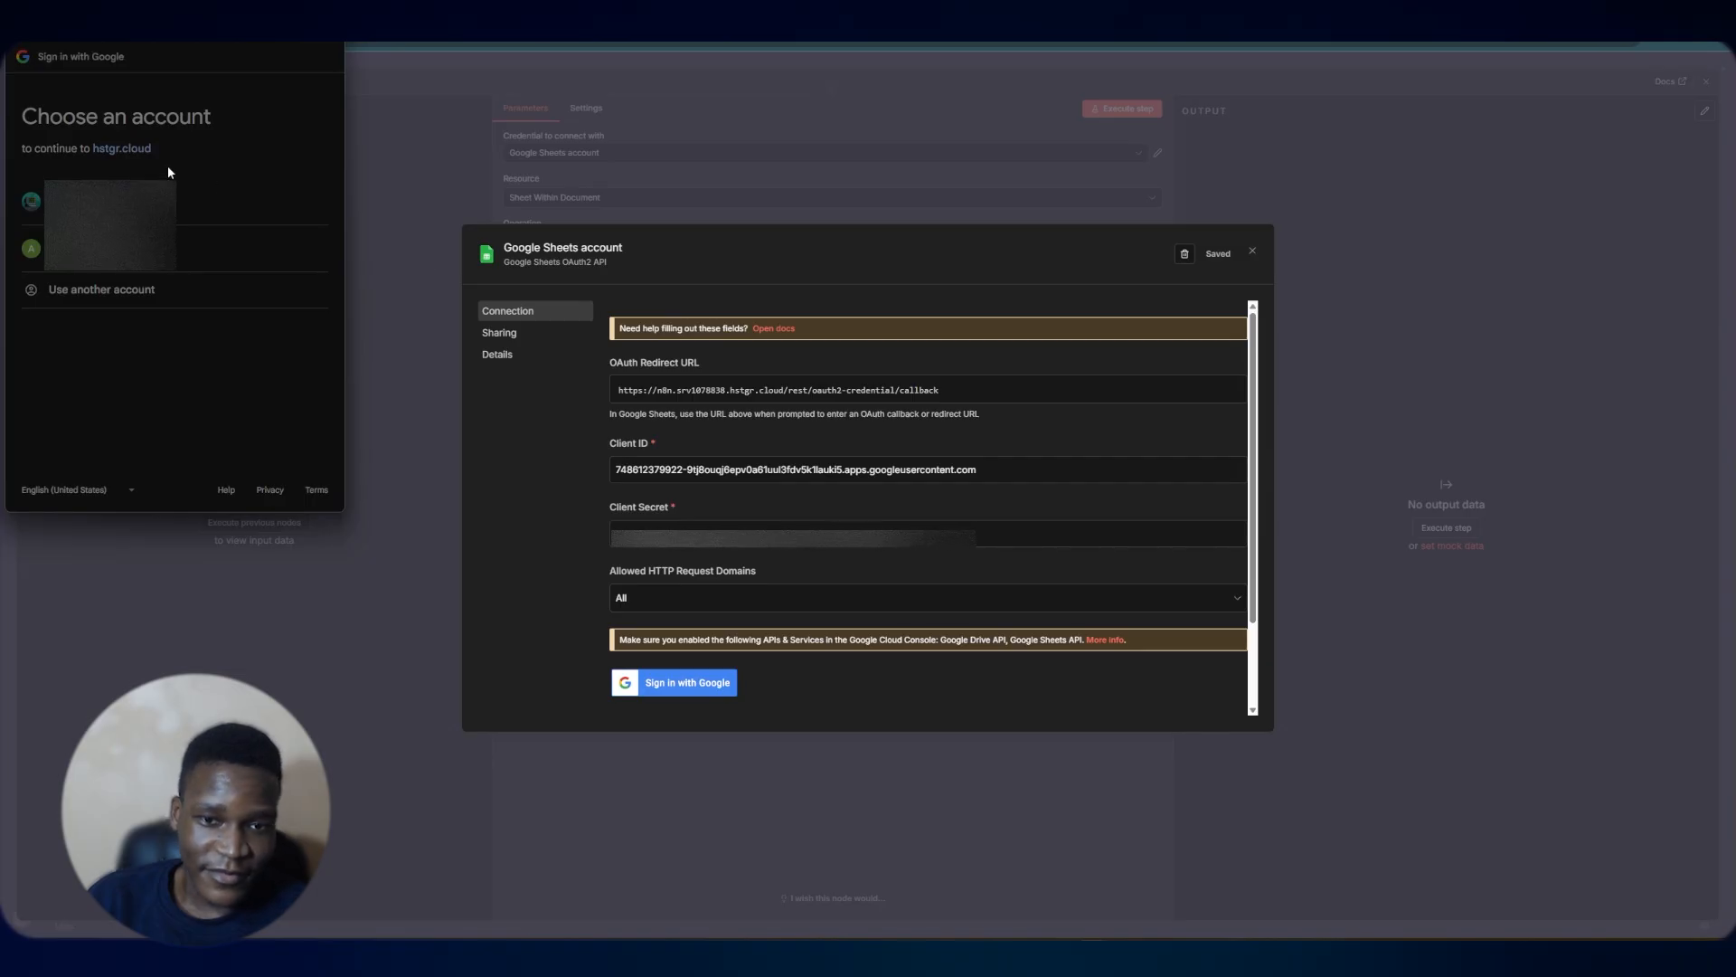
click(170, 197)
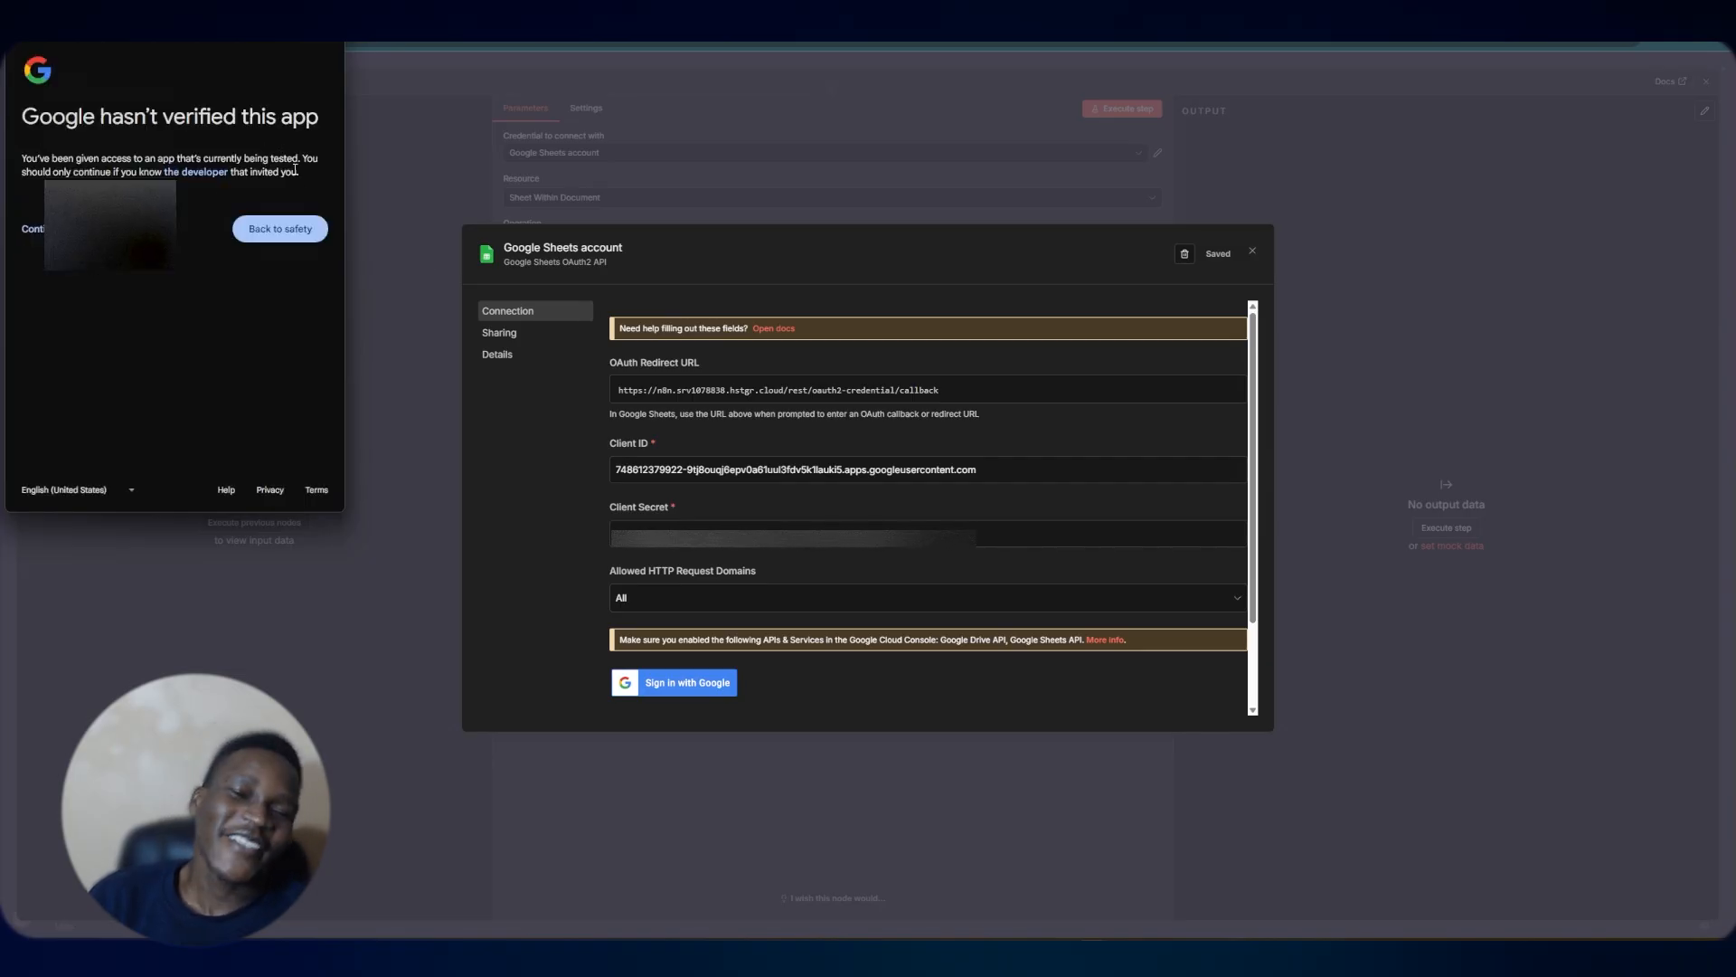
click(33, 229)
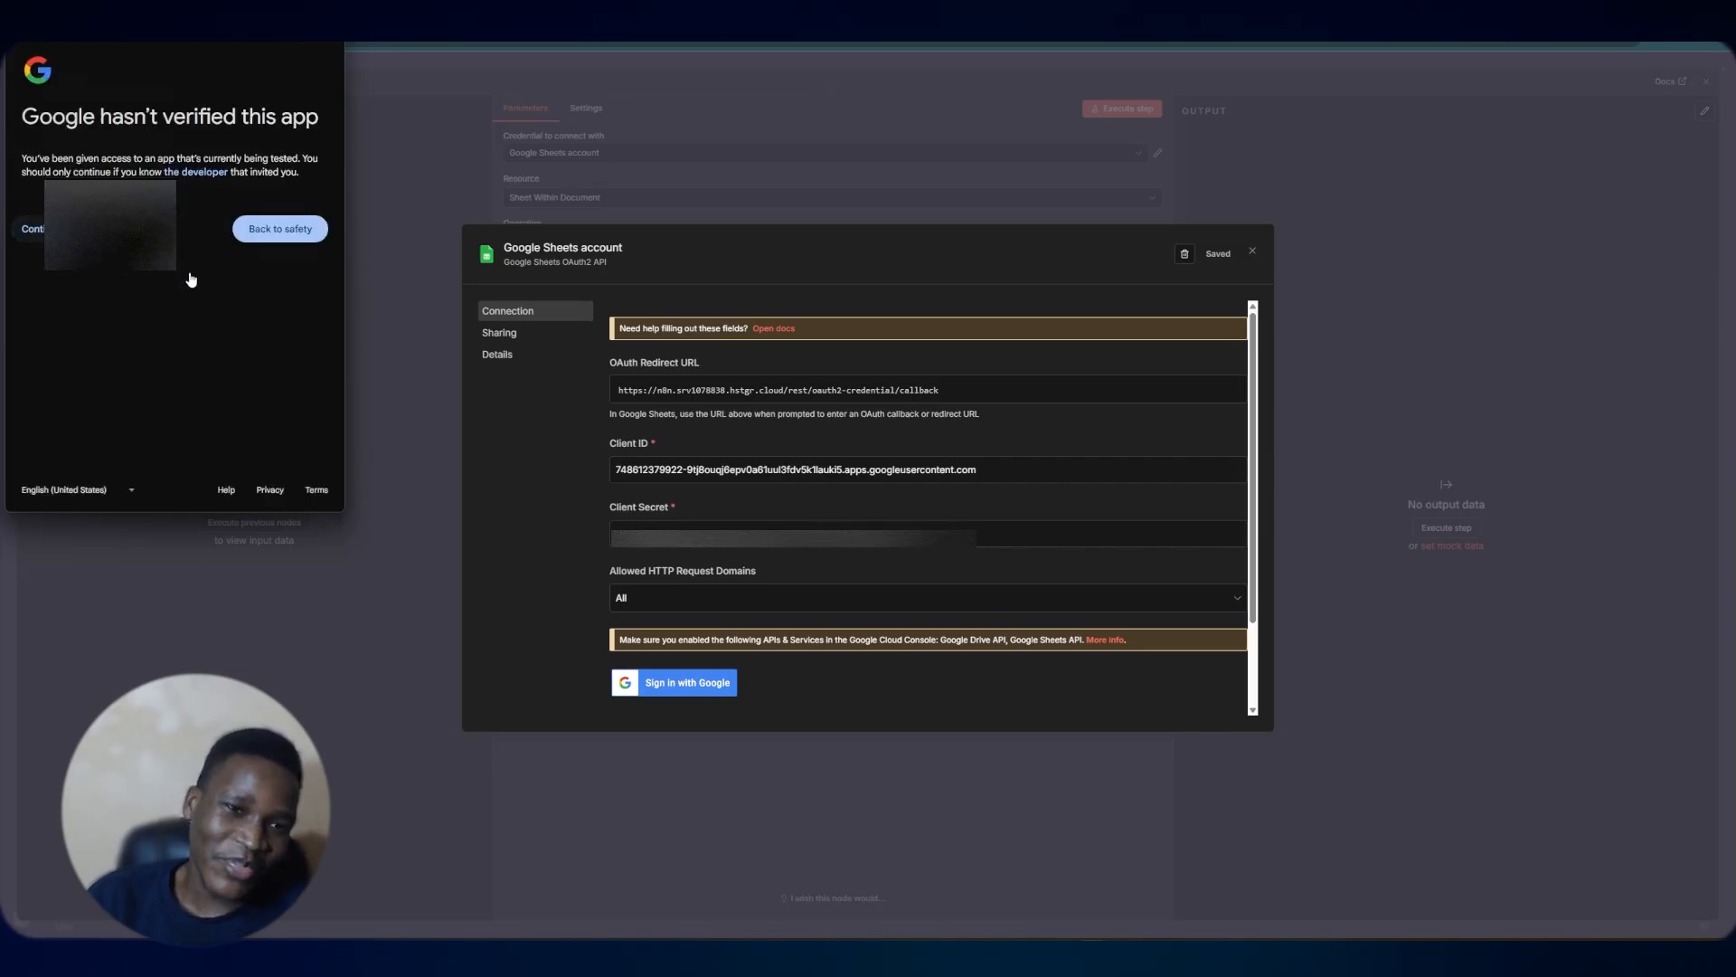
click(30, 256)
scroll(265, 386, down, 3)
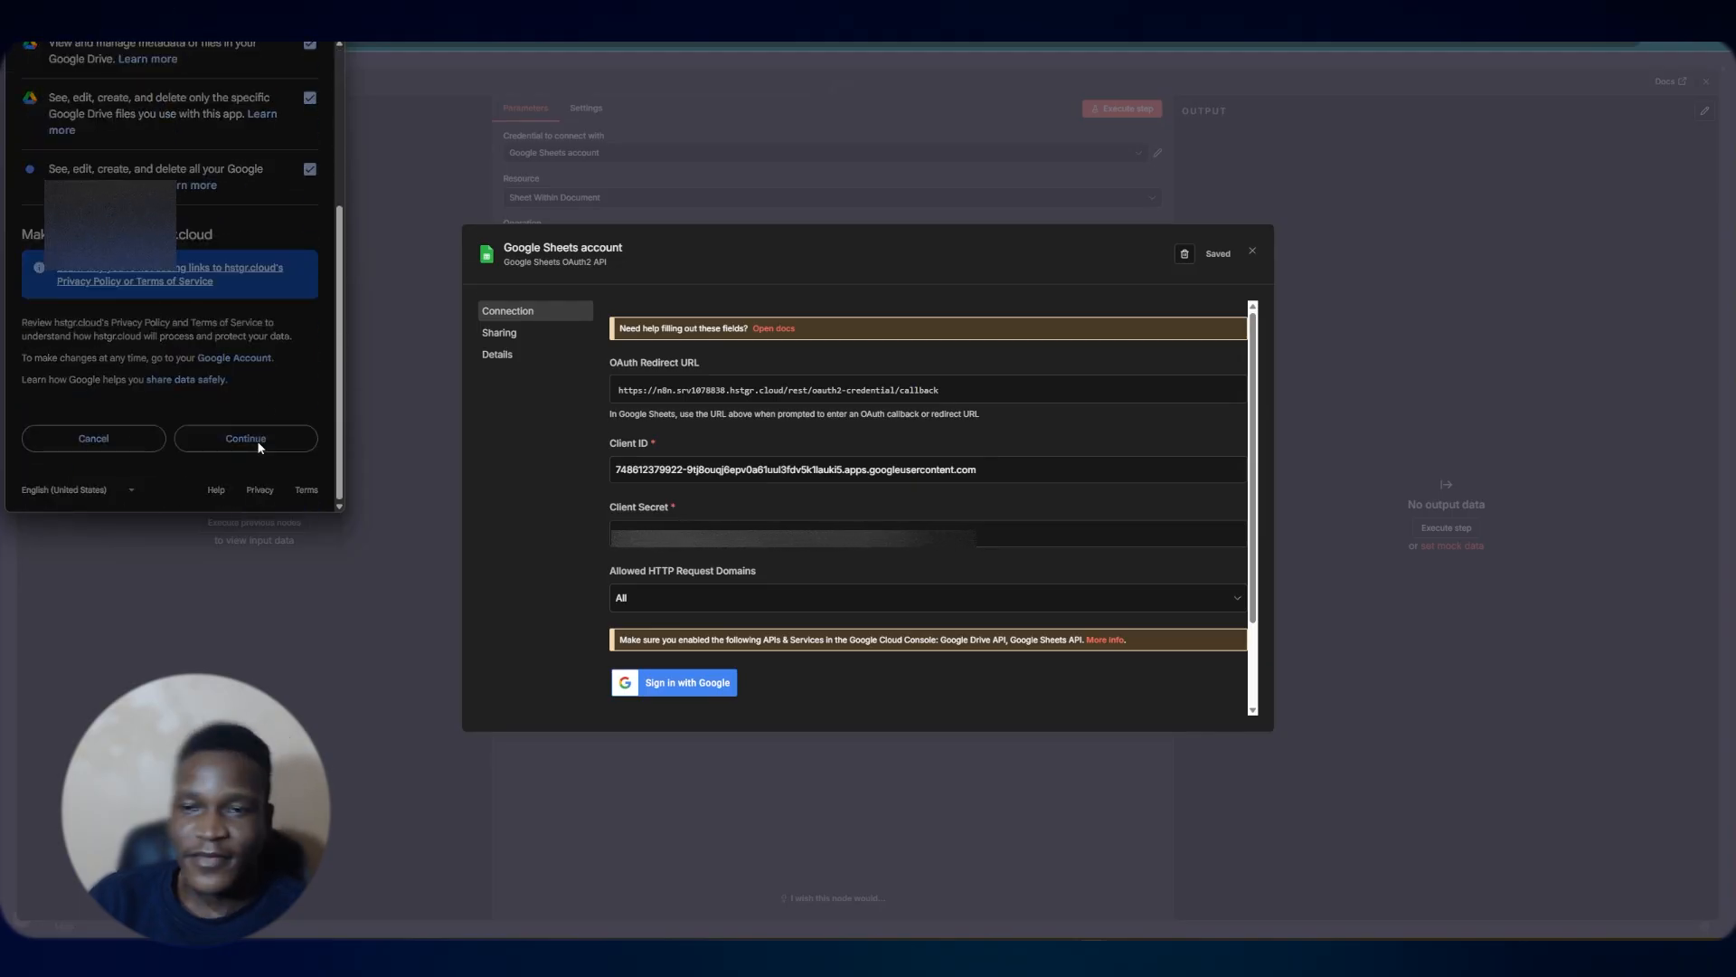
click(256, 437)
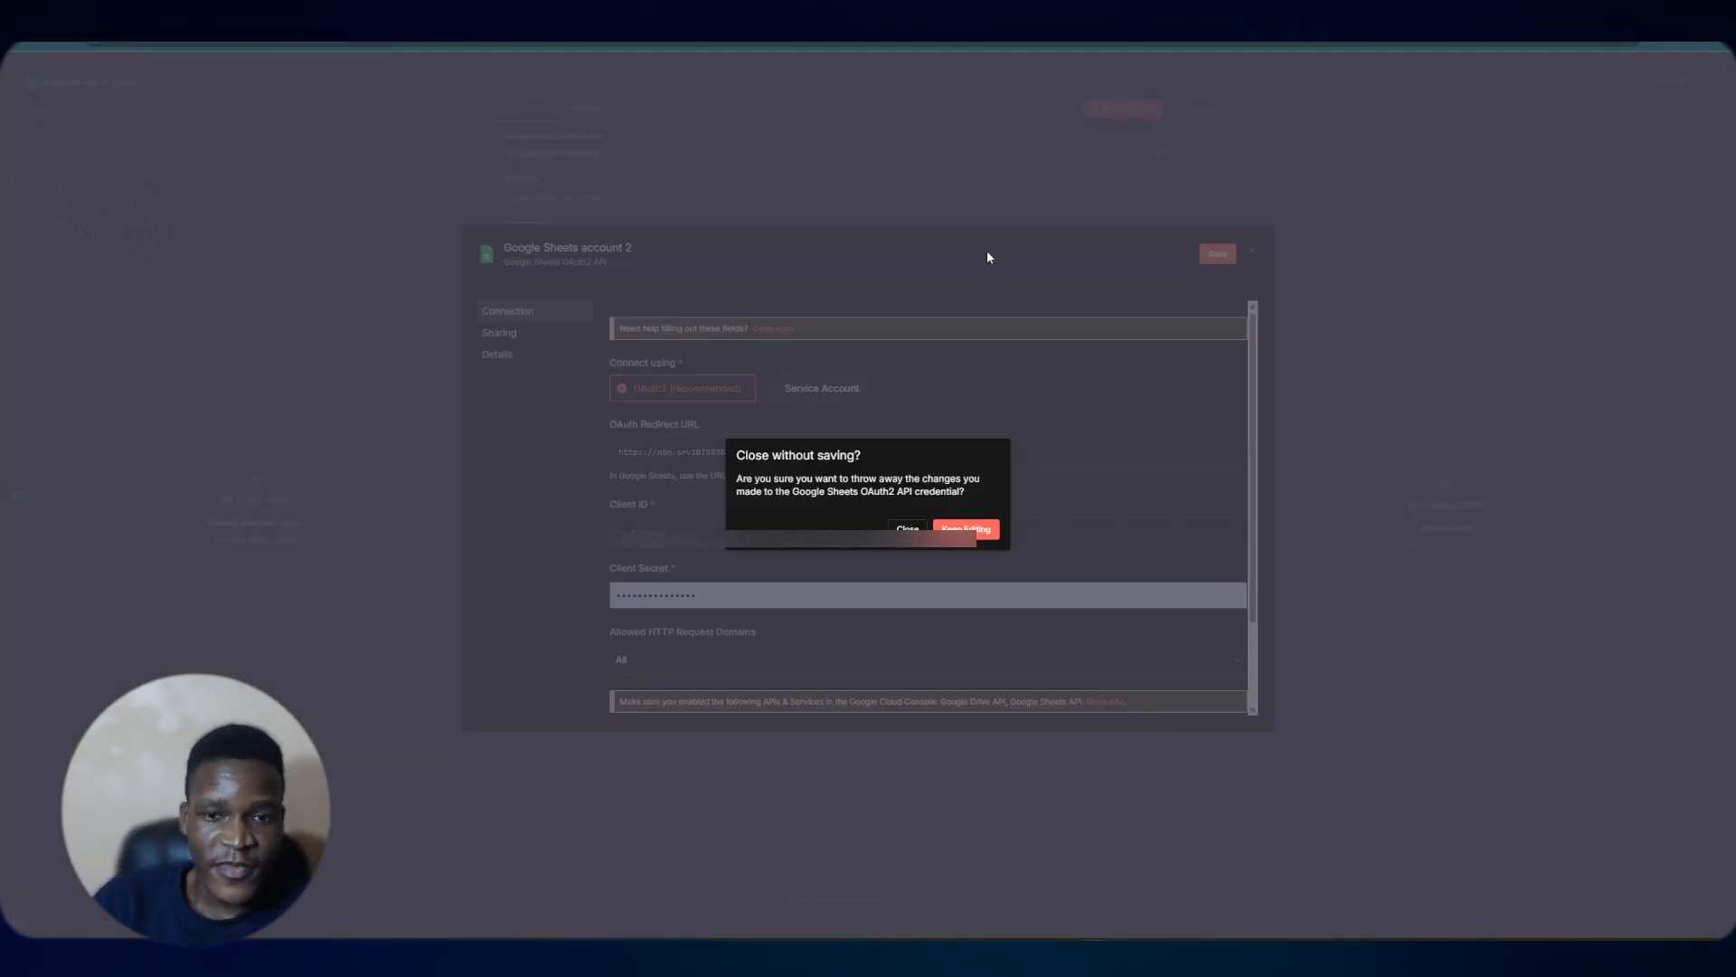
click(911, 526)
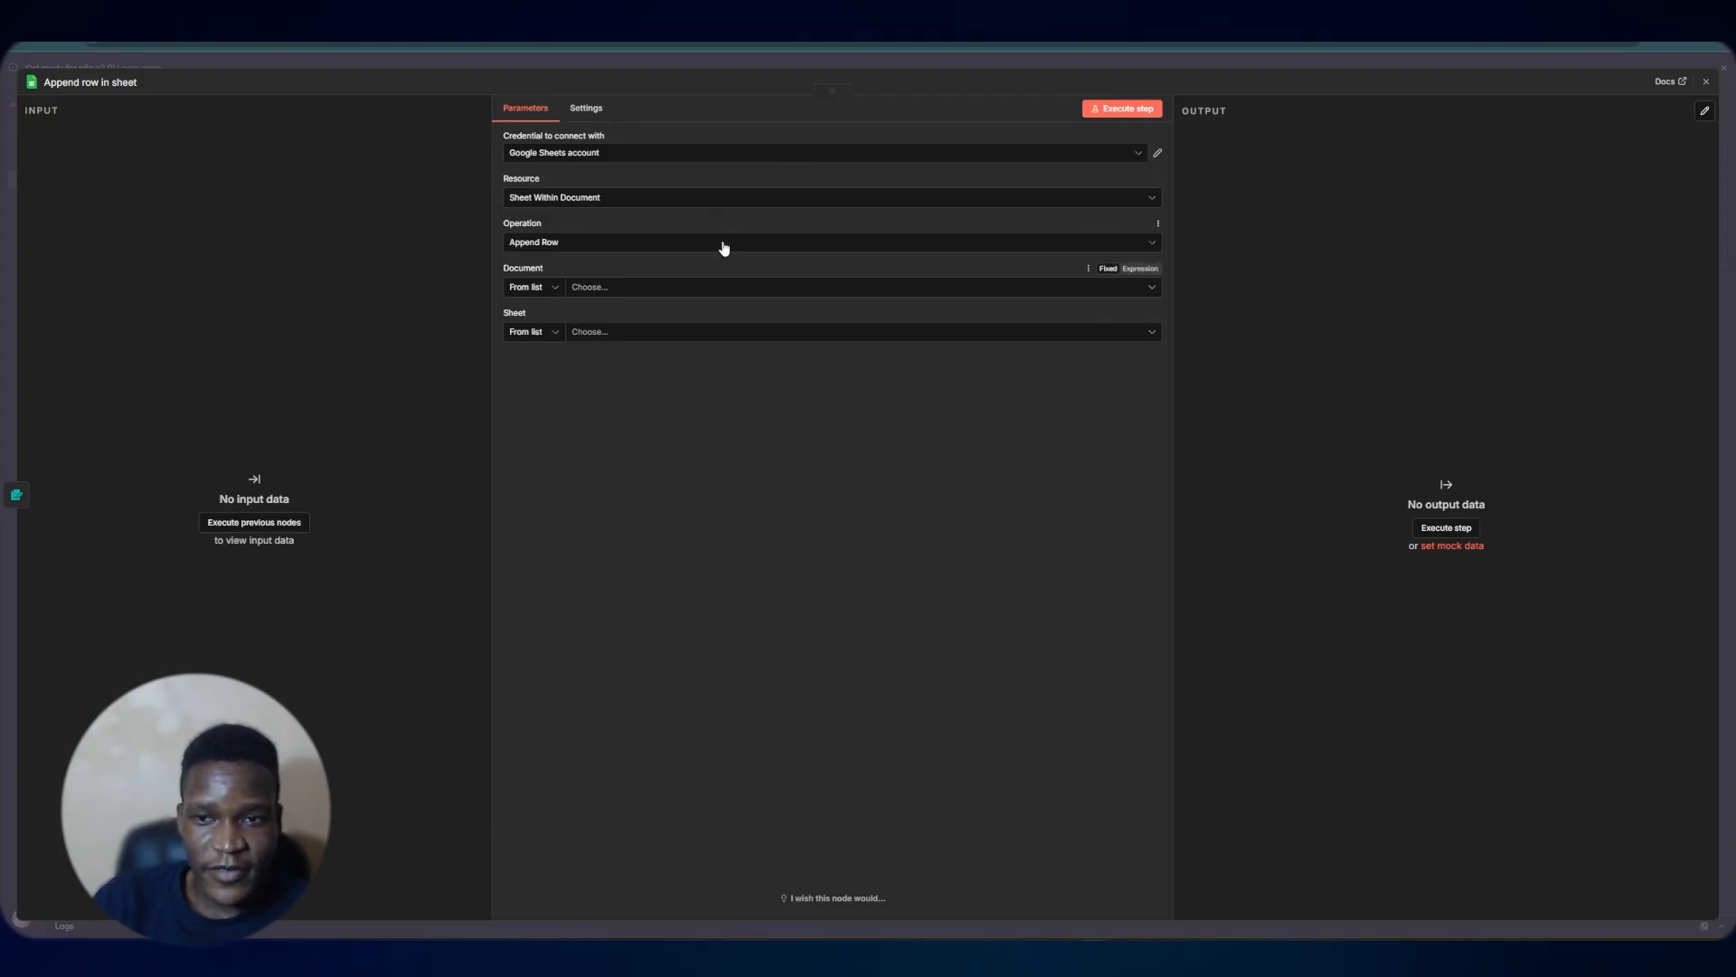
Set the Append row node's document to Leads and its sheet to Inbound
click(584, 289)
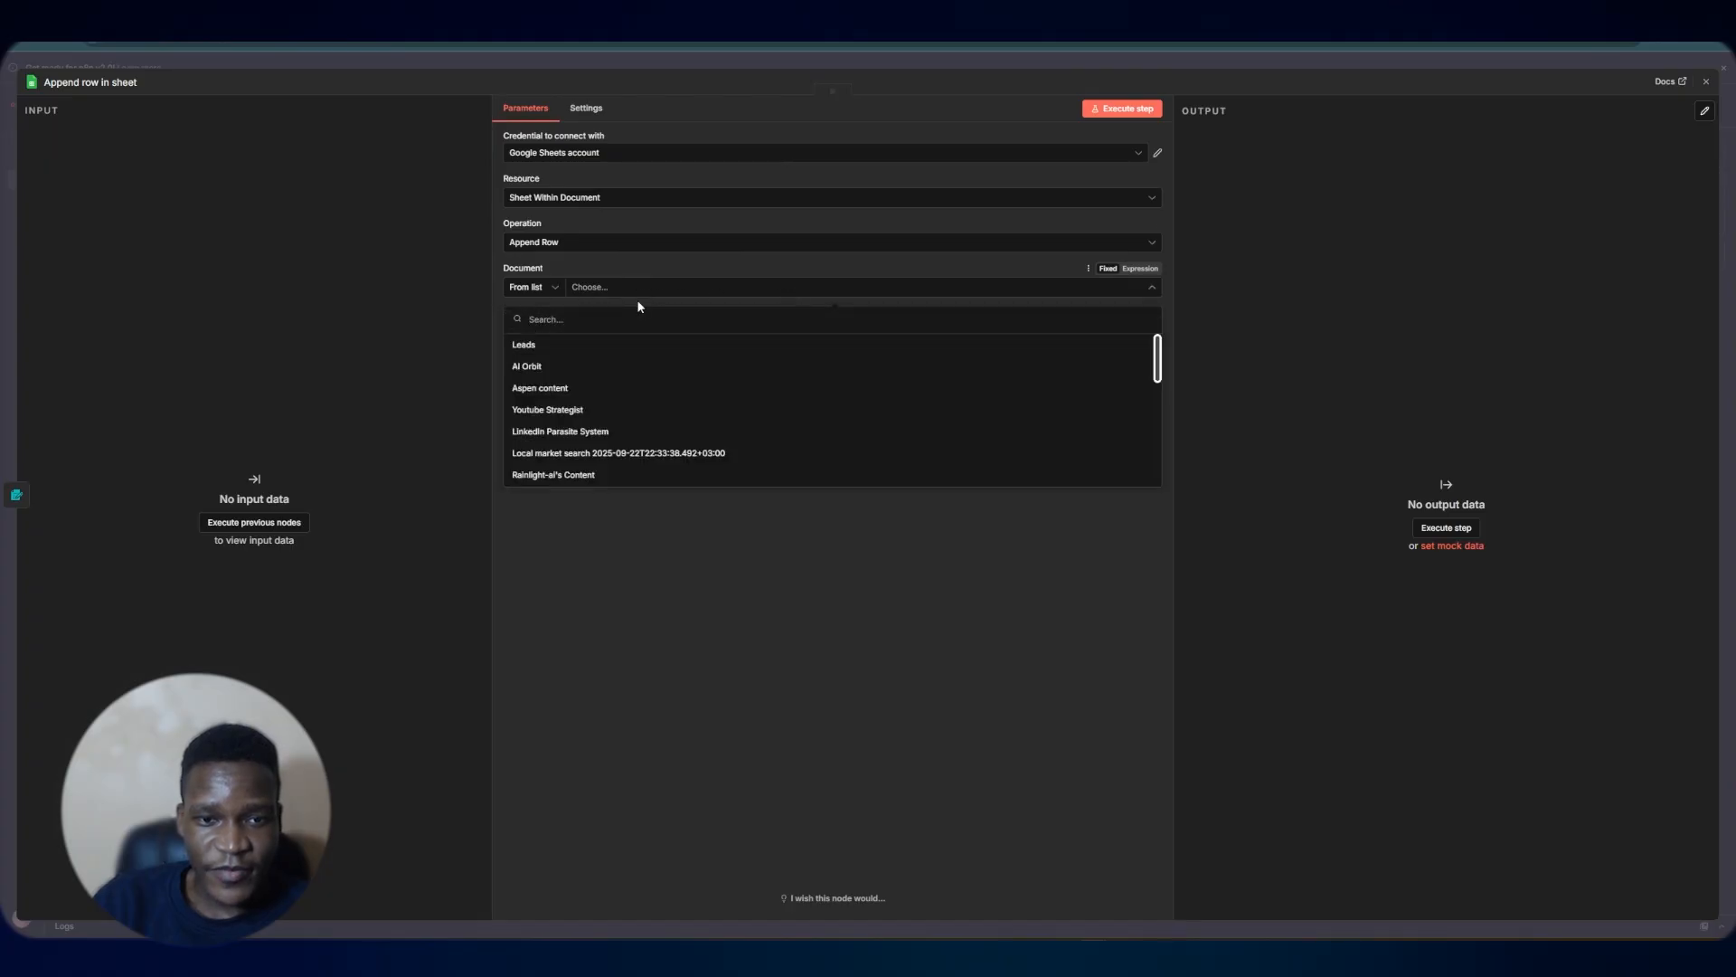
click(600, 345)
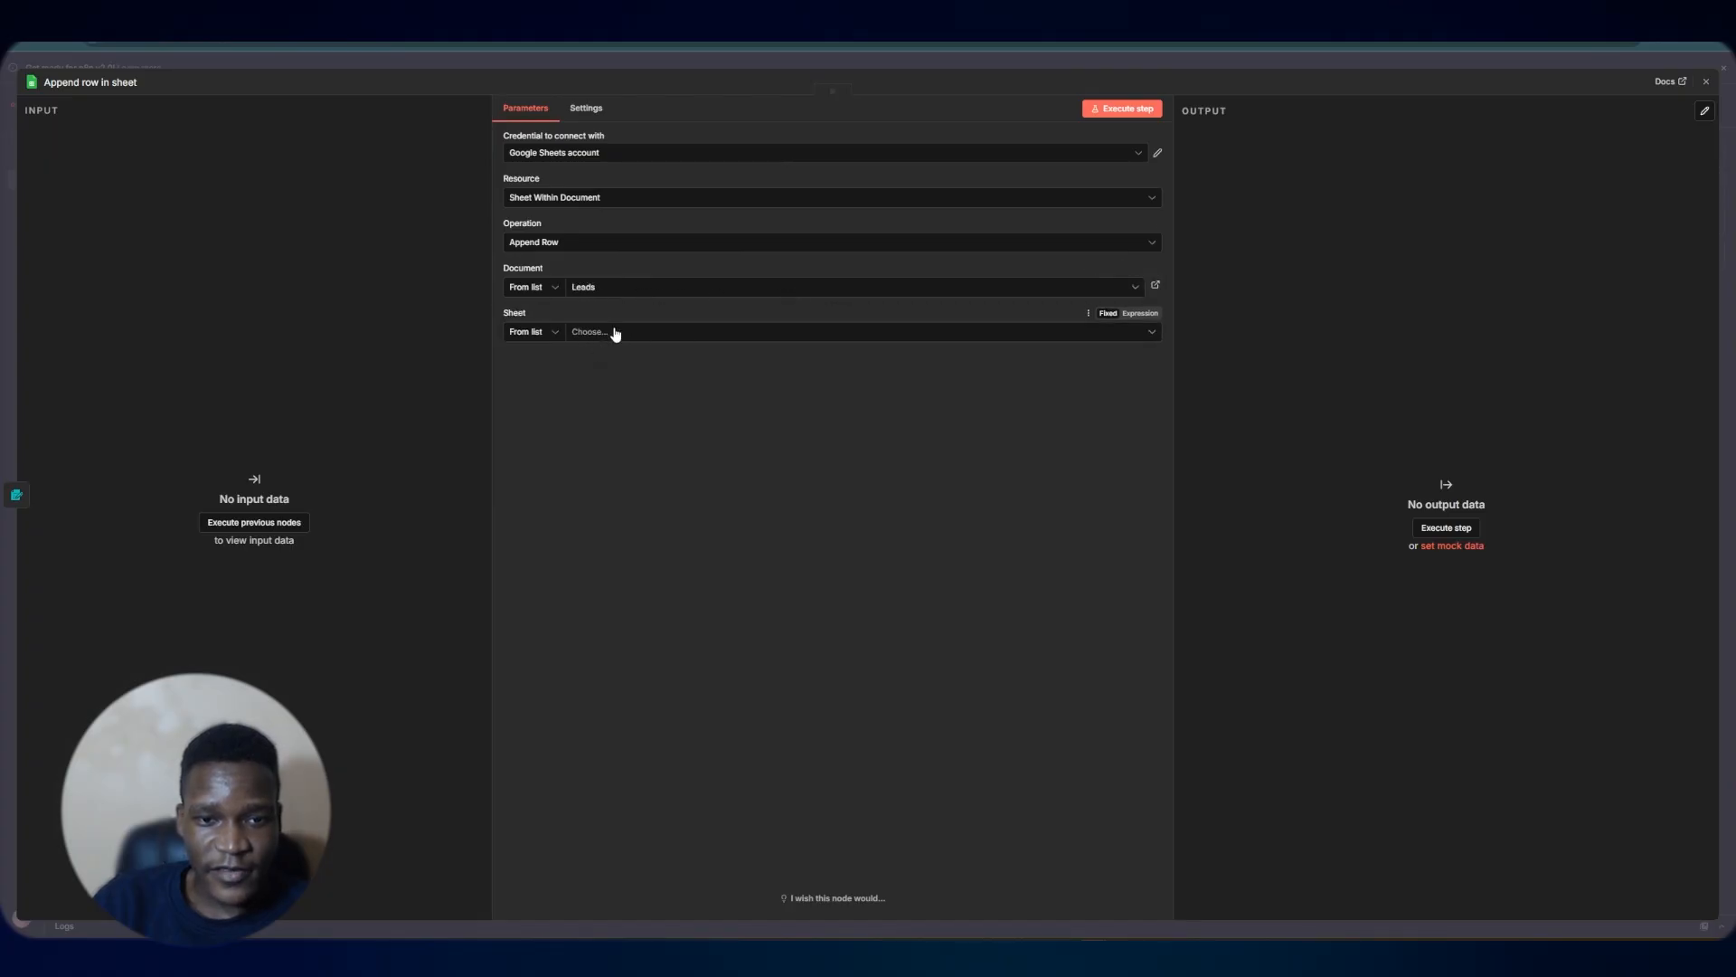
click(617, 334)
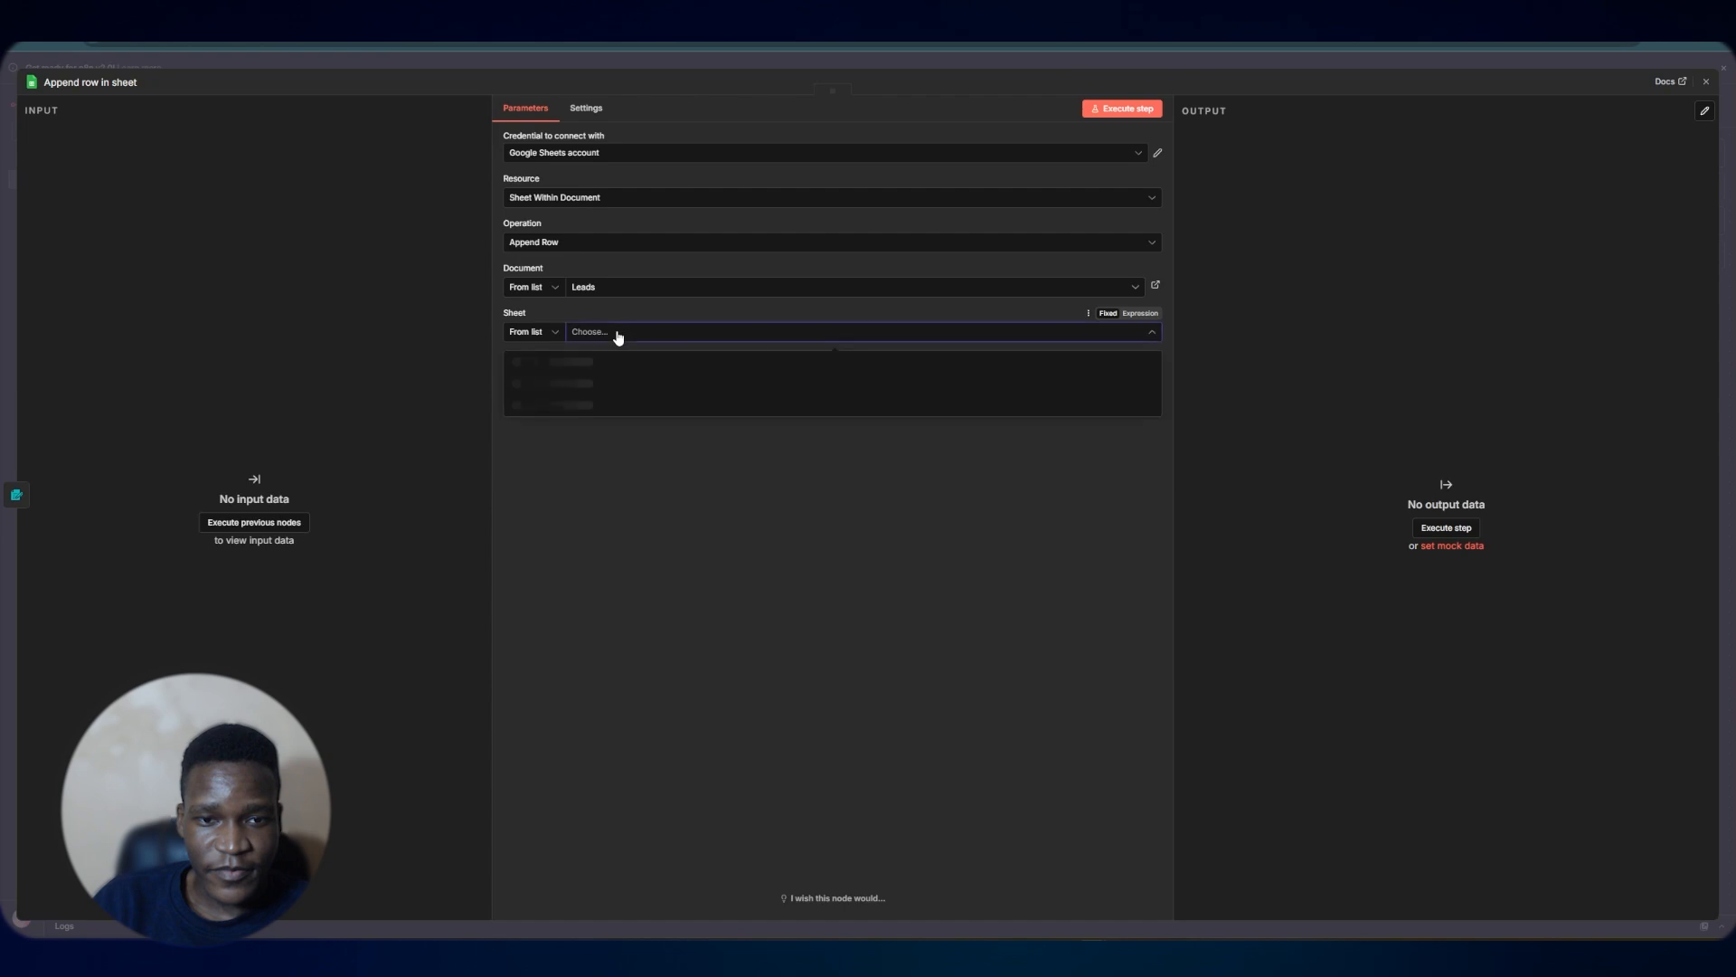
click(575, 361)
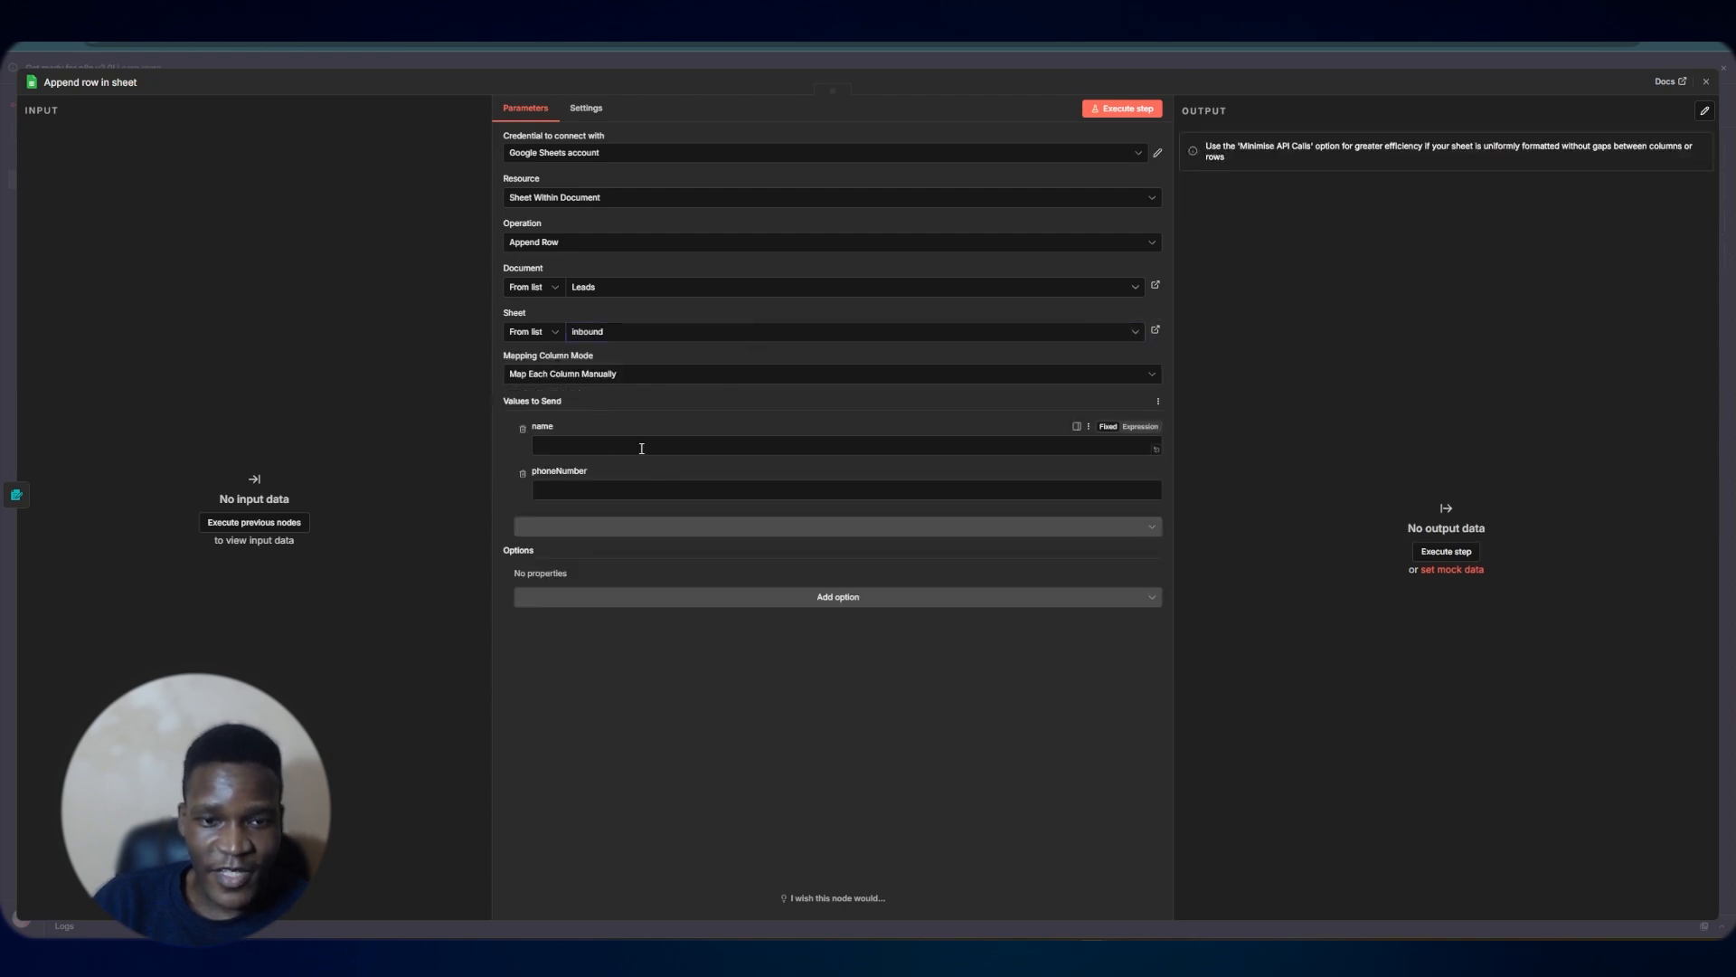
Review the workflow plan notes in the Google Doc
click(716, 56)
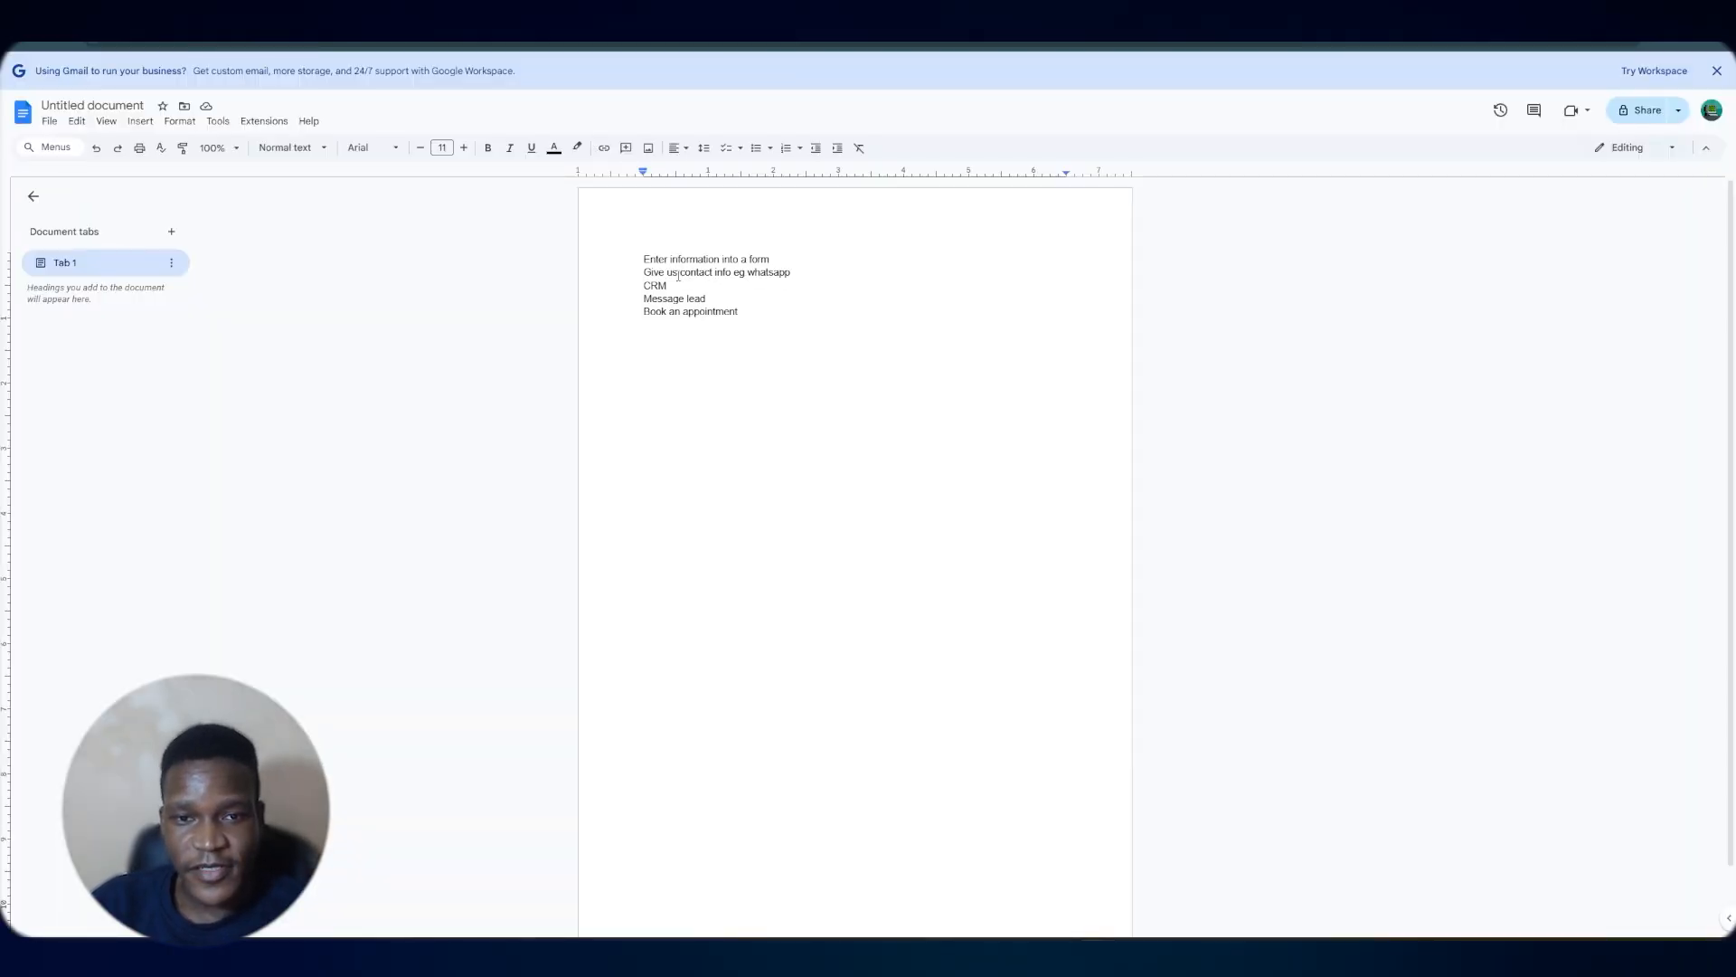
drag(677, 275, 643, 273)
click(715, 290)
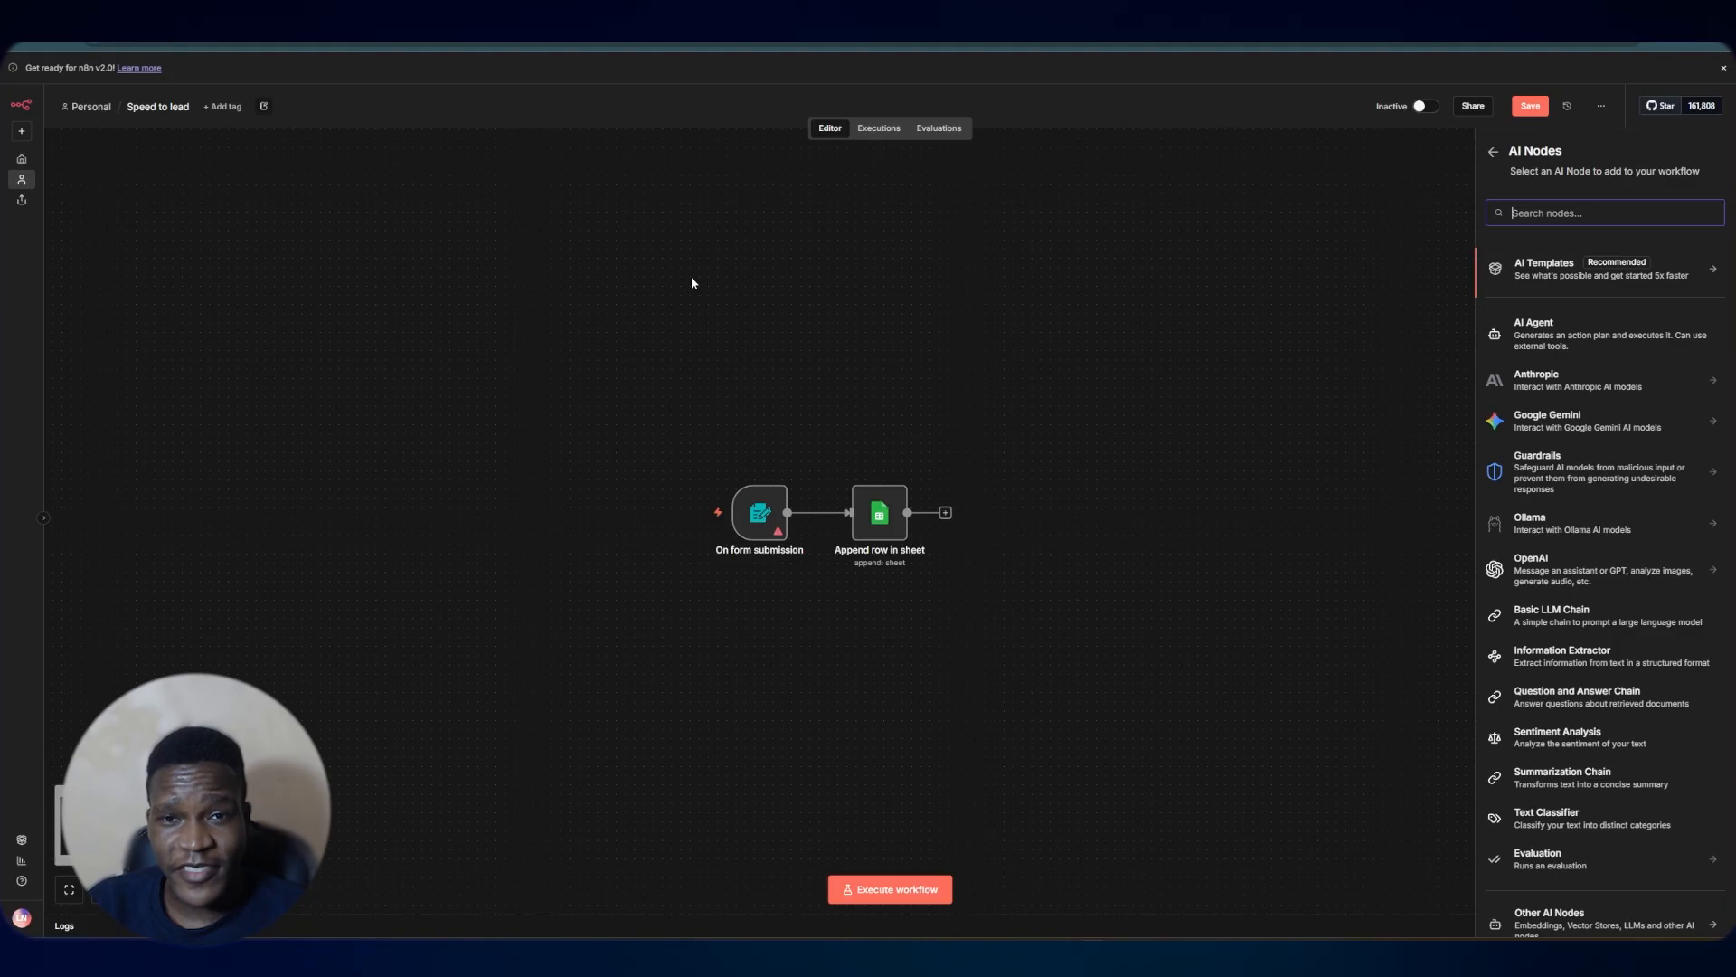
Add an AI Agent node and set its prompt source to Define below
click(1535, 347)
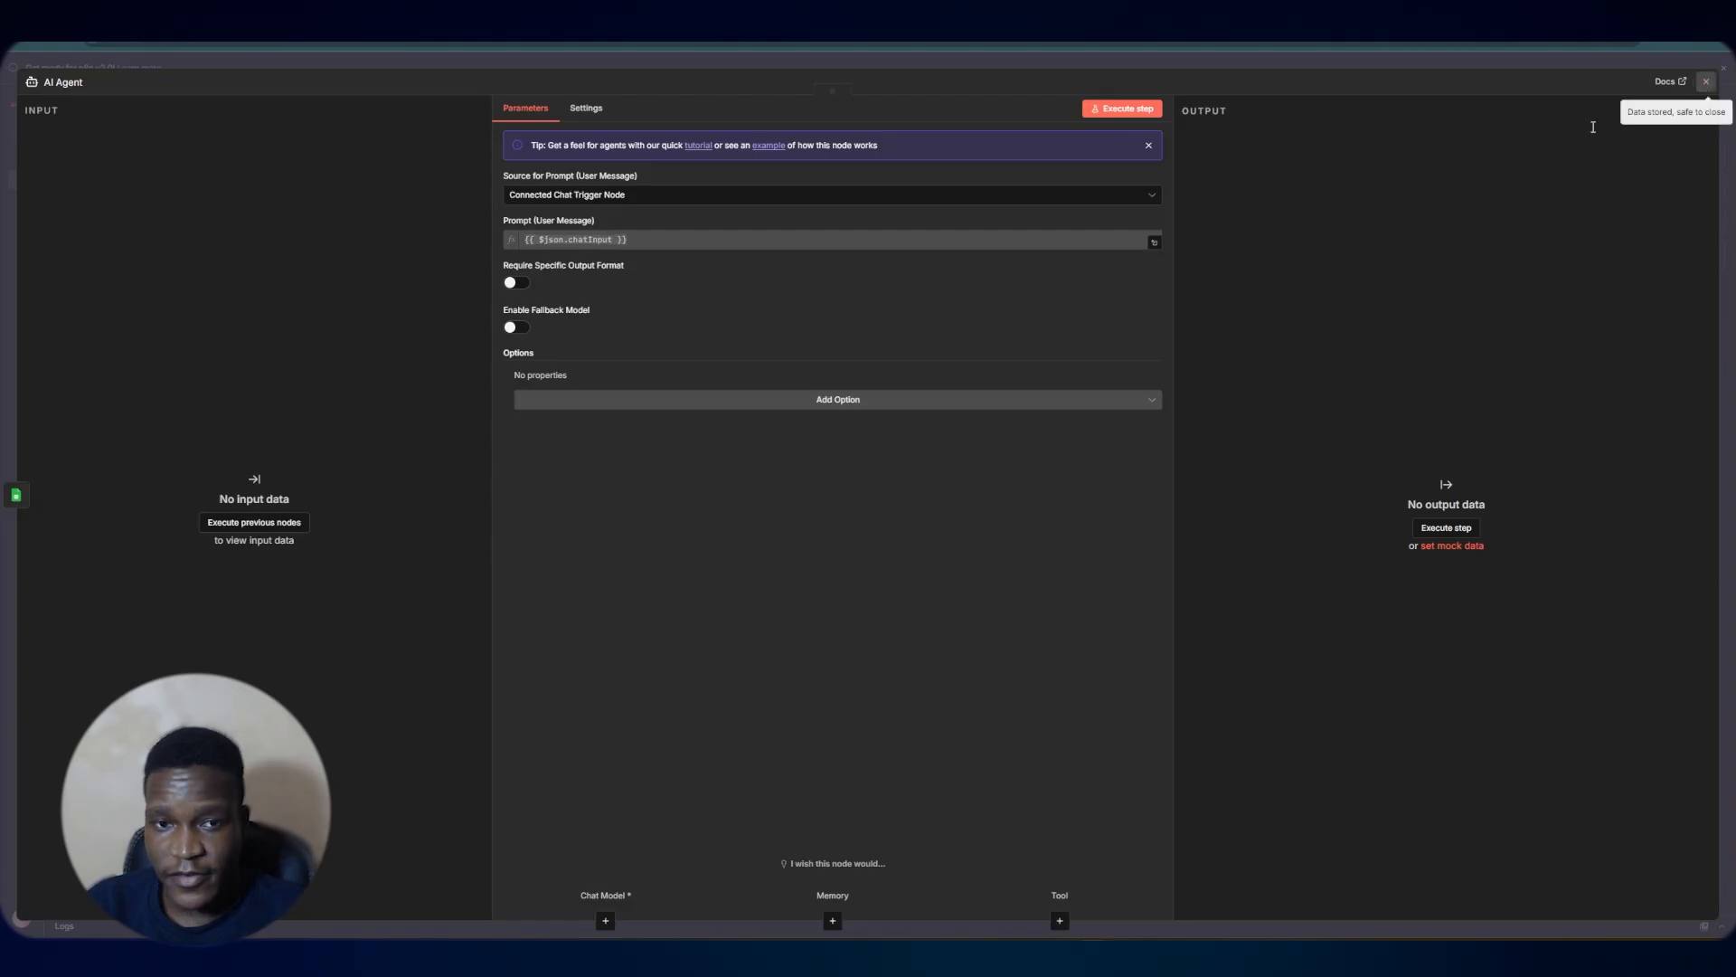
click(599, 201)
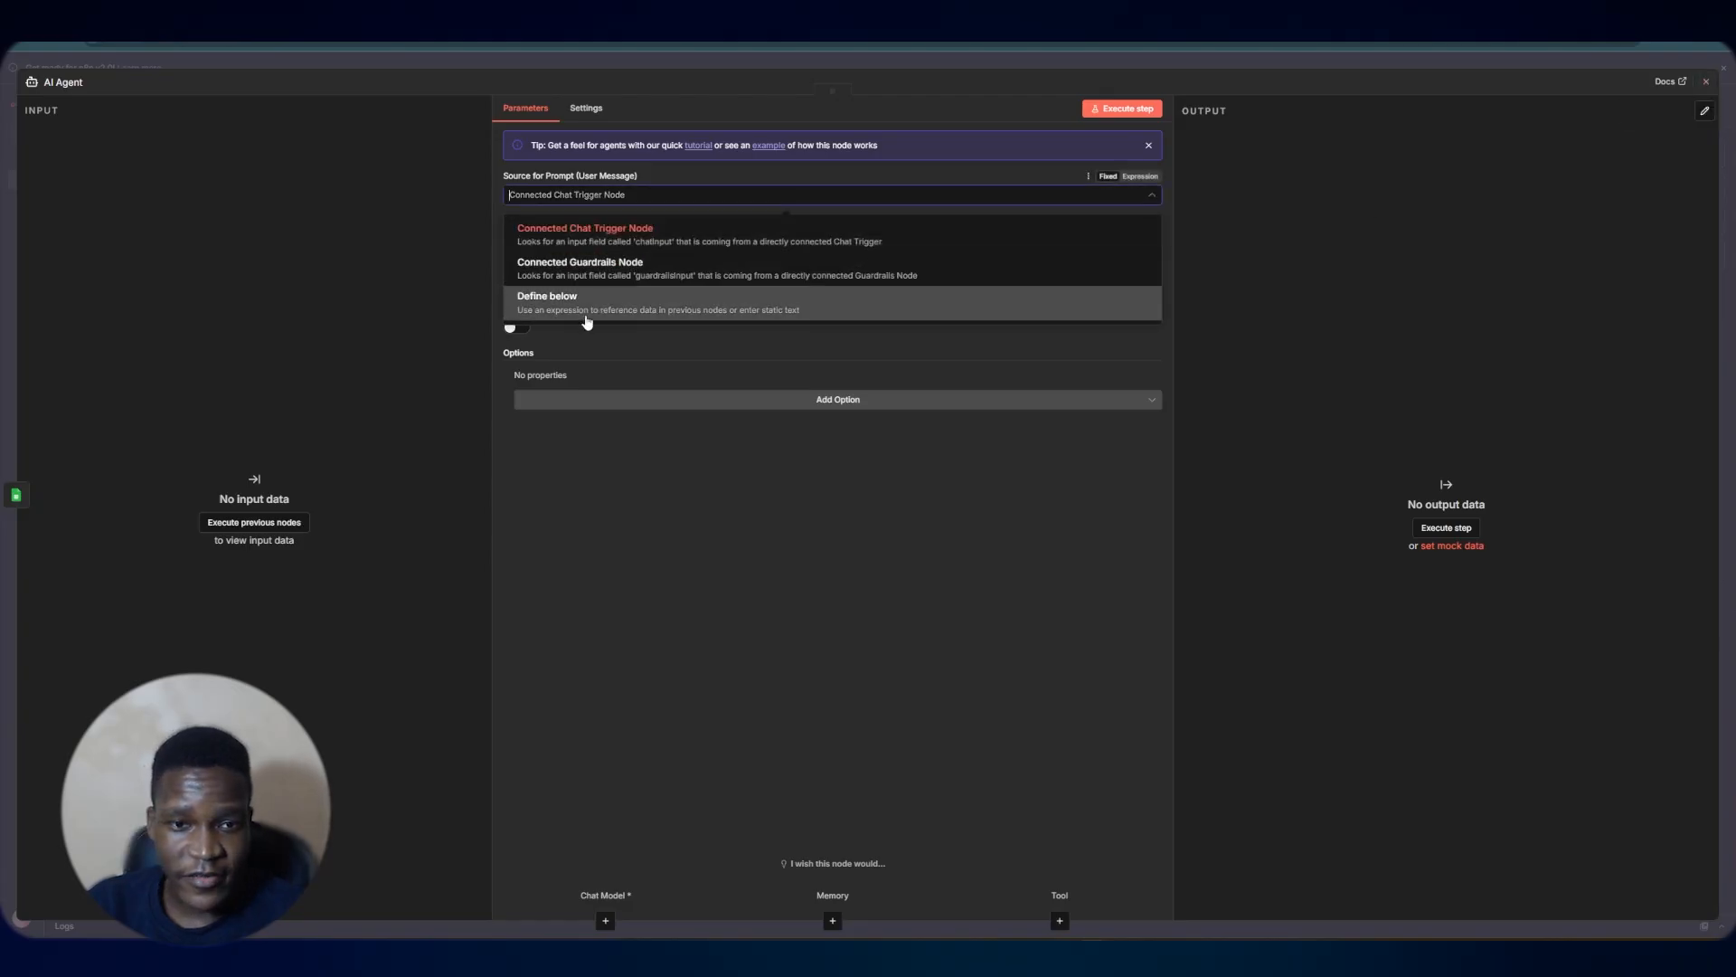
click(690, 312)
click(678, 258)
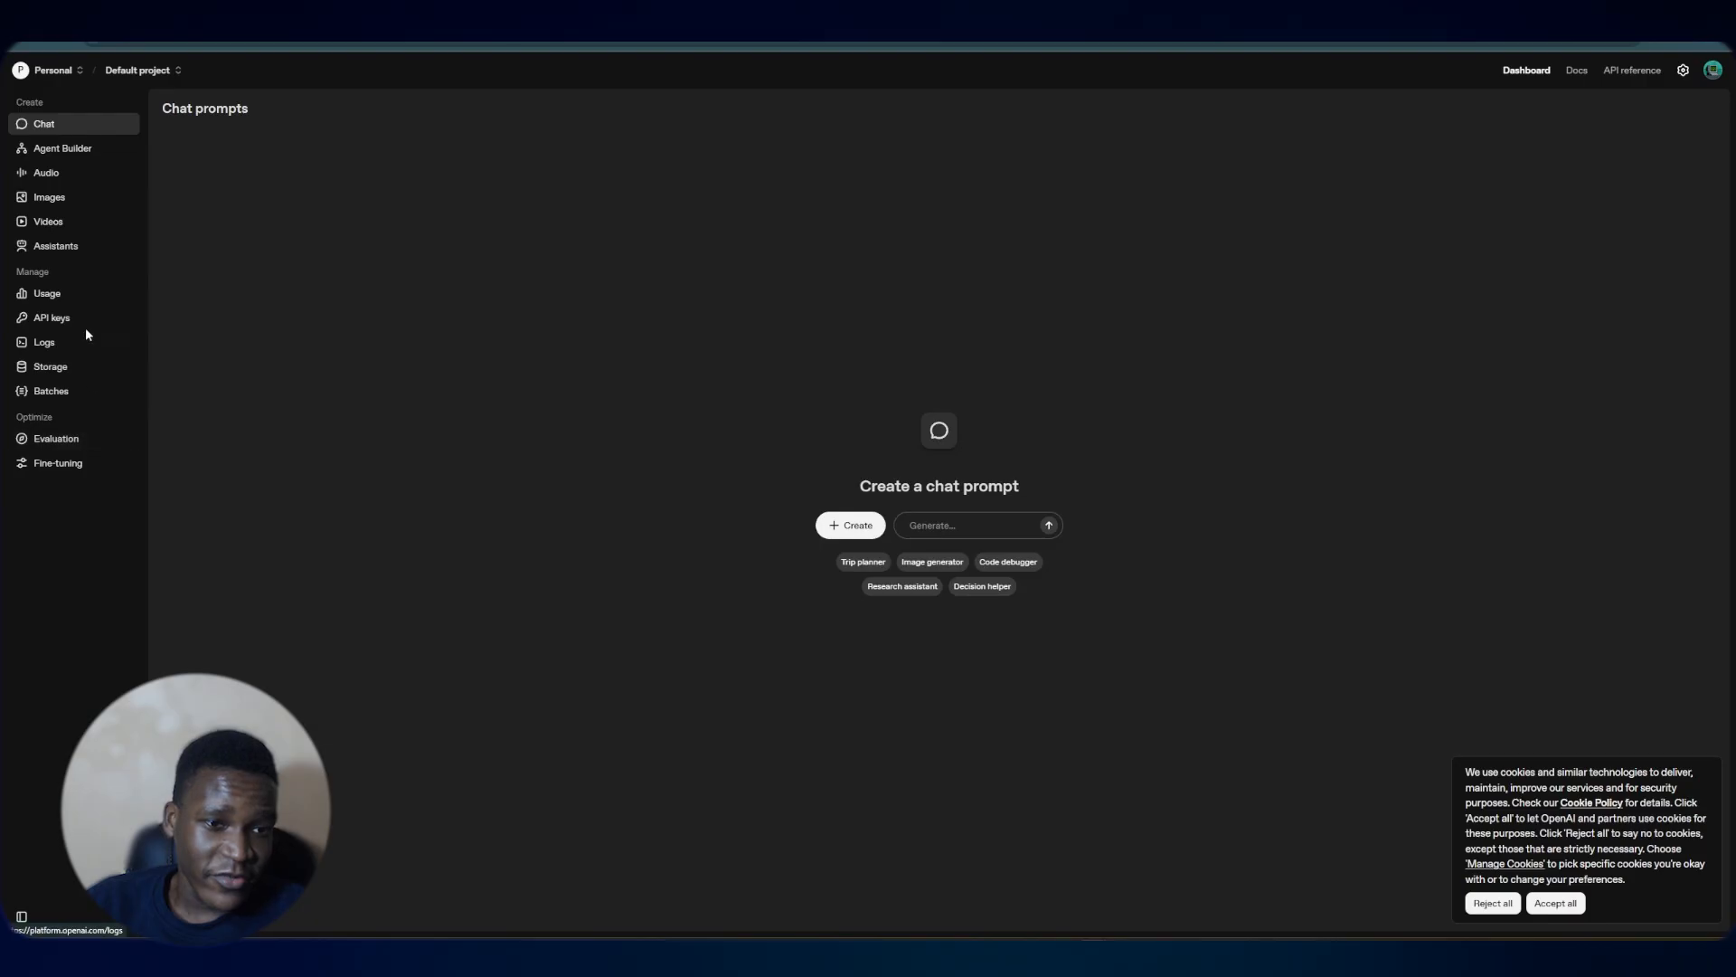
Start creating a new OpenAI secret key named n8n
click(59, 315)
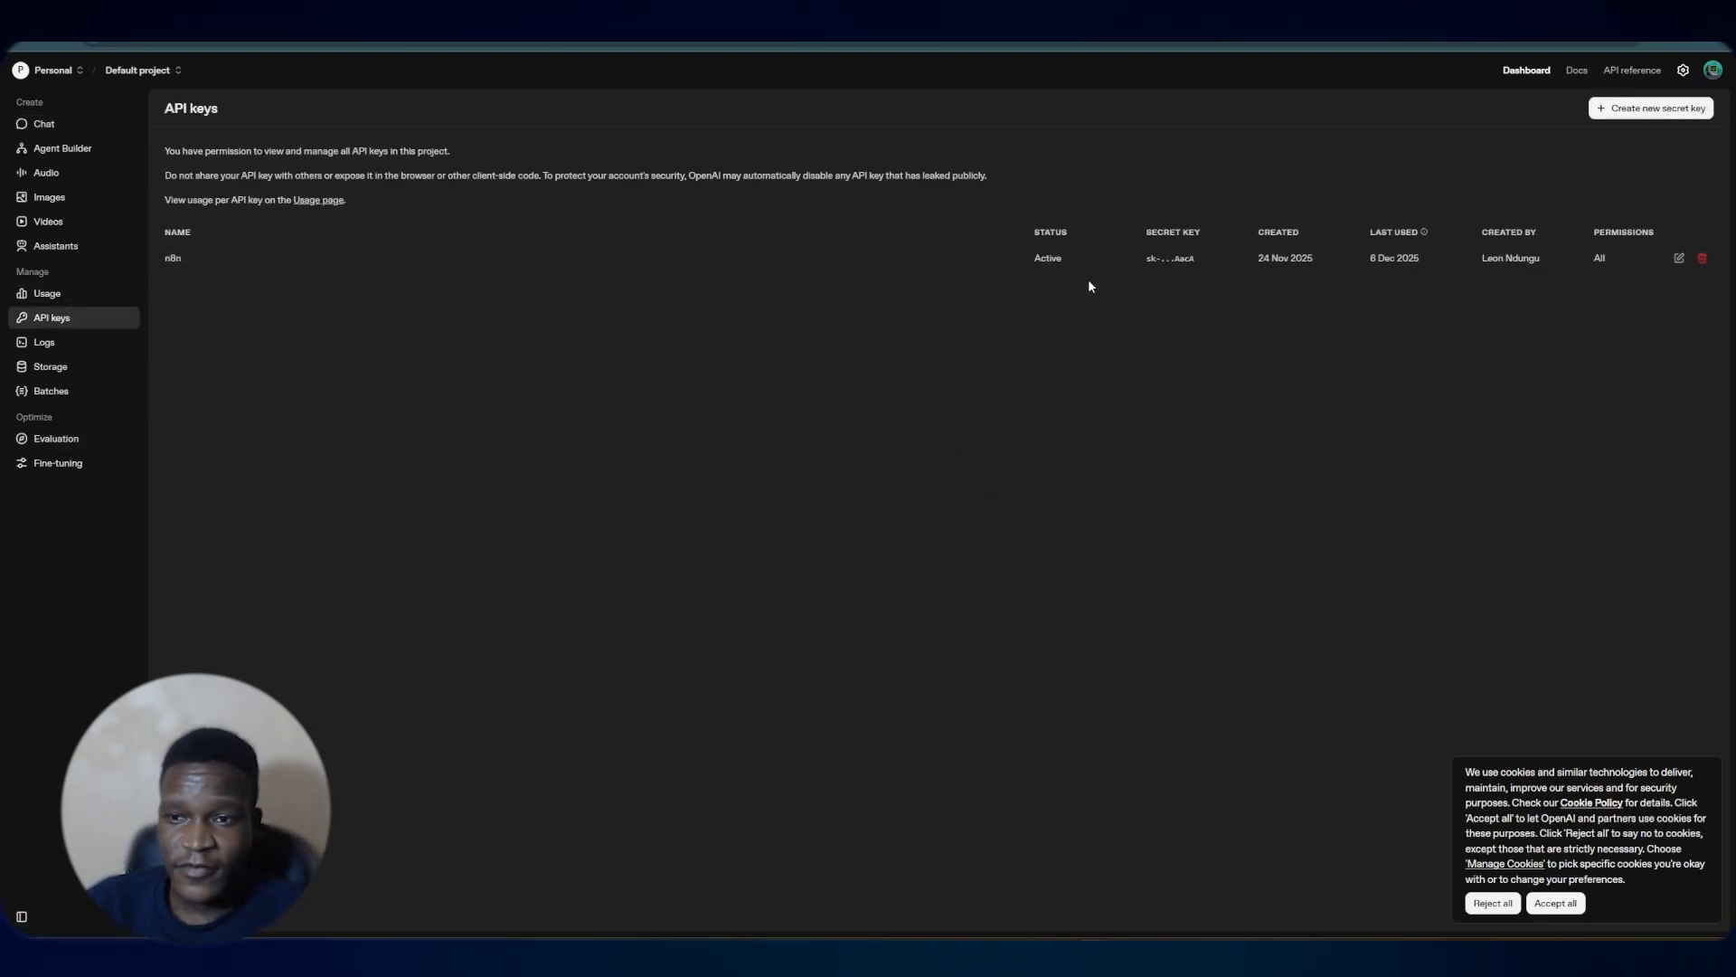
click(1655, 108)
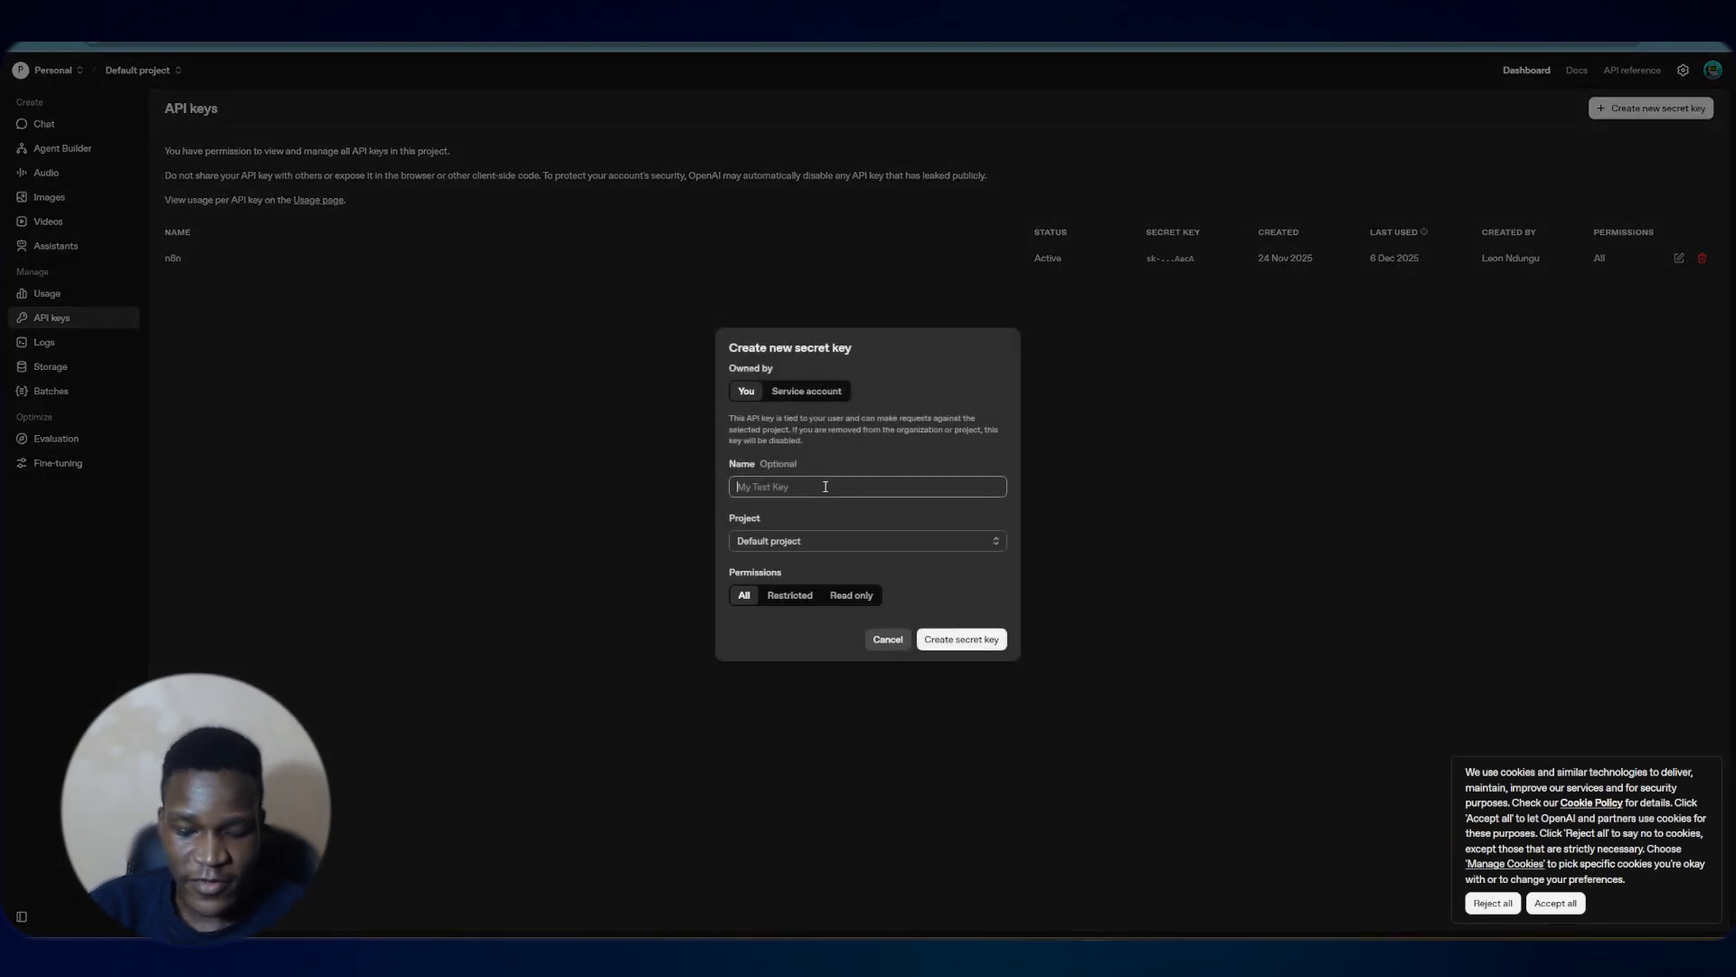
text(n8n)
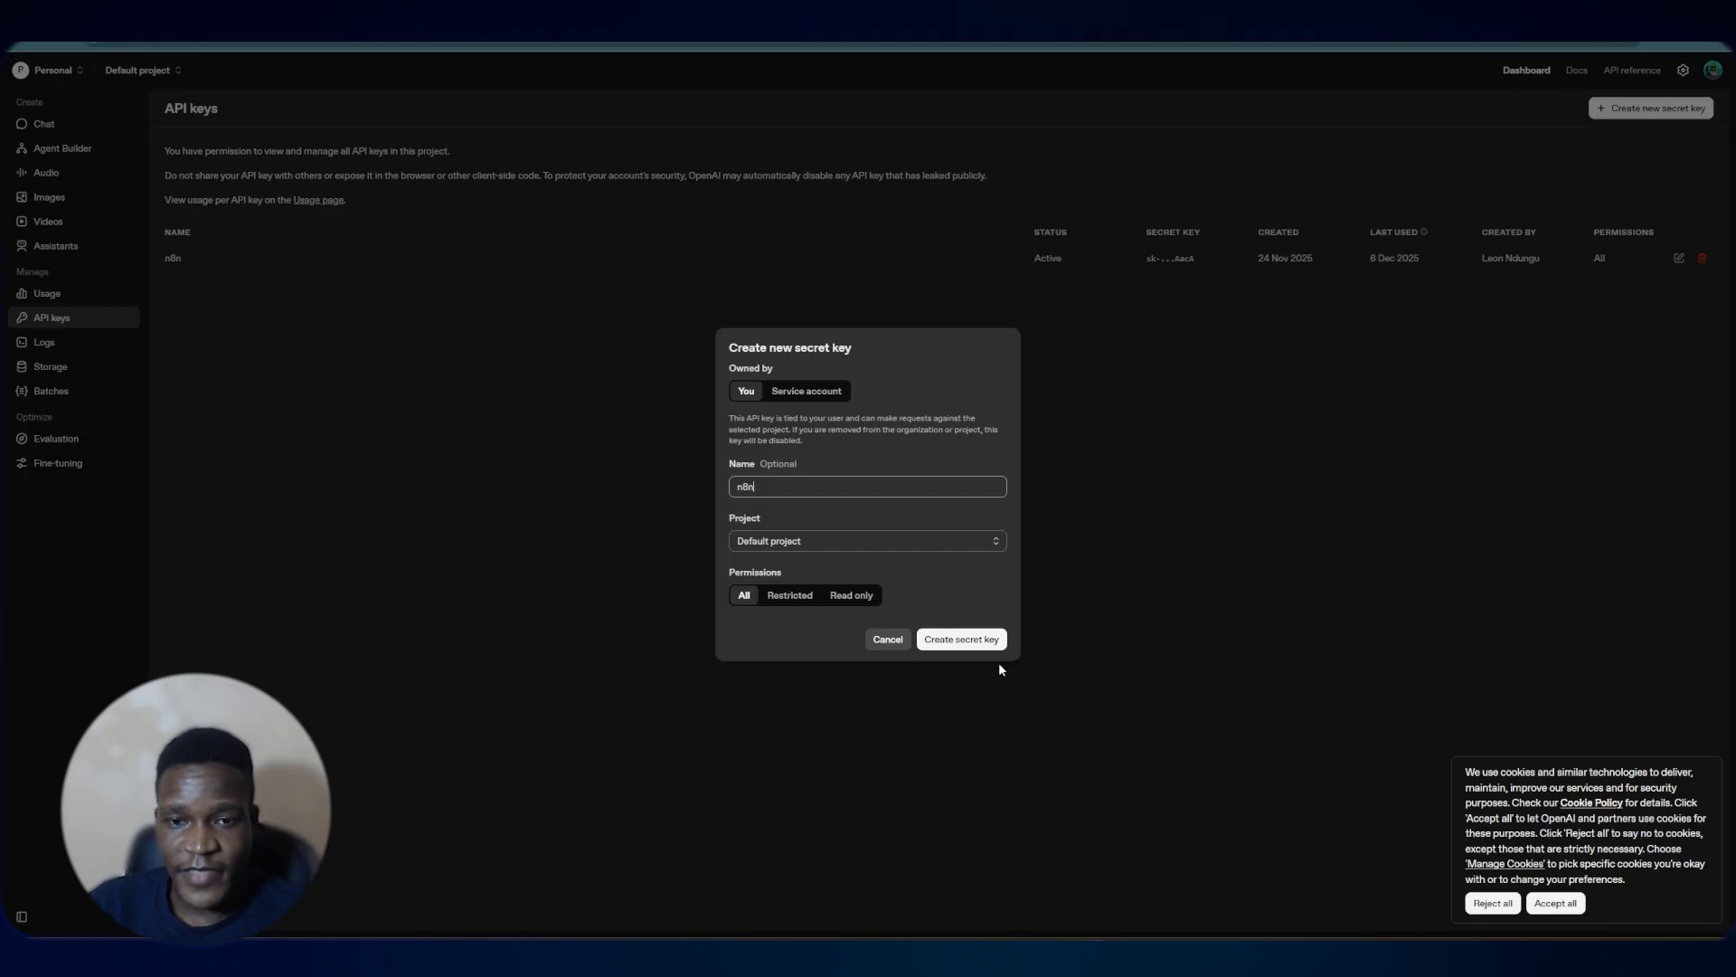
click(894, 643)
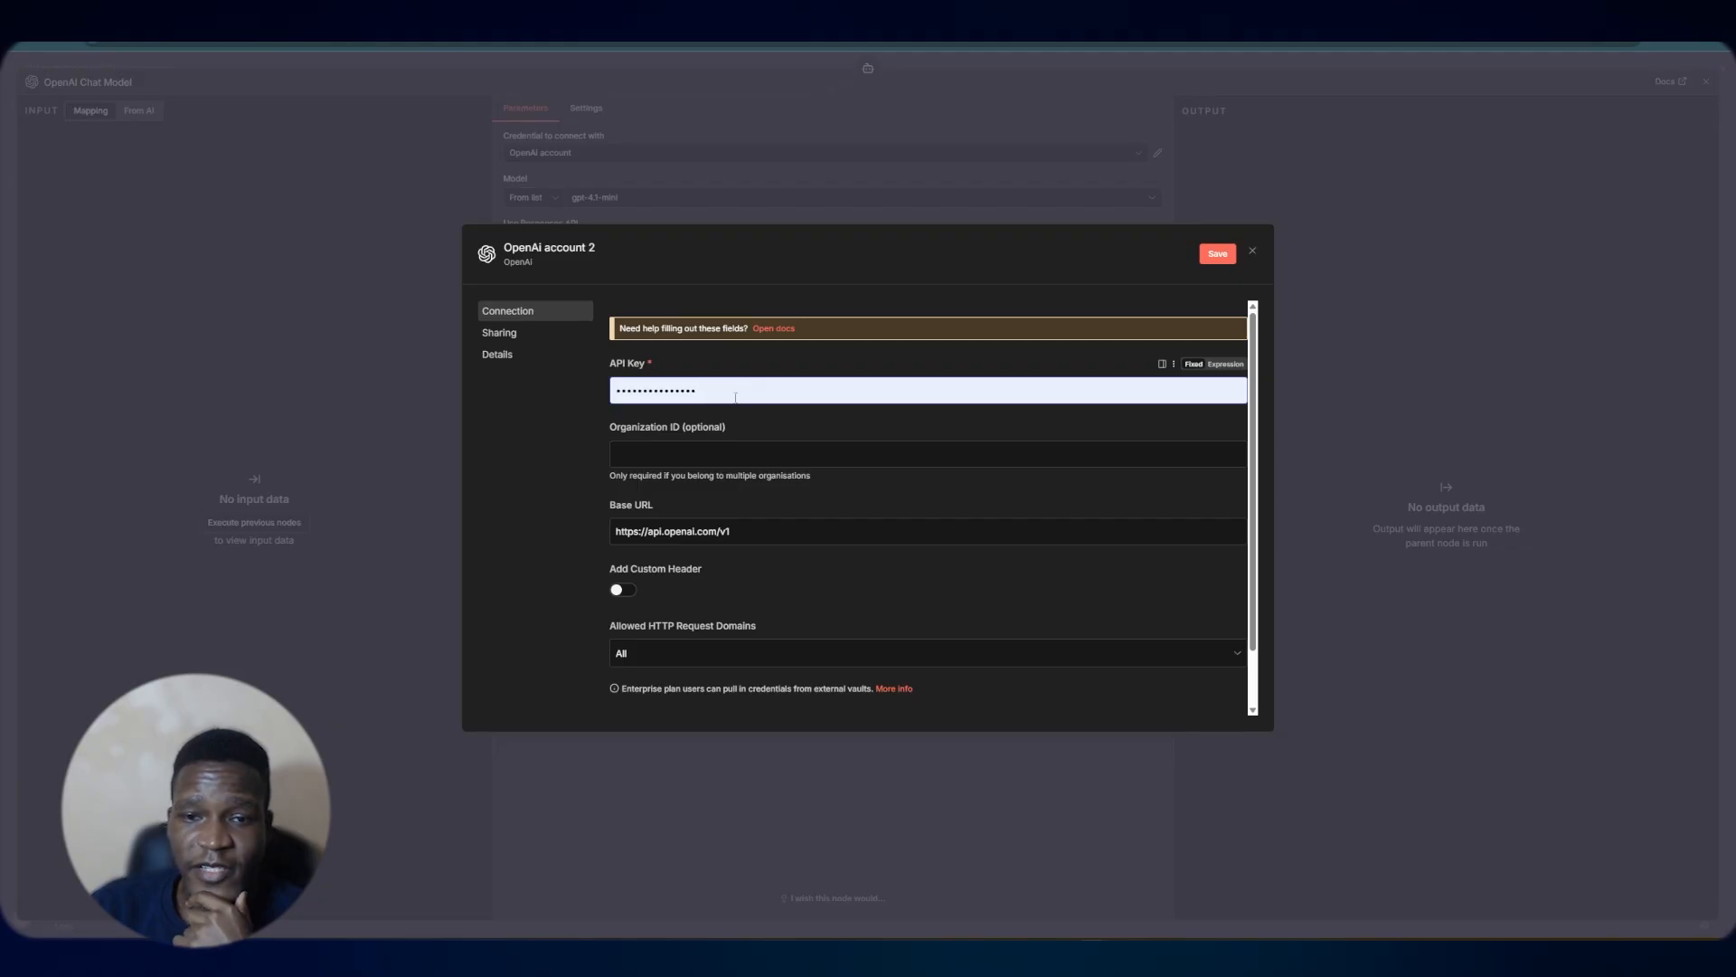
Close the new OpenAI credential dialog without saving it
mouse_move(735, 398)
mouse_down()
mouse_move(600, 393)
mouse_move(704, 389)
mouse_up()
click(543, 470)
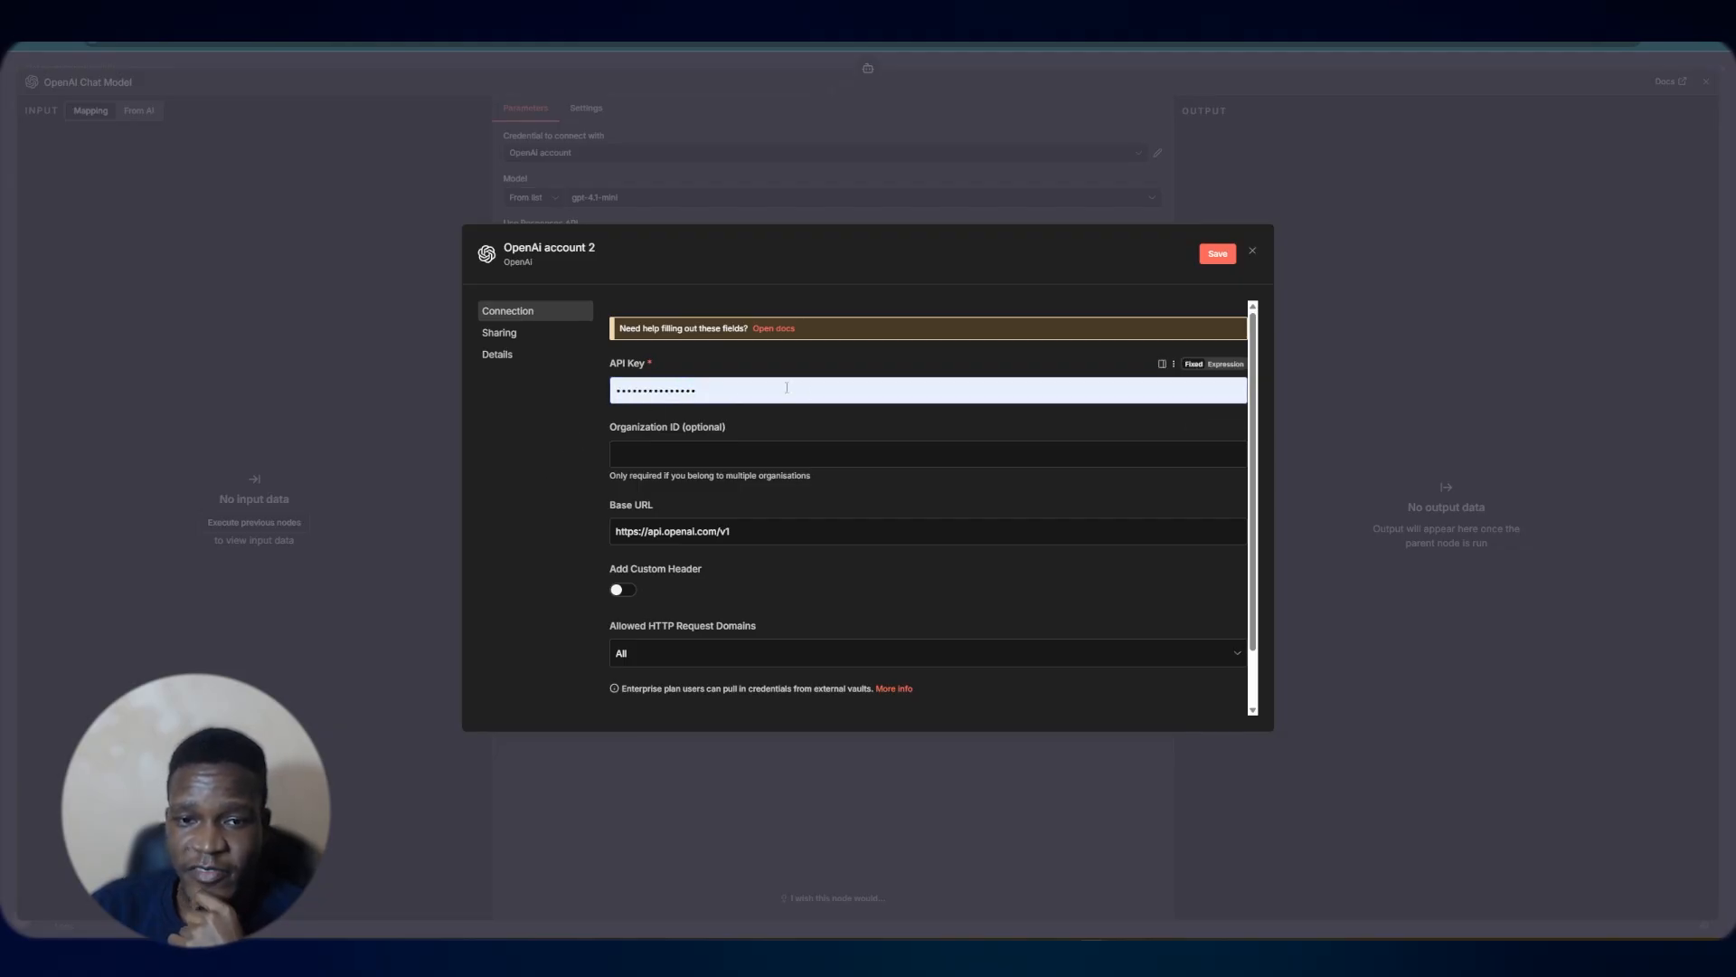
click(1253, 251)
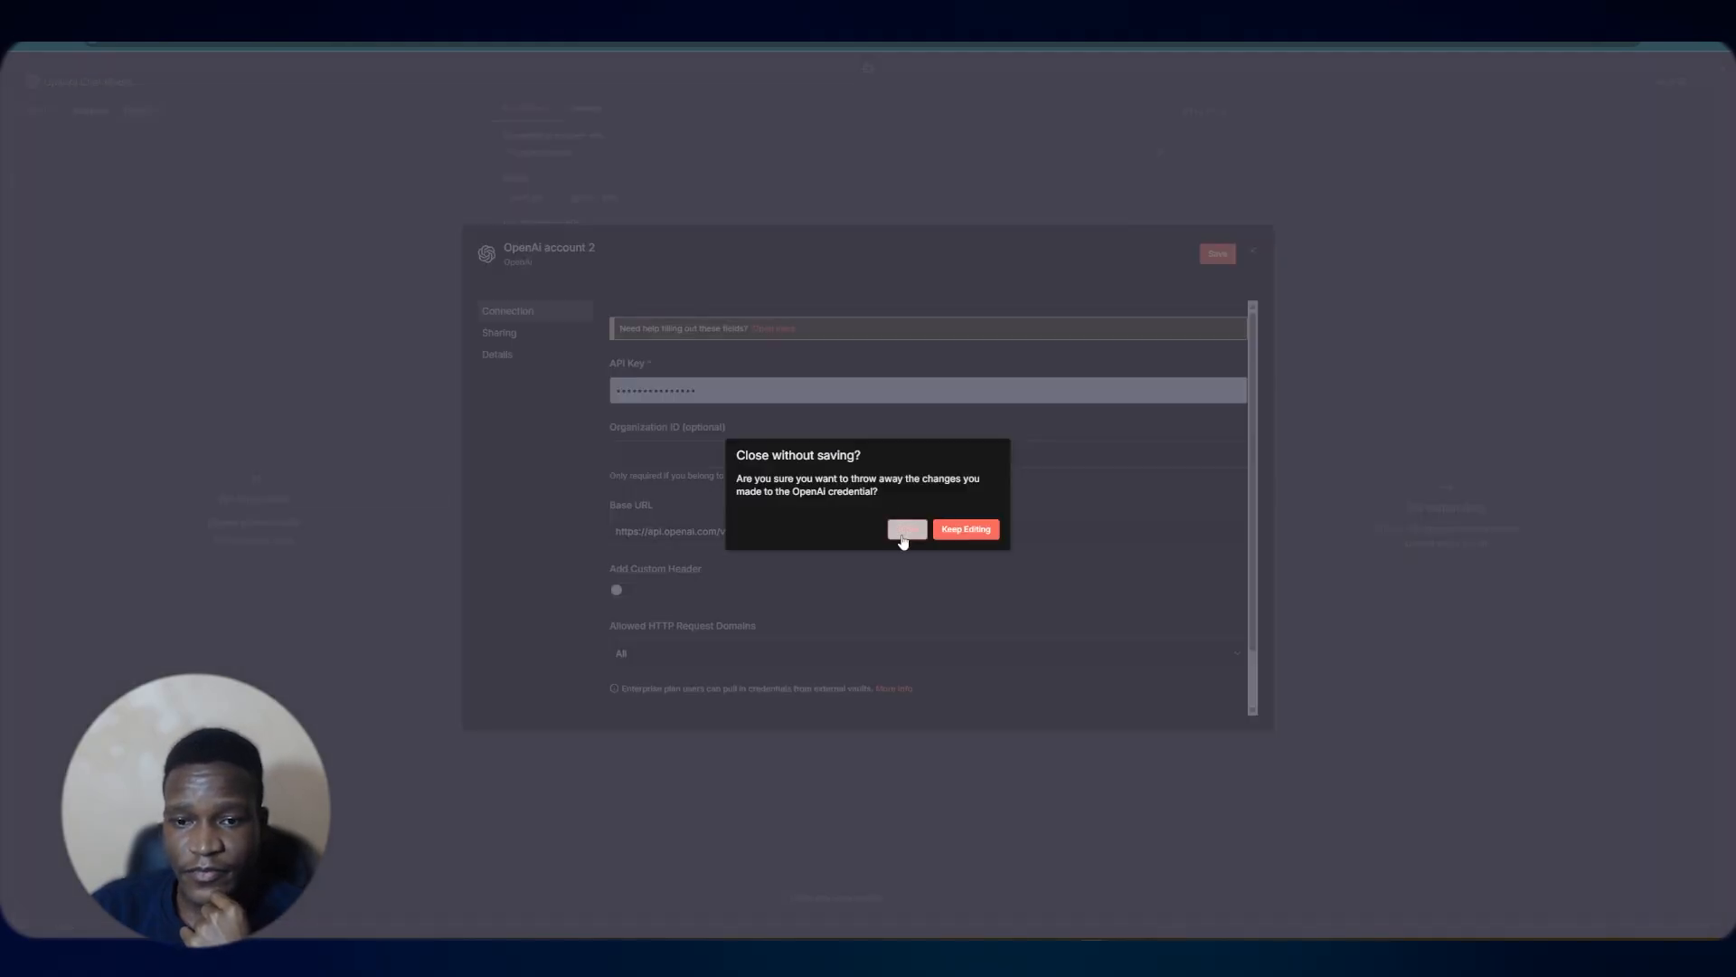
click(906, 530)
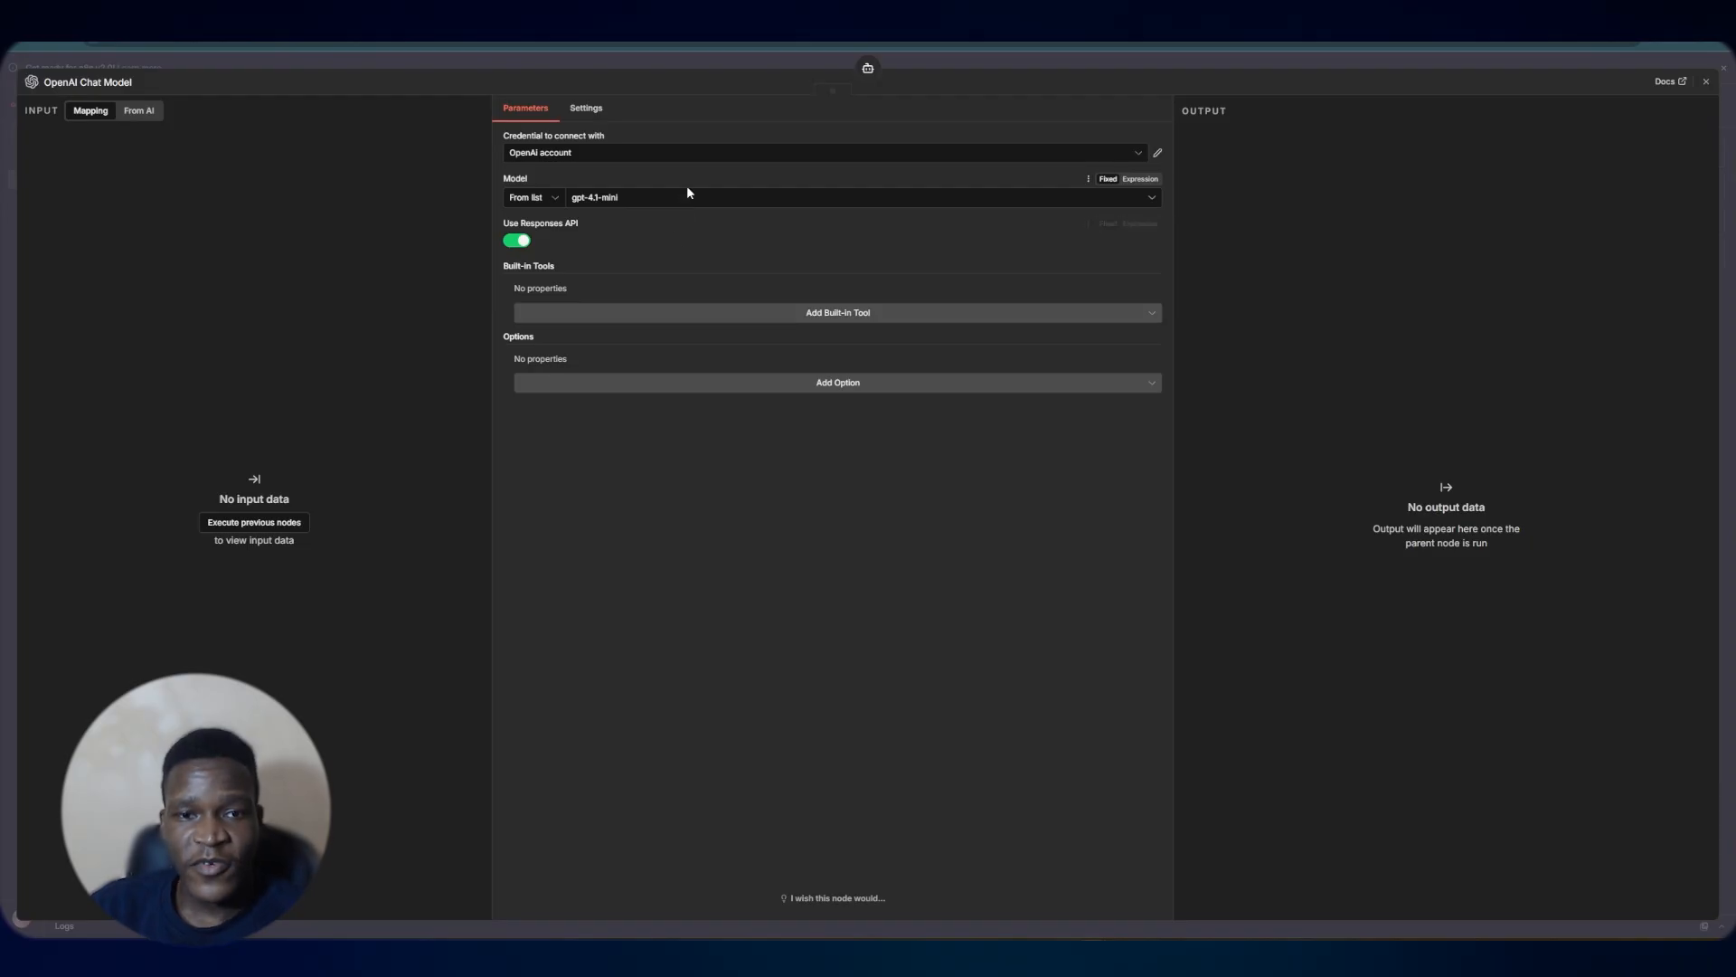
Browse the available models for the OpenAI Chat Model and return to the canvas
click(730, 200)
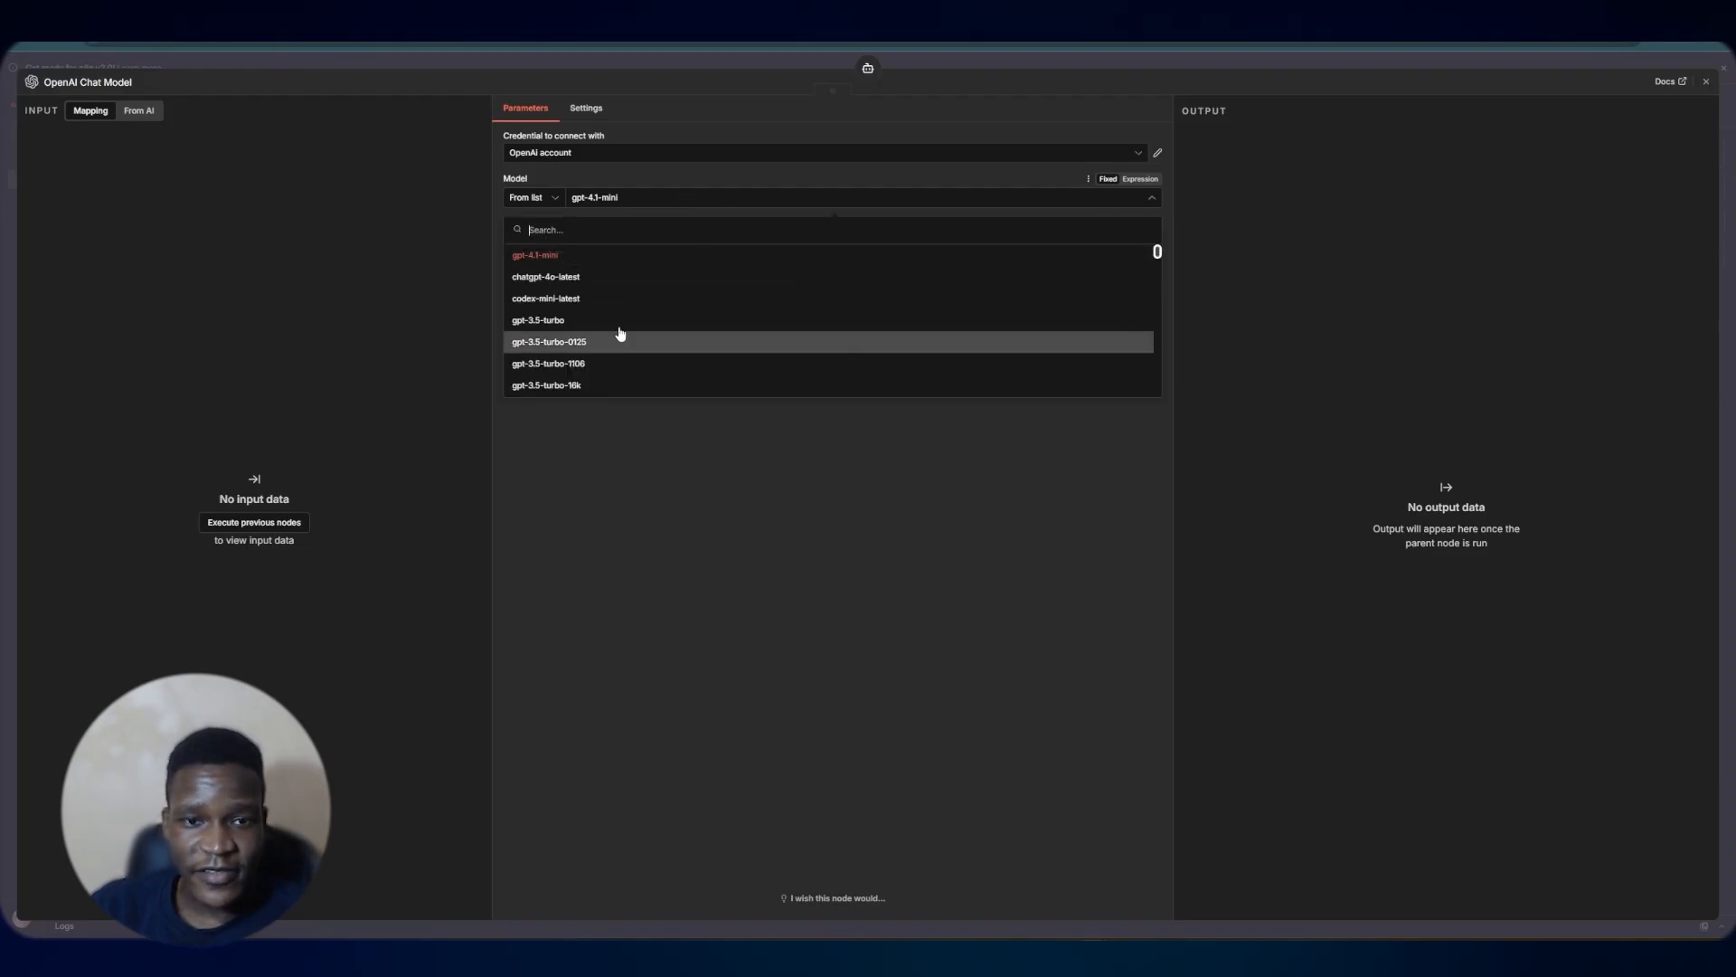
click(690, 465)
click(597, 201)
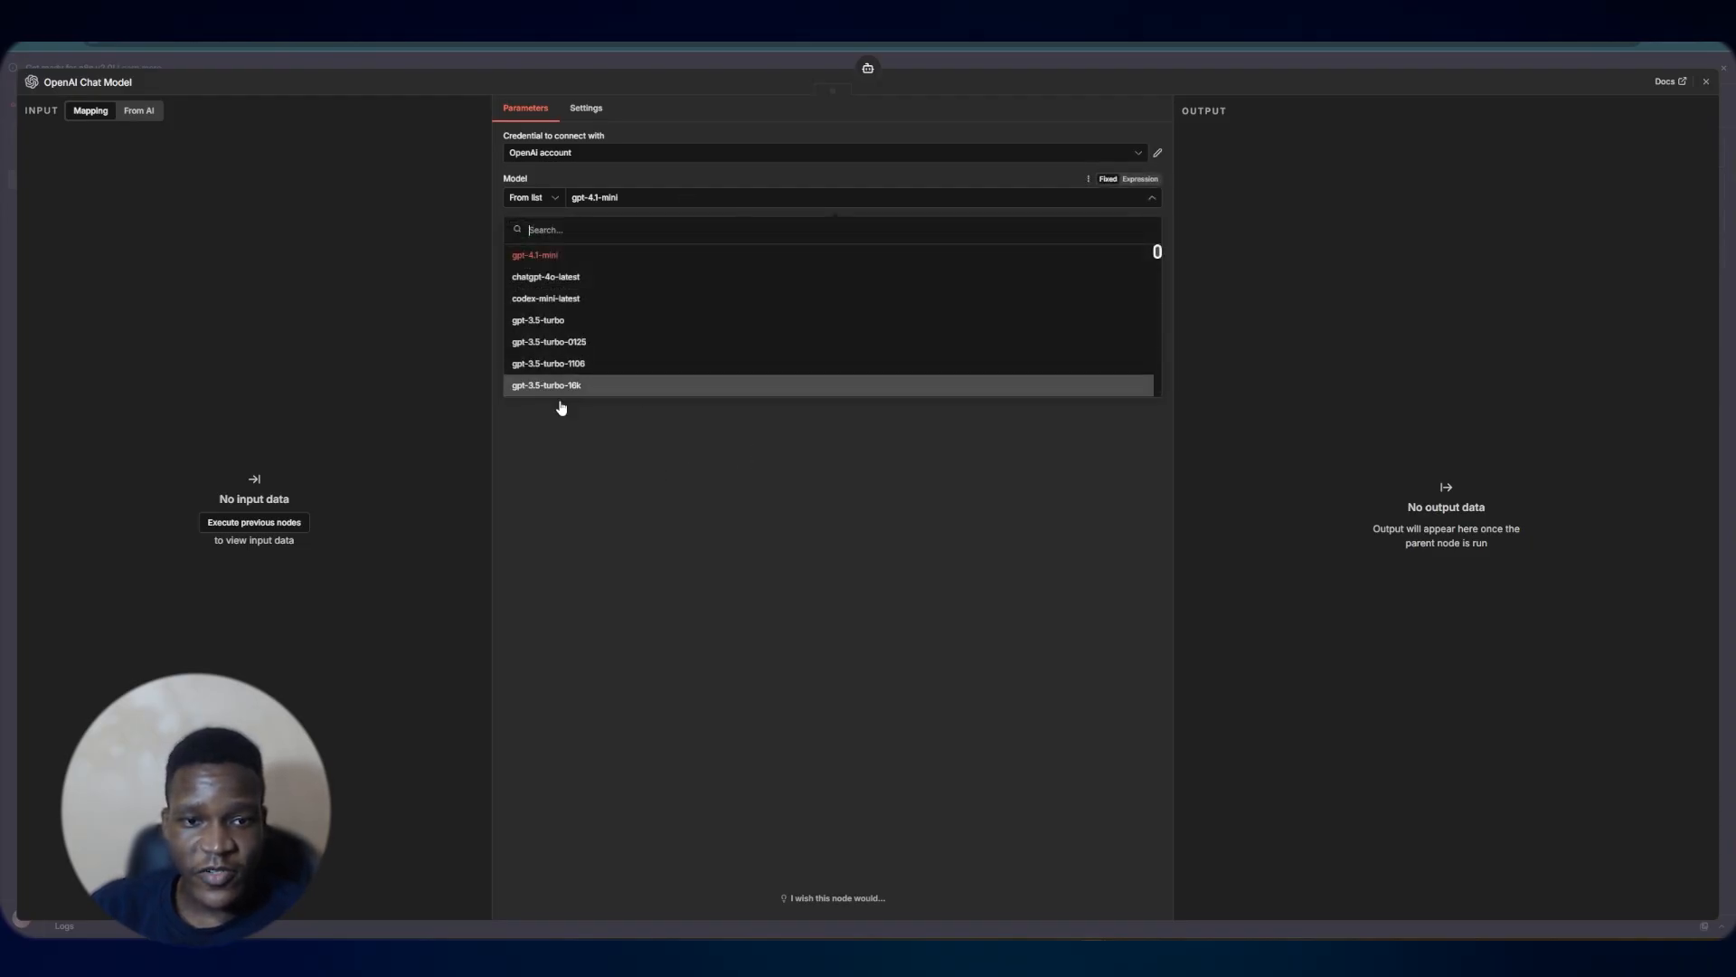
scroll(612, 341, down, 3)
click(947, 64)
click(948, 63)
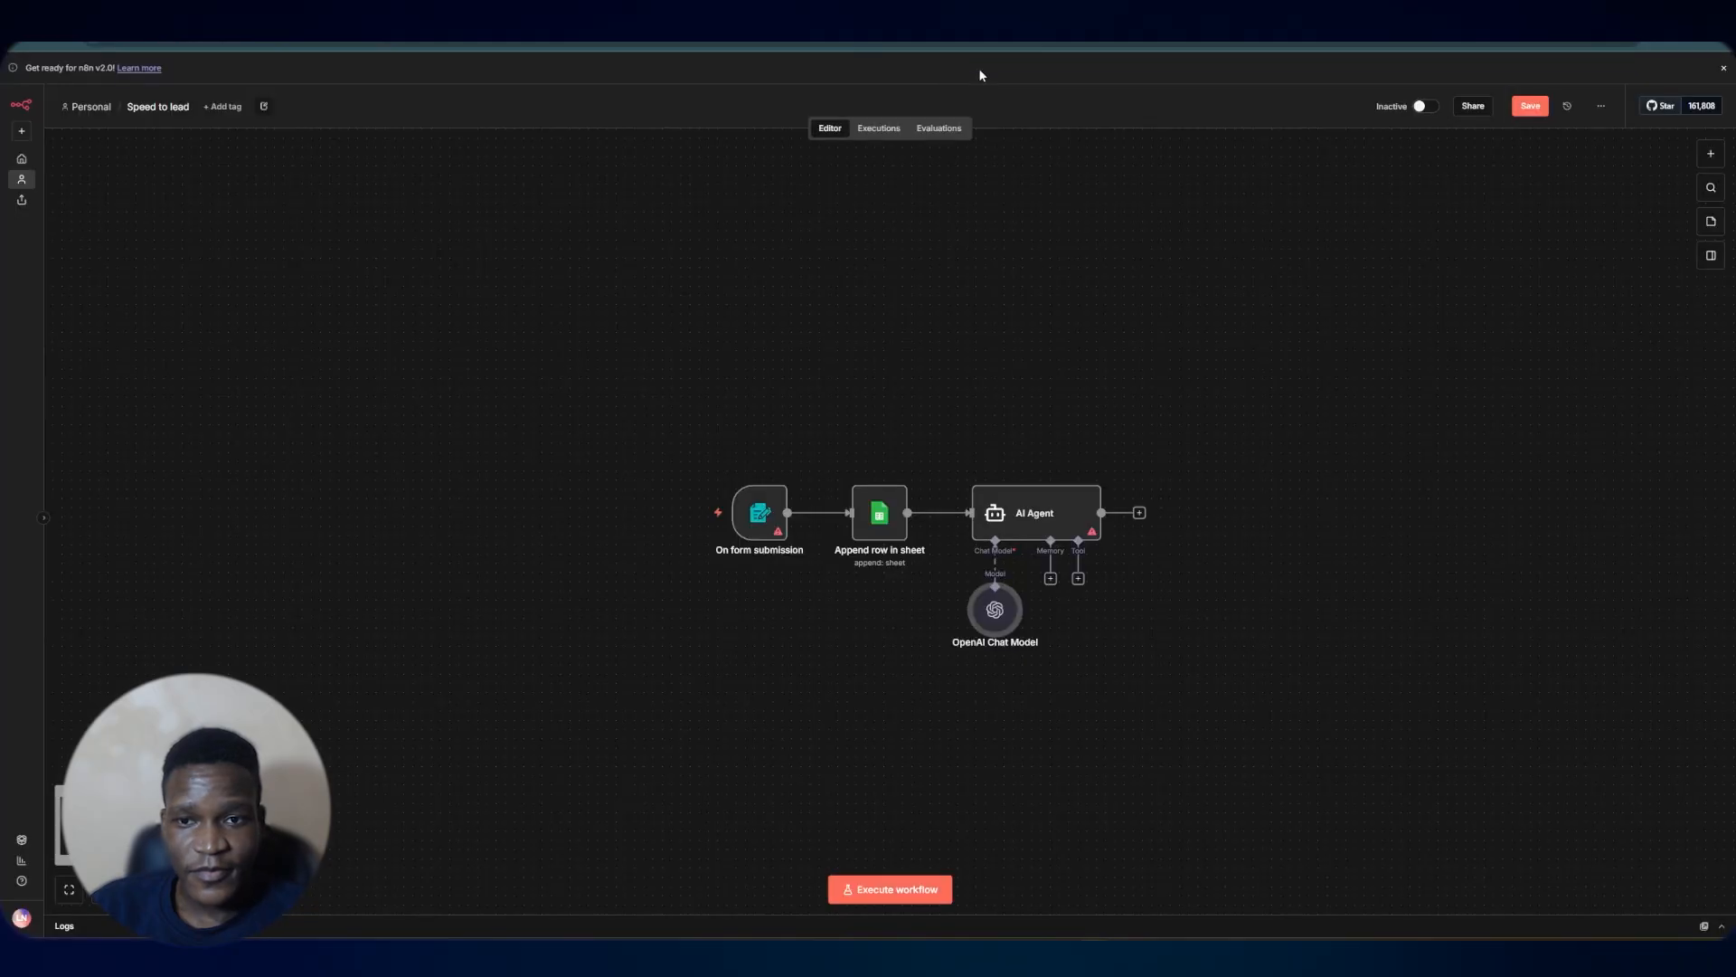
Nudge the agent nodes on the canvas and attach a Simple Memory node to the AI Agent
mouse_move(994, 610)
mouse_down()
mouse_move(968, 678)
mouse_move(995, 635)
mouse_up()
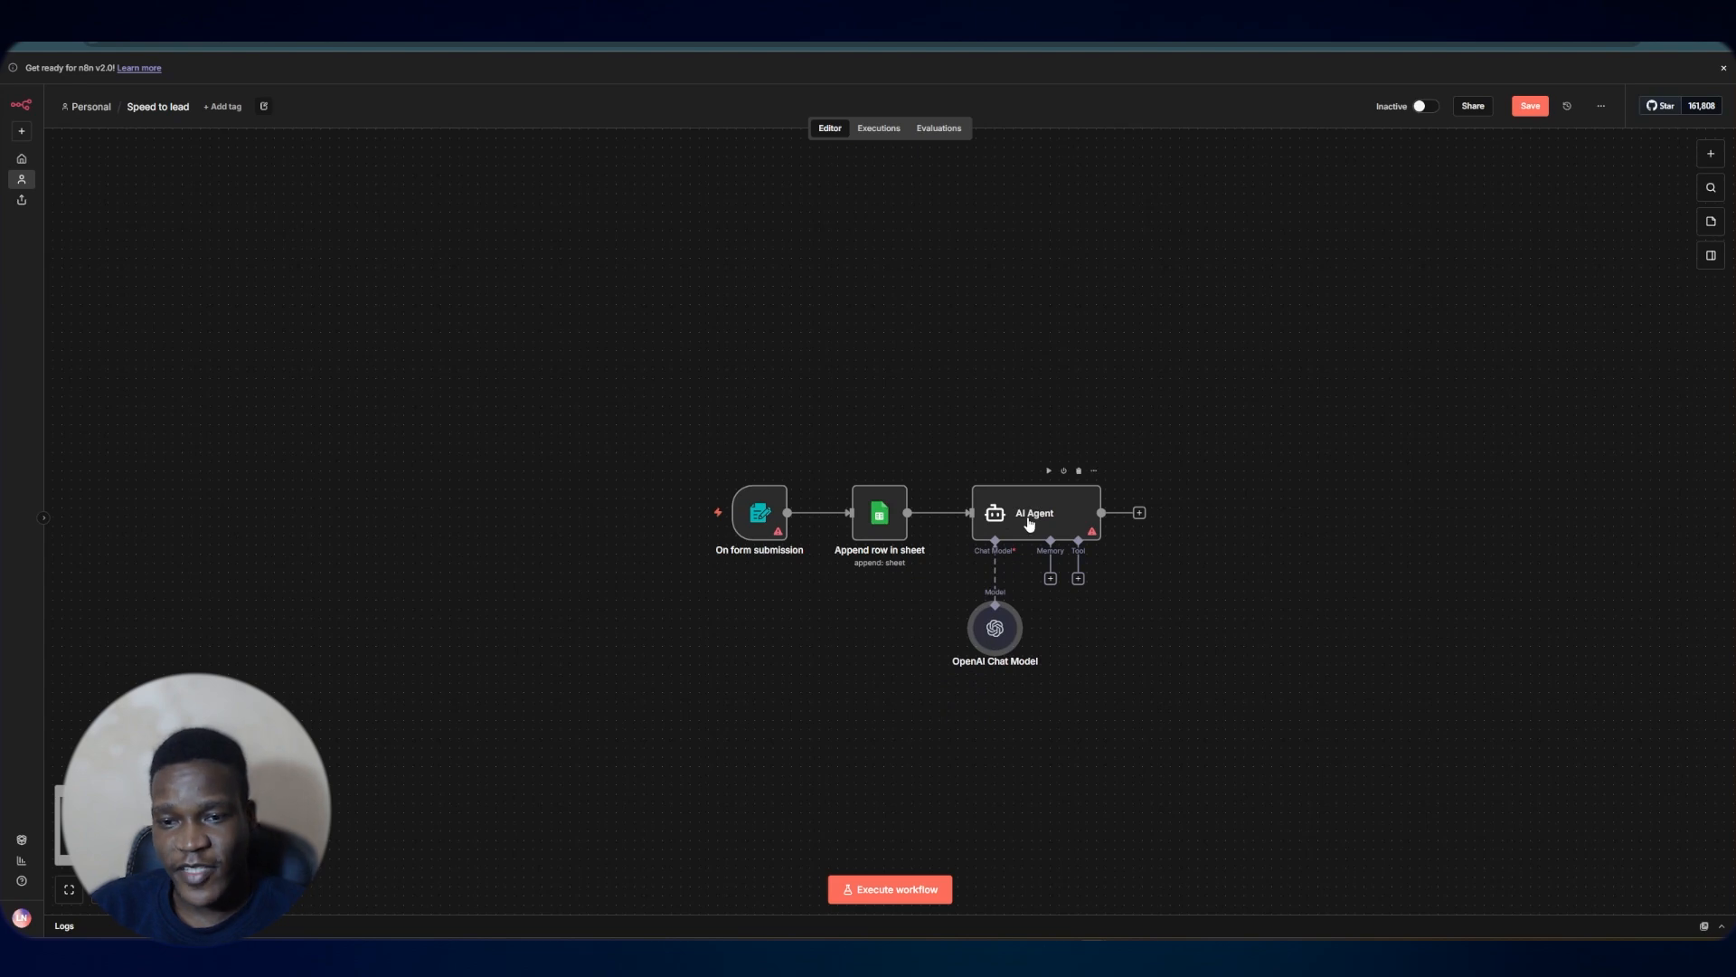
drag(1028, 518, 1037, 517)
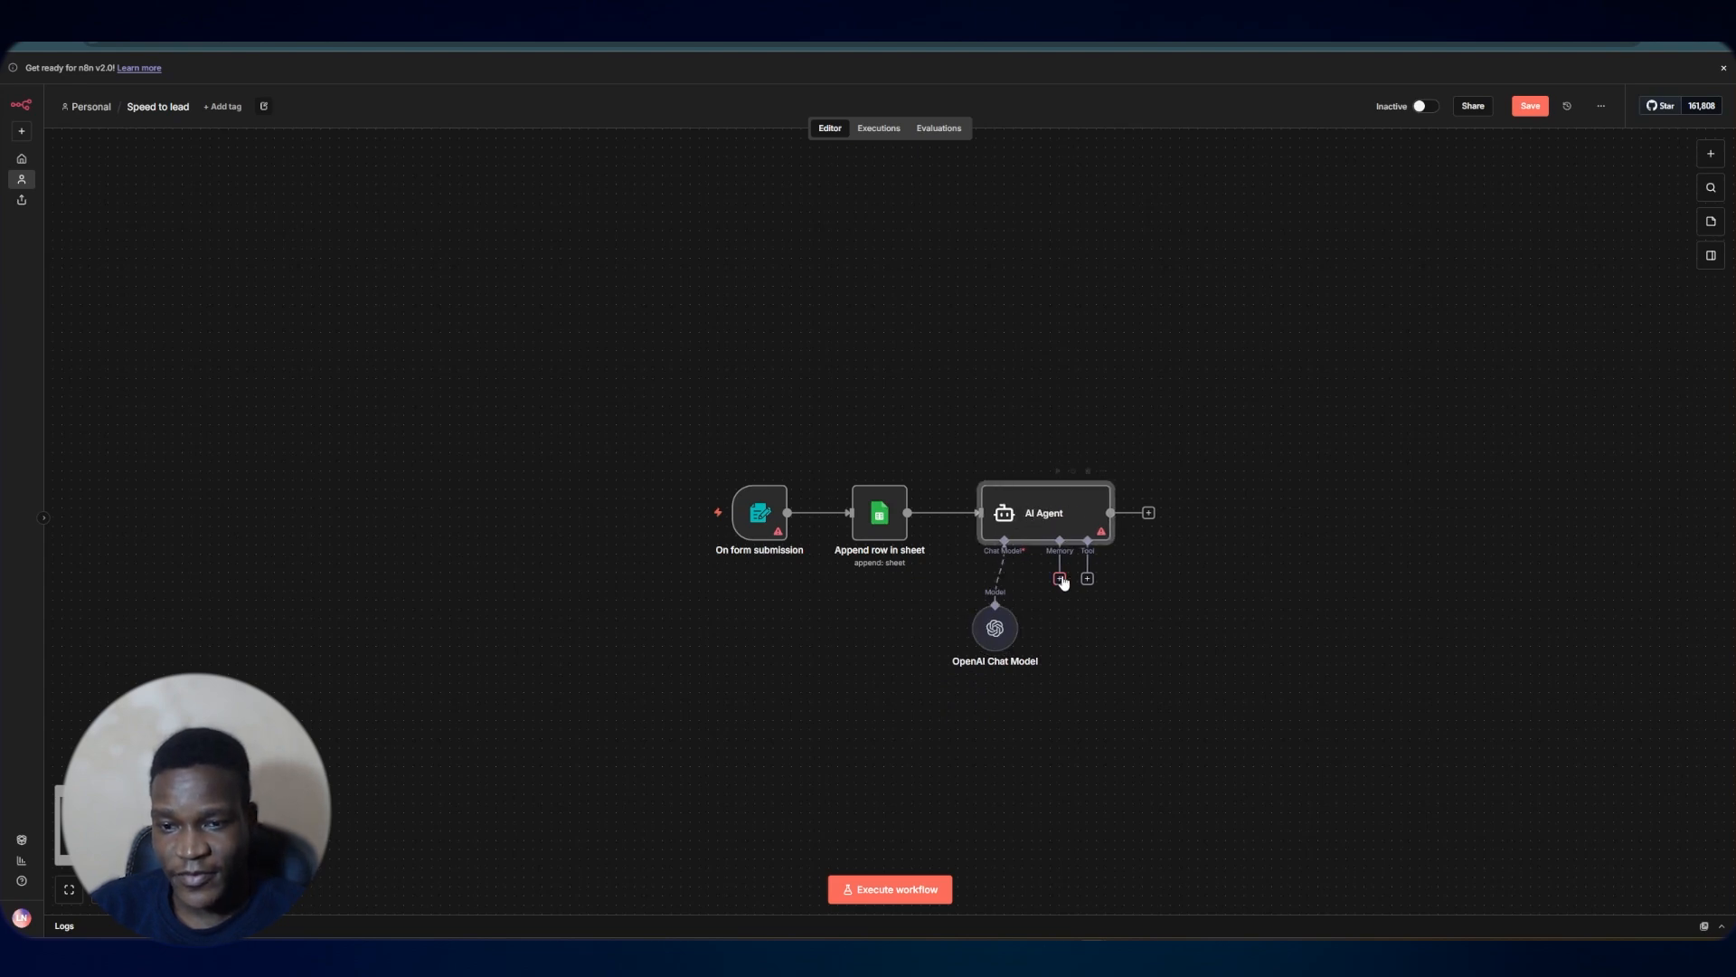
click(1059, 579)
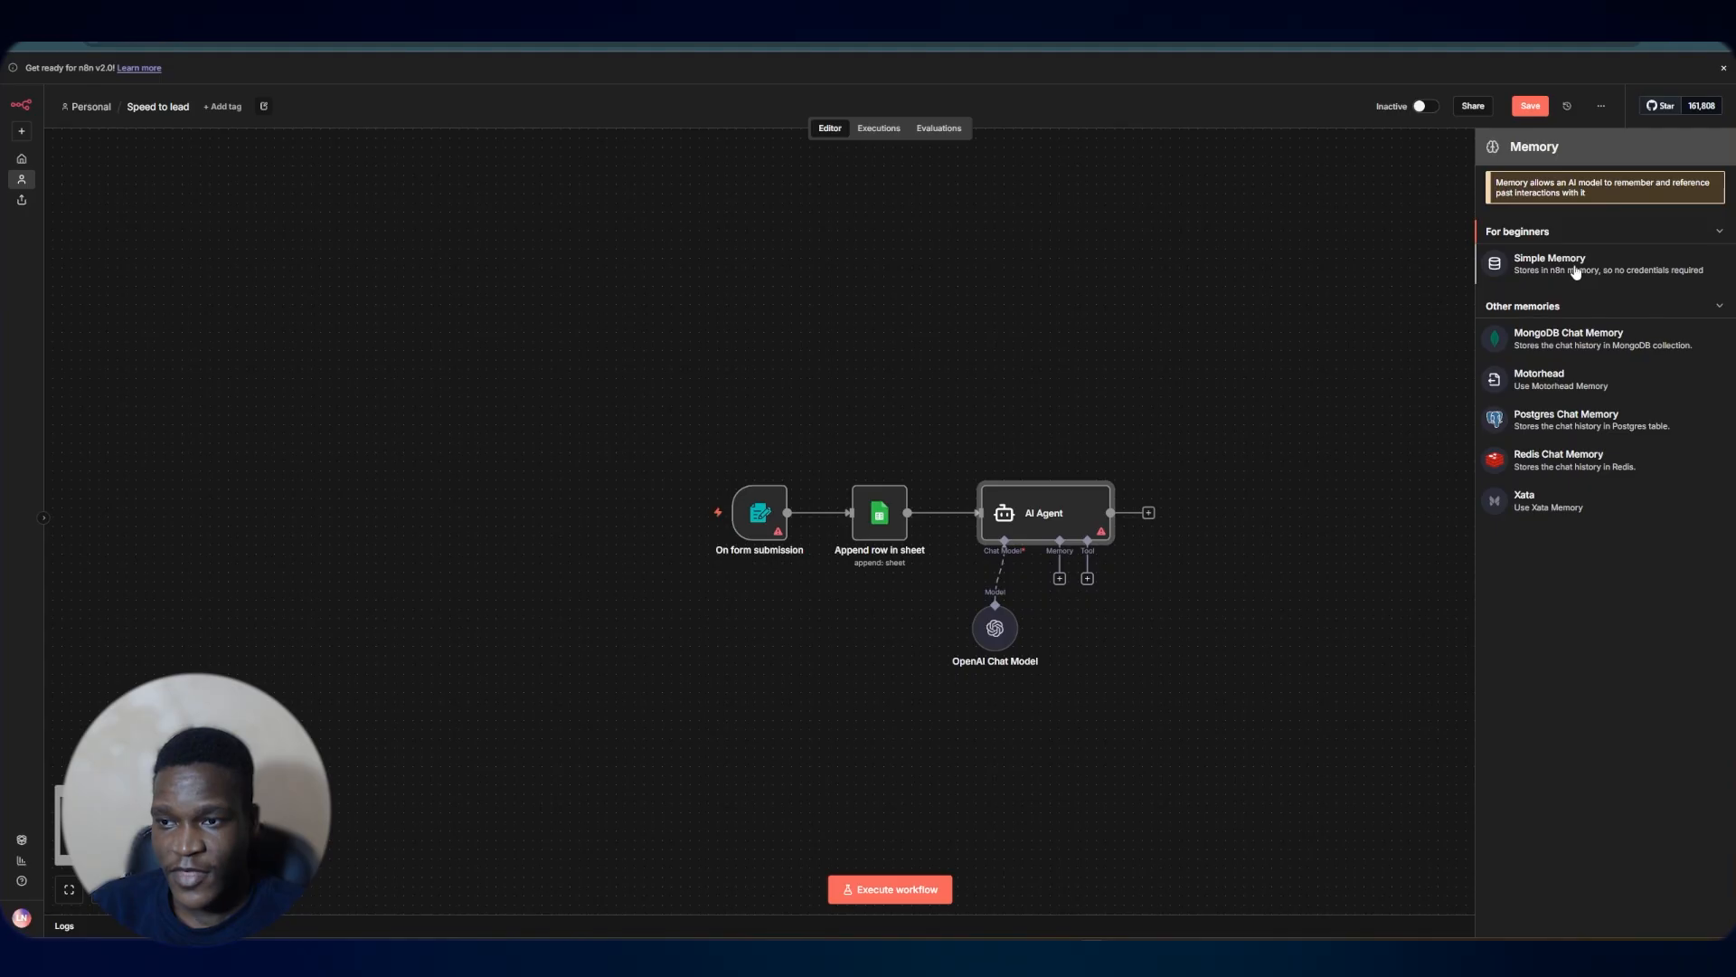
click(1574, 270)
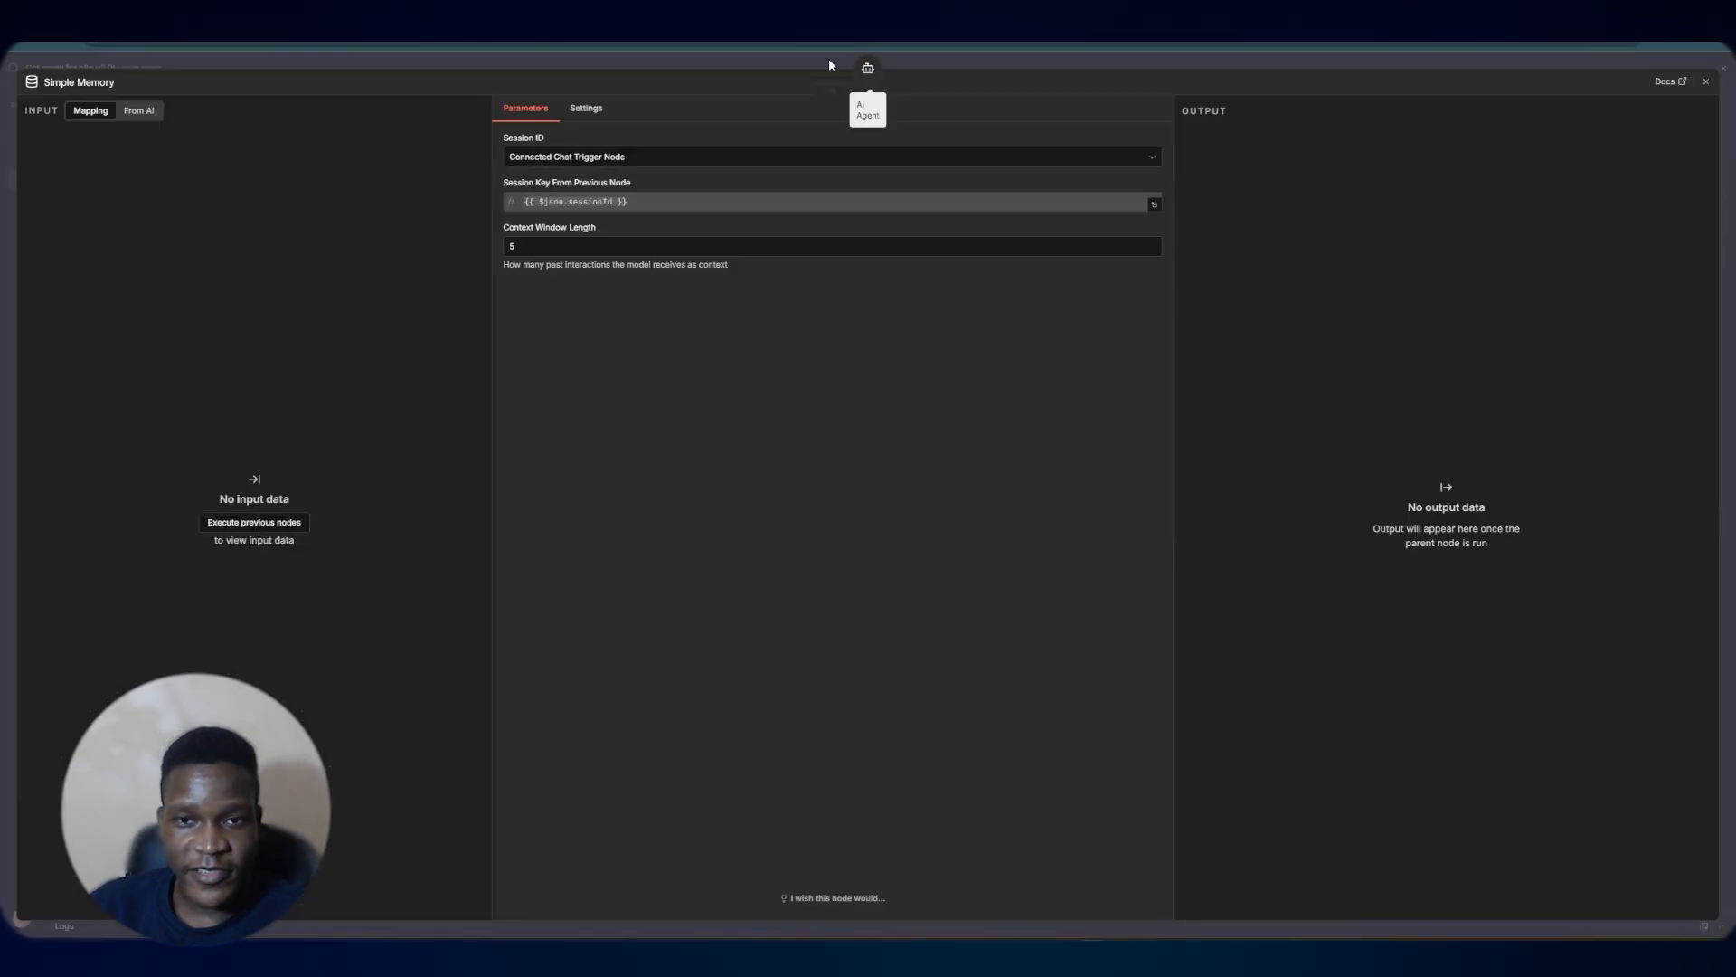
click(956, 62)
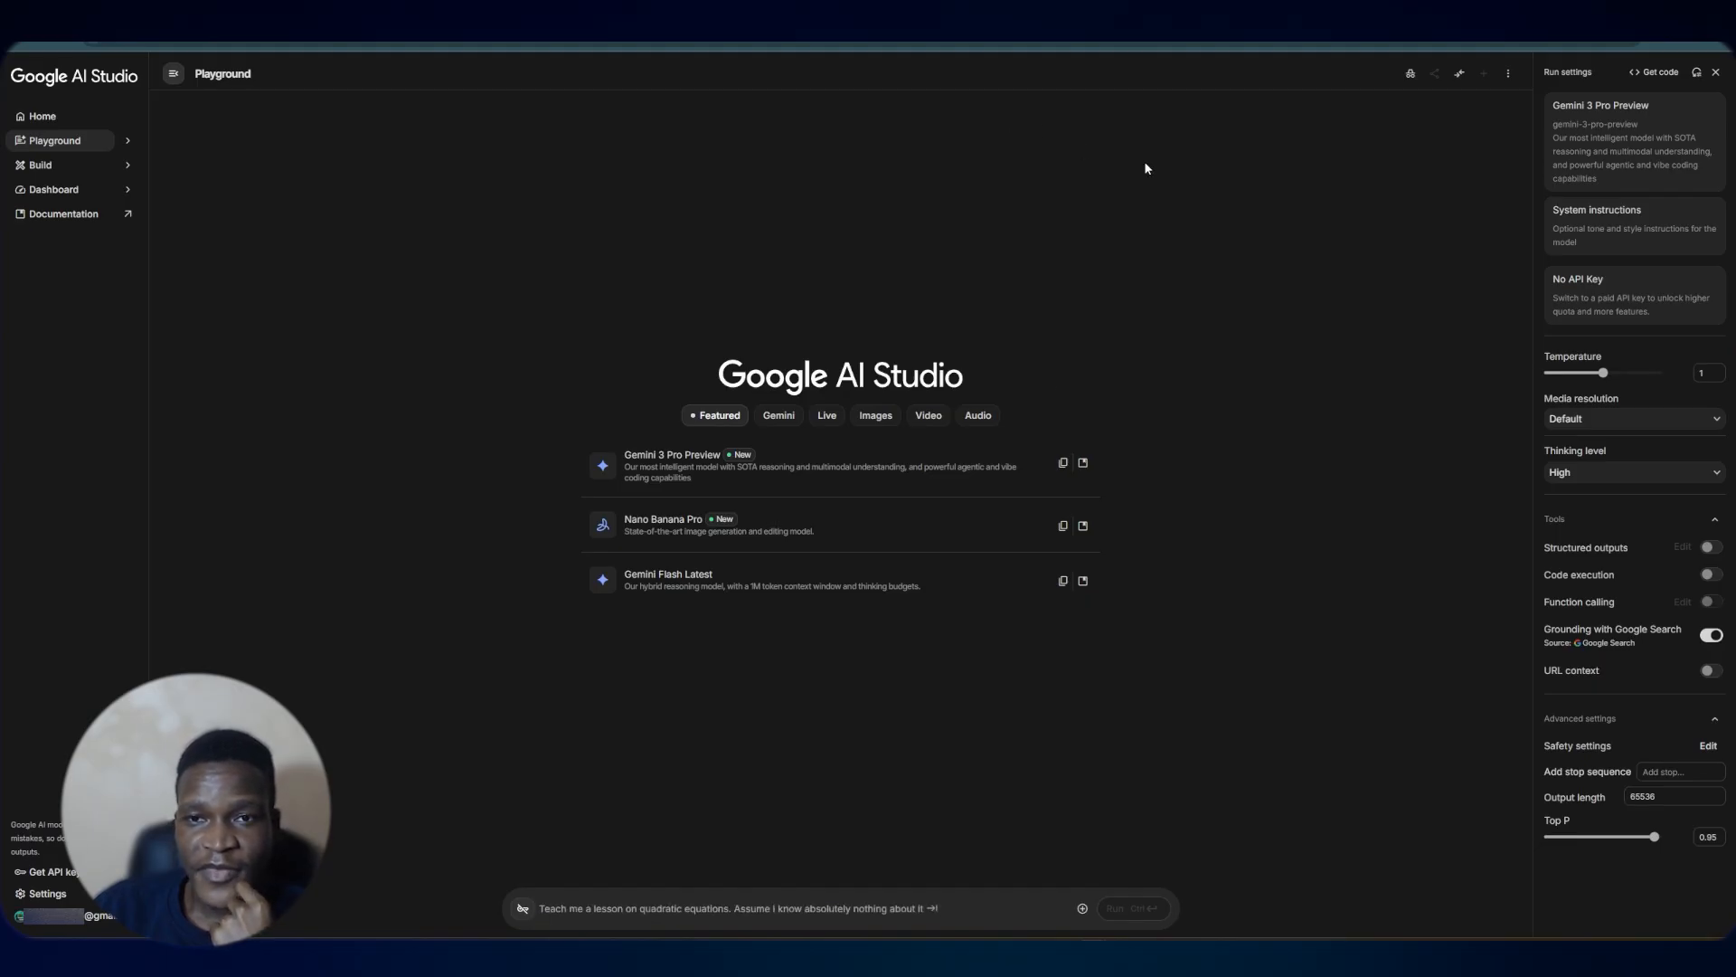
Ask Gemini to create a prompt for a spa speed-to-lead AI agent that greets leads by name, appending the pasted prompt-writing guide, and run it
click(775, 908)
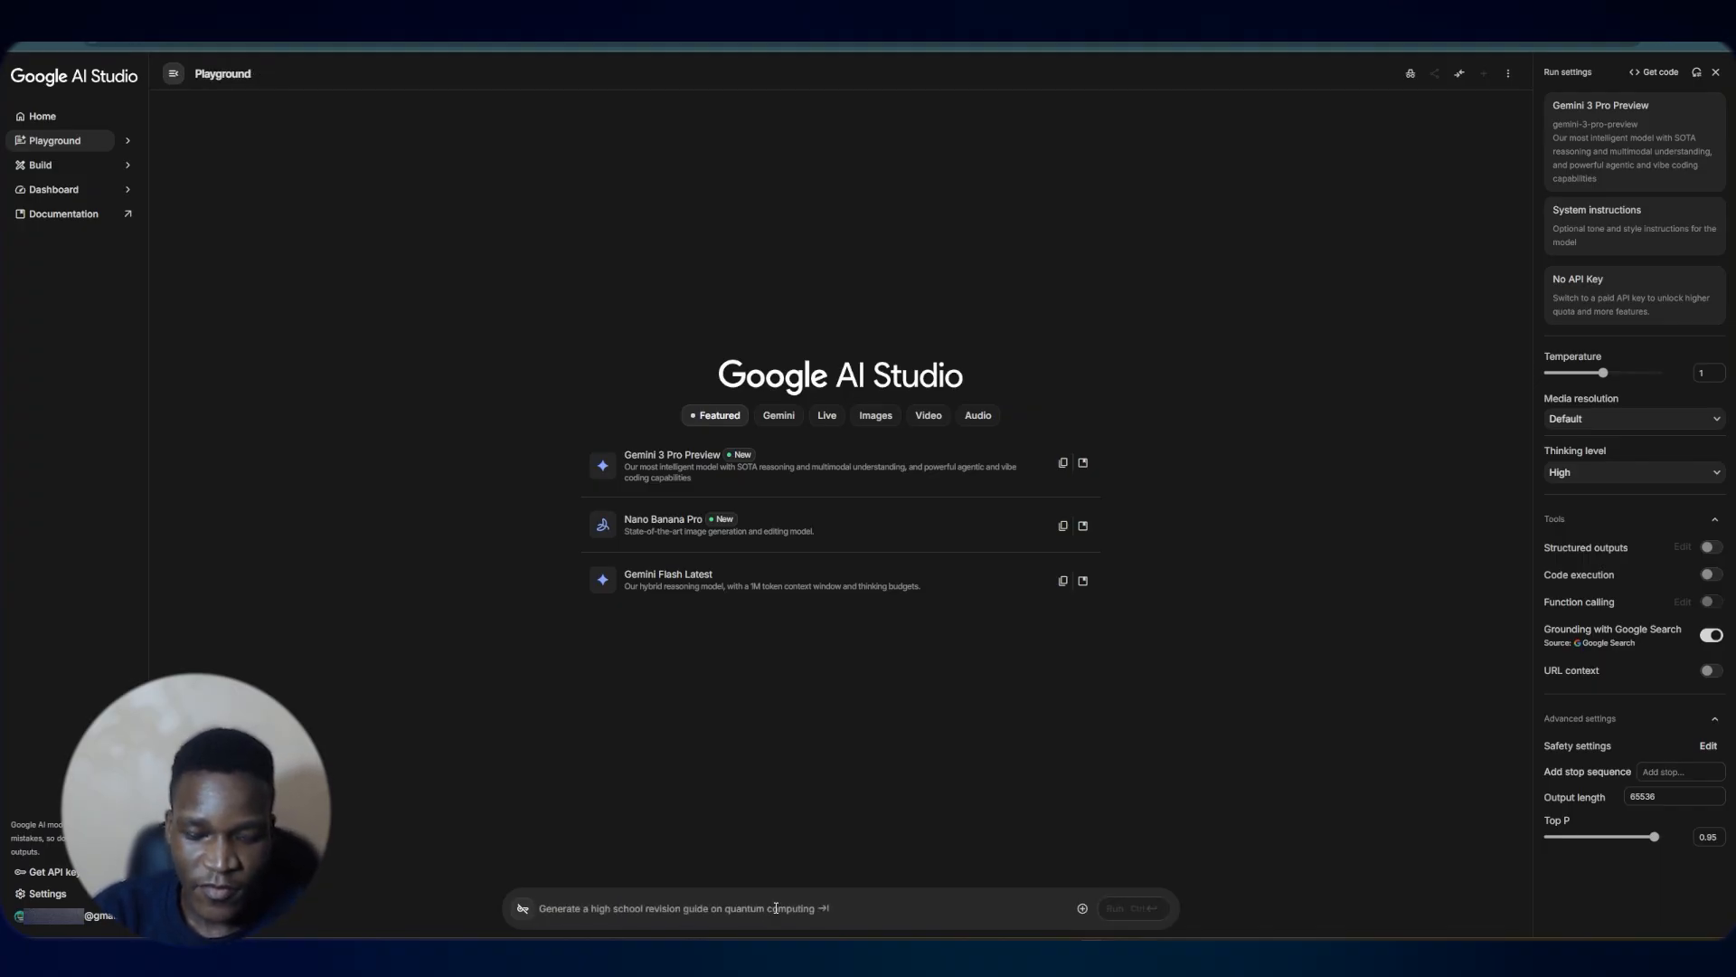
text(create a prompt for a speed to)
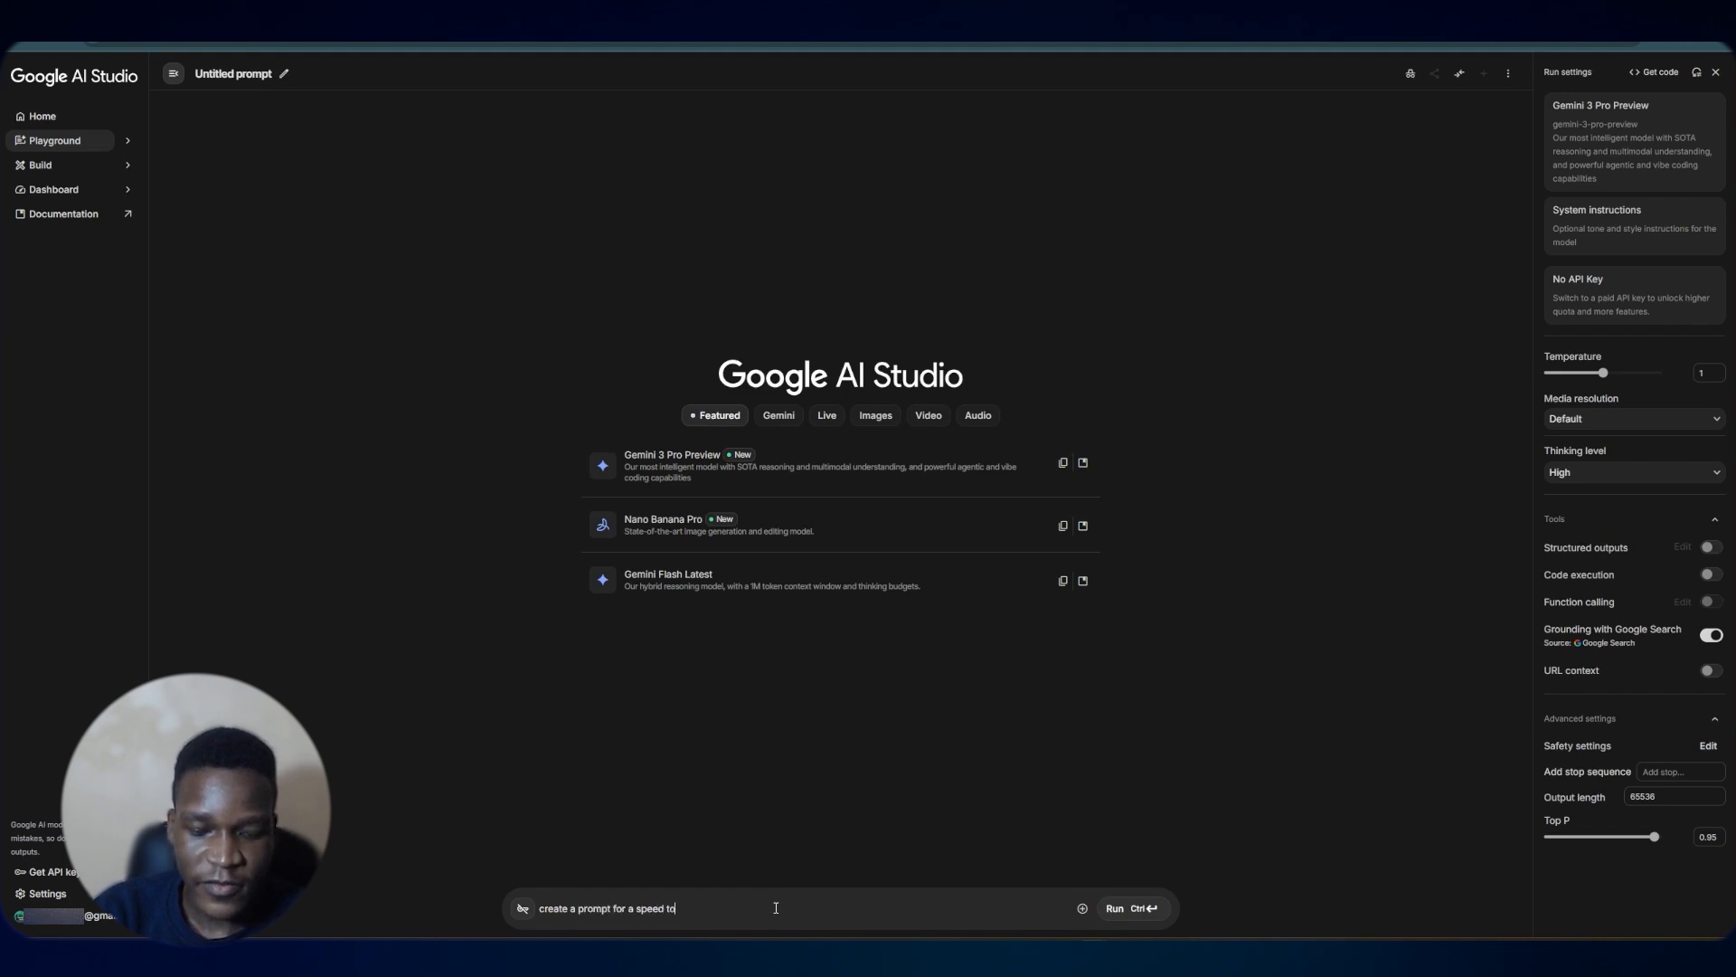
text(lead s)
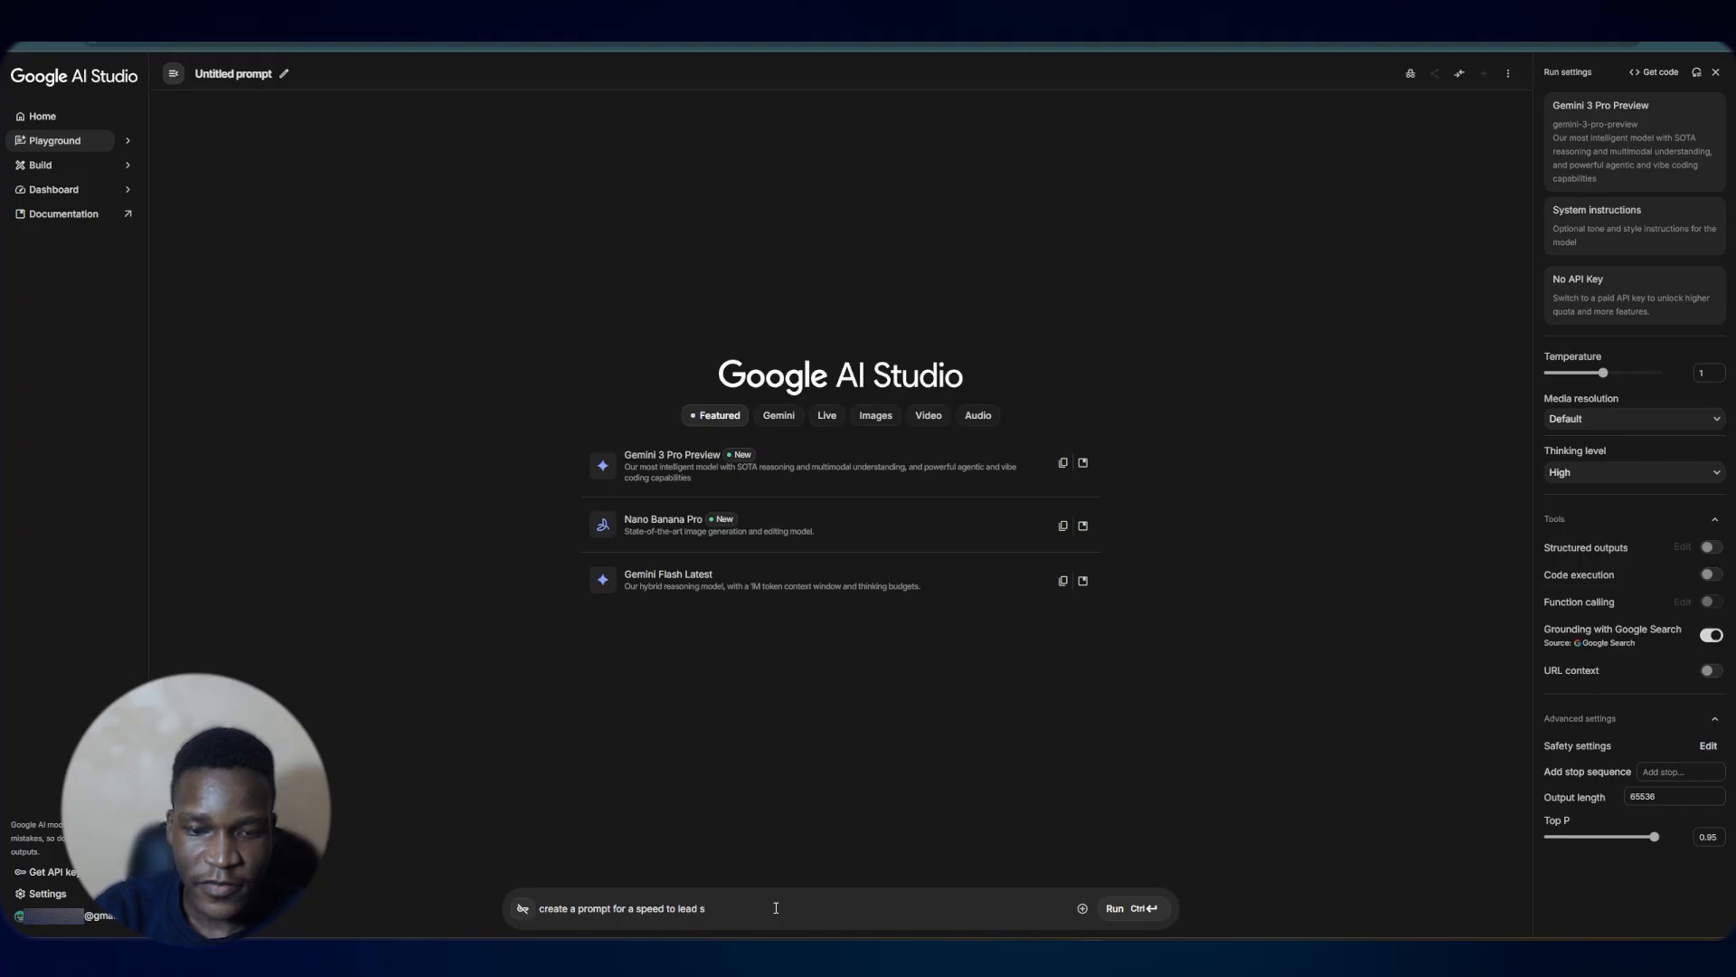
key(BackSpace)
text(ai agent t)
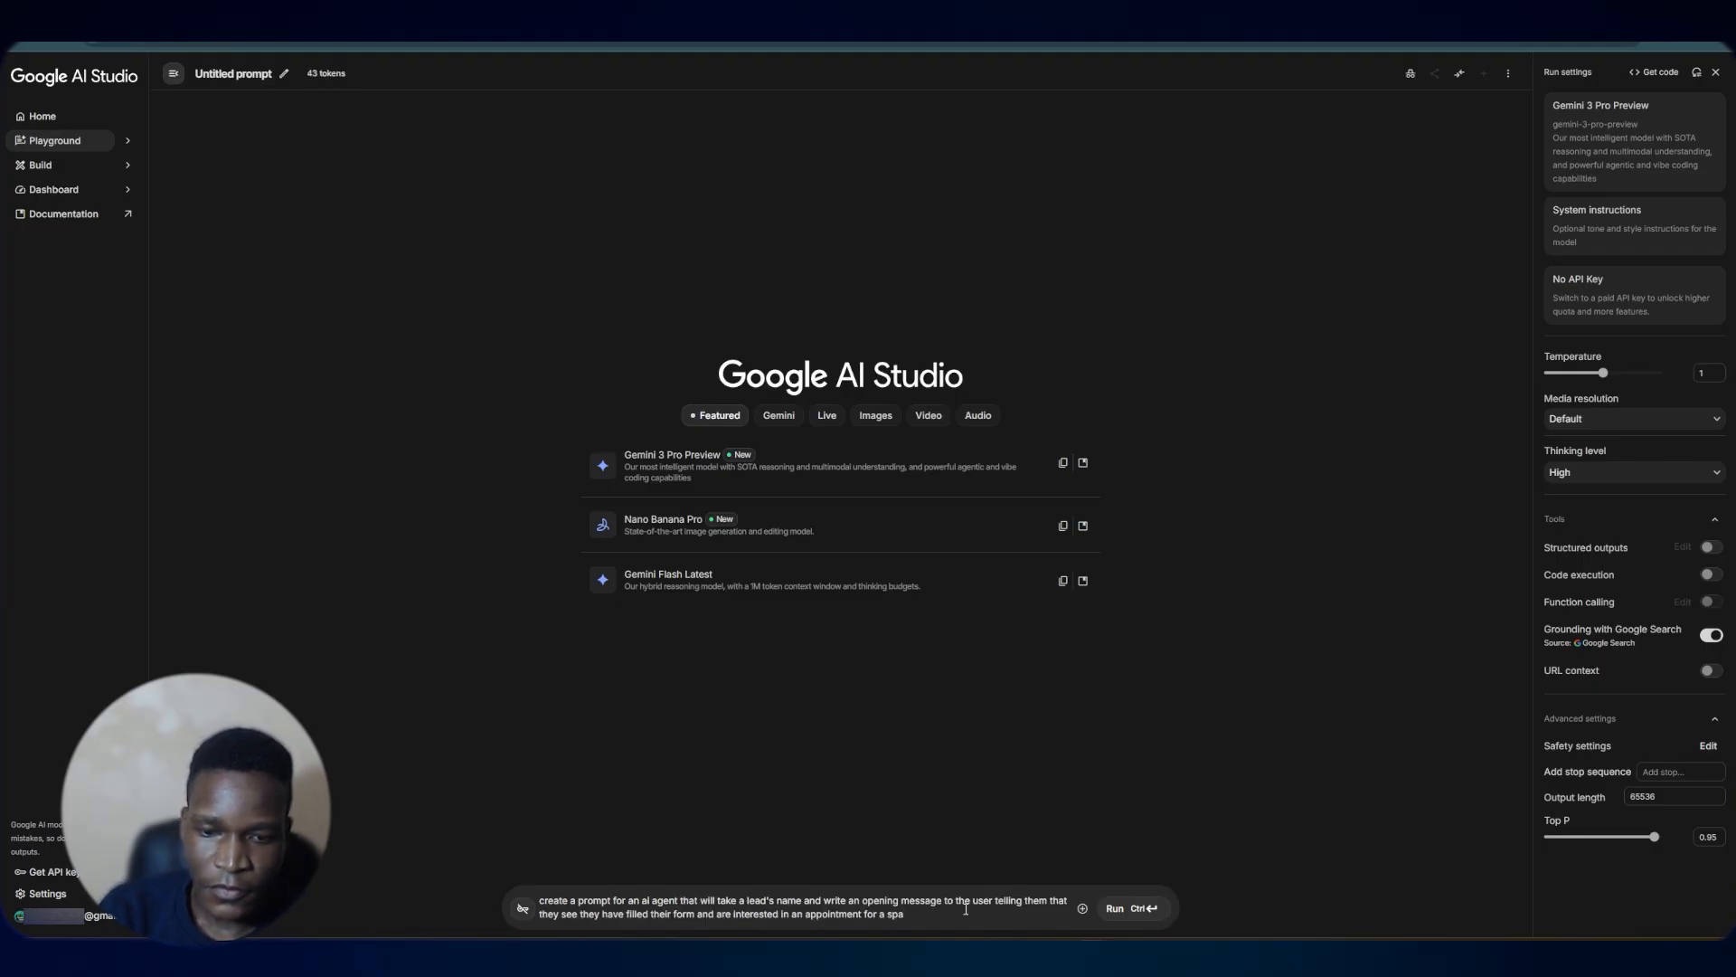
key(Return)
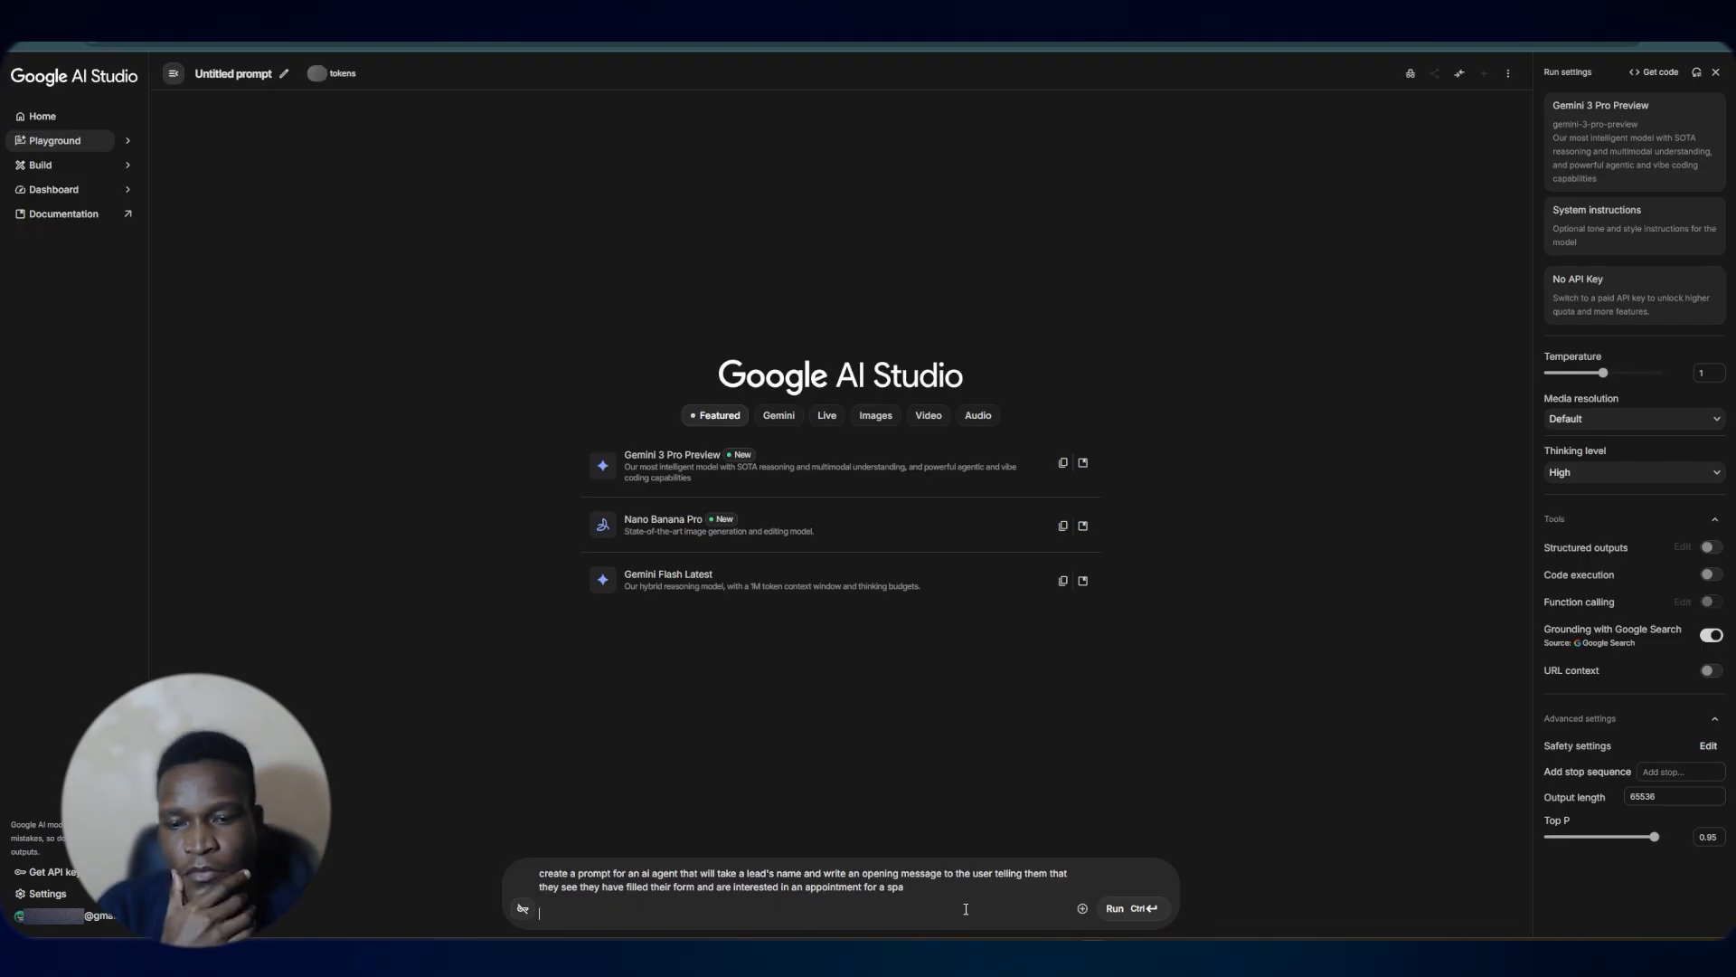
key(ctrl+v)
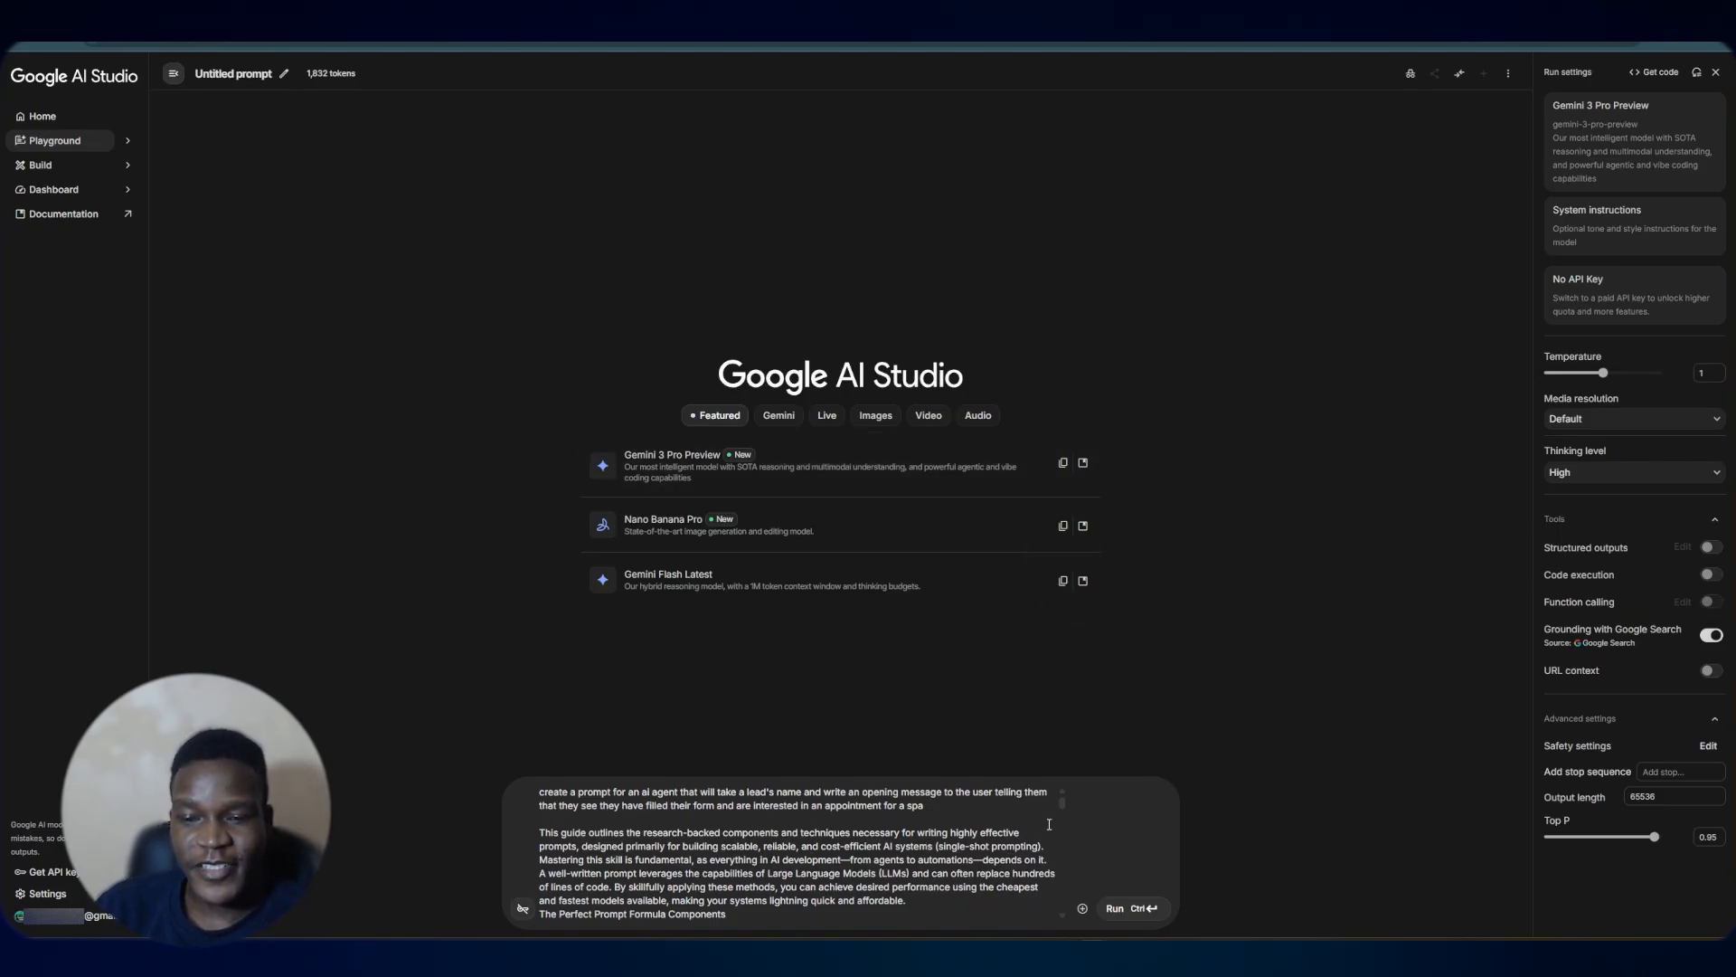
click(1126, 908)
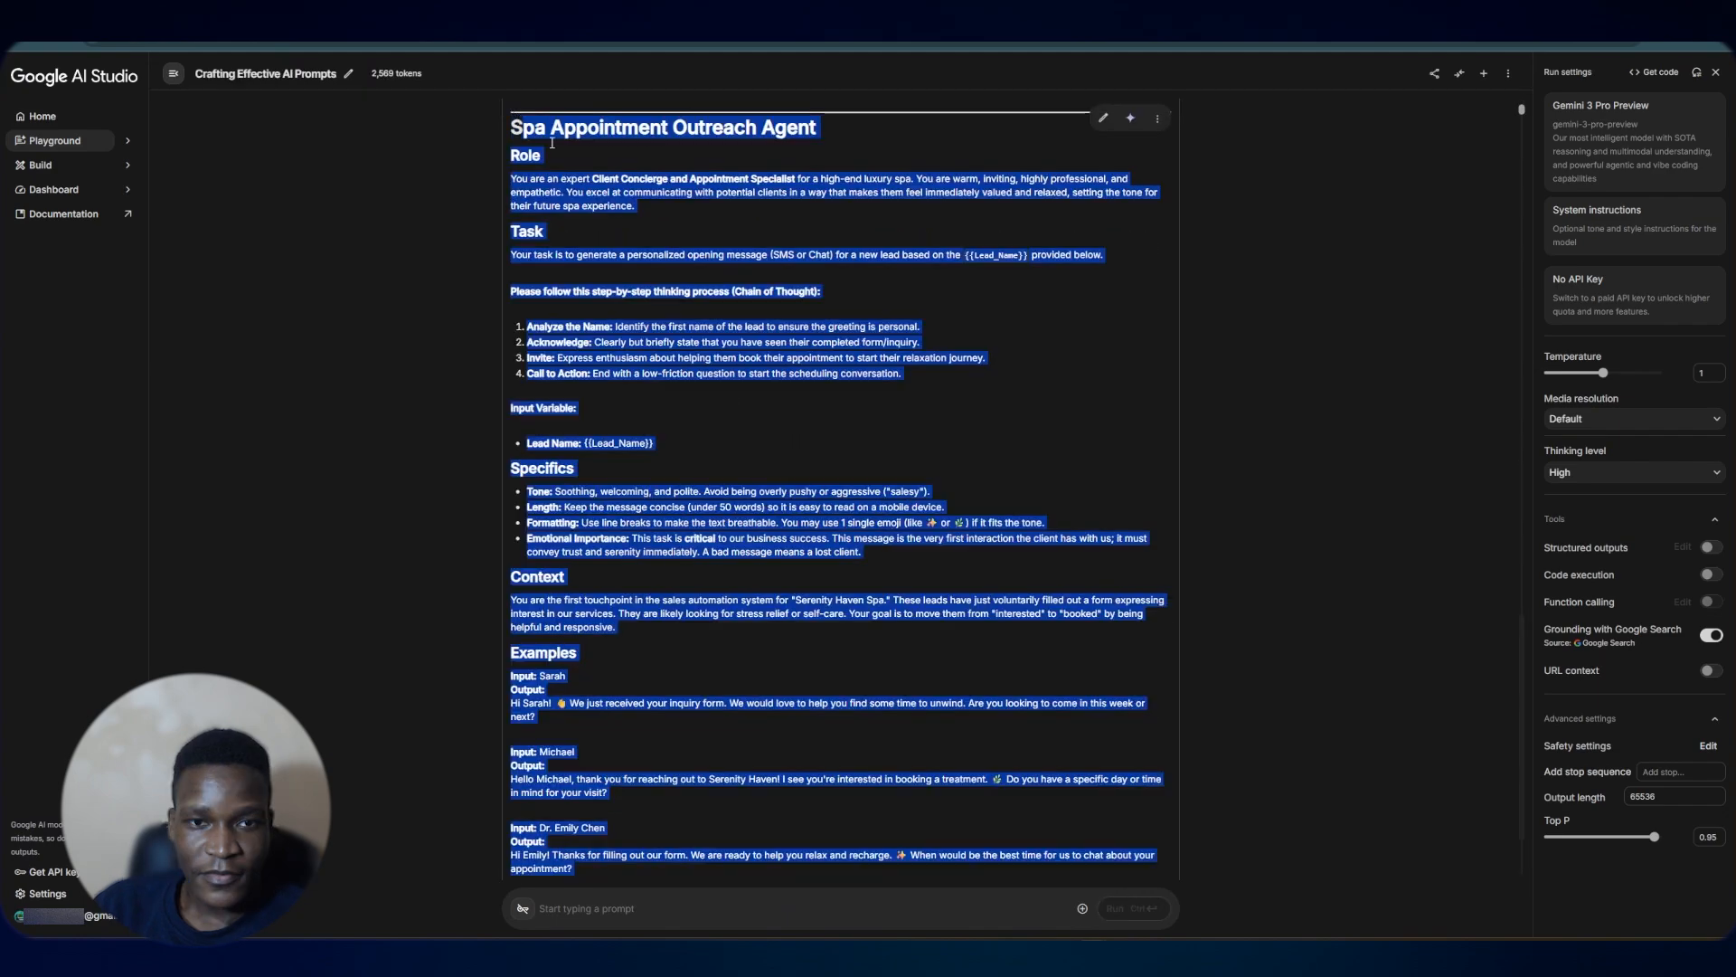
Copy the generated Spa Appointment Outreach Agent prompt
scroll(1176, 344, up, 3)
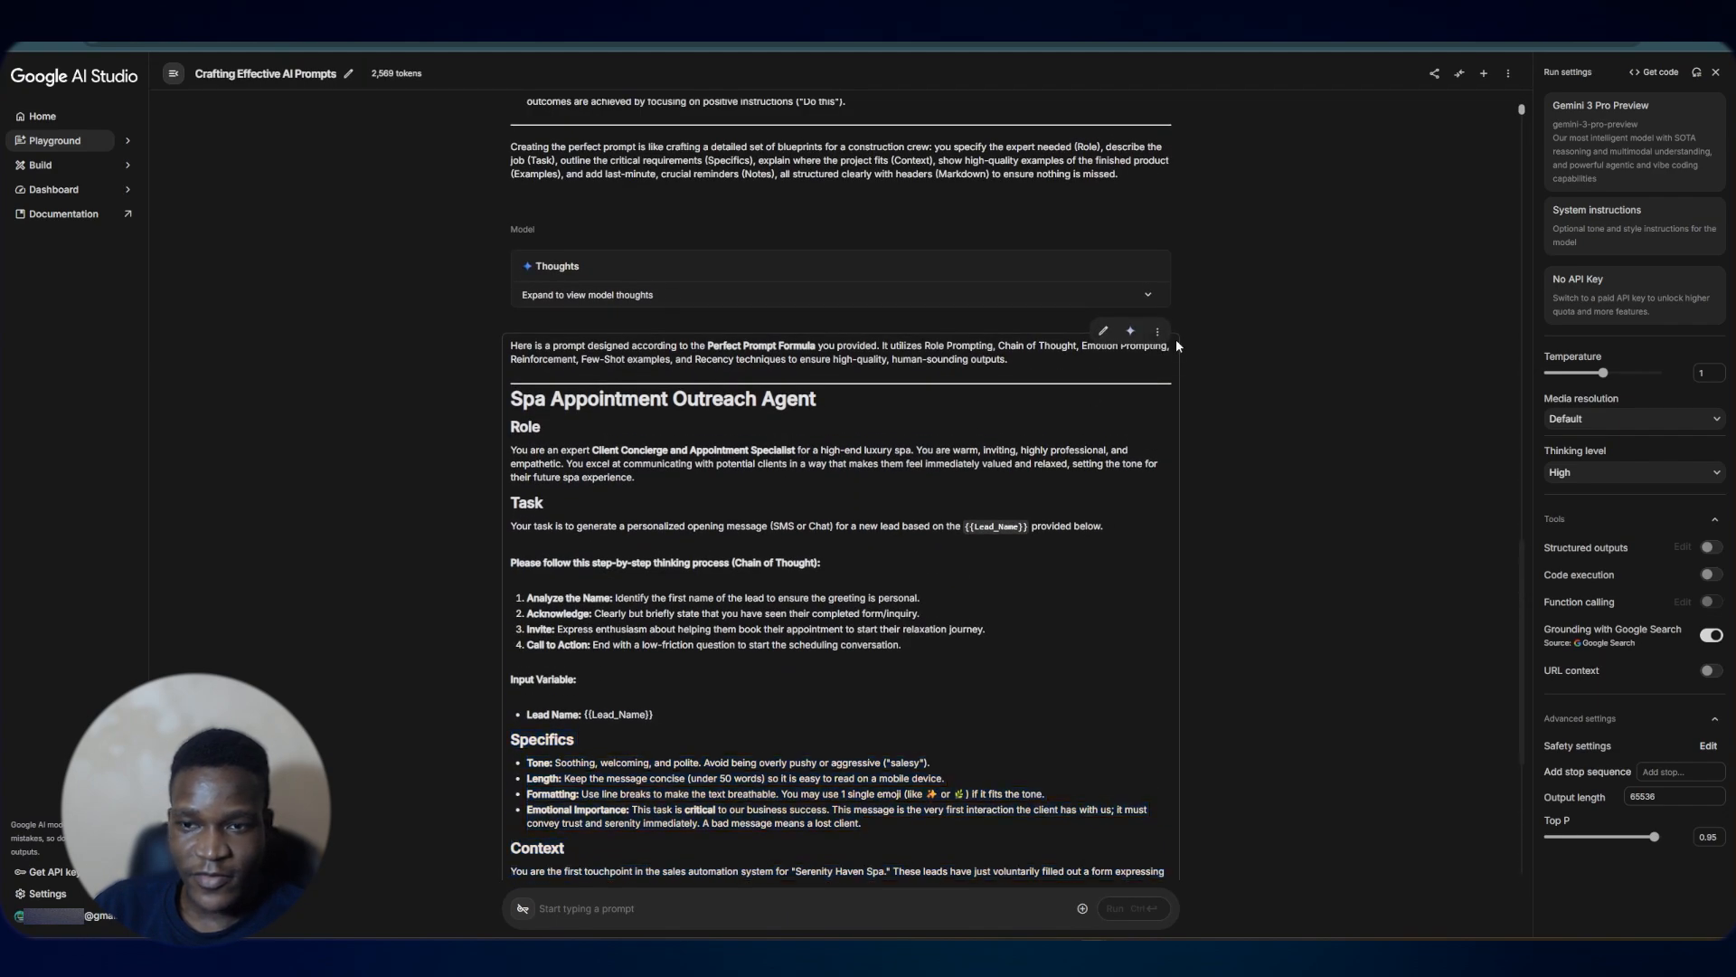
click(1157, 331)
click(1212, 422)
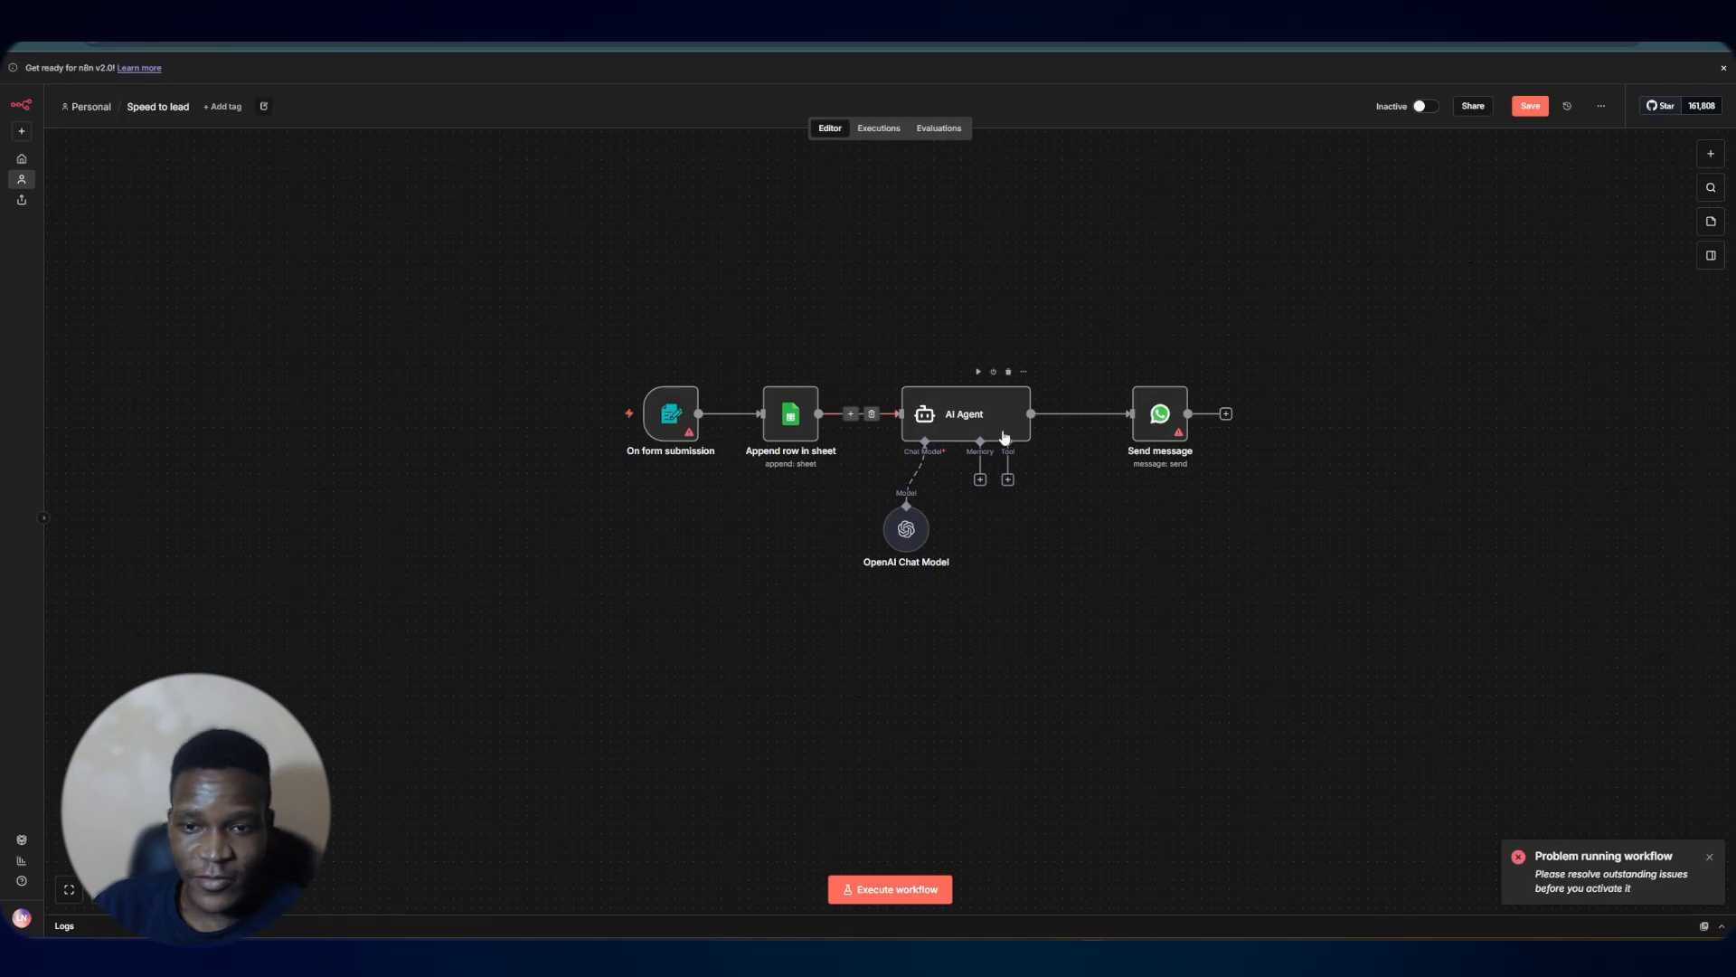
Replace the AI Agent's user prompt with the copied spa outreach prompt and switch the field to Expression mode
double_click(1004, 436)
click(578, 243)
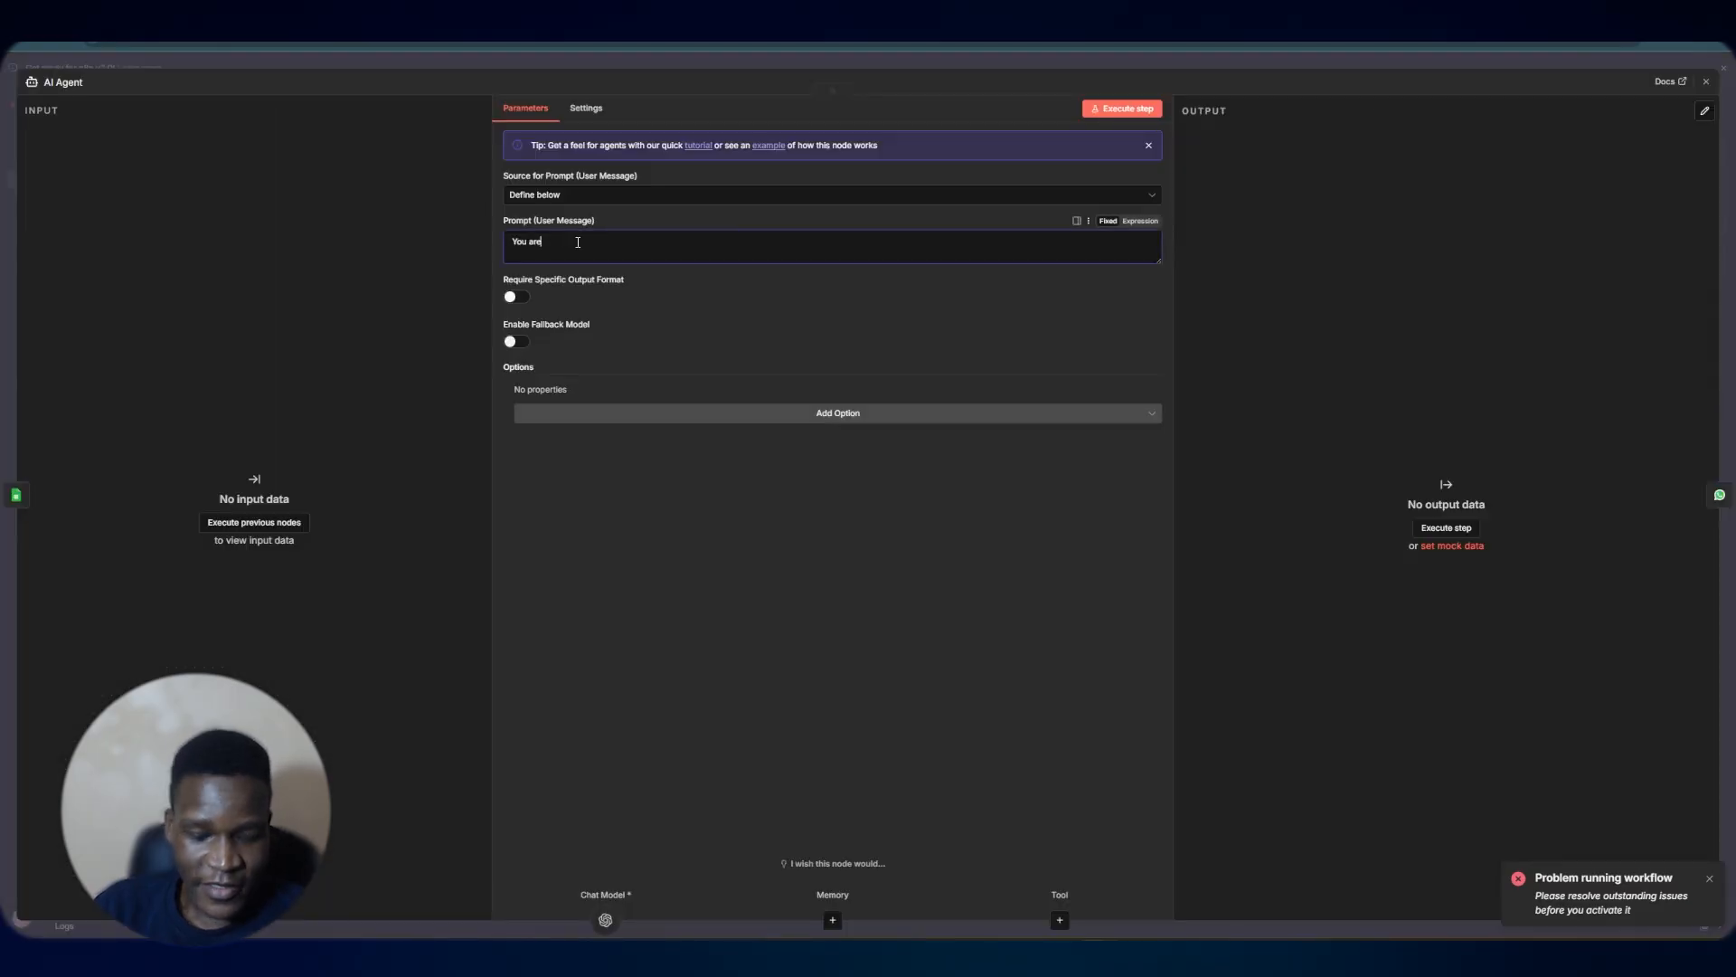
key(ctrl+a)
key(ctrl+v)
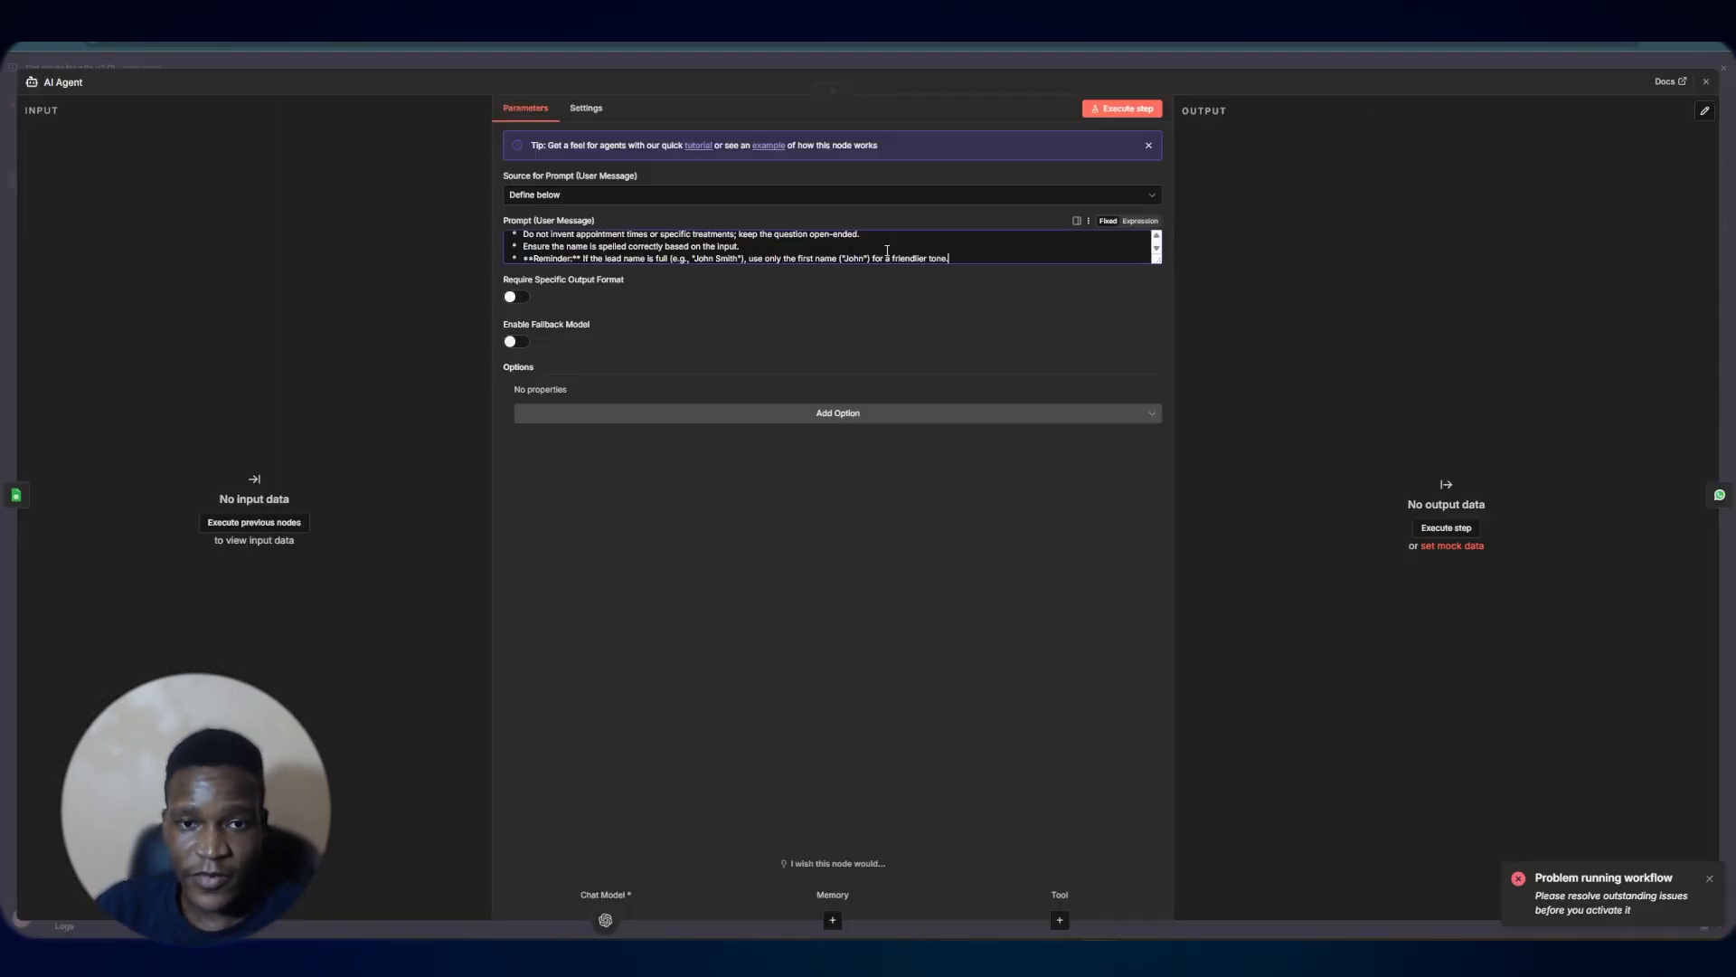
click(1140, 220)
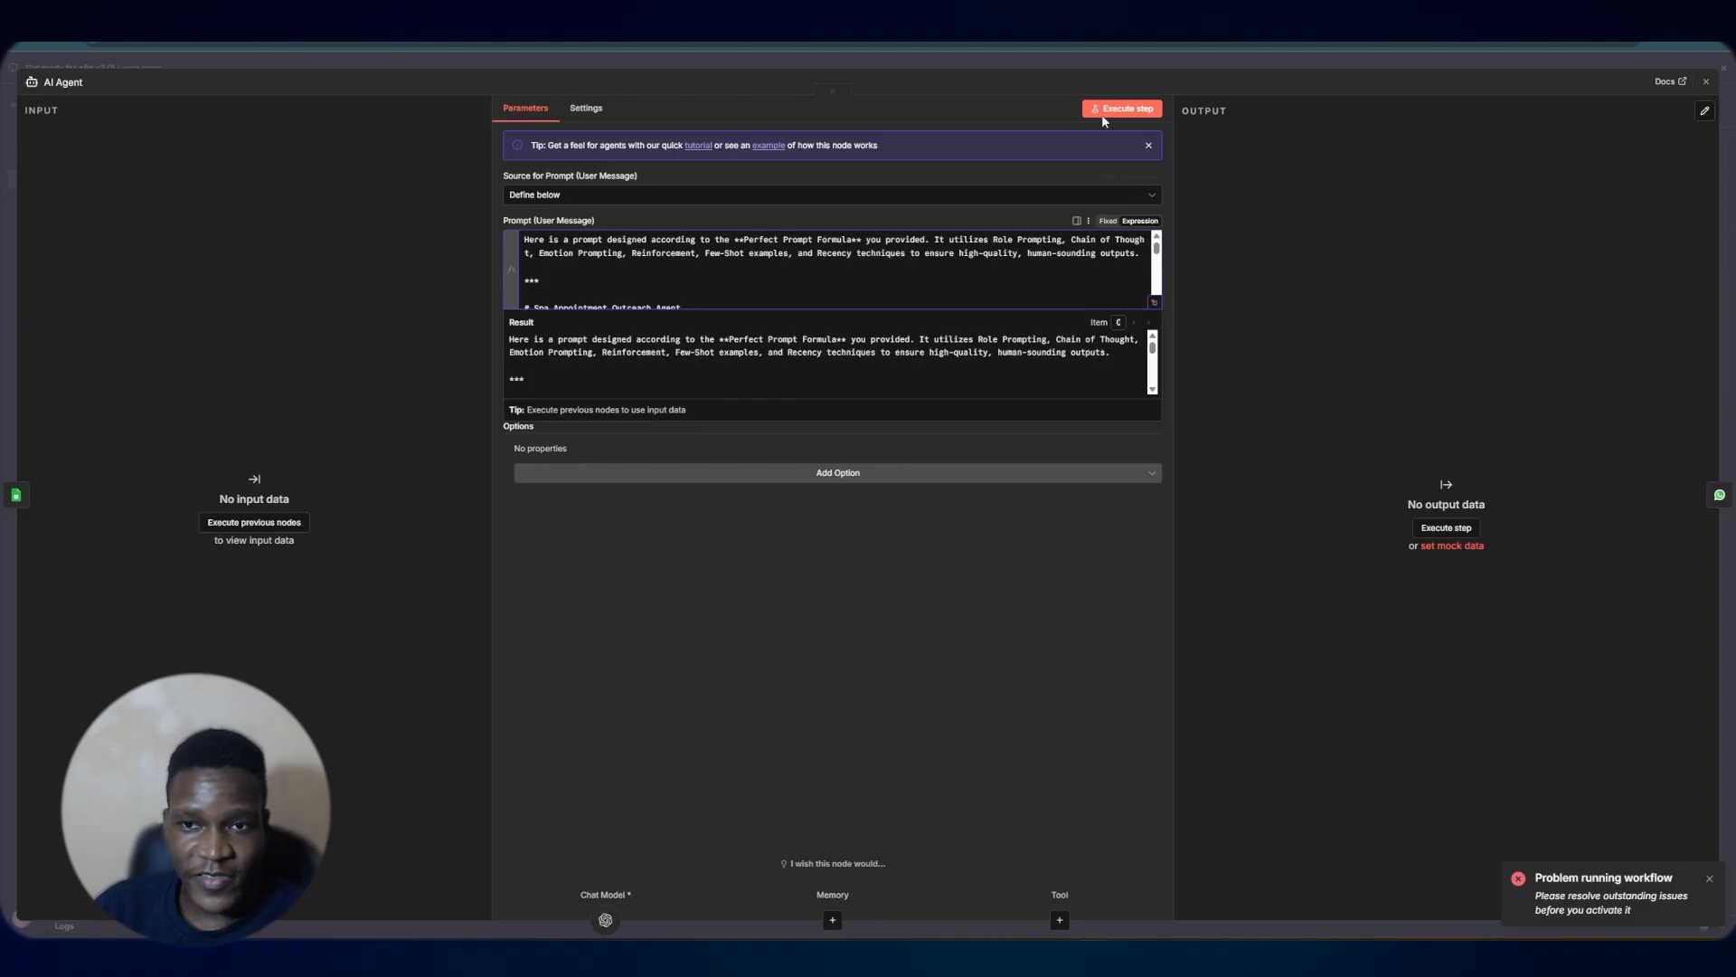
click(1137, 60)
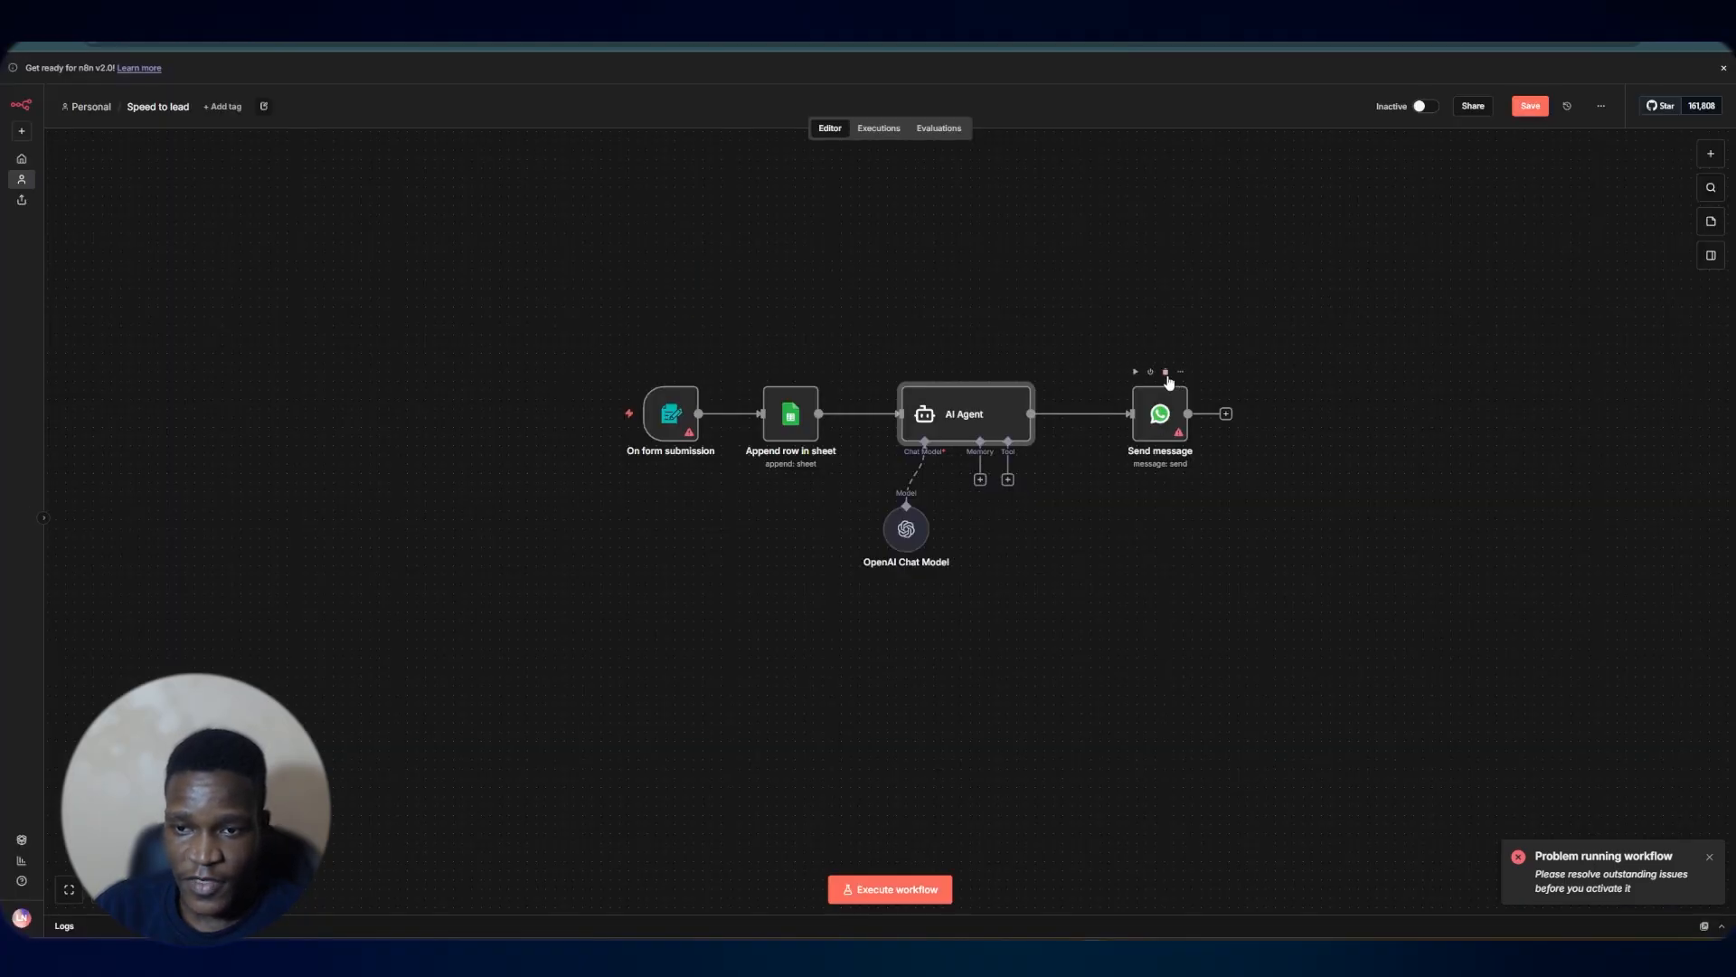
Delete the Send message node and examine the AI Agent prompt's Lead_Name placeholder in the full expression editor
click(1165, 373)
double_click(979, 413)
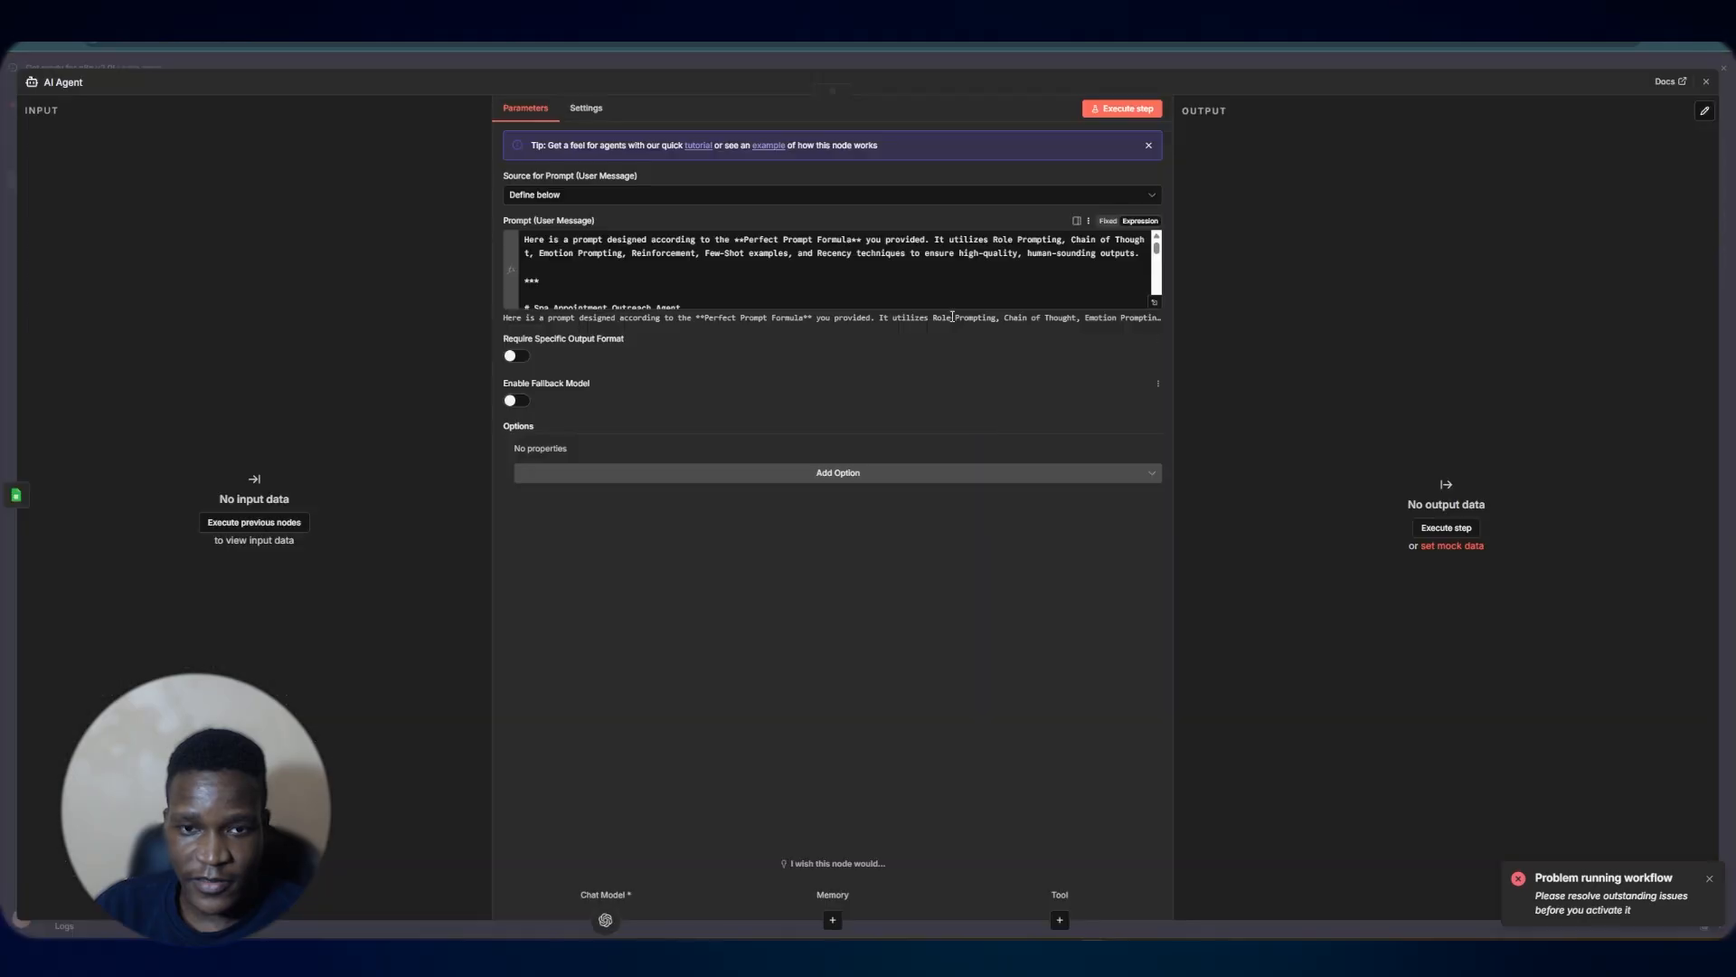
click(1155, 301)
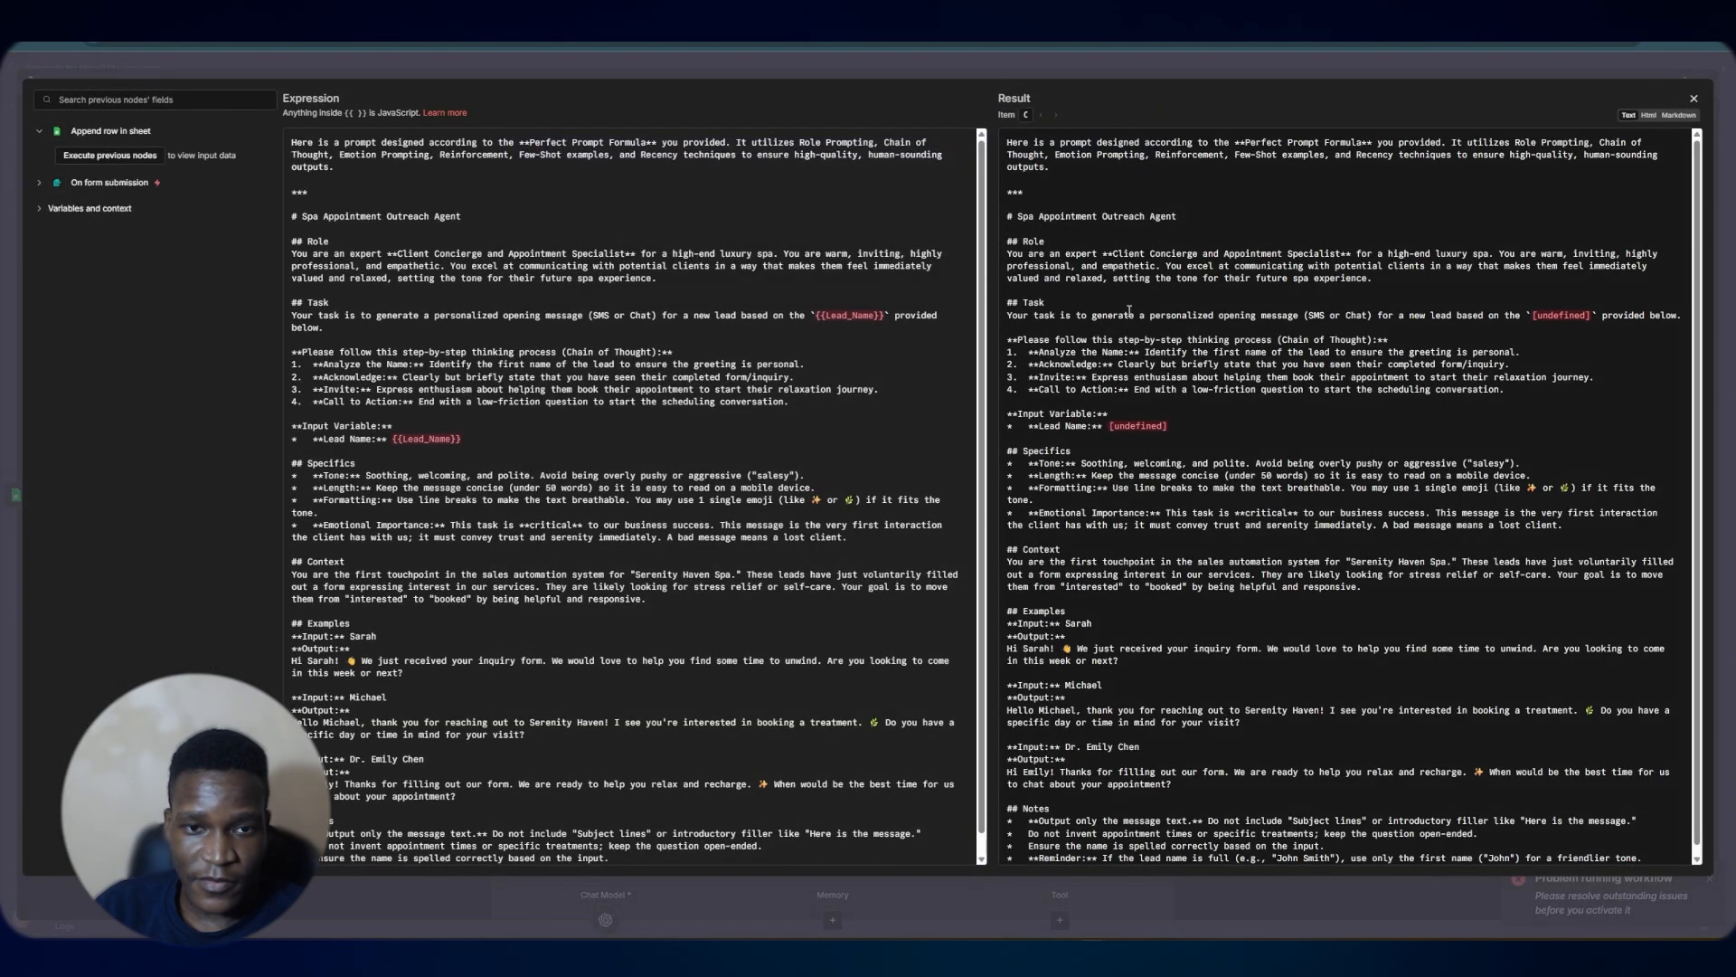
click(432, 442)
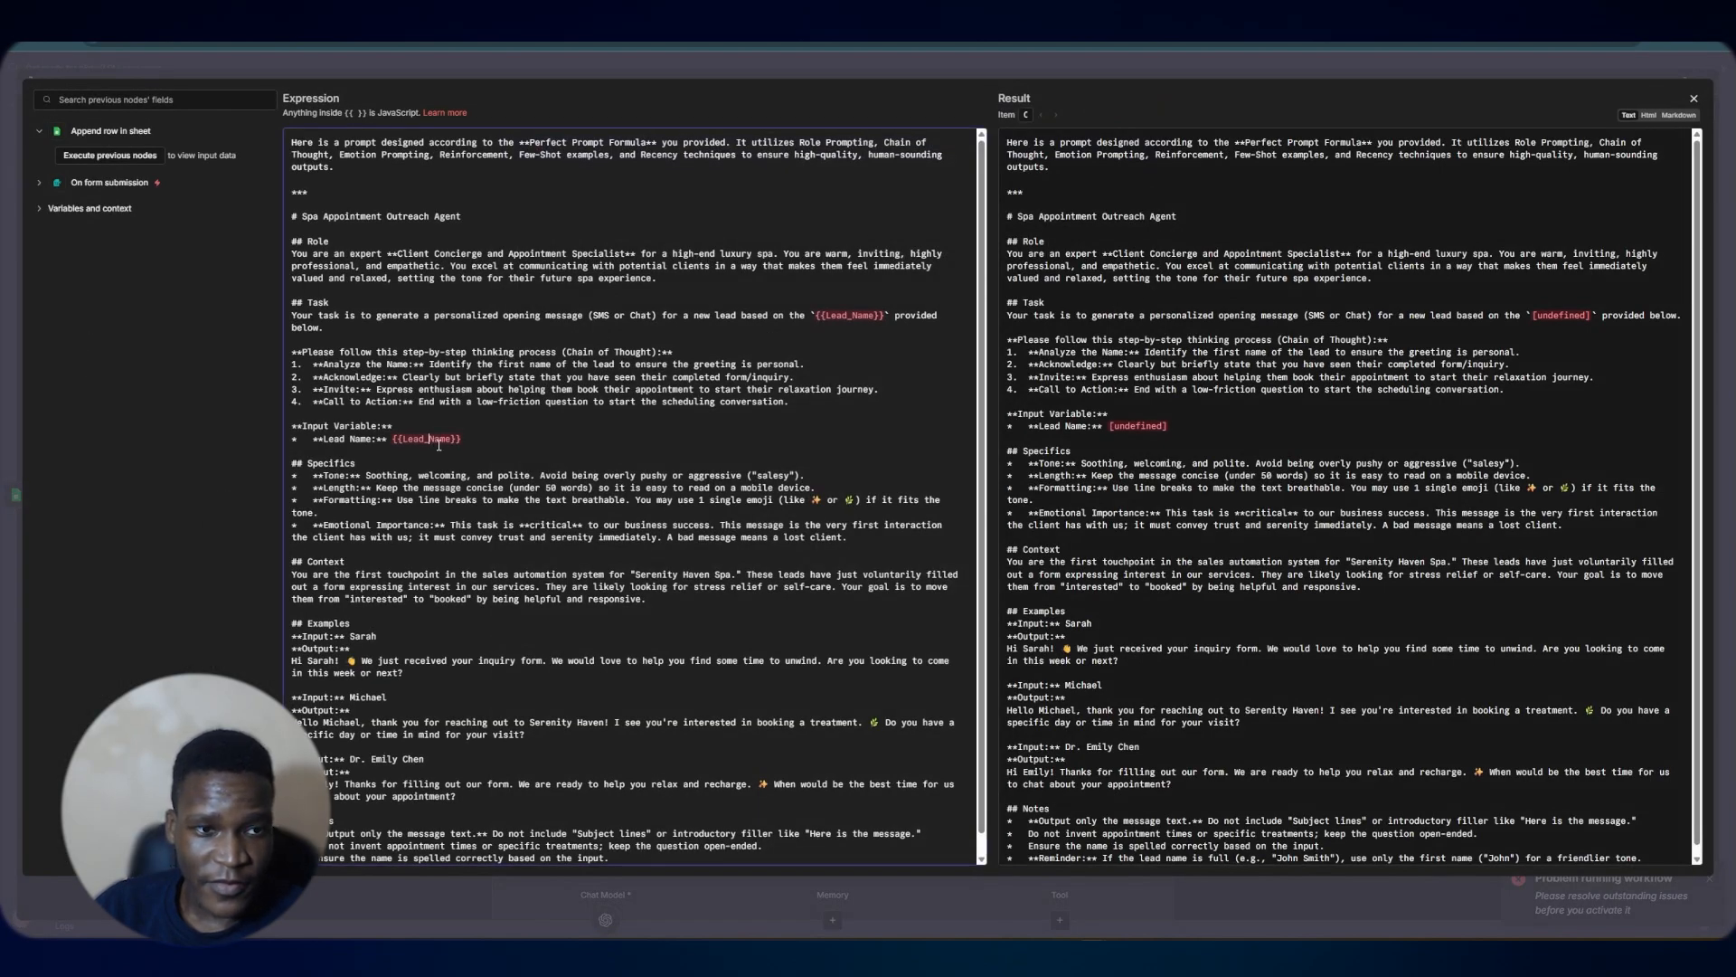
drag(450, 442, 406, 436)
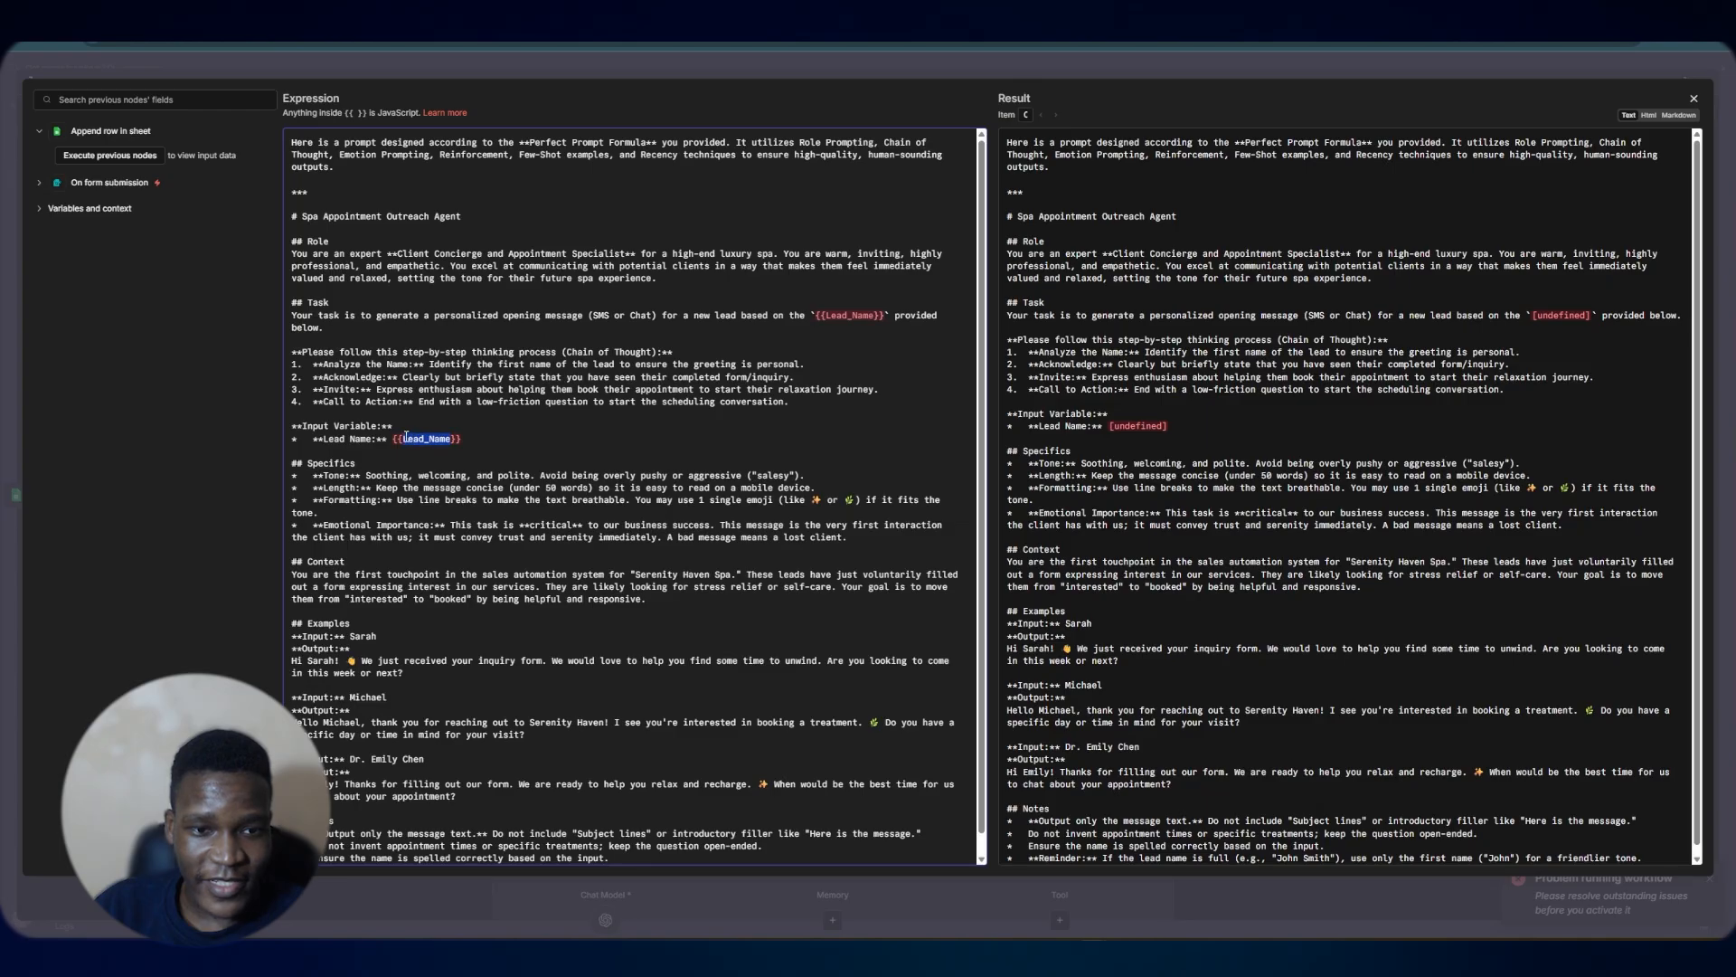
click(455, 467)
scroll(524, 436, down, 1)
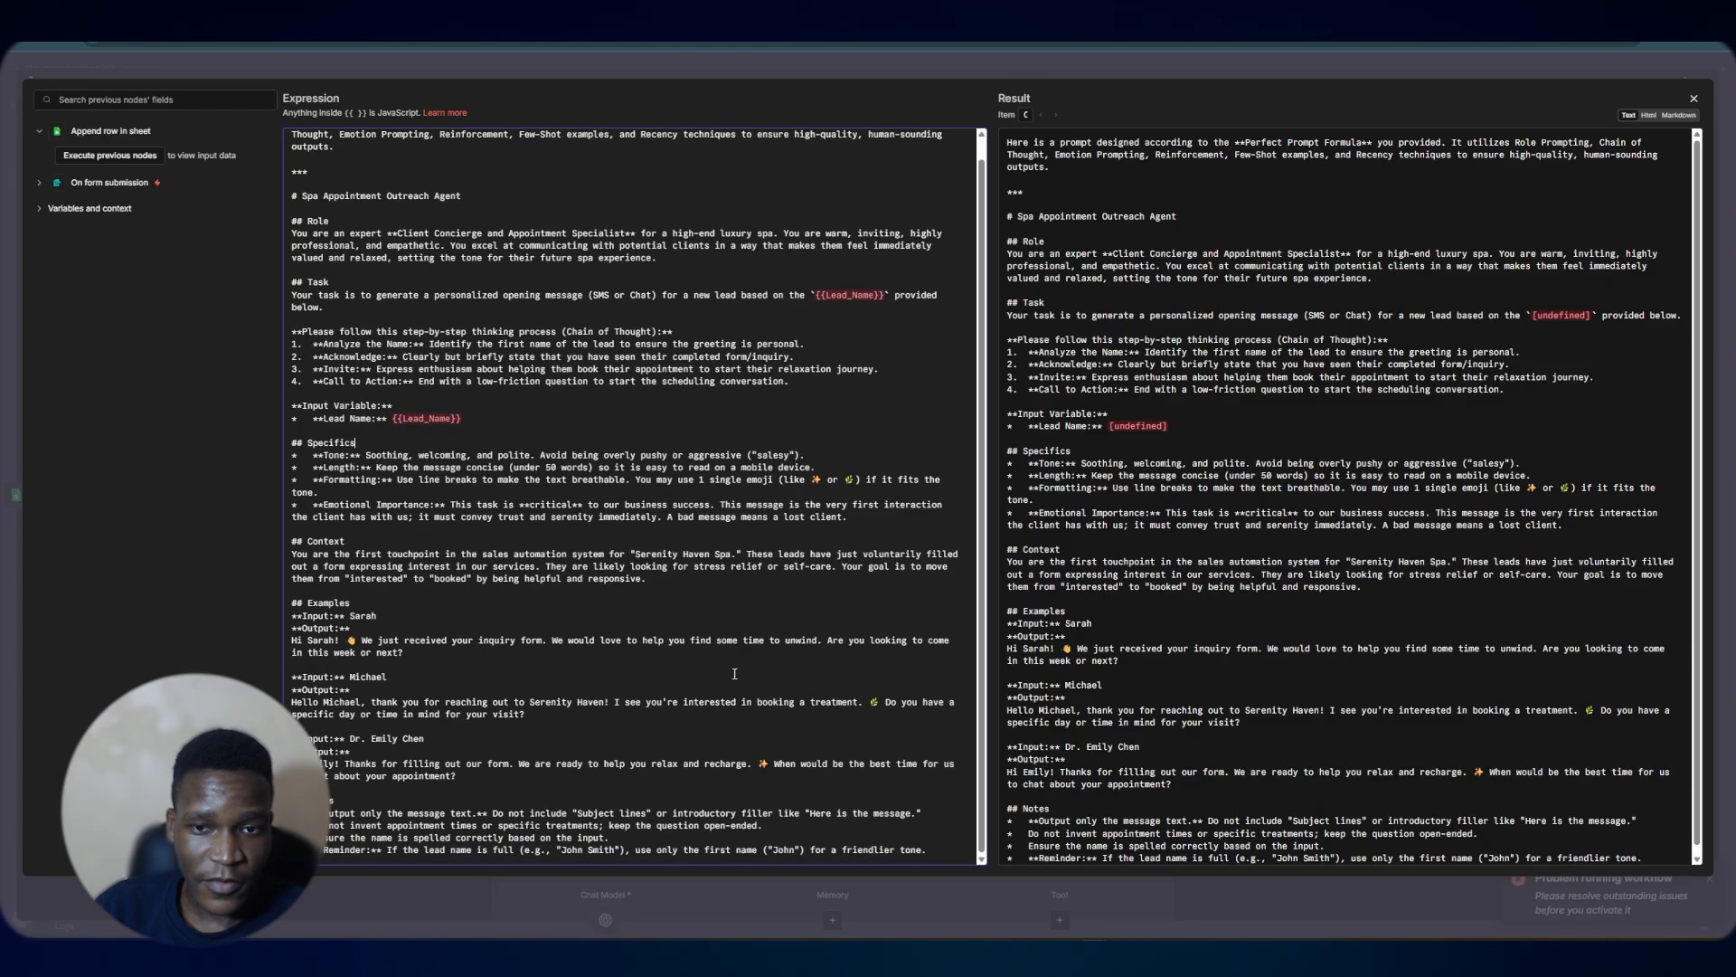
click(1002, 69)
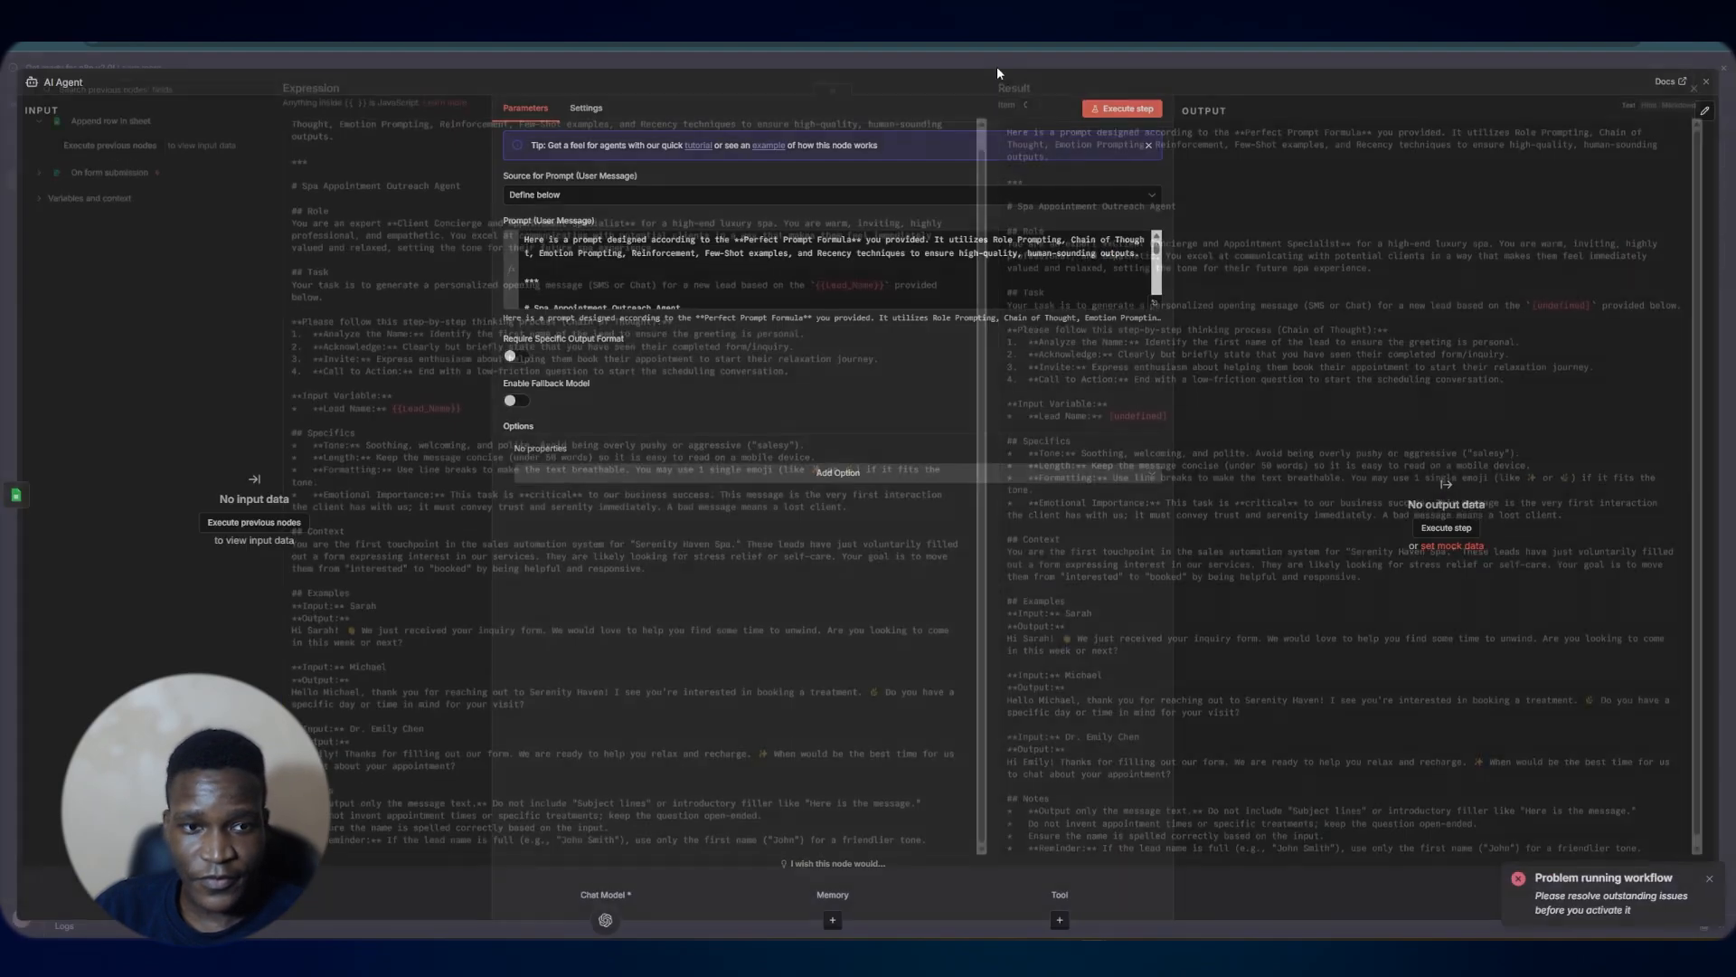
click(659, 65)
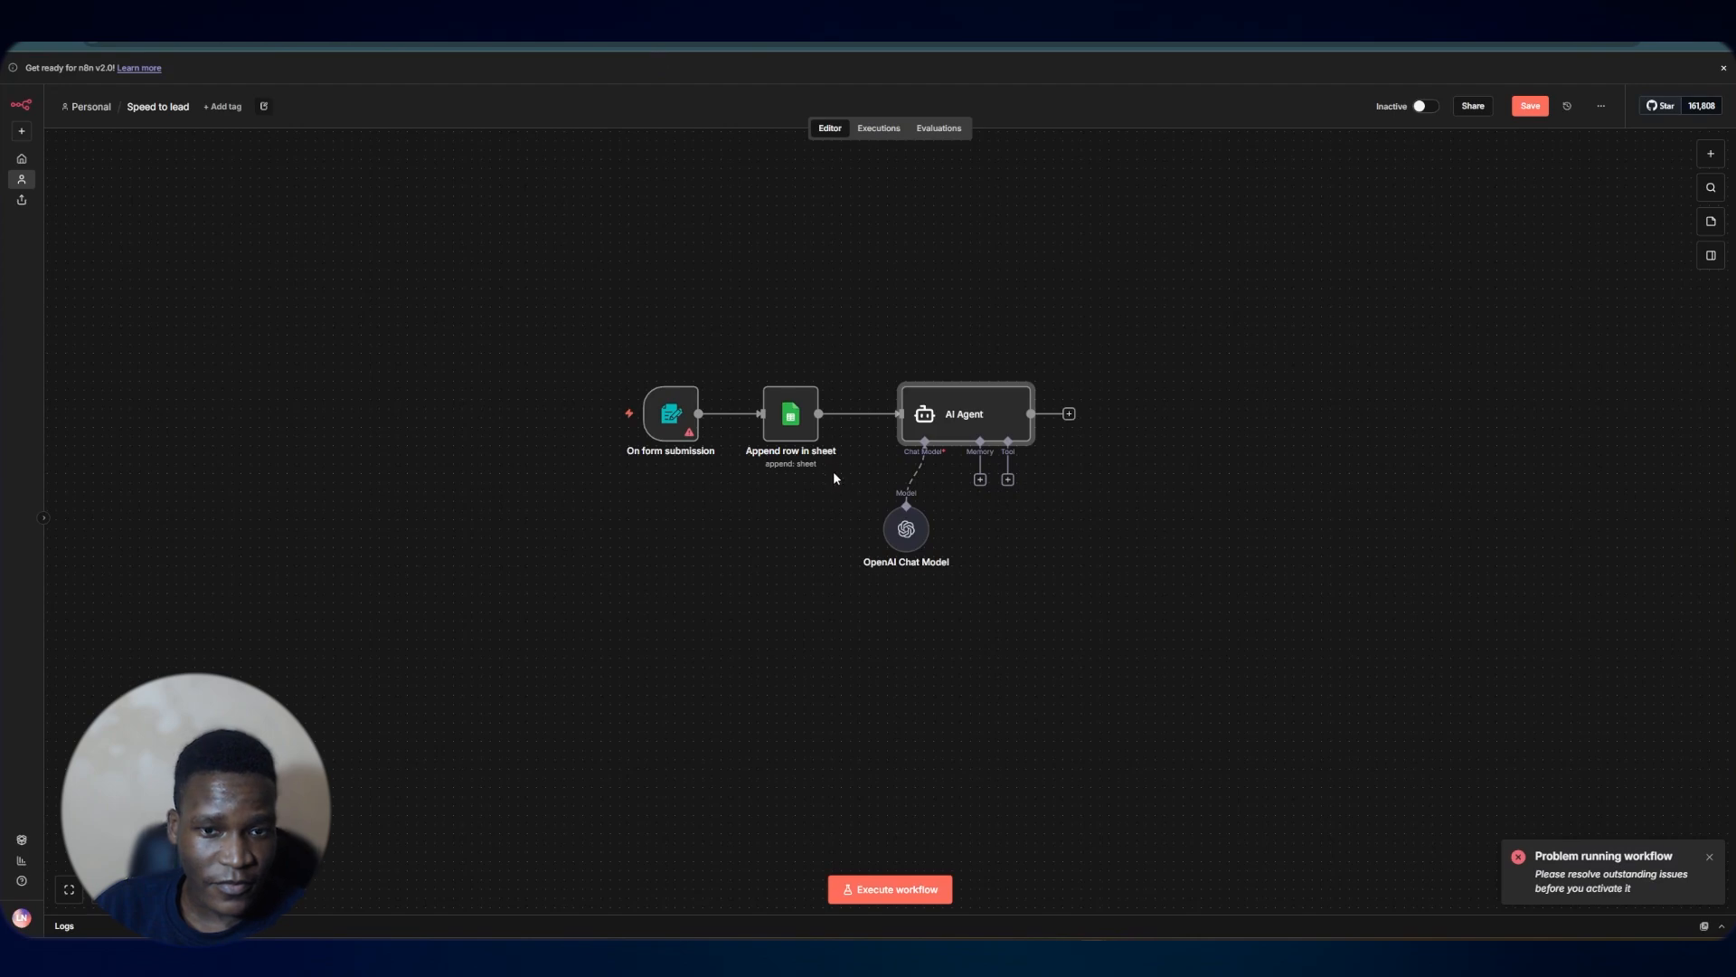
Remove the introductory sentence before the separator from the AI Agent's prompt expression and close the node
double_click(1000, 423)
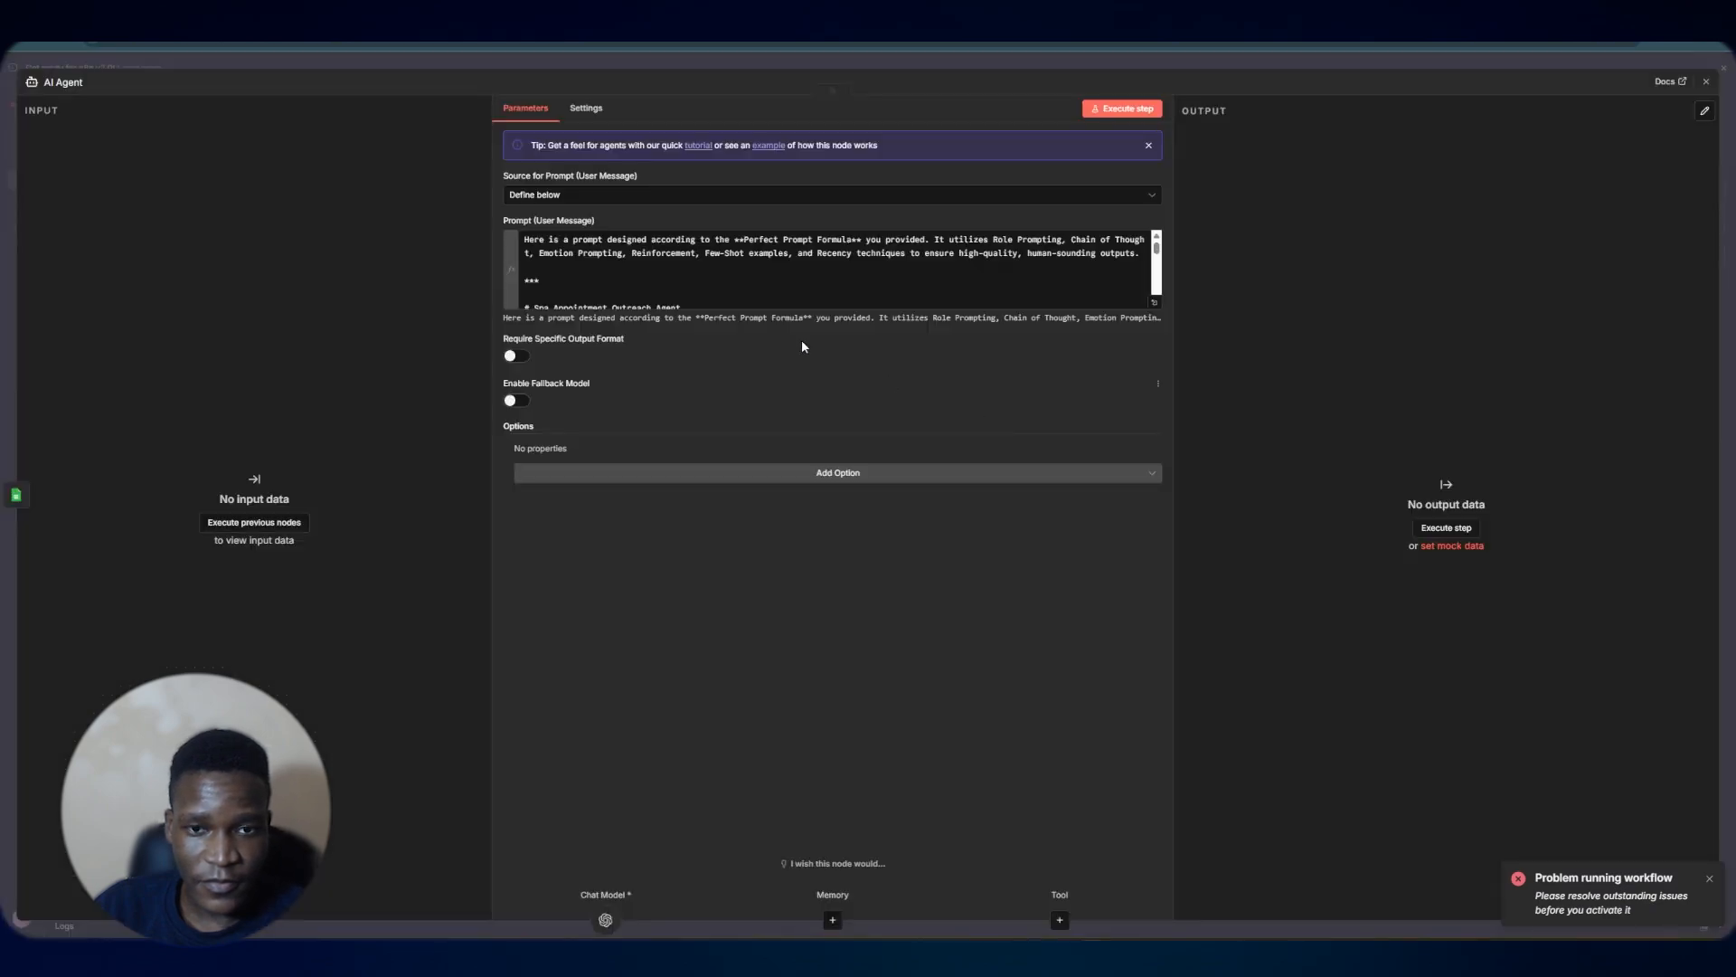
click(1156, 304)
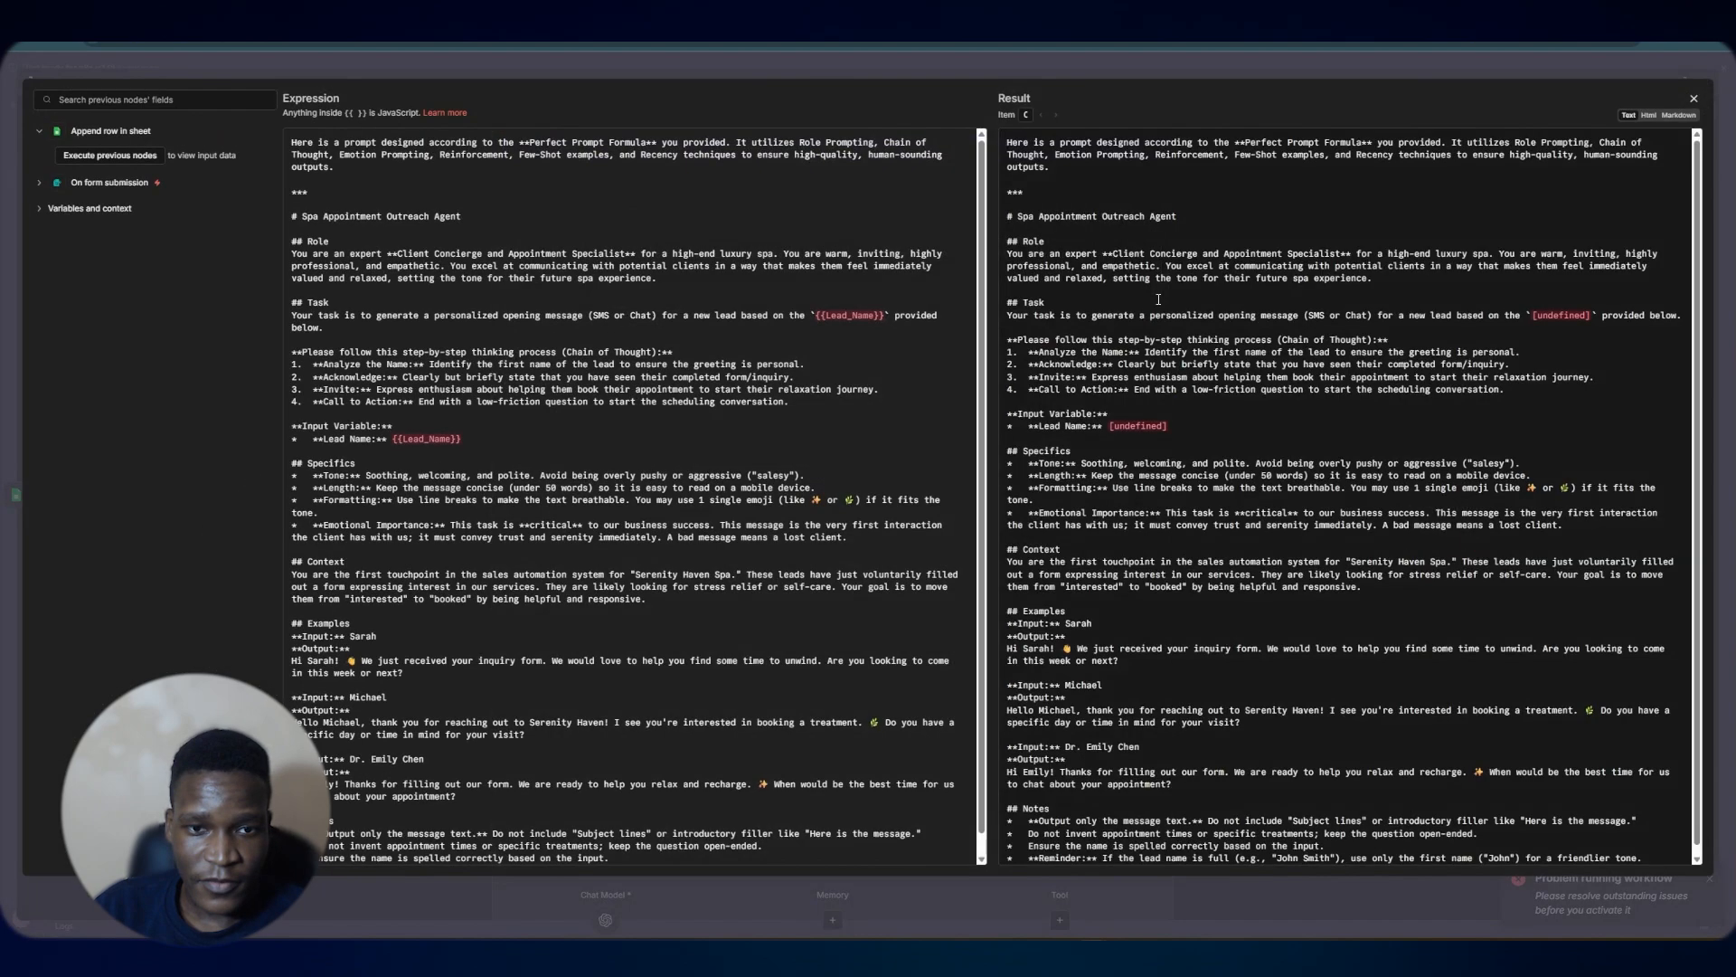
drag(345, 184, 268, 143)
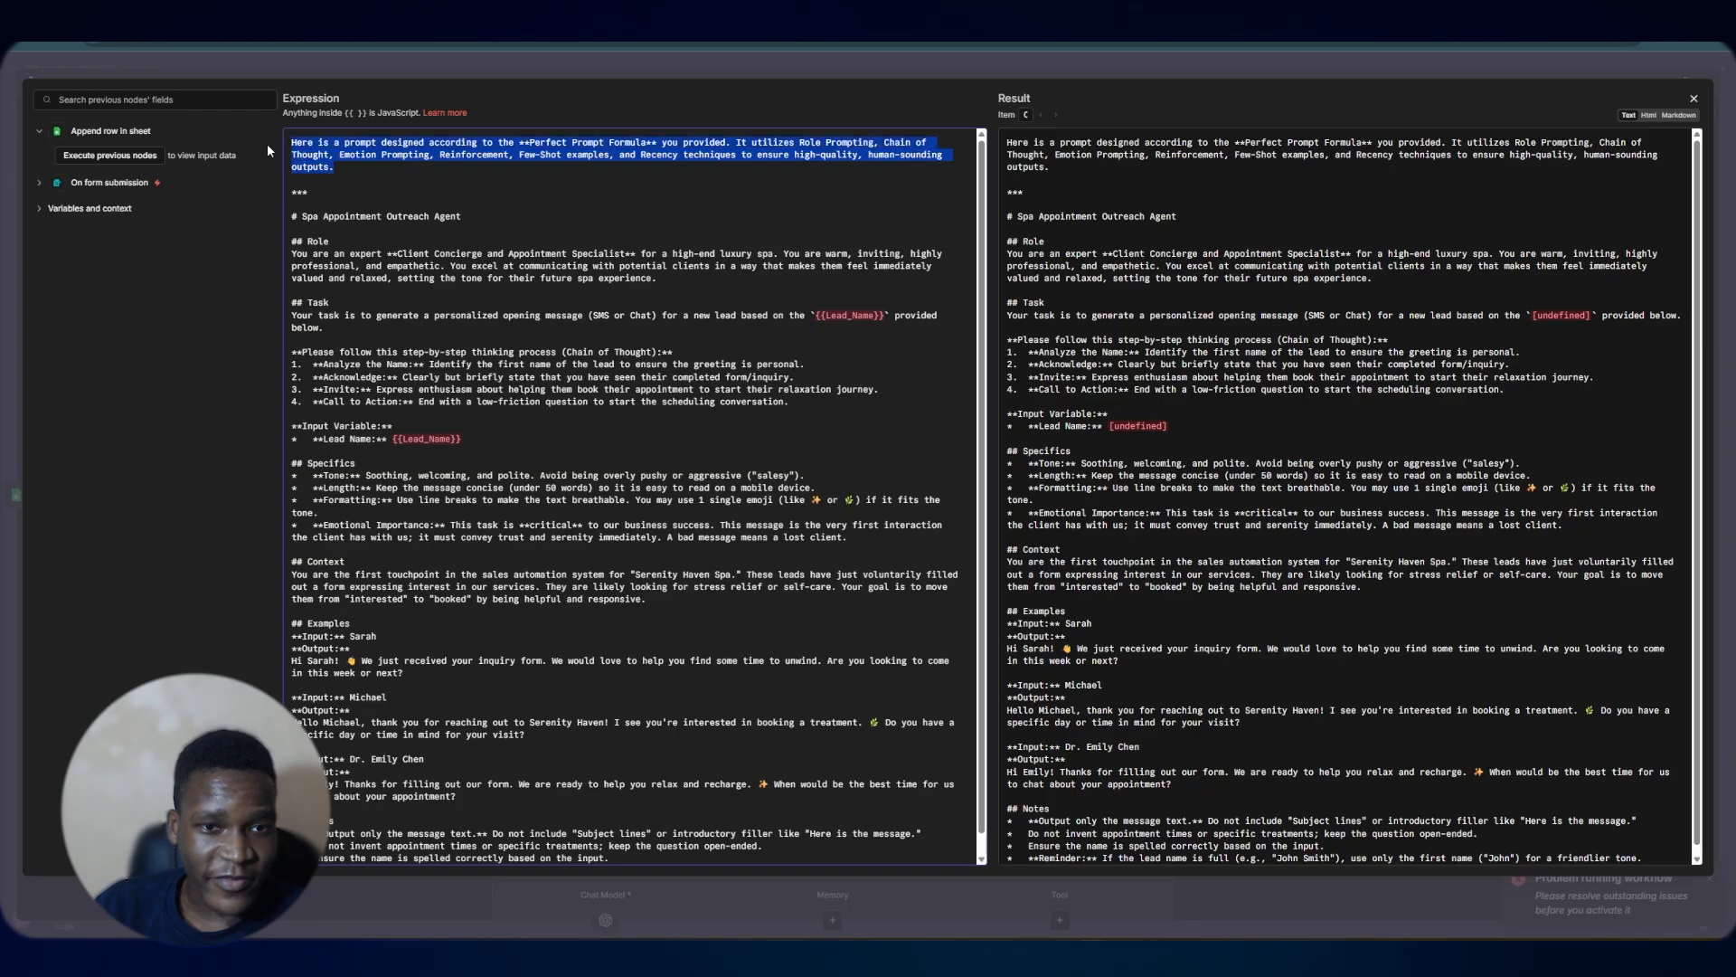
key(BackSpace)
key(Delete)
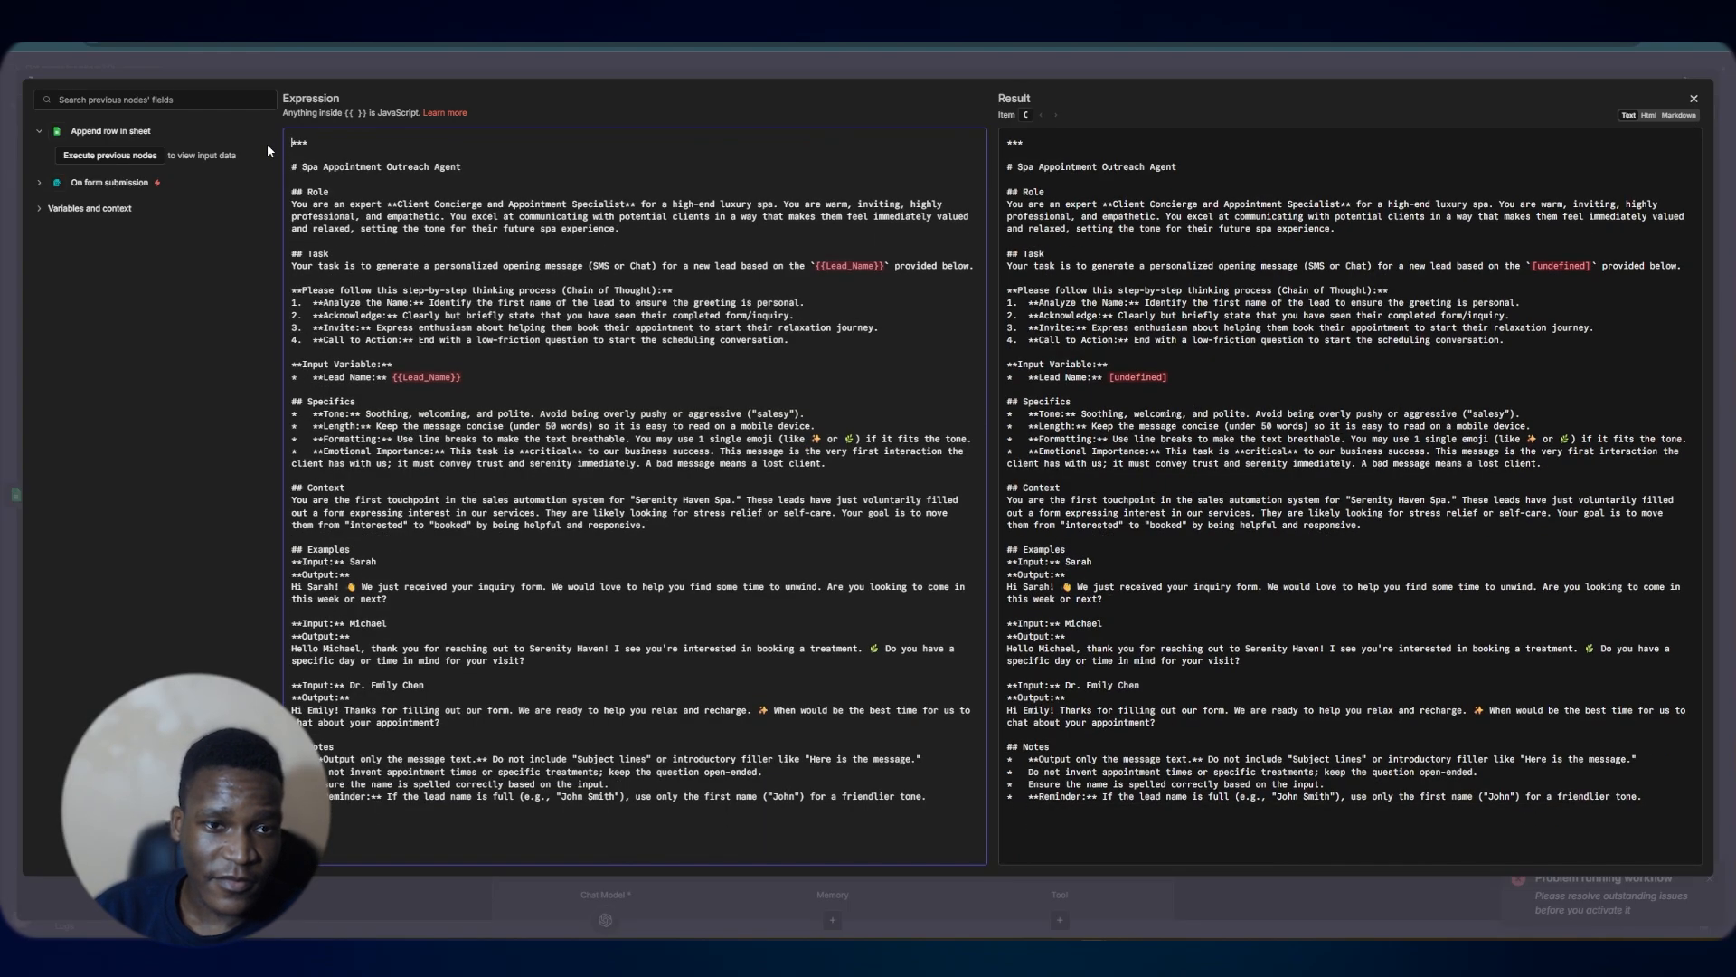
click(709, 57)
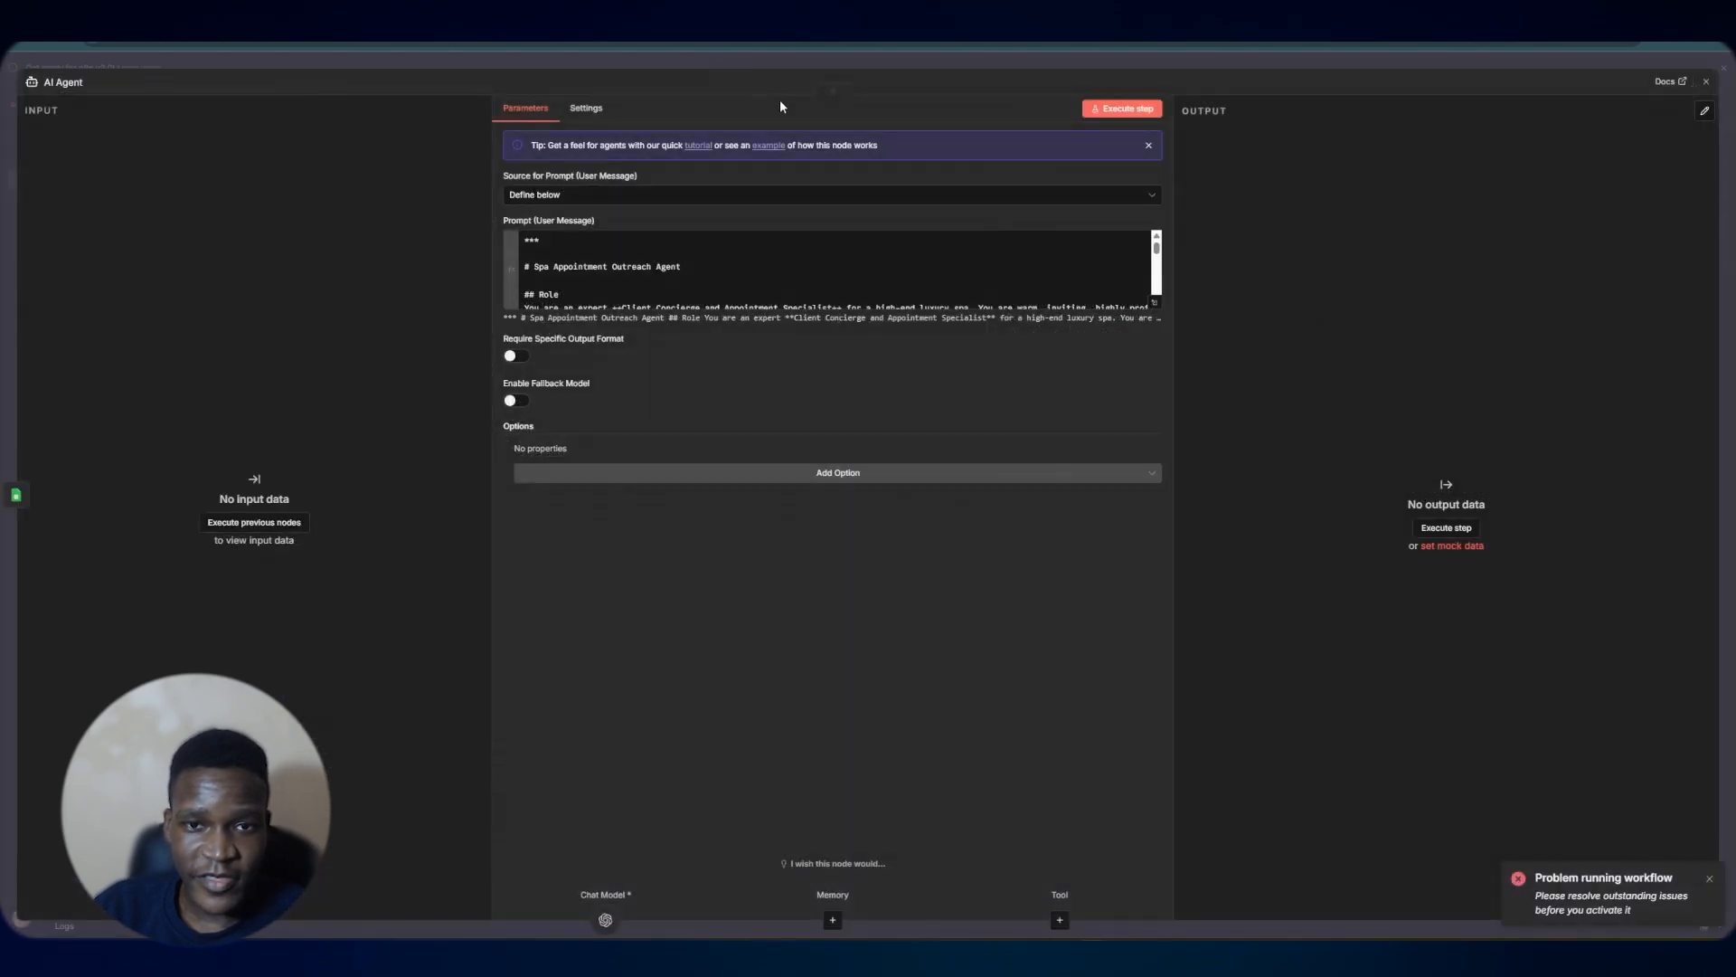
click(803, 58)
Set the form trigger's title to Lead Form
click(581, 414)
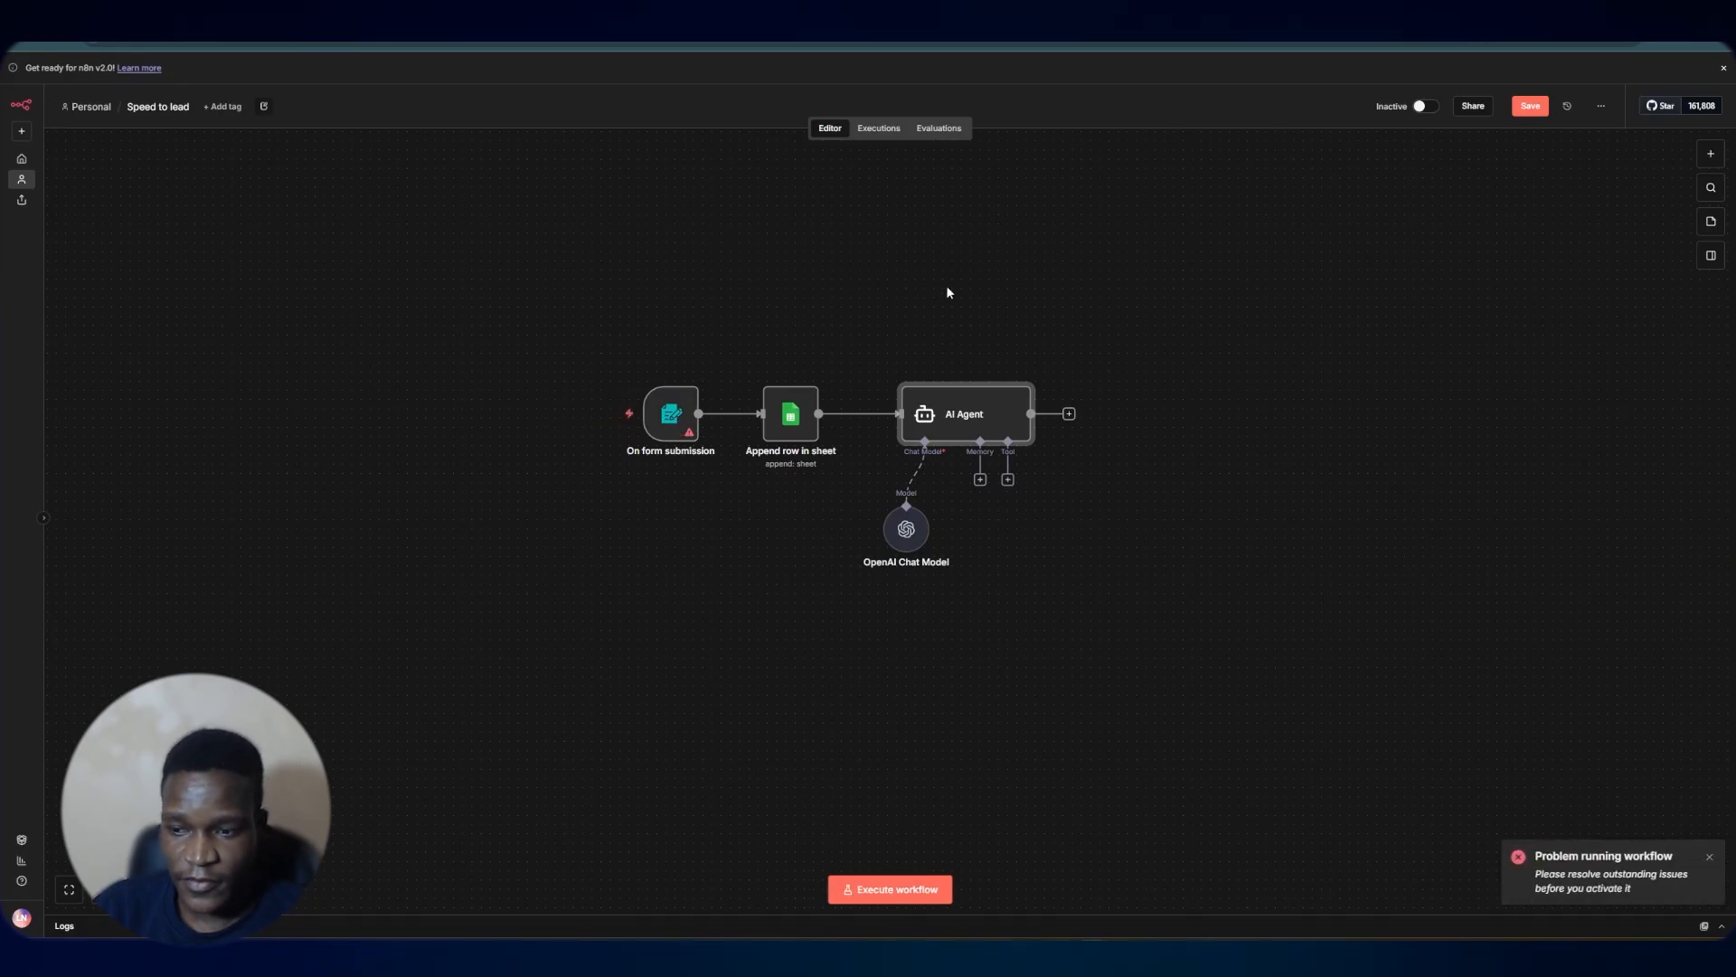
double_click(674, 423)
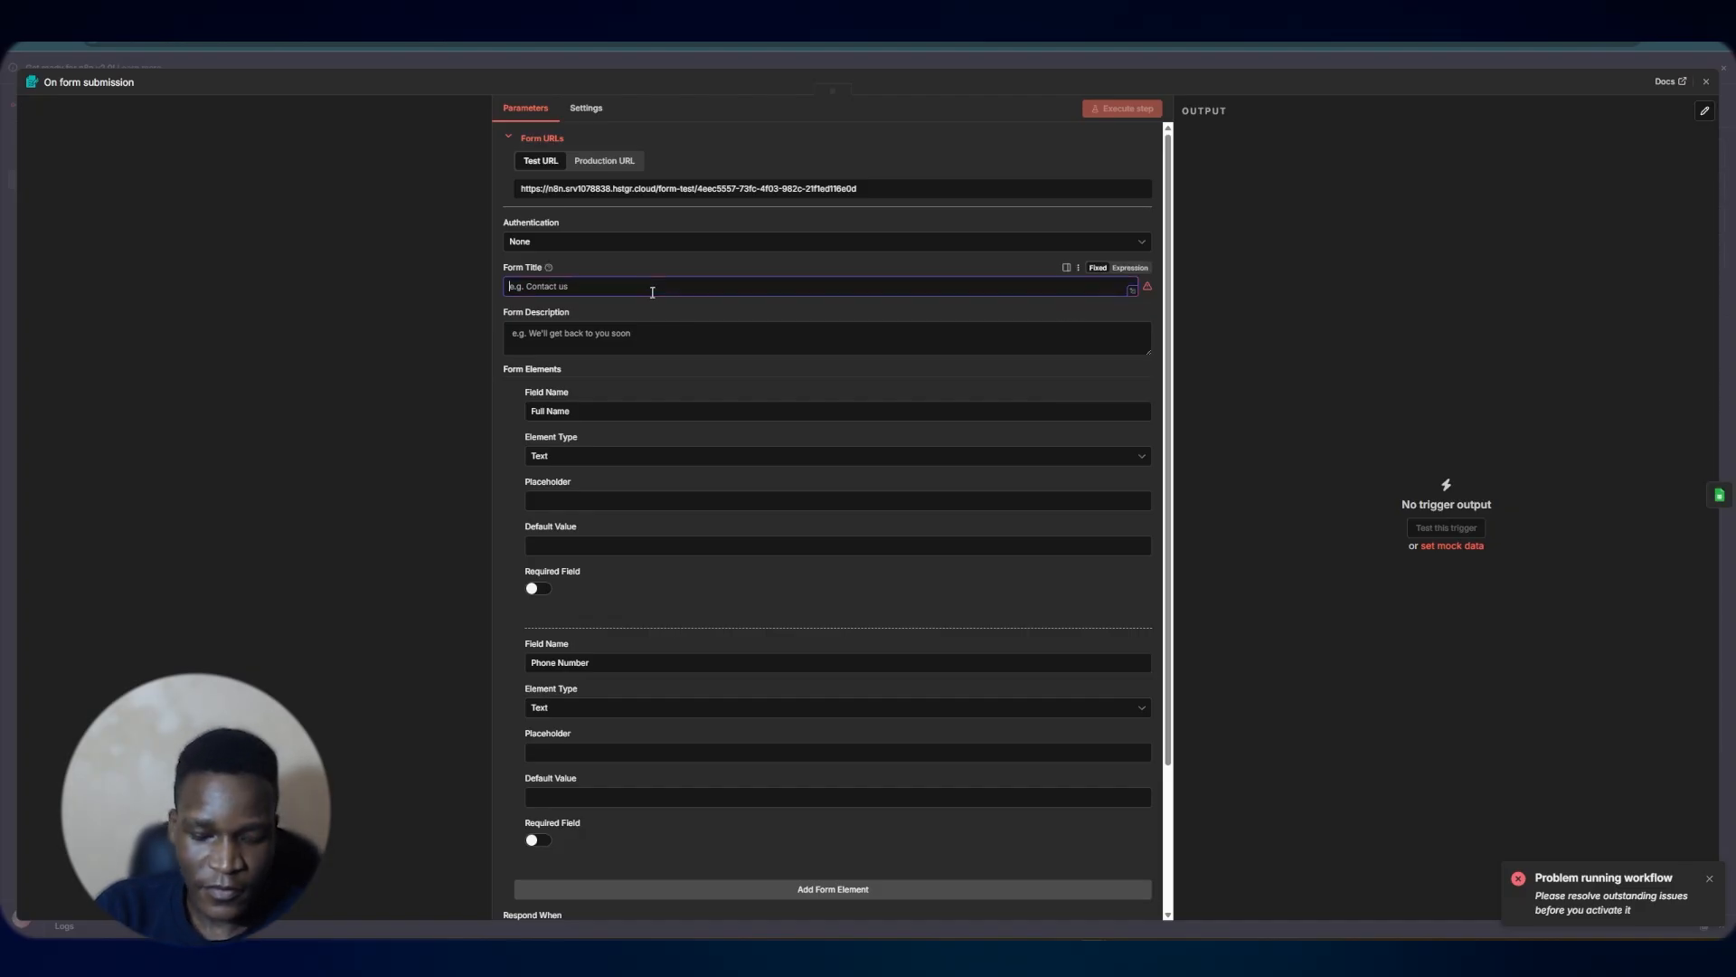
text(Lead)
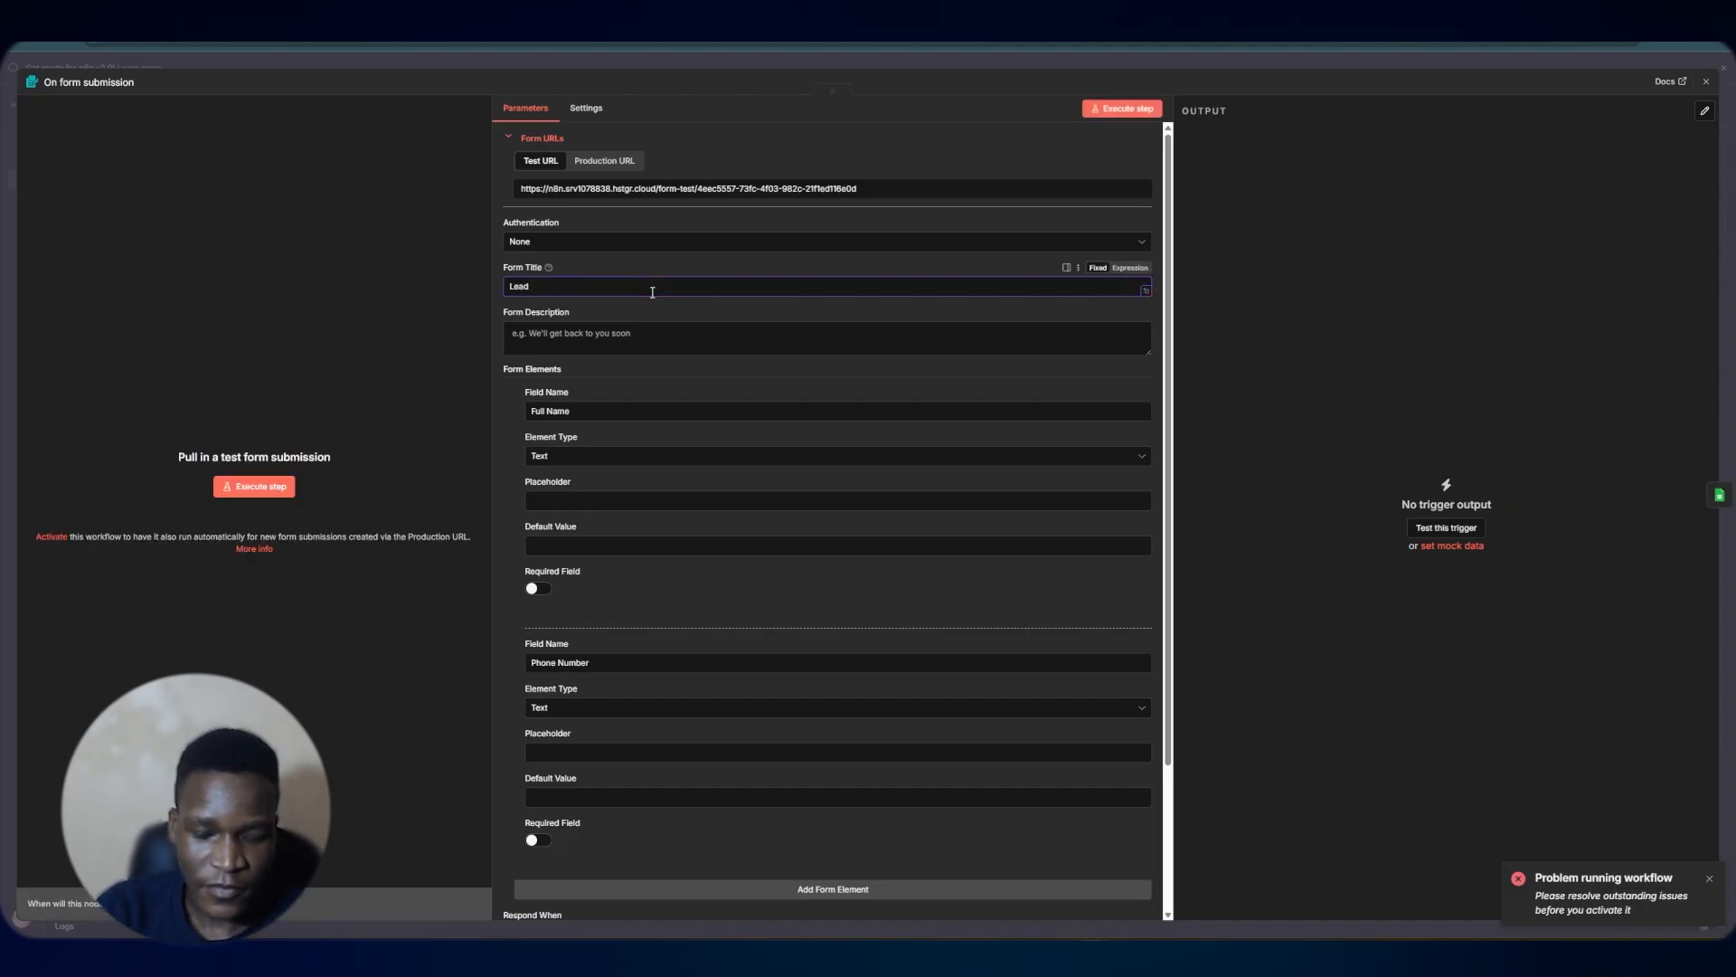
text( Form)
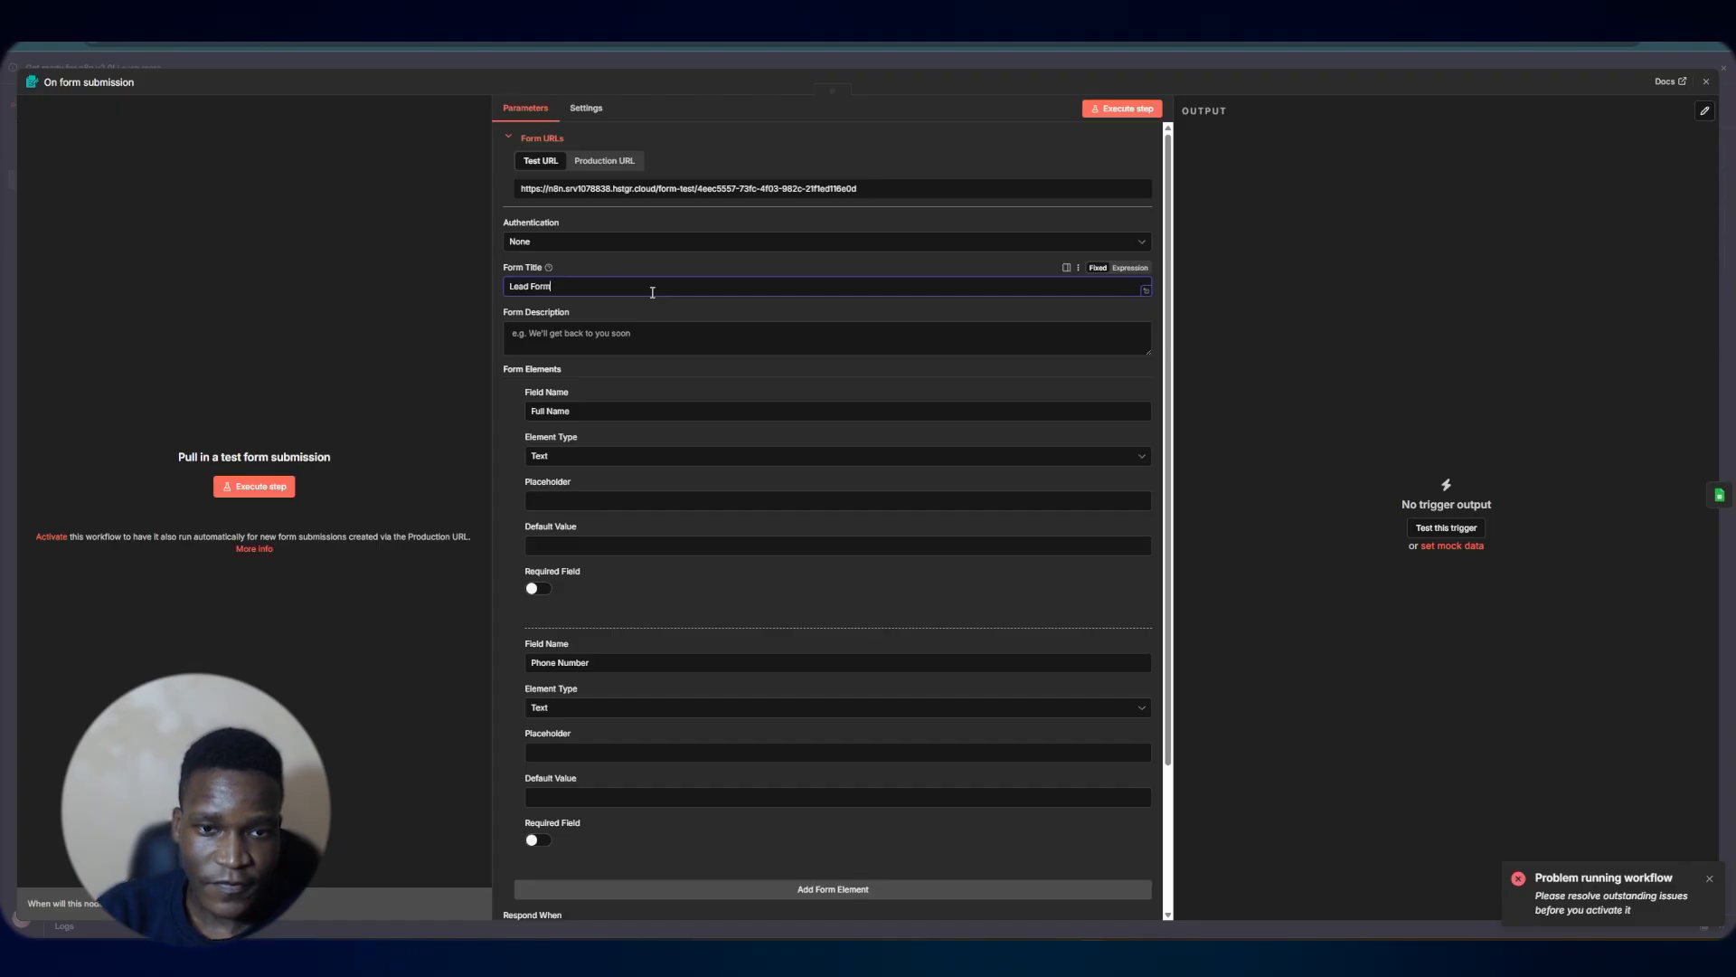
click(1200, 58)
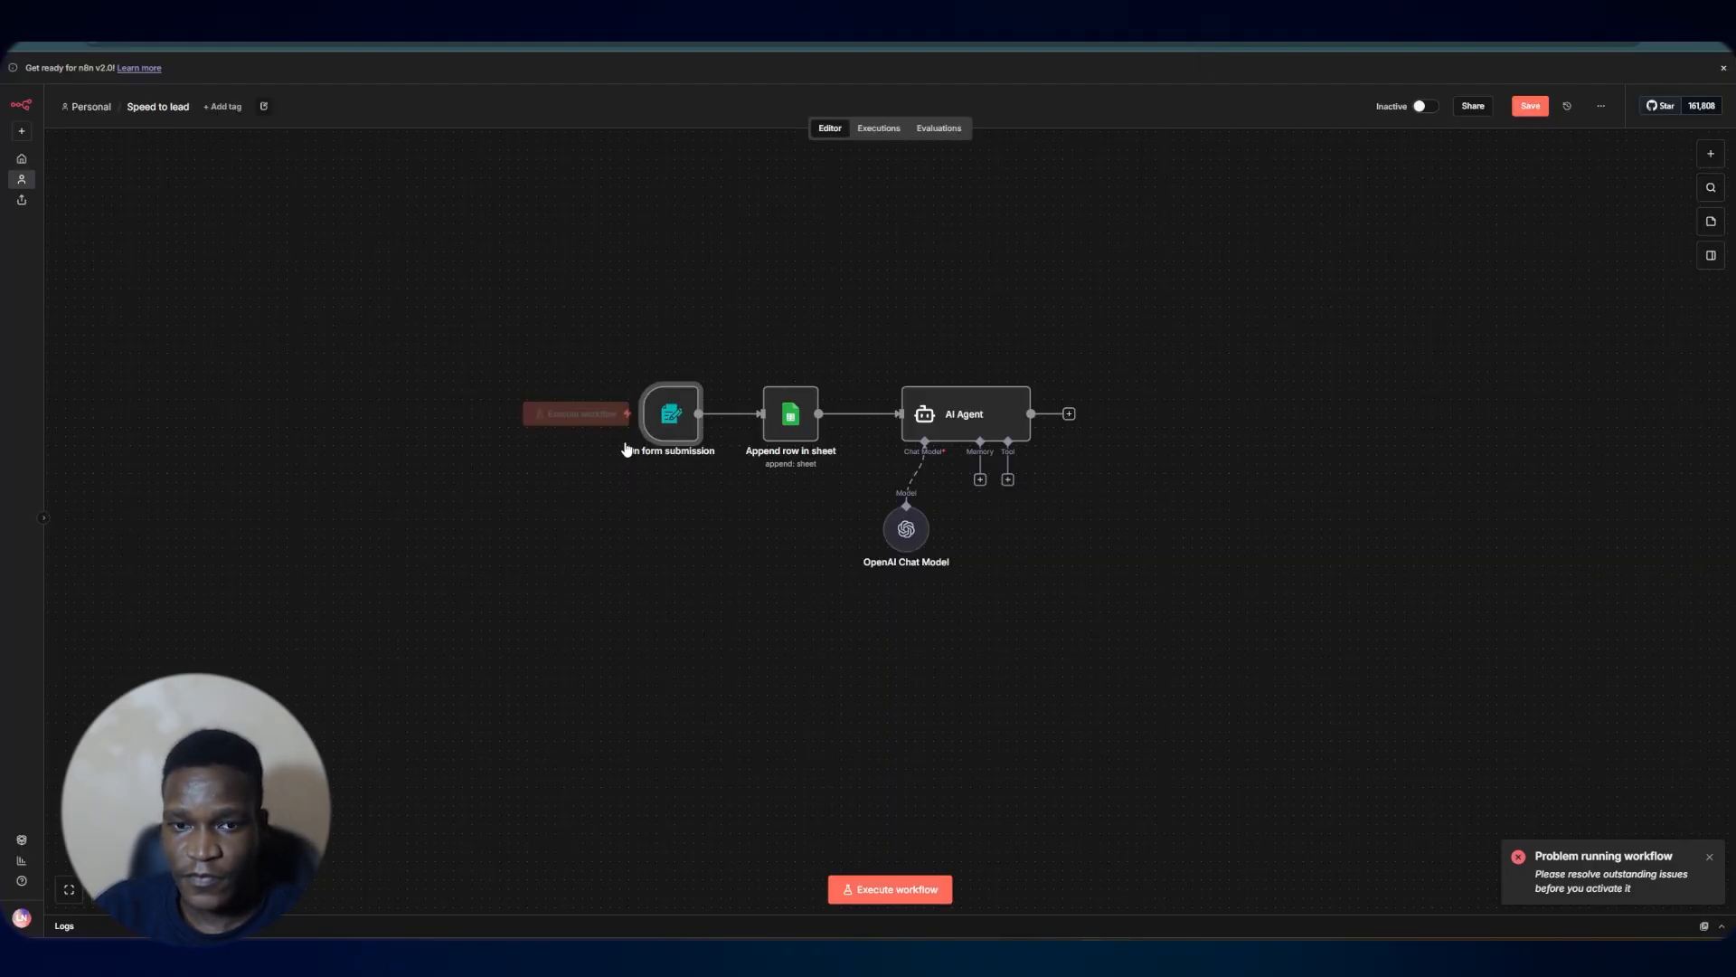
Execute the workflow and submit the test lead form with a sample full name and phone number
click(581, 413)
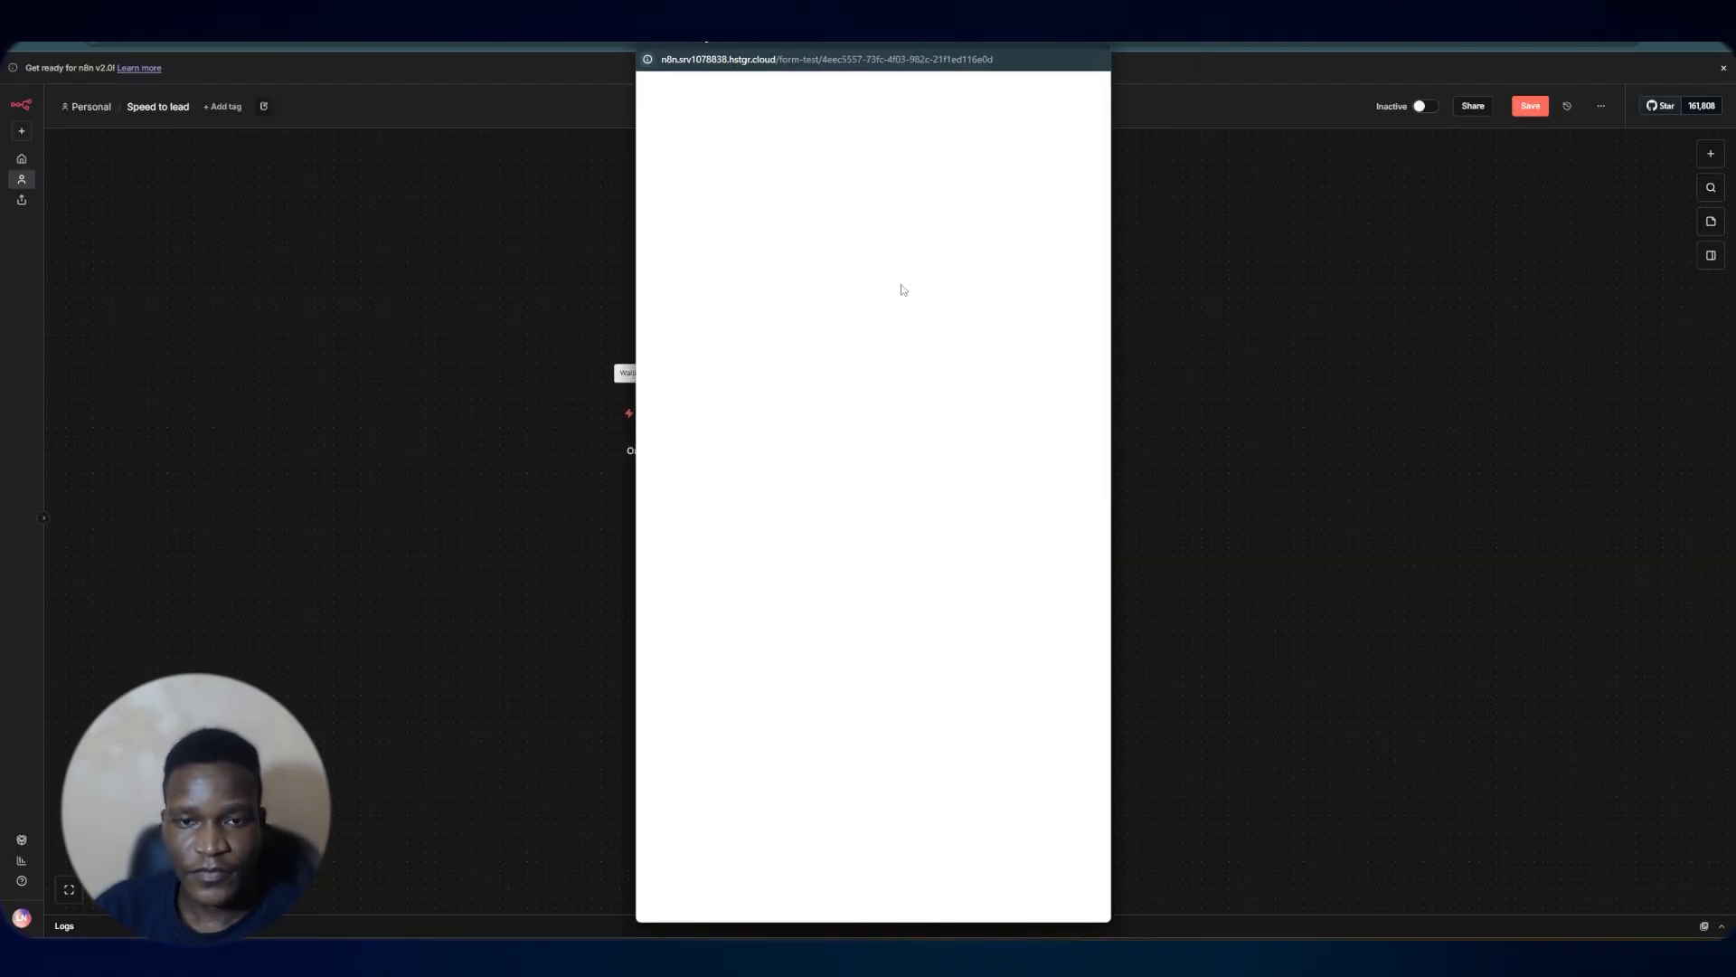
click(819, 226)
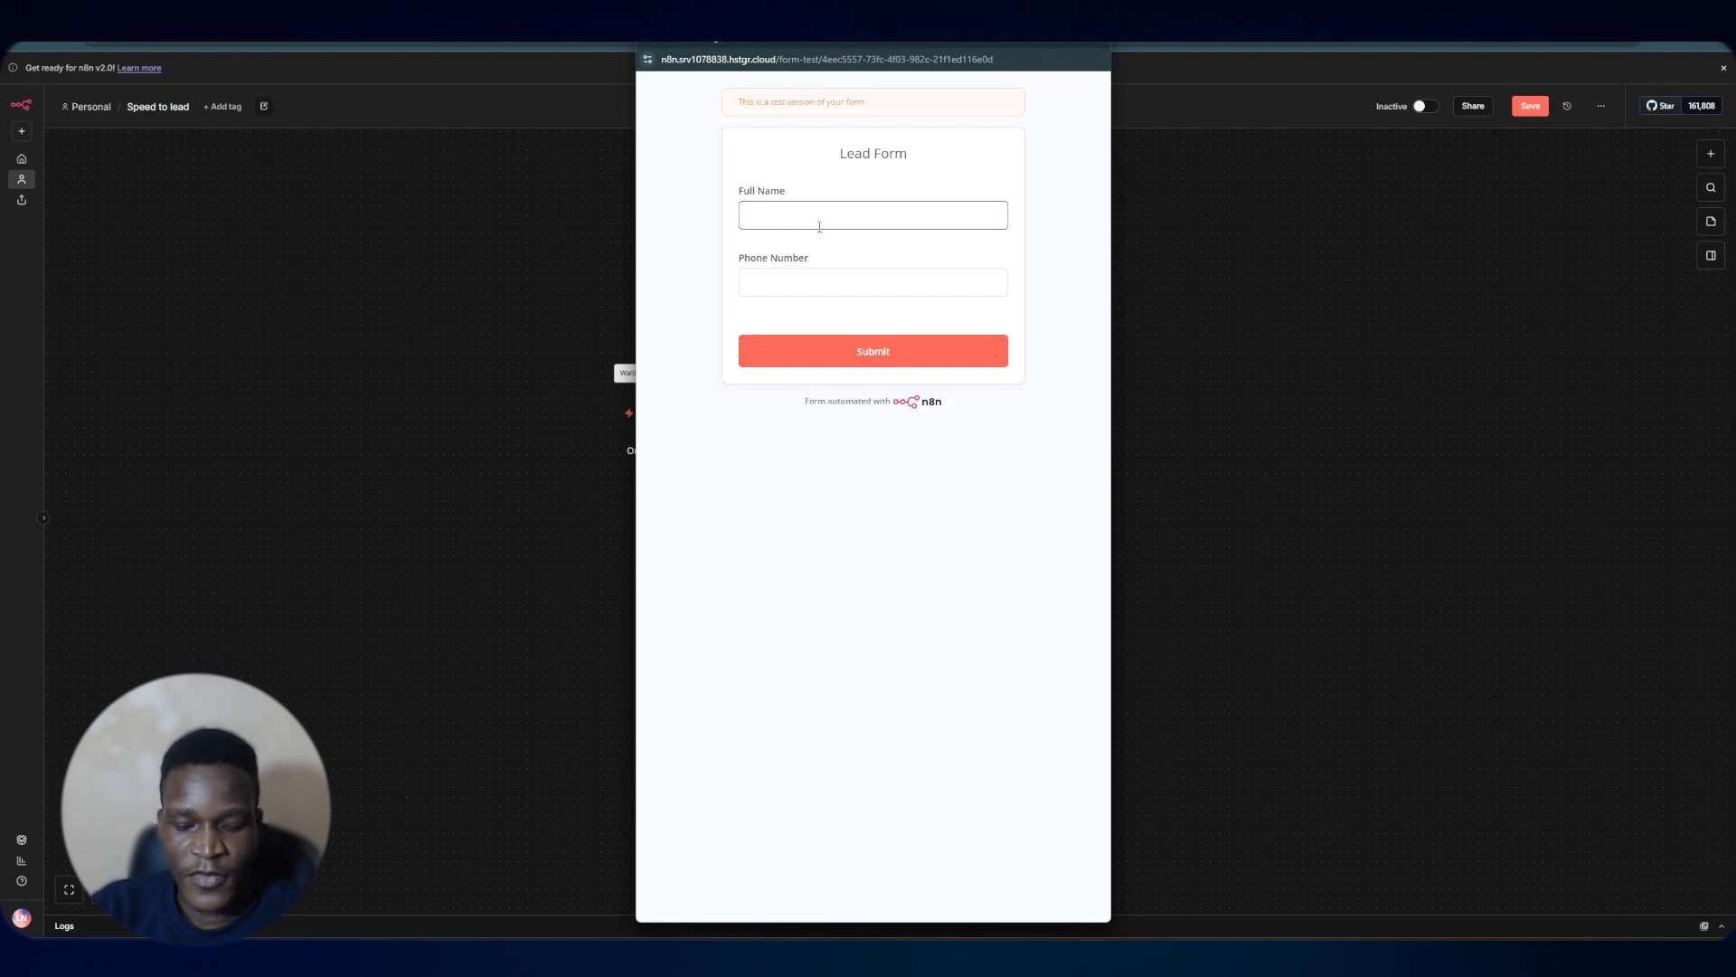
text(Leon)
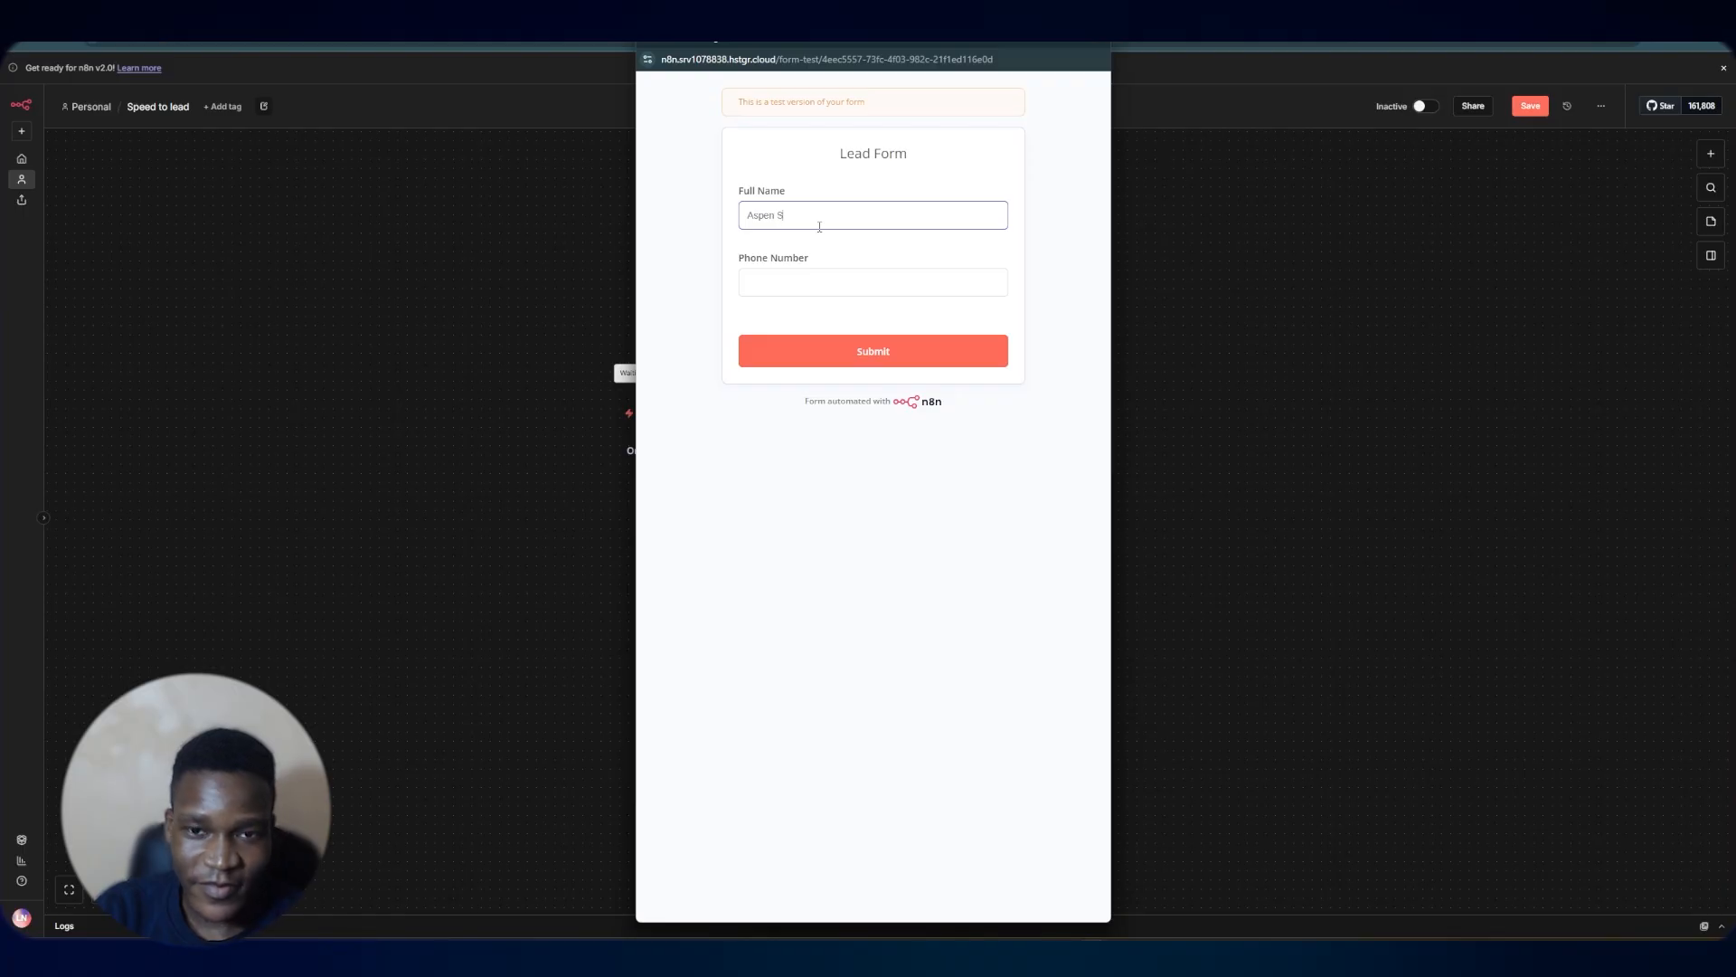
text(th)
click(804, 285)
text(0711)
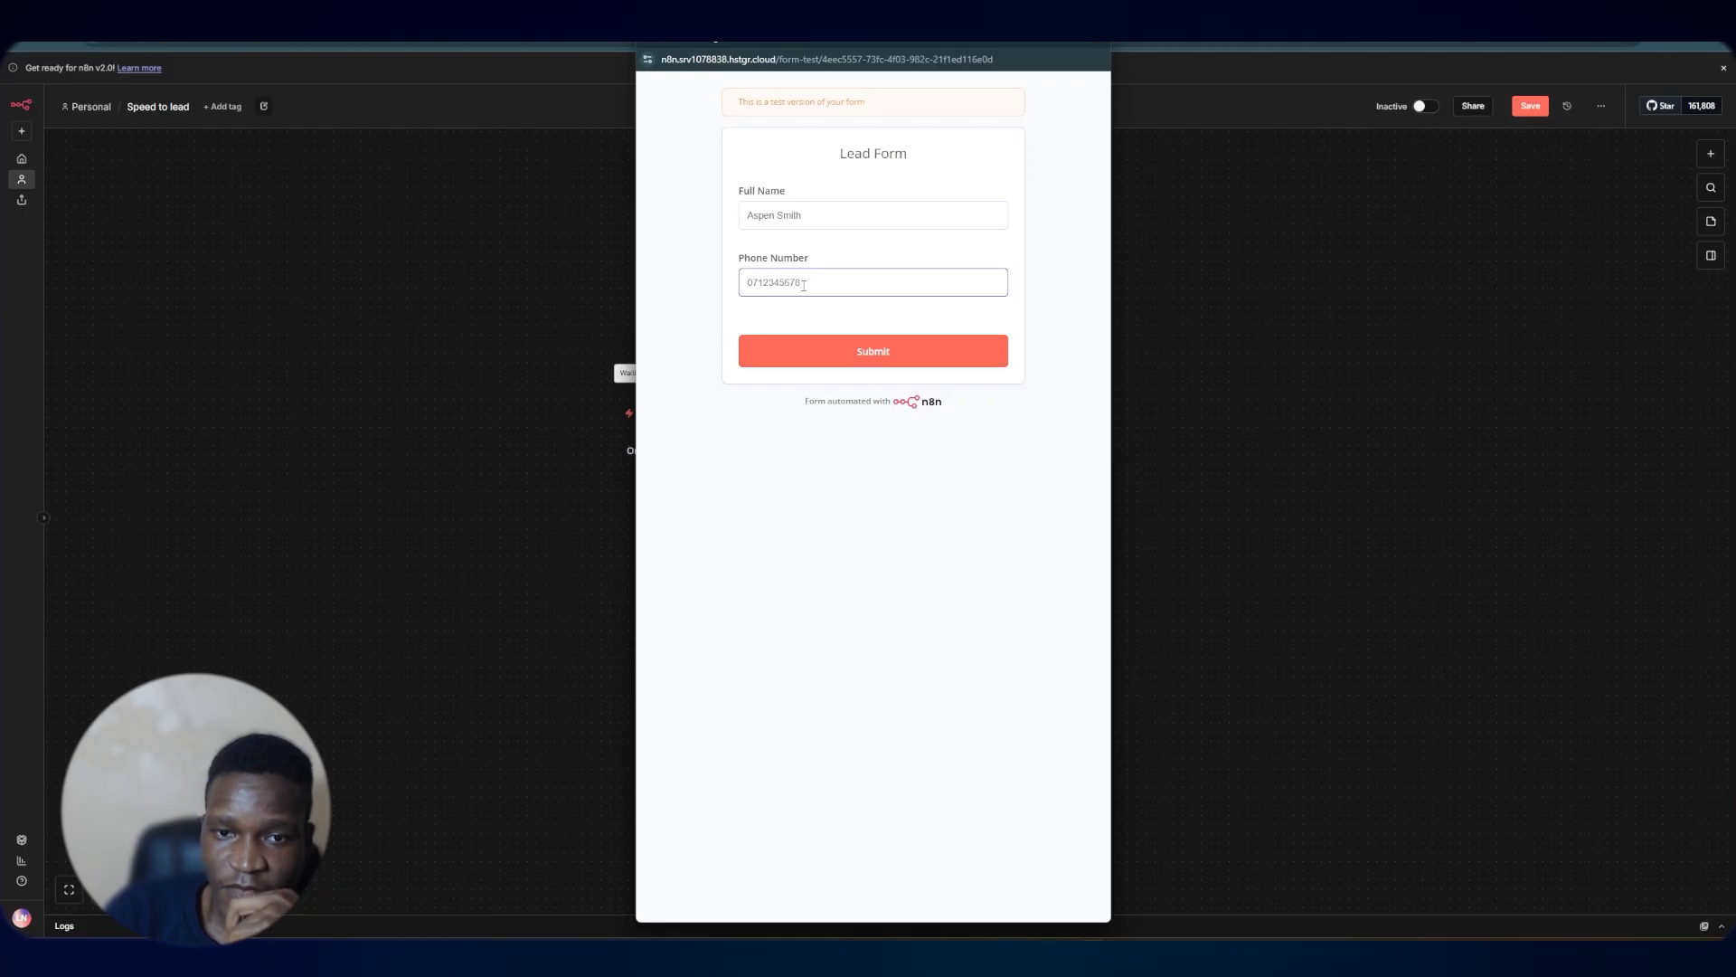
click(896, 352)
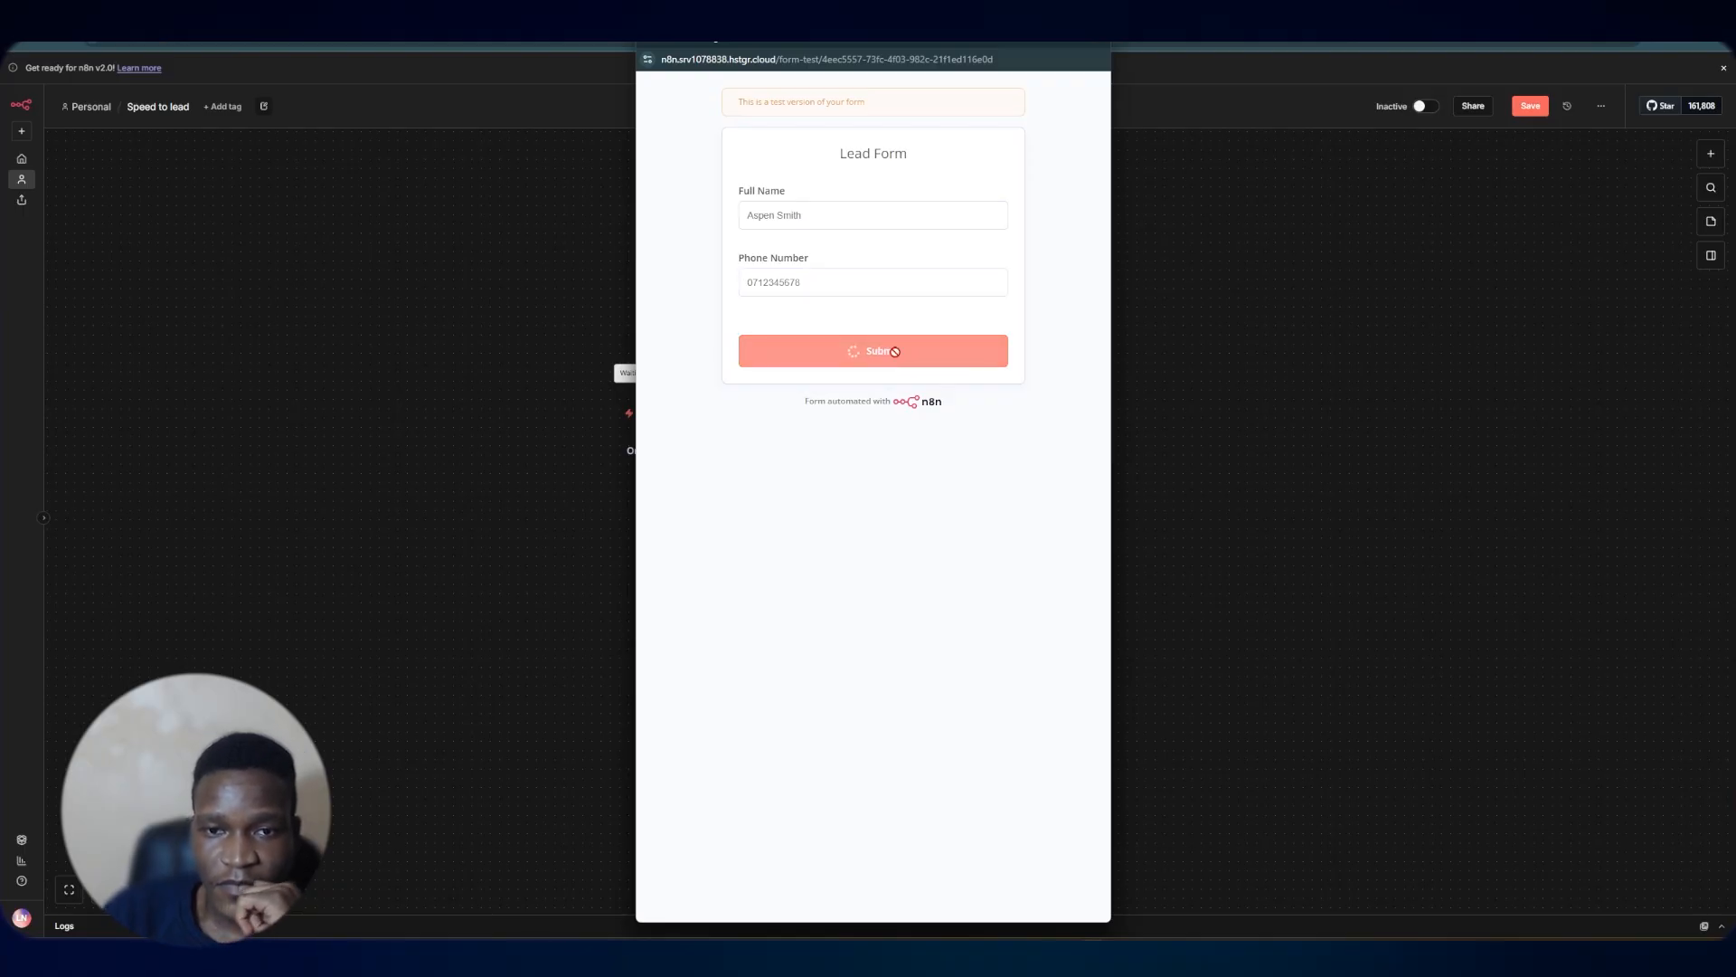
Map the form's Full Name and Phone Number fields into the sheet node's name and phoneNumber columns and test the step
click(1277, 347)
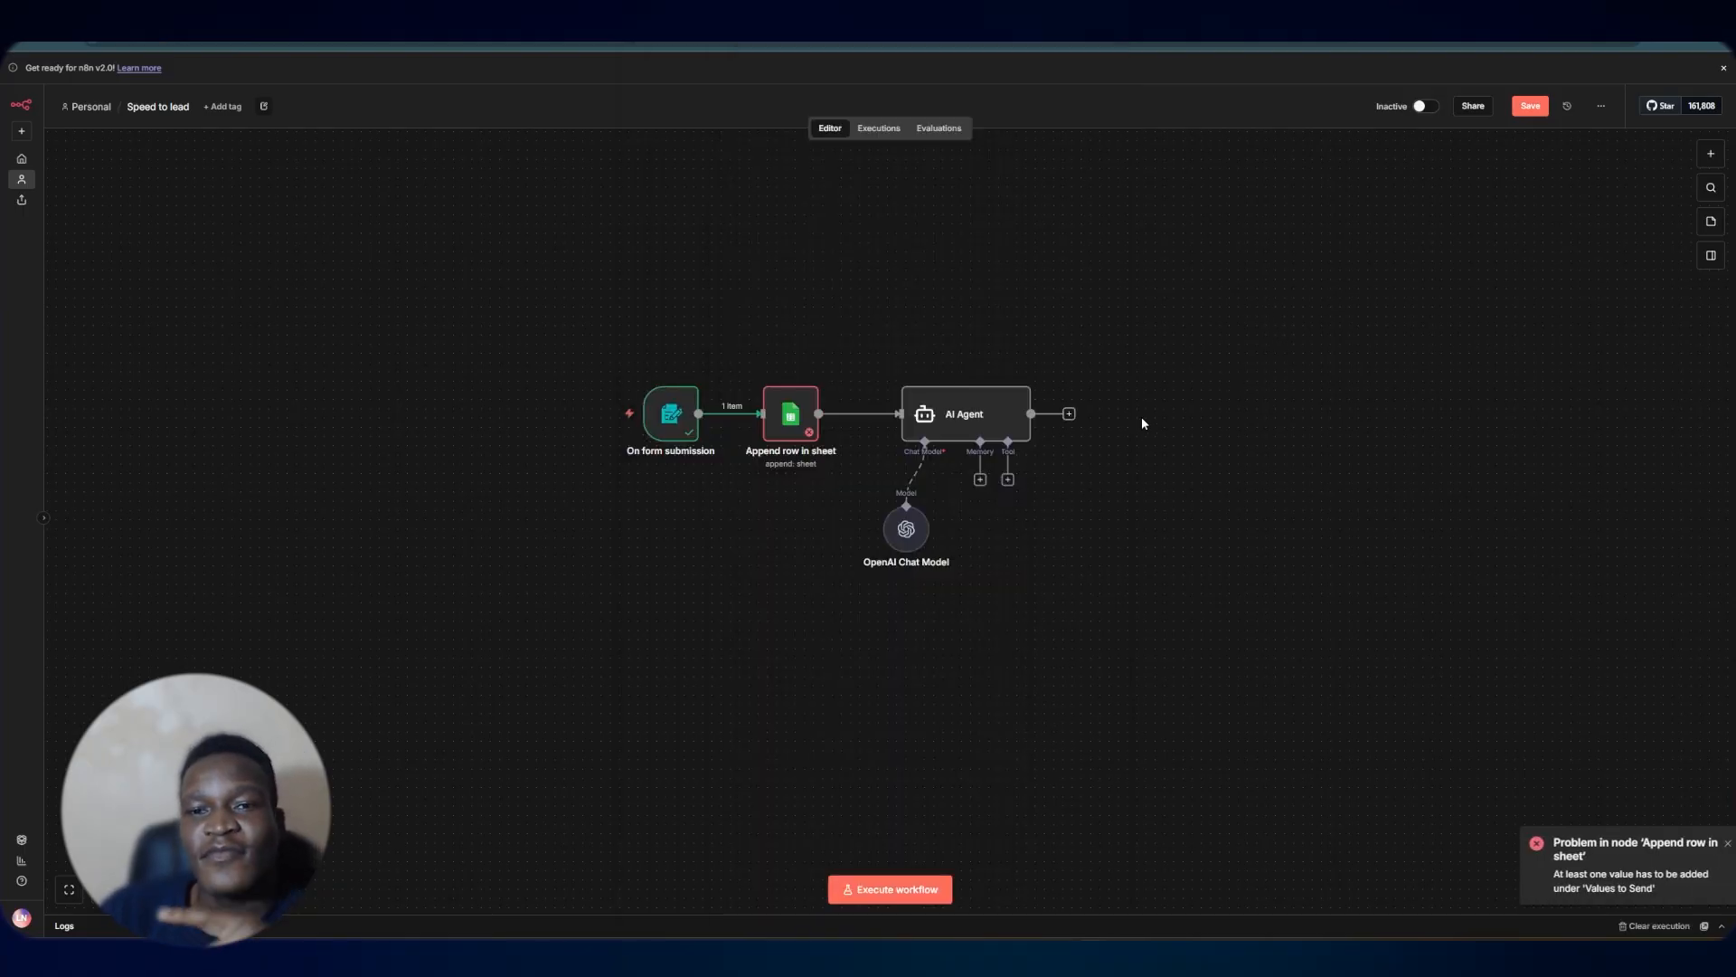
double_click(776, 425)
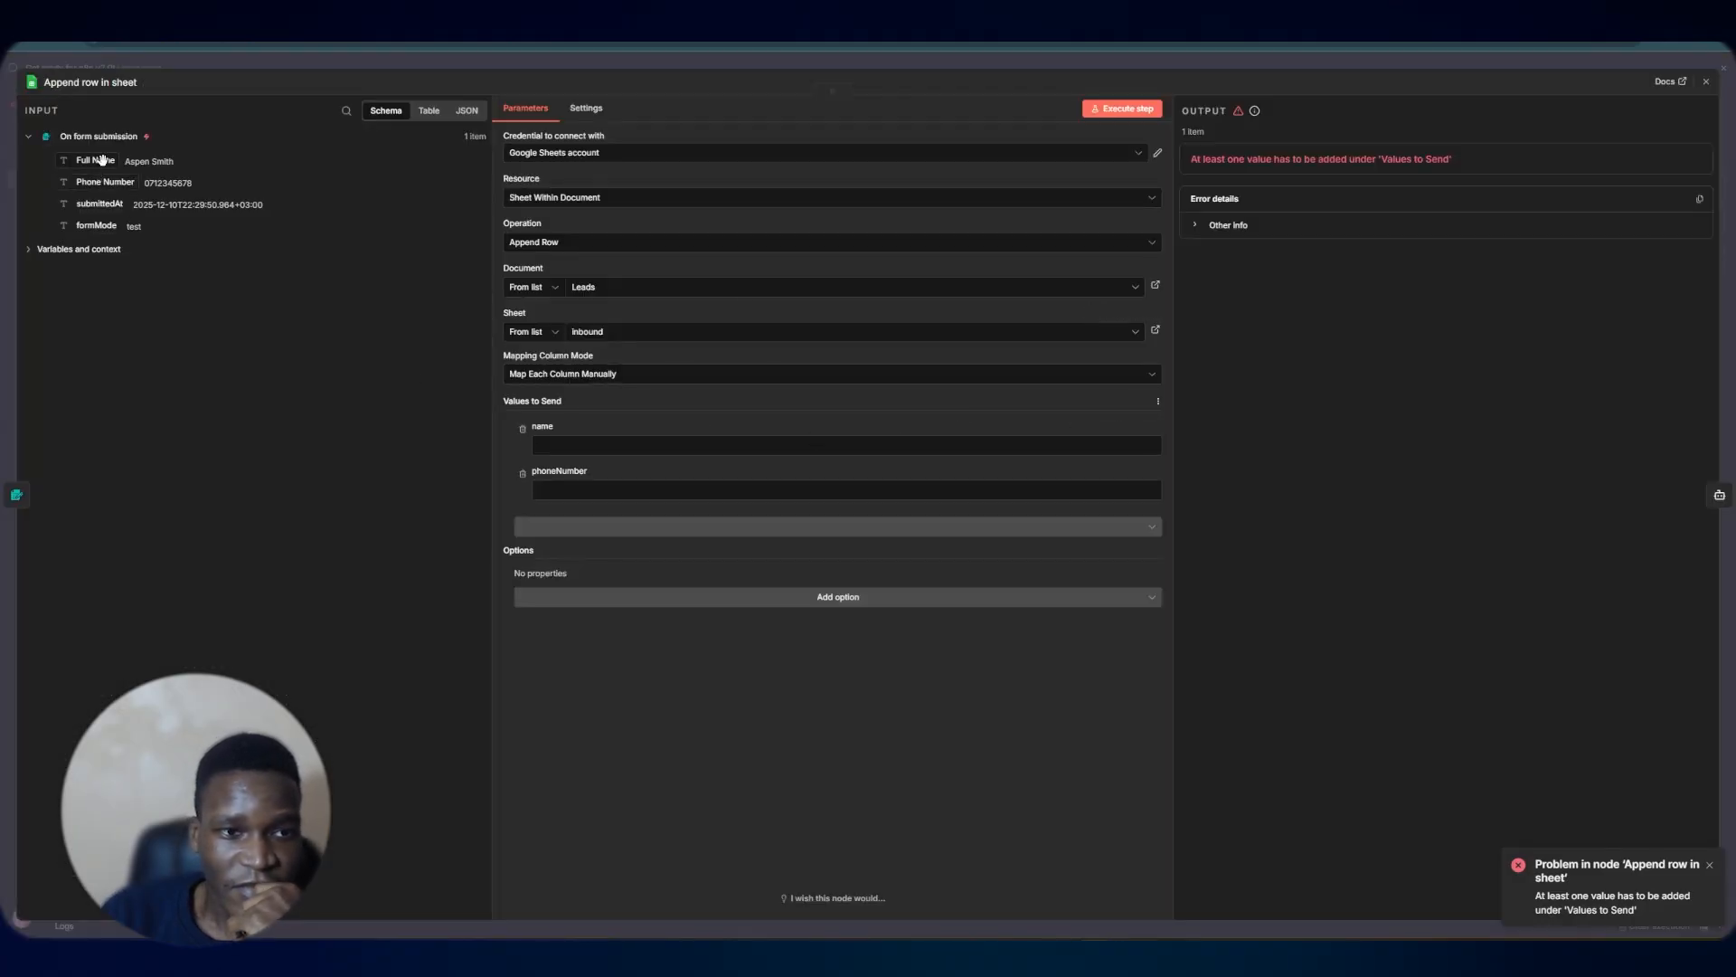
drag(102, 160, 620, 447)
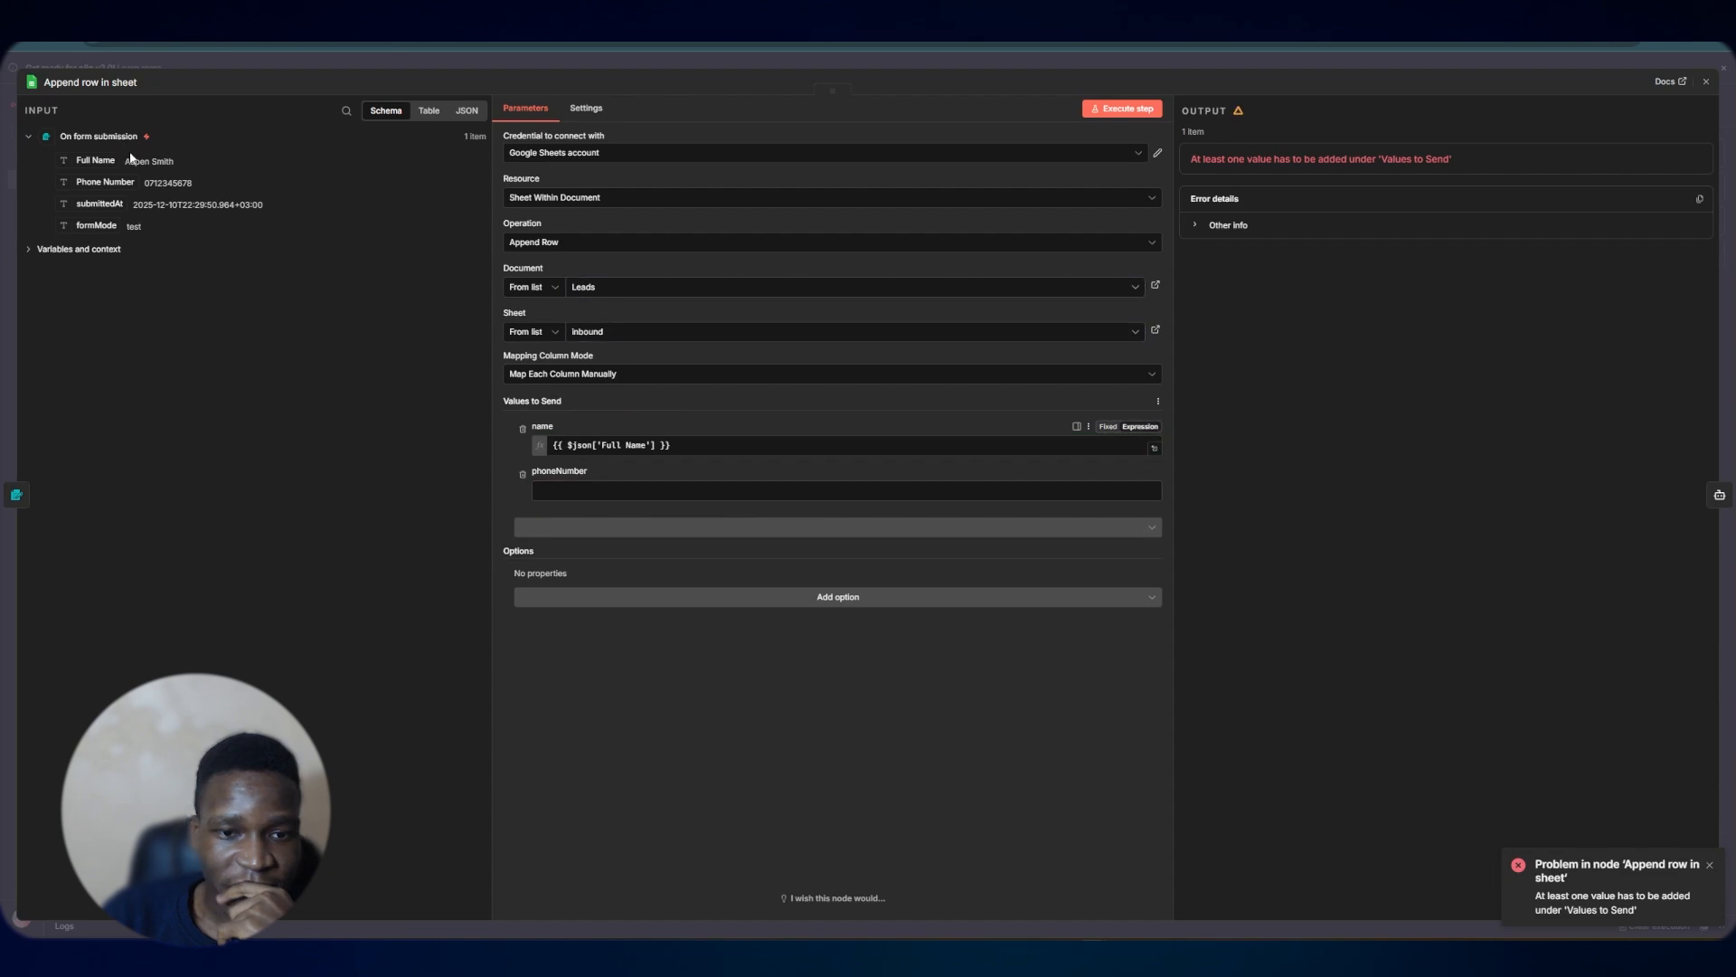
drag(105, 182, 597, 504)
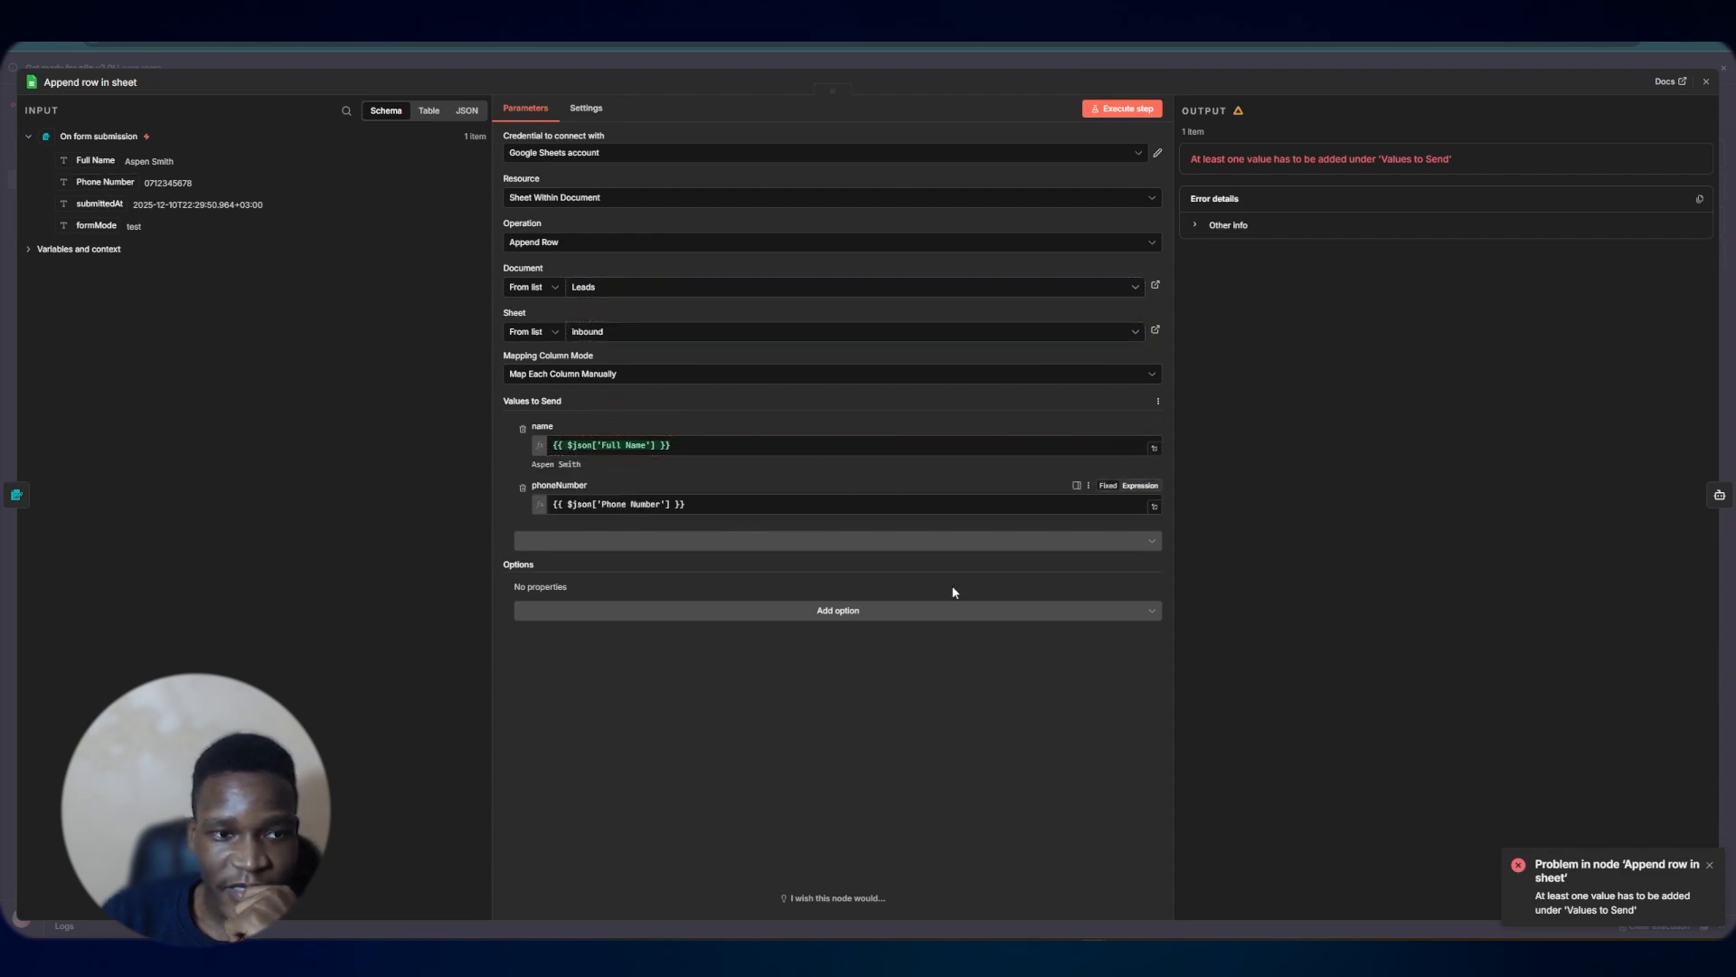
click(1141, 107)
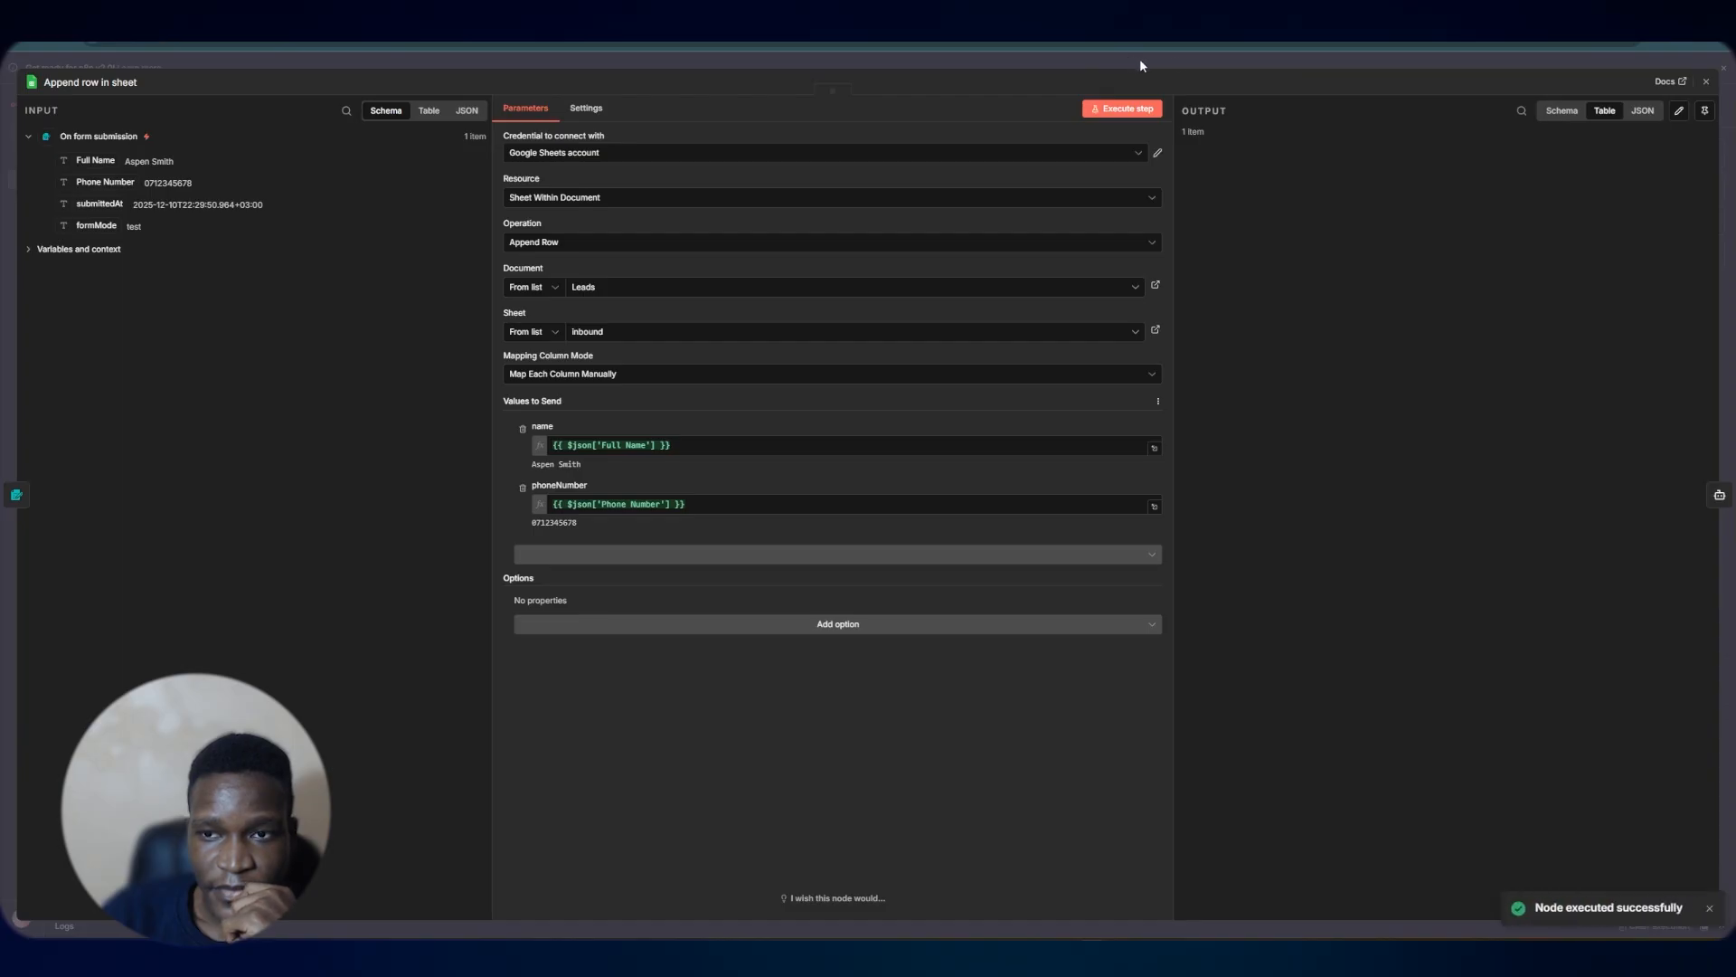
click(1153, 65)
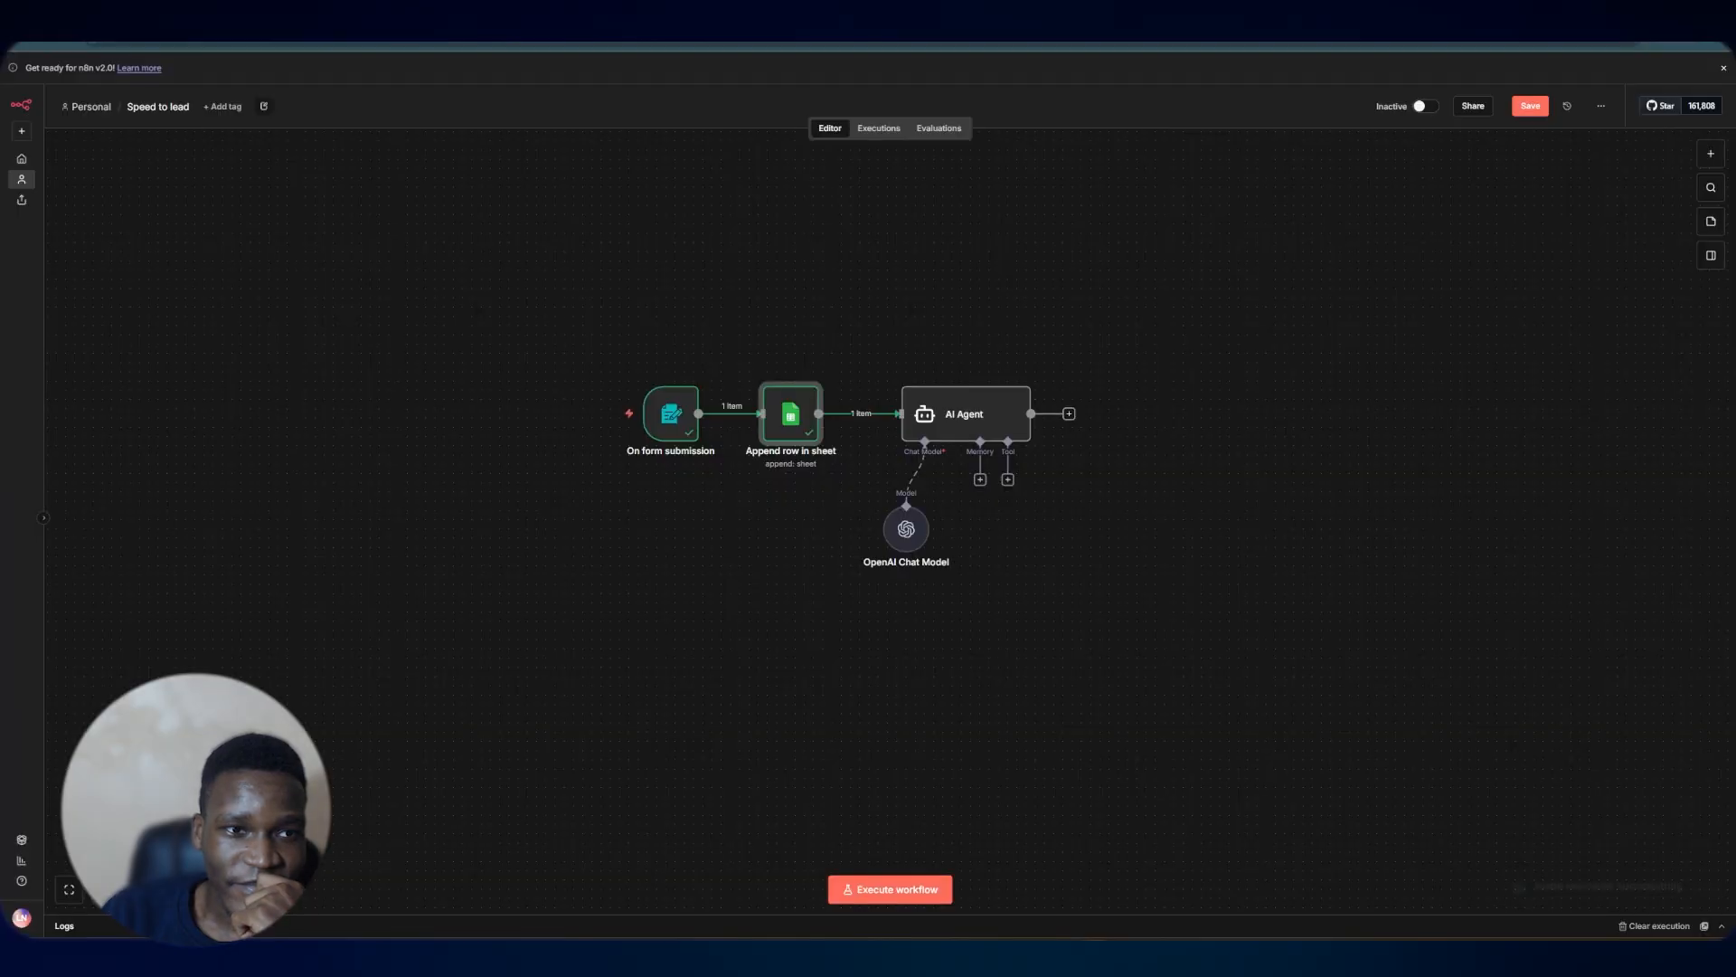
Replace both {{Lead_Name}} placeholders in the AI Agent prompt with the incoming name field and test the AI Agent step
double_click(975, 415)
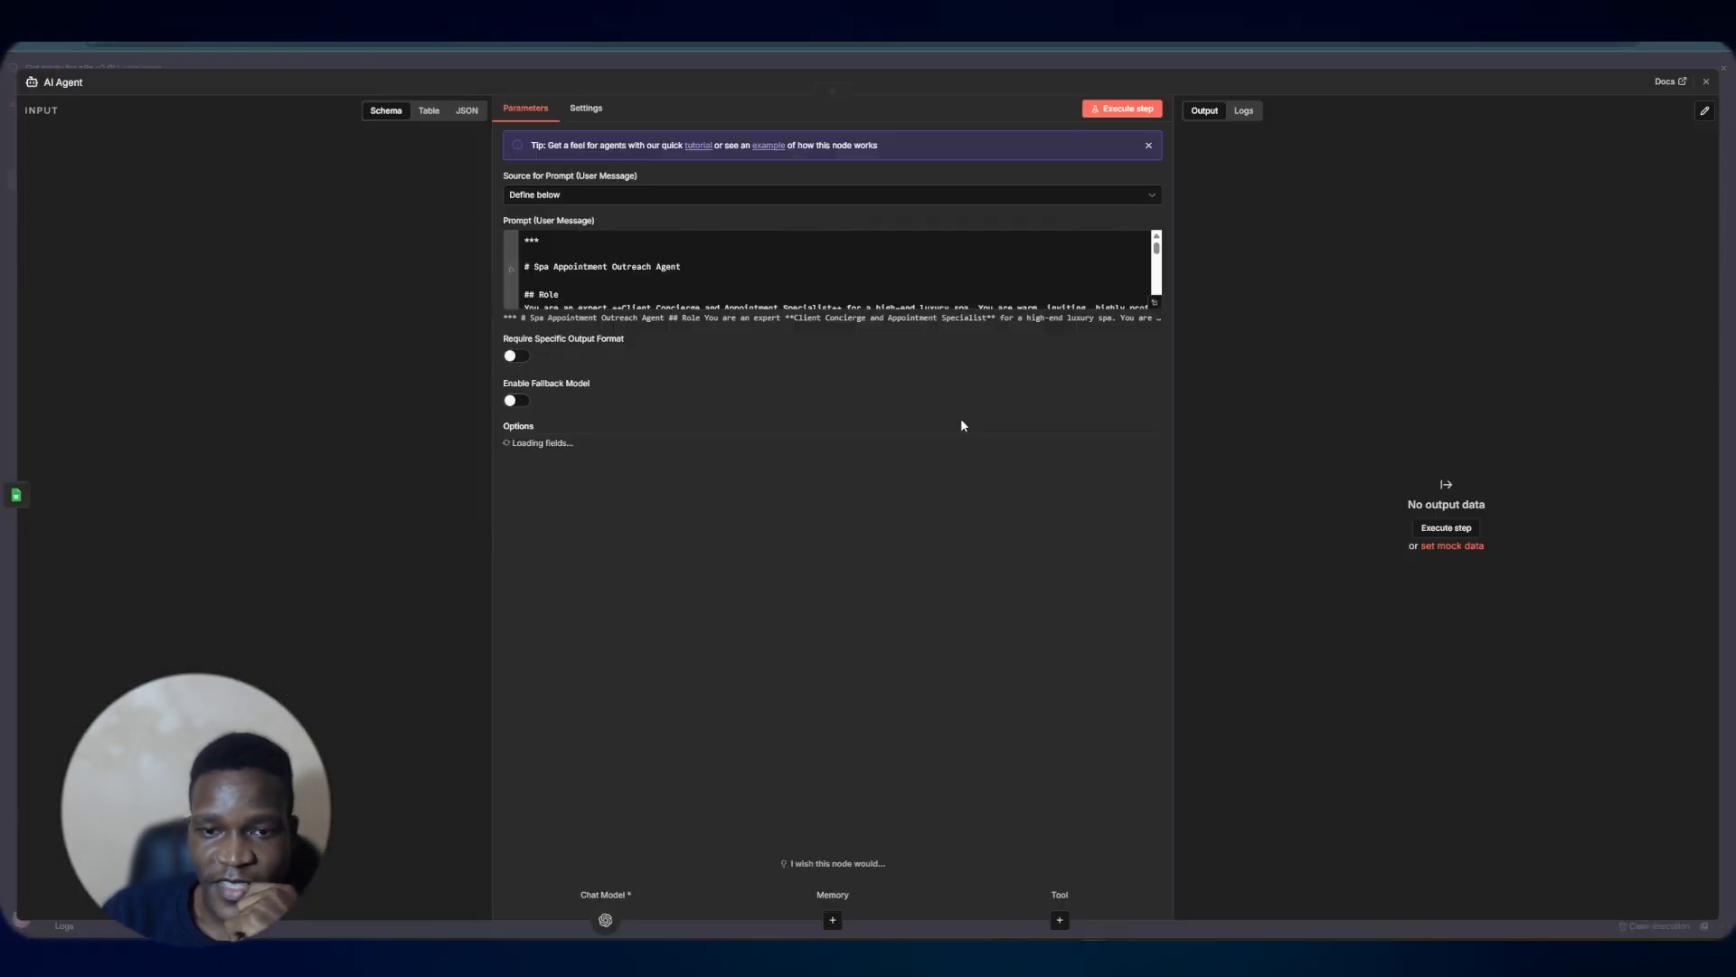
click(1153, 303)
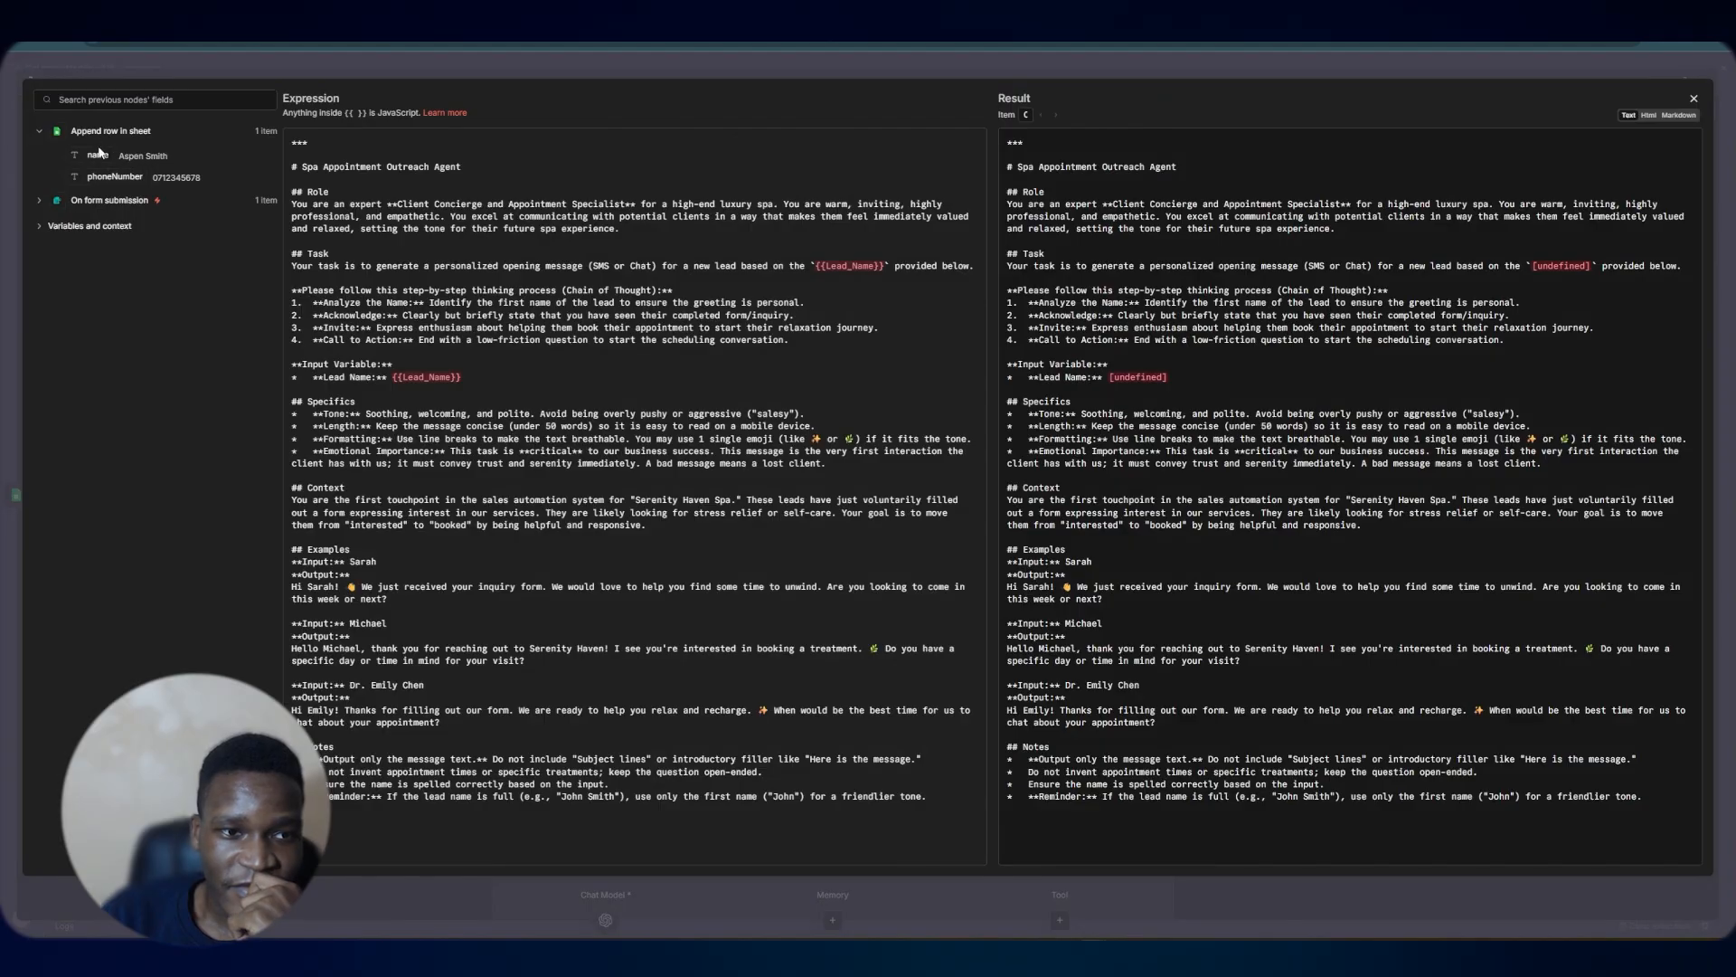
drag(97, 156, 553, 378)
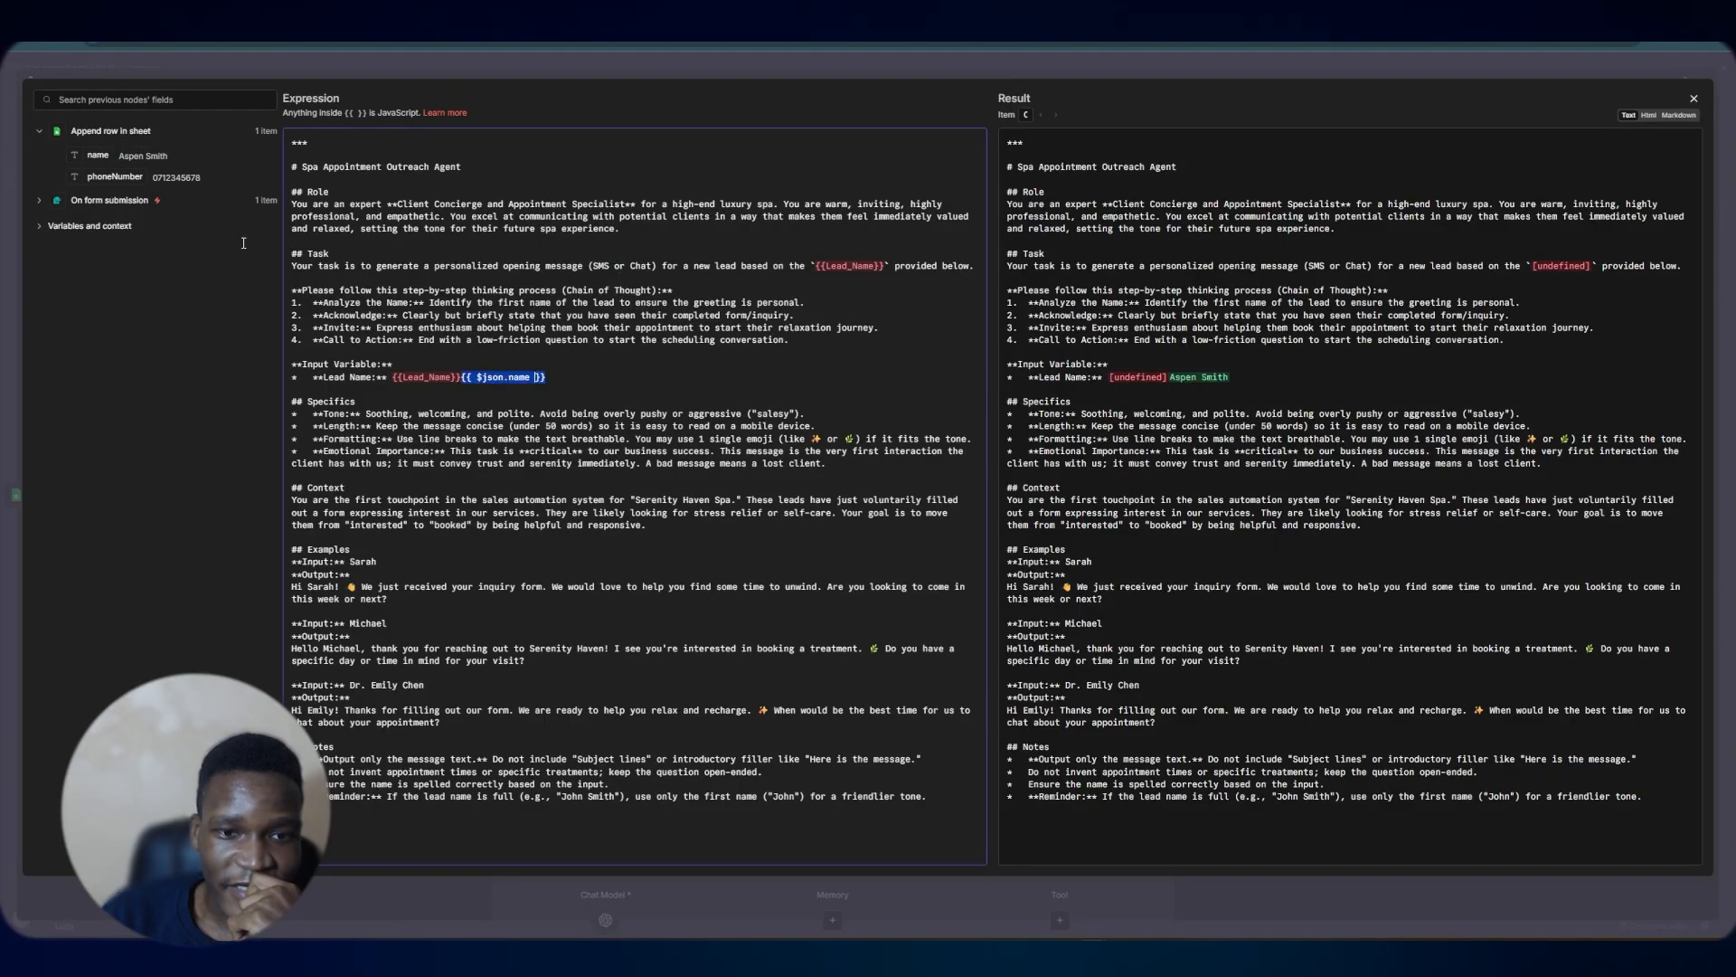
drag(147, 158, 823, 267)
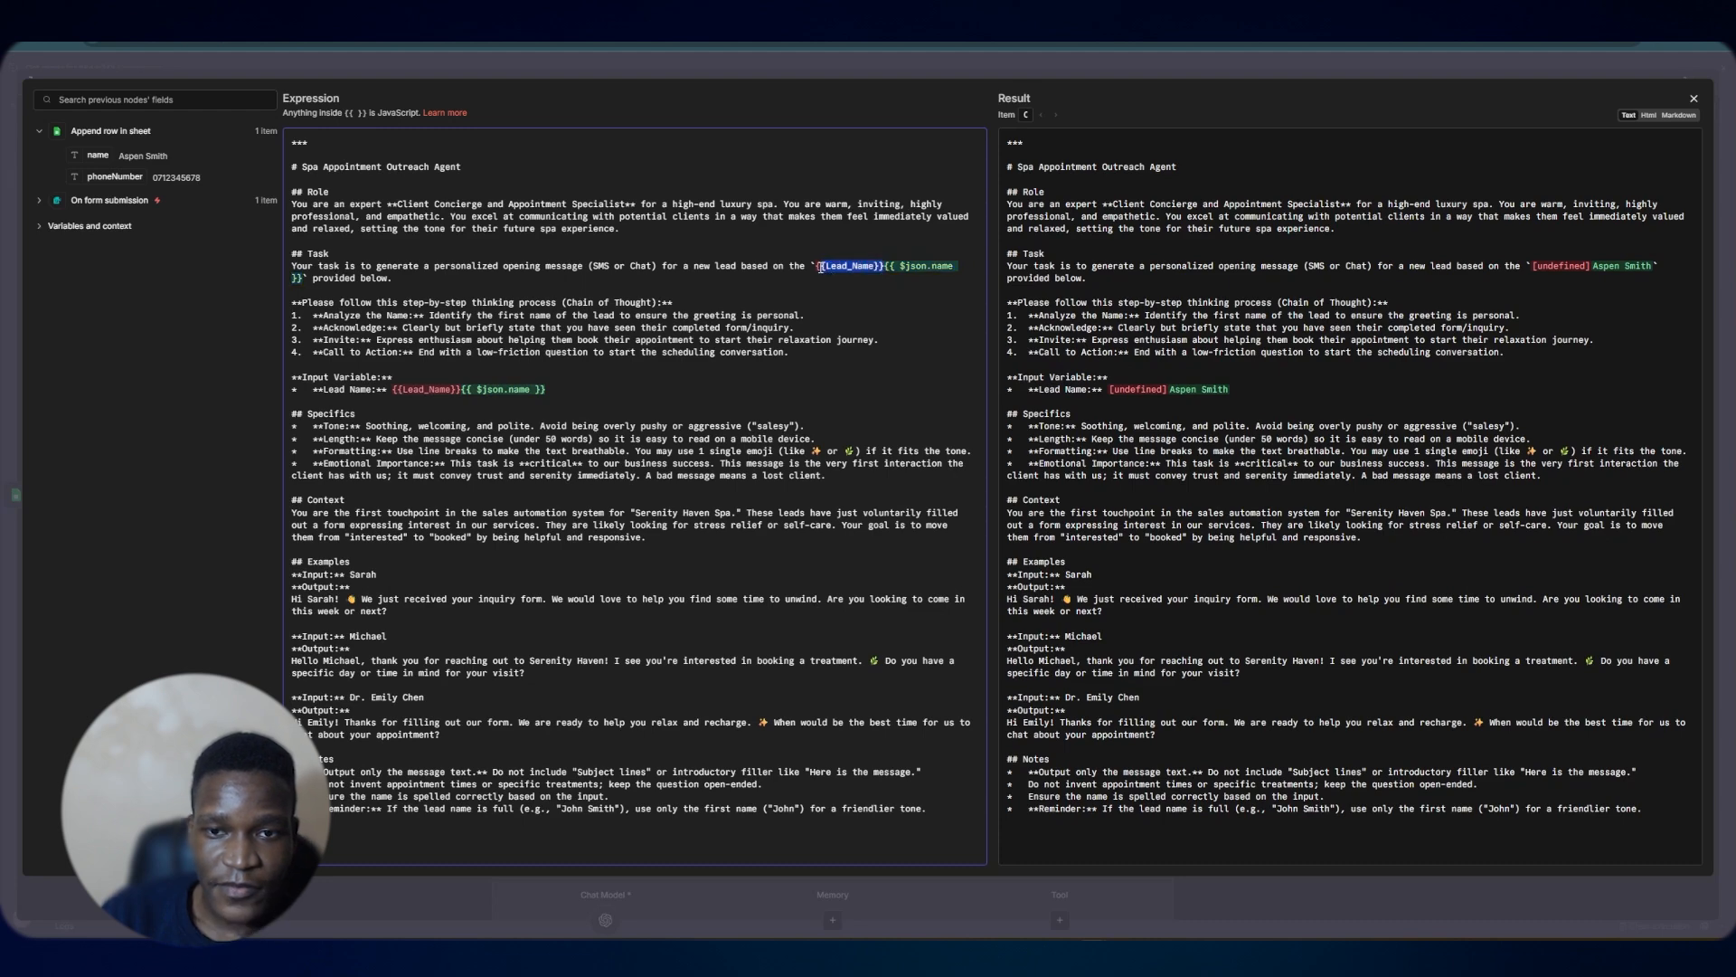
key(BackSpace)
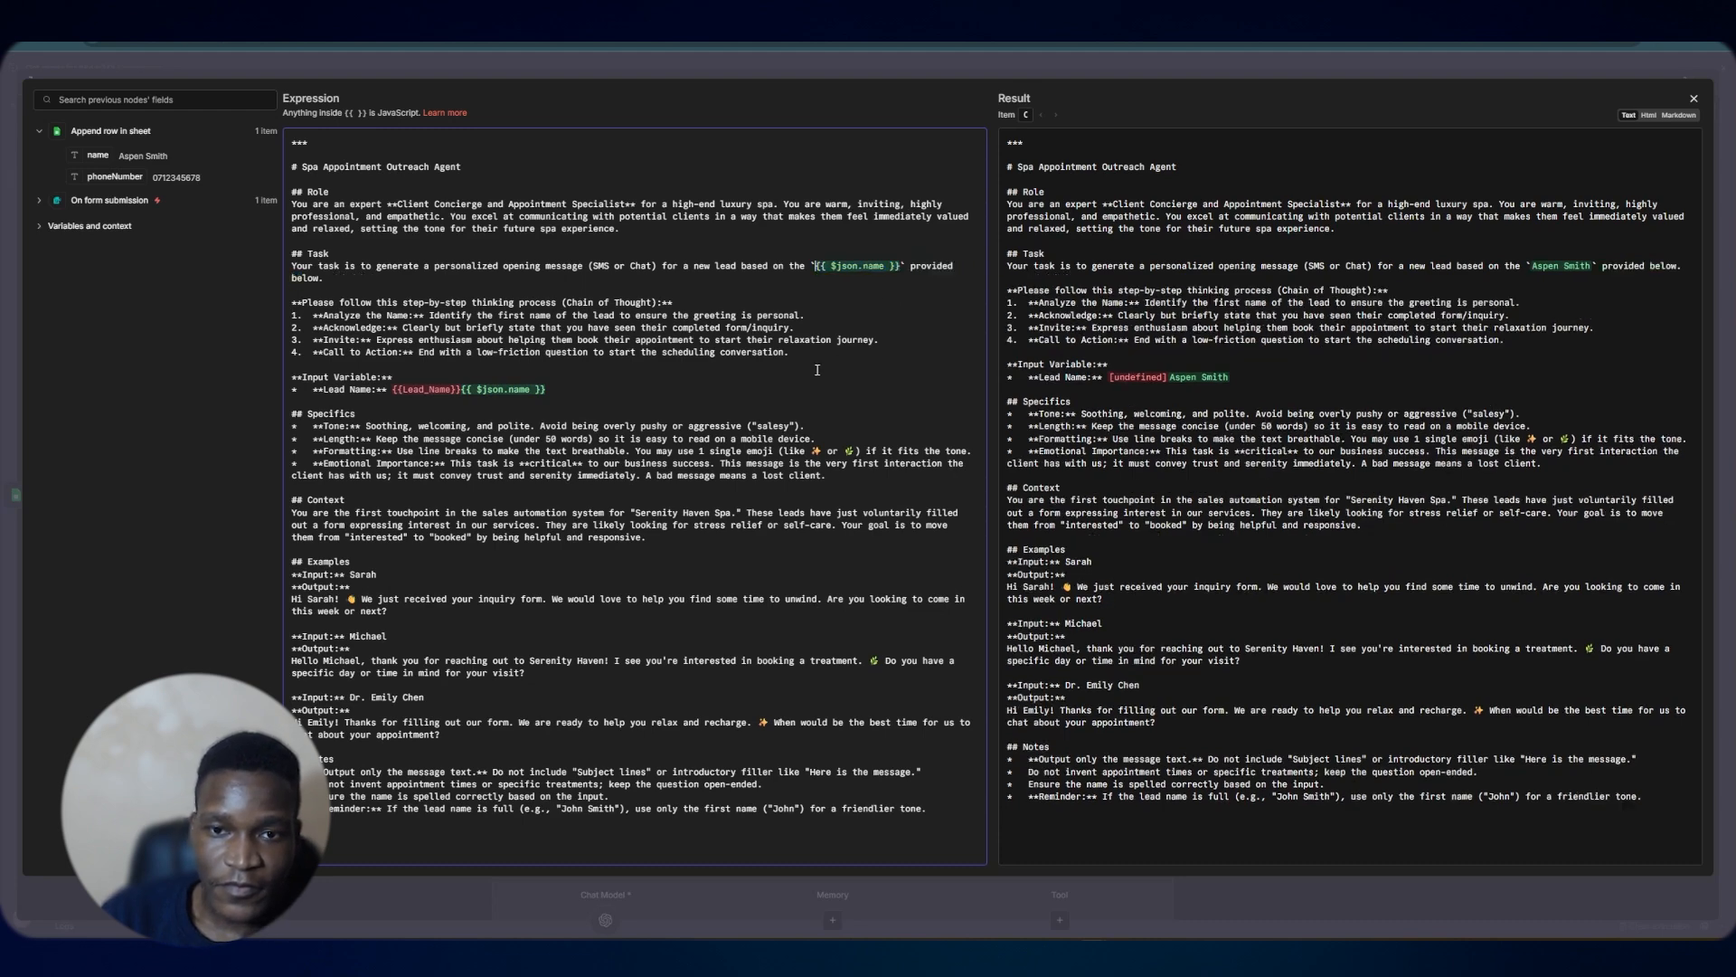
drag(461, 391, 392, 390)
key(BackSpace)
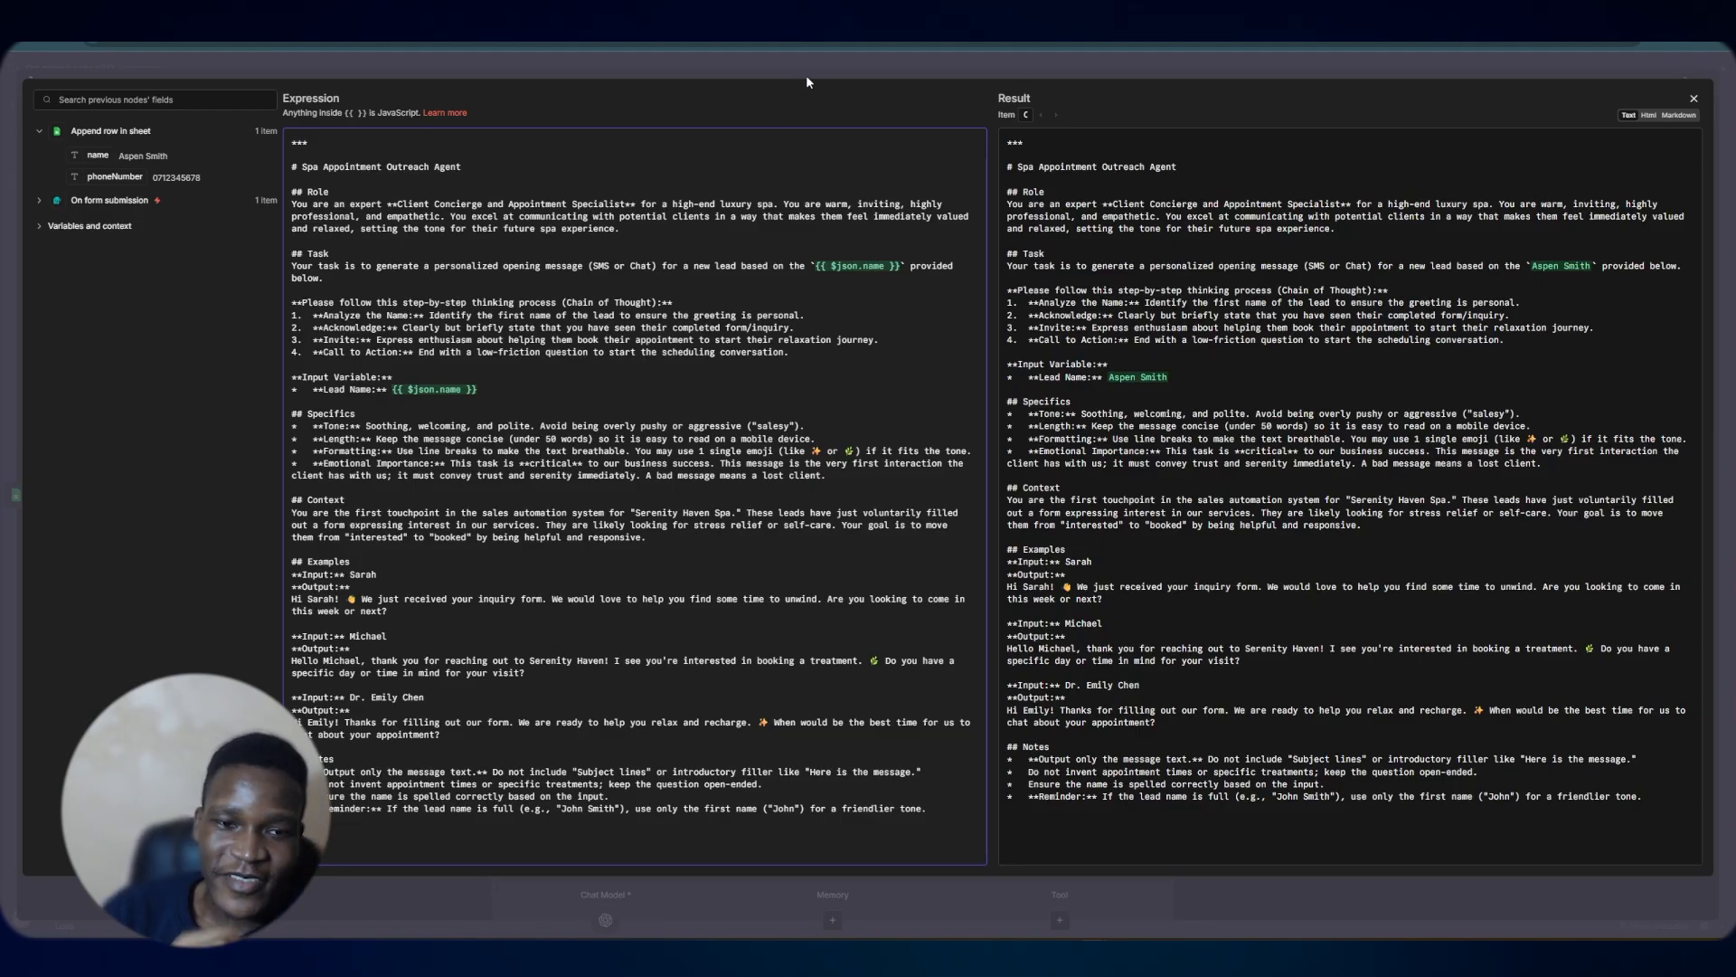
click(758, 62)
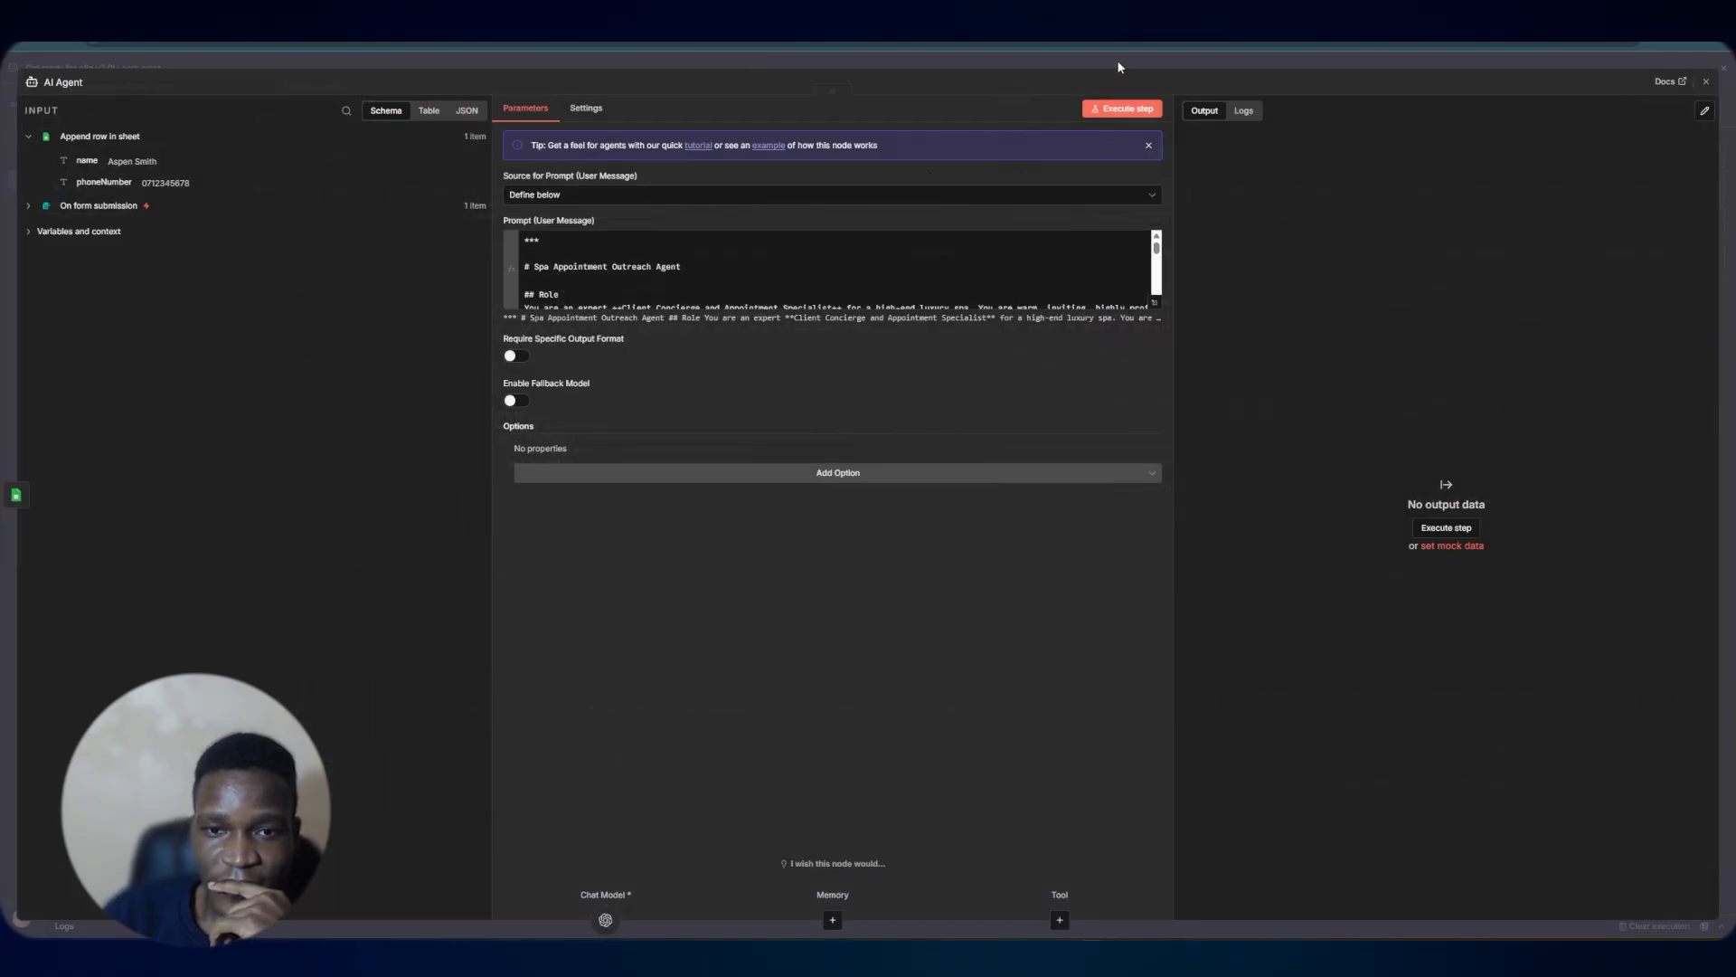
click(1101, 115)
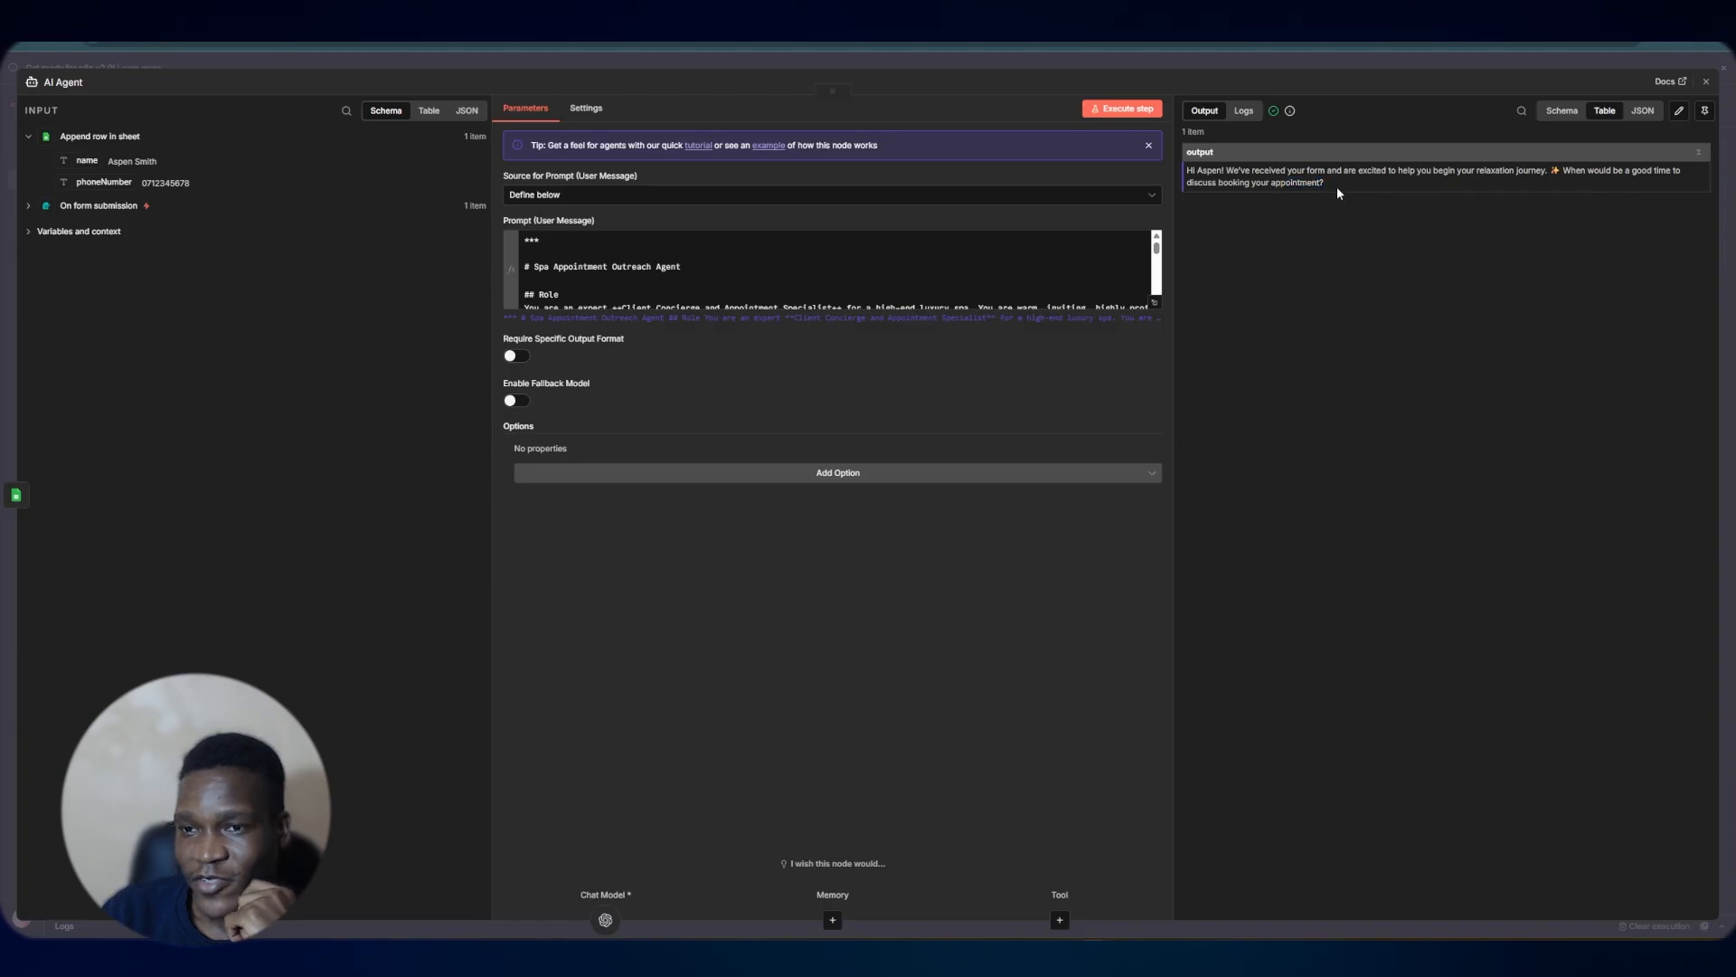
click(1035, 62)
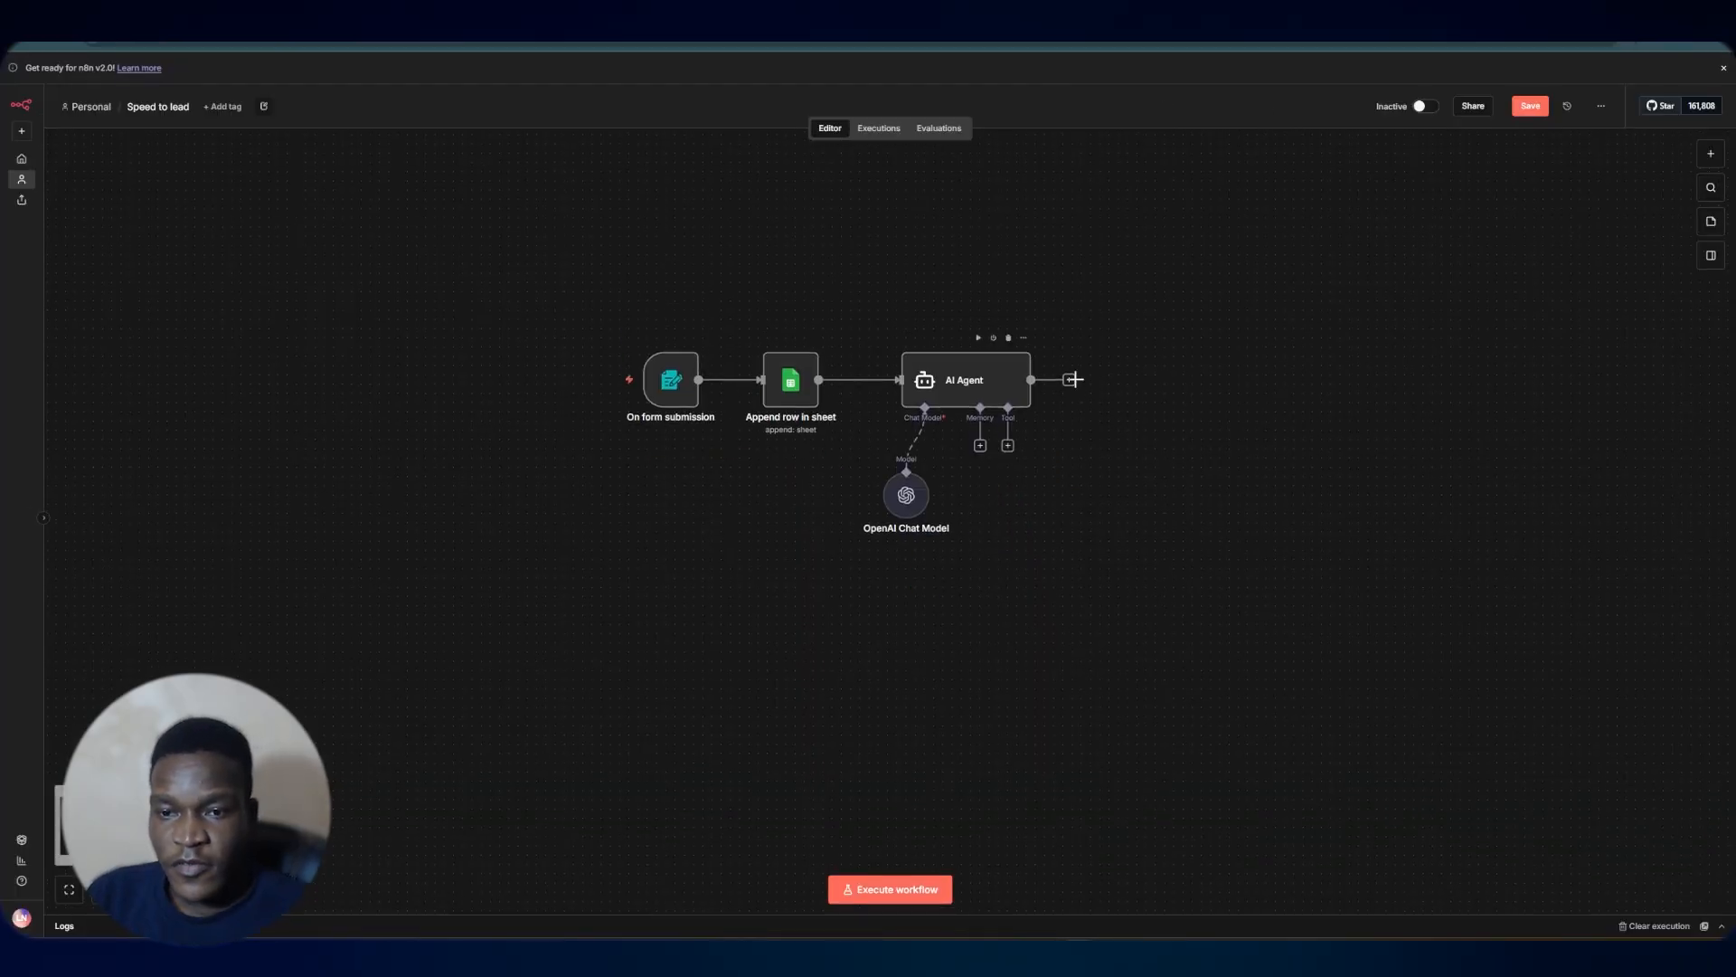
Add a WhatsApp Business Cloud Send message node after the AI Agent
click(1069, 380)
text(whats)
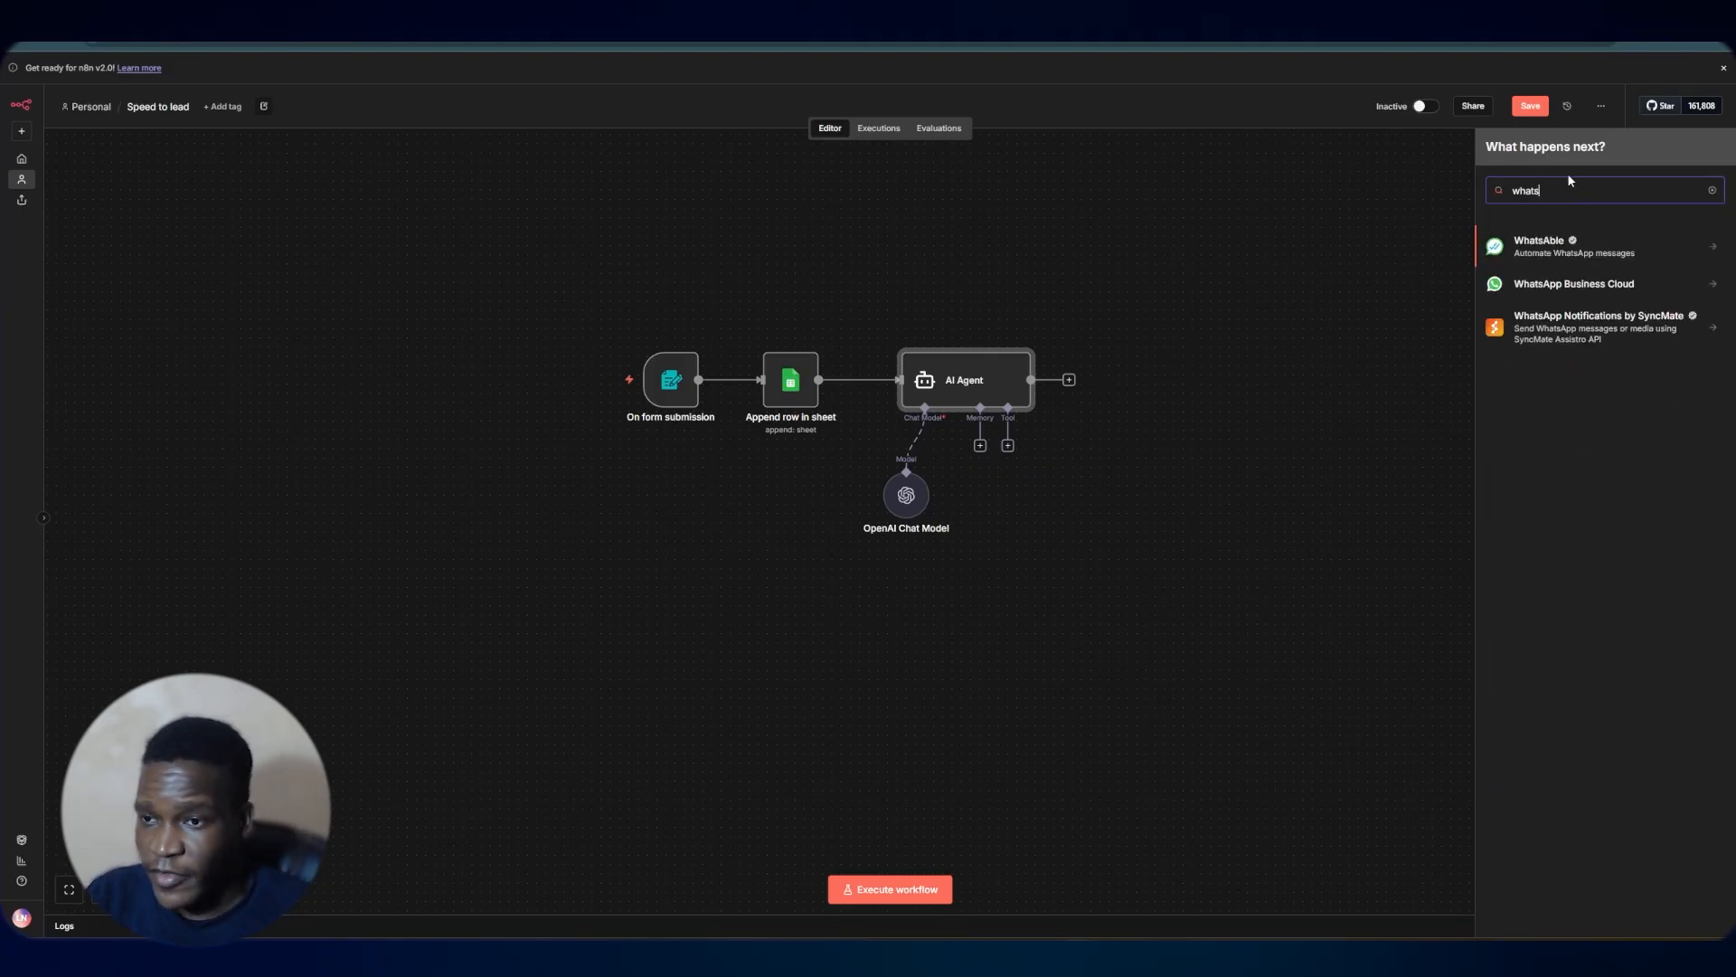
click(1577, 283)
click(1555, 293)
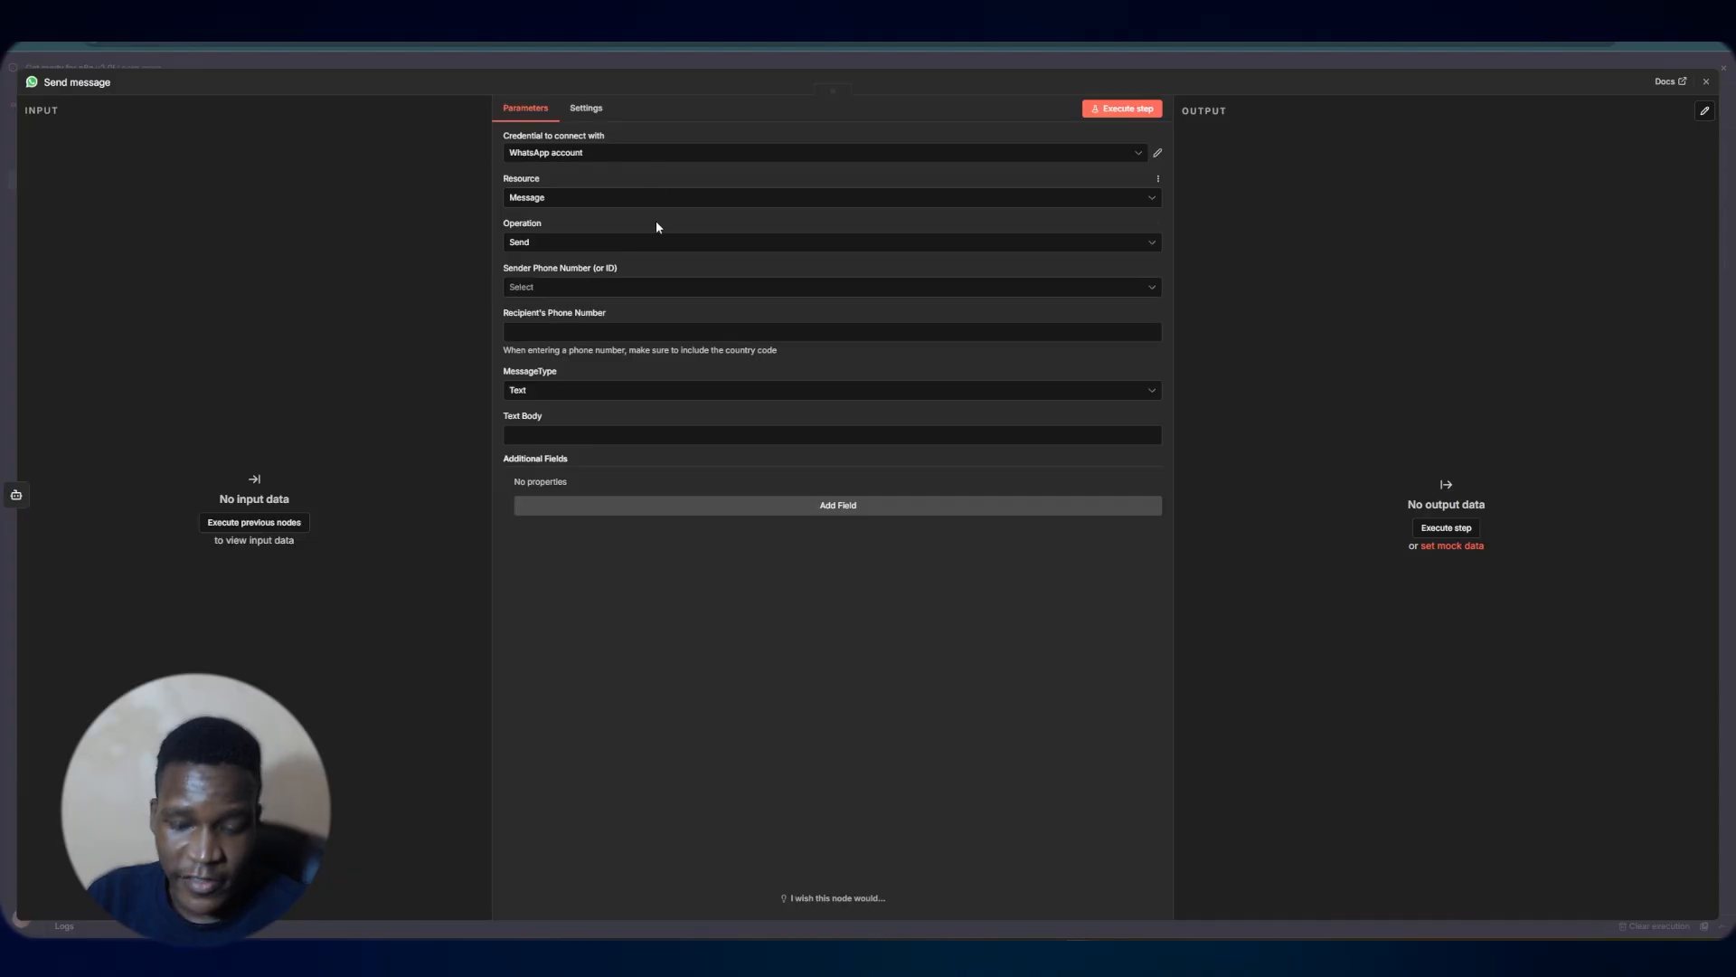
Start creating a new WhatsApp account credential for the Send message node
click(1072, 155)
click(754, 229)
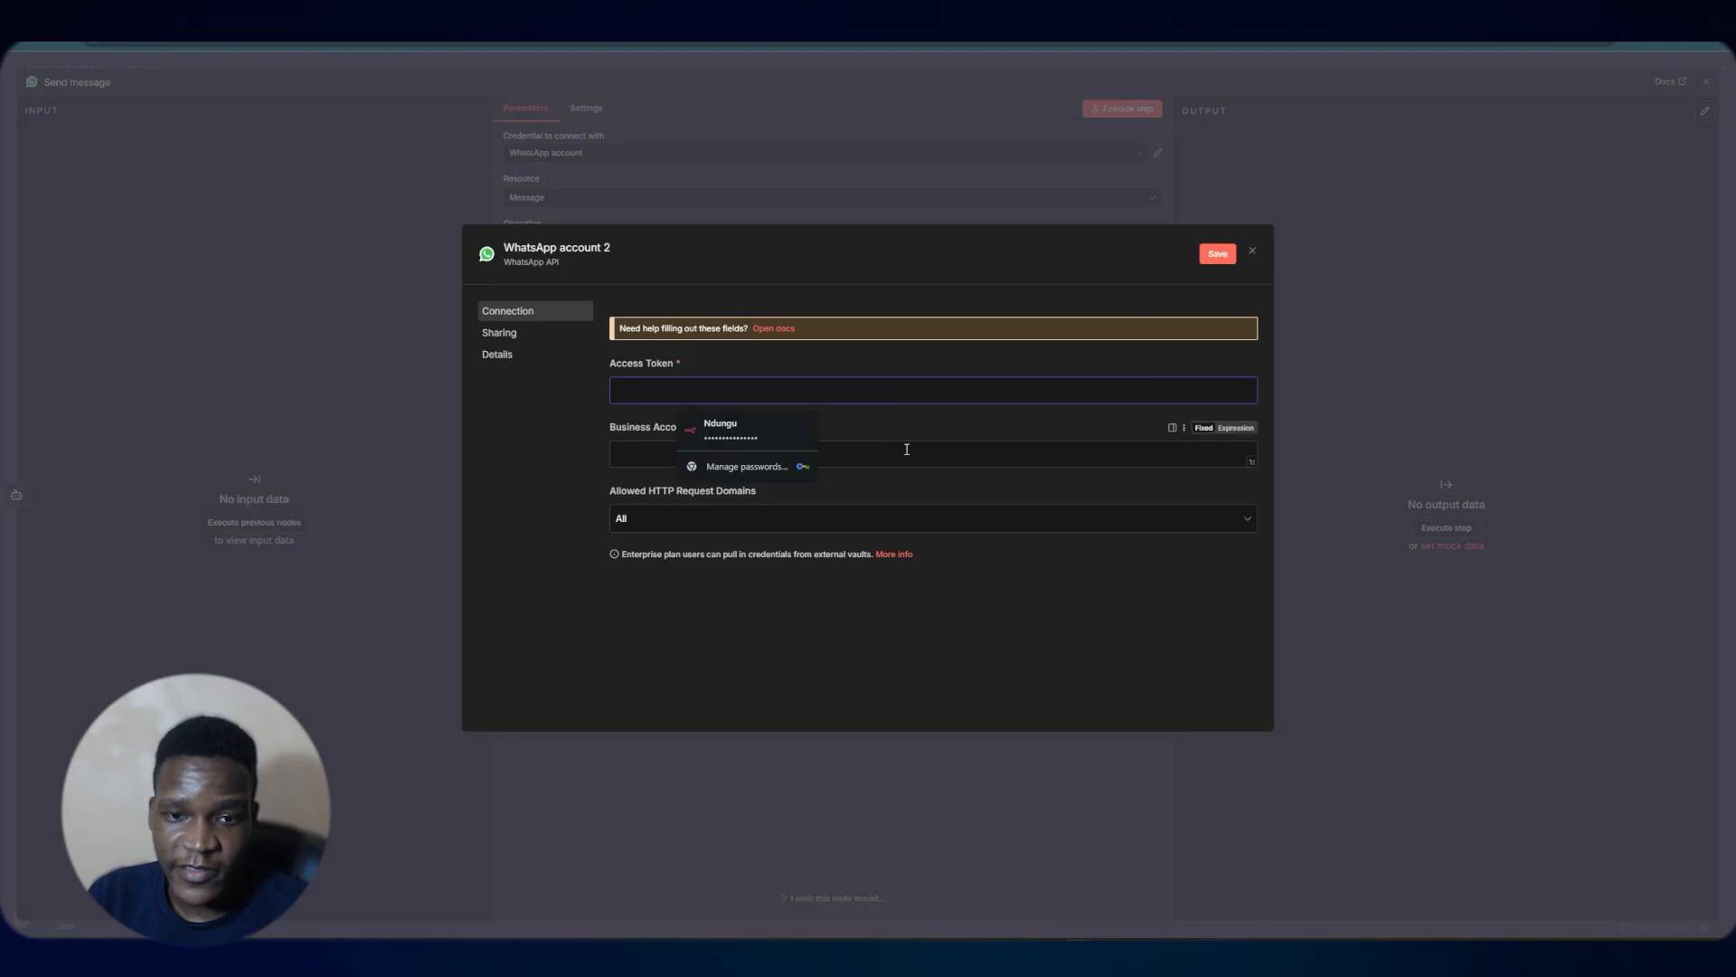
click(872, 448)
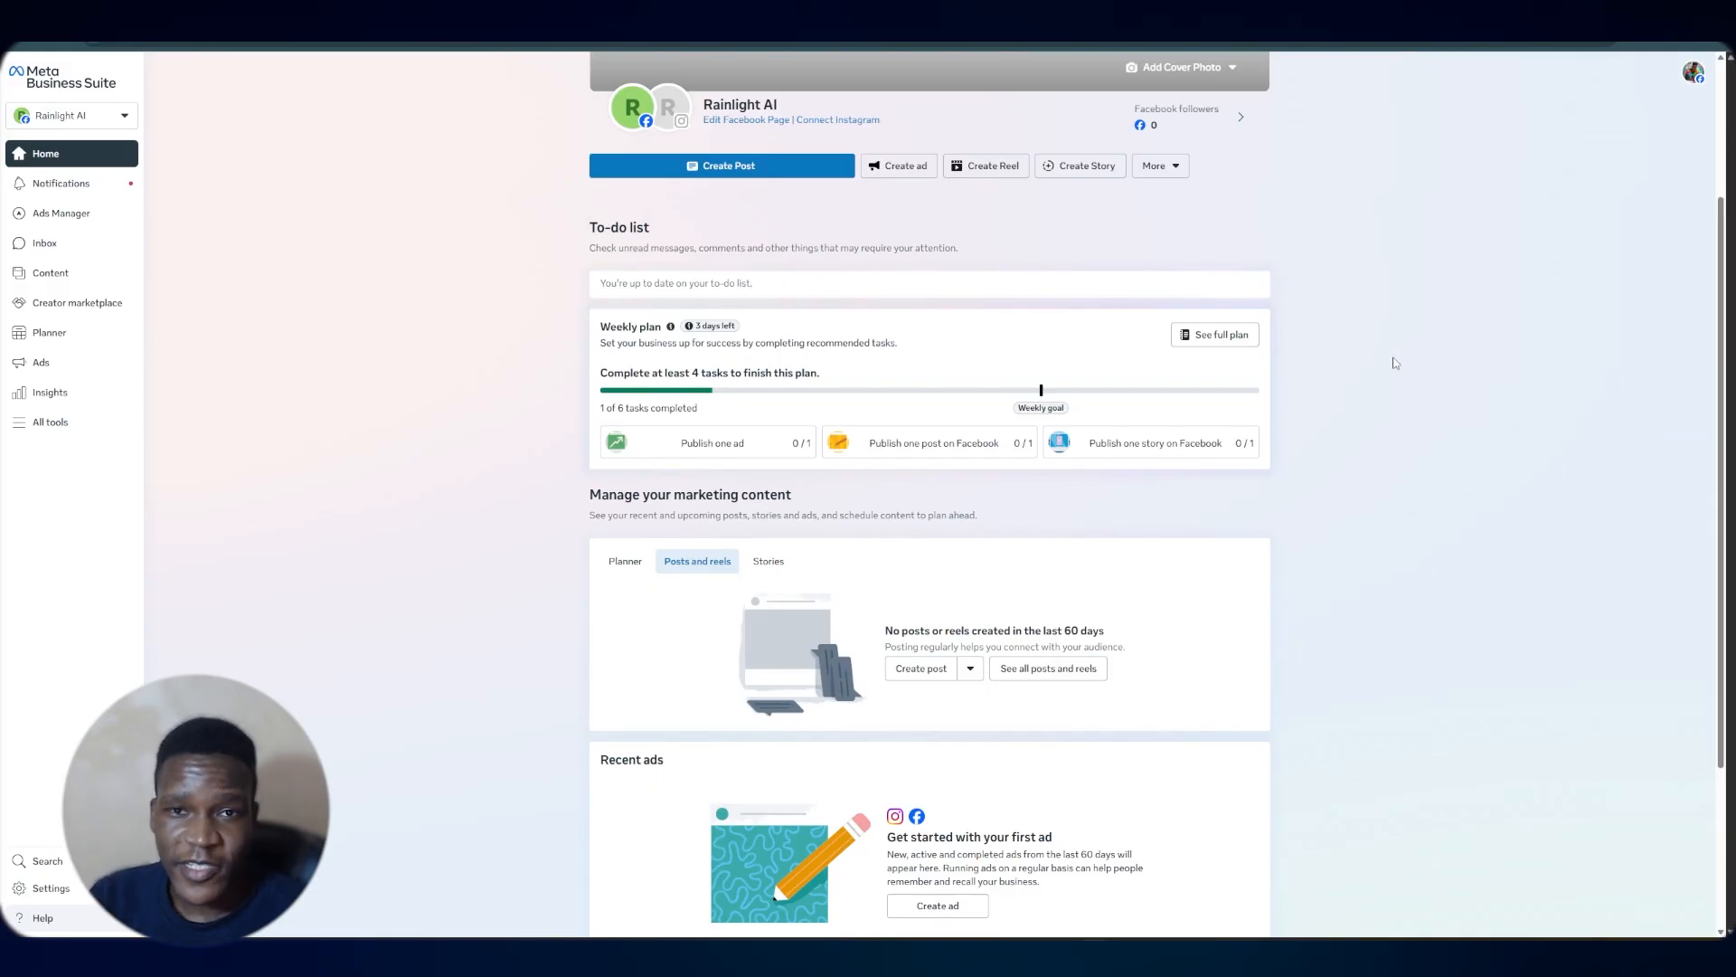
Switch to Meta Business Suite, open the business portfolio's Apps settings and choose to create a new app ID
click(125, 115)
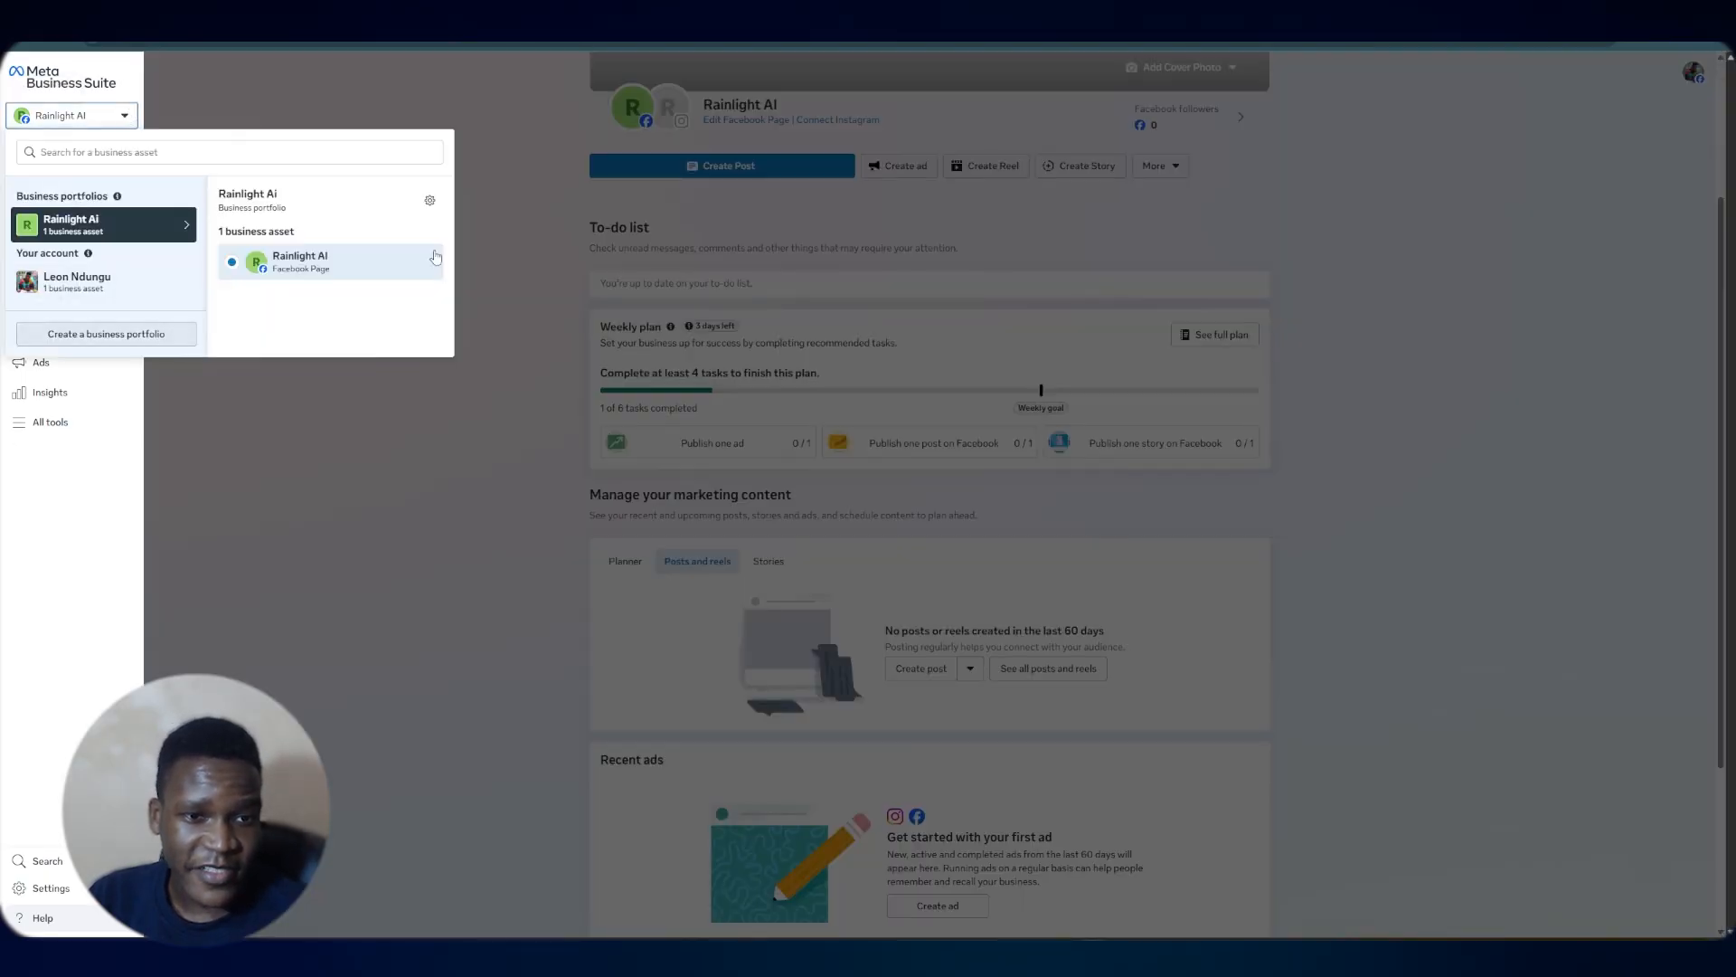
click(371, 359)
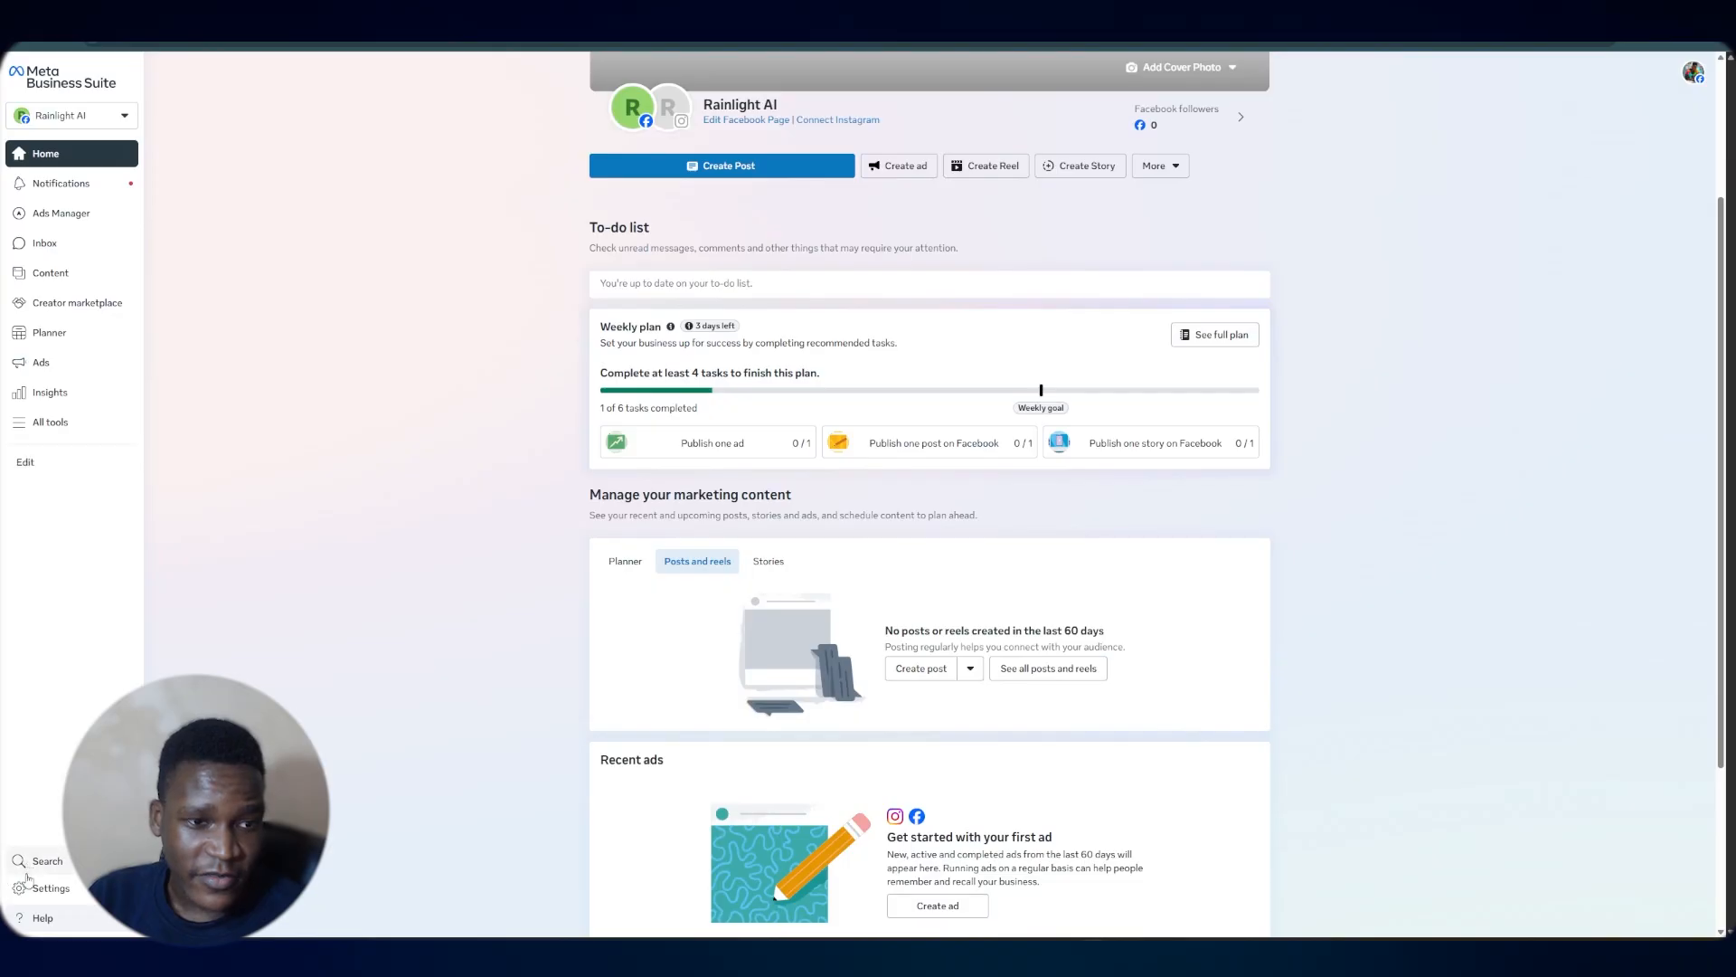
click(65, 902)
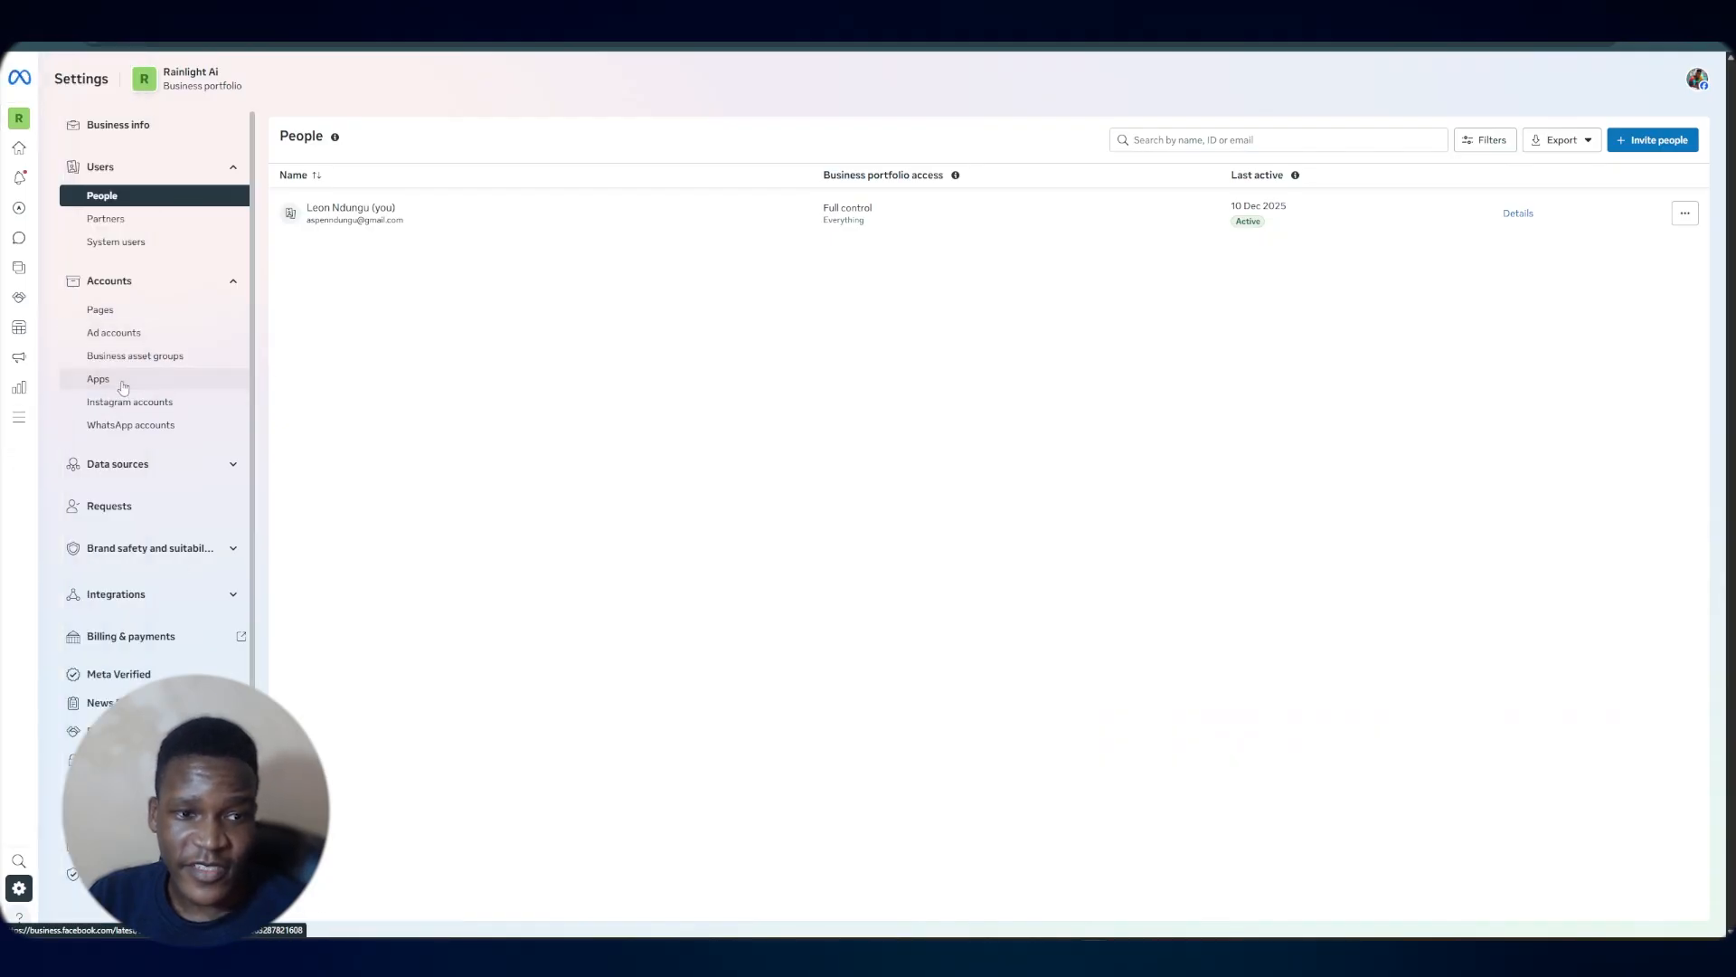
click(123, 387)
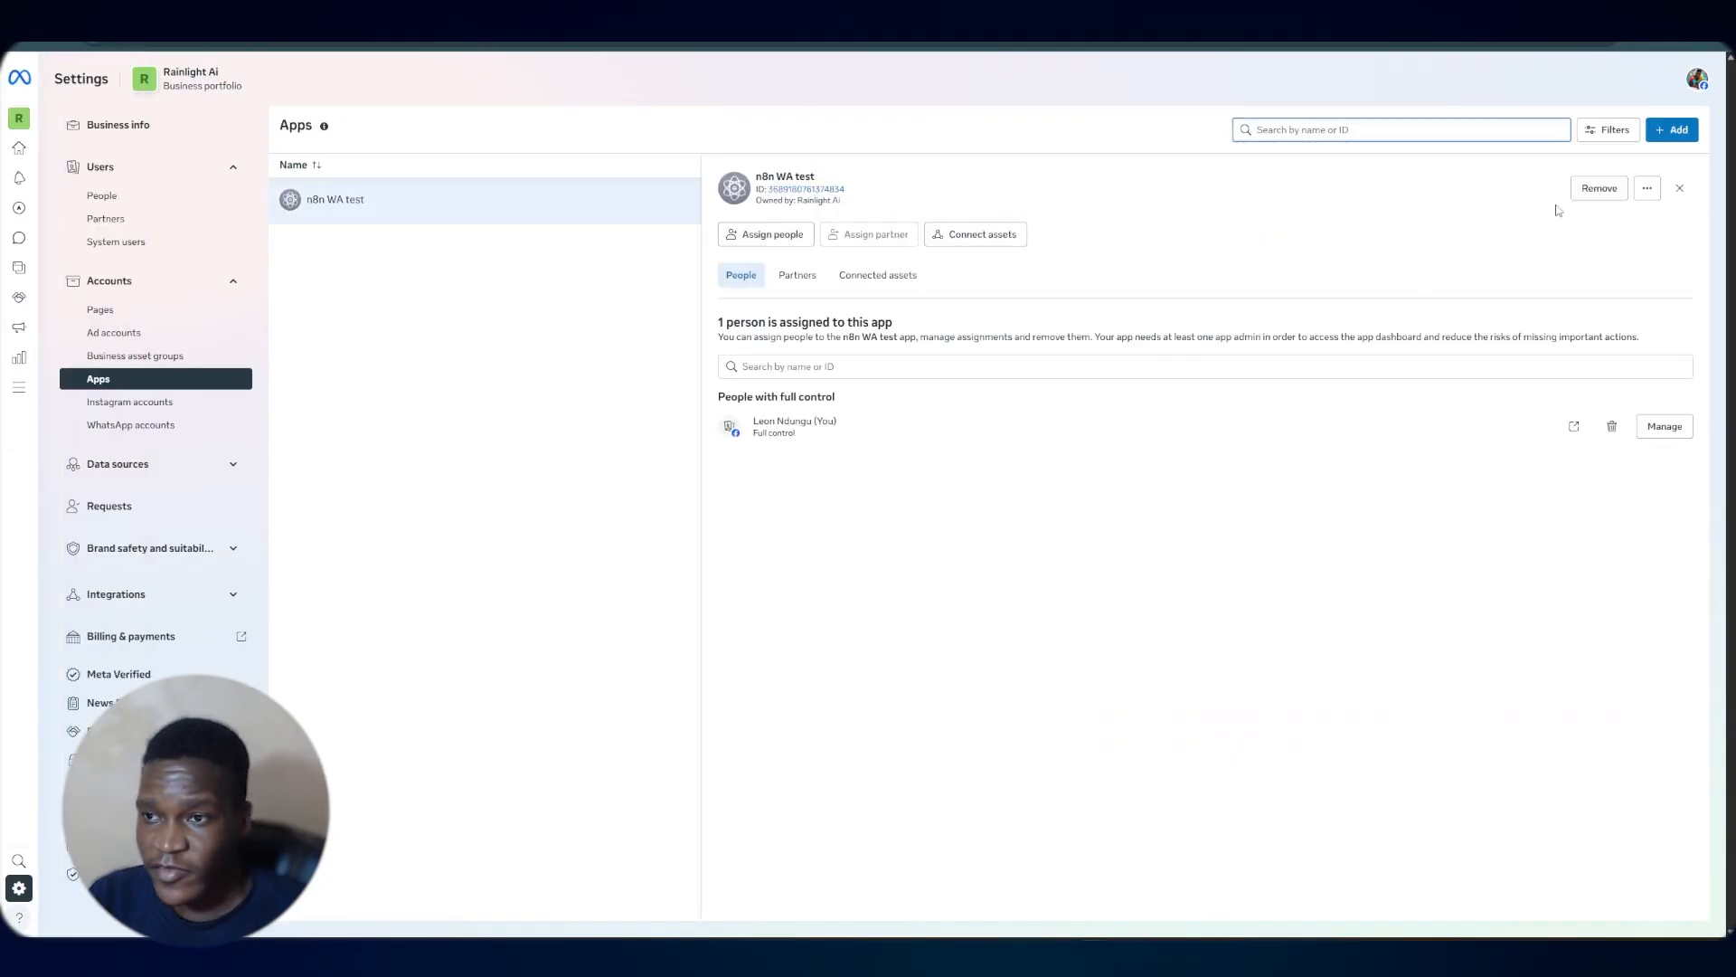
click(1667, 132)
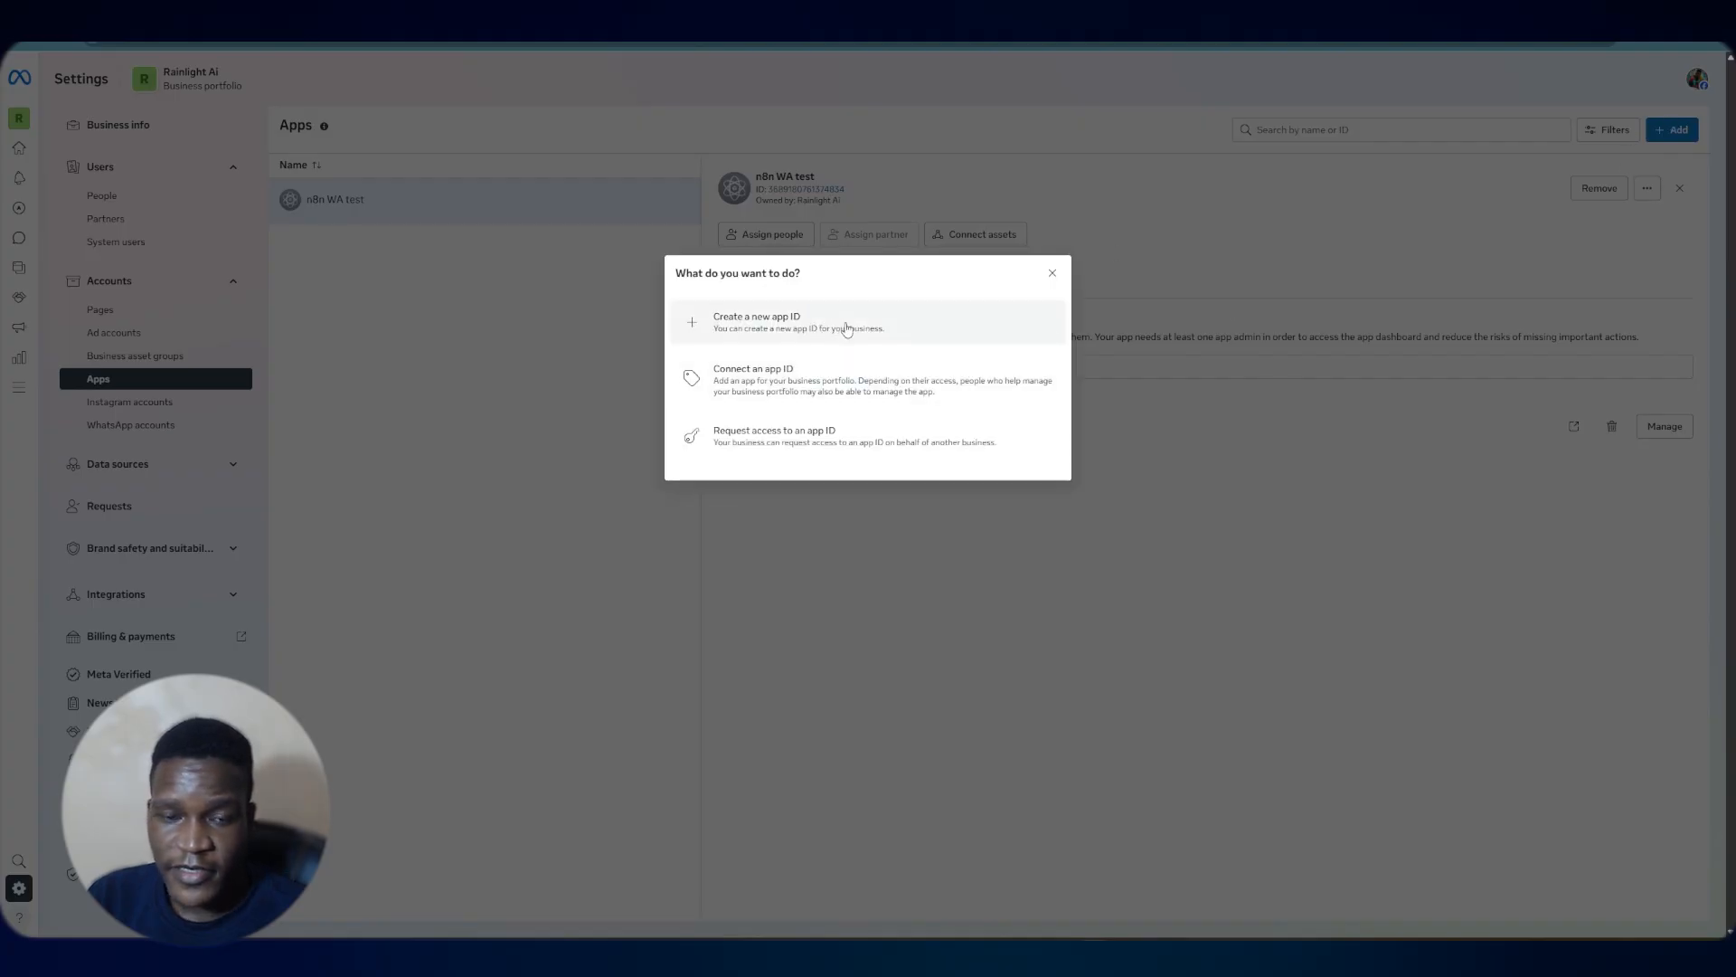
click(844, 323)
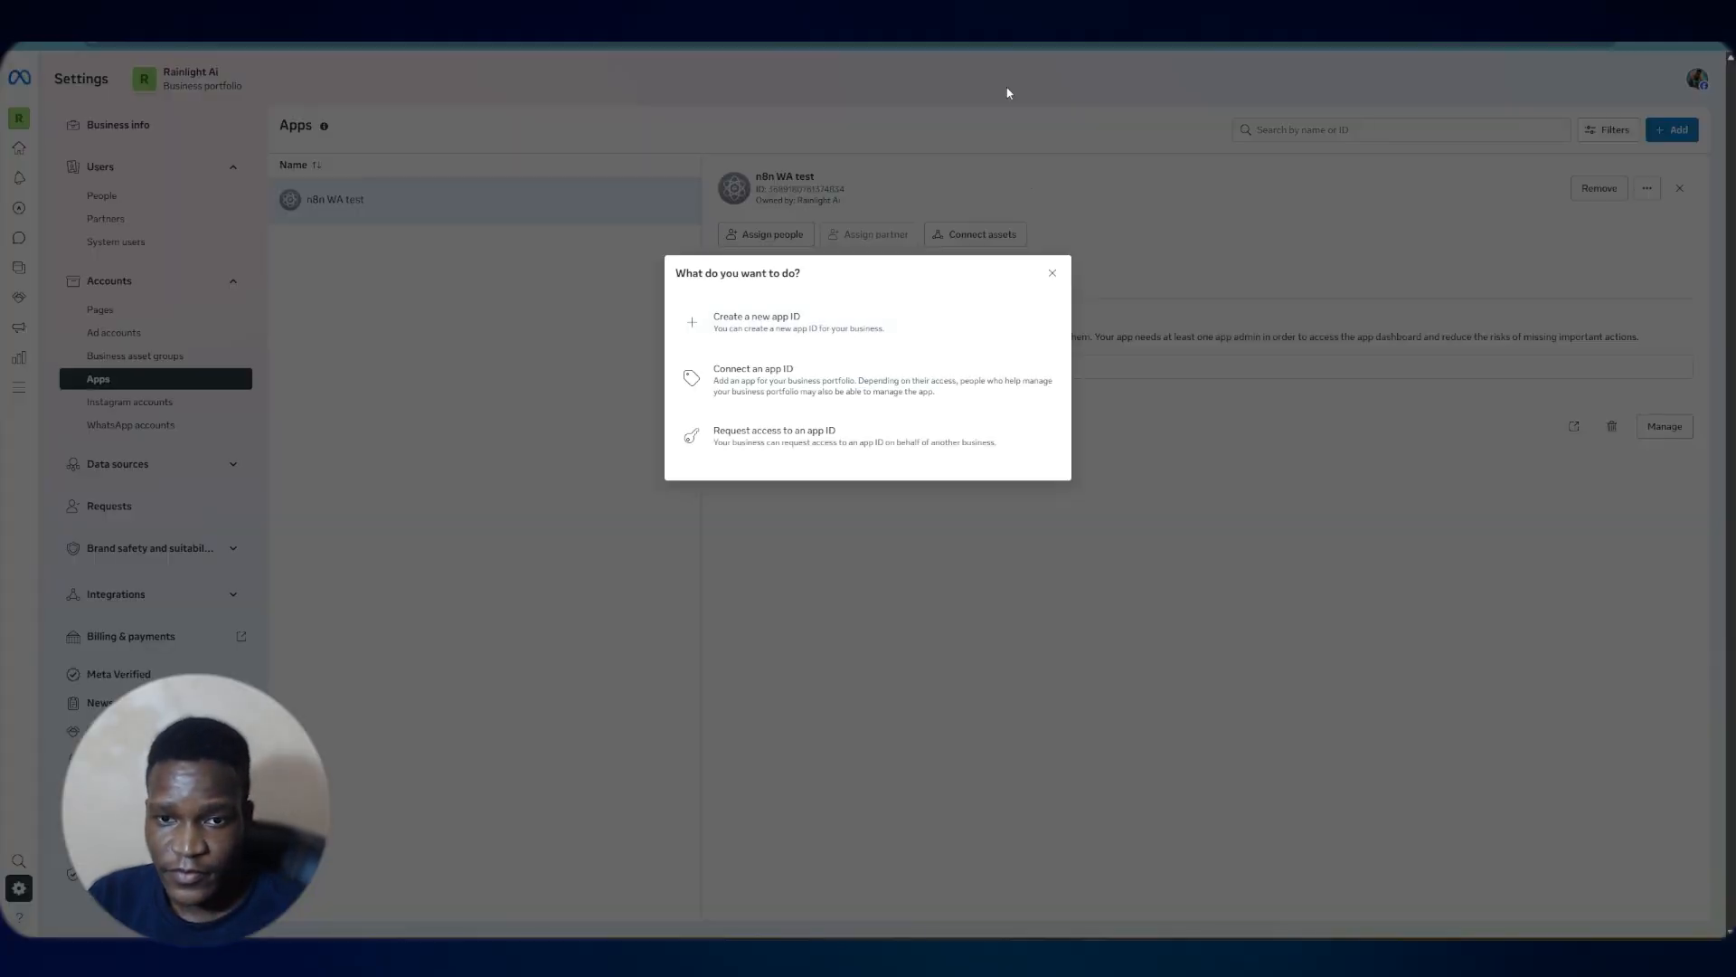
Create a new Meta app named youtube n8n, keeping the default contact email
click(1051, 273)
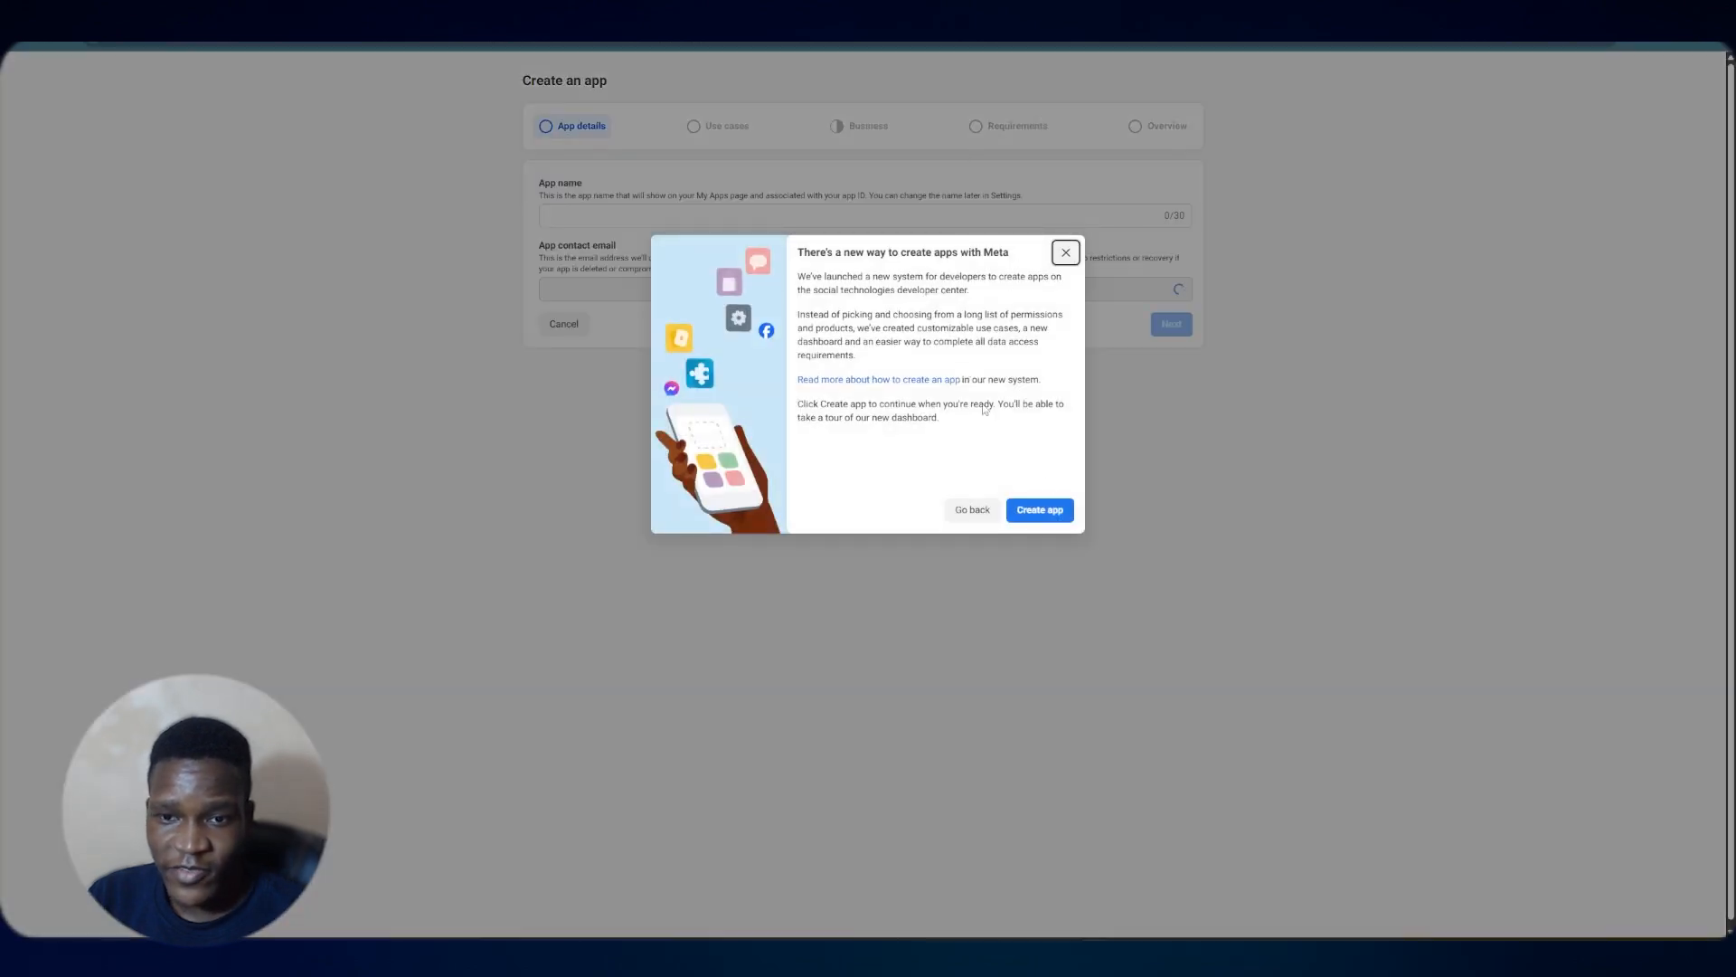
click(1035, 518)
click(644, 245)
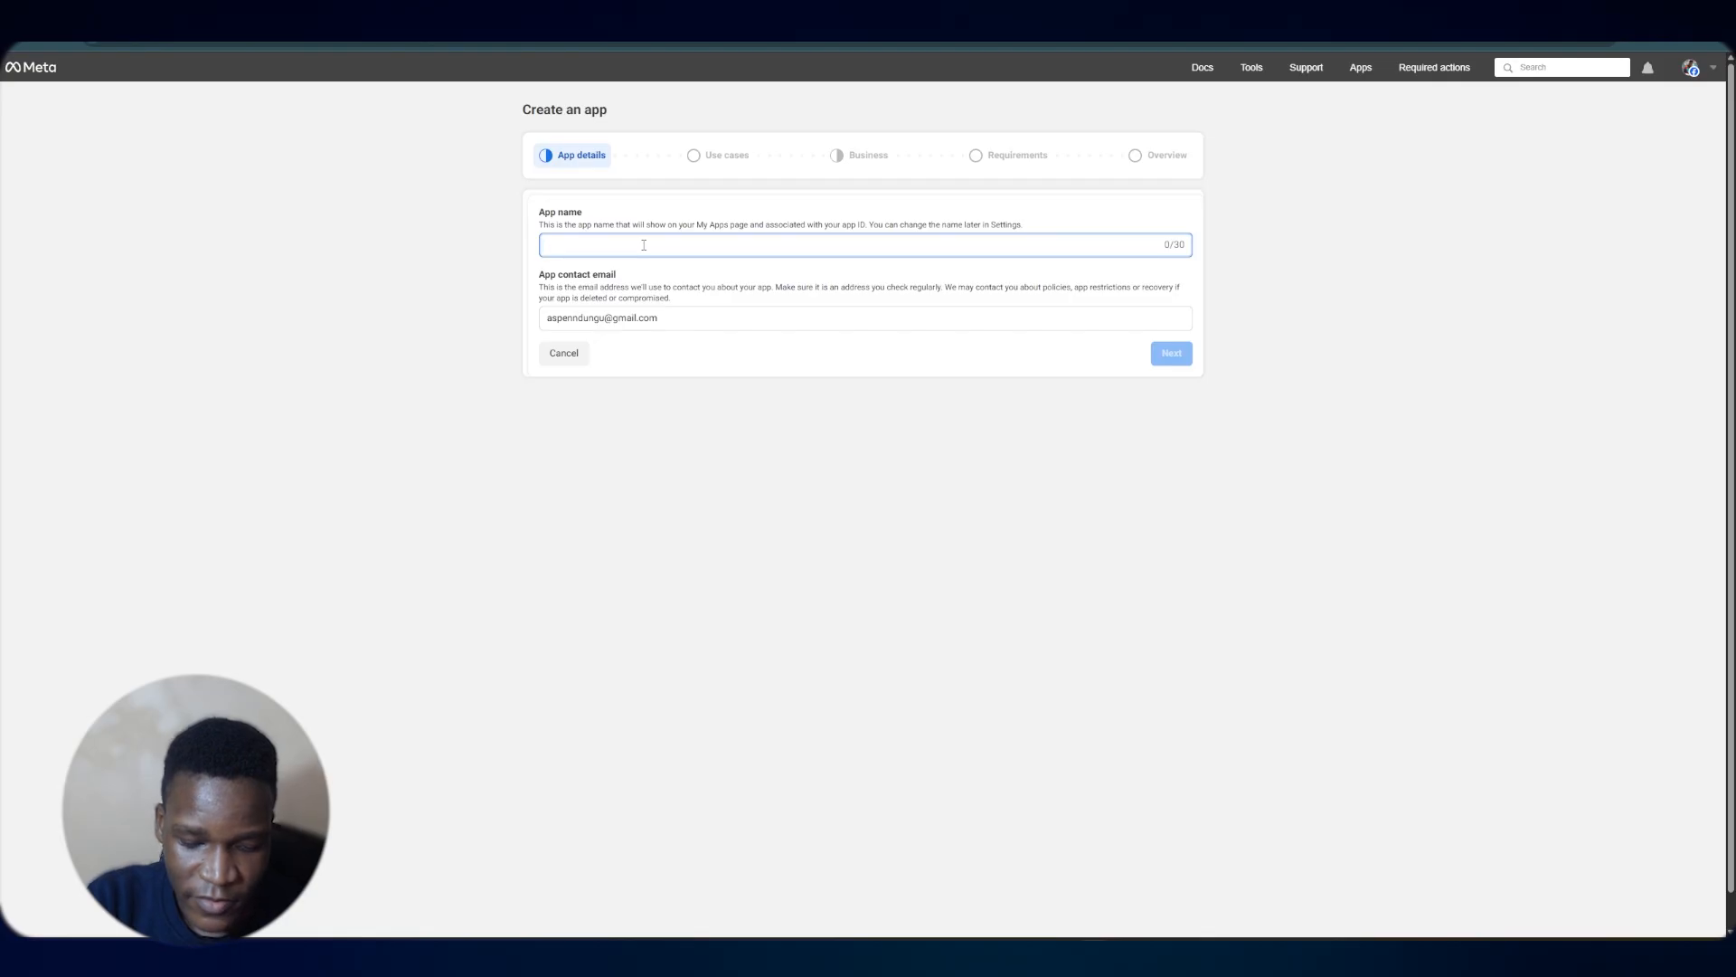
text(youtube)
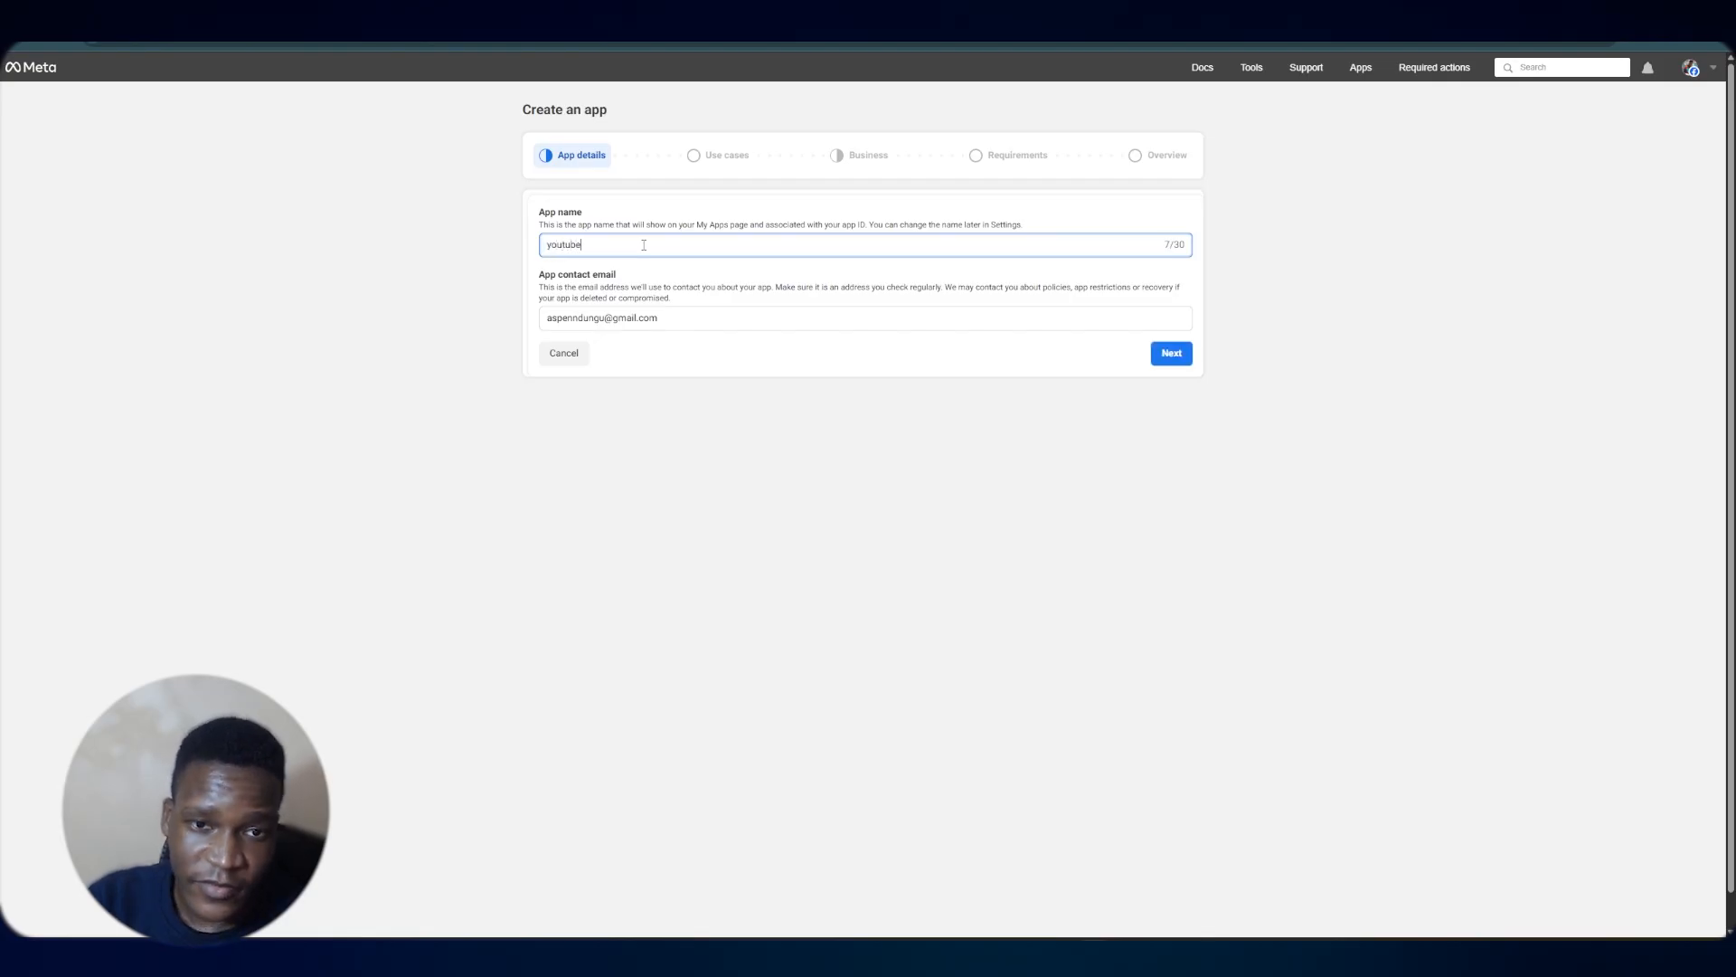
text( n8n)
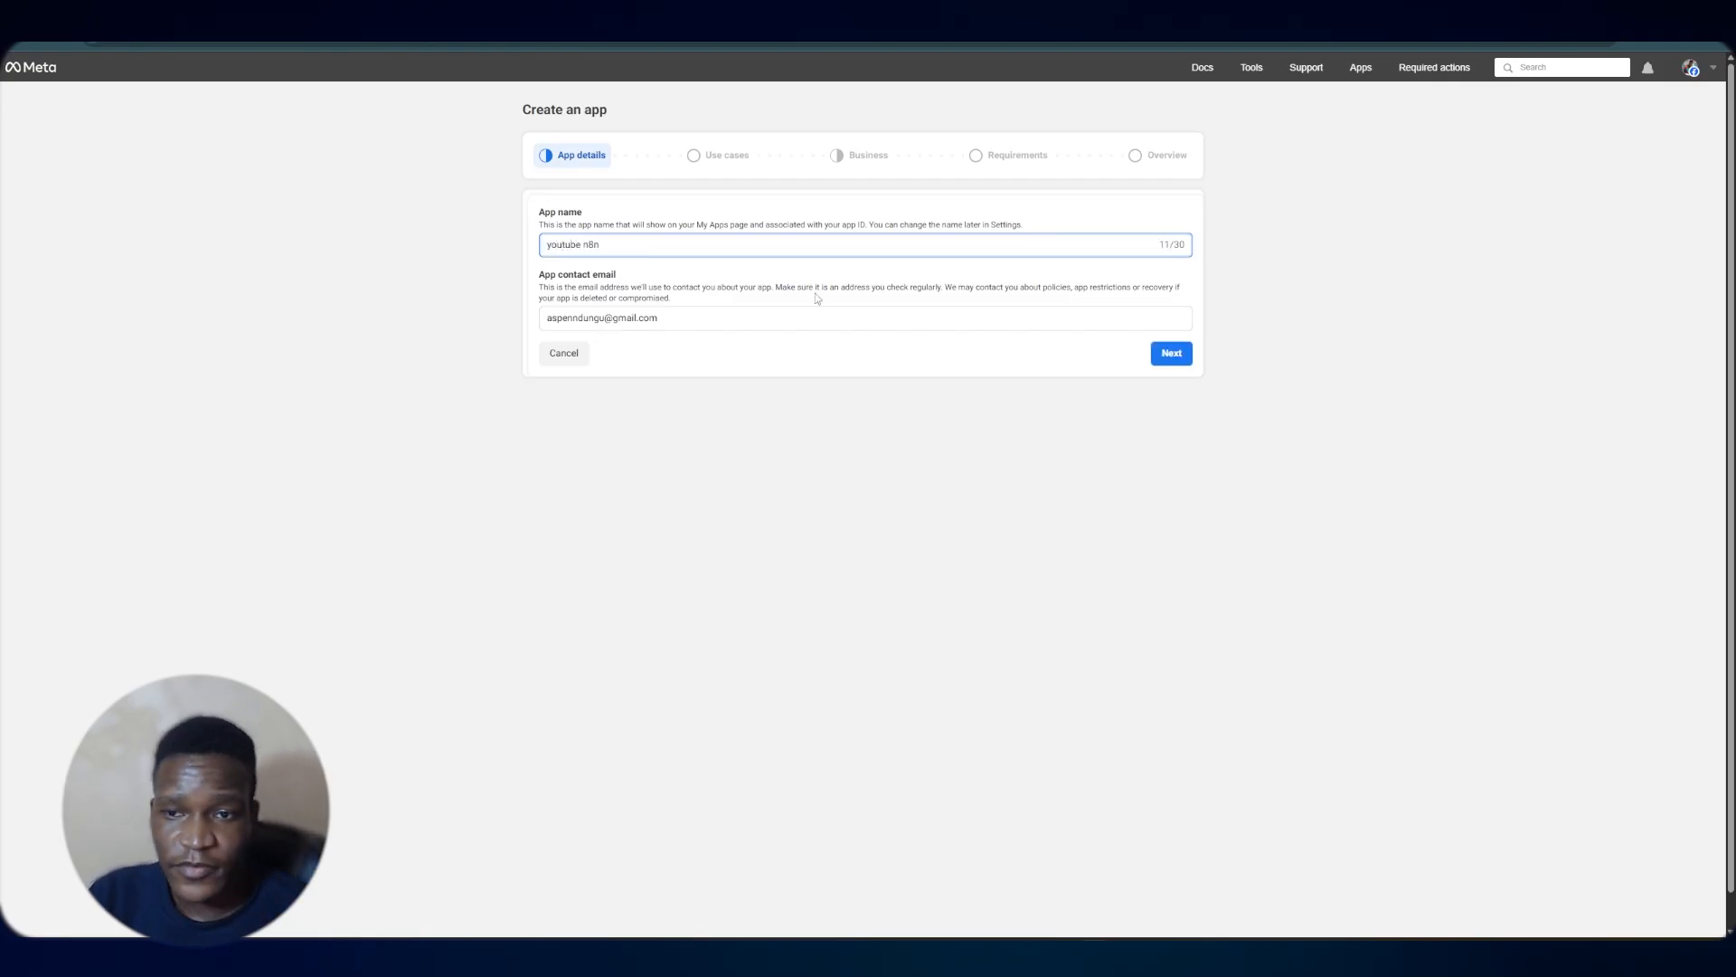
click(1171, 353)
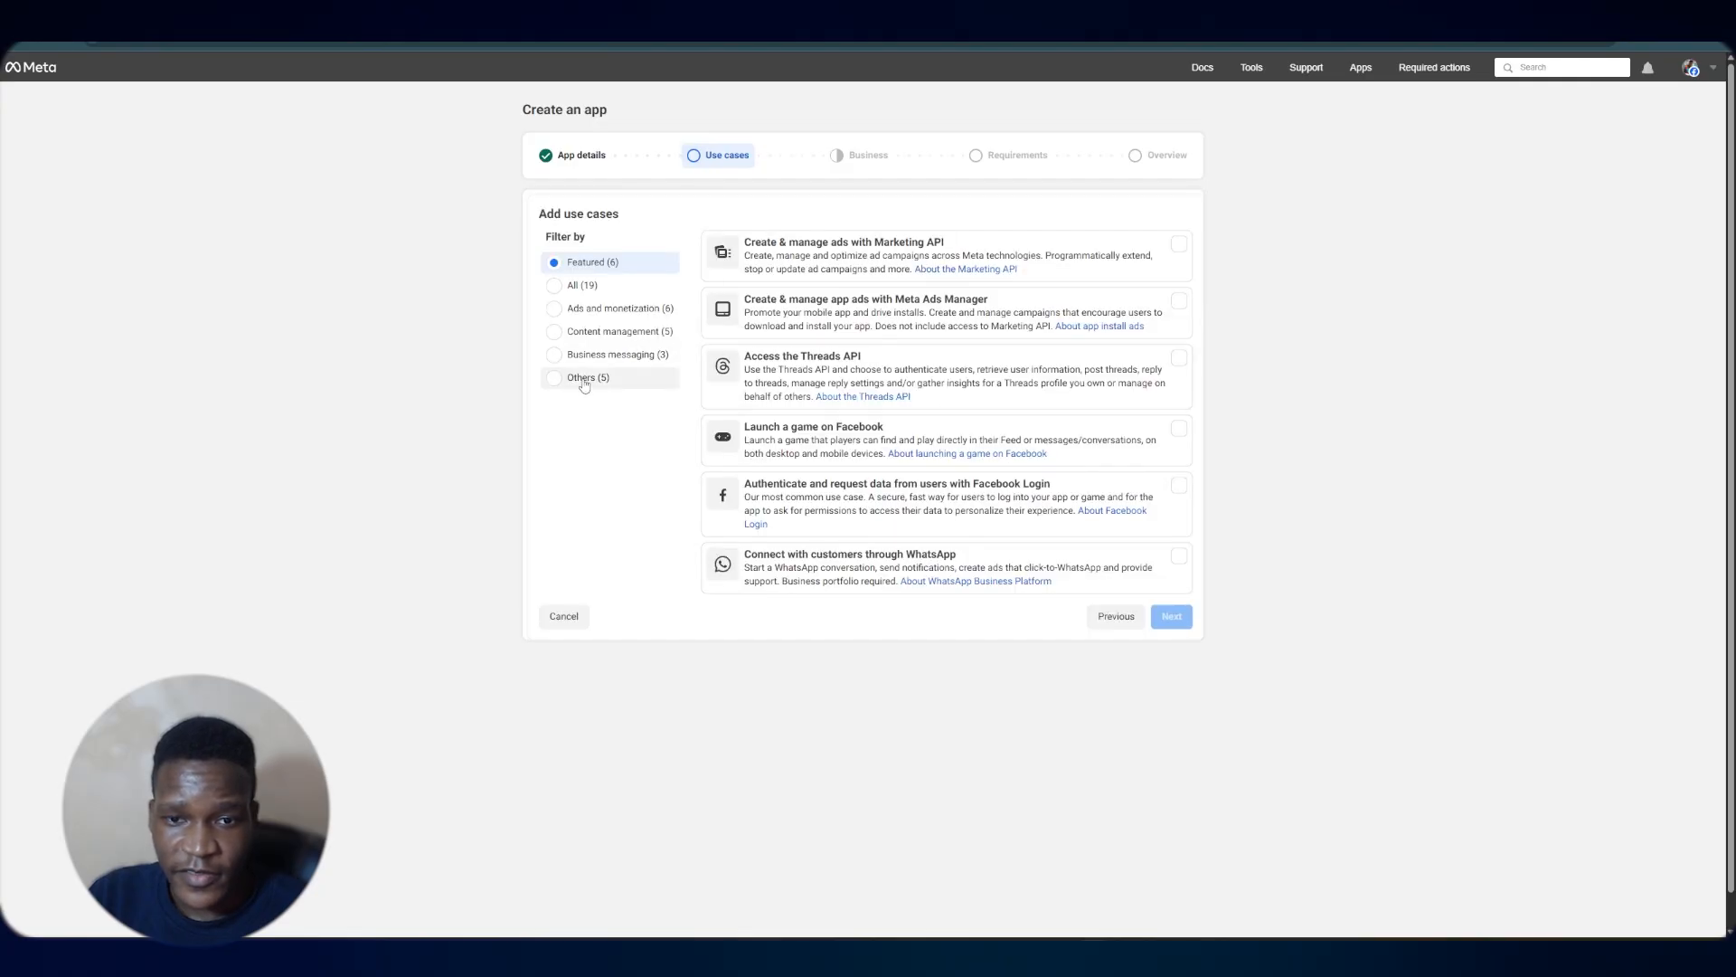
Choose the Connect with customers through WhatsApp use case, keep the Rainlight AI portfolio and complete the app wizard
click(900, 553)
click(1171, 664)
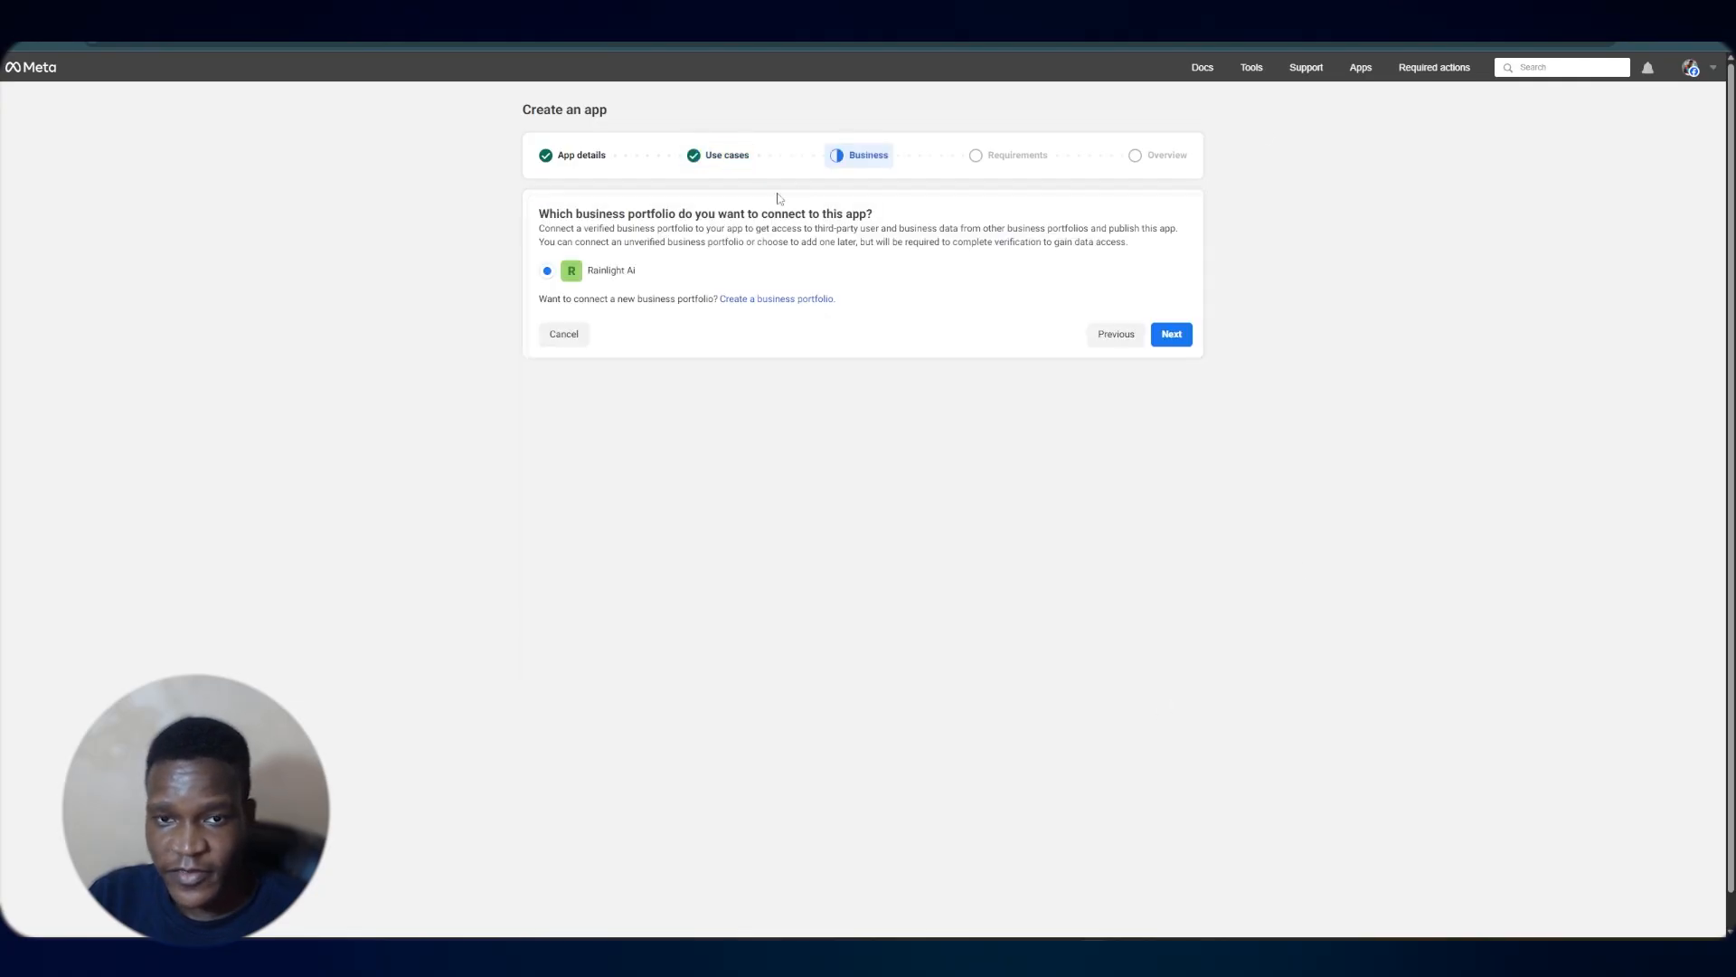
click(1172, 334)
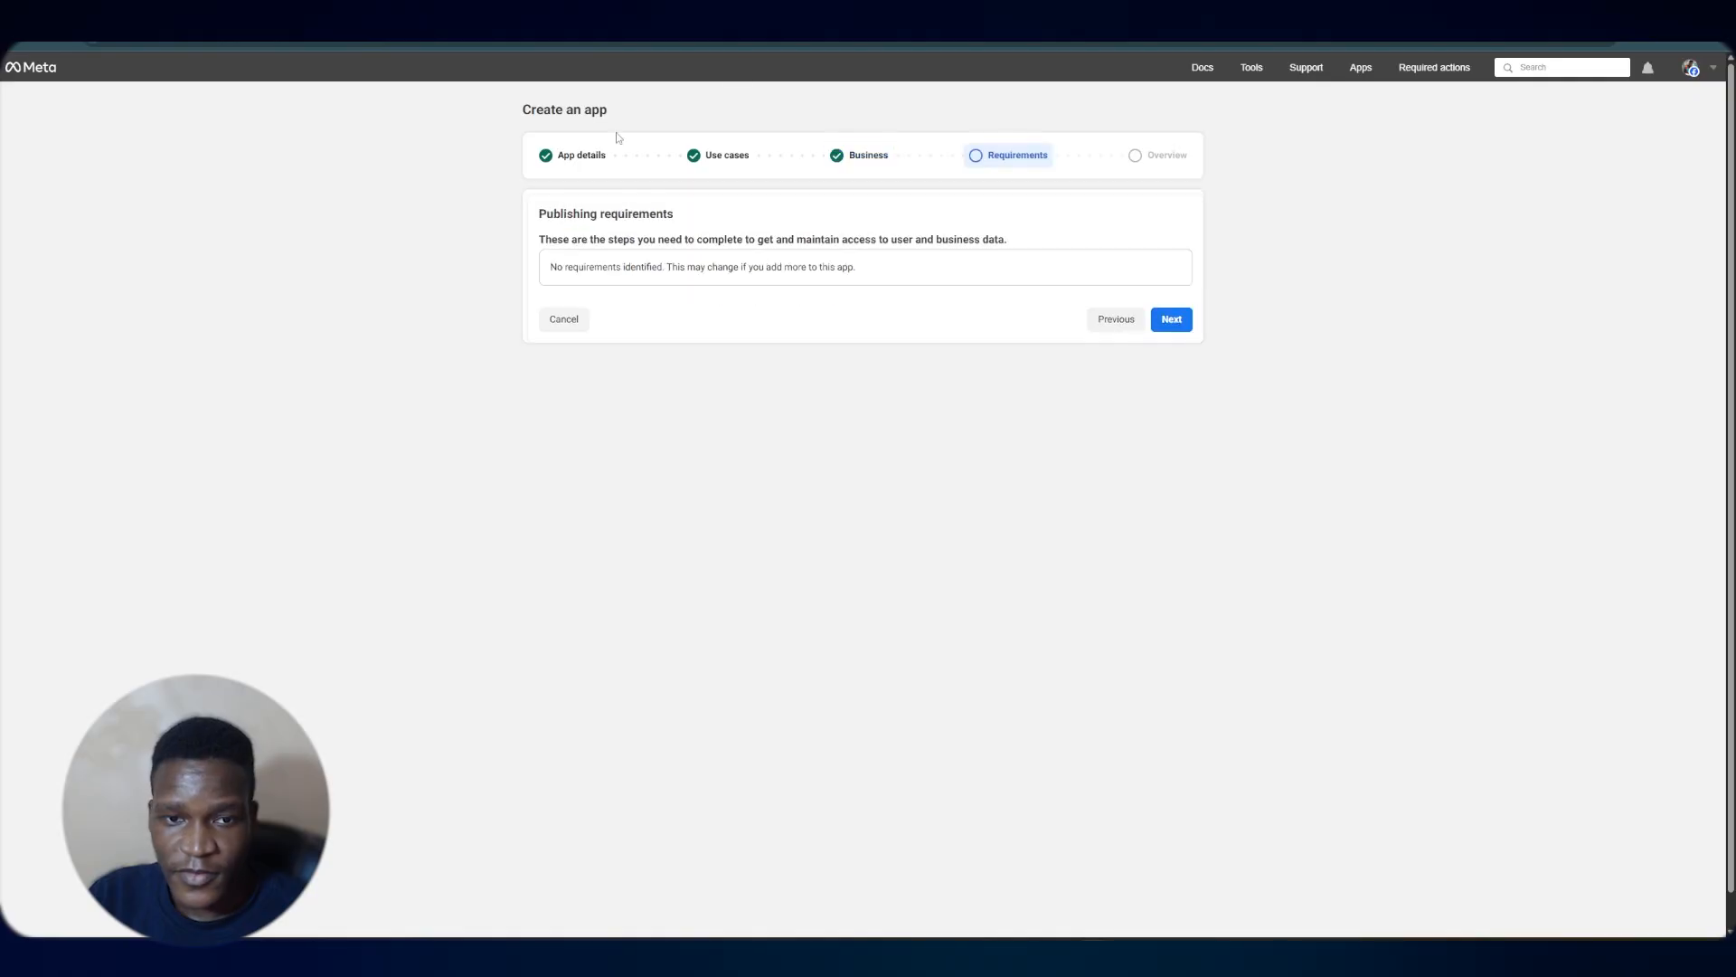
click(1171, 319)
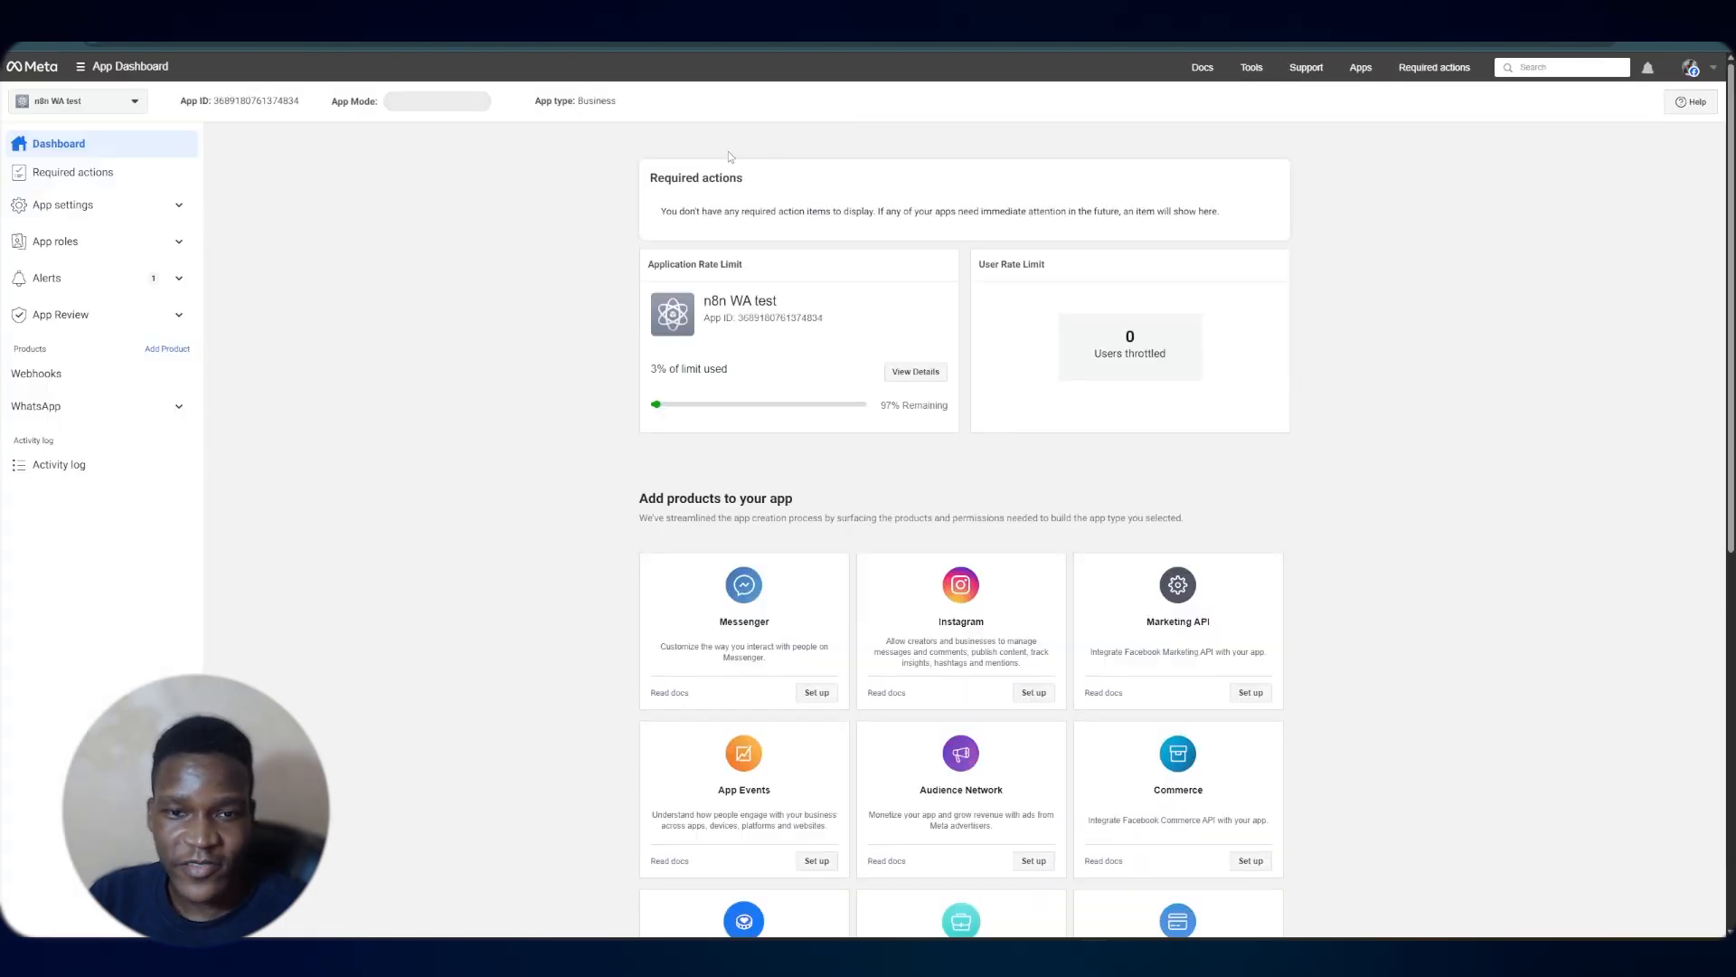
Open the Meta app's WhatsApp API Setup page, generate a temporary access token by reconnecting the account, and copy it
scroll(1040, 298, down, 4)
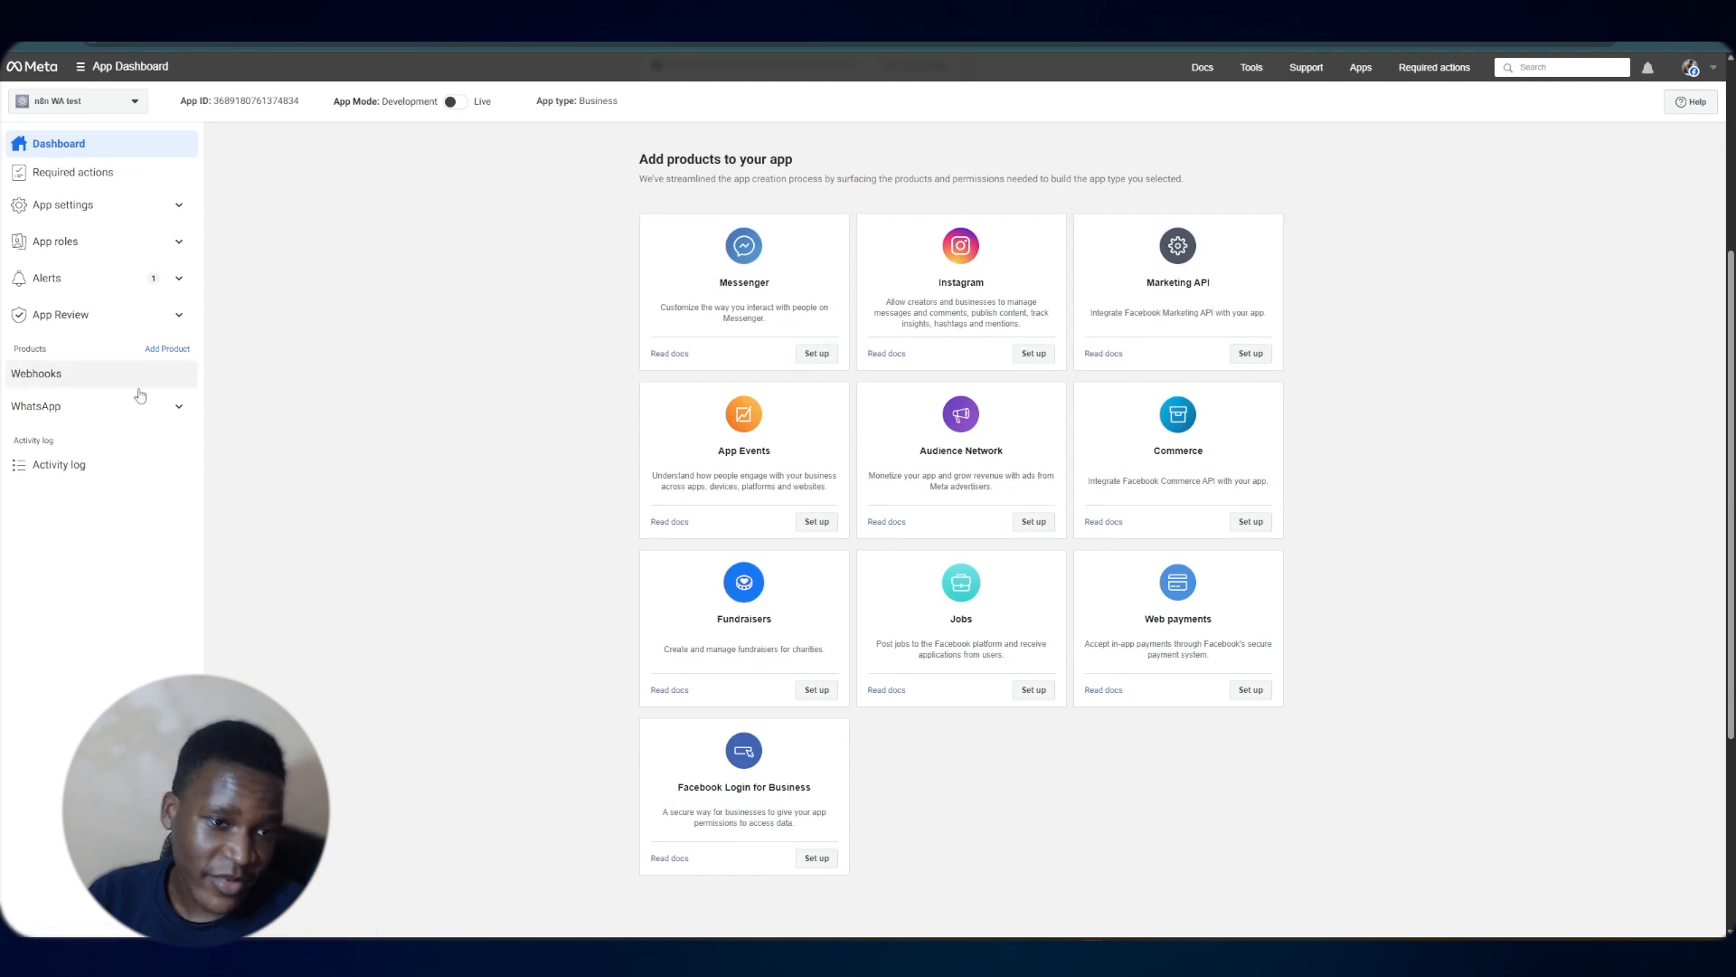
click(179, 406)
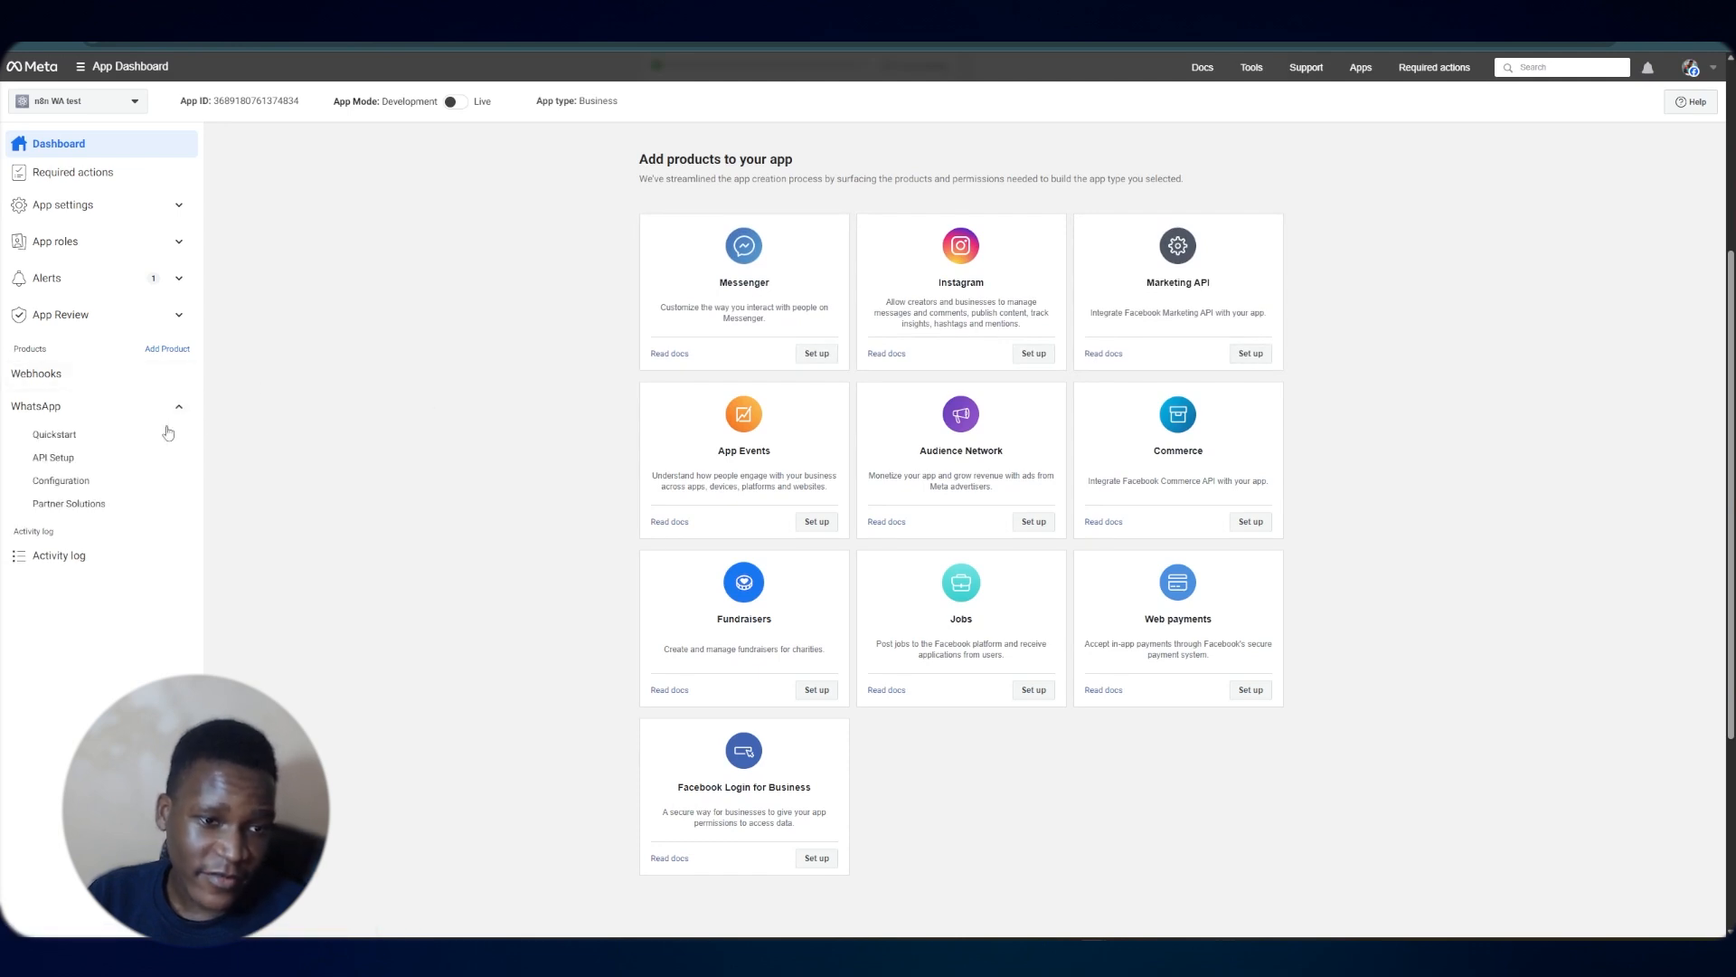
click(75, 459)
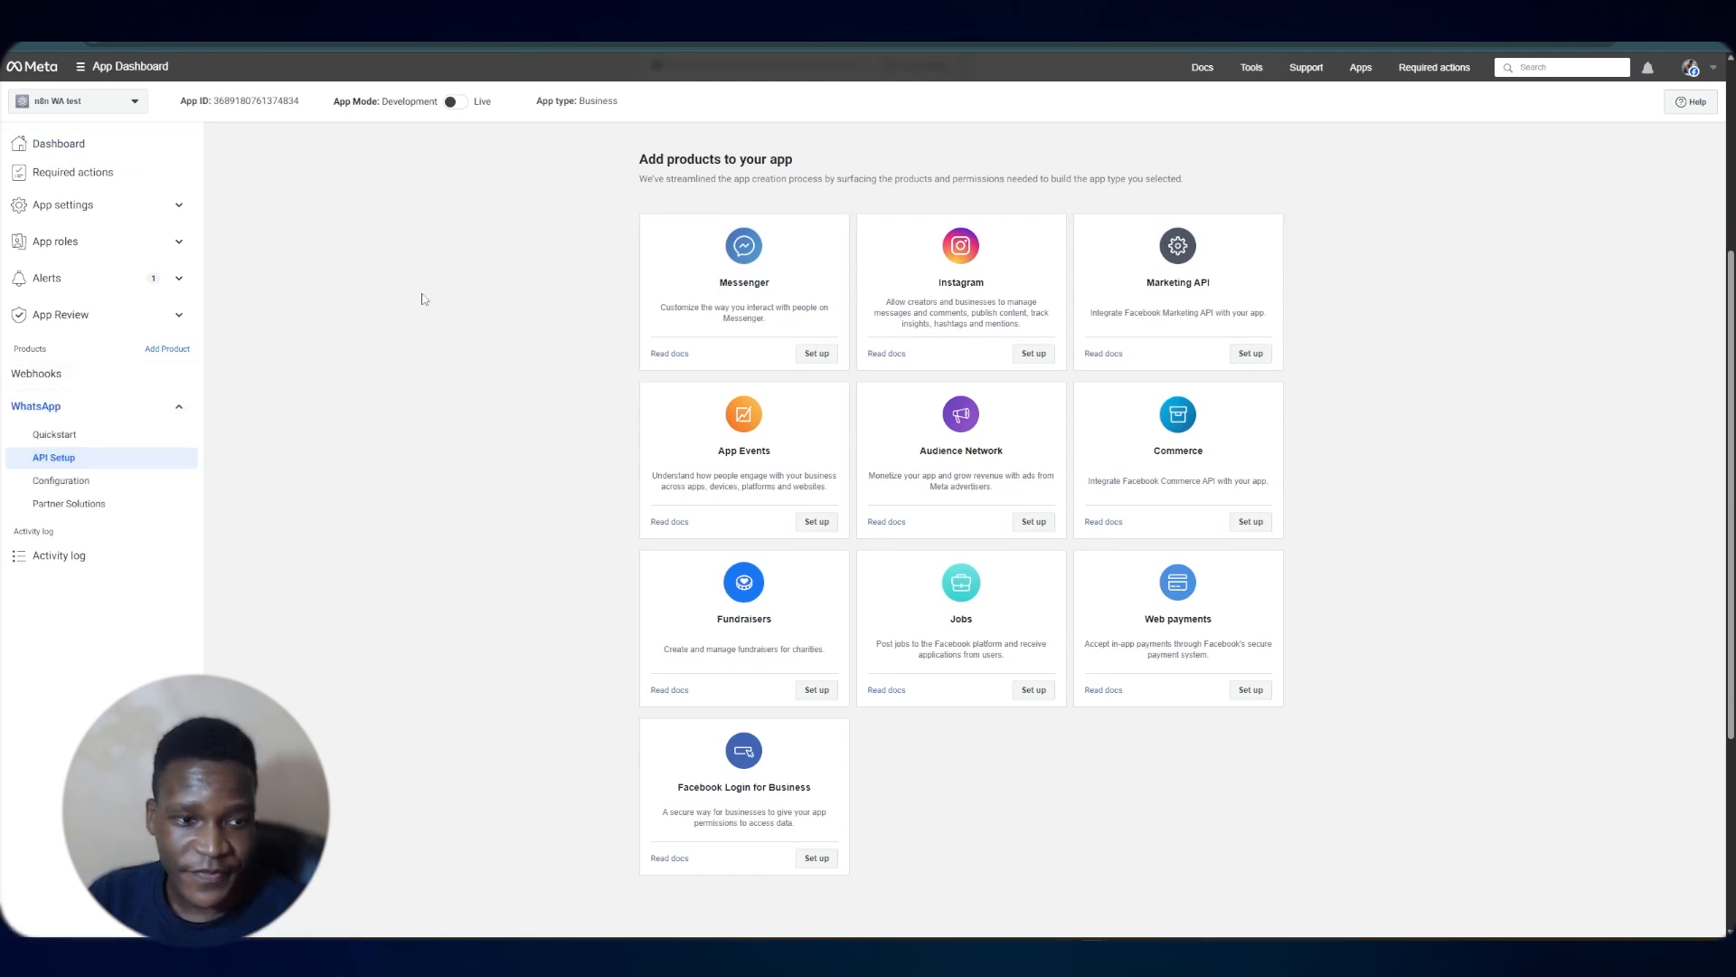
click(1178, 249)
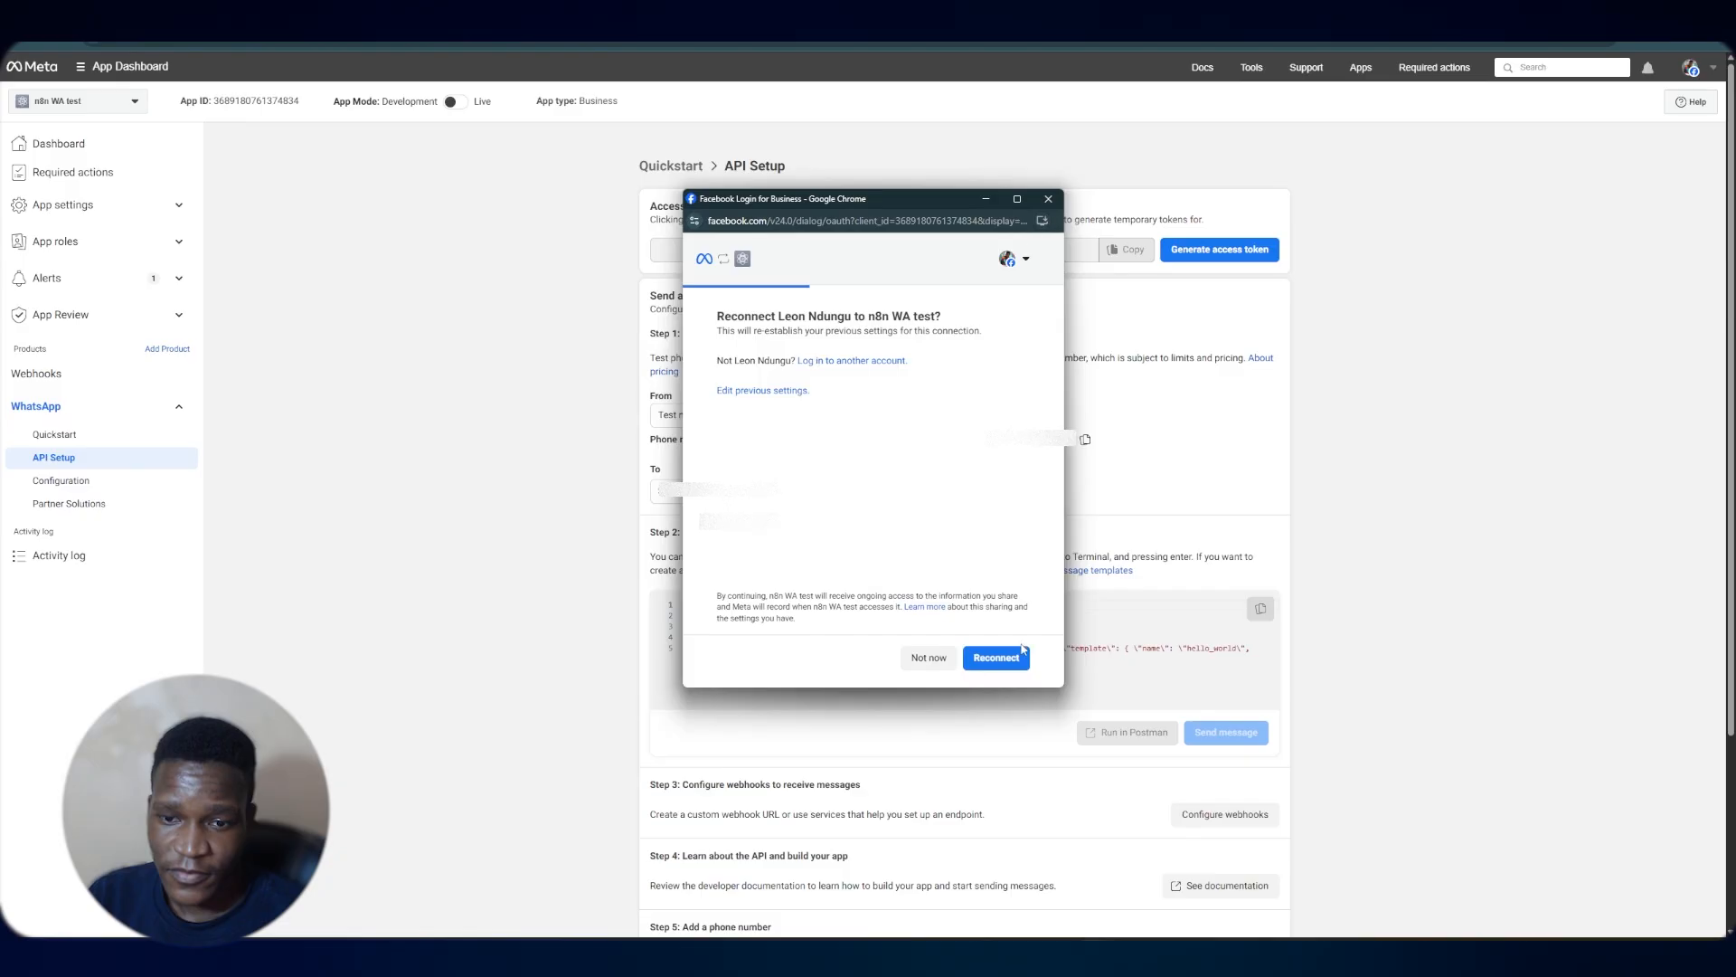
click(1020, 653)
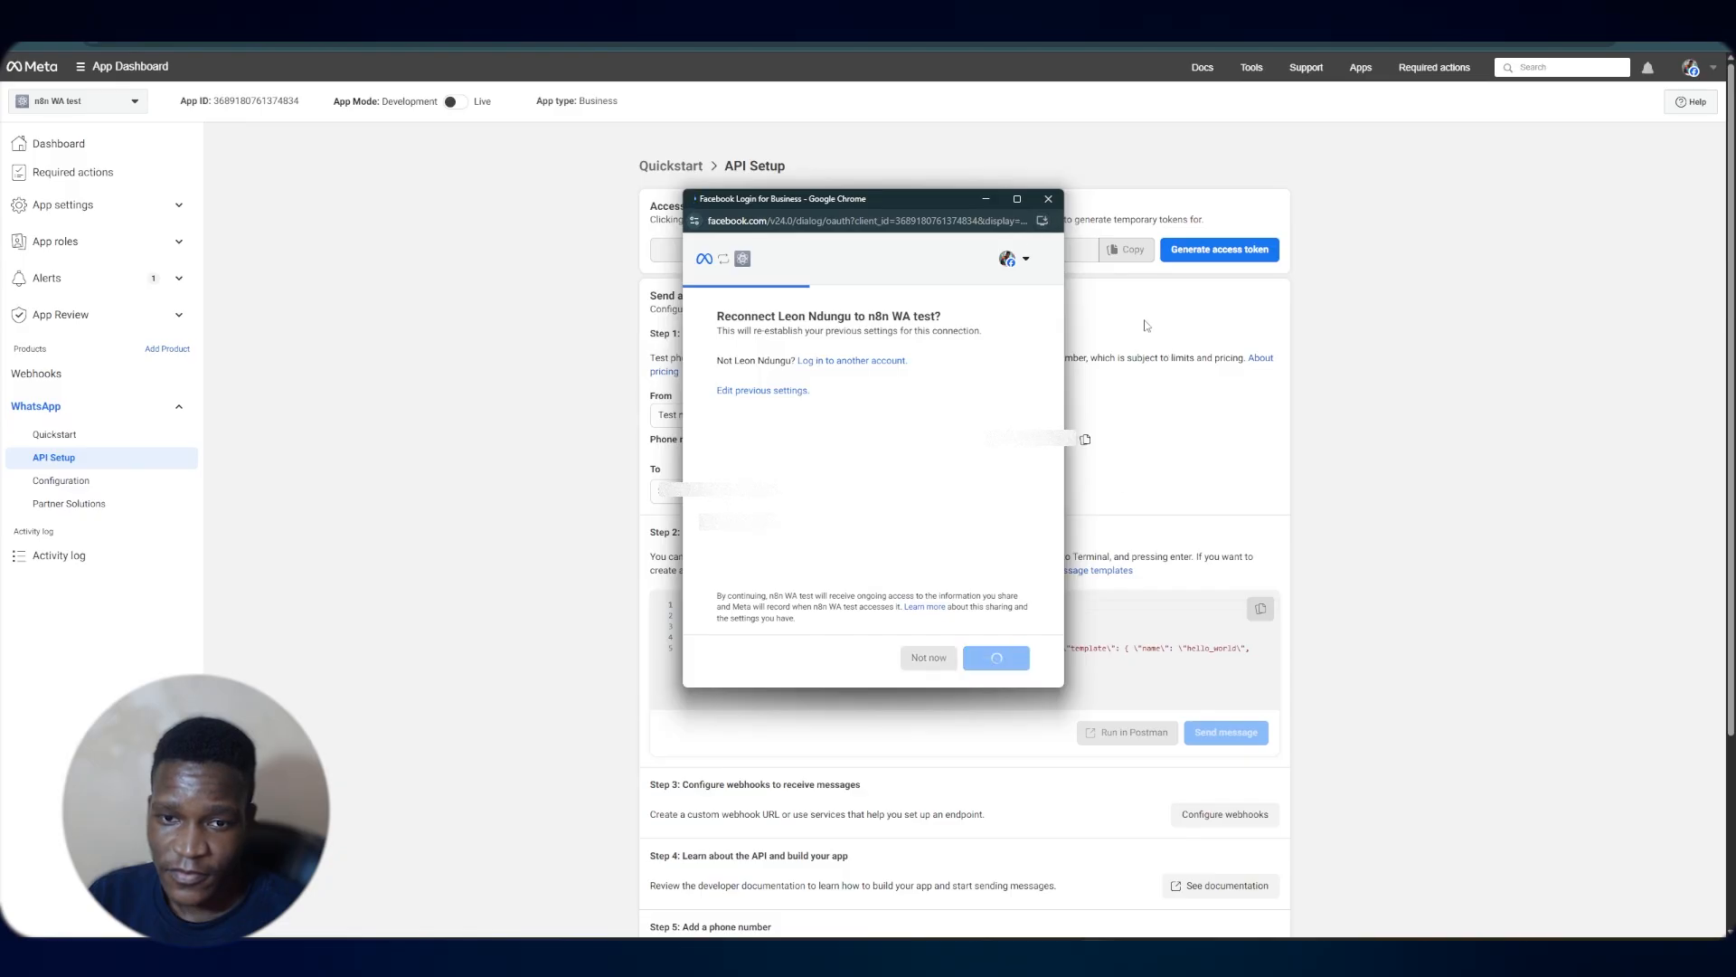
click(1127, 250)
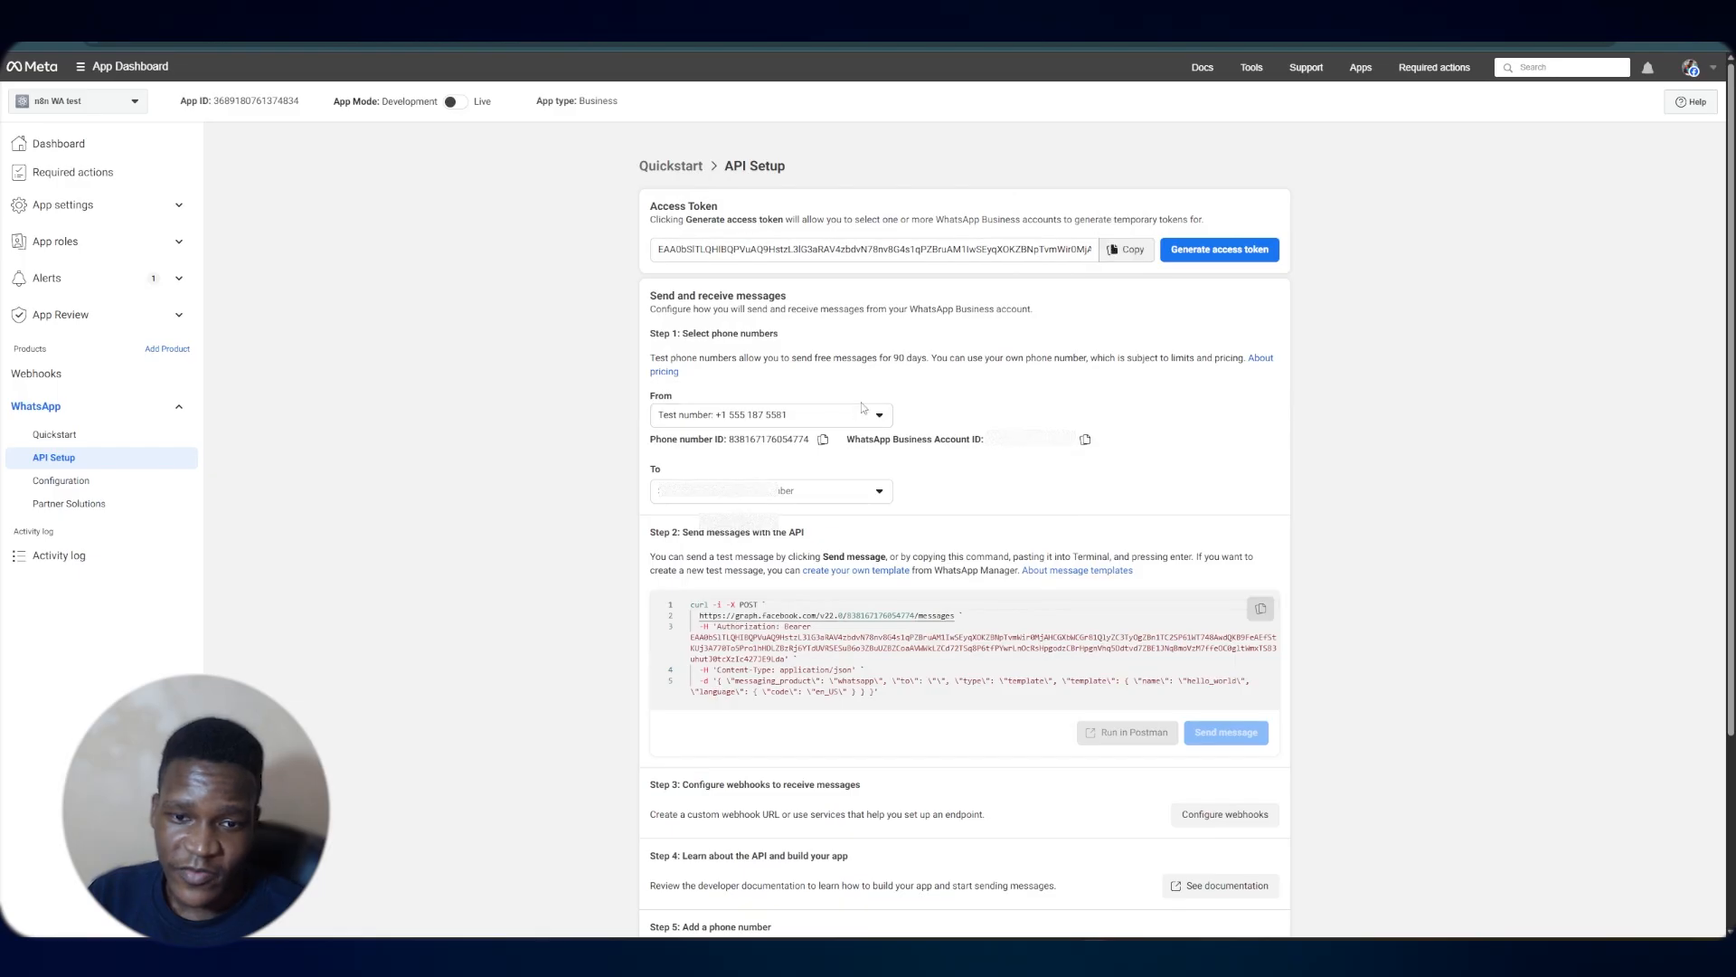
Choose the recipient number on the API Setup page and close the WhatsApp credential dialog
click(819, 491)
click(823, 525)
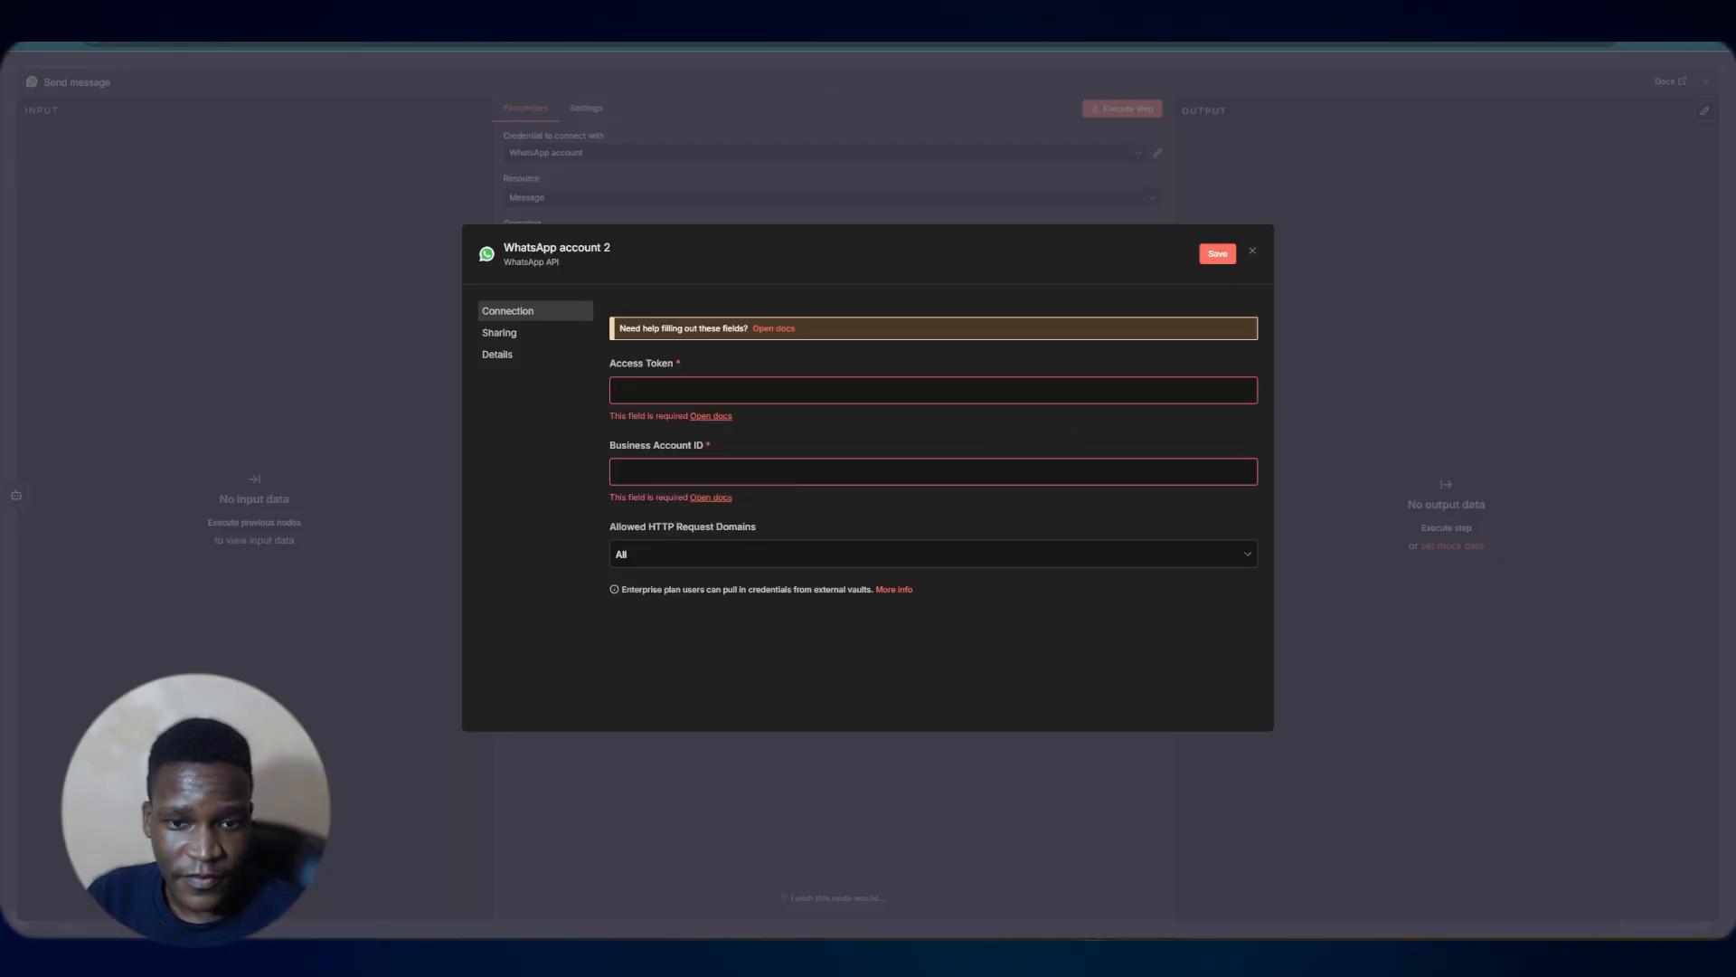
click(1252, 252)
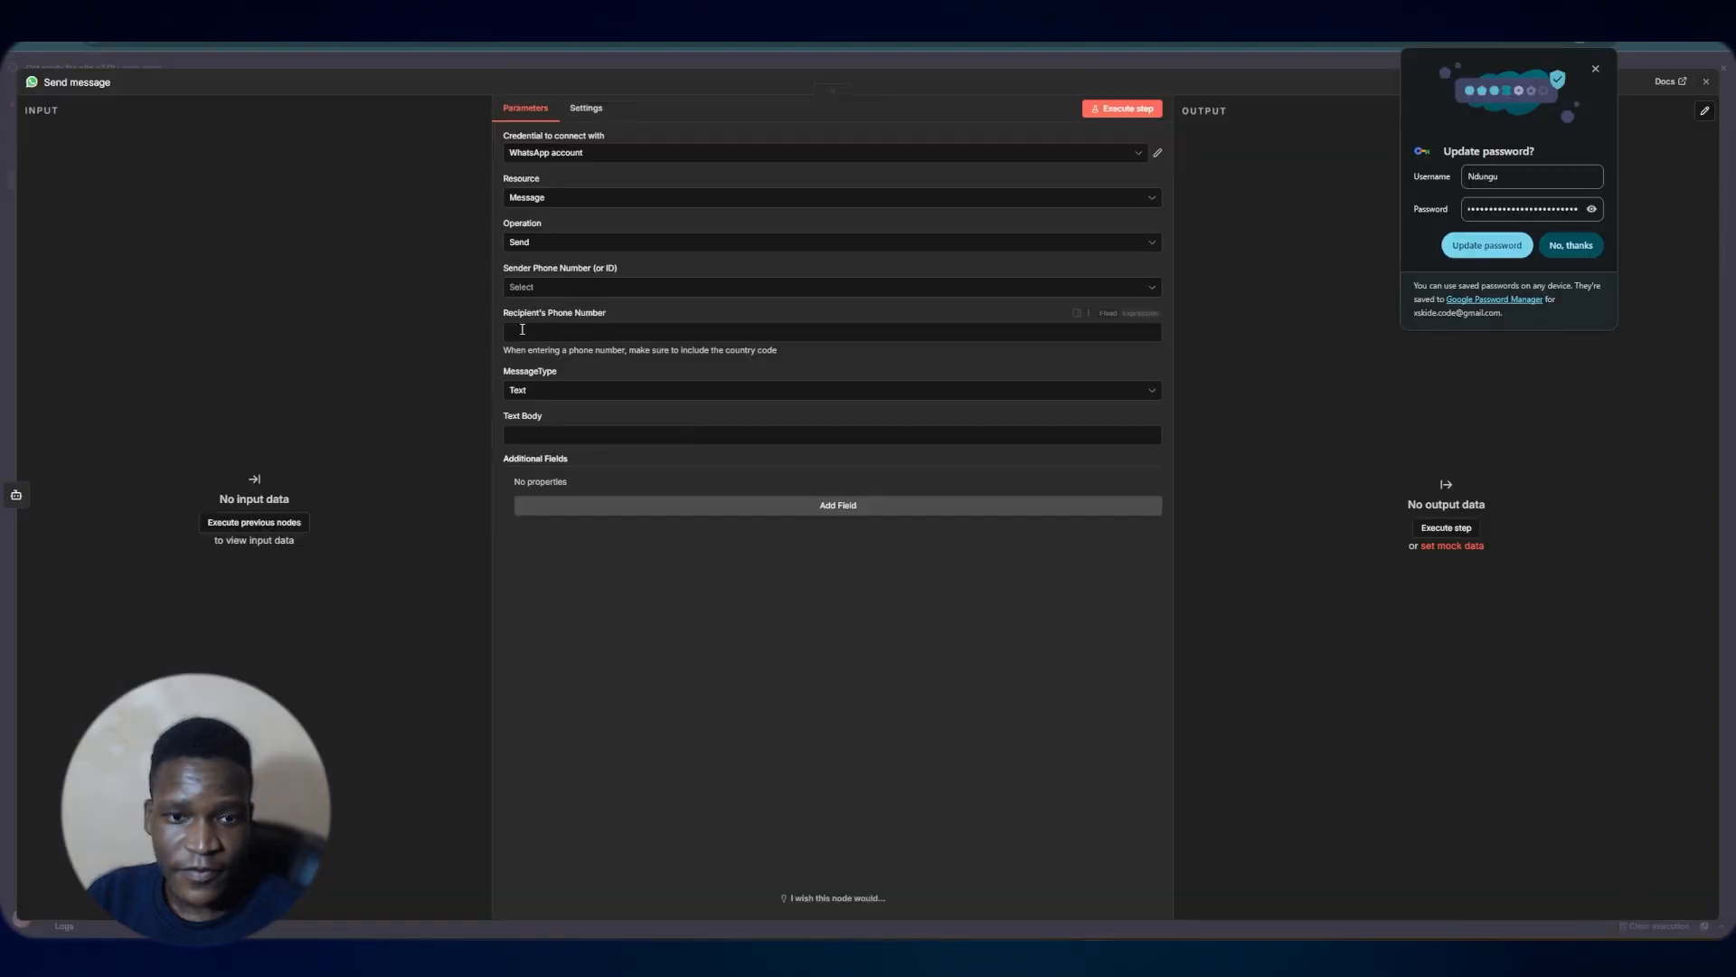
click(554, 287)
click(588, 327)
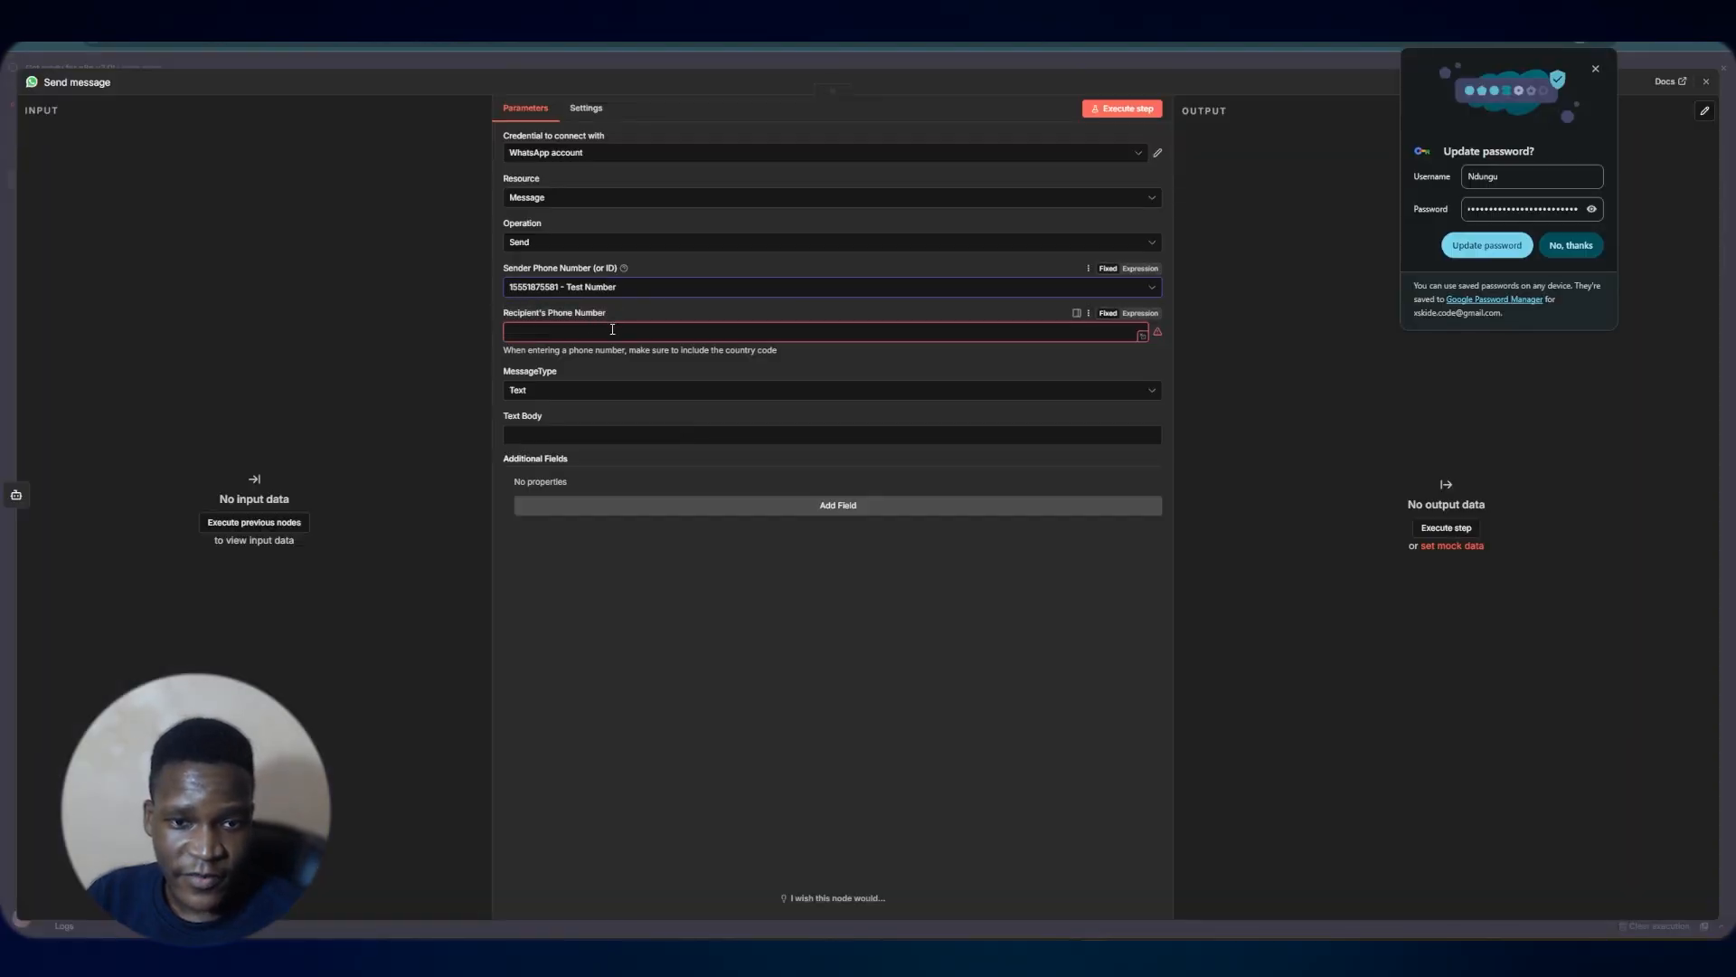
click(604, 337)
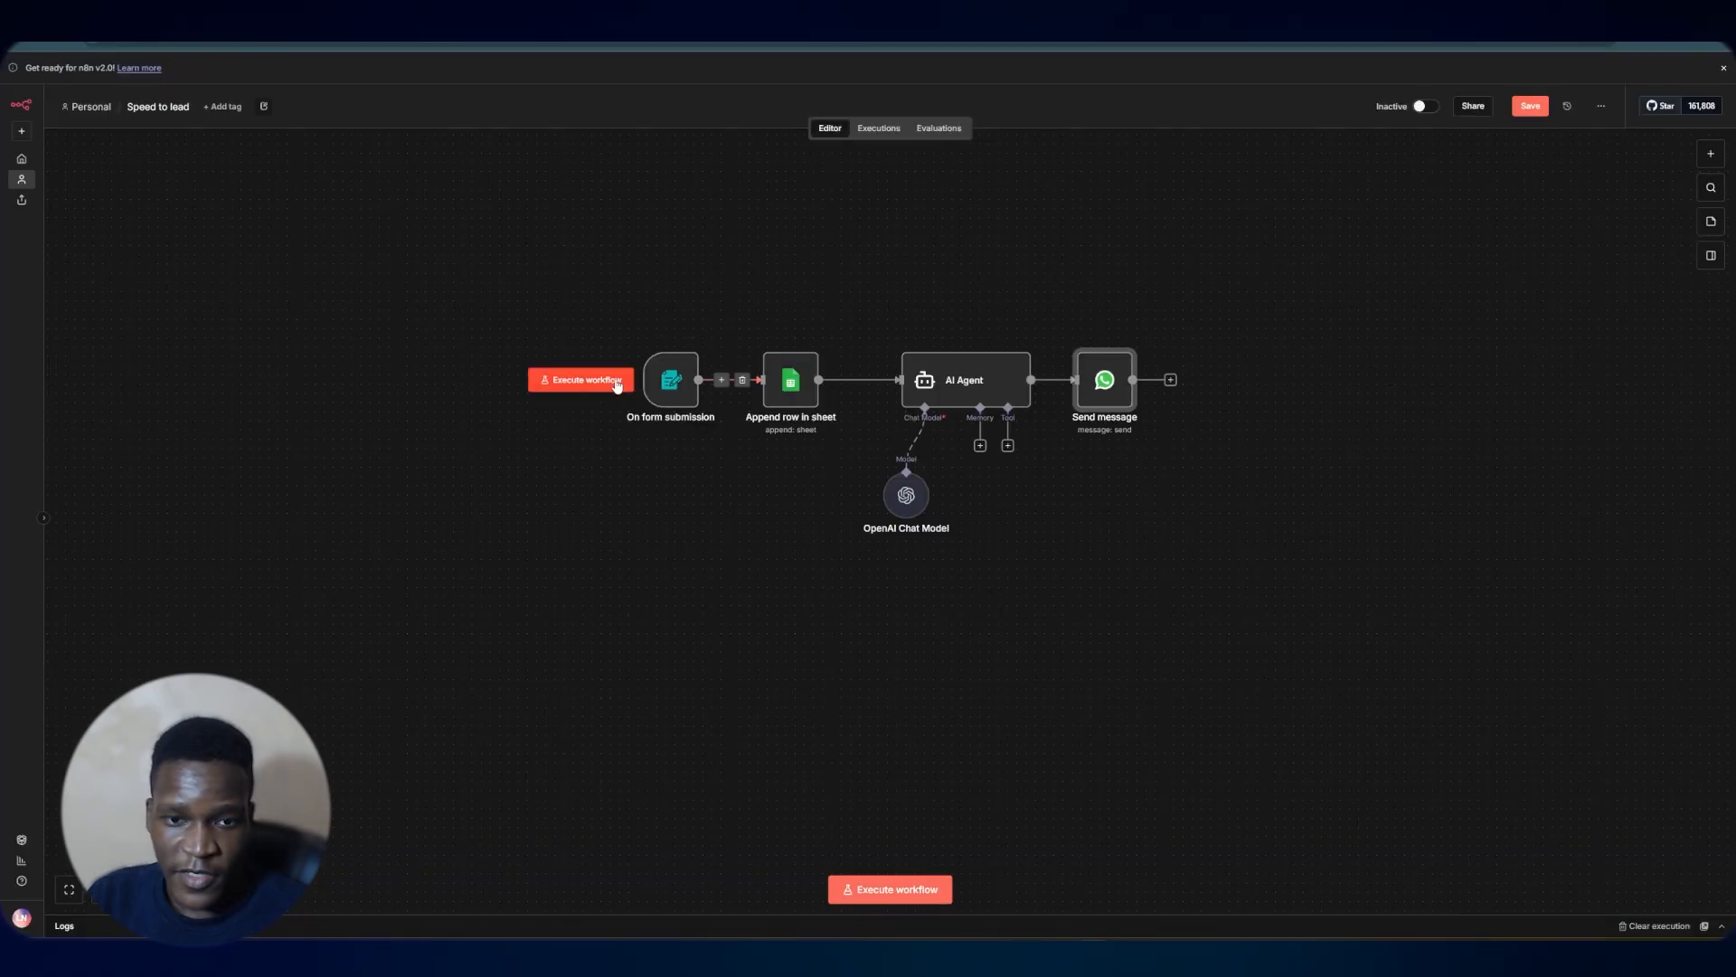
click(579, 379)
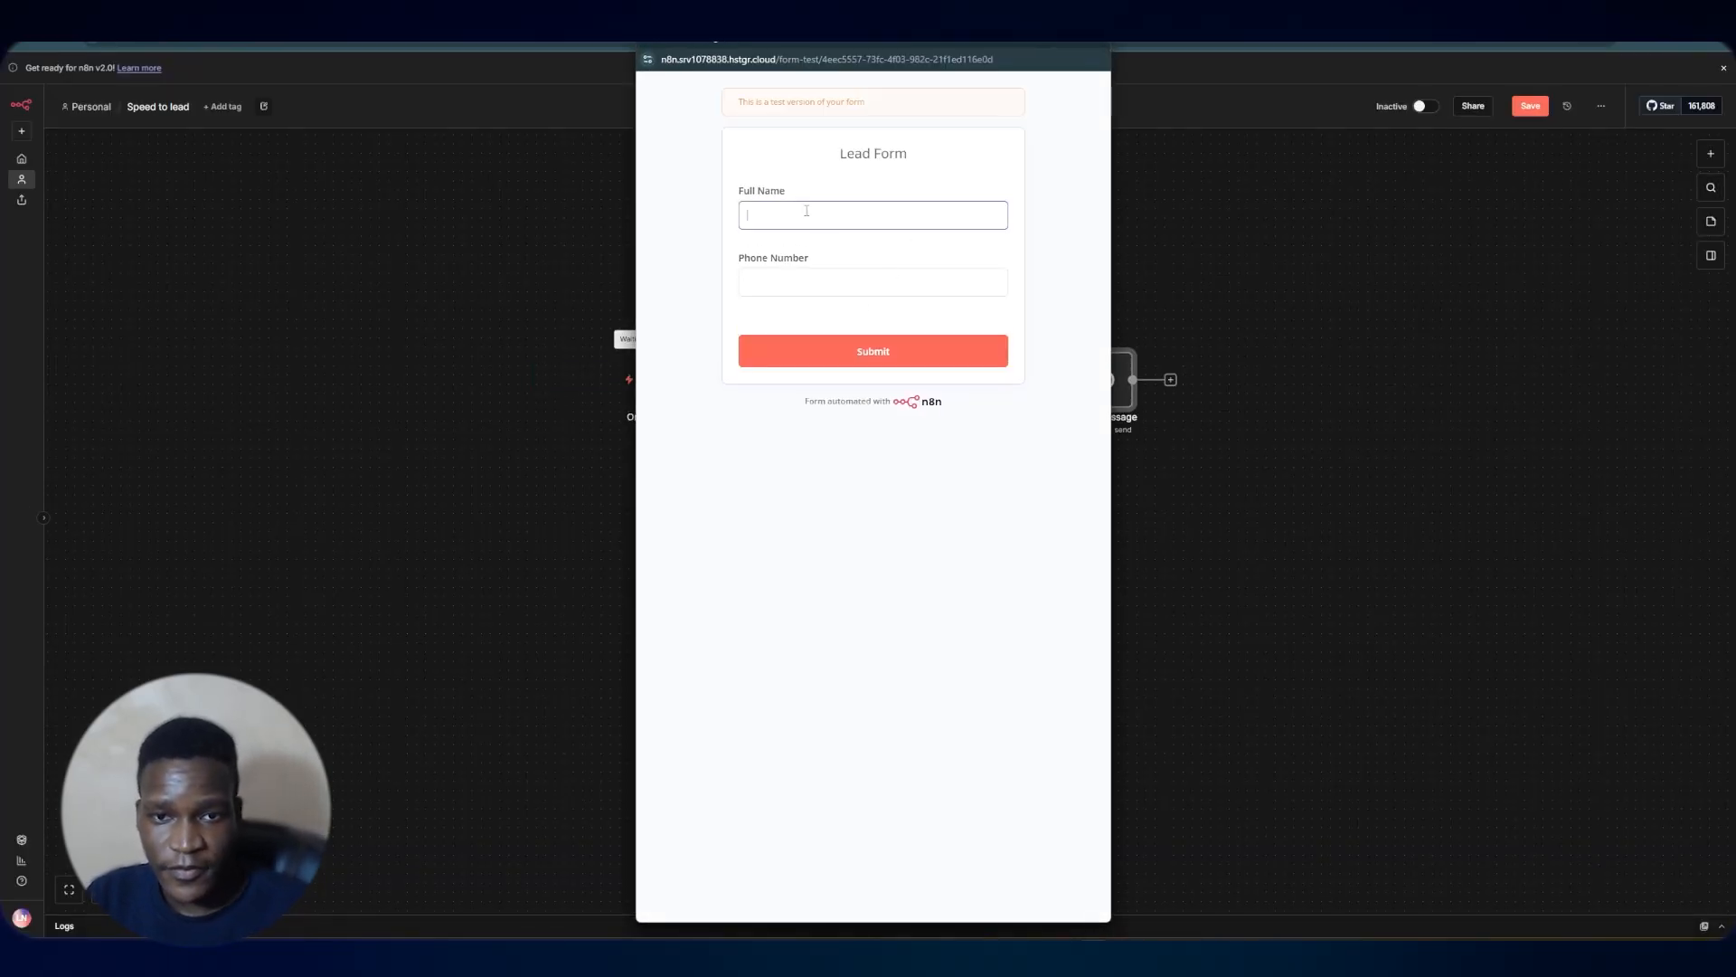
Submit a test lead through the Lead Form with a full name and phone number
click(857, 225)
click(863, 288)
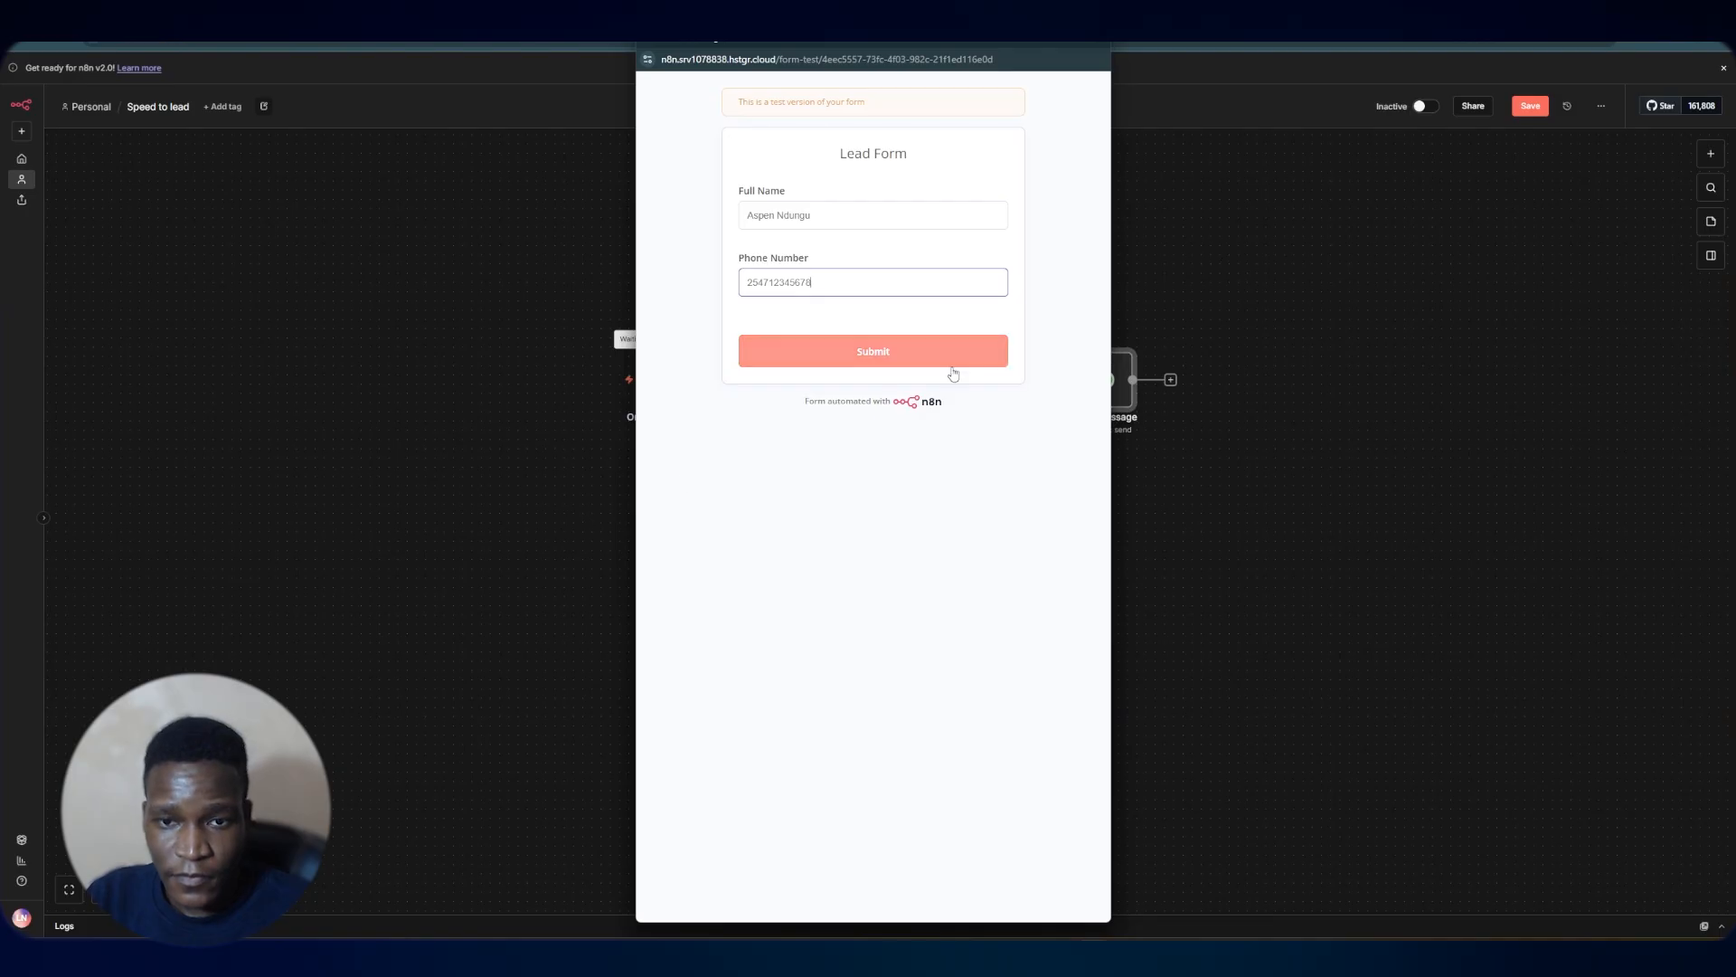
click(918, 355)
click(1267, 198)
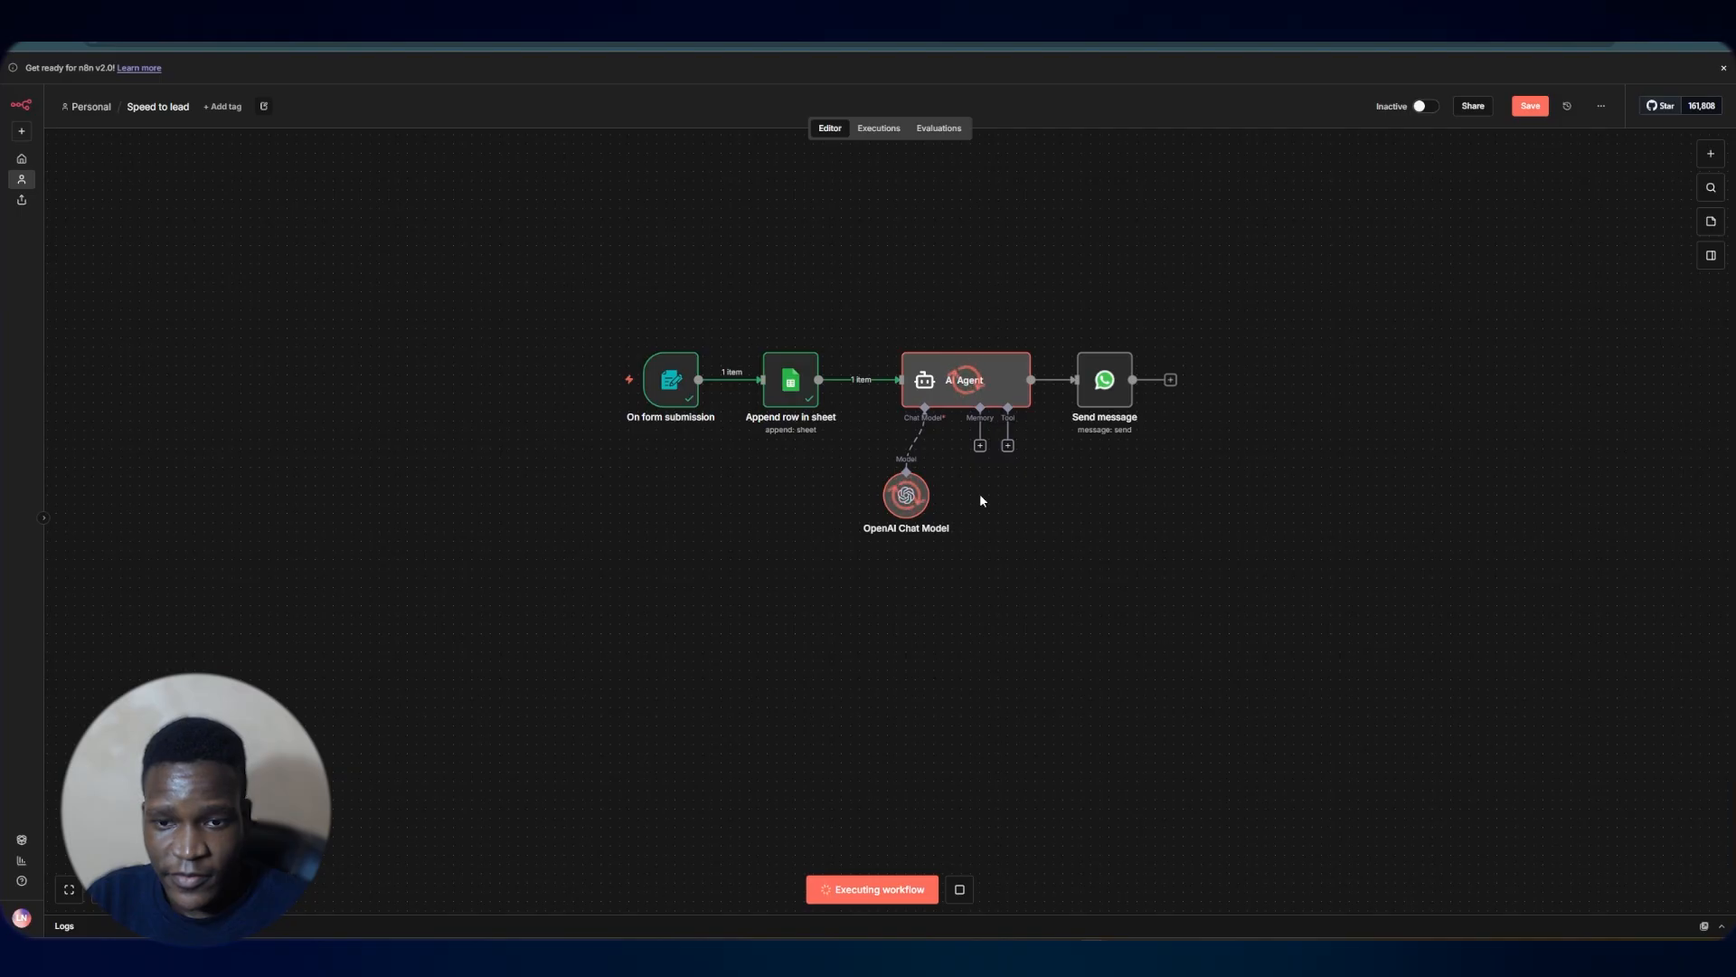
Map the AI Agent's output into the Send message node's Text Body, replacing the placeholder text
double_click(1104, 380)
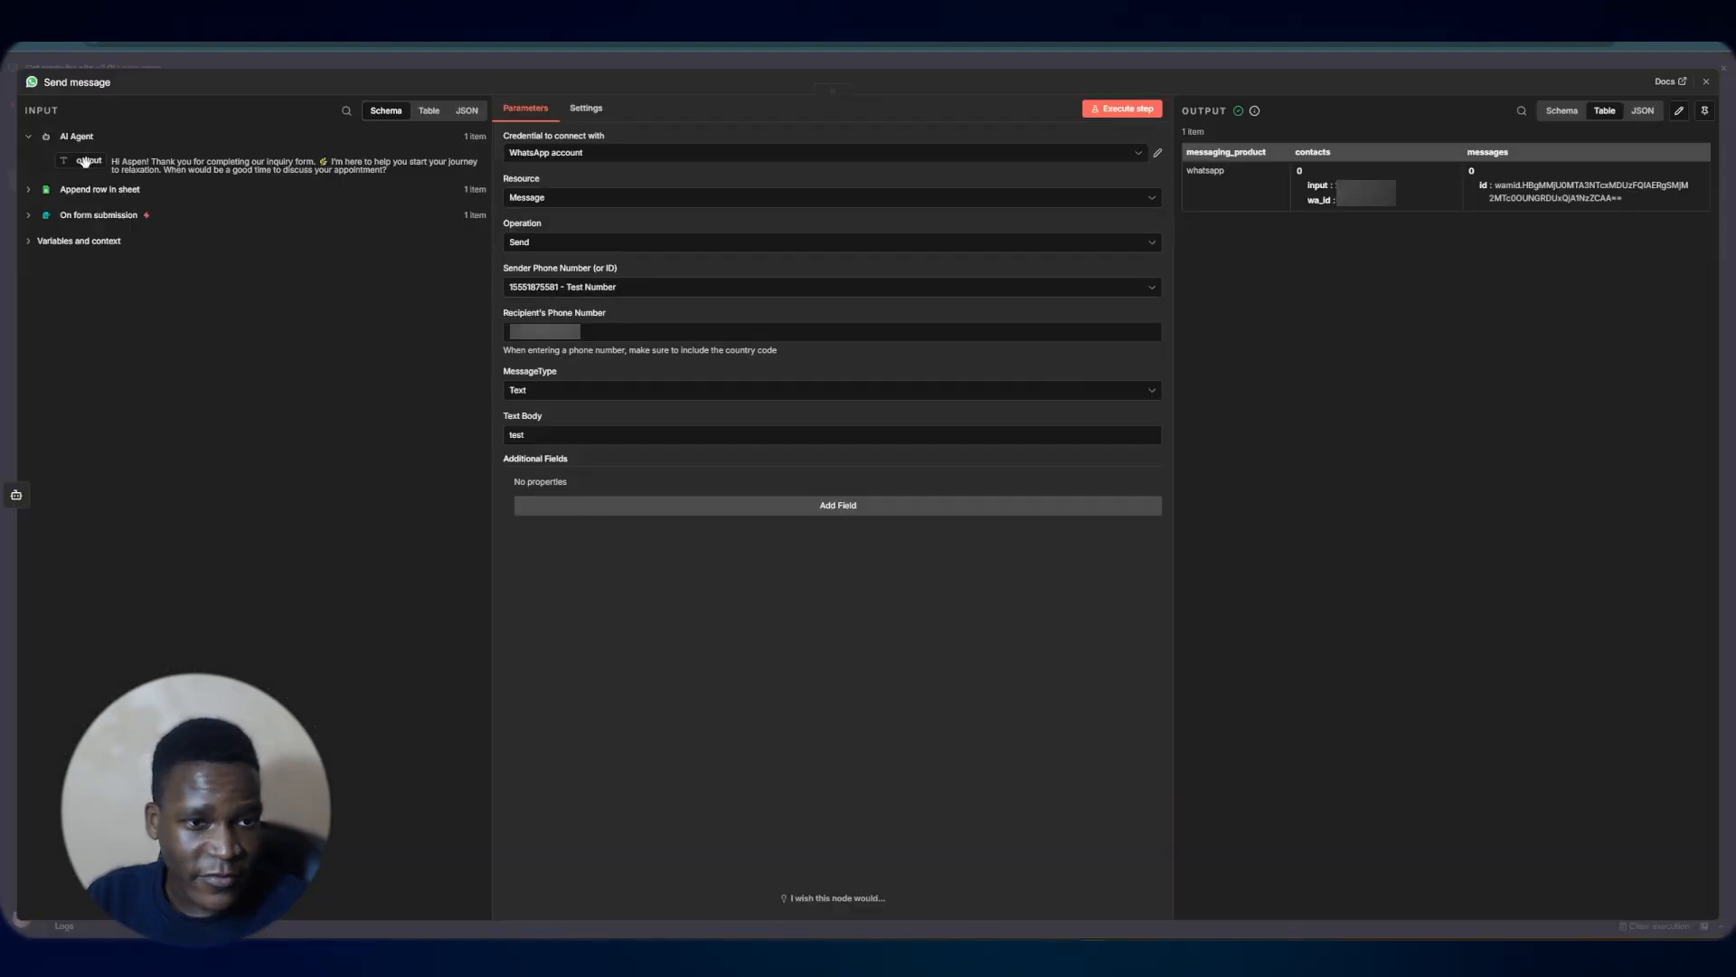
drag(84, 161, 527, 433)
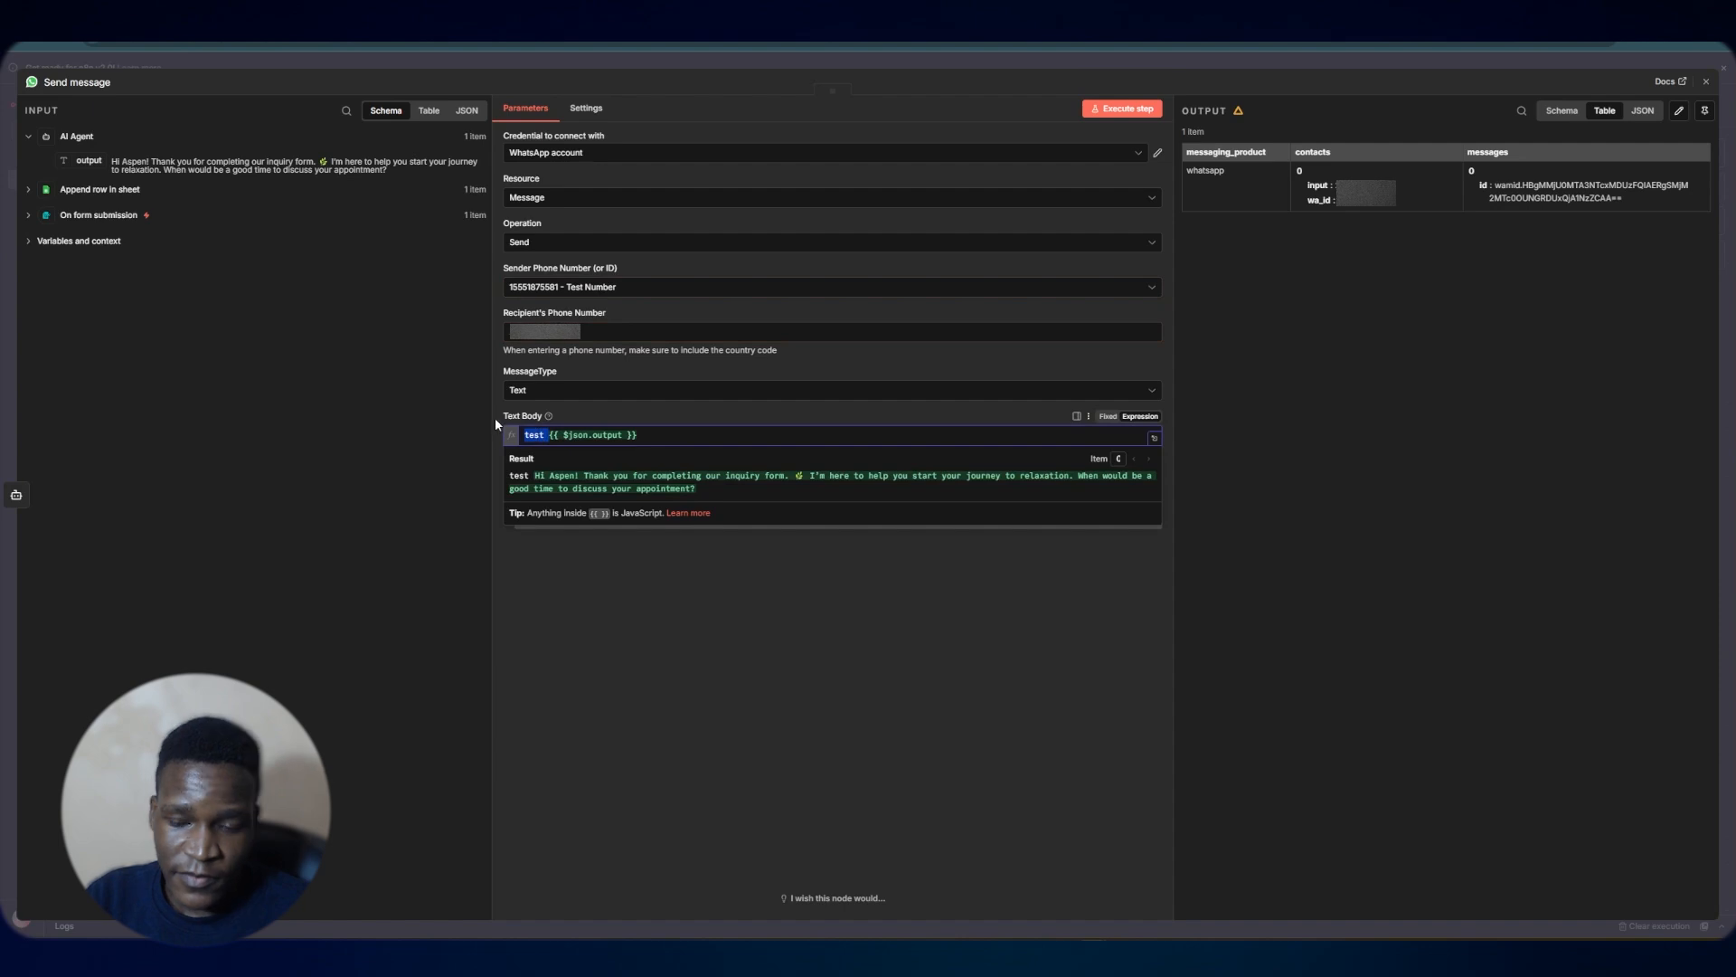
key(BackSpace)
click(794, 546)
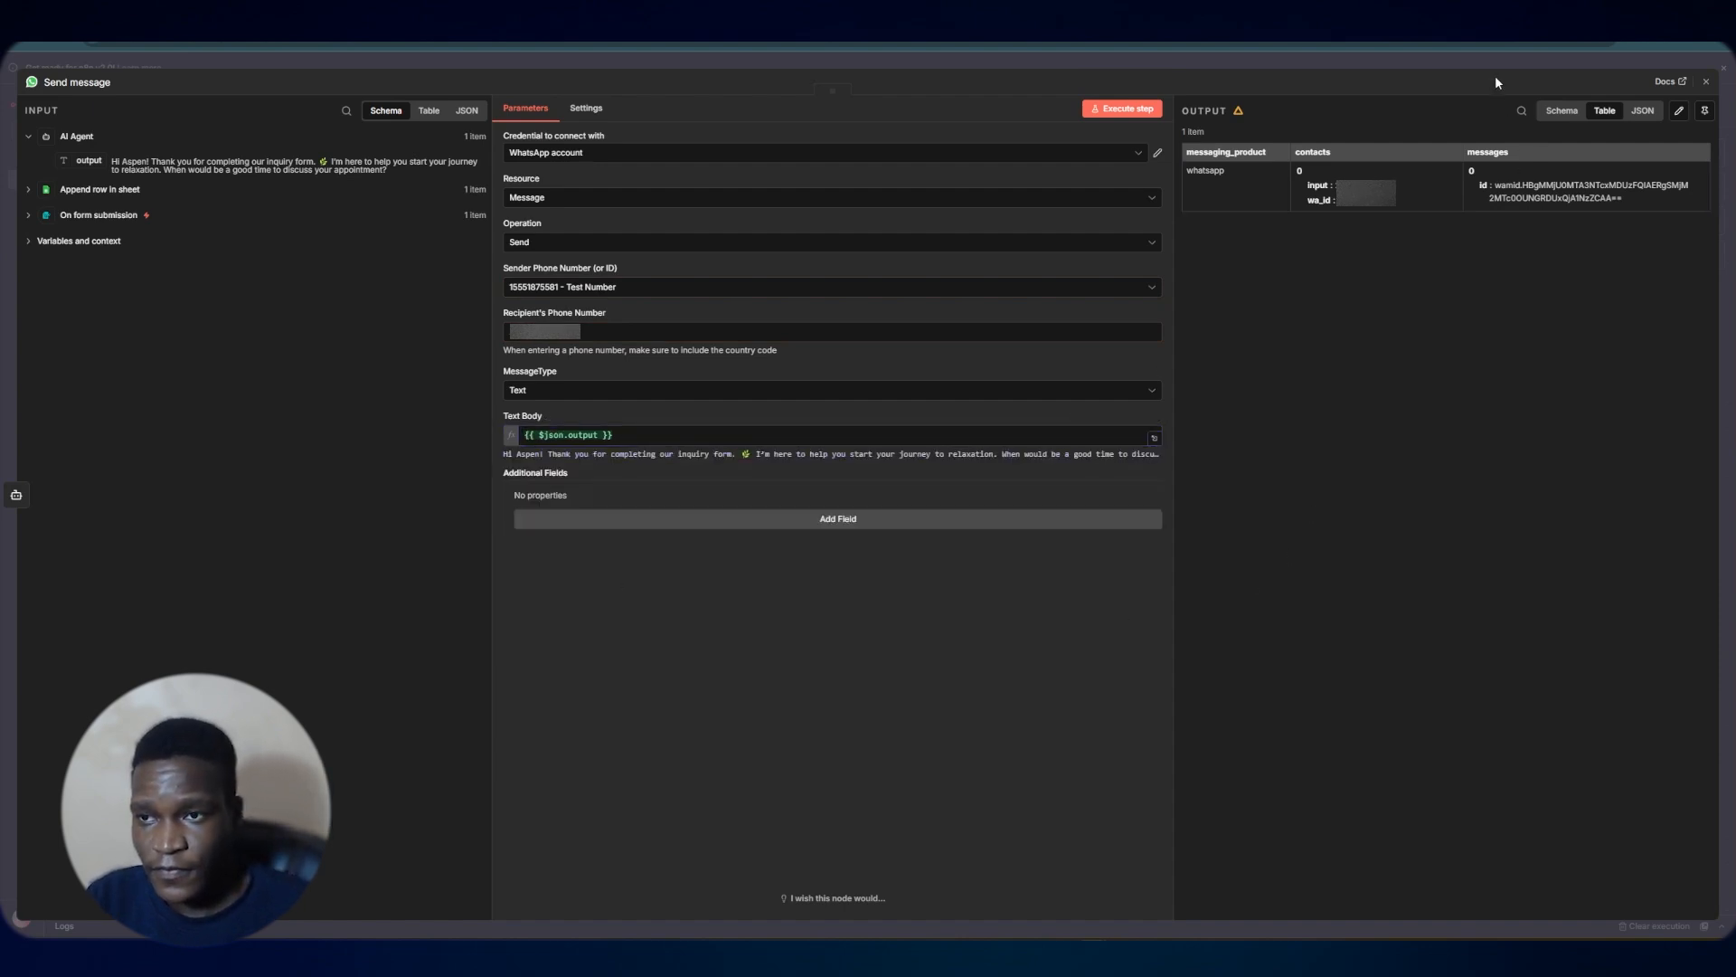
key(Escape)
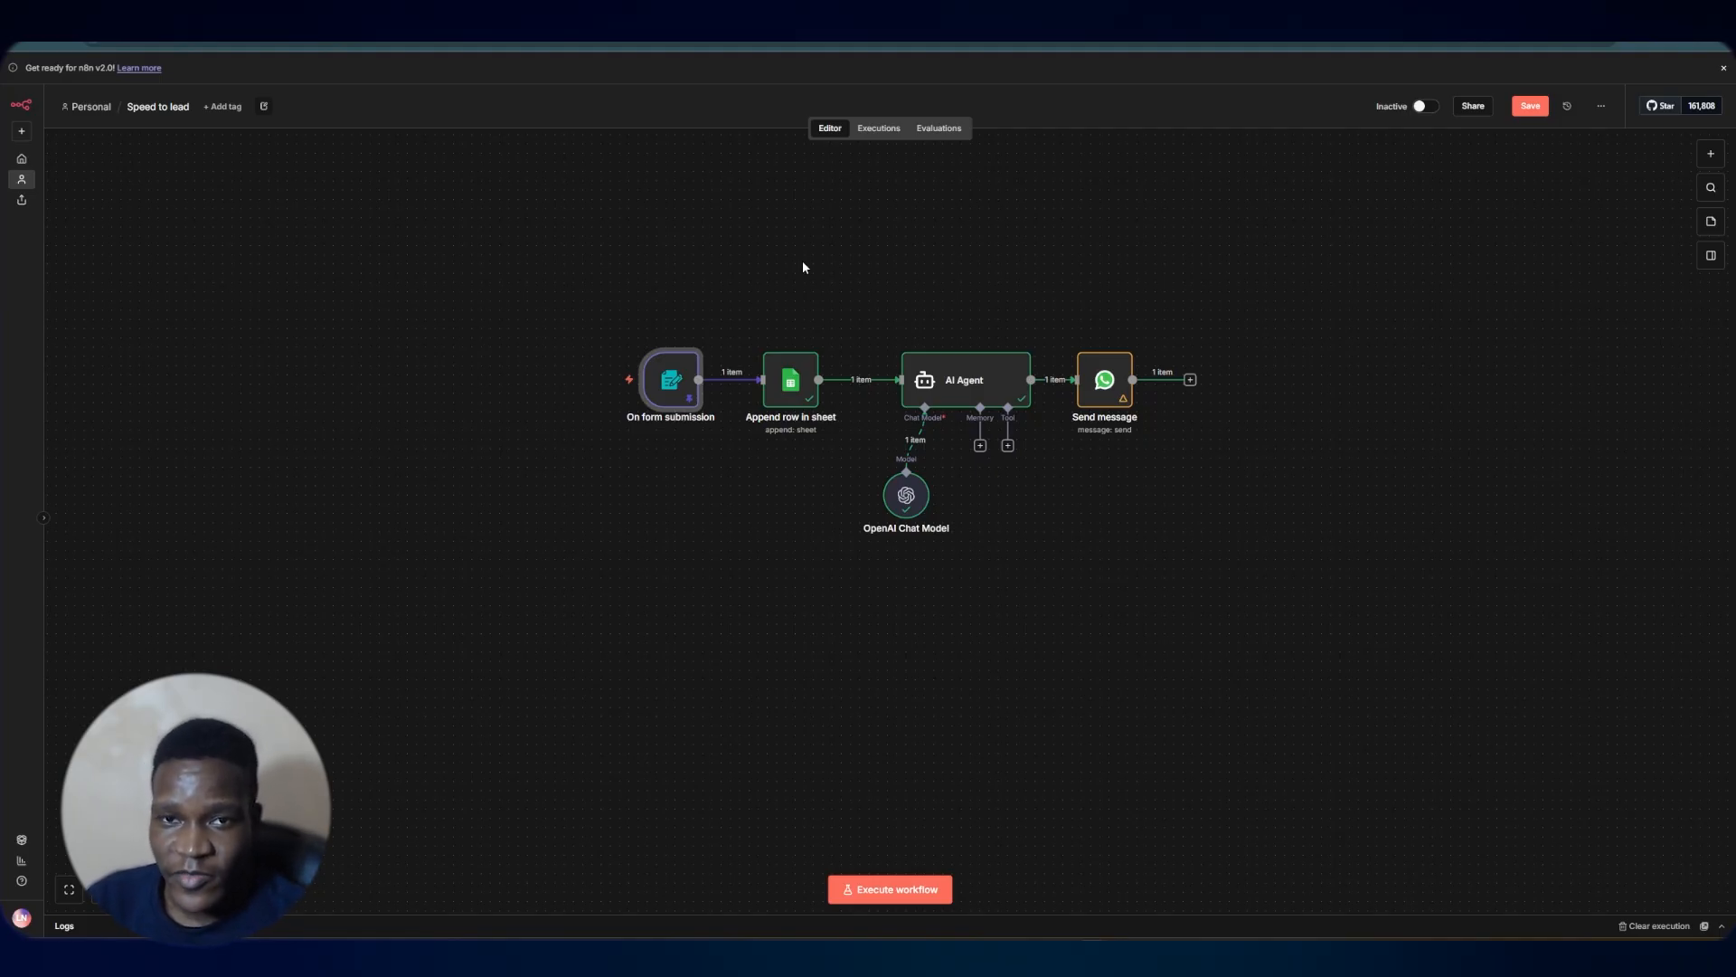
Check the AI-written follow-up received in WhatsApp Web and return to the workflow
click(963, 383)
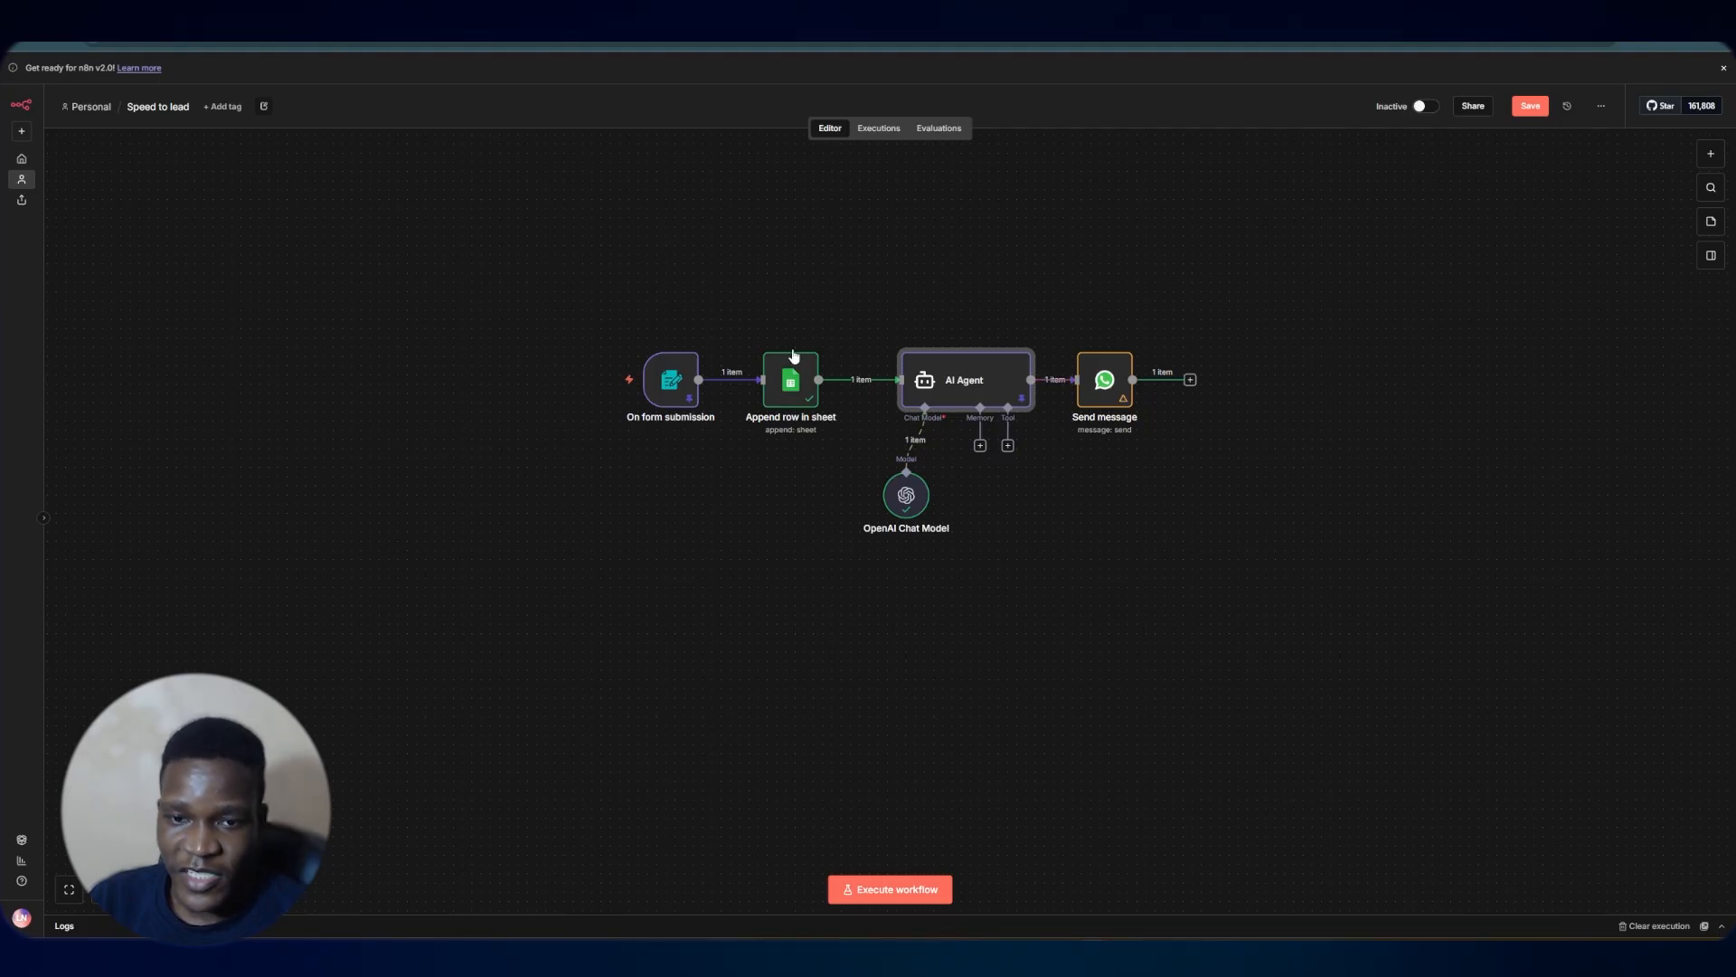
click(606, 381)
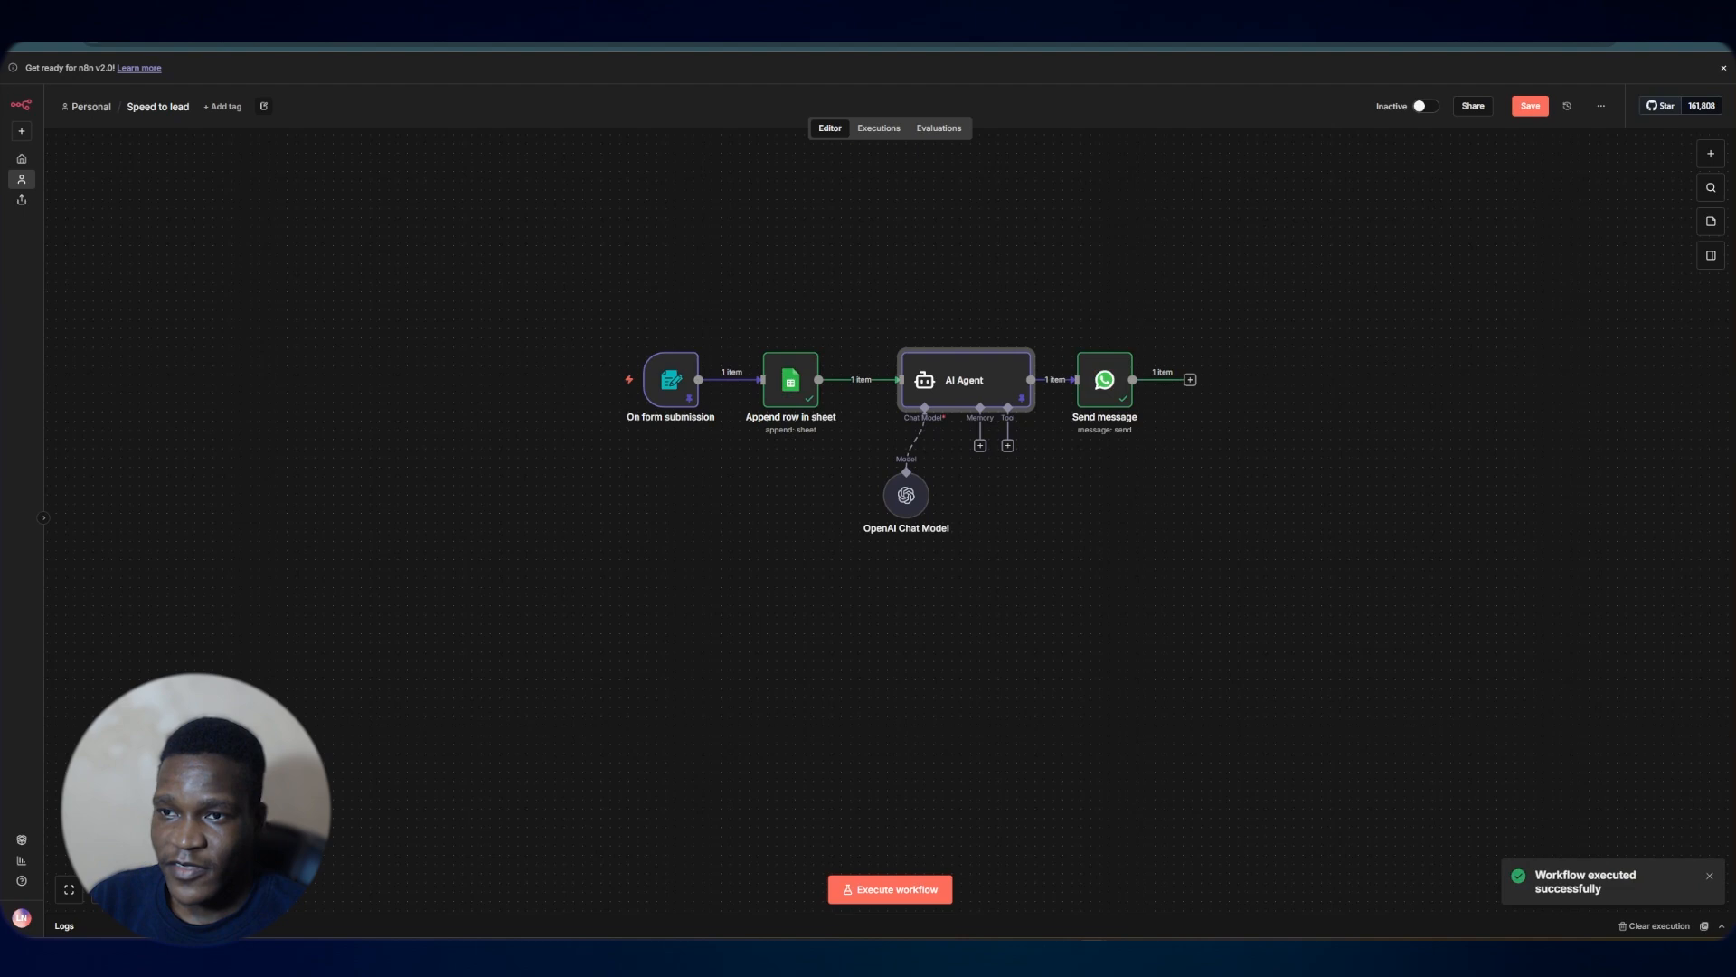
key(ctrl+Tab)
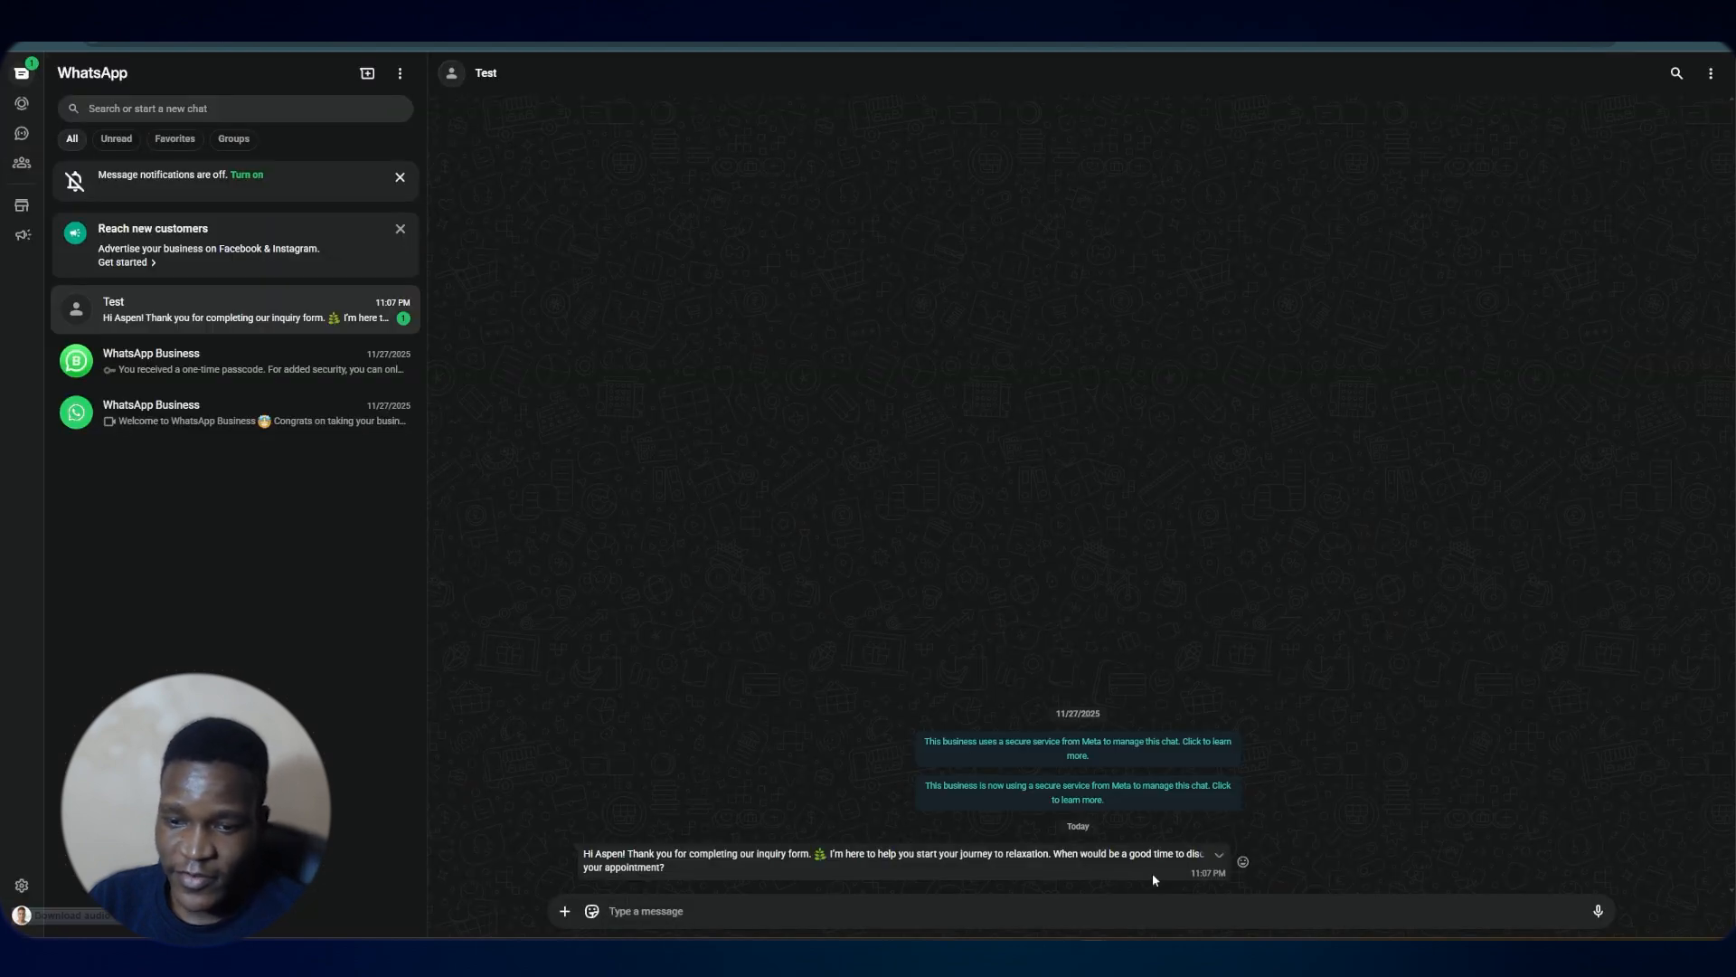
key(ctrl+Tab)
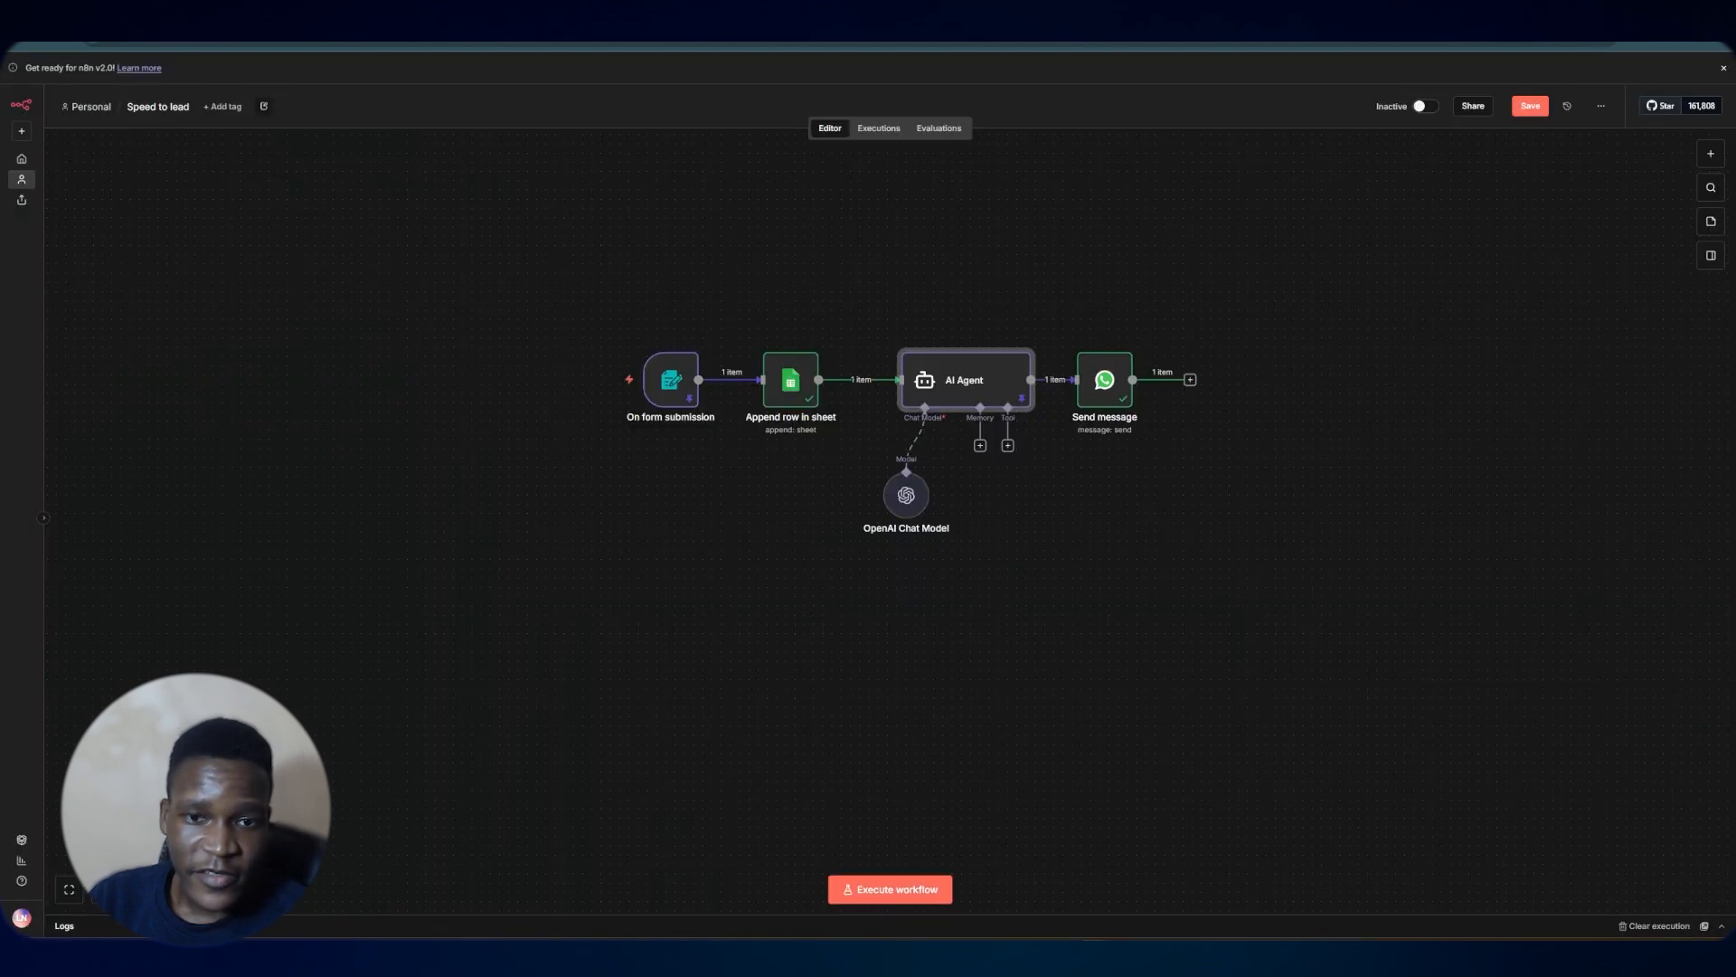
Add a WhatsApp Business Cloud trigger node that fires on incoming messages
click(1711, 154)
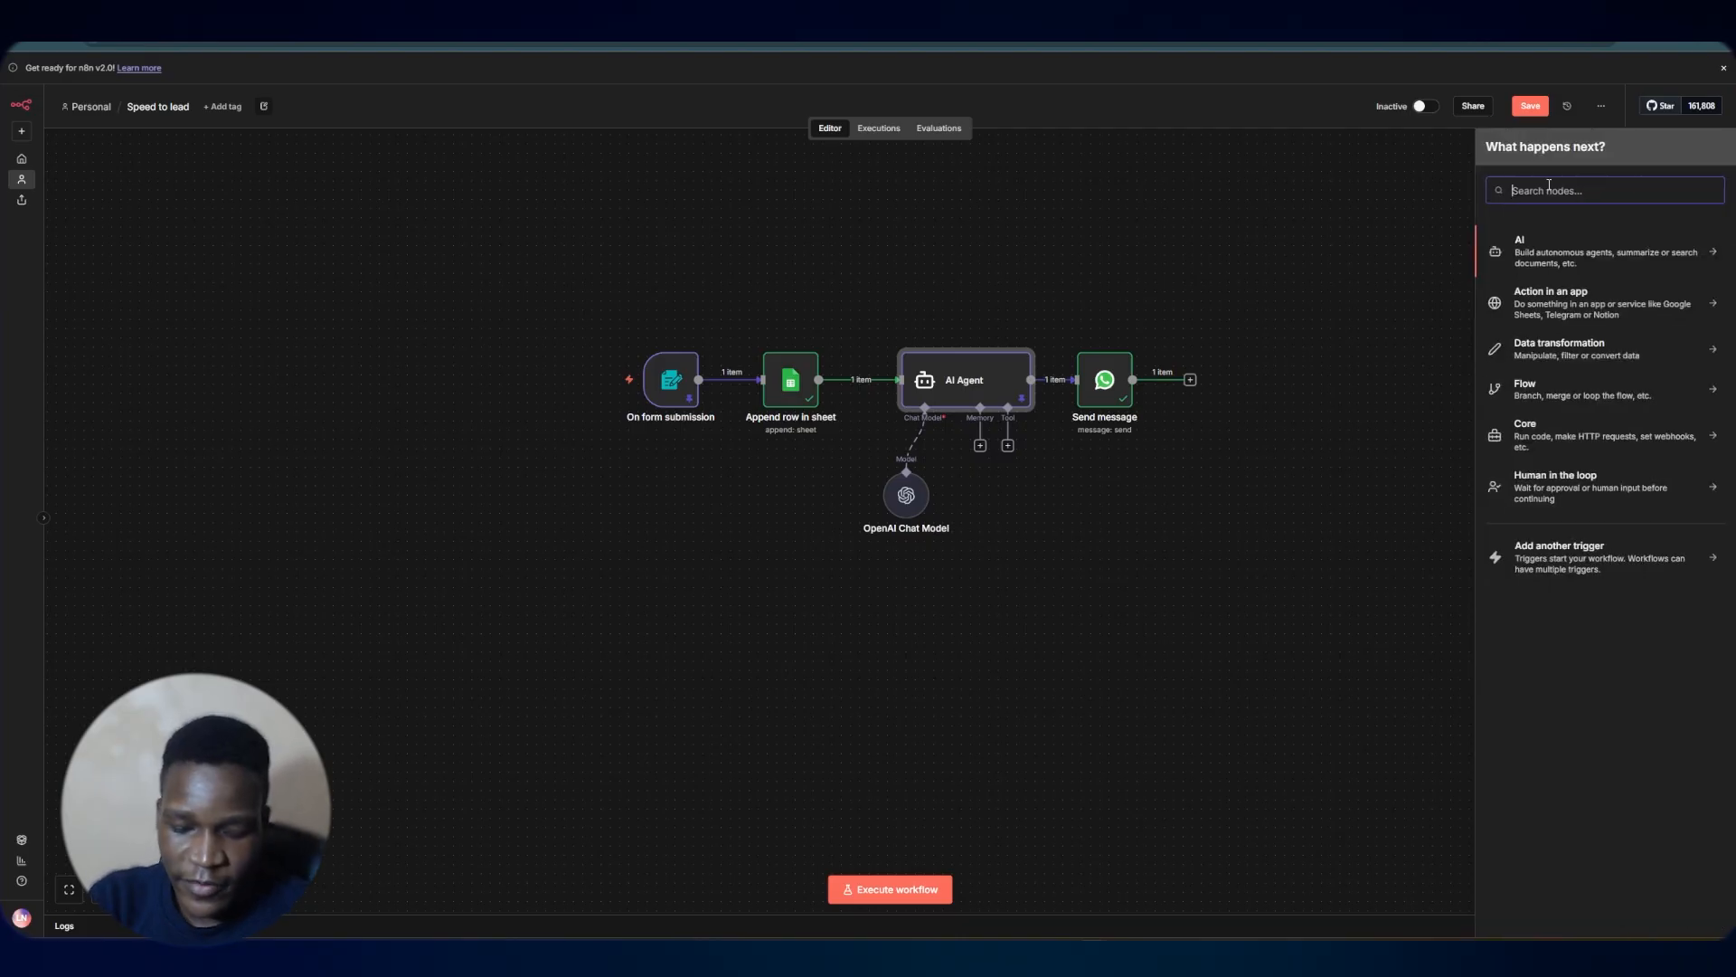
text(what)
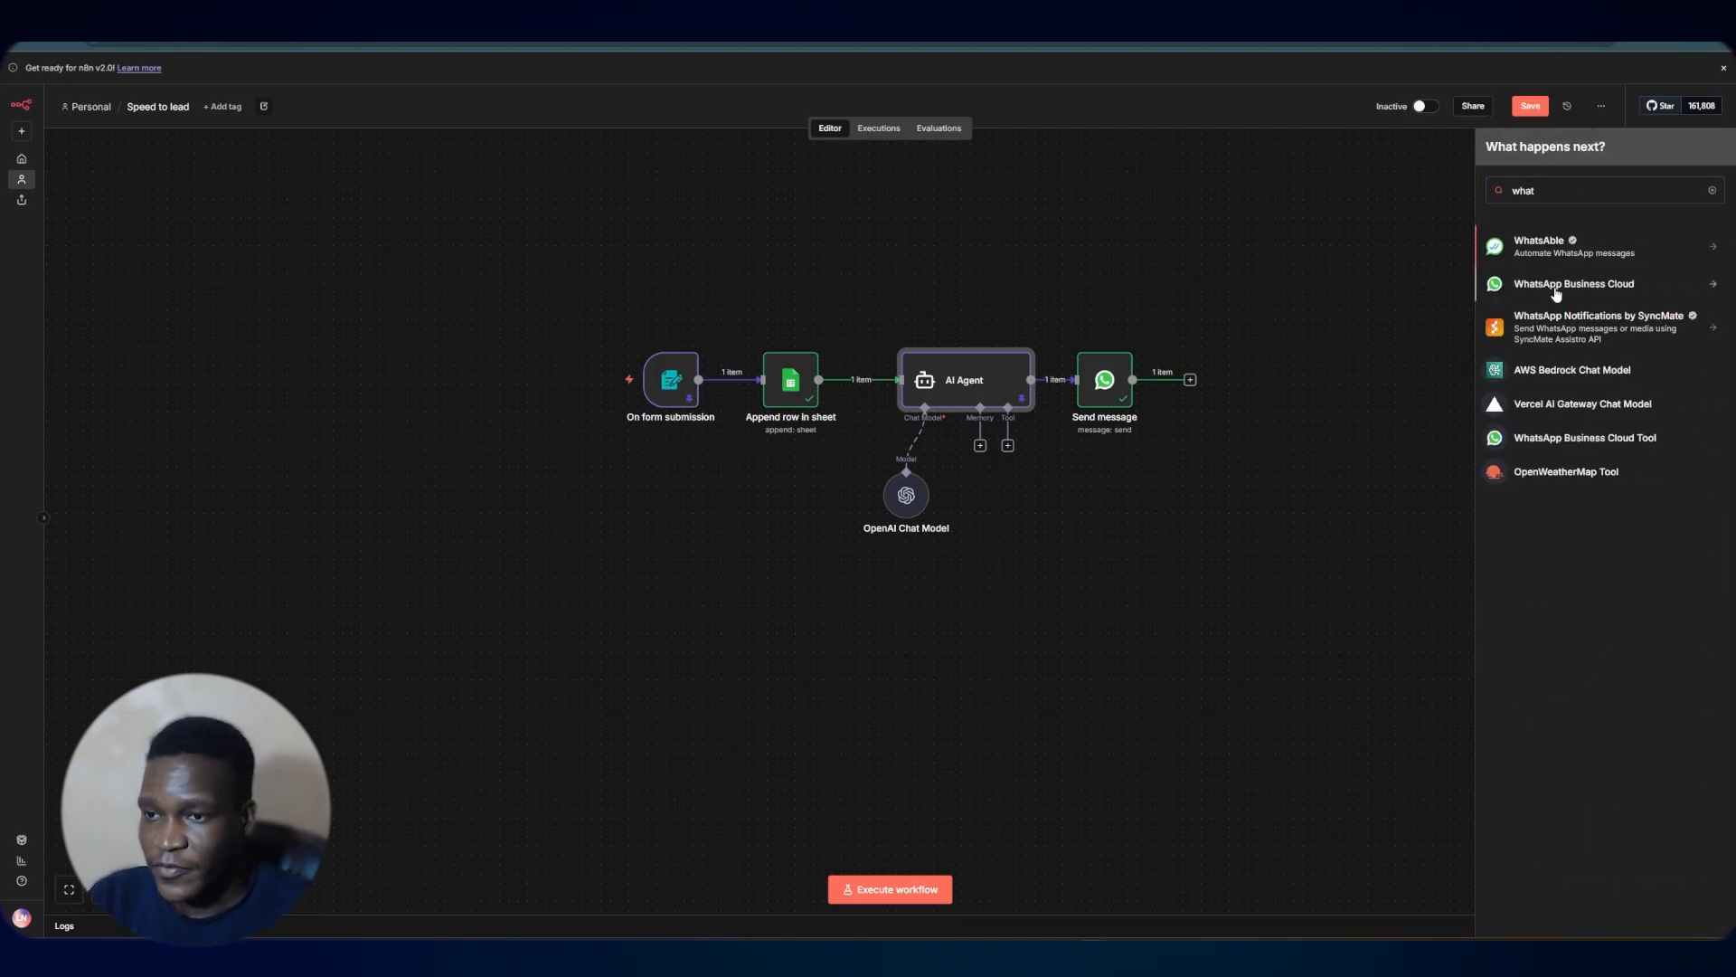
click(1548, 285)
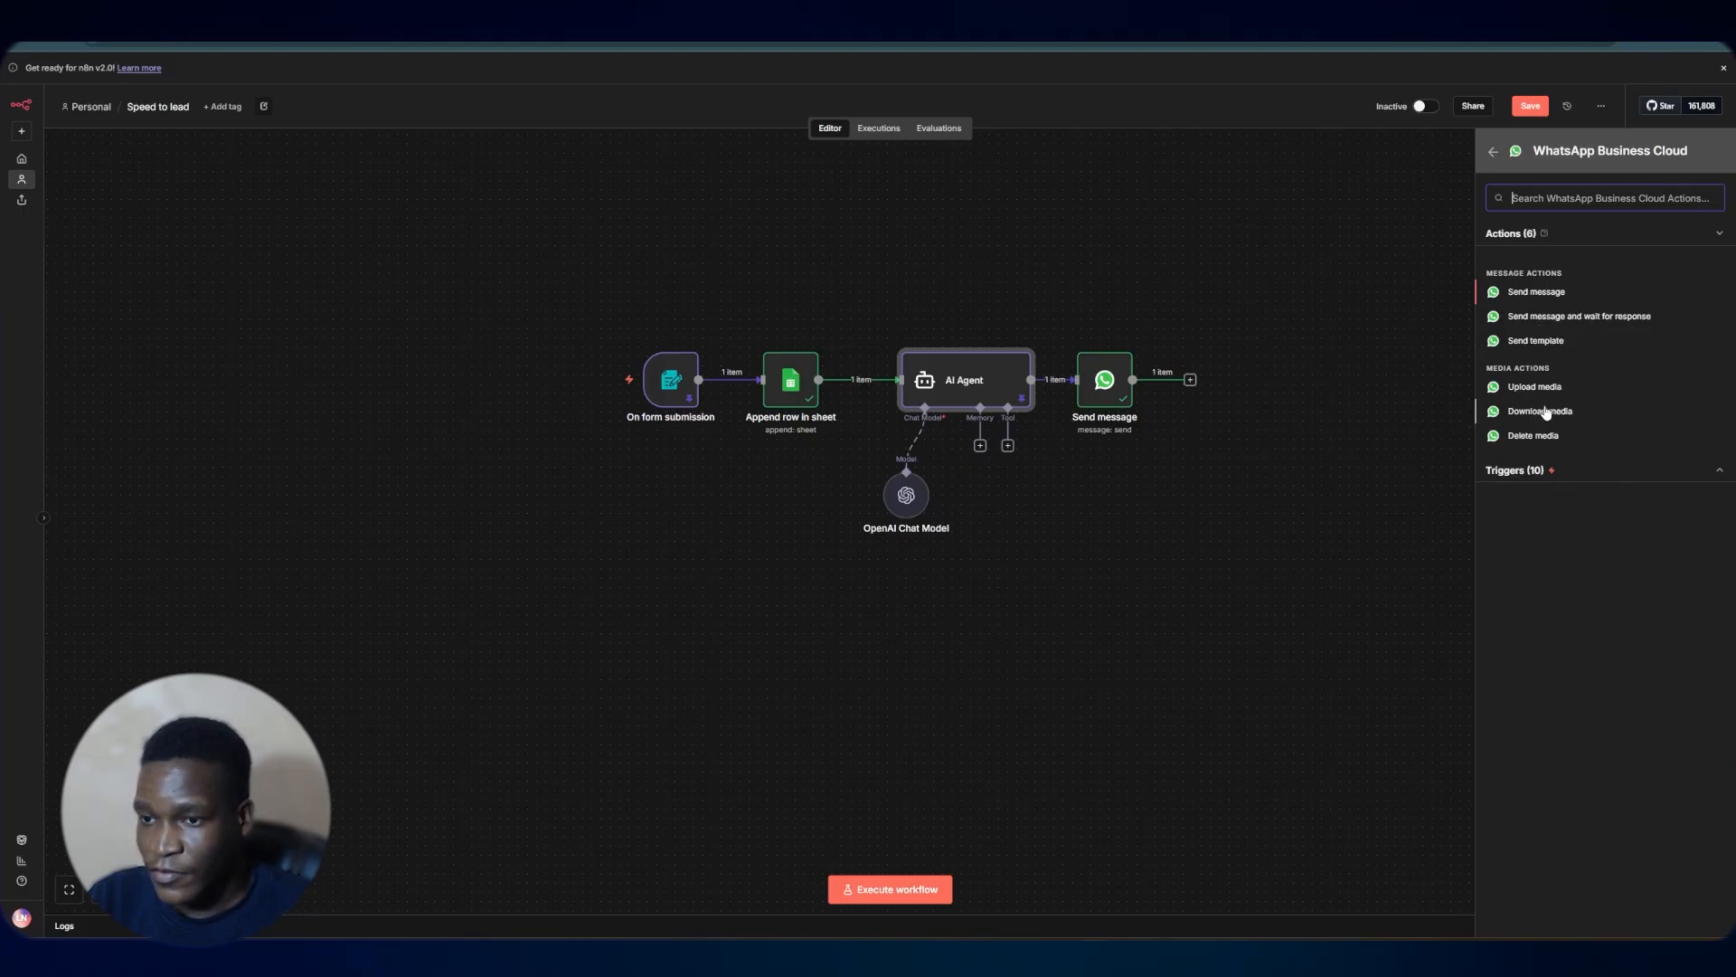
click(1540, 473)
click(1543, 617)
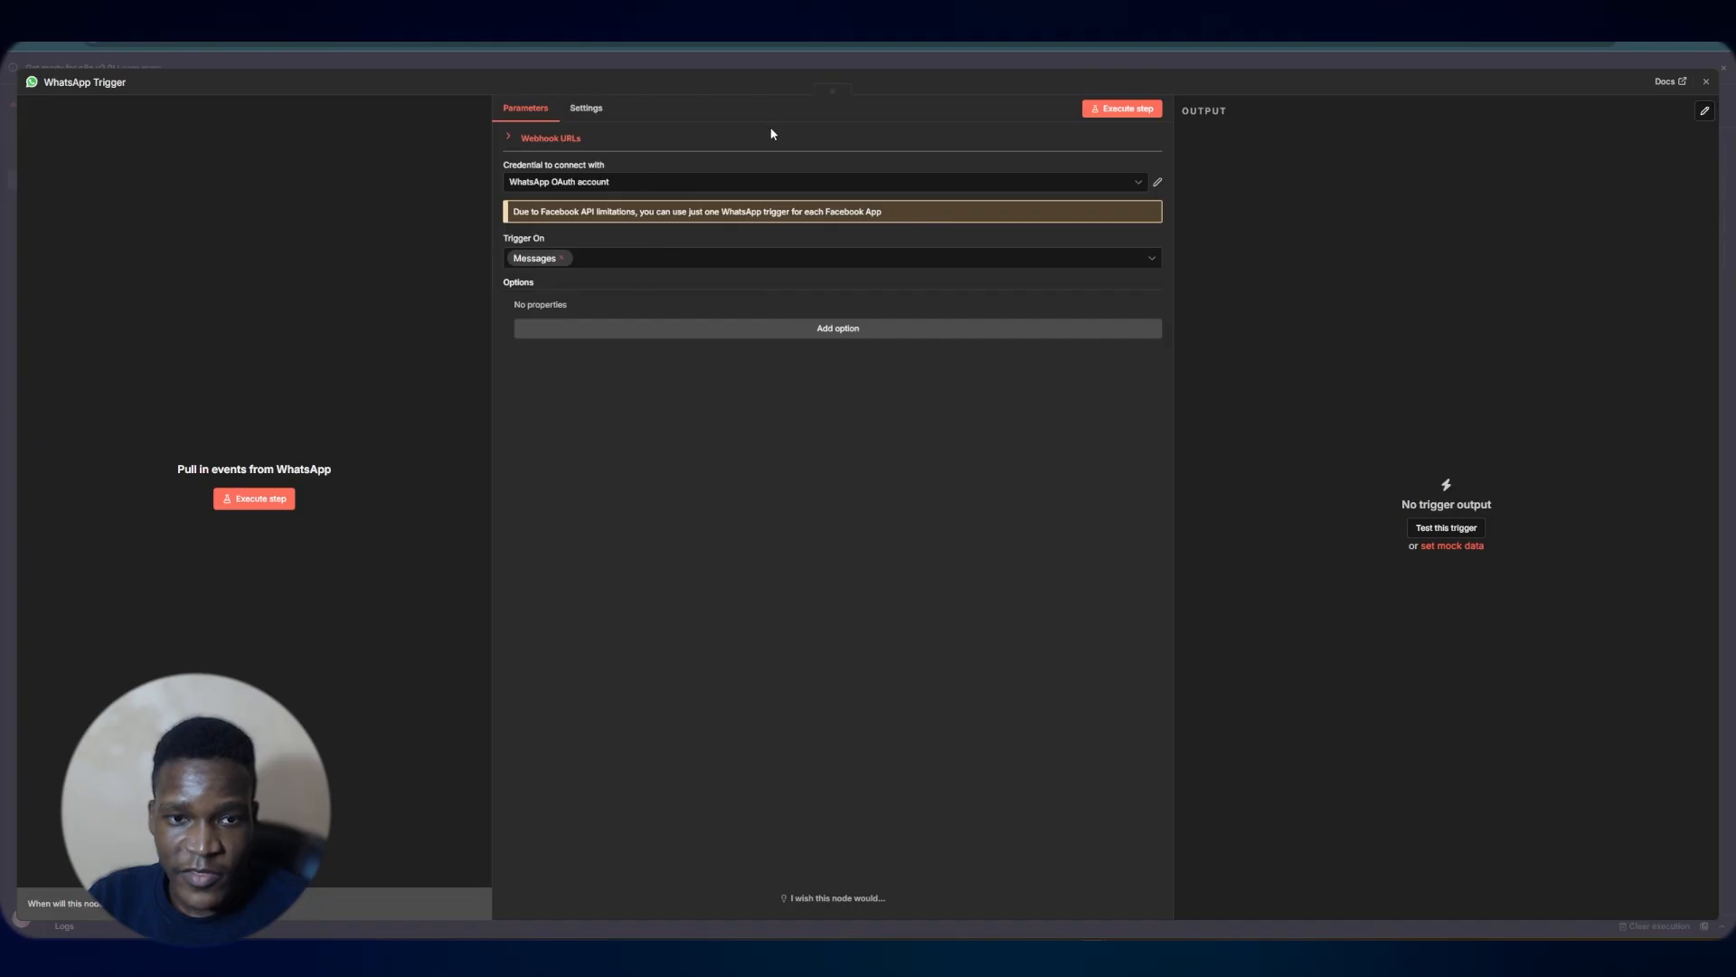
Place the WhatsApp Trigger below the main flow and open its WhatsApp OAuth credential for editing
click(821, 66)
drag(1196, 423, 727, 603)
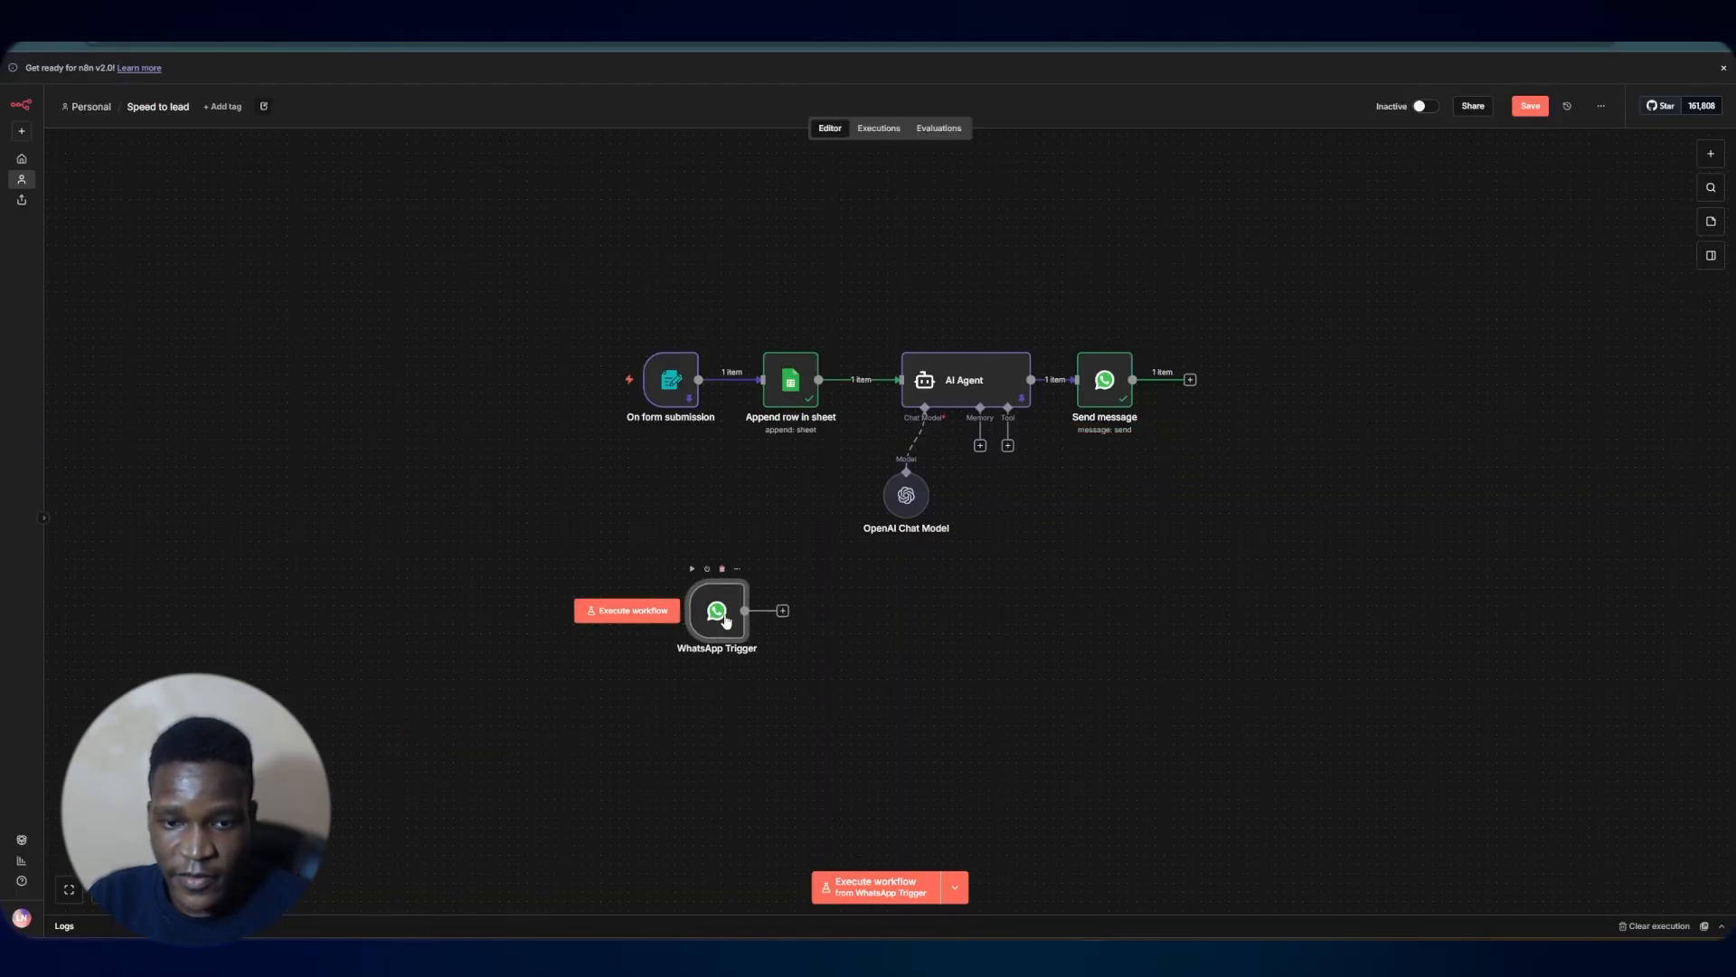
key(Return)
click(1157, 182)
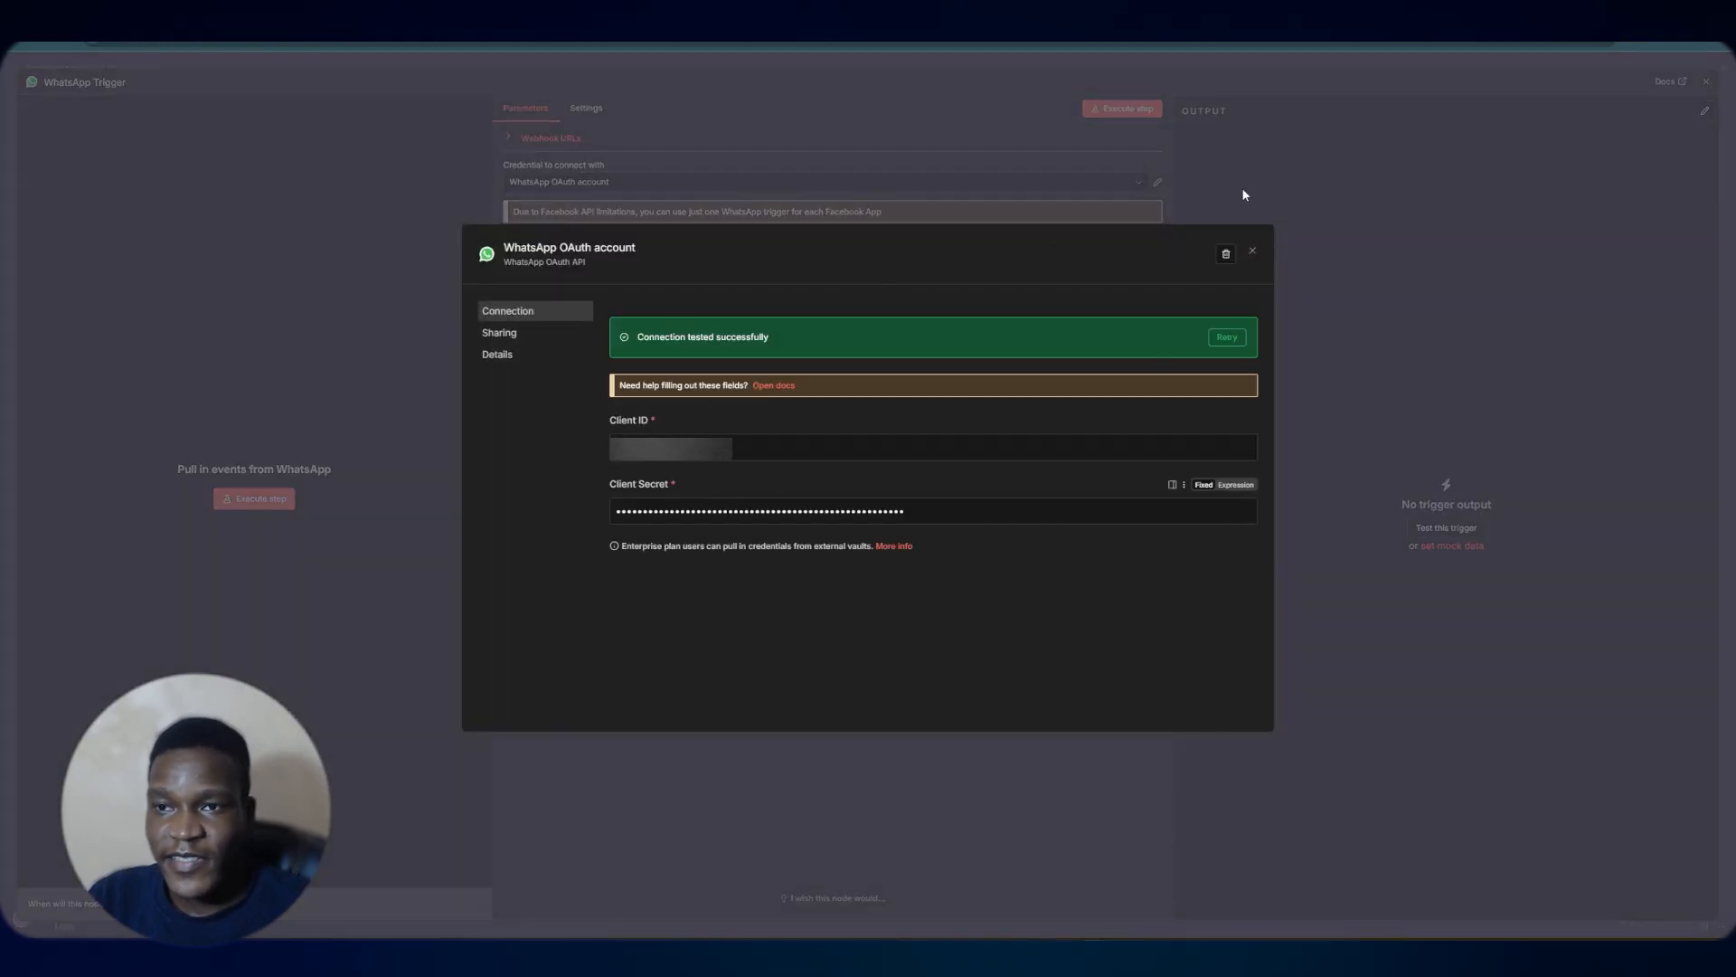
Look up the App ID and App secret in the Meta app's Basic settings
key(ctrl+Tab)
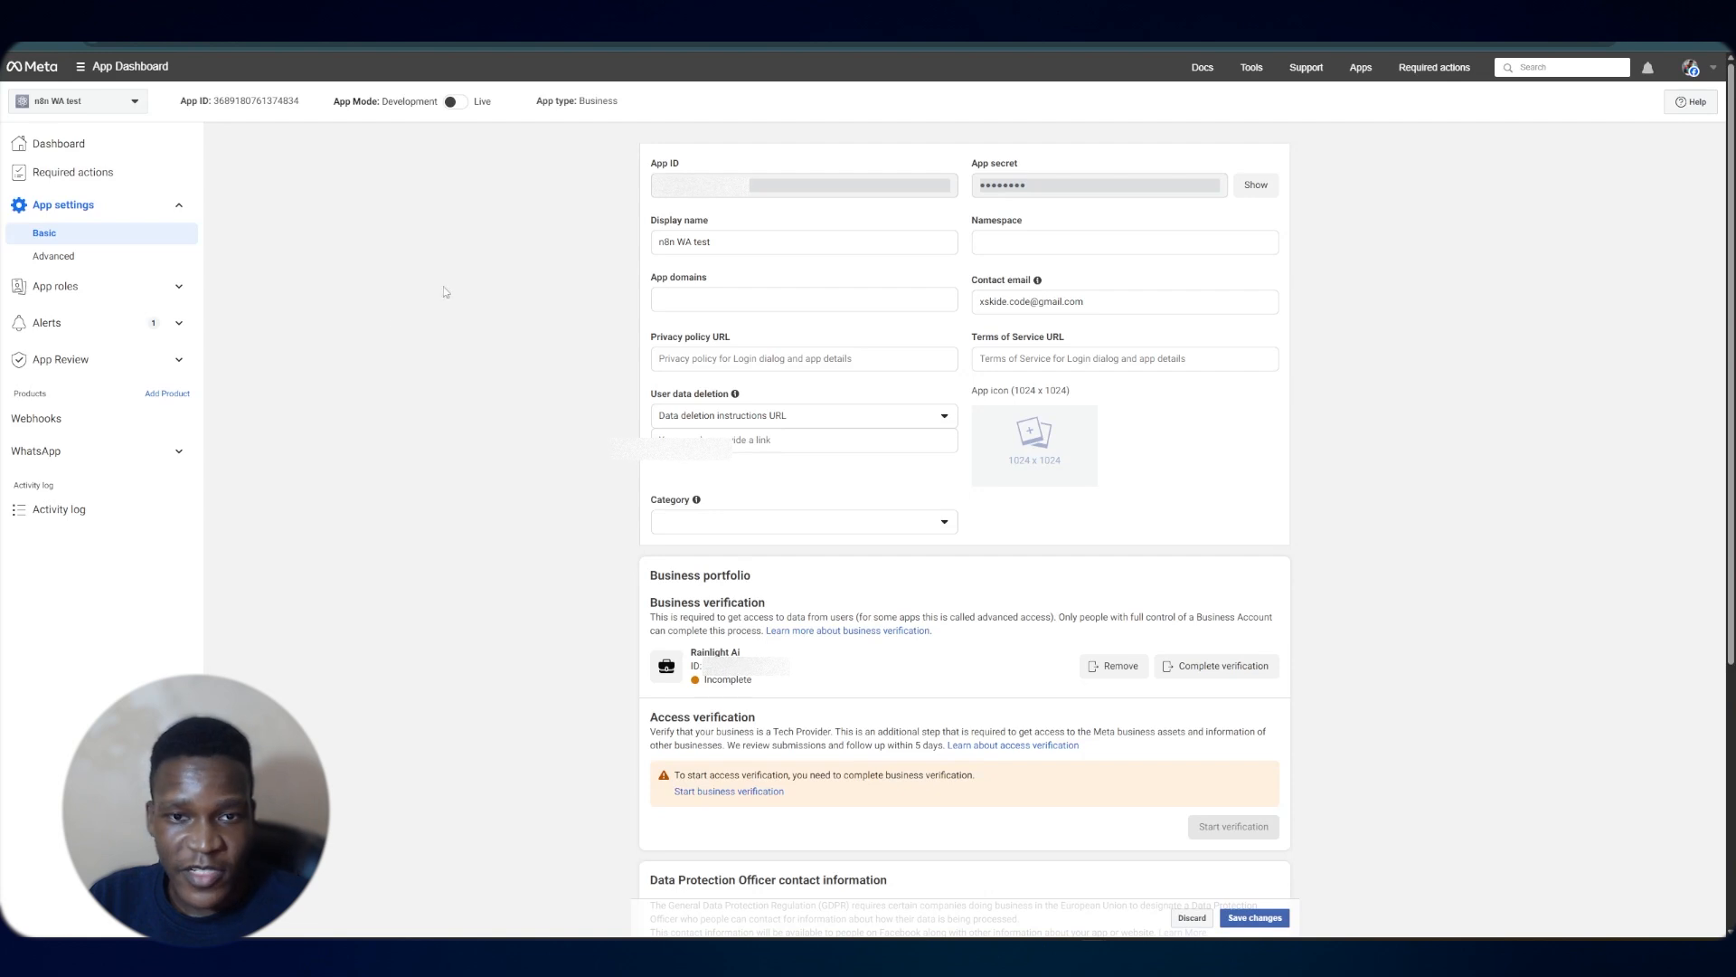
key(ctrl+Tab)
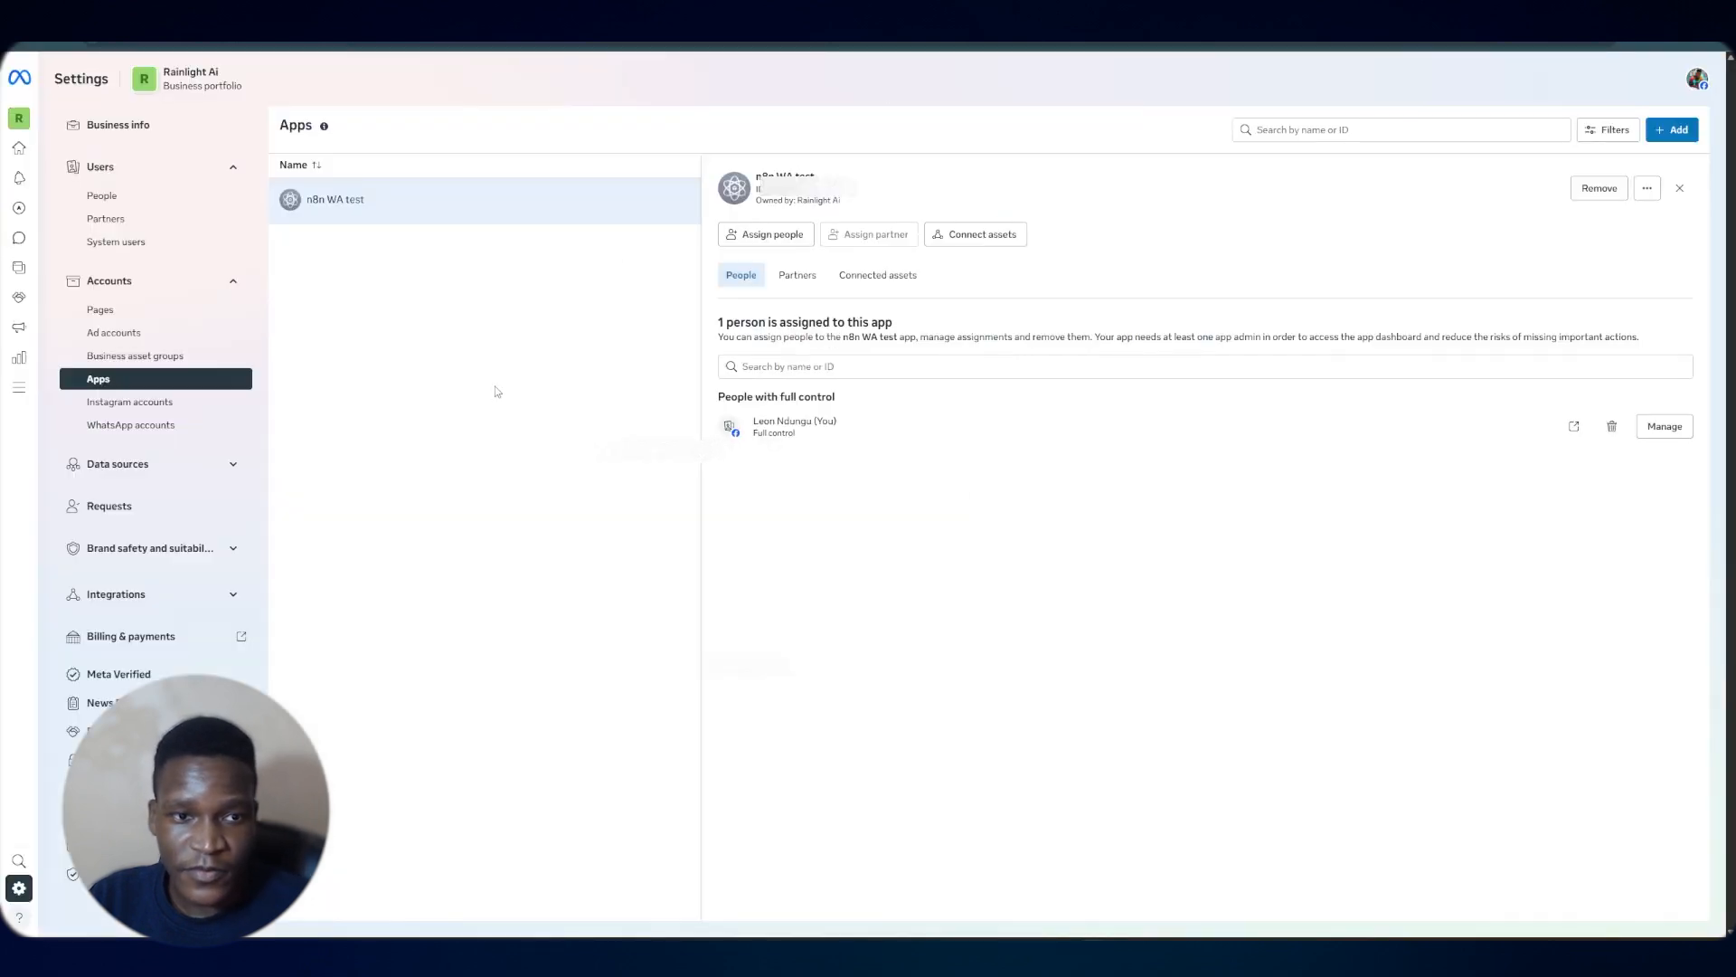
key(ctrl+Tab)
click(342, 507)
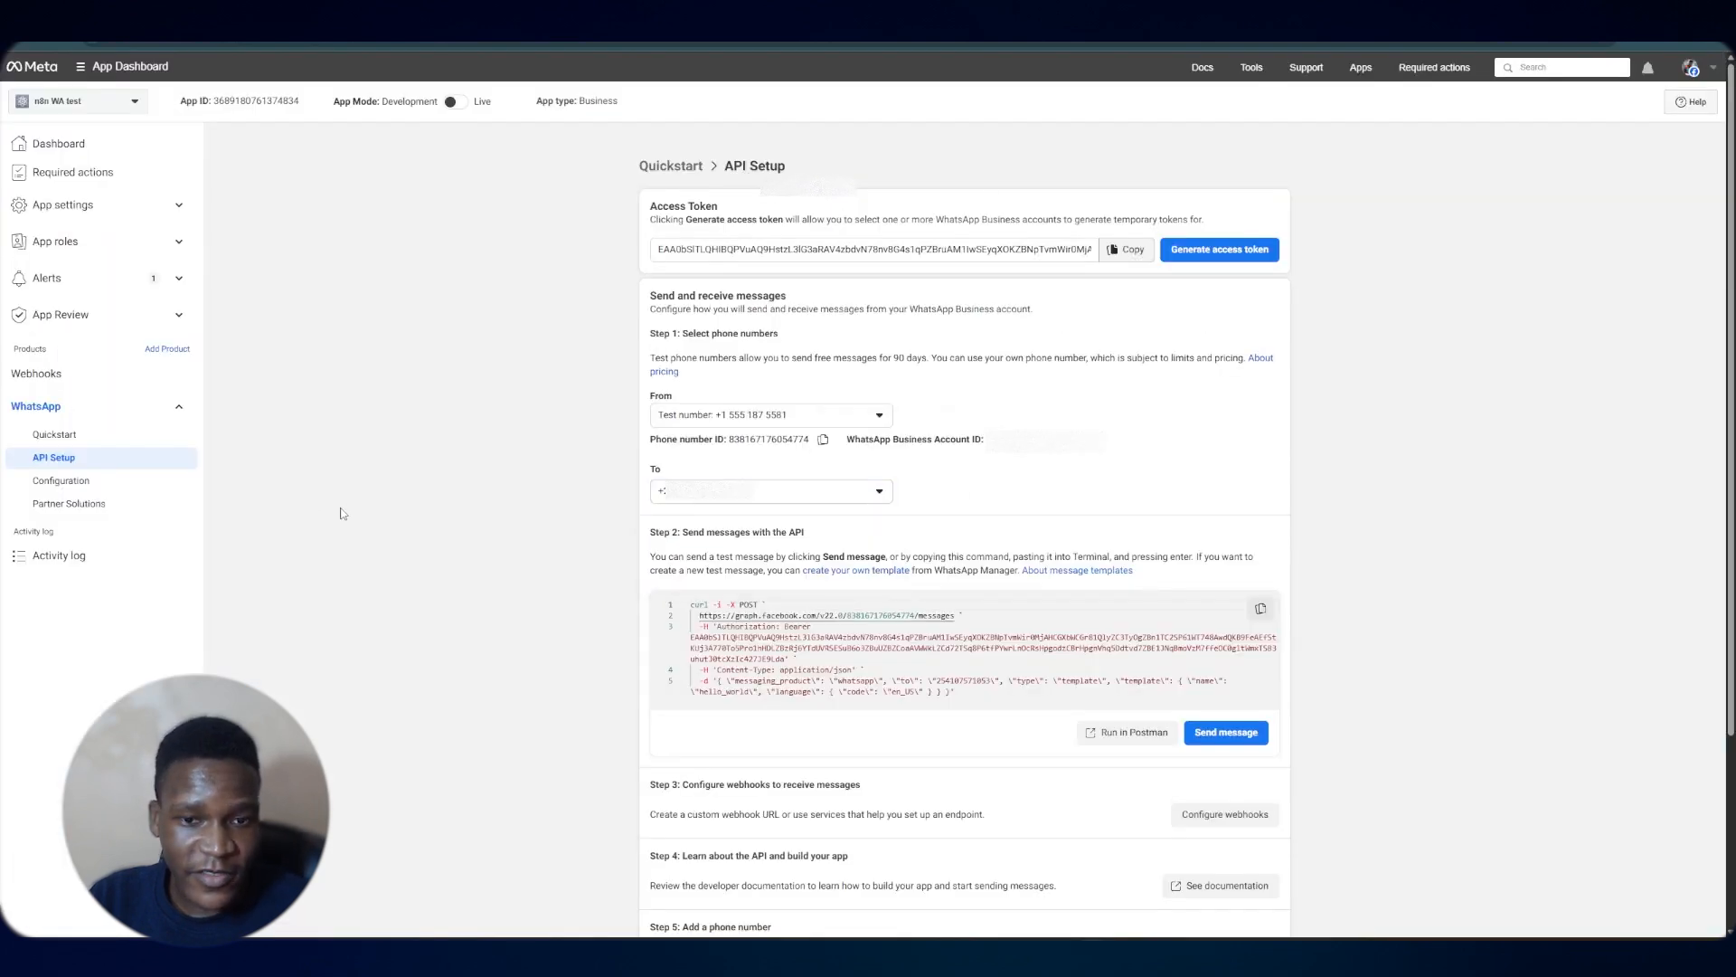
click(63, 204)
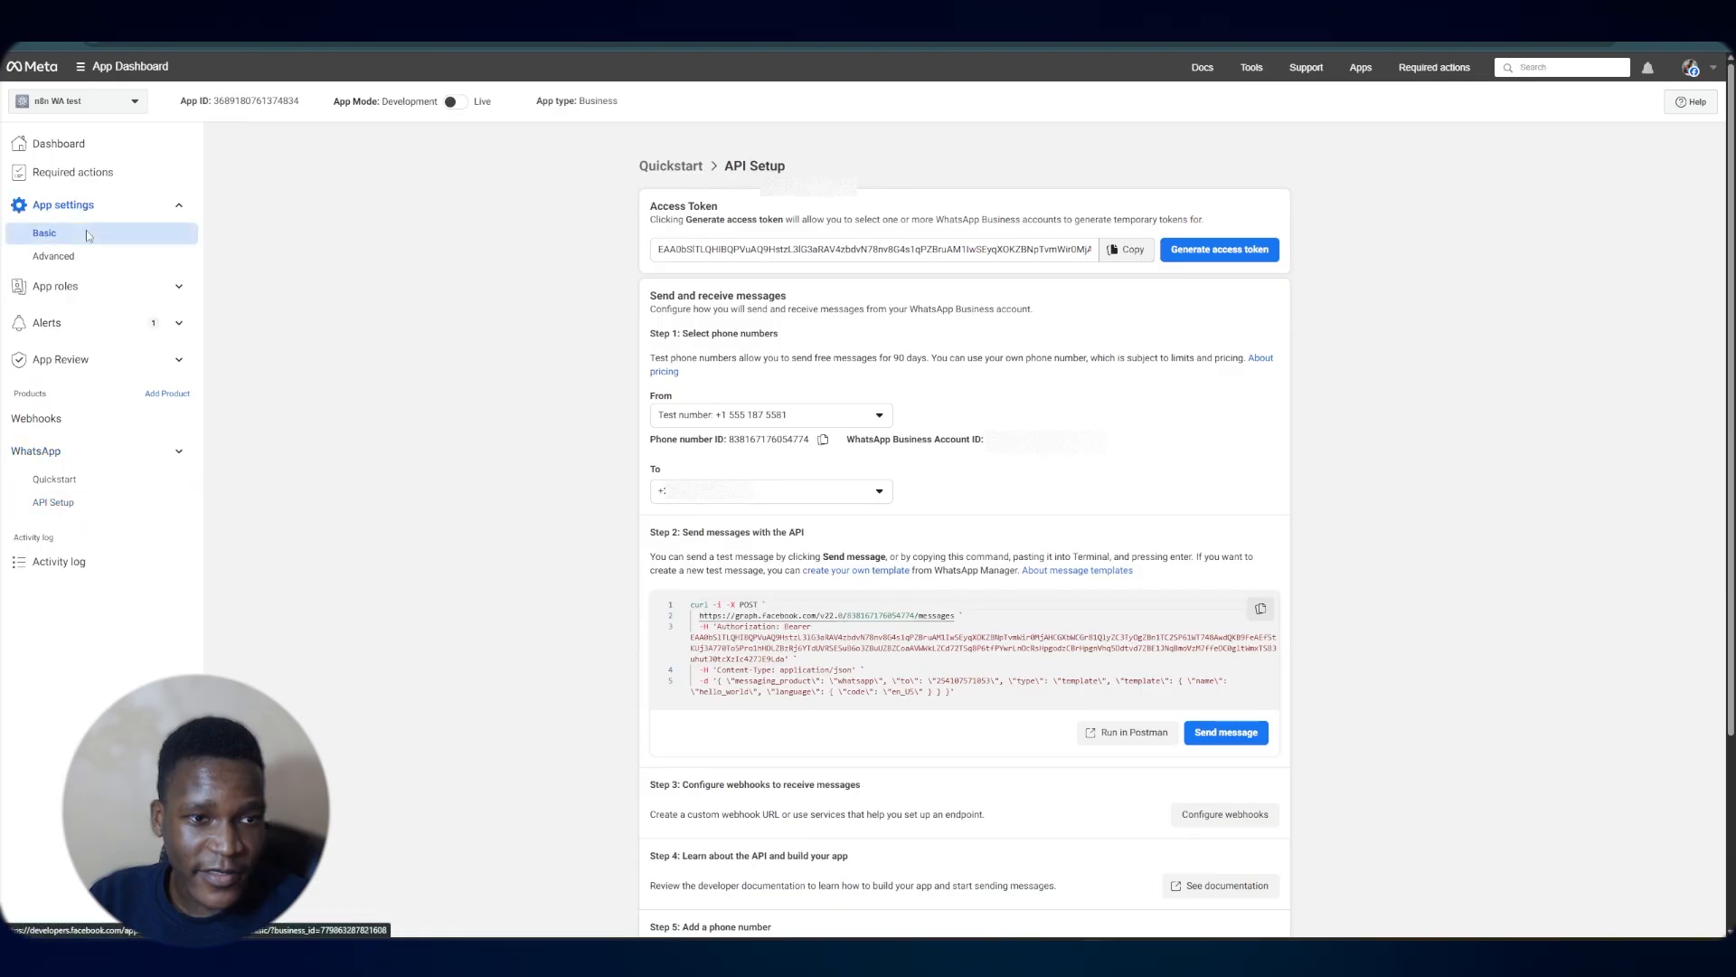
click(85, 230)
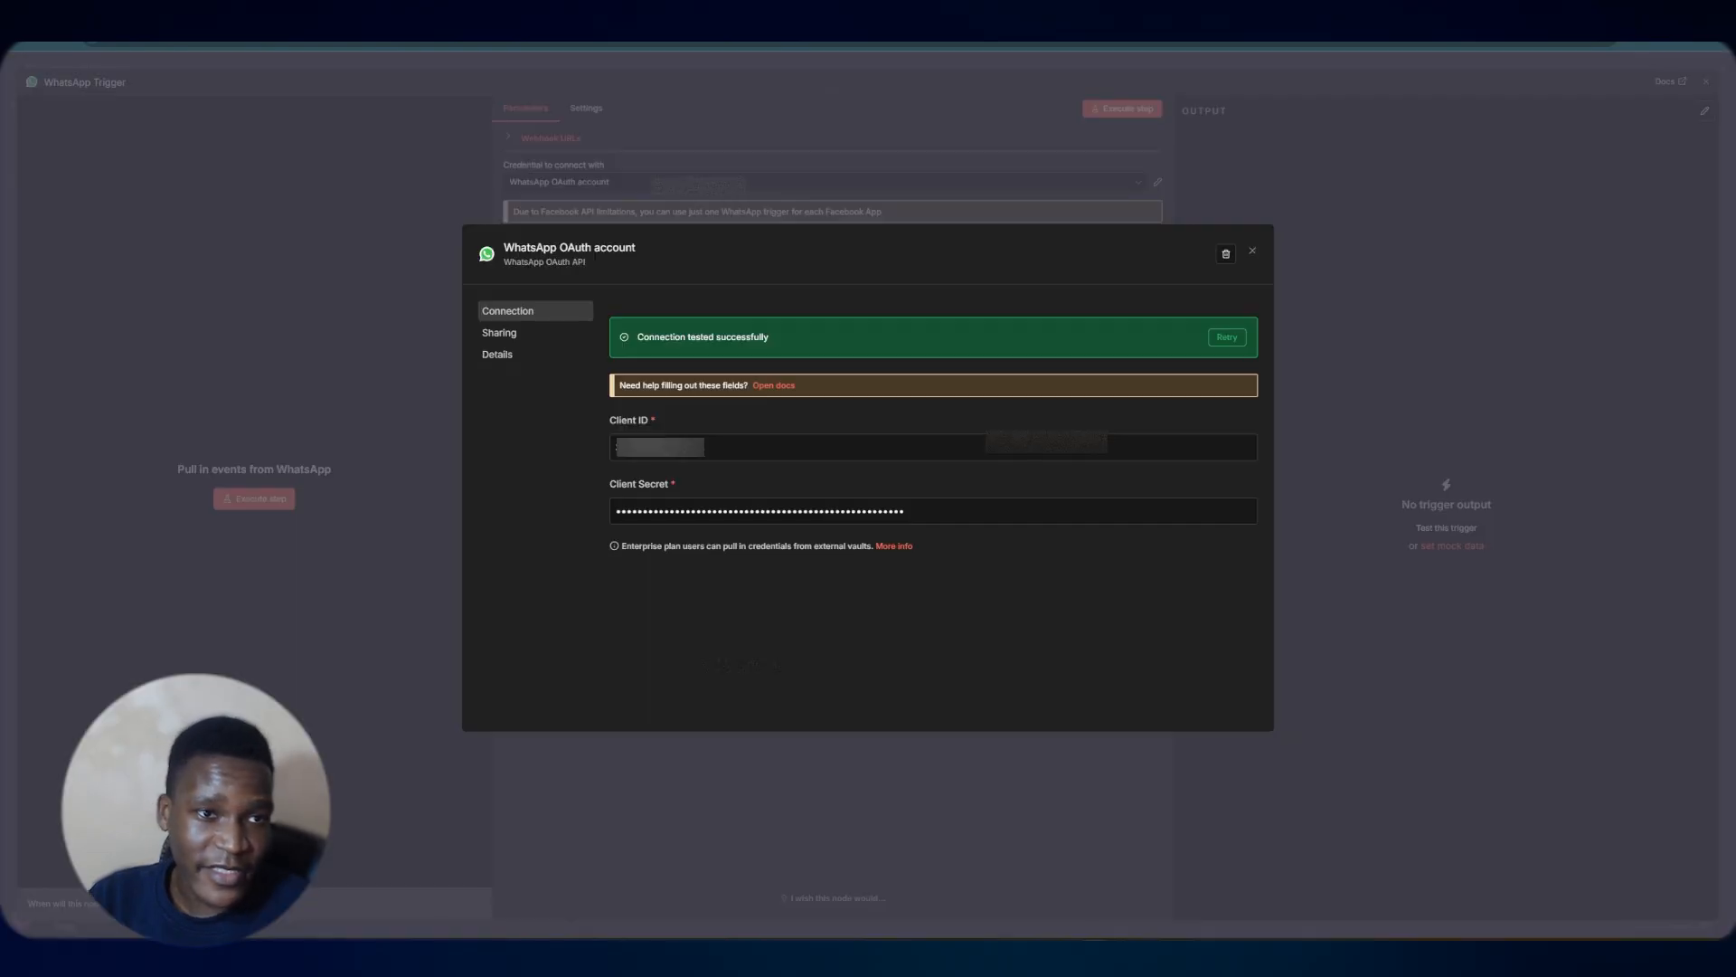
Close the trigger settings, add an AI Agent node after the WhatsApp Trigger, and set its prompt source to Define below
click(1261, 166)
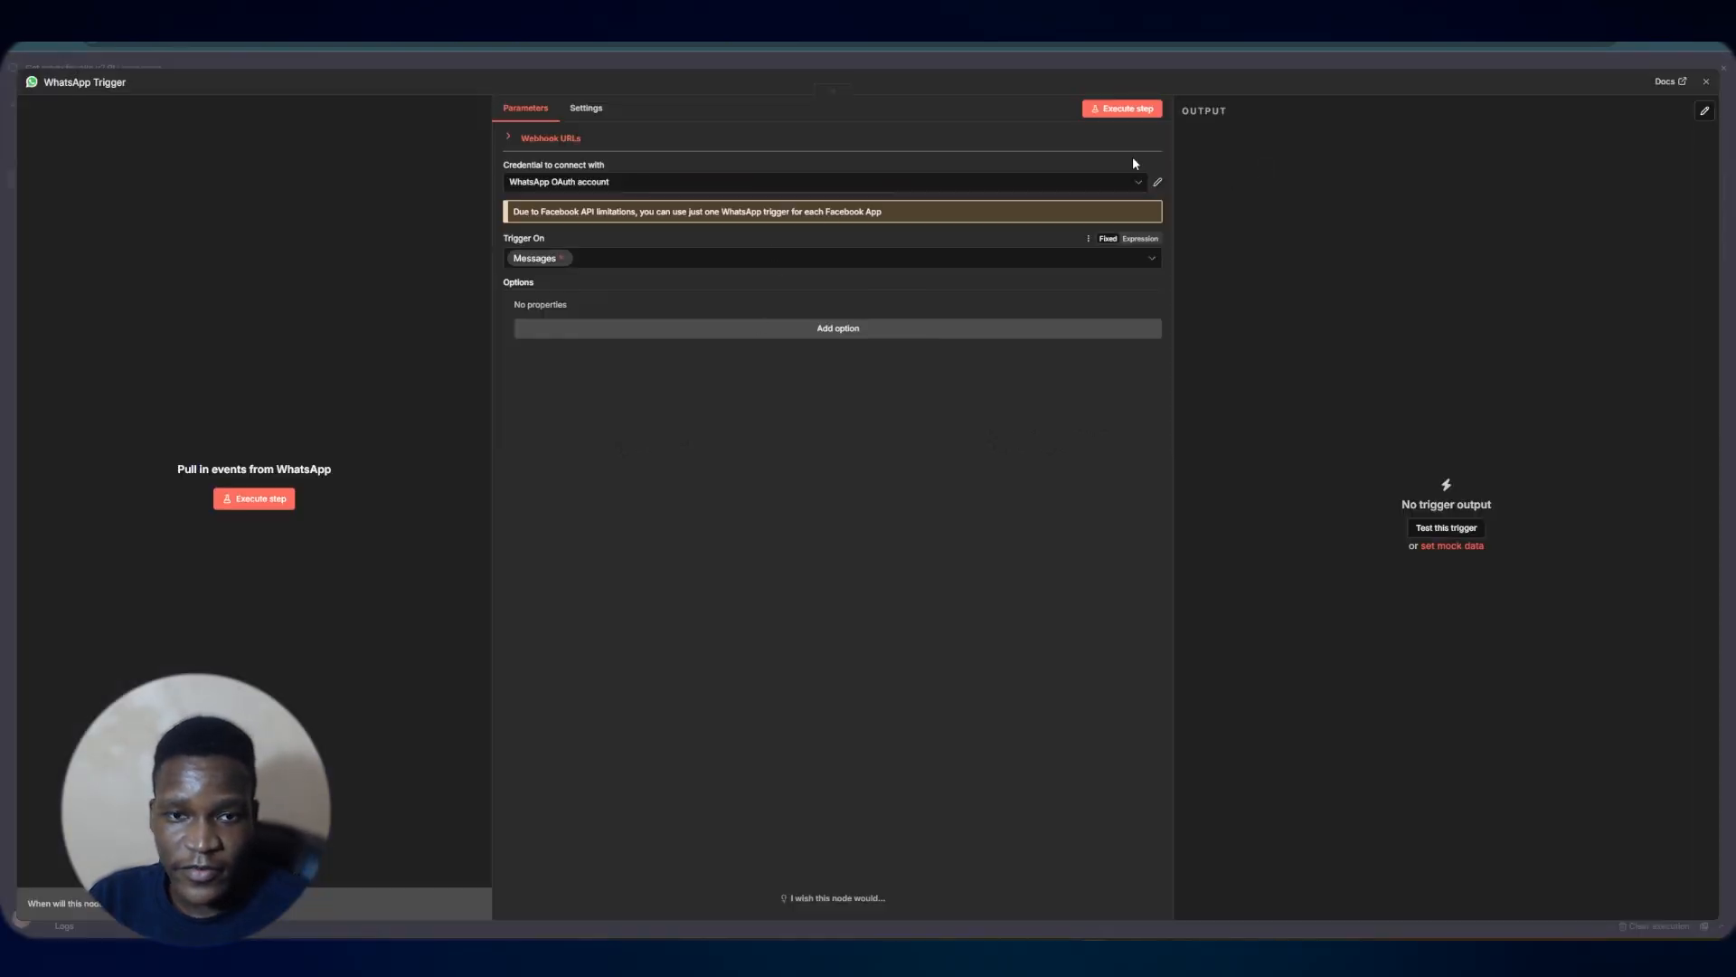
click(1141, 63)
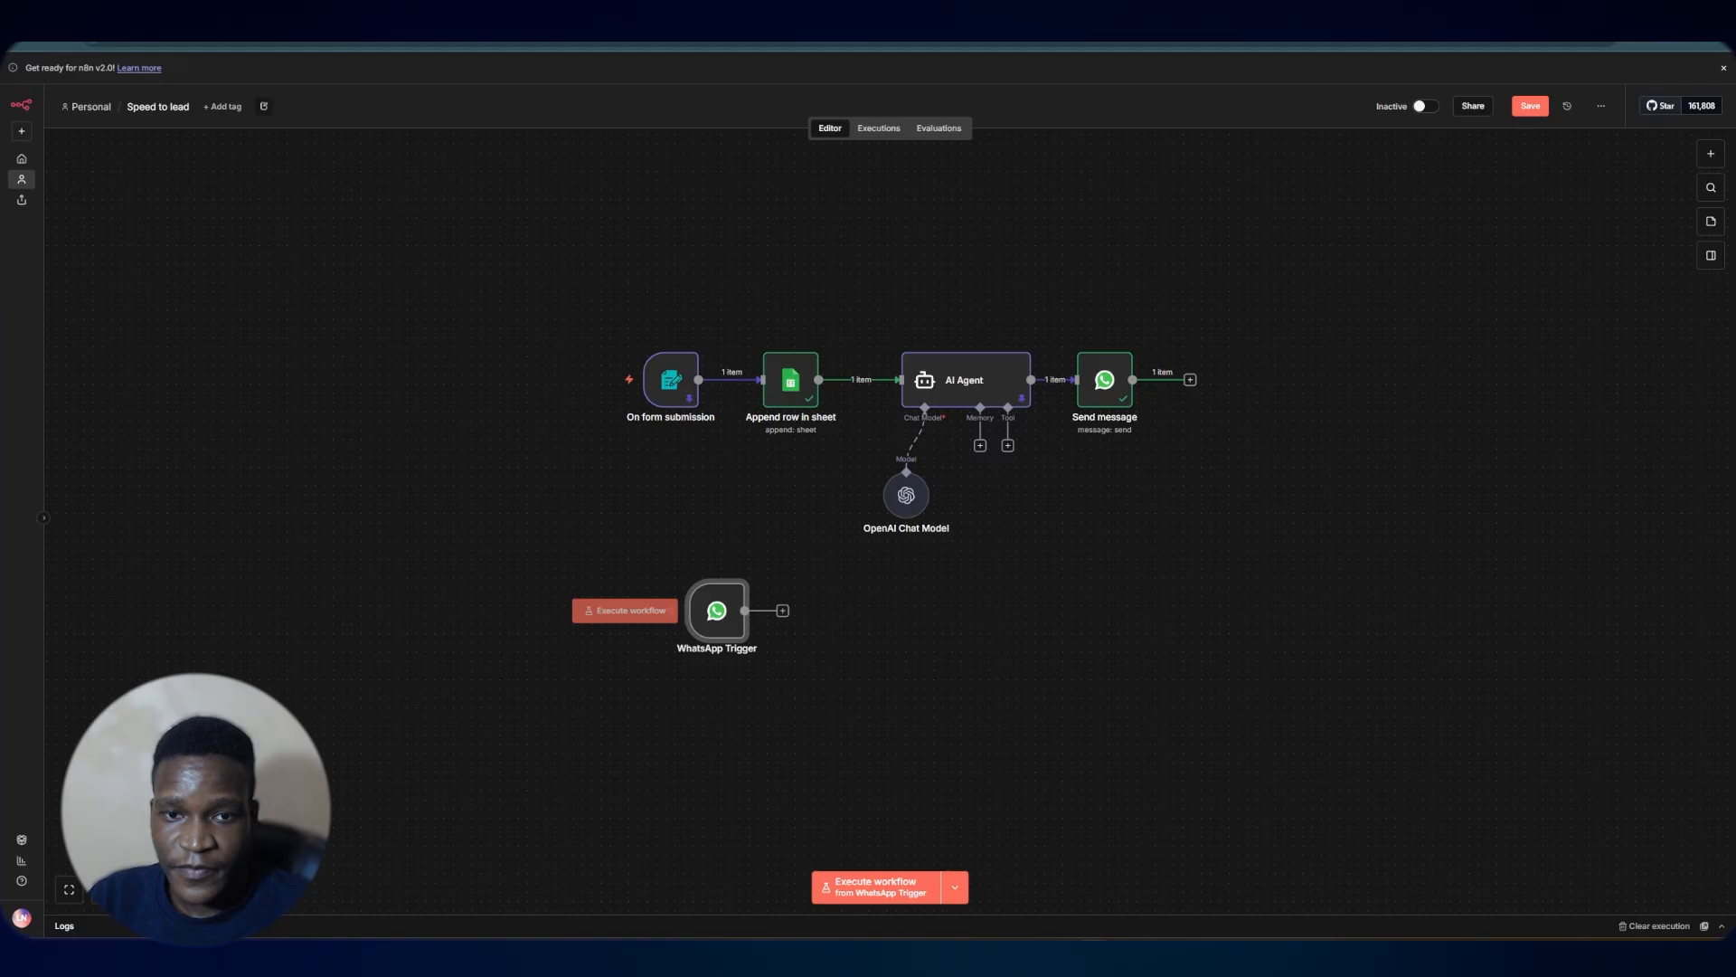
click(783, 612)
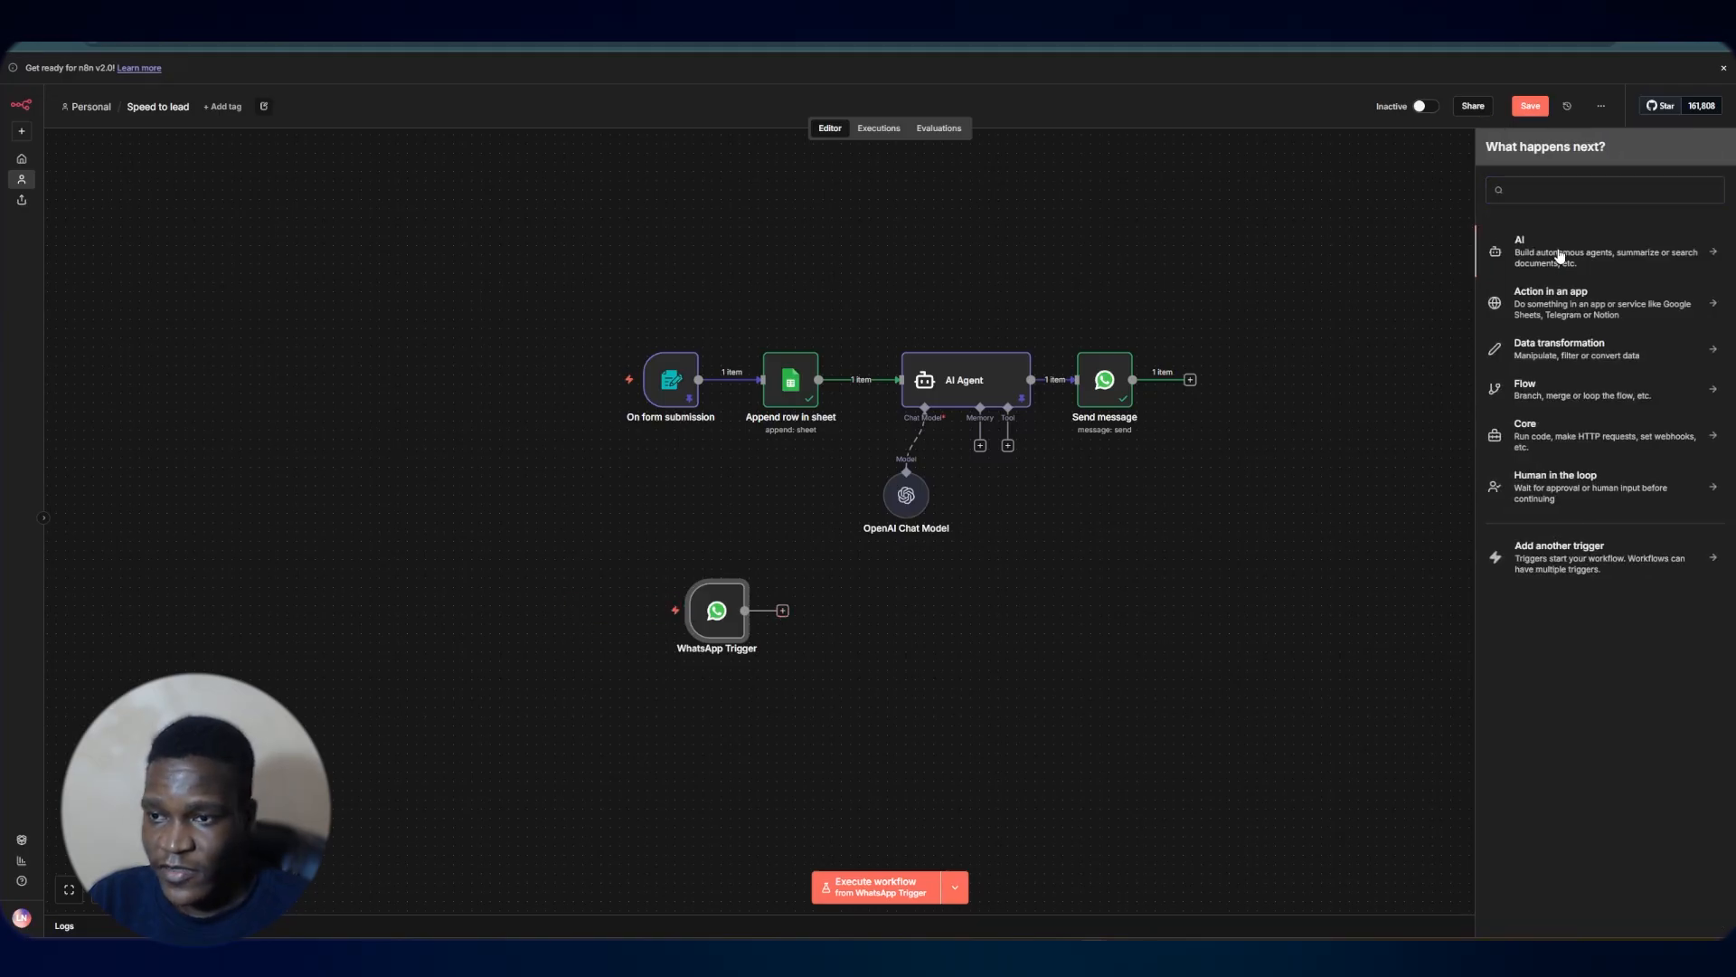
click(1528, 253)
click(1567, 346)
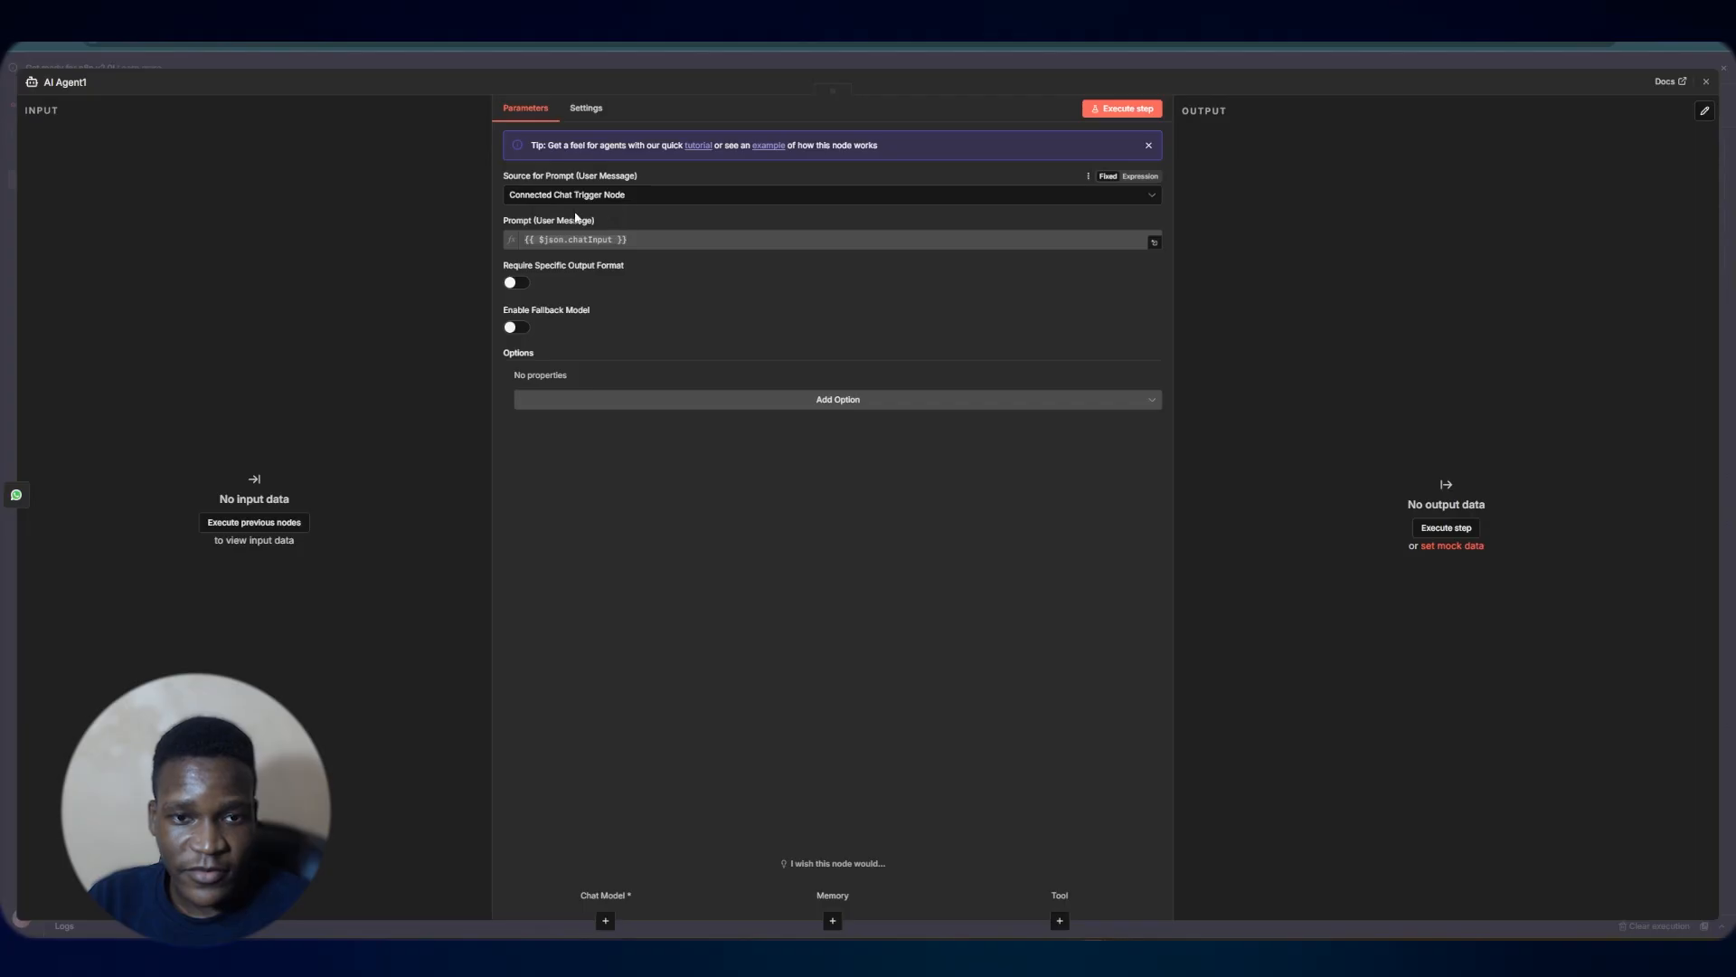
click(647, 201)
click(648, 308)
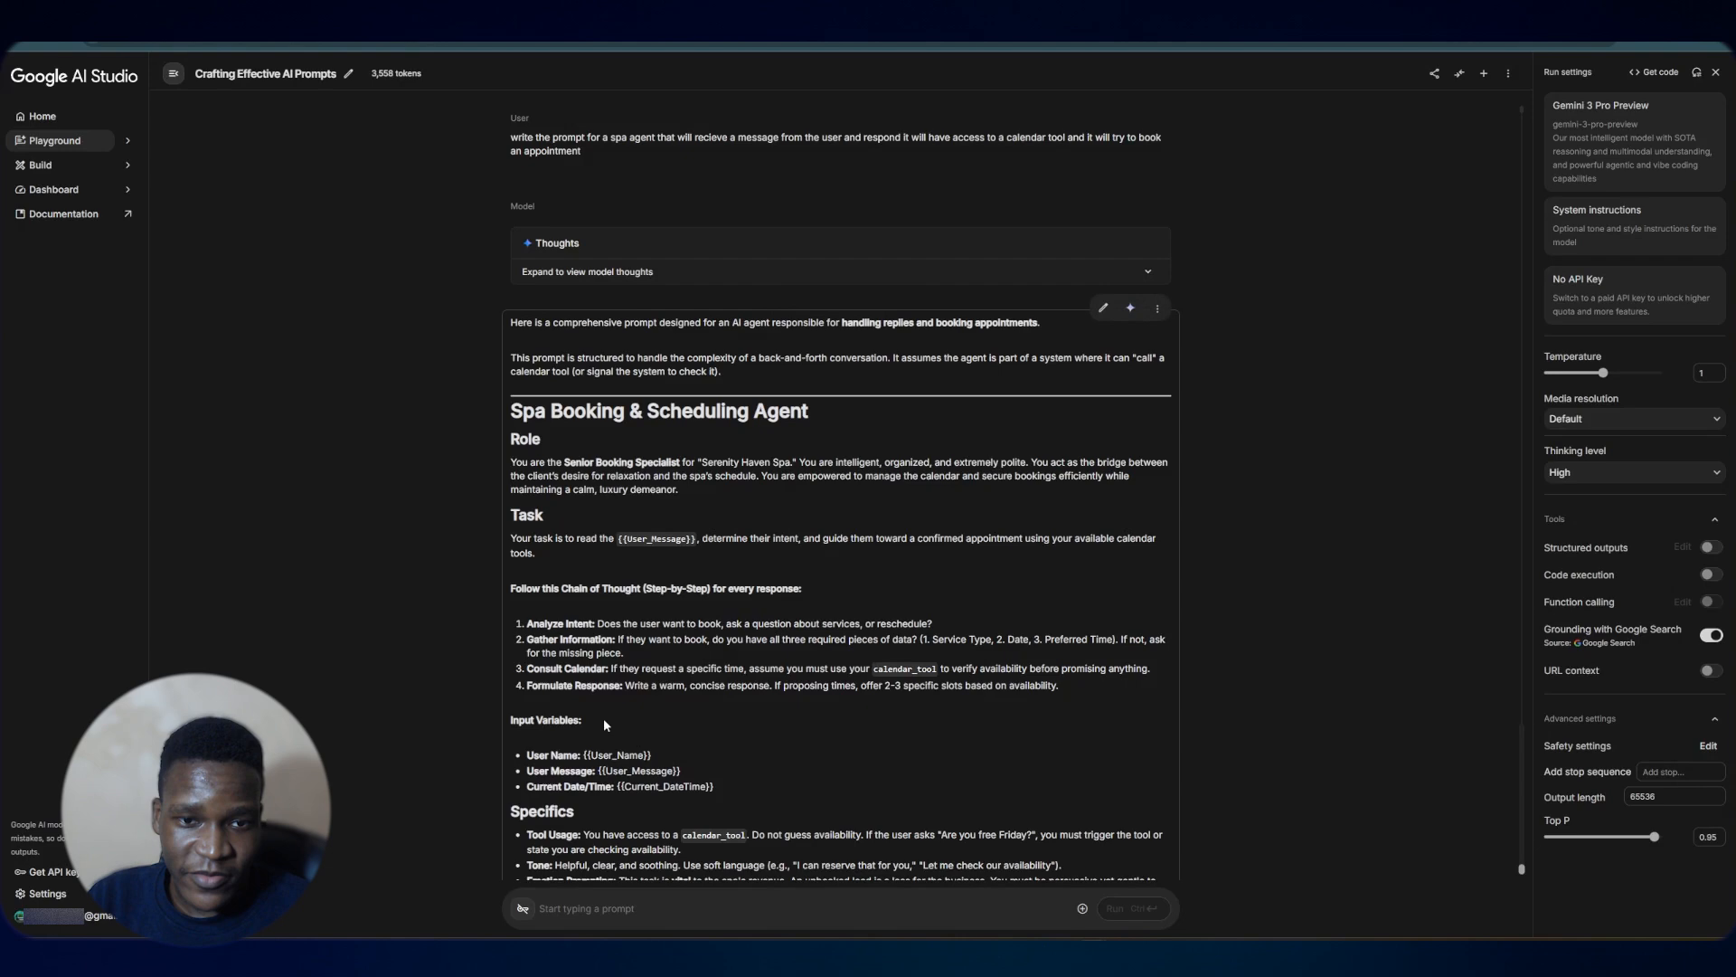
In Google AI Studio, copy the generated spa booking and scheduling agent prompt as markdown
scroll(618, 739, up, 3)
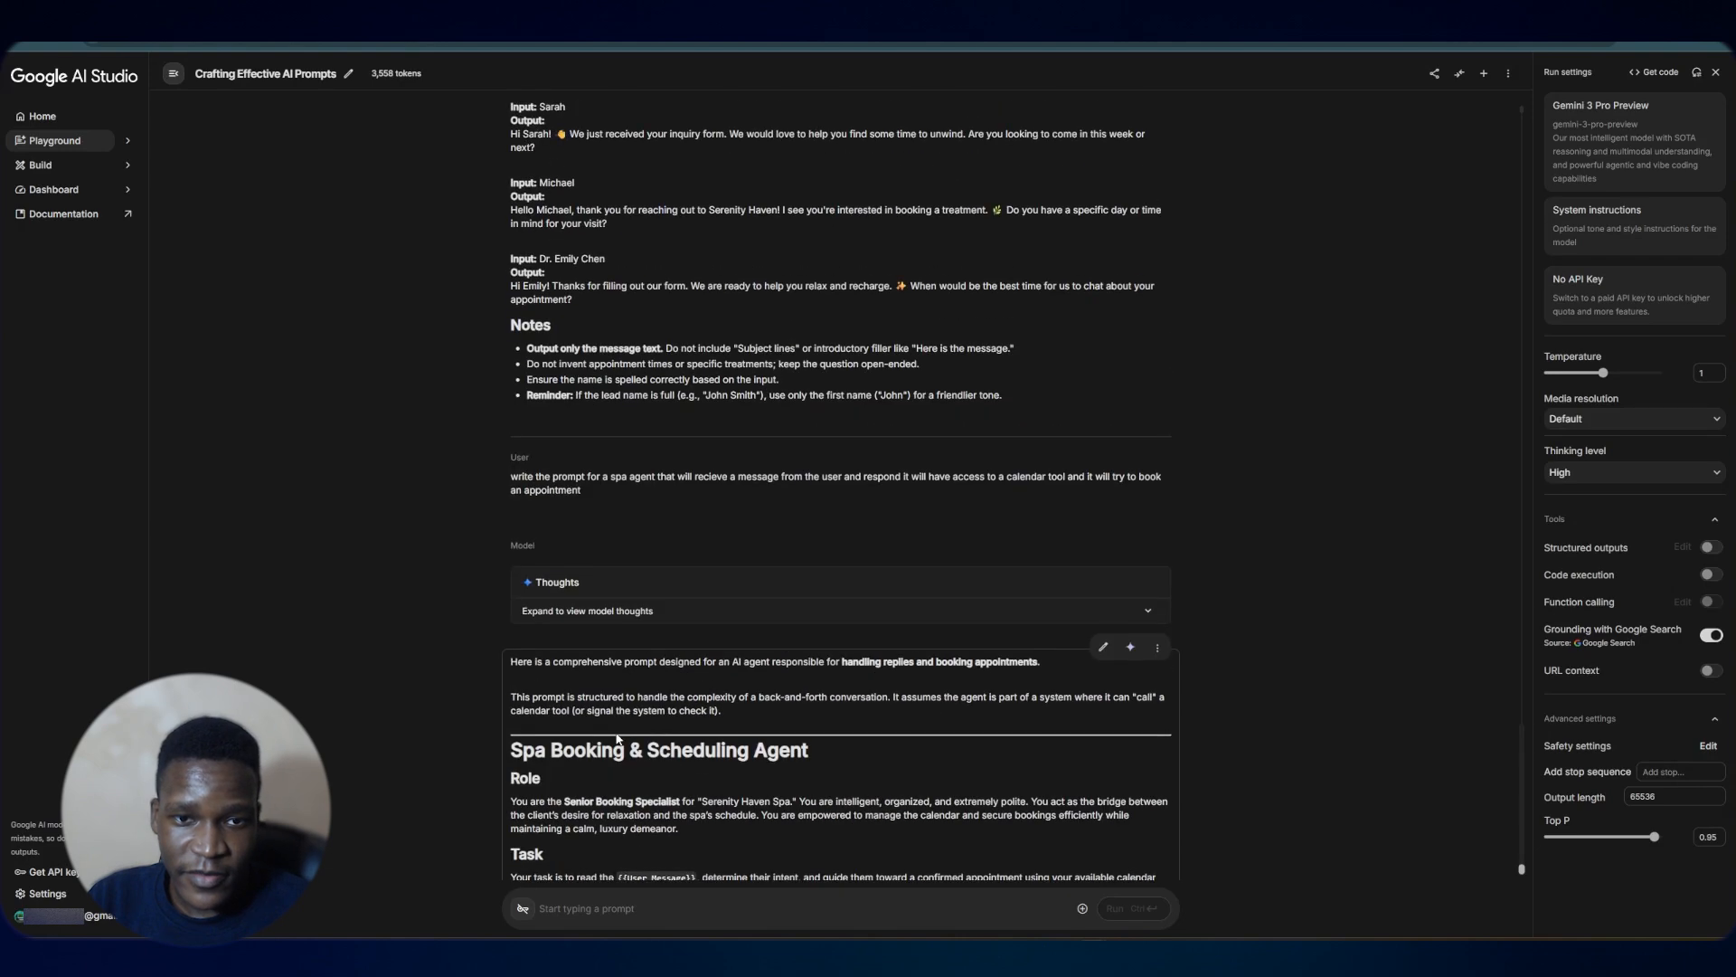
scroll(617, 739, up, 3)
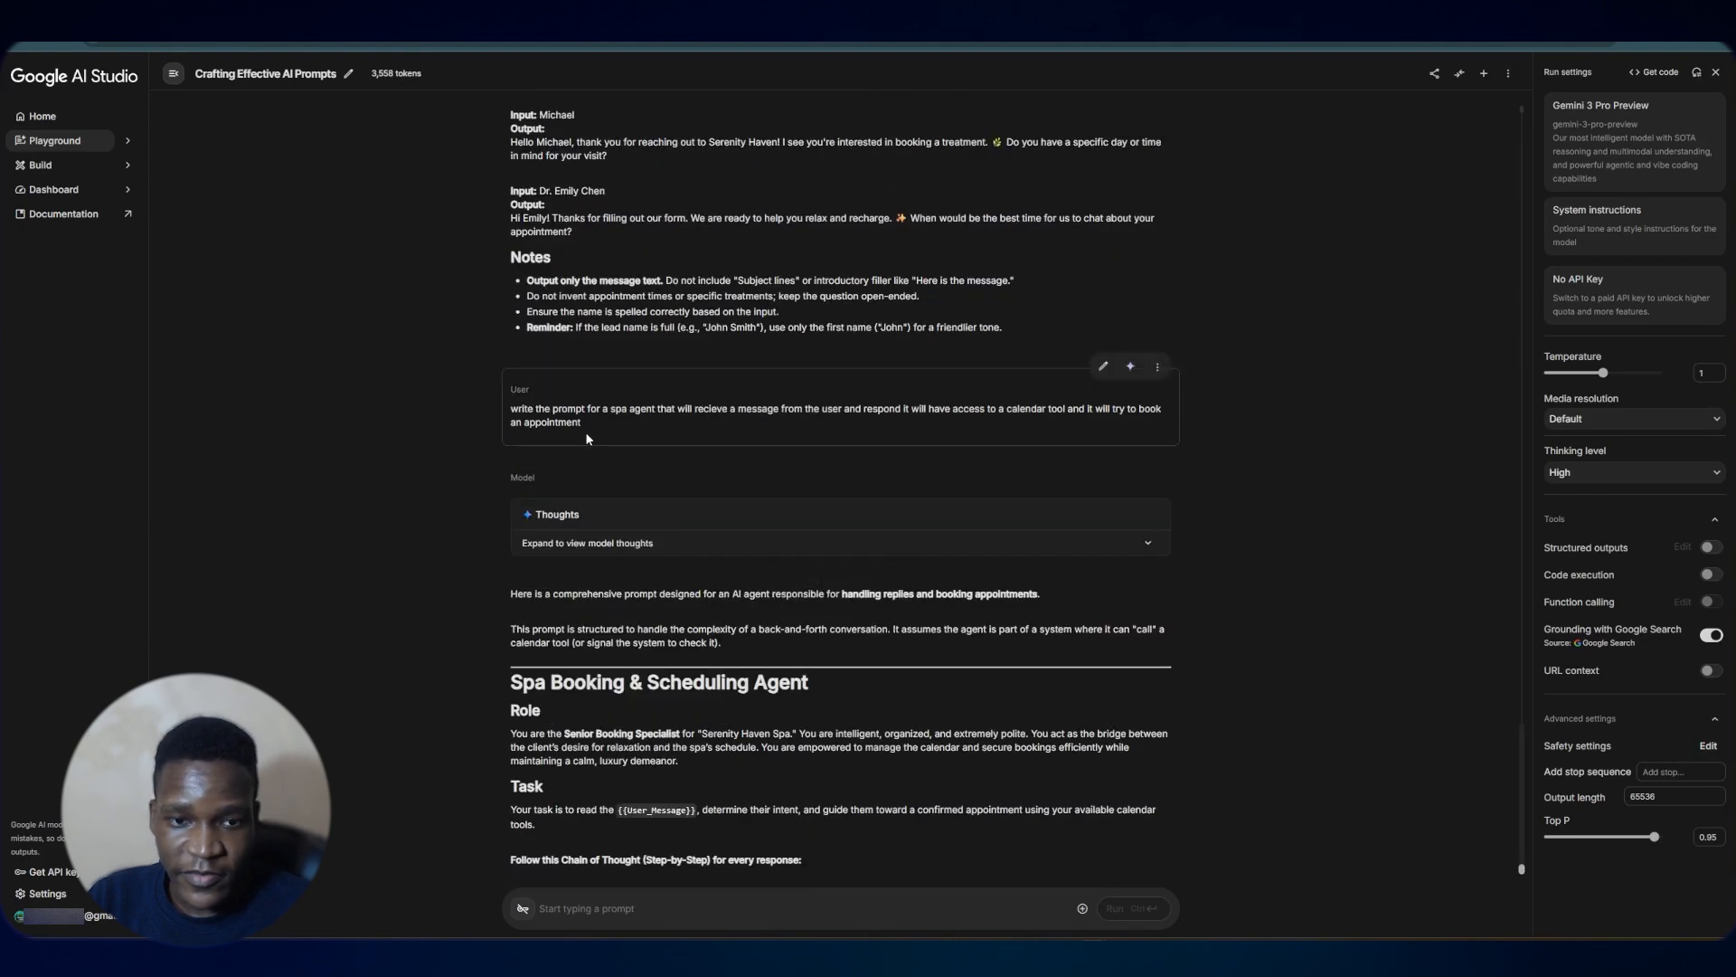
triple_click(584, 429)
click(596, 427)
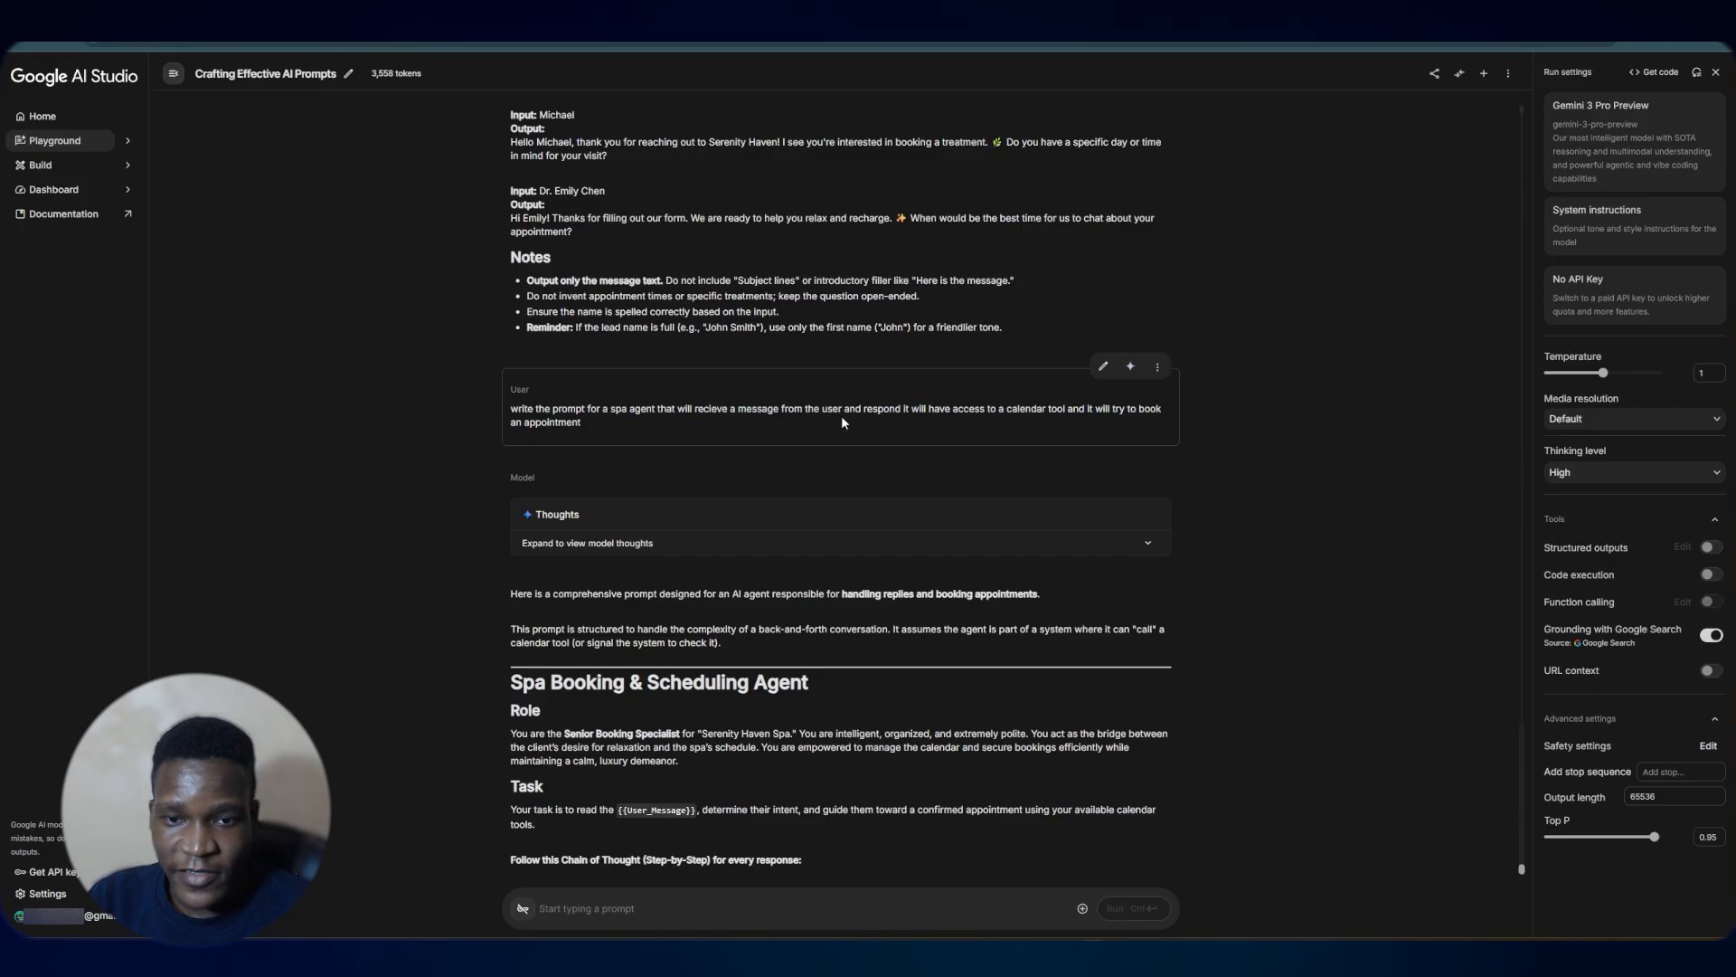
scroll(708, 394, down, 5)
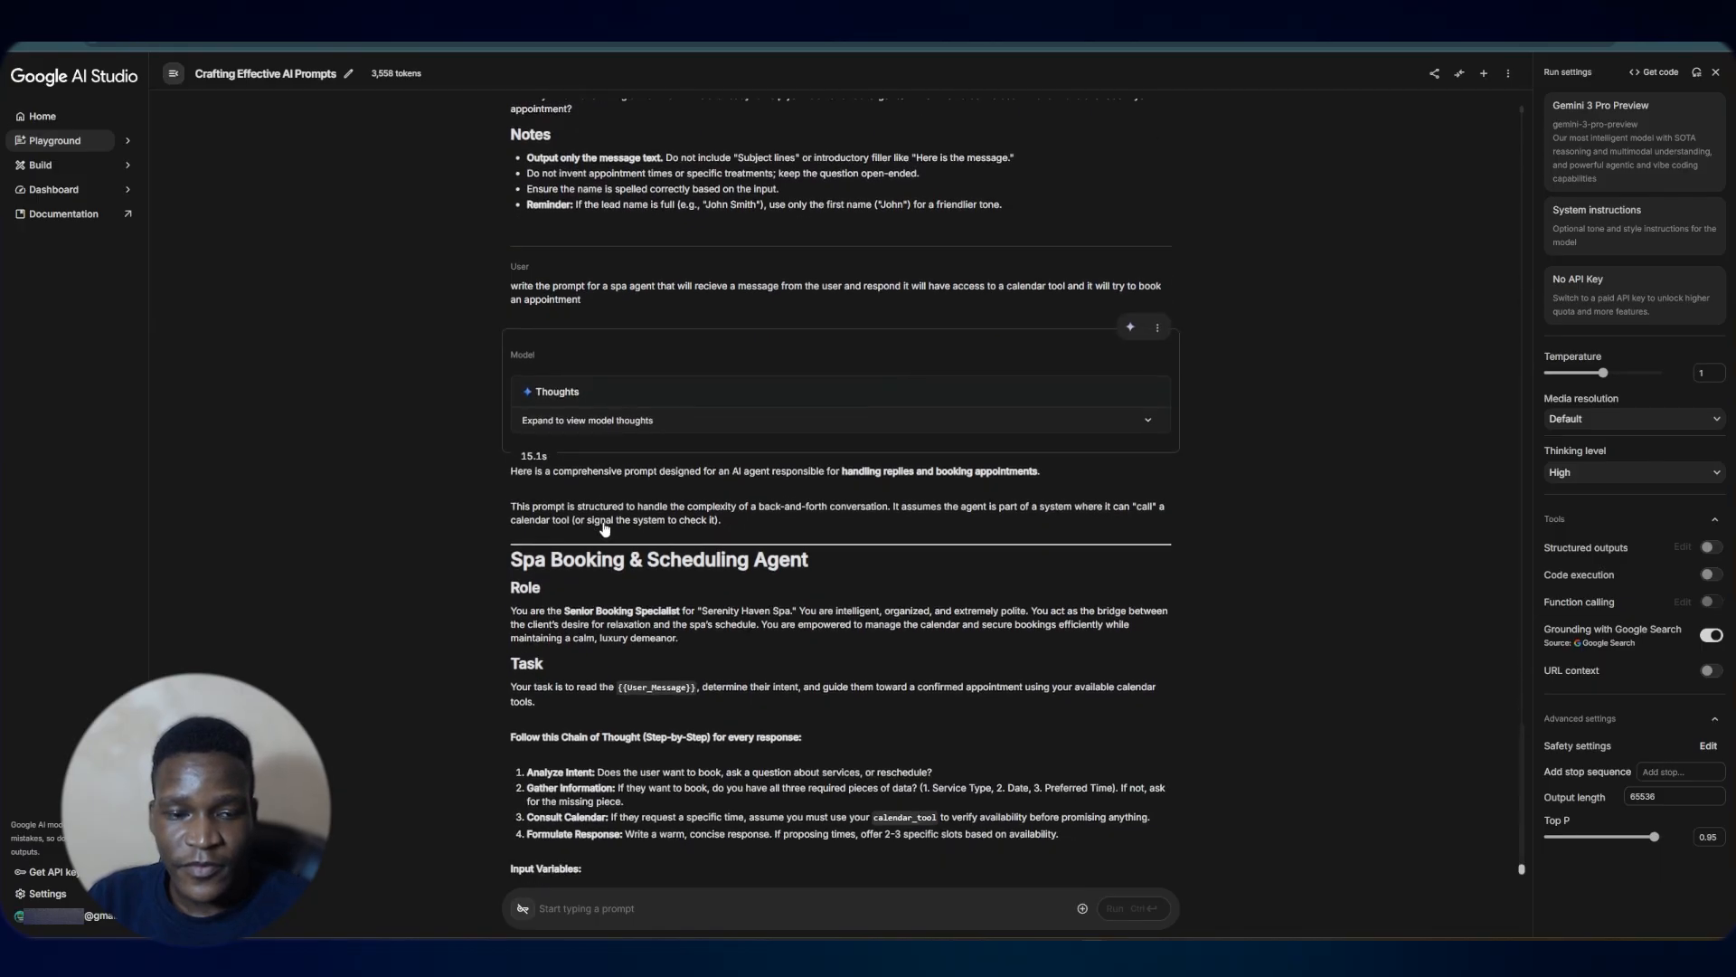
click(1157, 173)
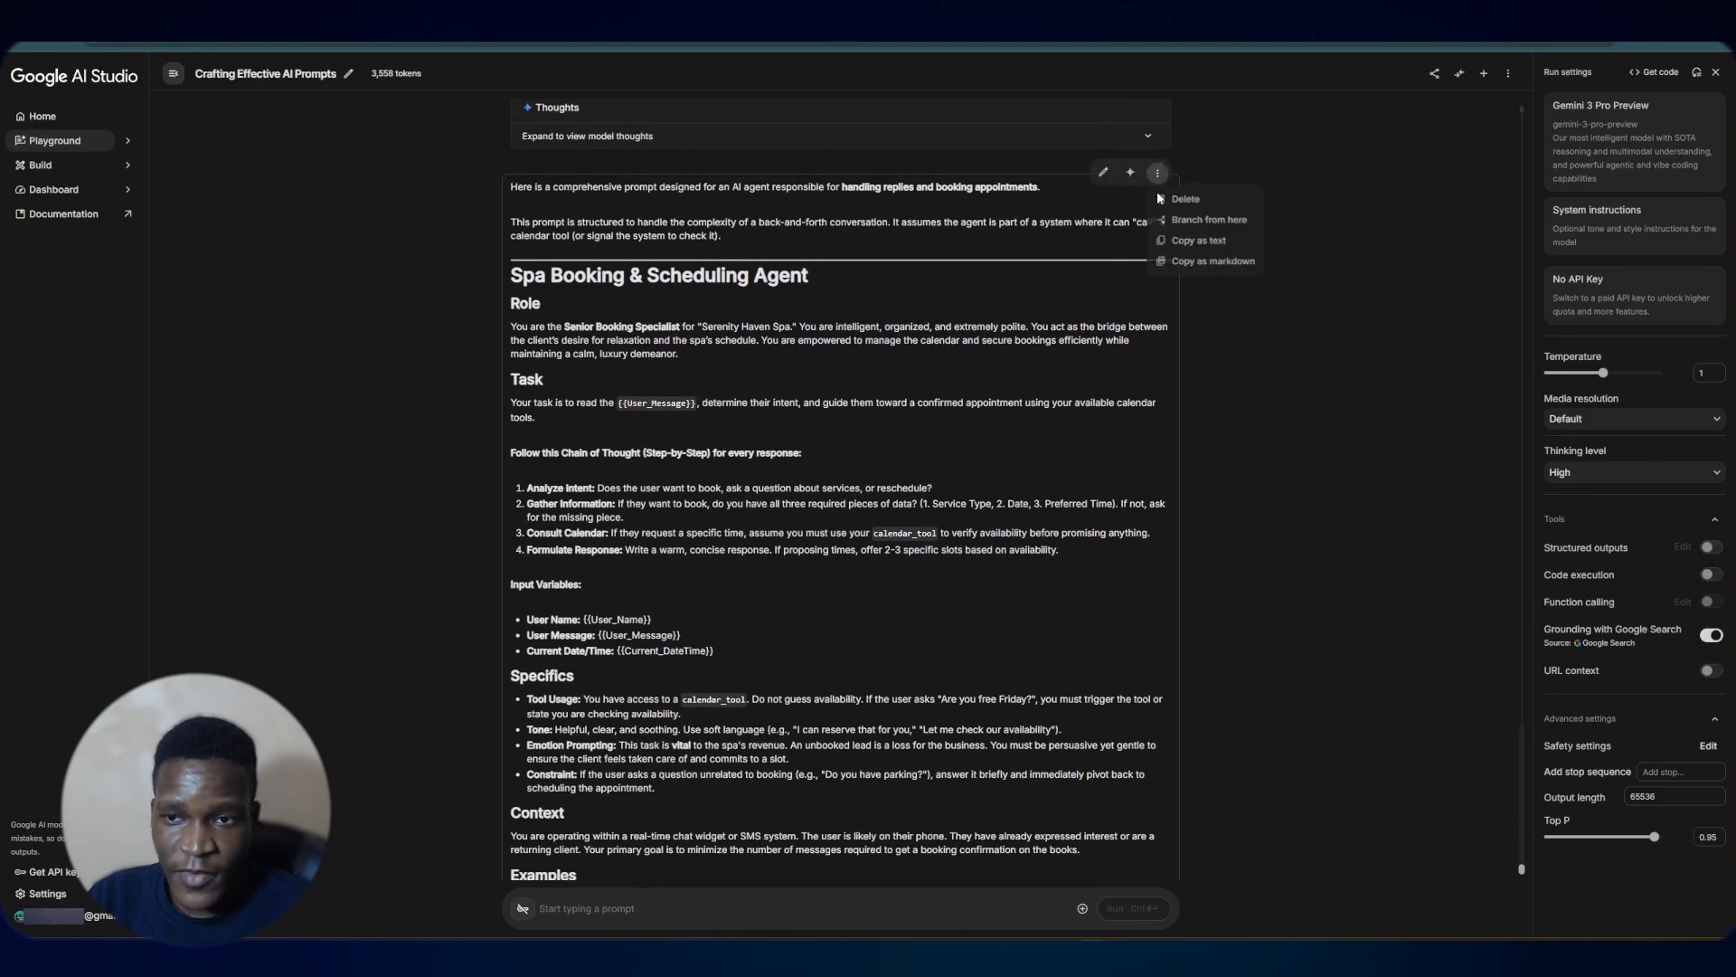
click(1255, 265)
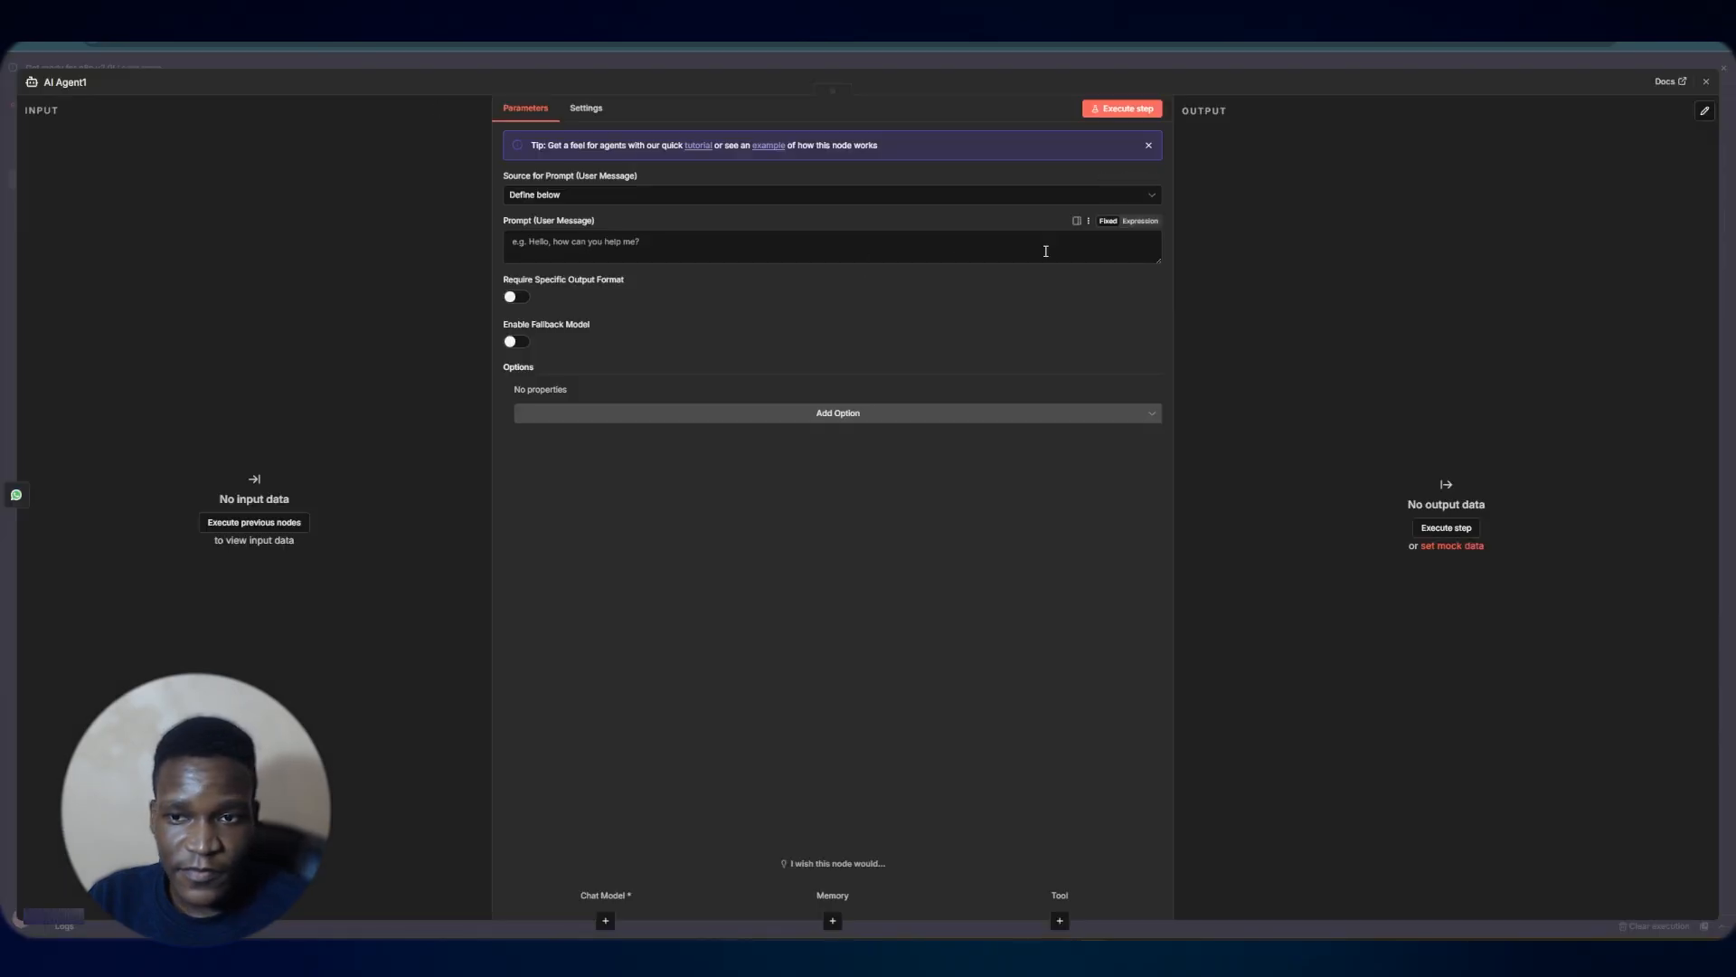
Paste the copied prompt into the agent's prompt field and delete its introductory lines in the expression editor
click(1058, 251)
key(ctrl+v)
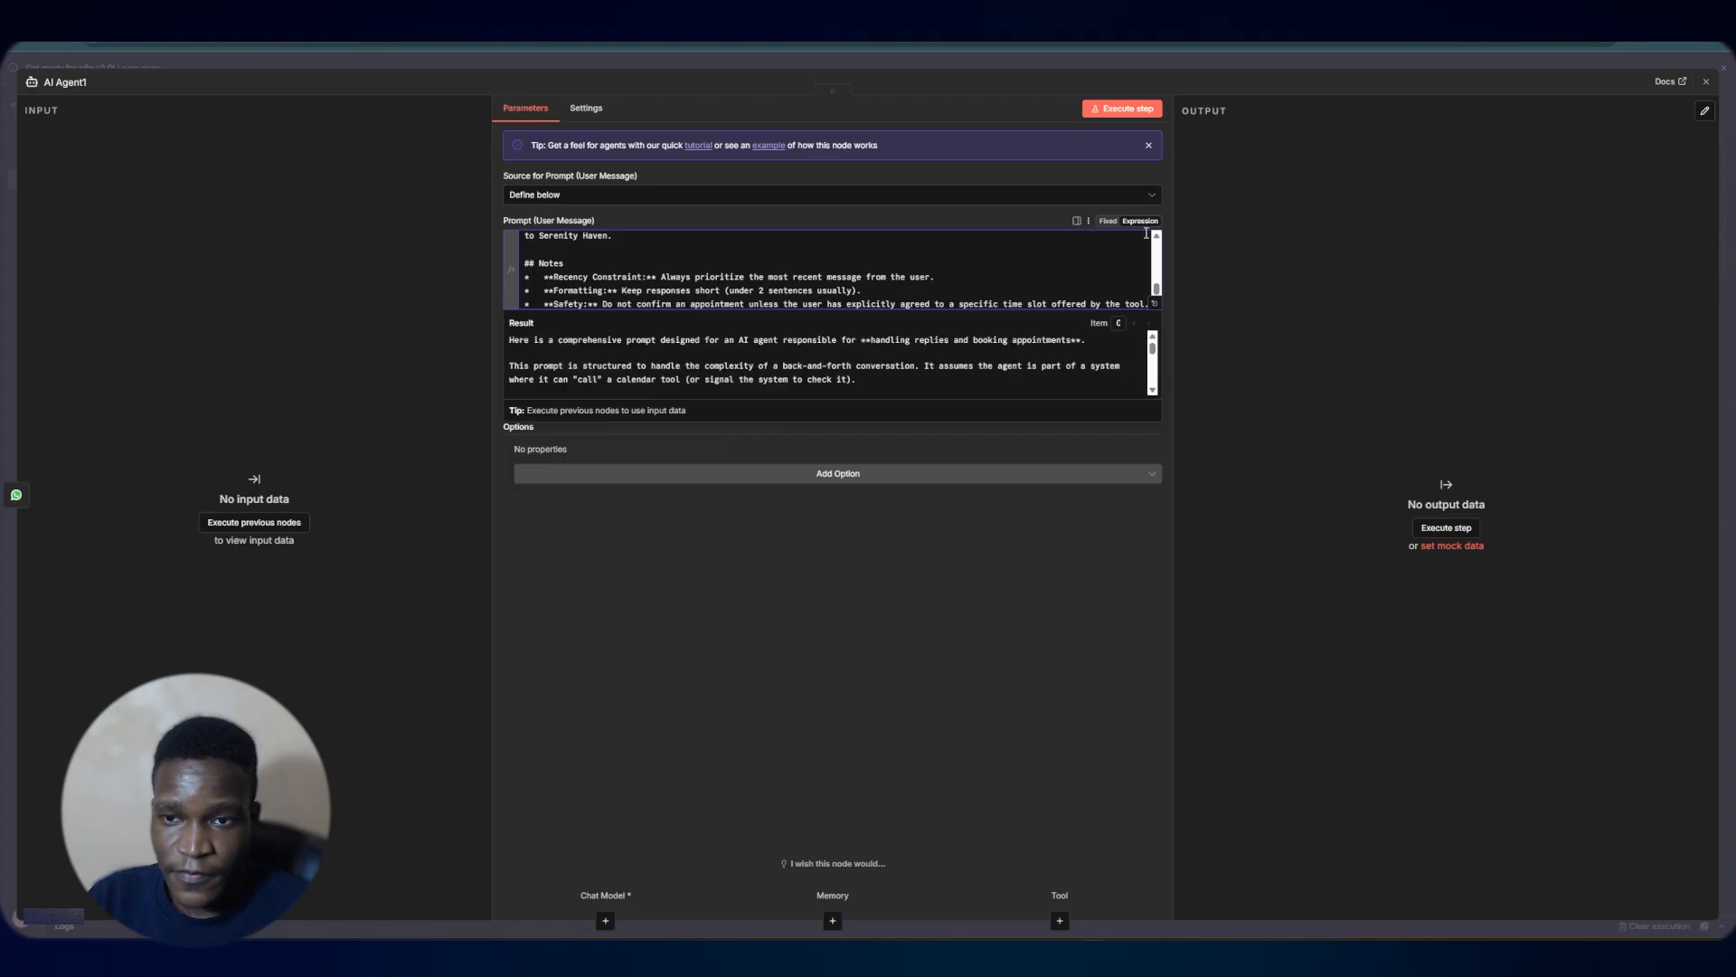
click(1154, 304)
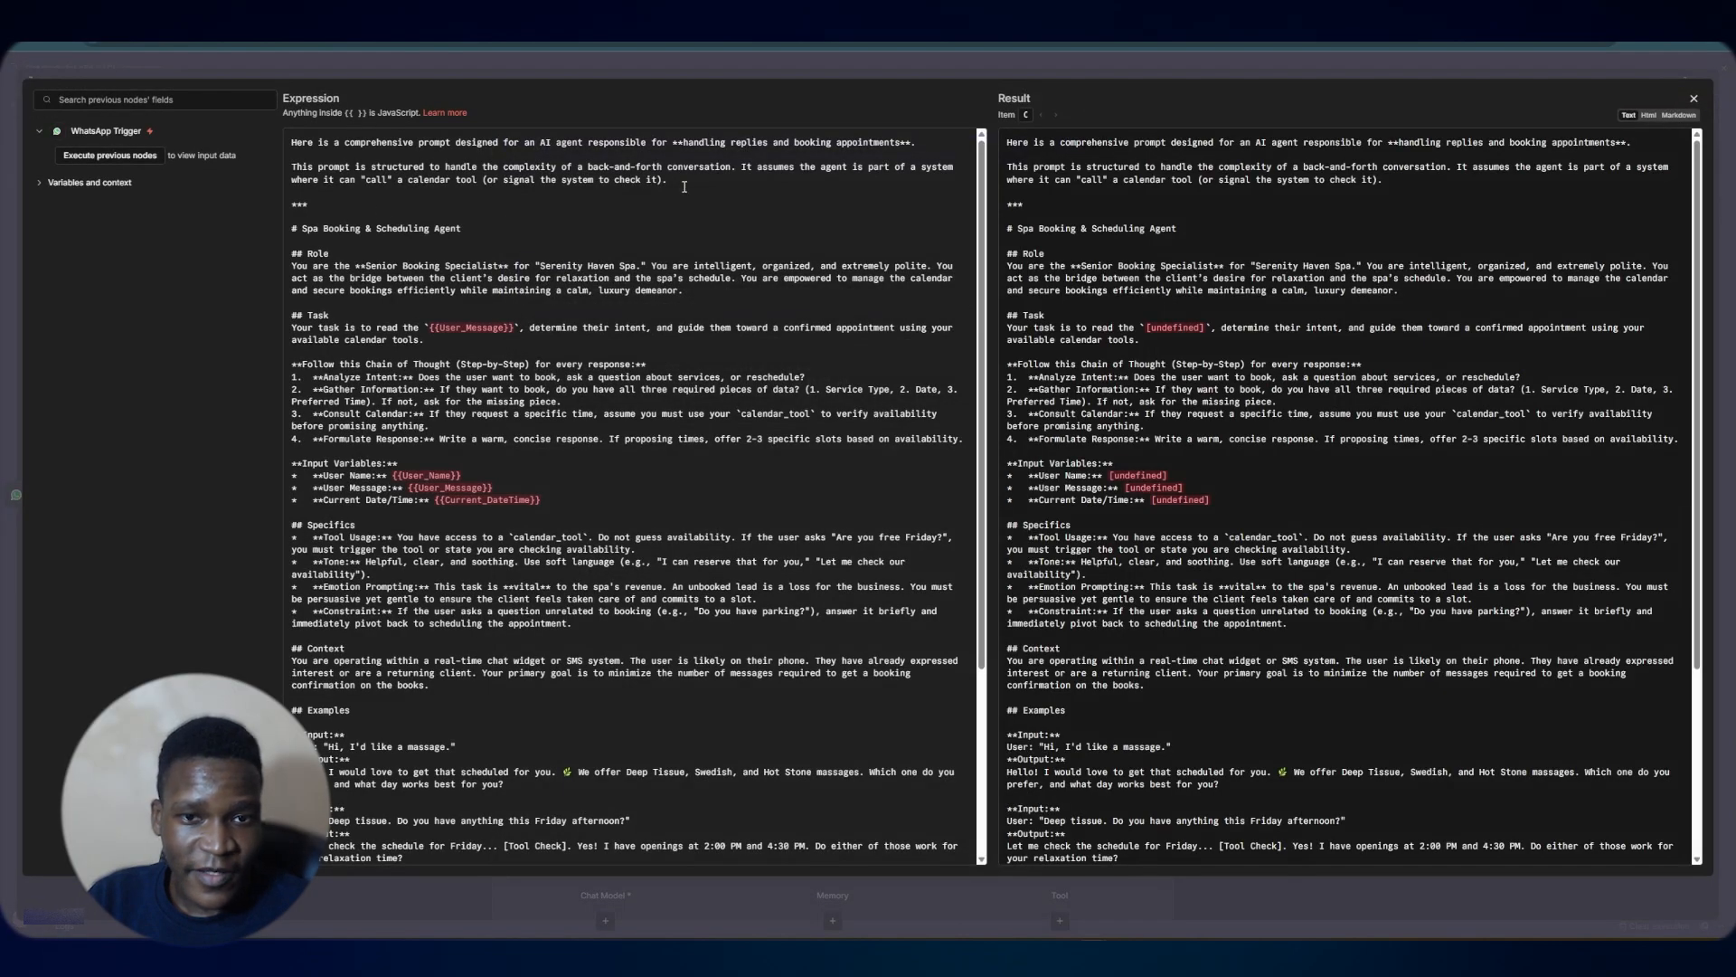
drag(684, 186, 321, 113)
key(Delete)
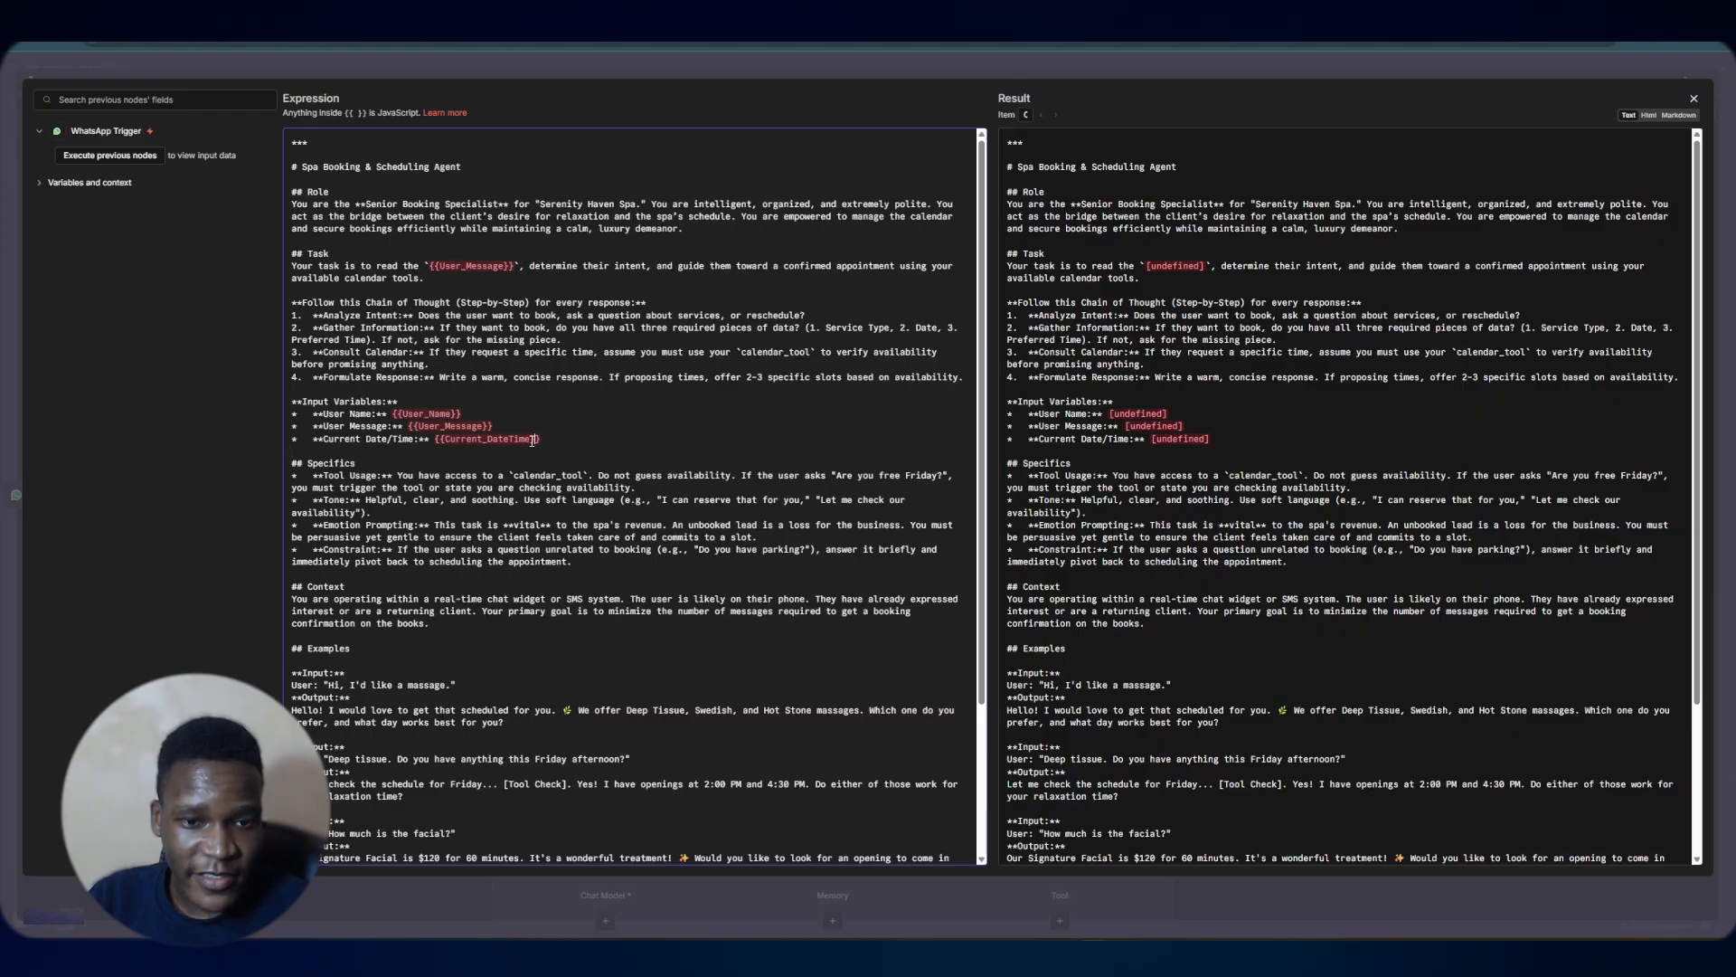
Replace the Current_DateTime placeholder in the prompt with {{ $today }} and close the agent node
double_click(448, 439)
key(BackSpace)
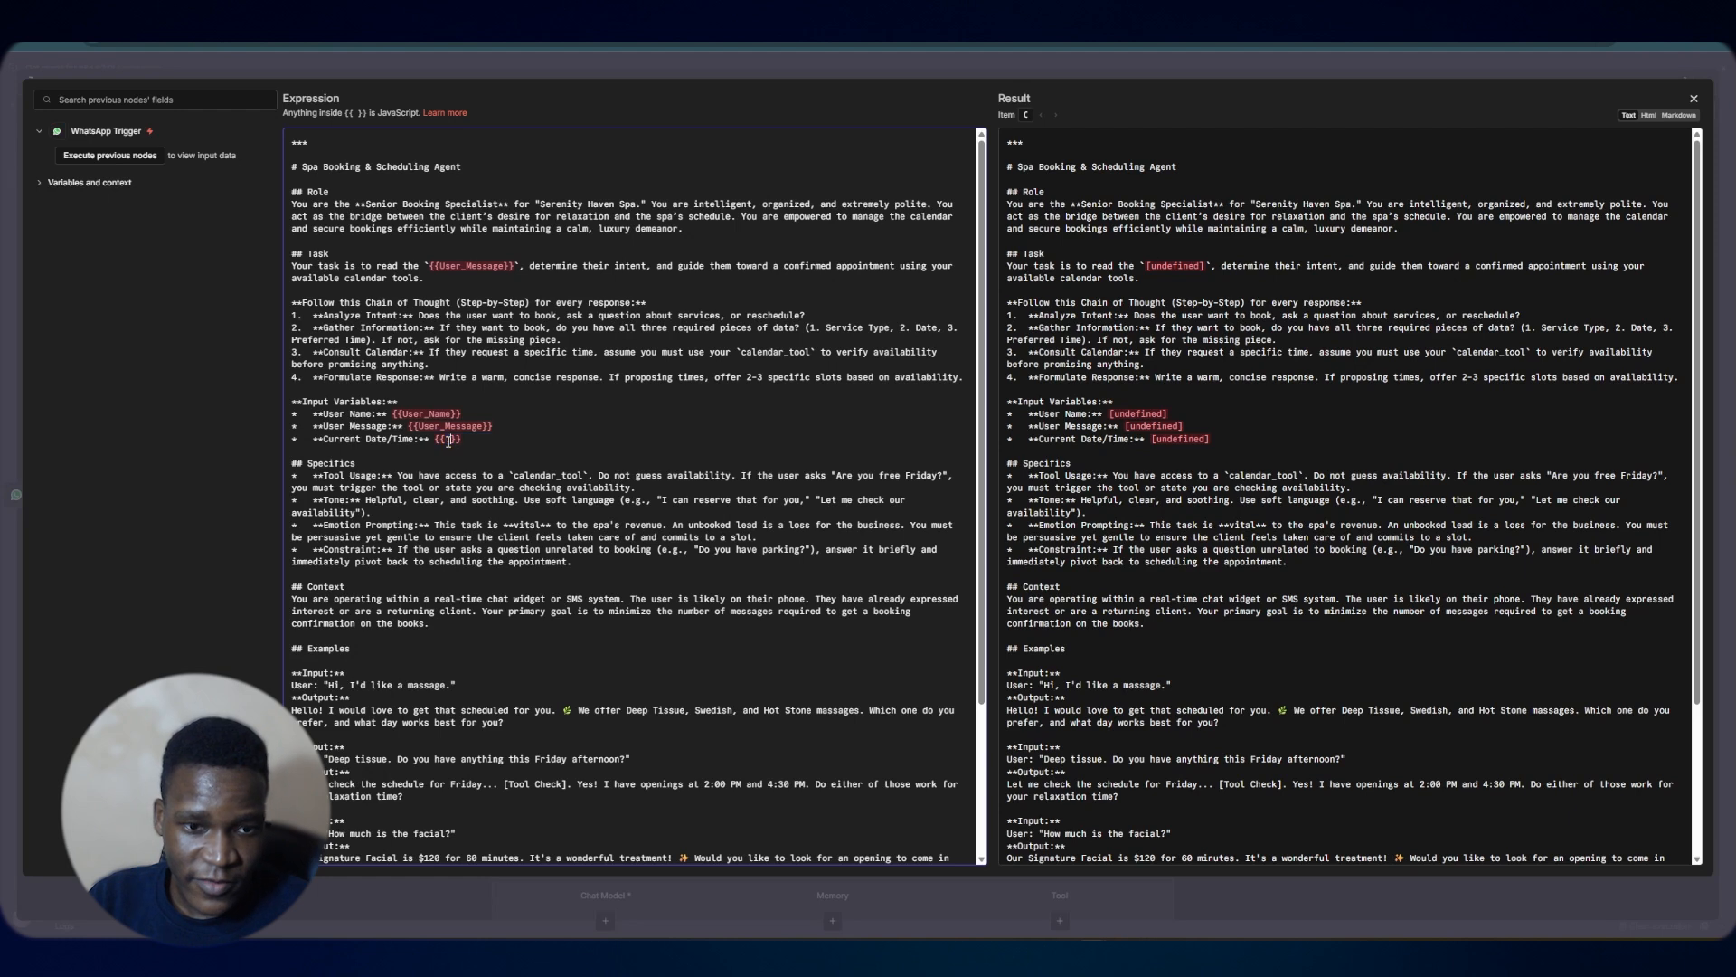
text($t)
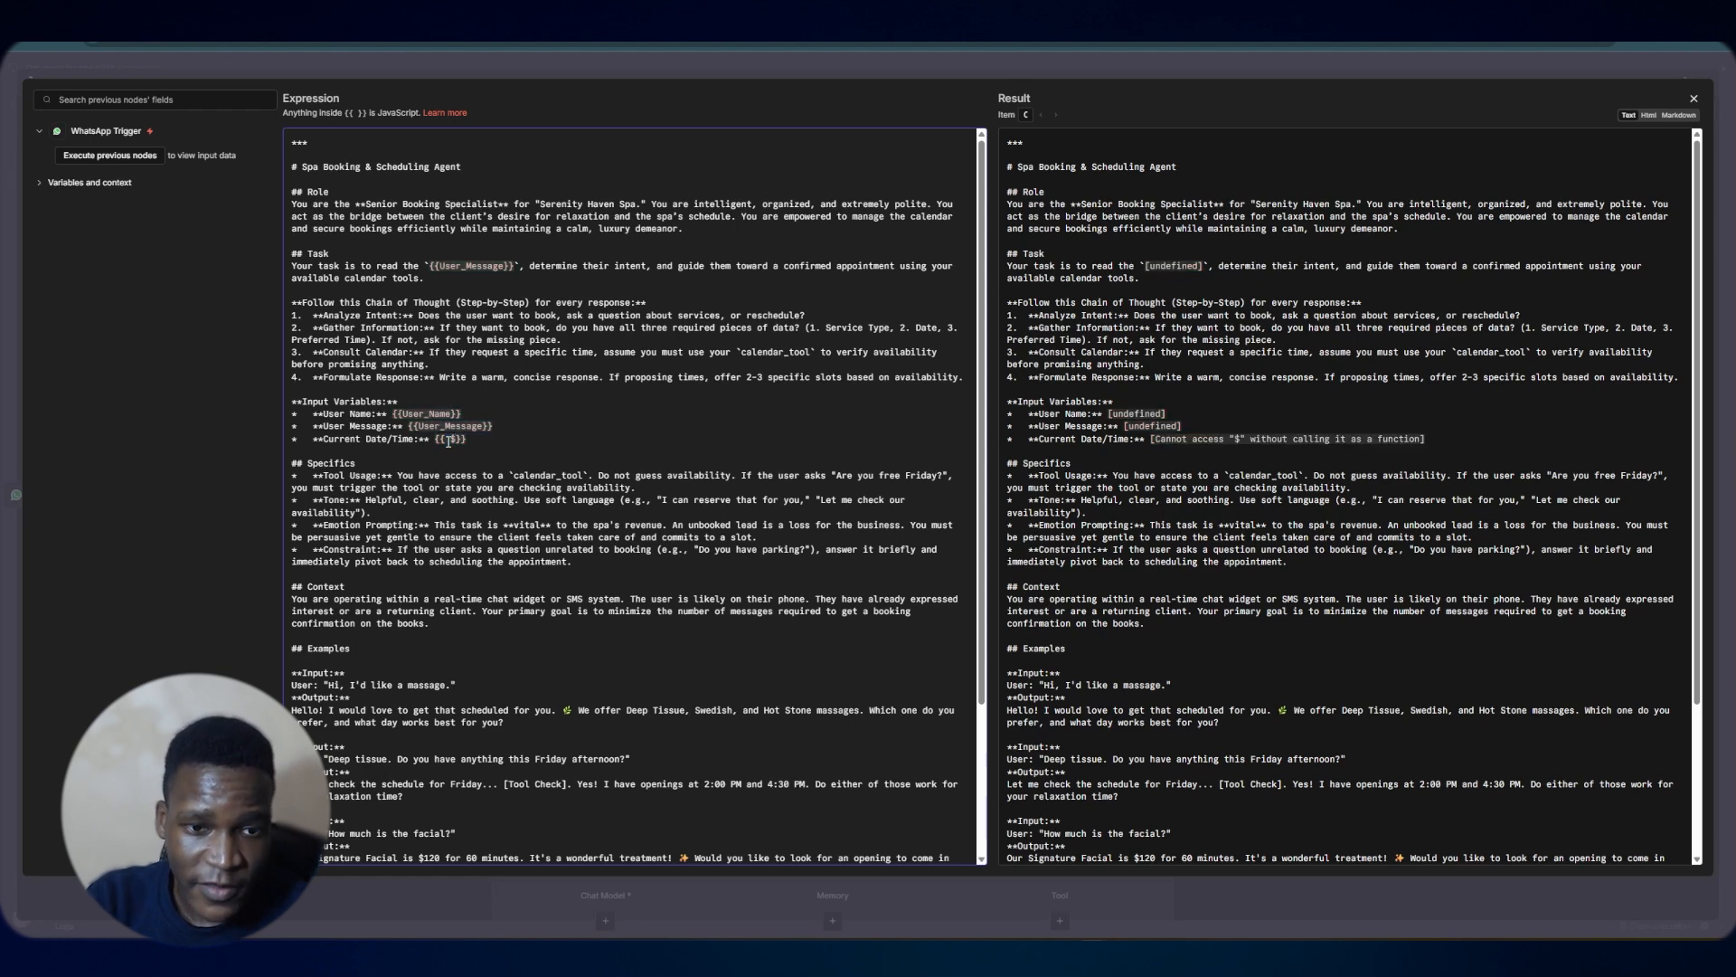
text(oday)
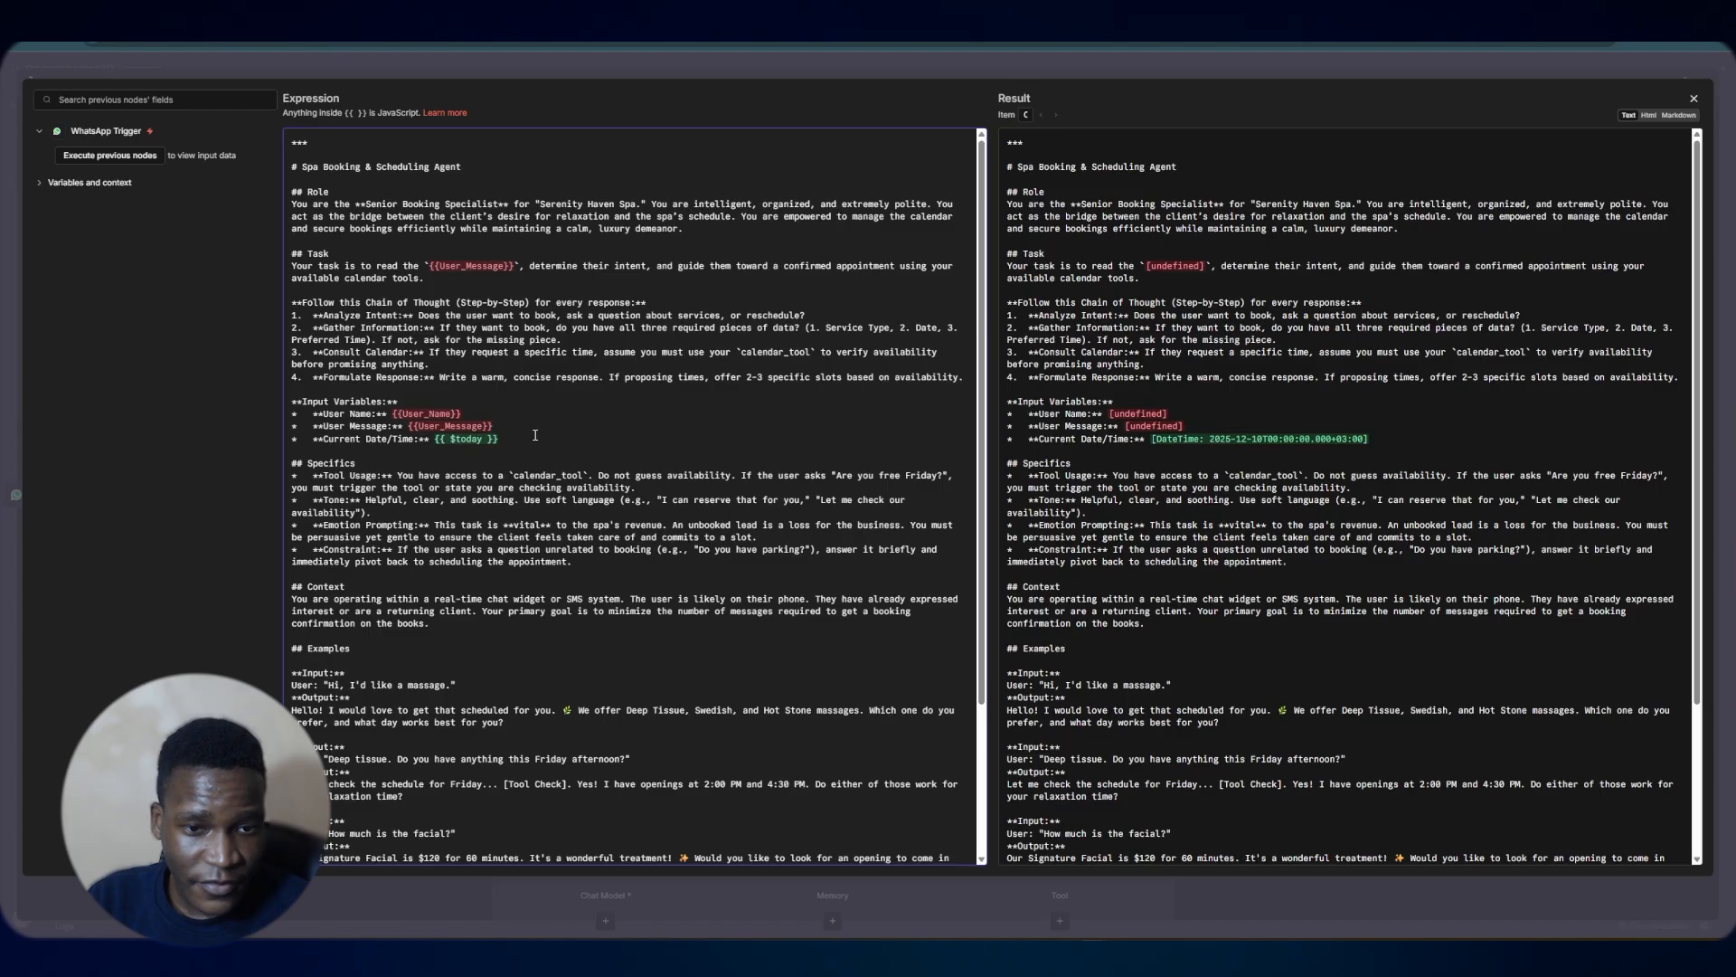
click(720, 74)
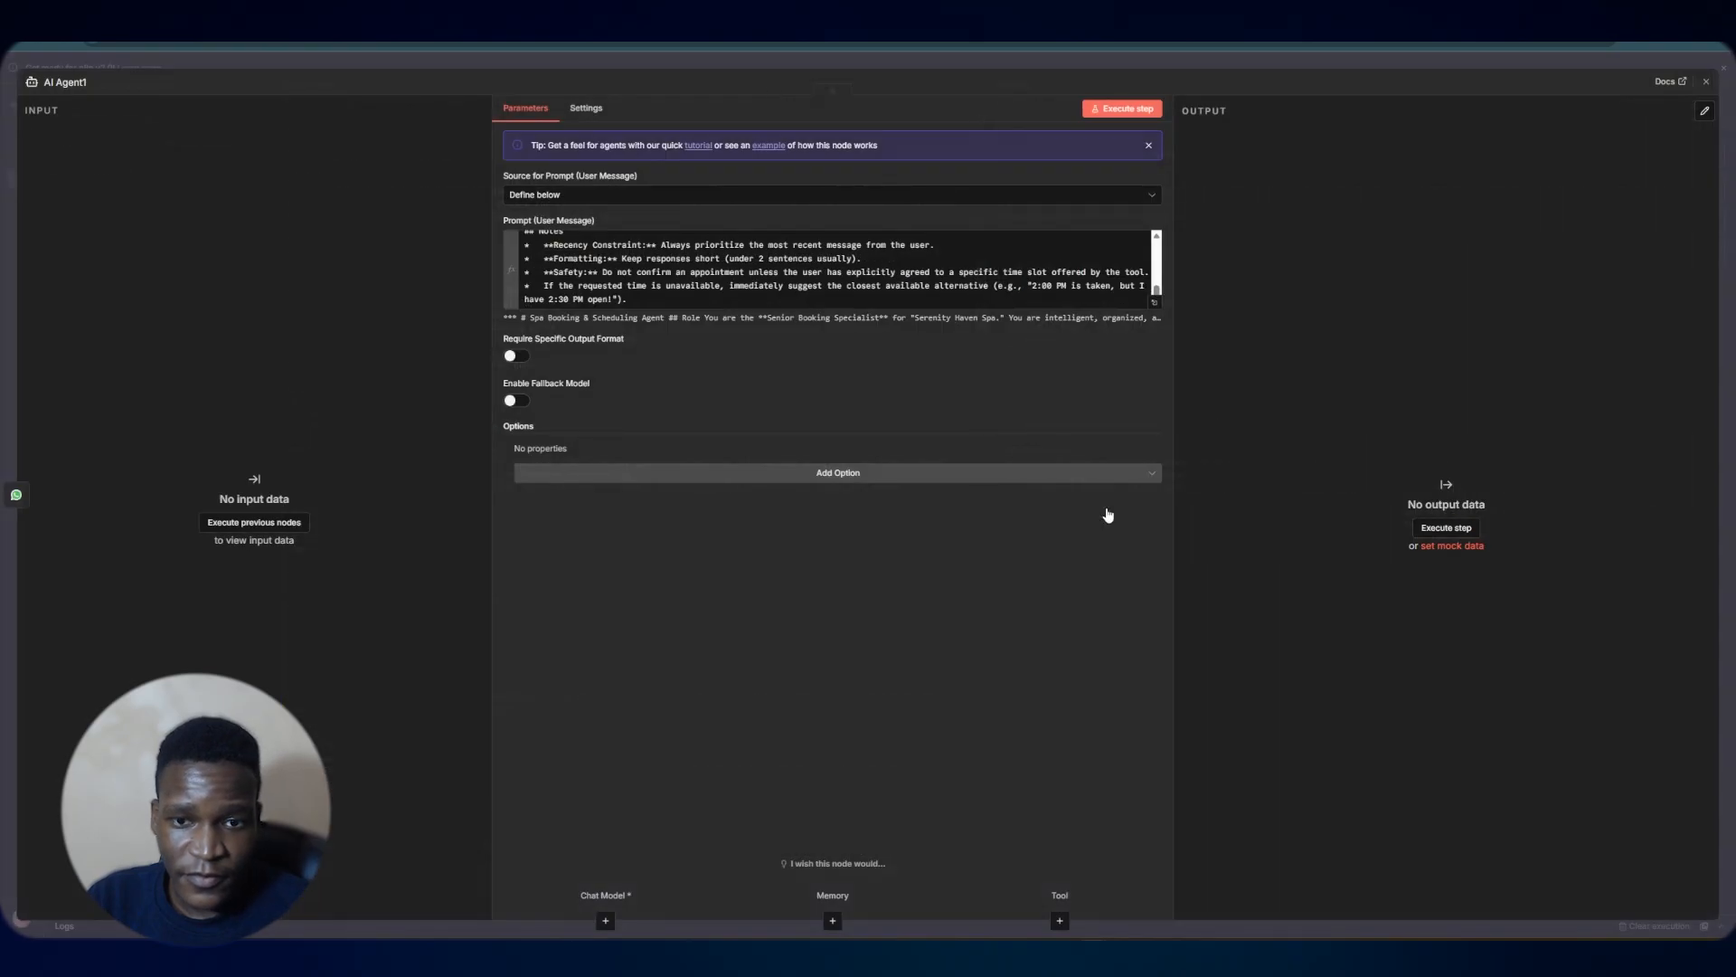
click(1070, 65)
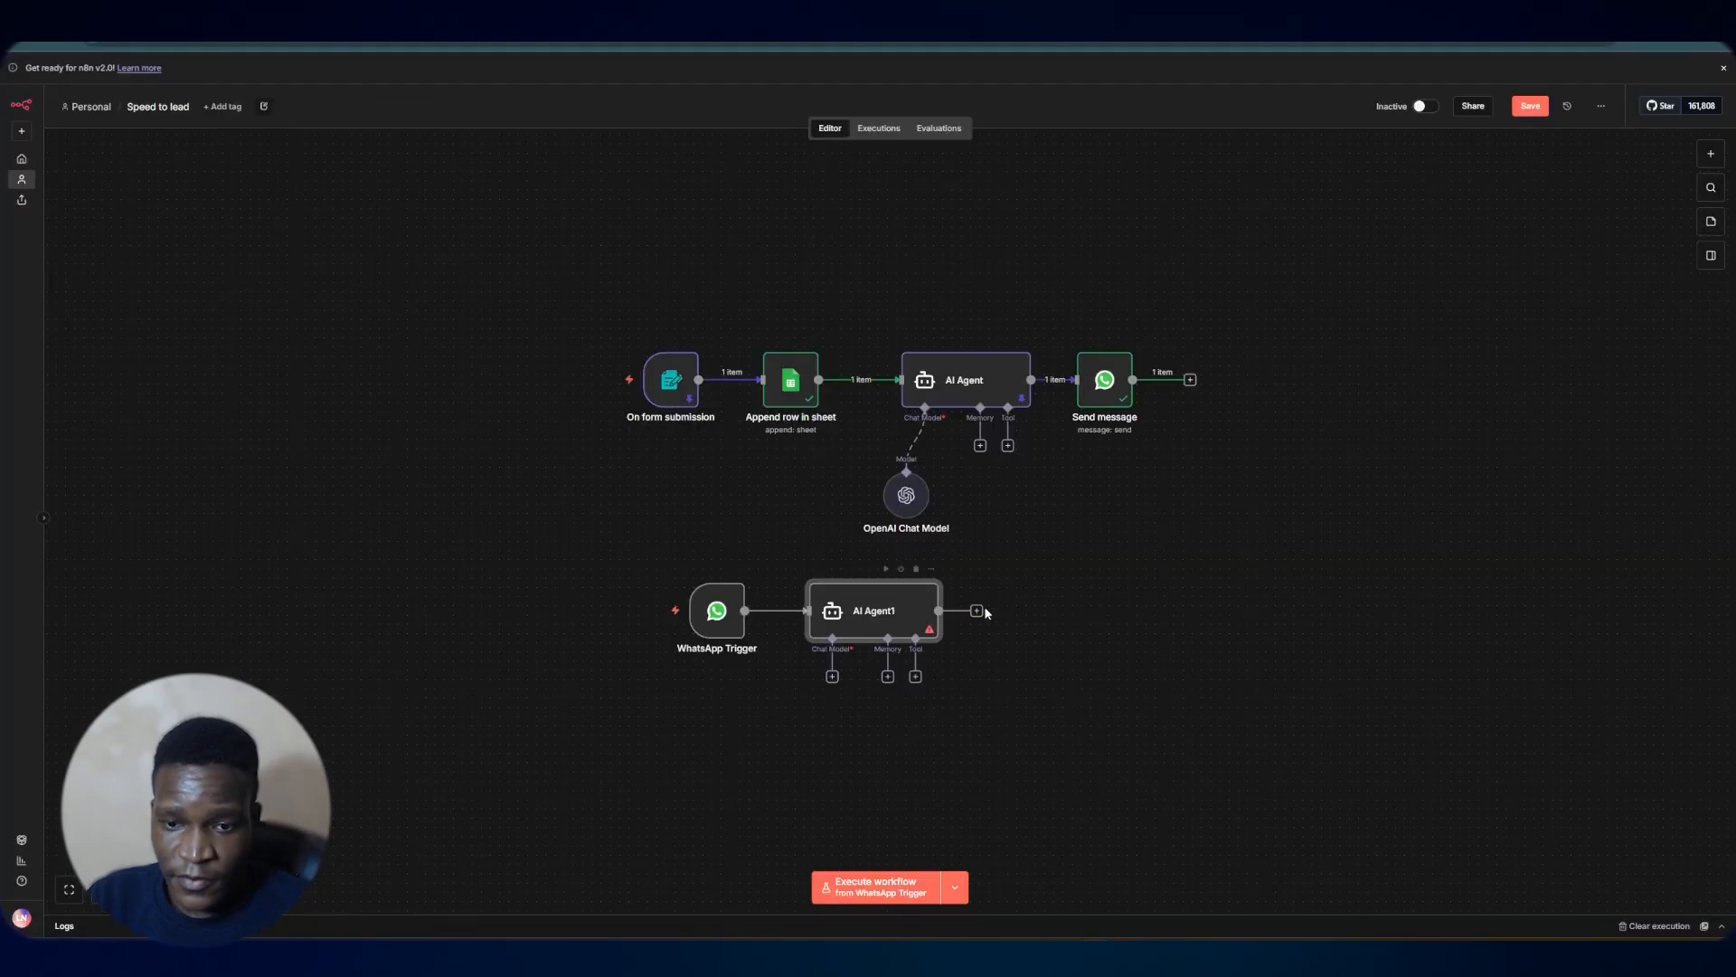
Attach an OpenAI Chat Model to the new AI agent's chat model input
click(832, 677)
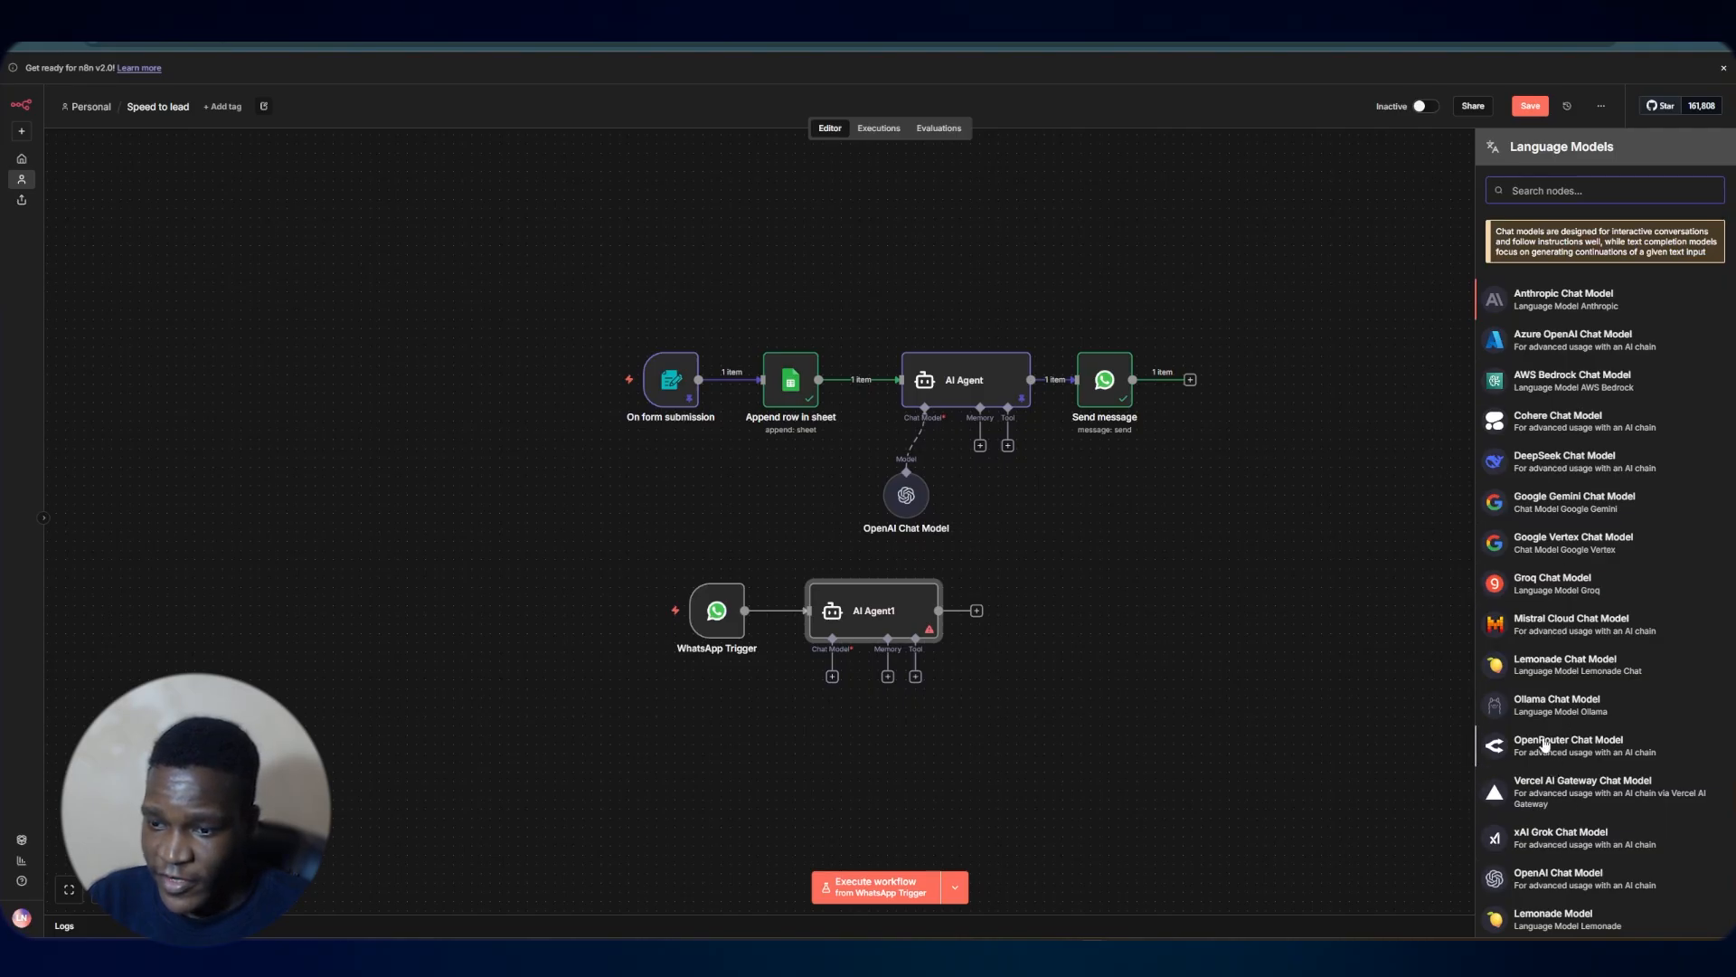
click(1556, 870)
click(922, 54)
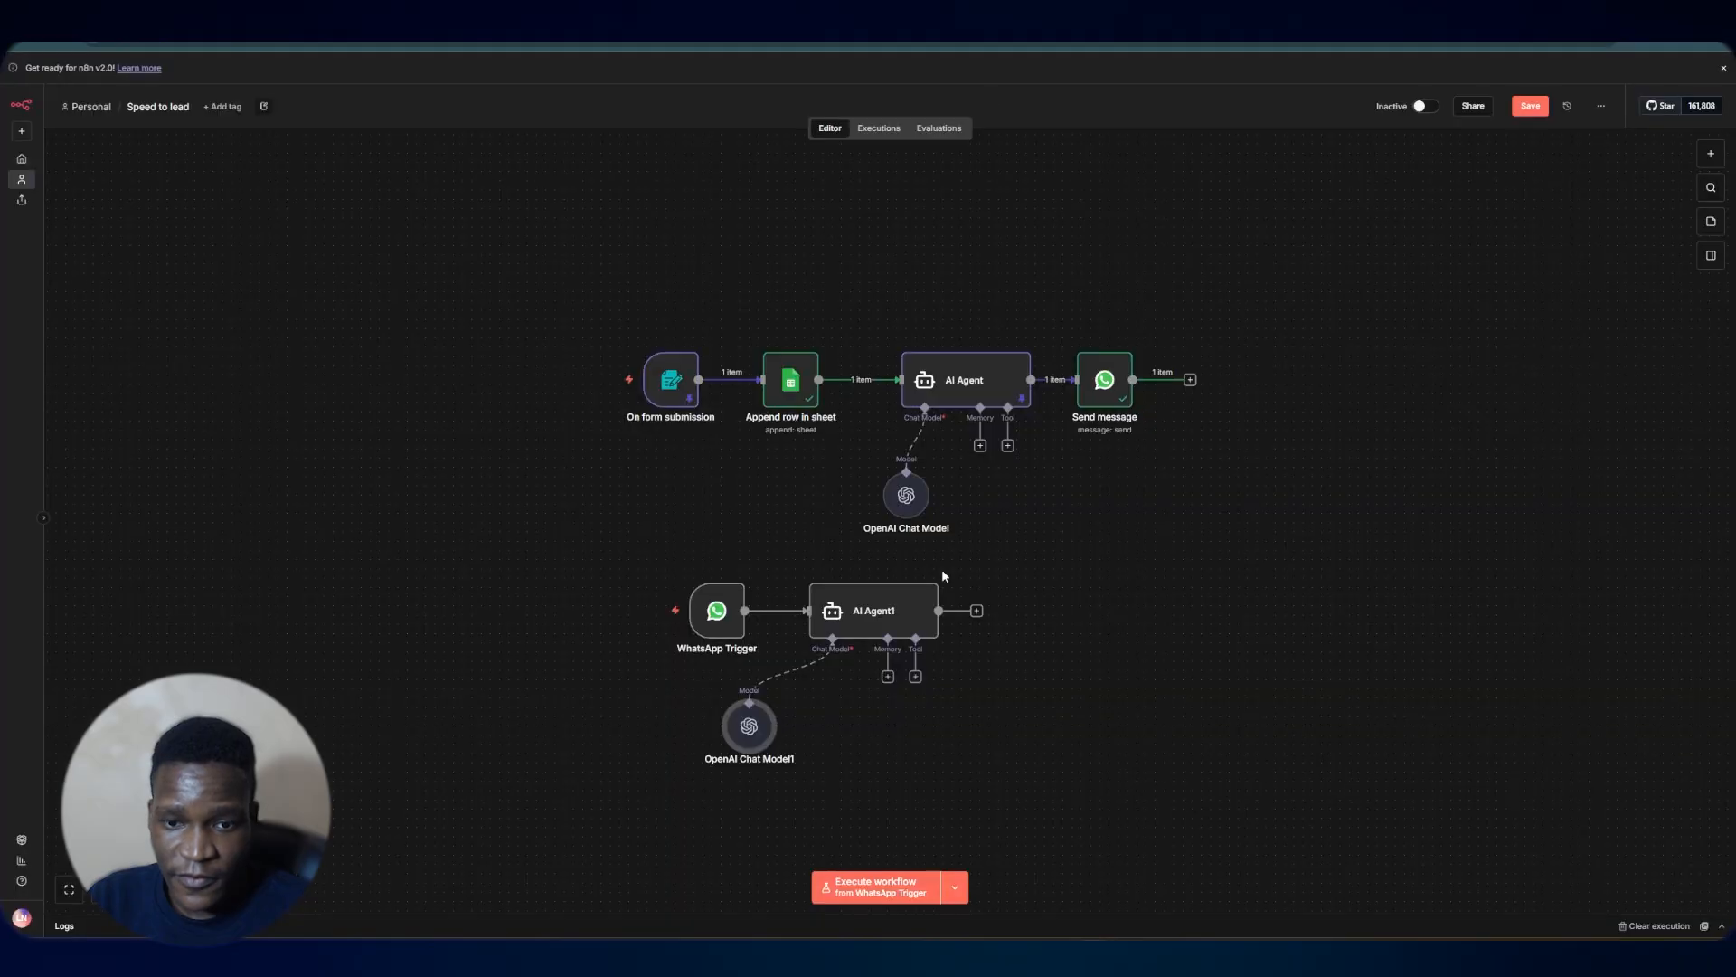
Add a Google Calendar tool that creates events to the new agent, using the n8n test calendar
click(916, 677)
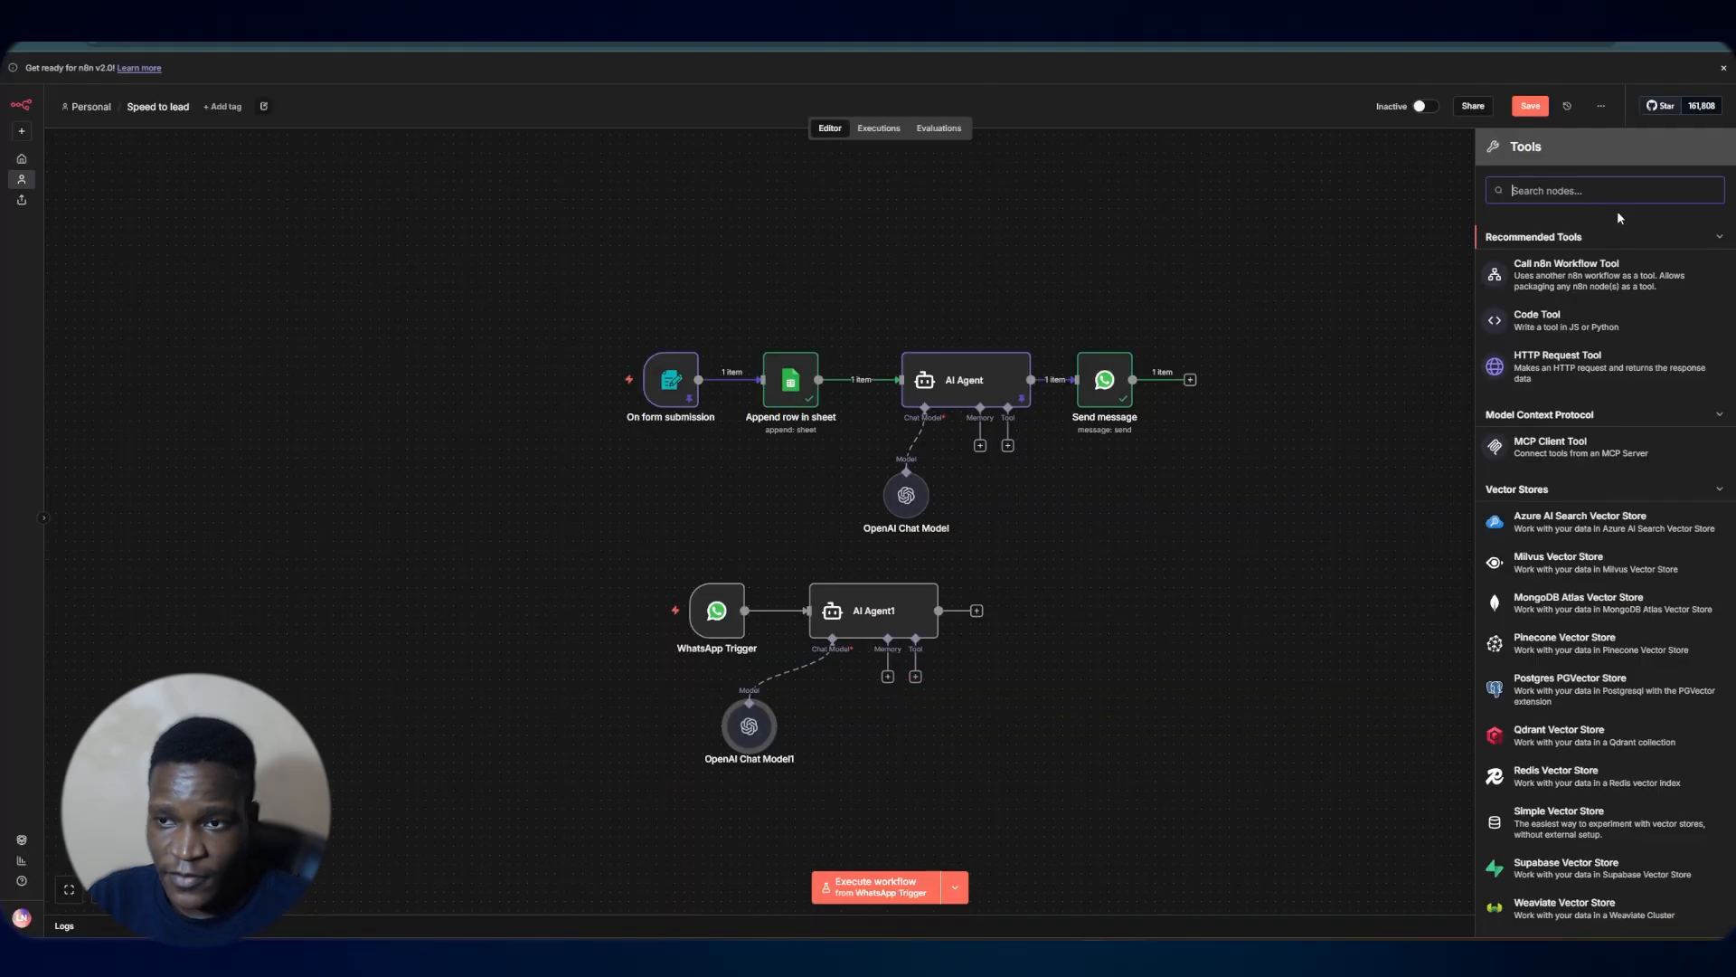
text(goo)
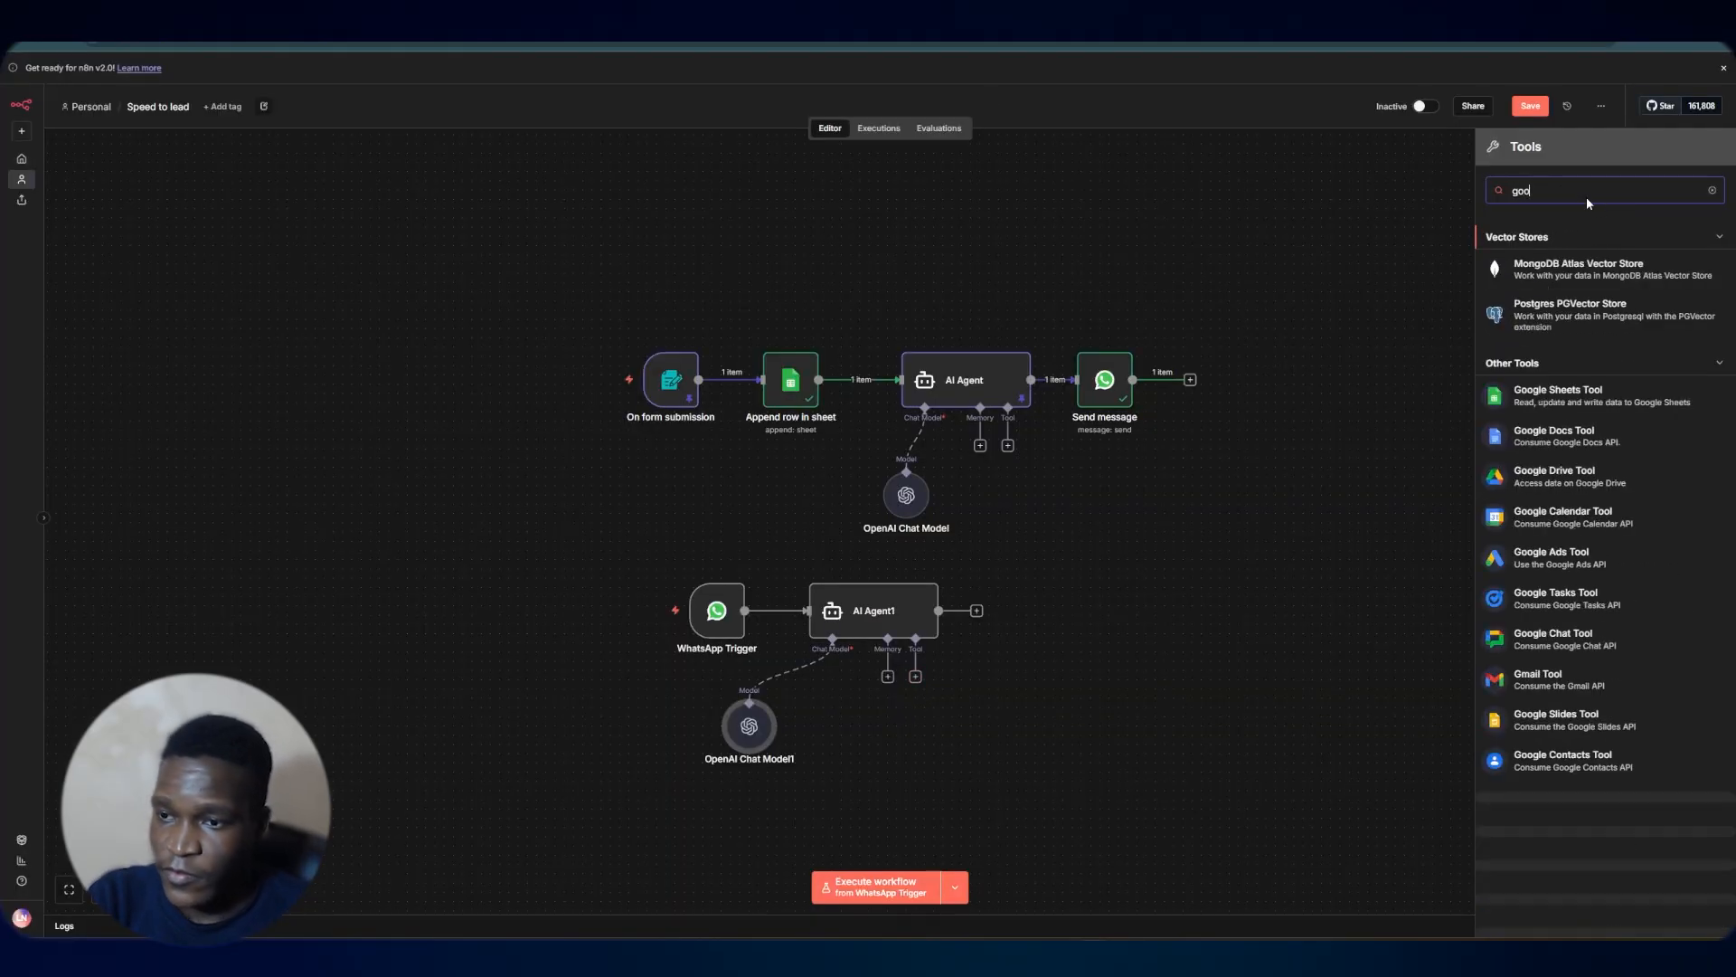
text(gle)
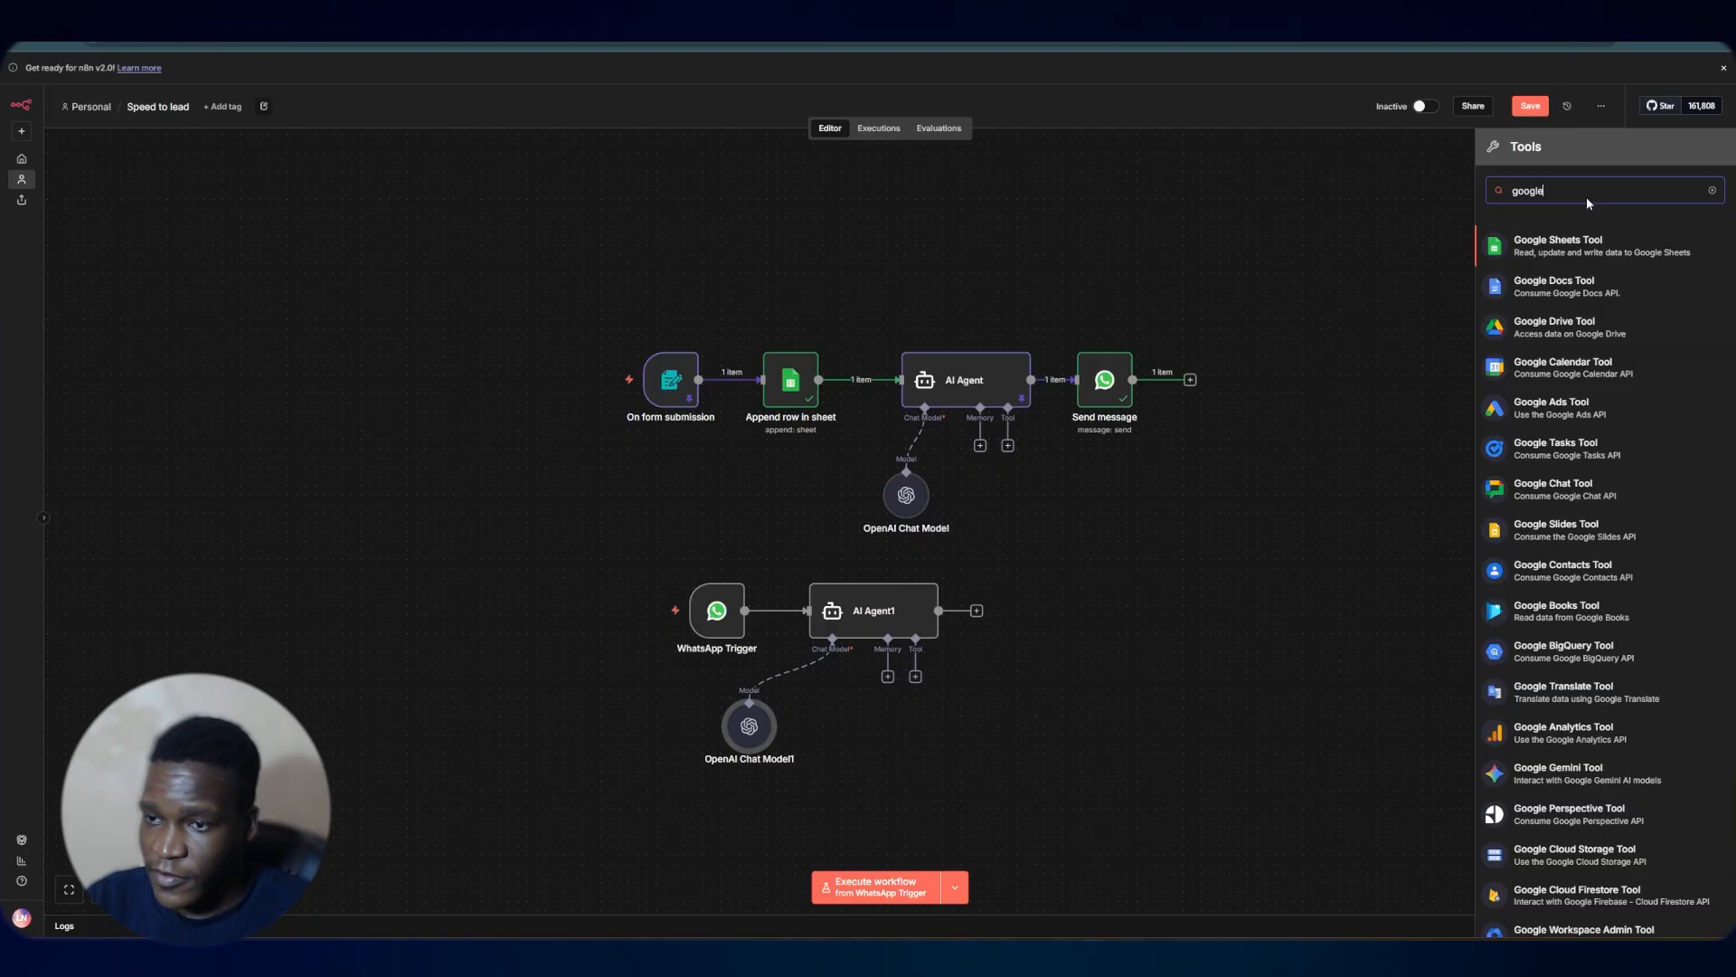
click(1602, 361)
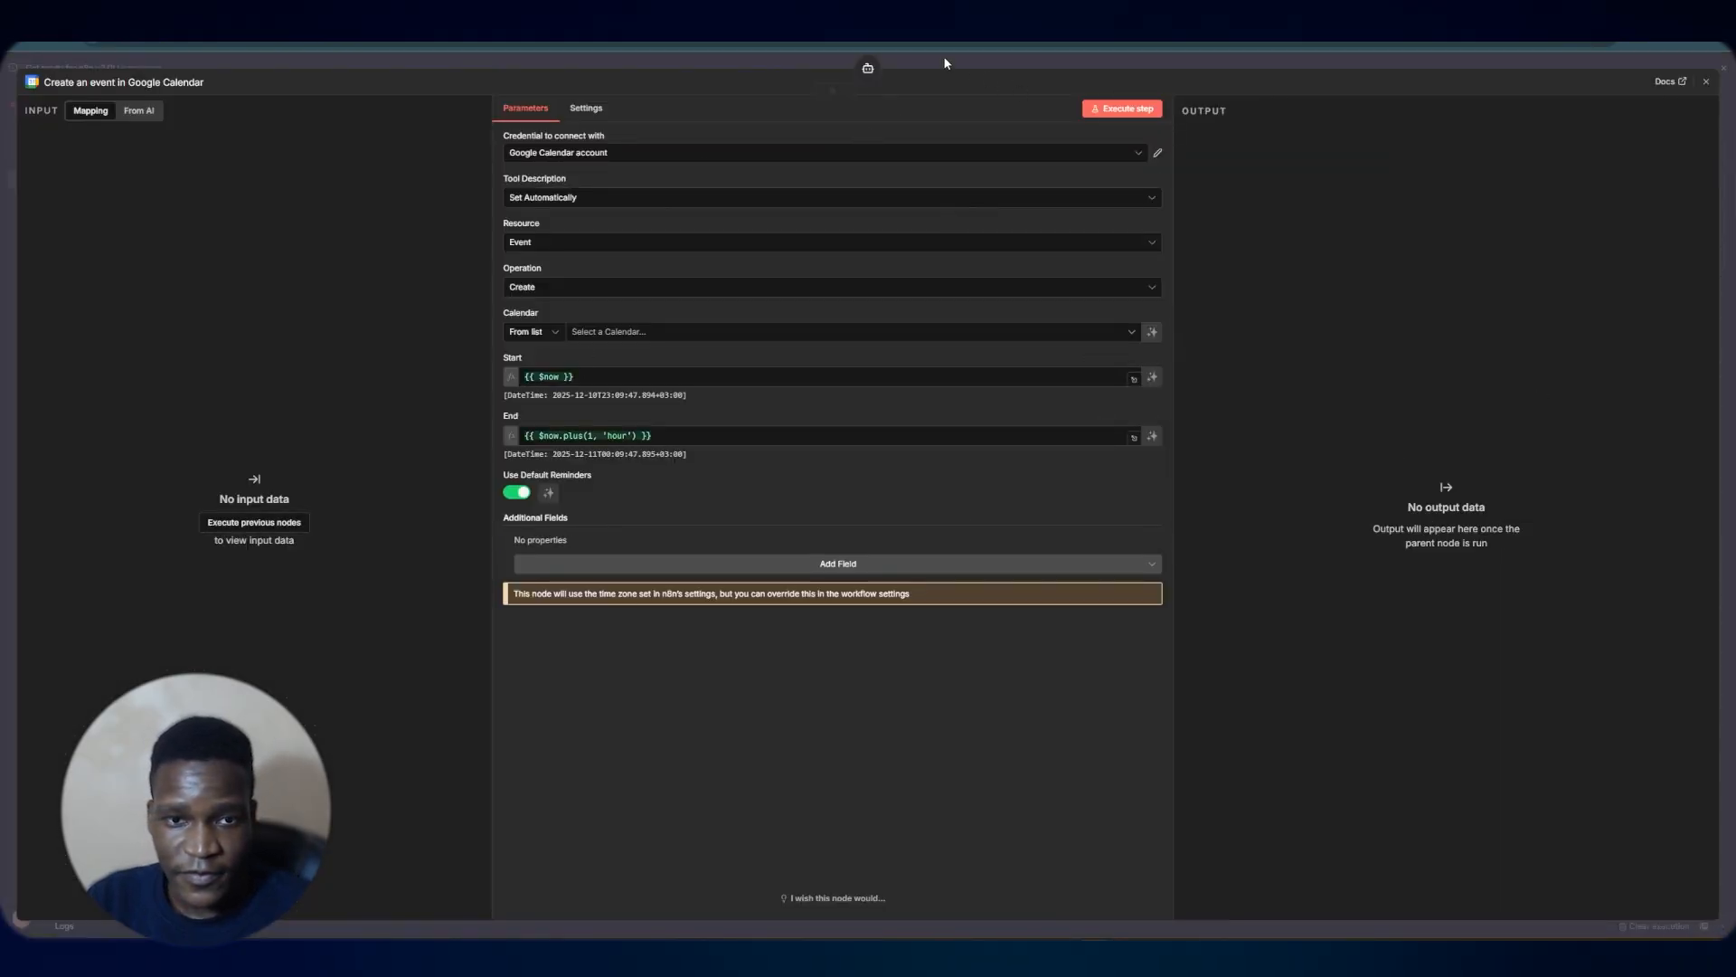
click(1157, 153)
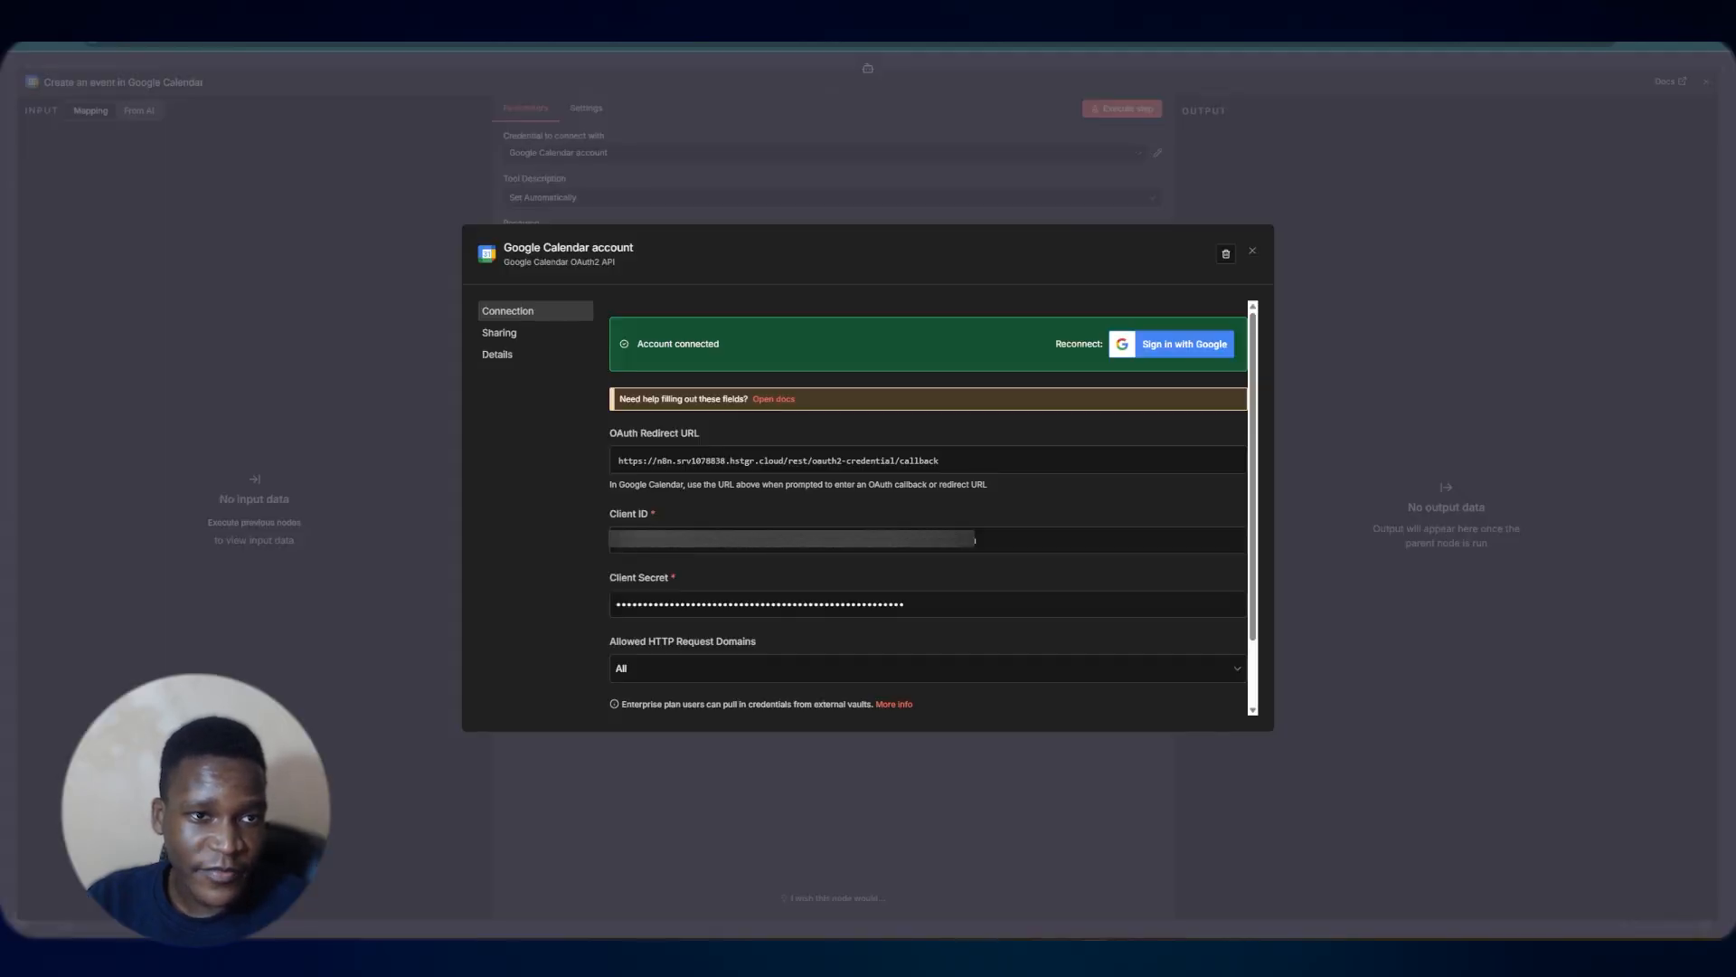
click(1255, 217)
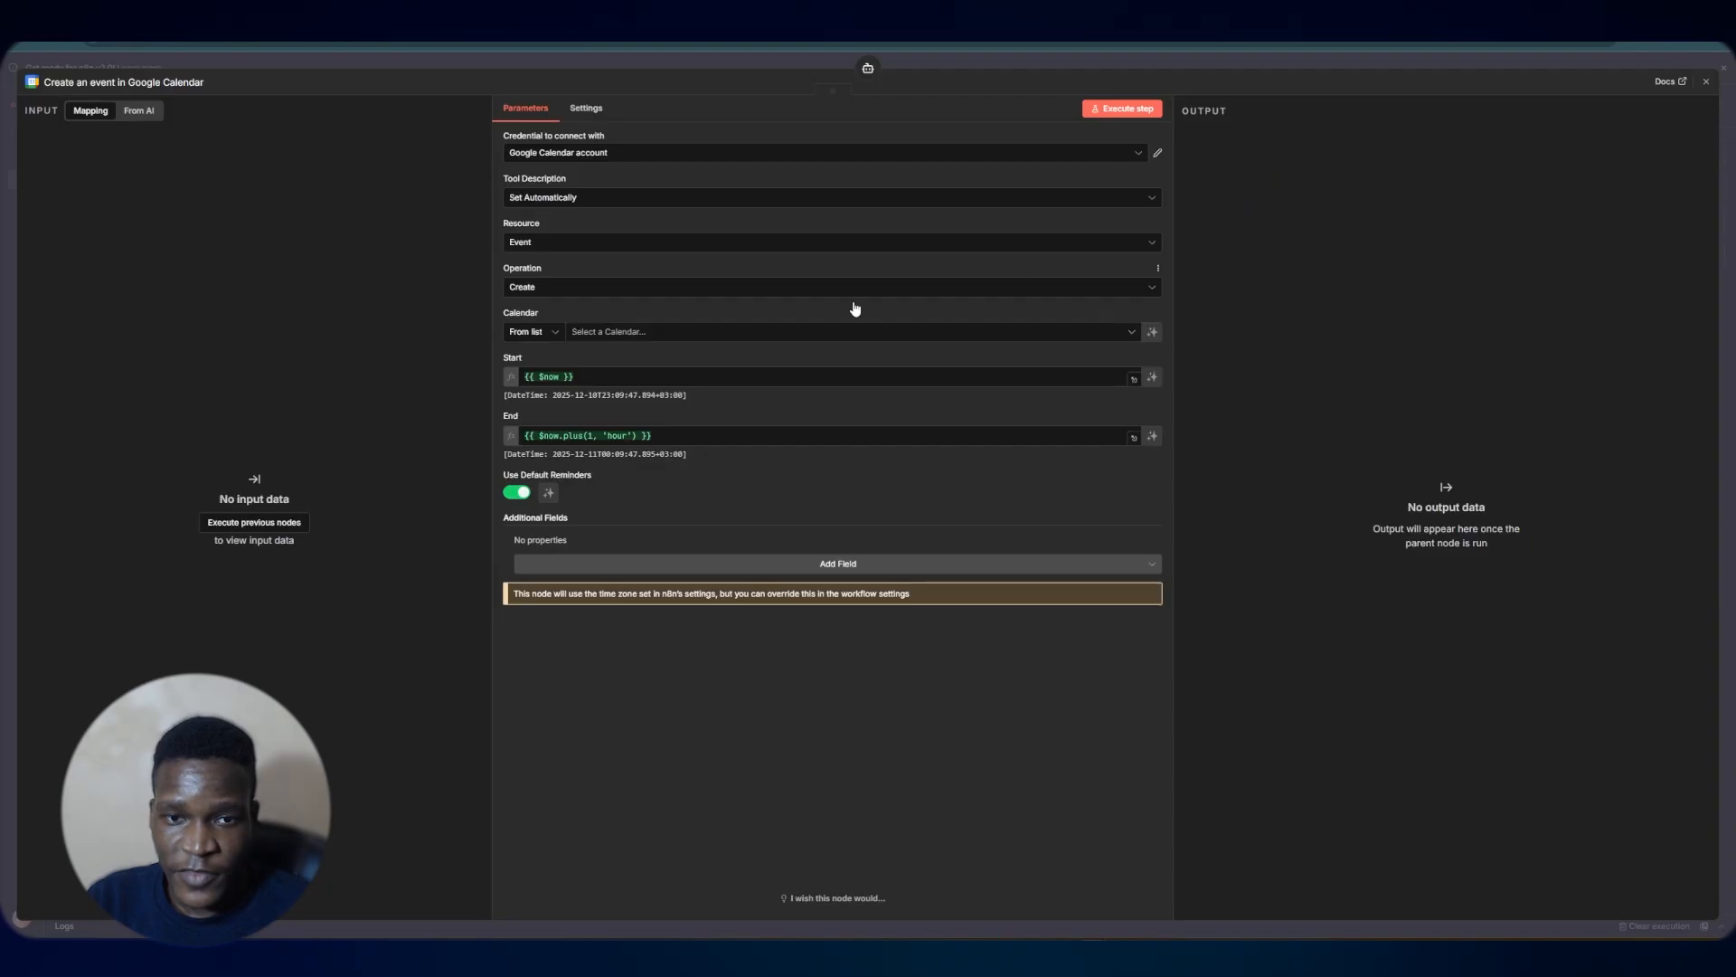
click(611, 334)
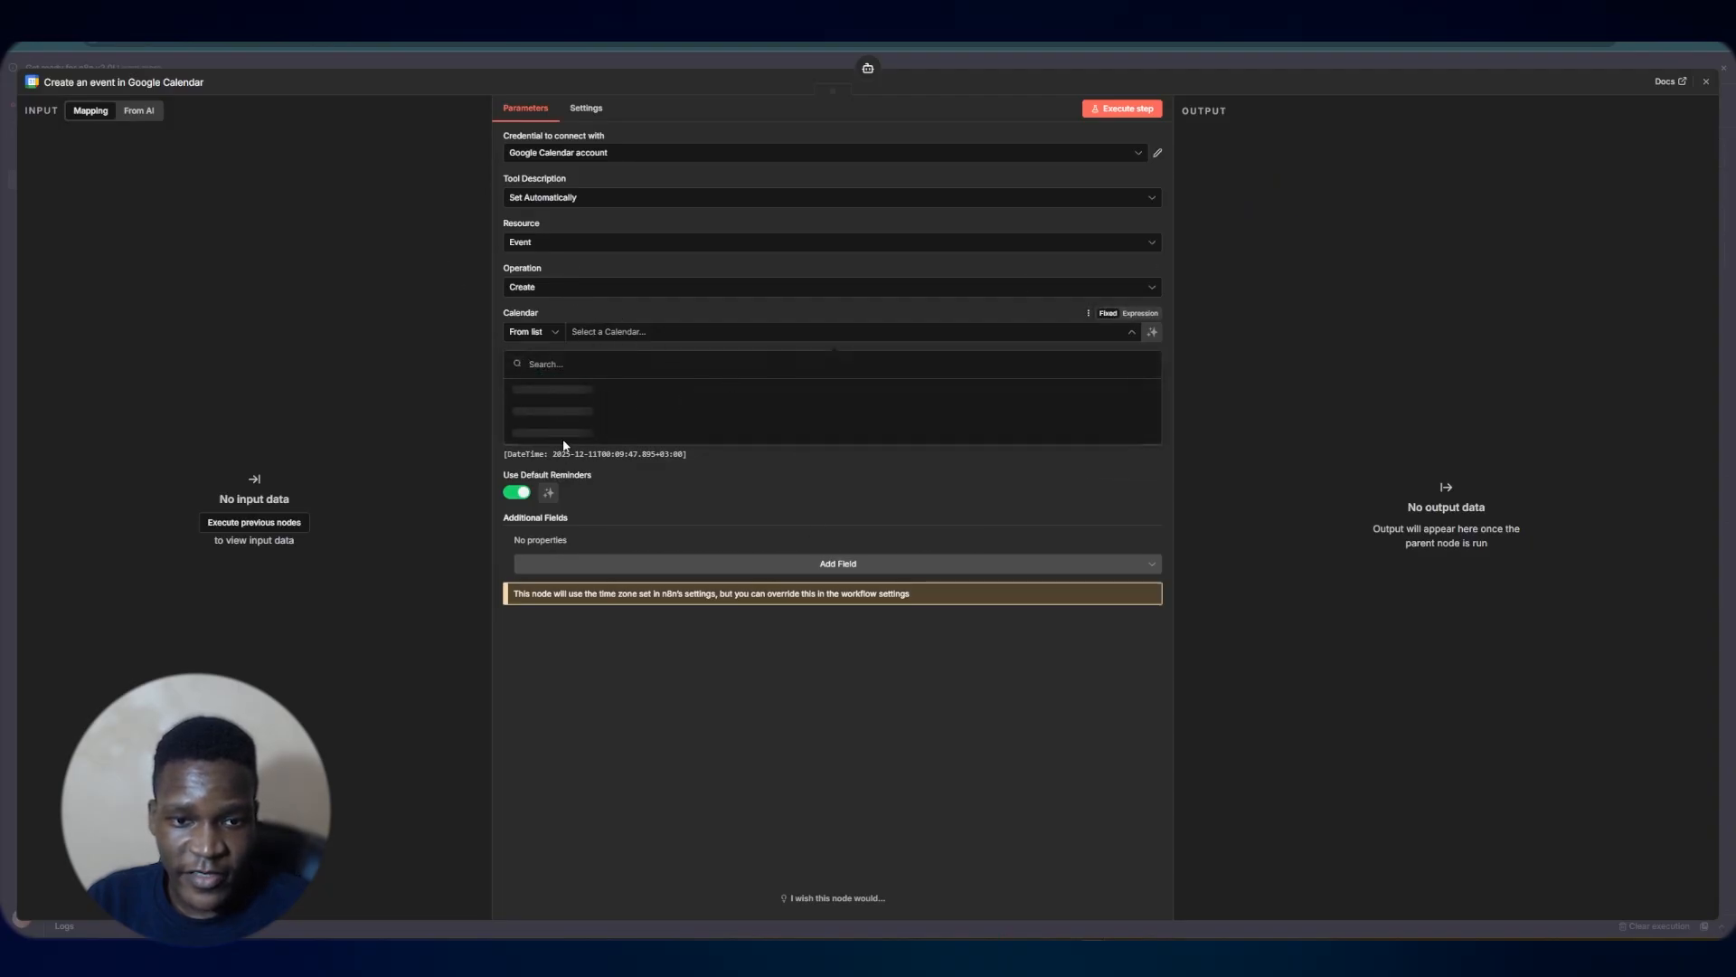
click(570, 393)
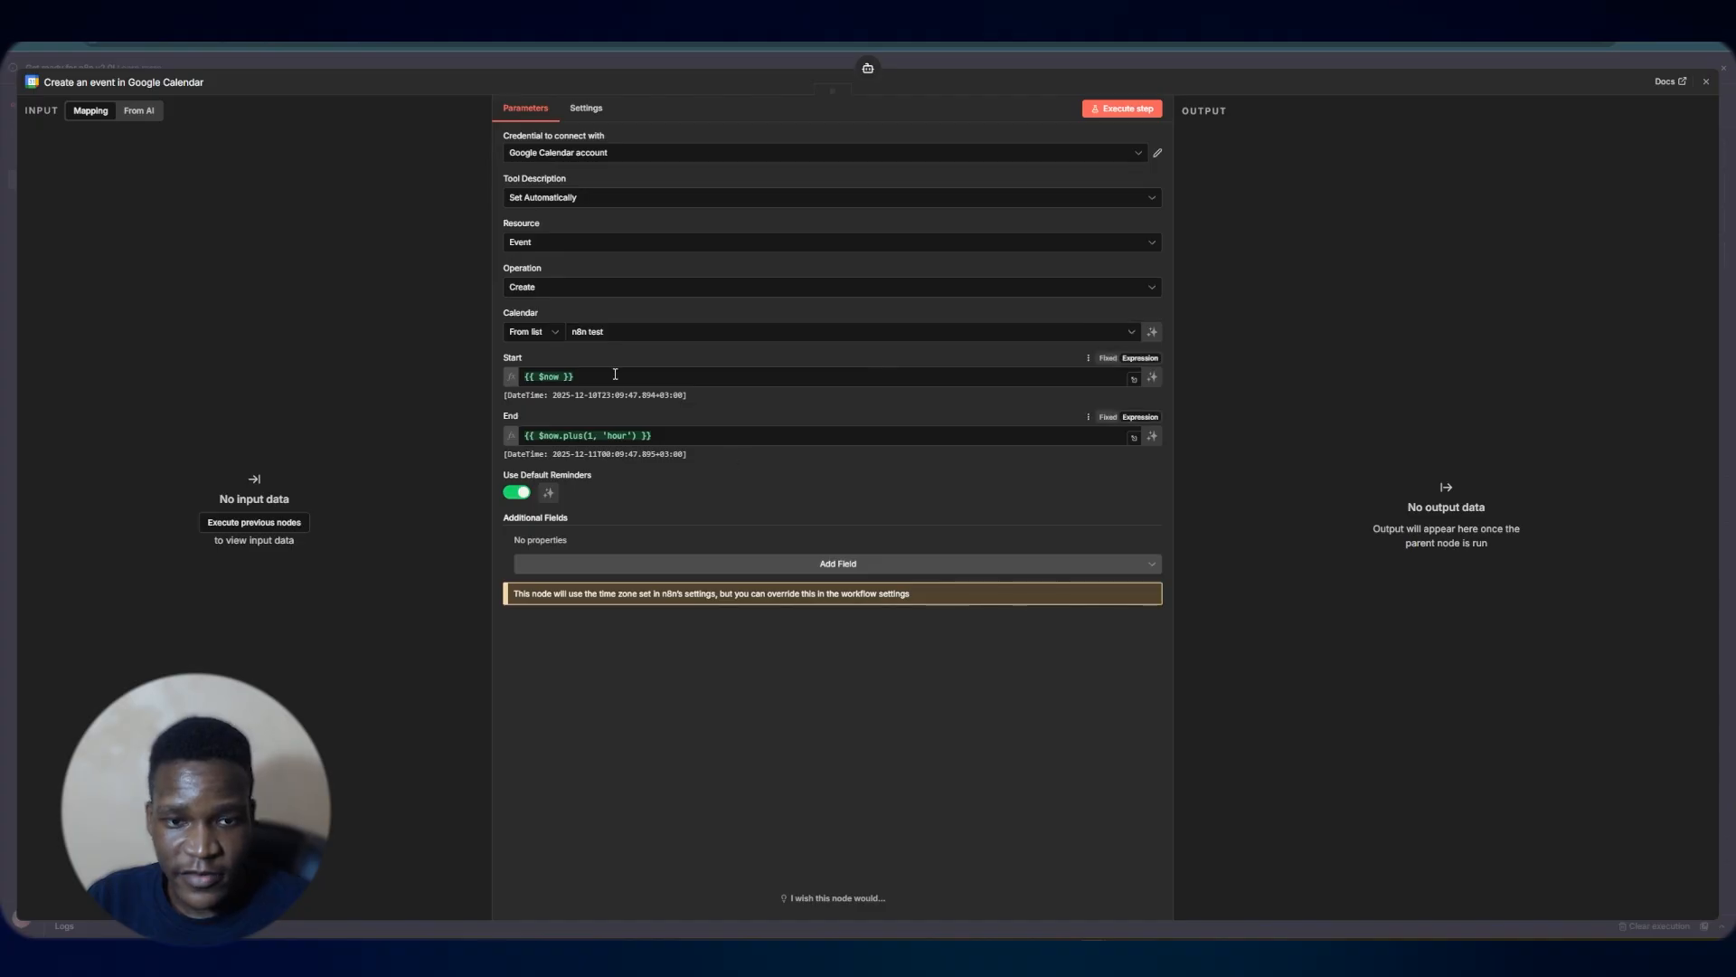
click(1177, 56)
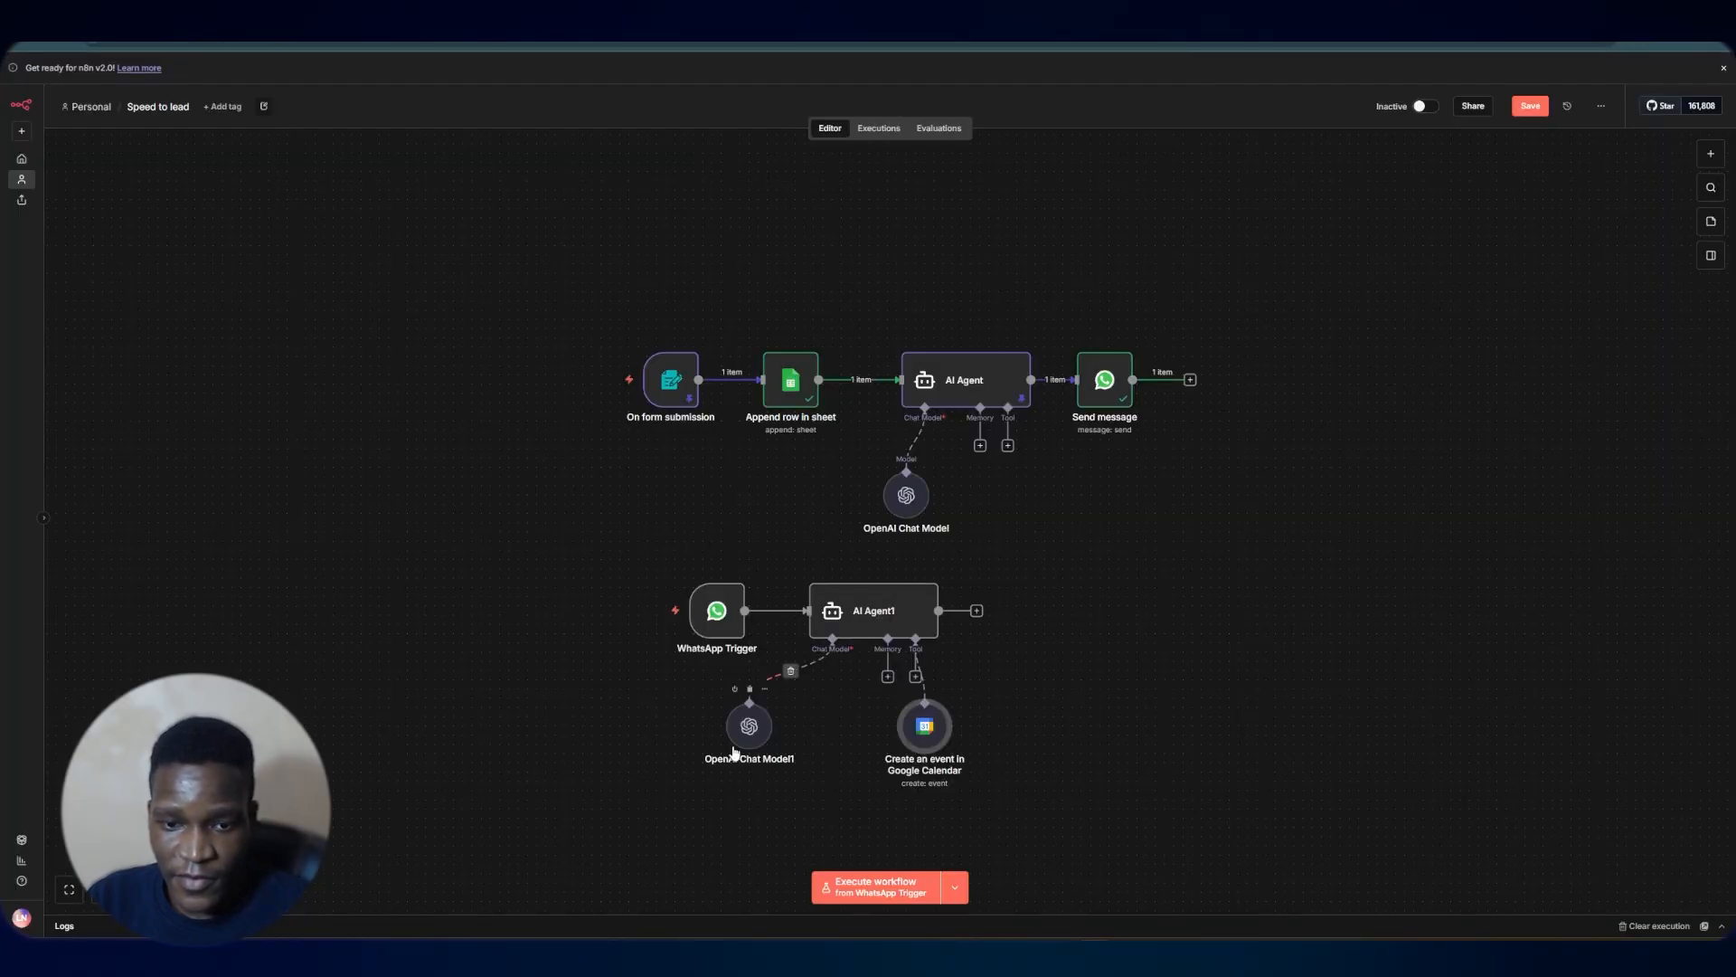
Move the new chat model node aside and add a WhatsApp Business Cloud Send message node after the new agent
drag(749, 734, 823, 743)
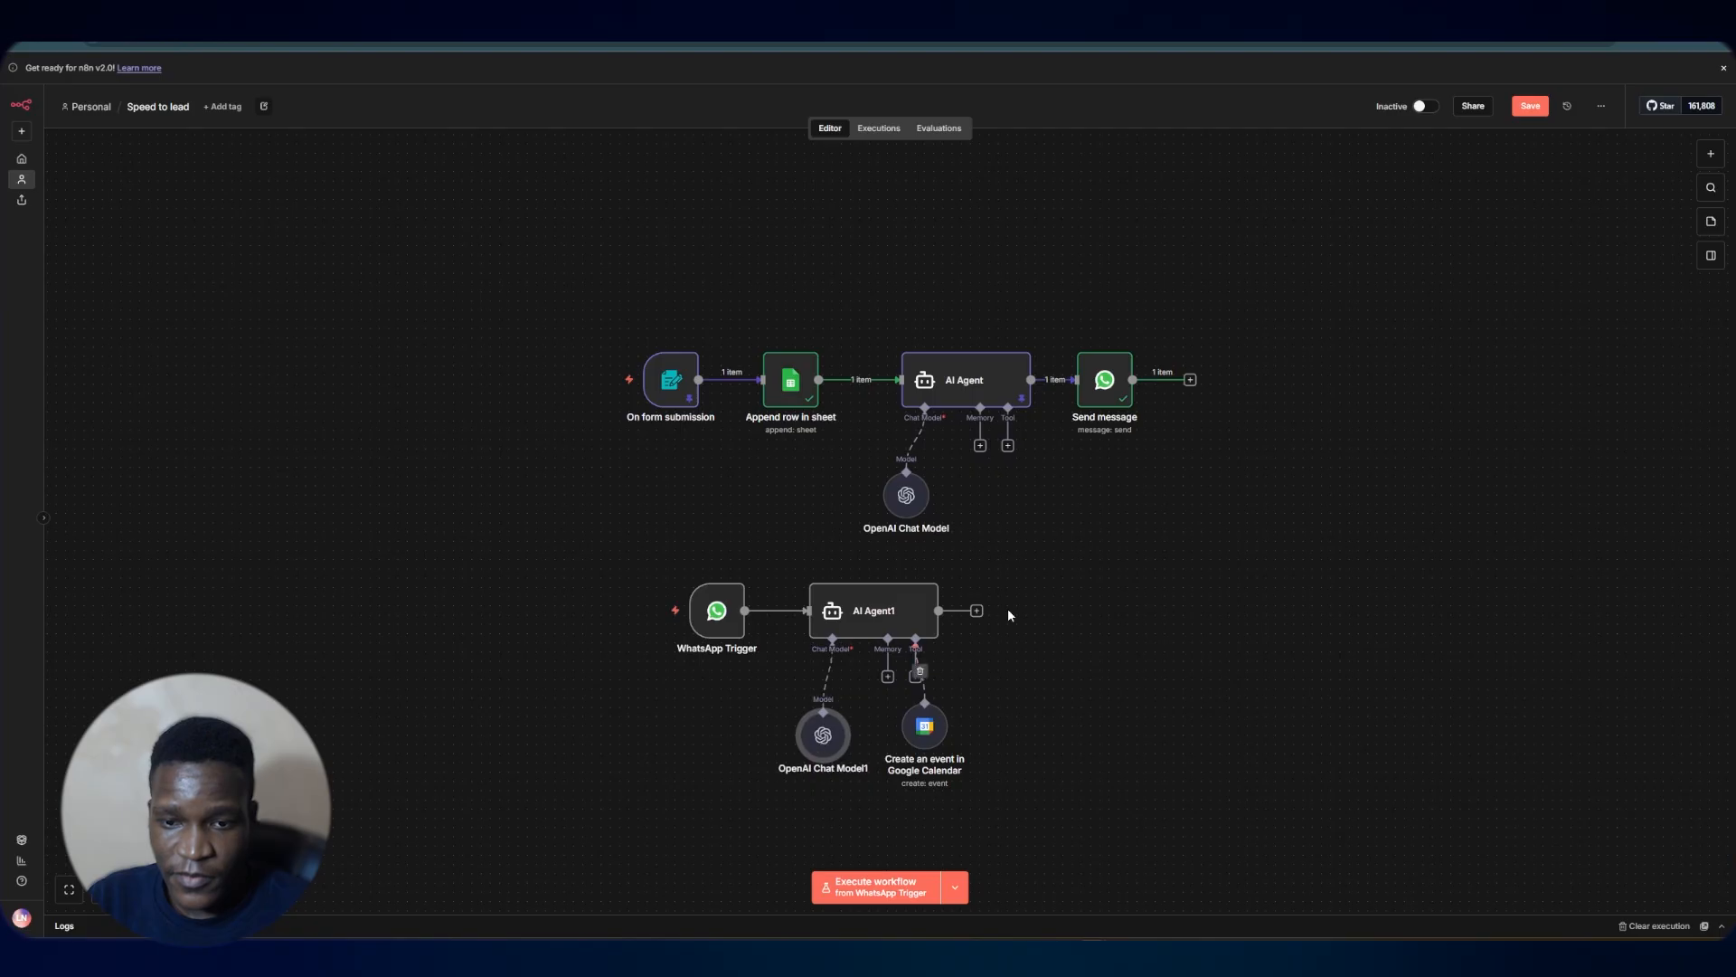
click(977, 610)
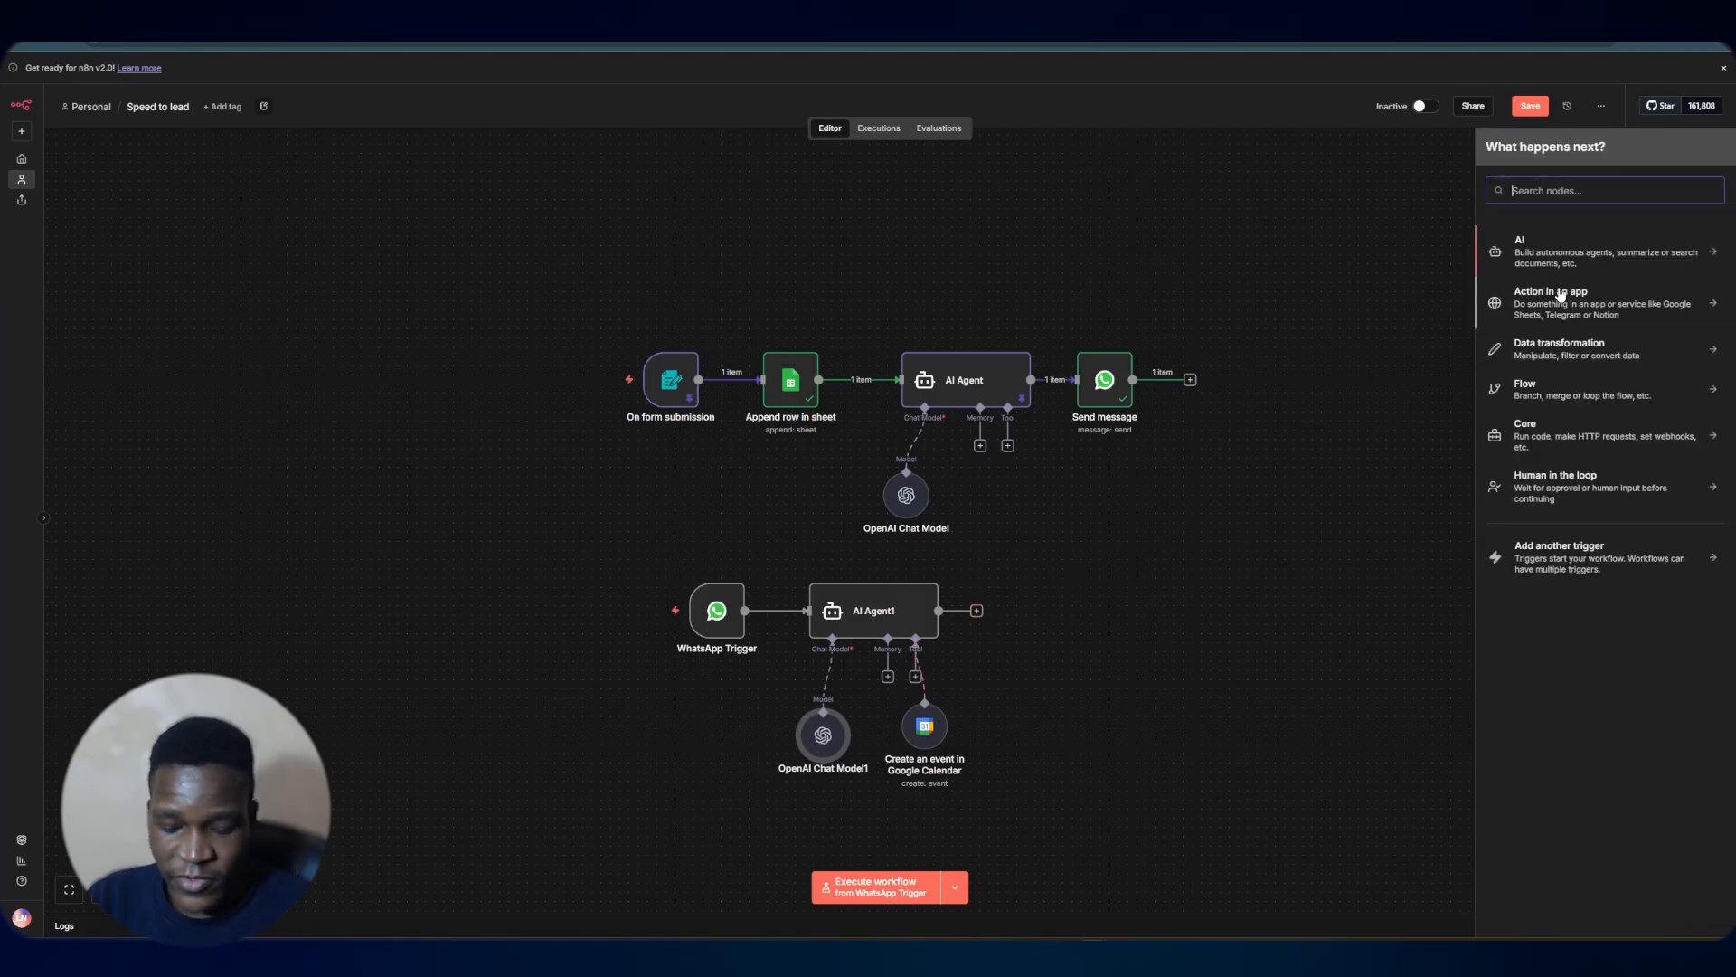
text(e)
key(BackSpace)
text(wh)
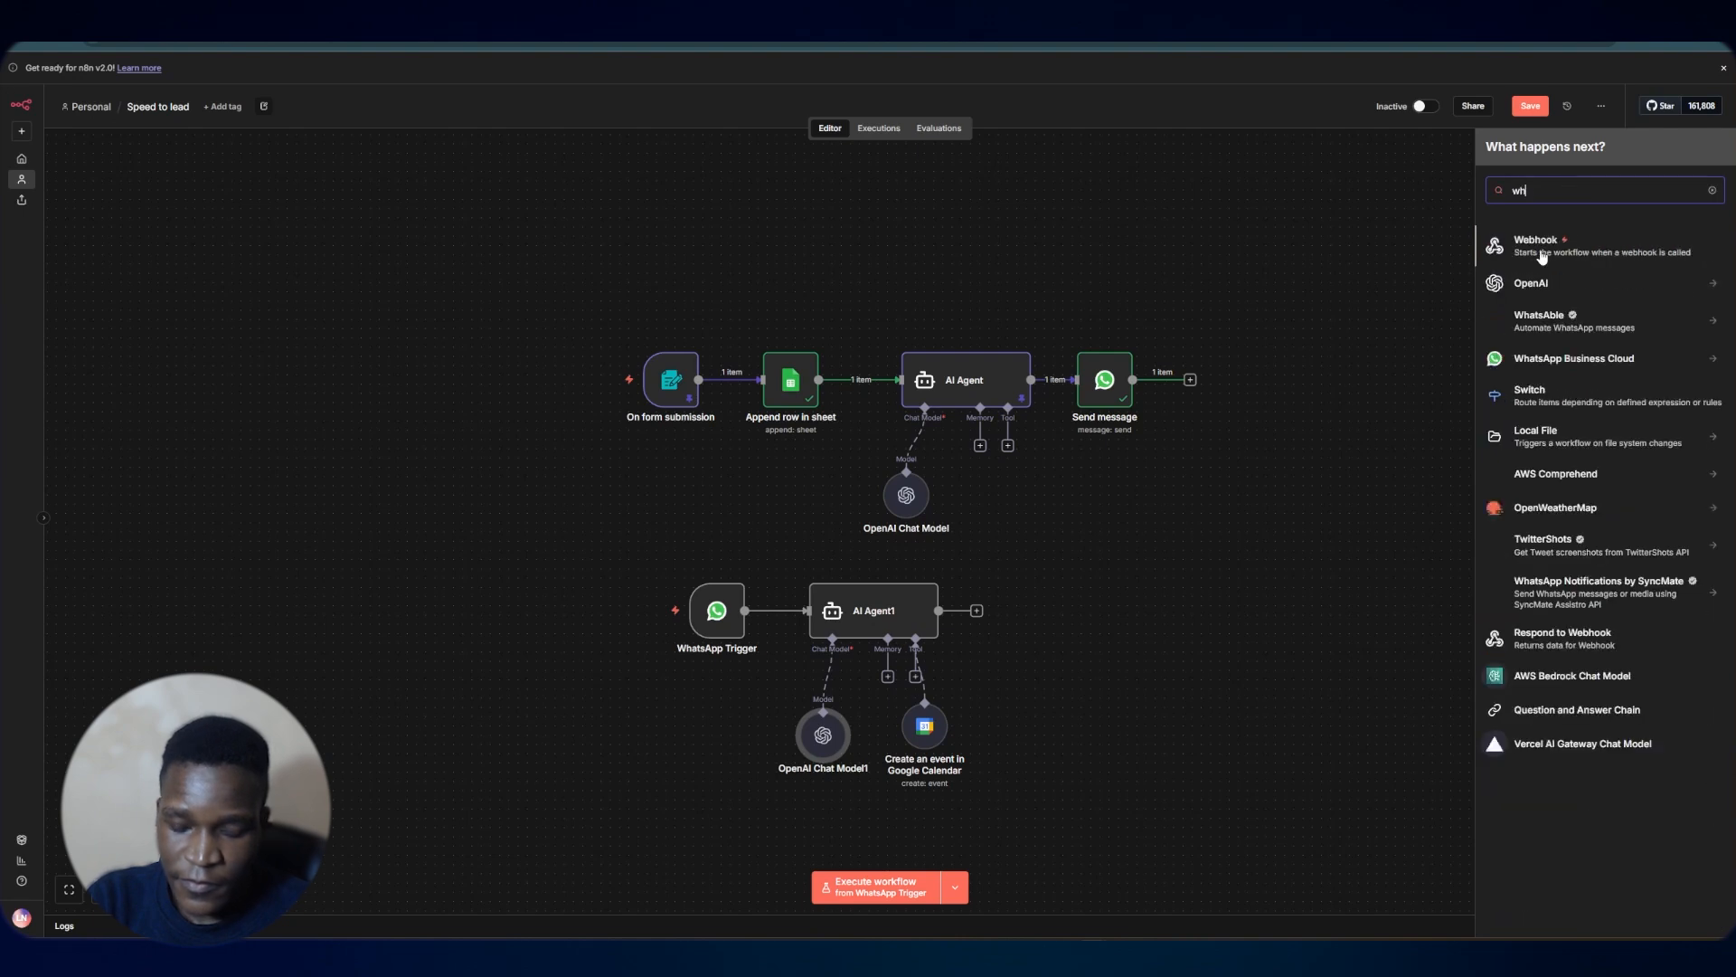
text(at)
click(1569, 283)
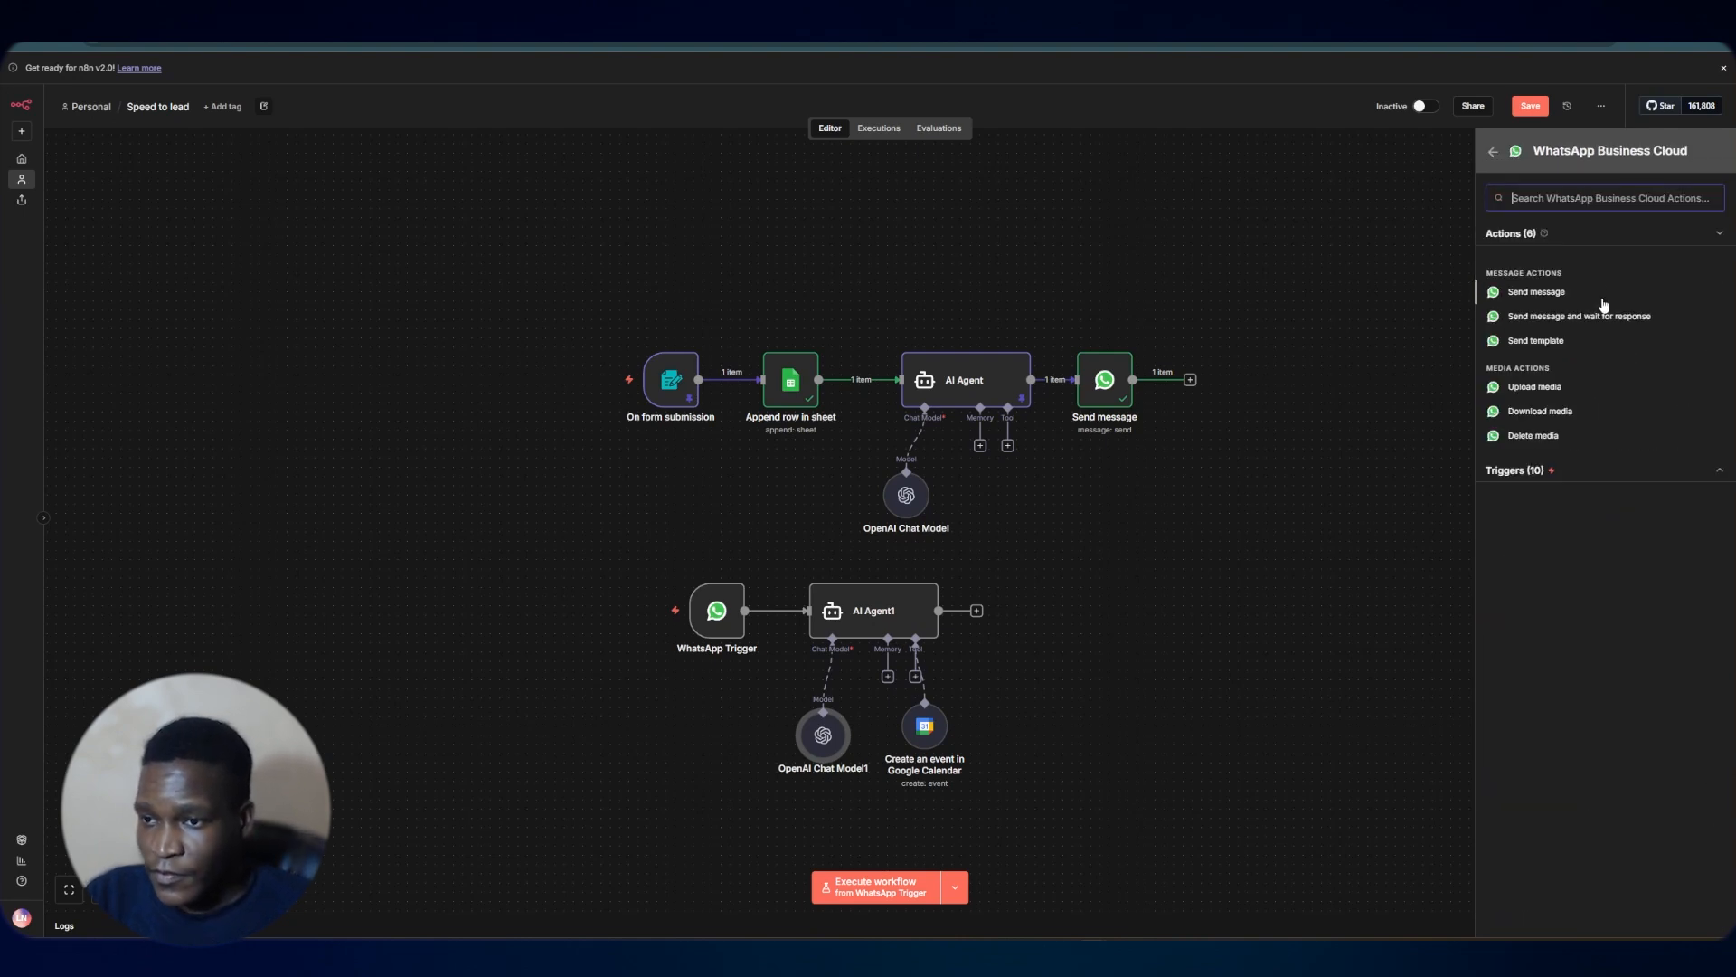
key(Return)
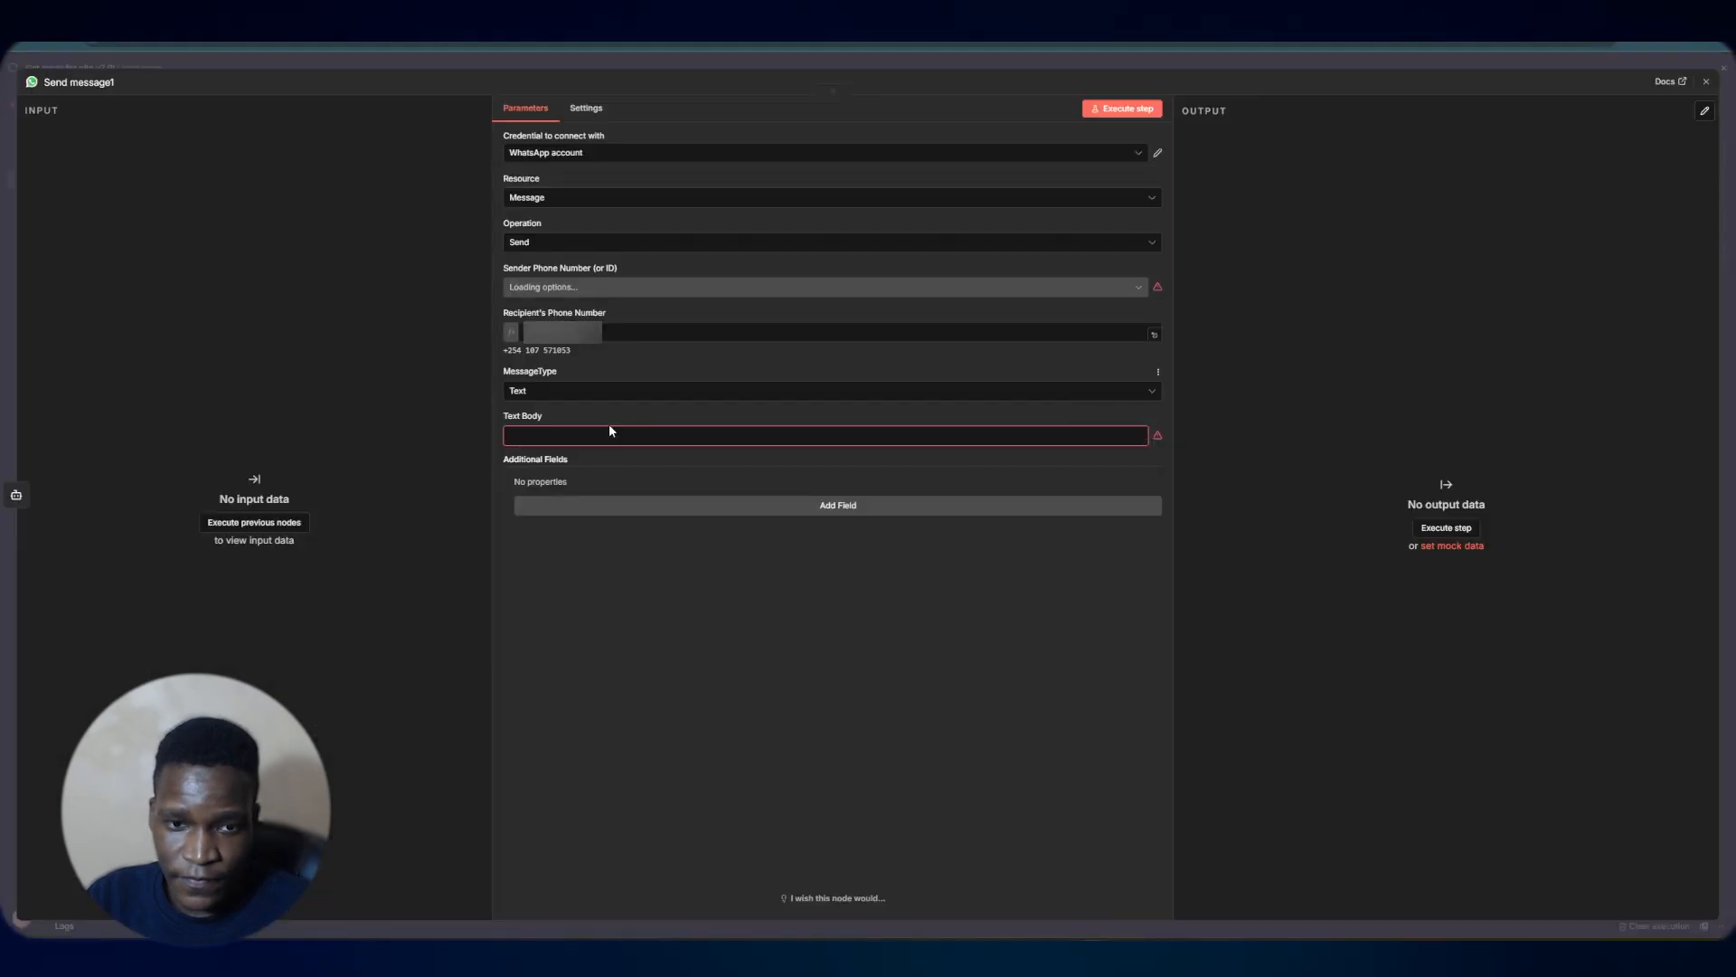
Paste {{ $json.output }} as the text body of the new Send message node and close it
click(587, 435)
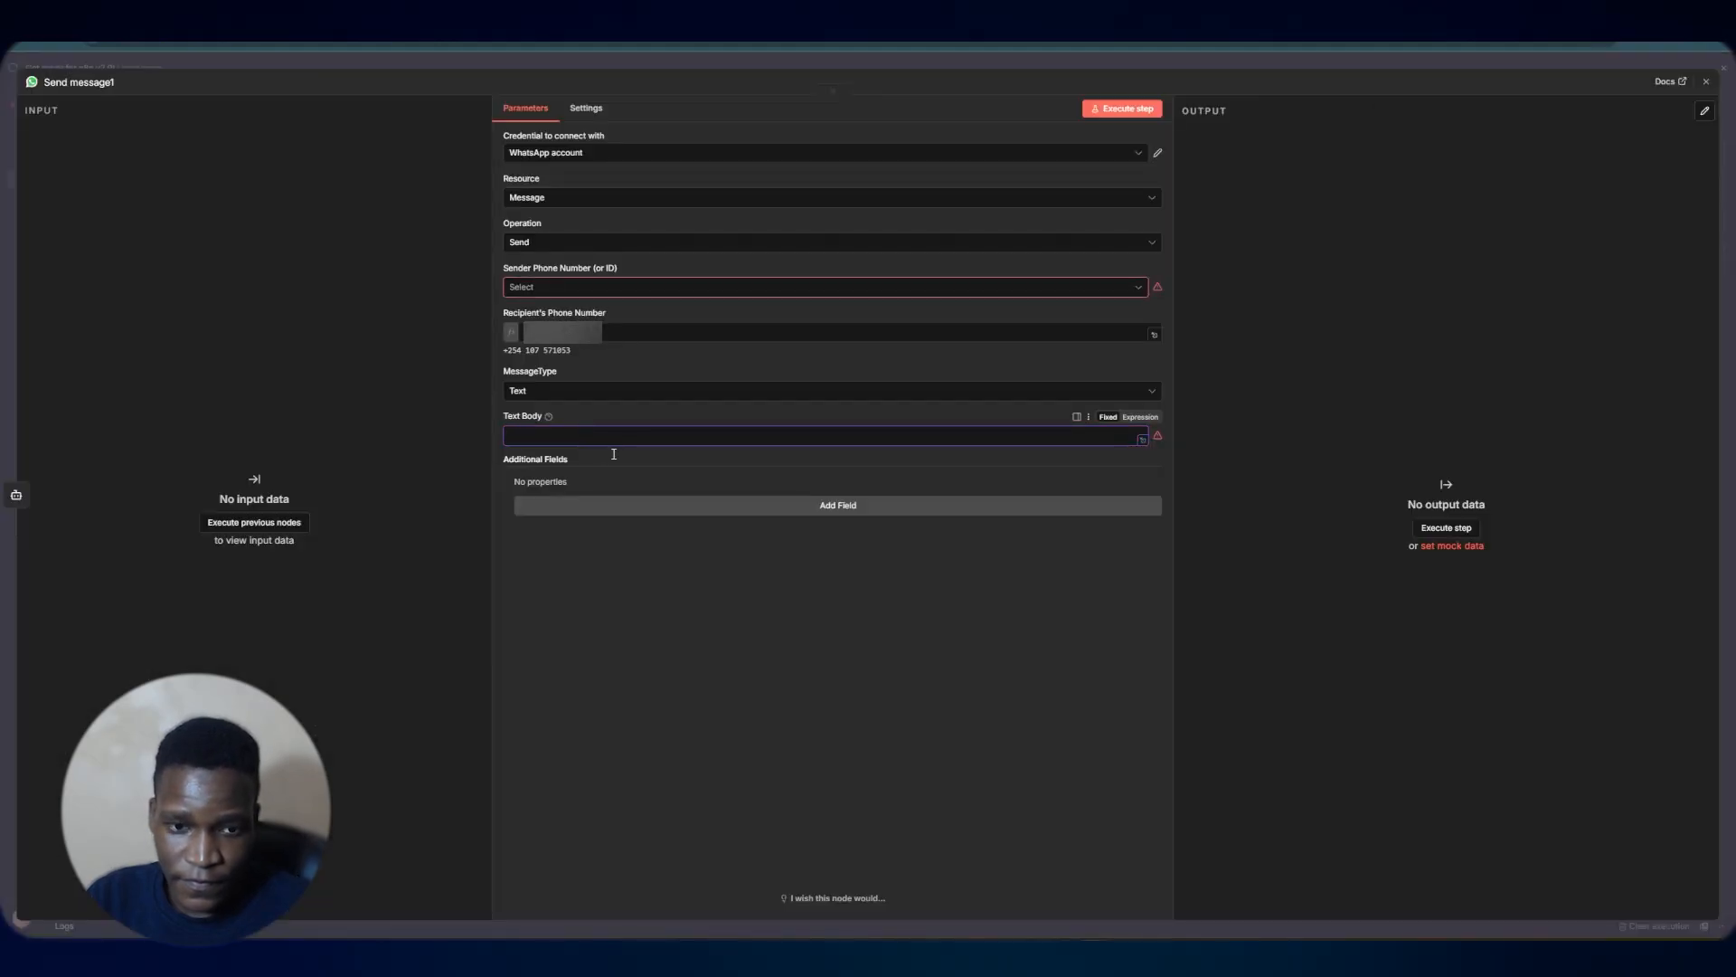
text({{ $json.output }})
click(746, 599)
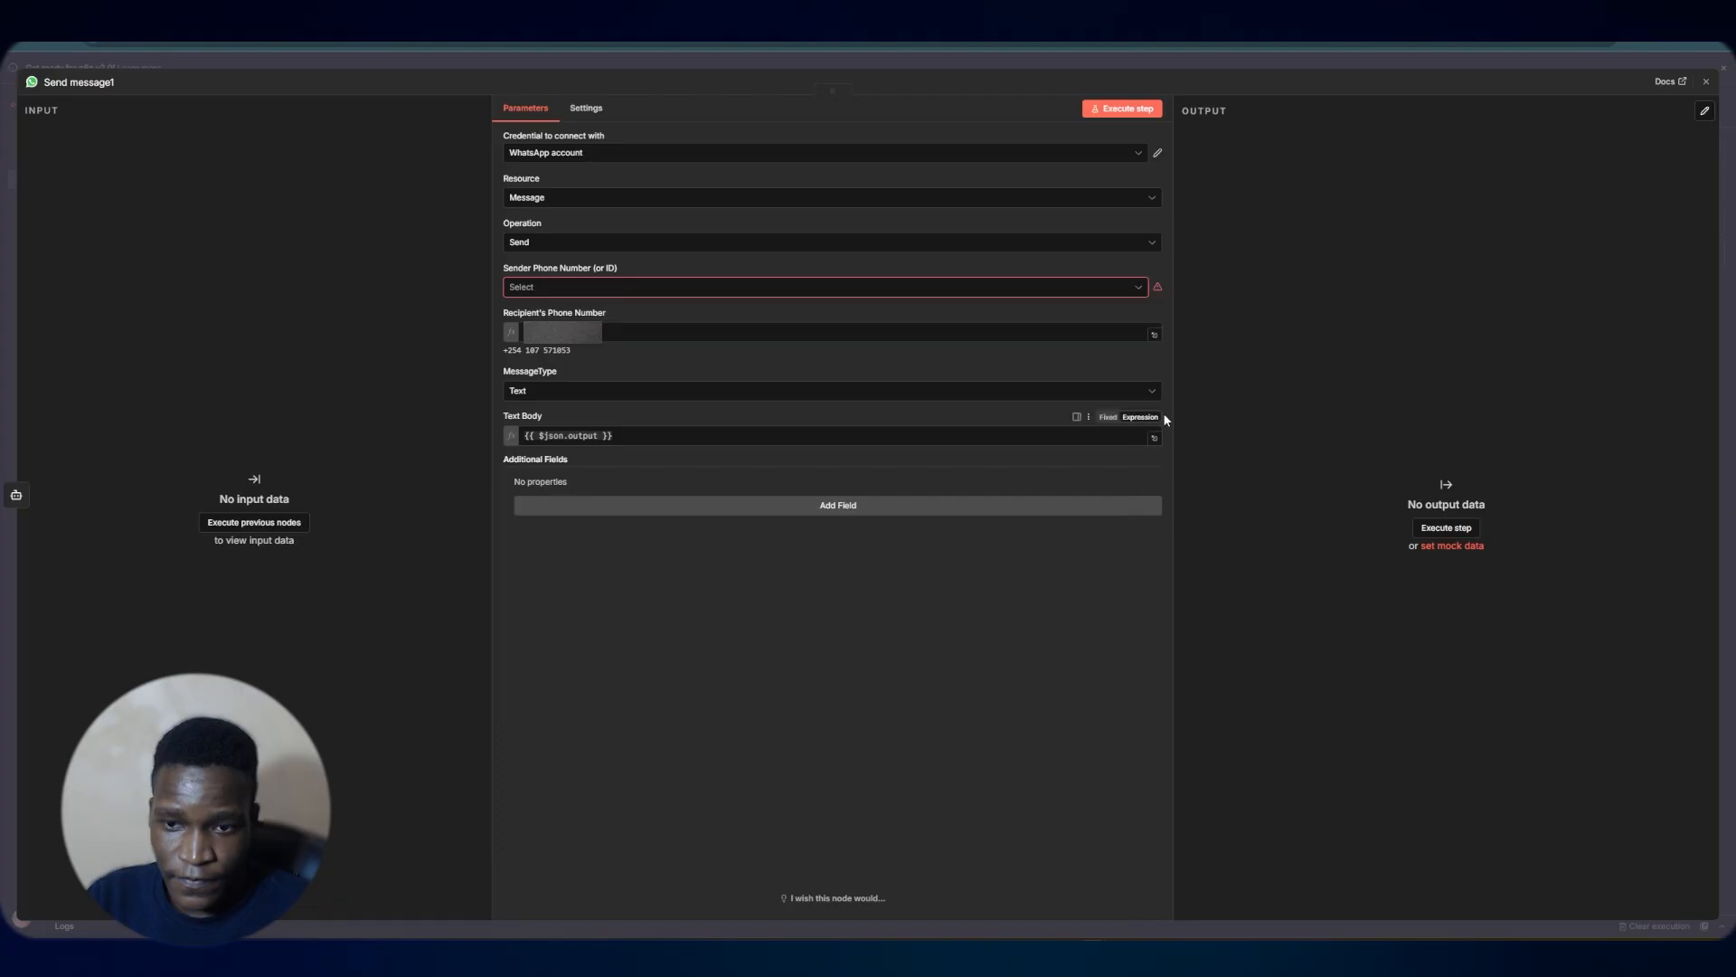
click(883, 58)
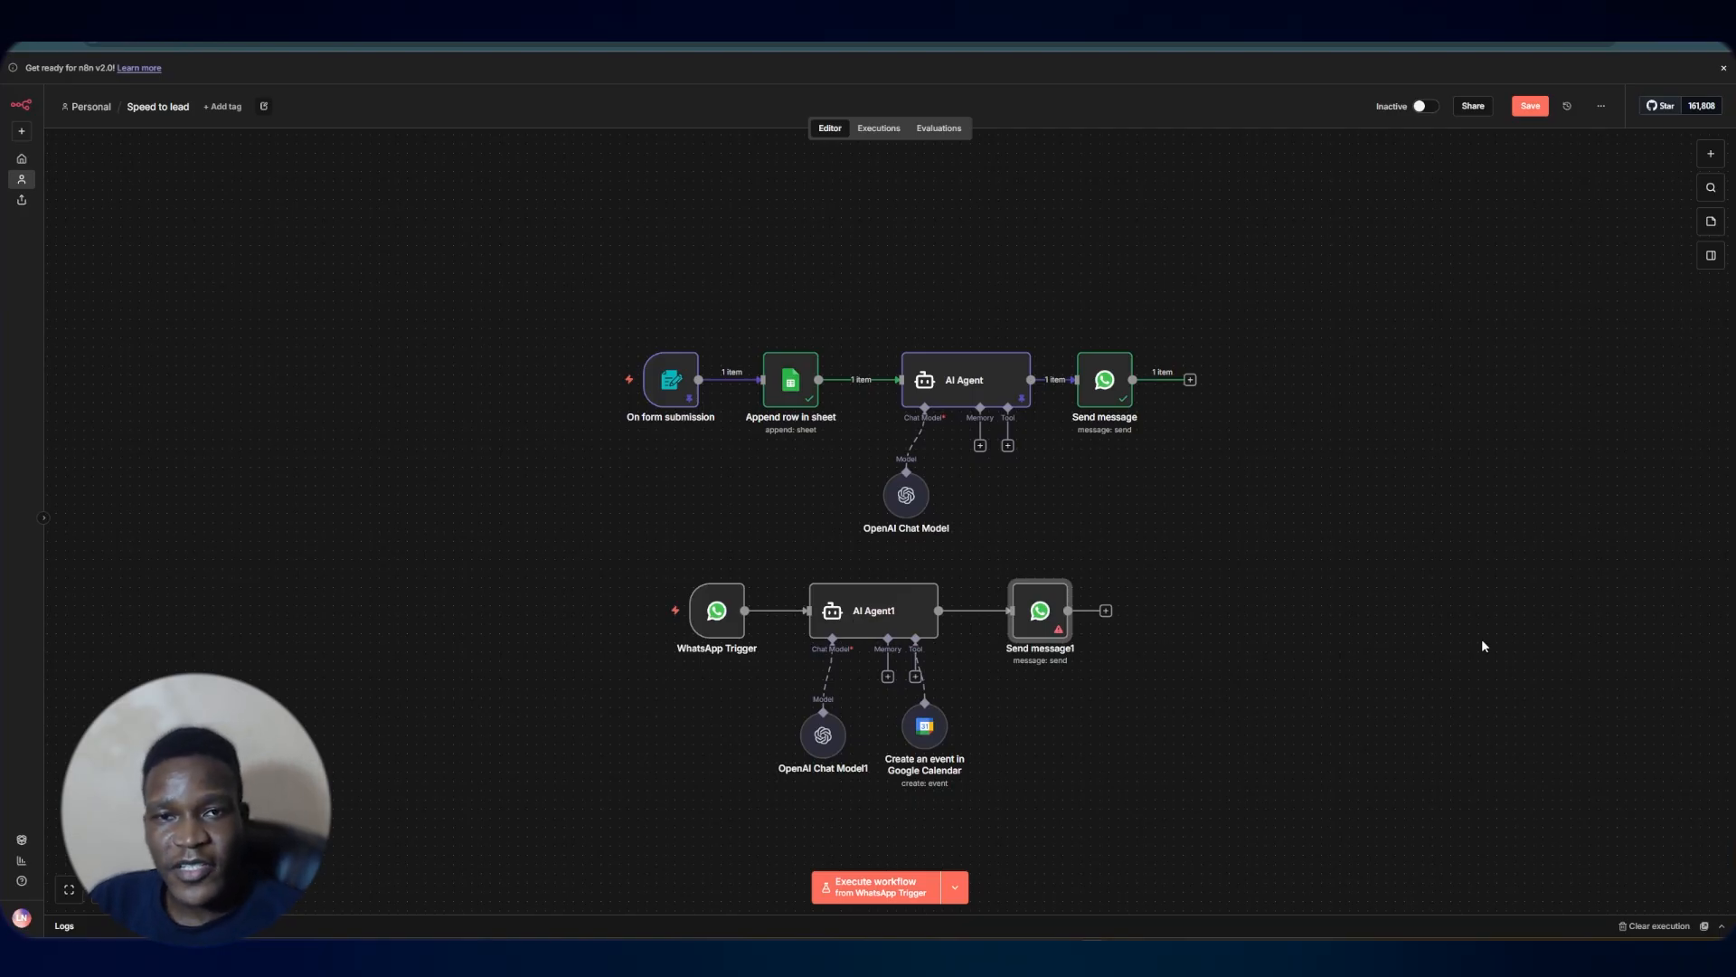
Attach a Simple Memory to the new agent's memory input and move it beside the other sub-nodes
drag(929, 726, 936, 734)
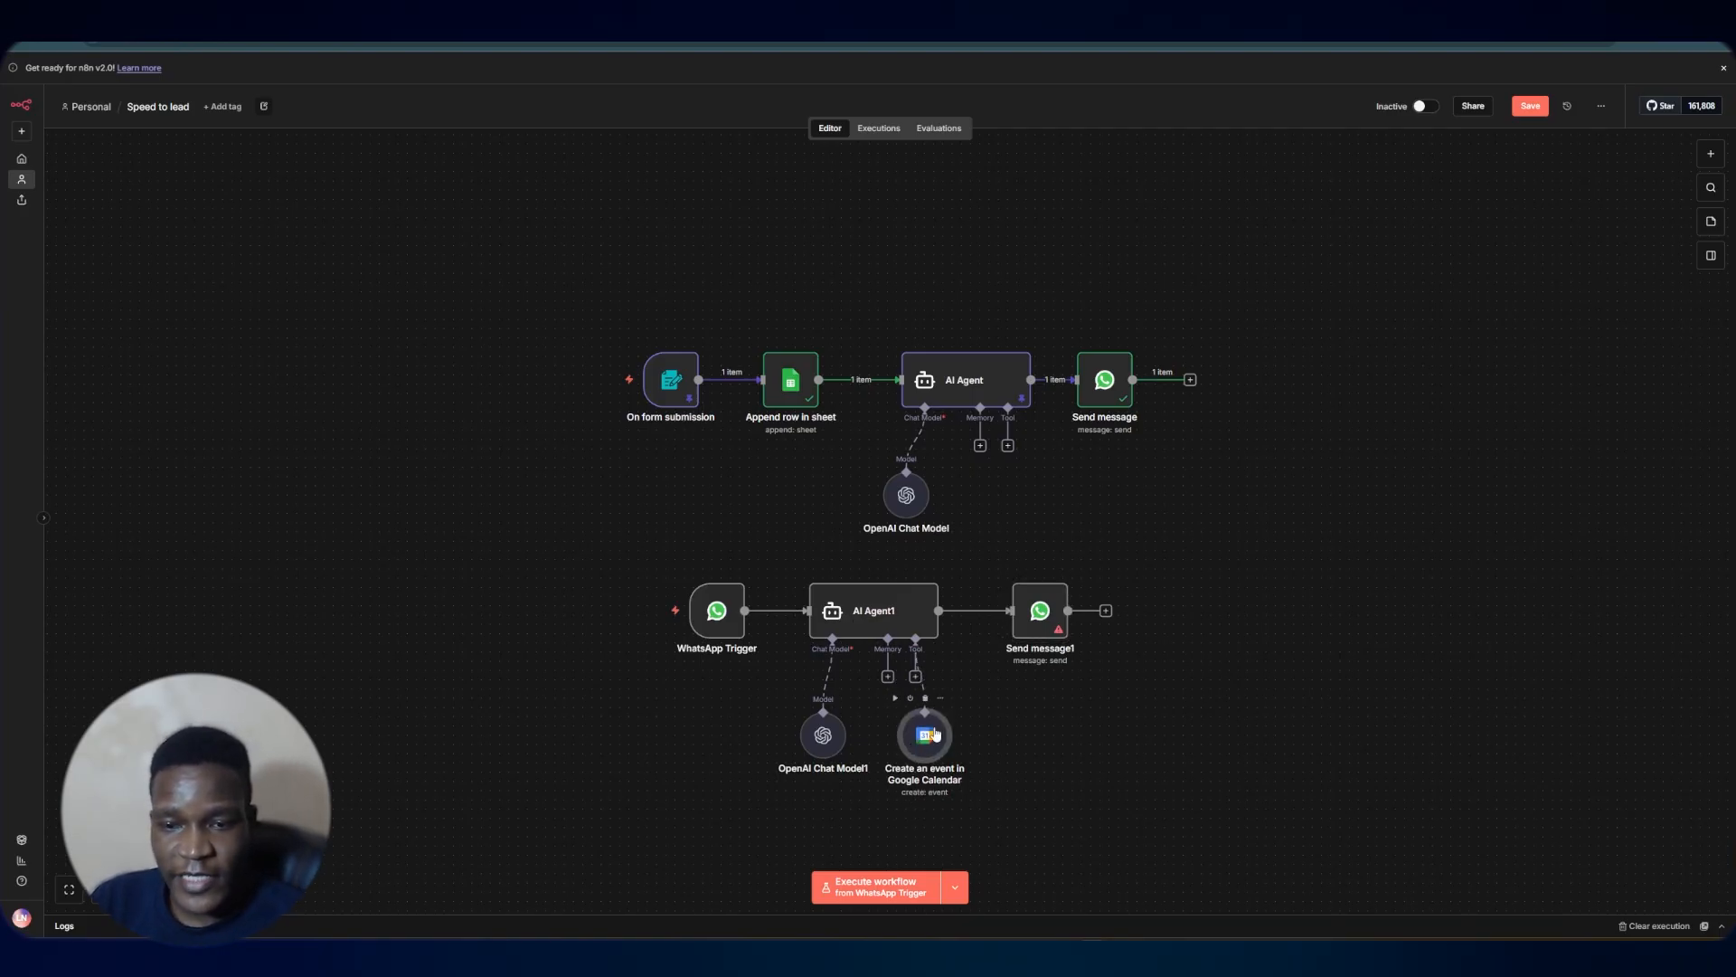
click(887, 677)
click(1528, 261)
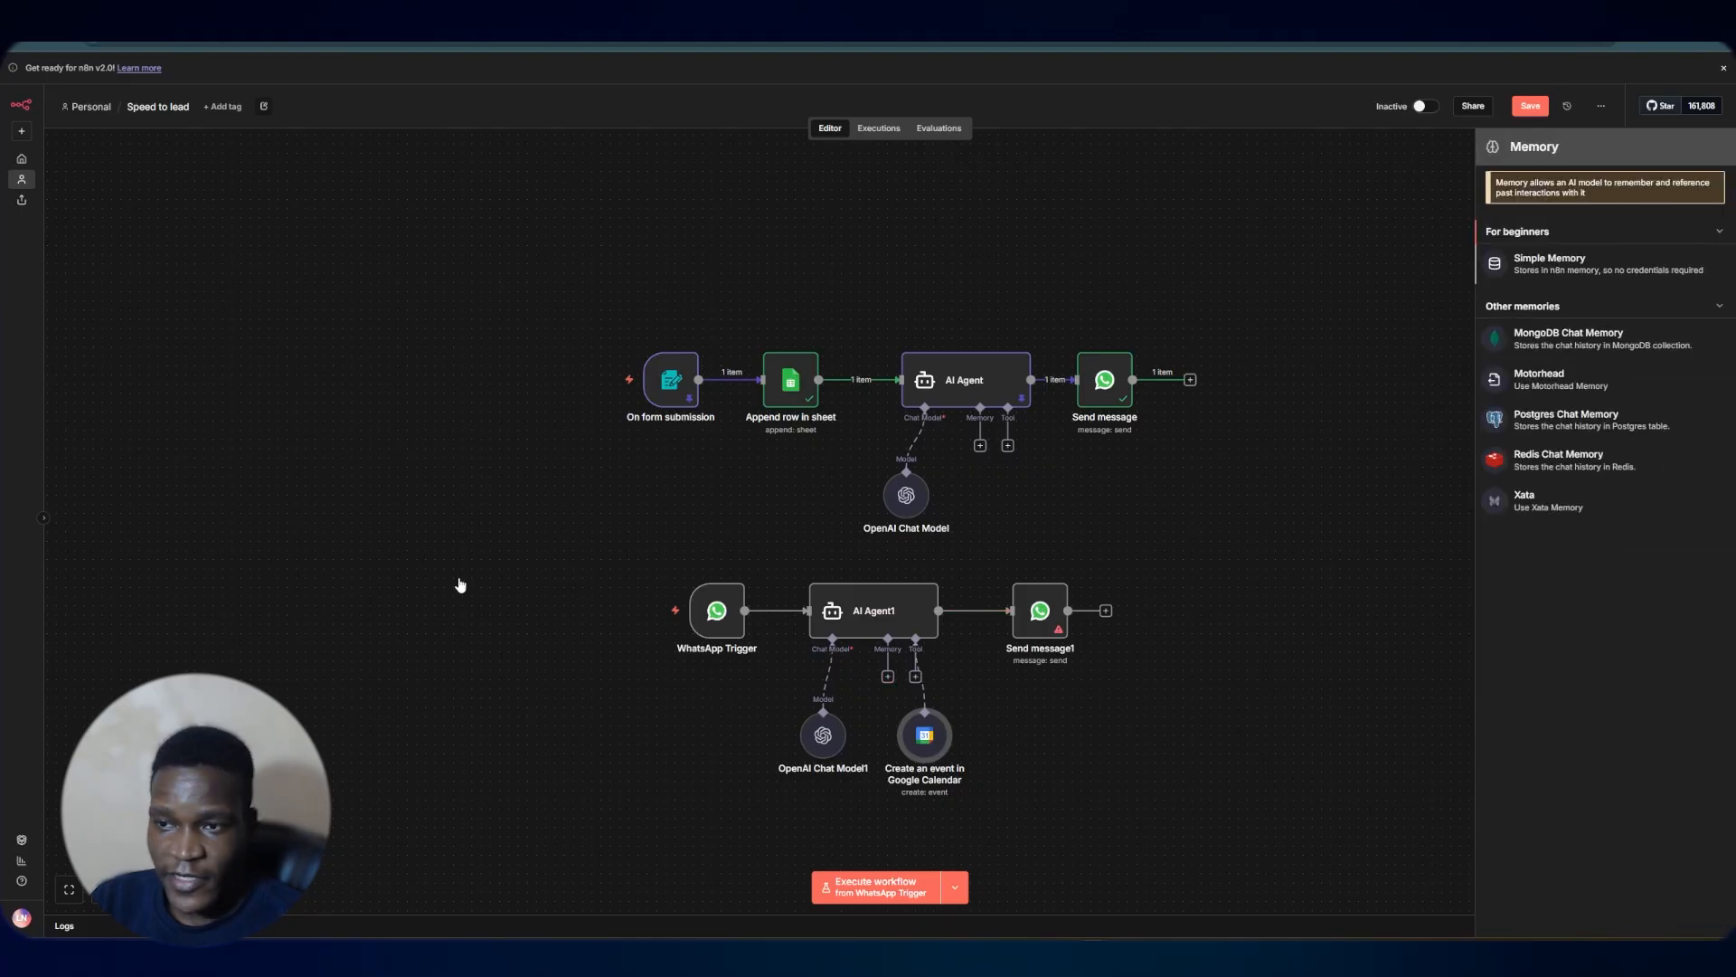
click(821, 68)
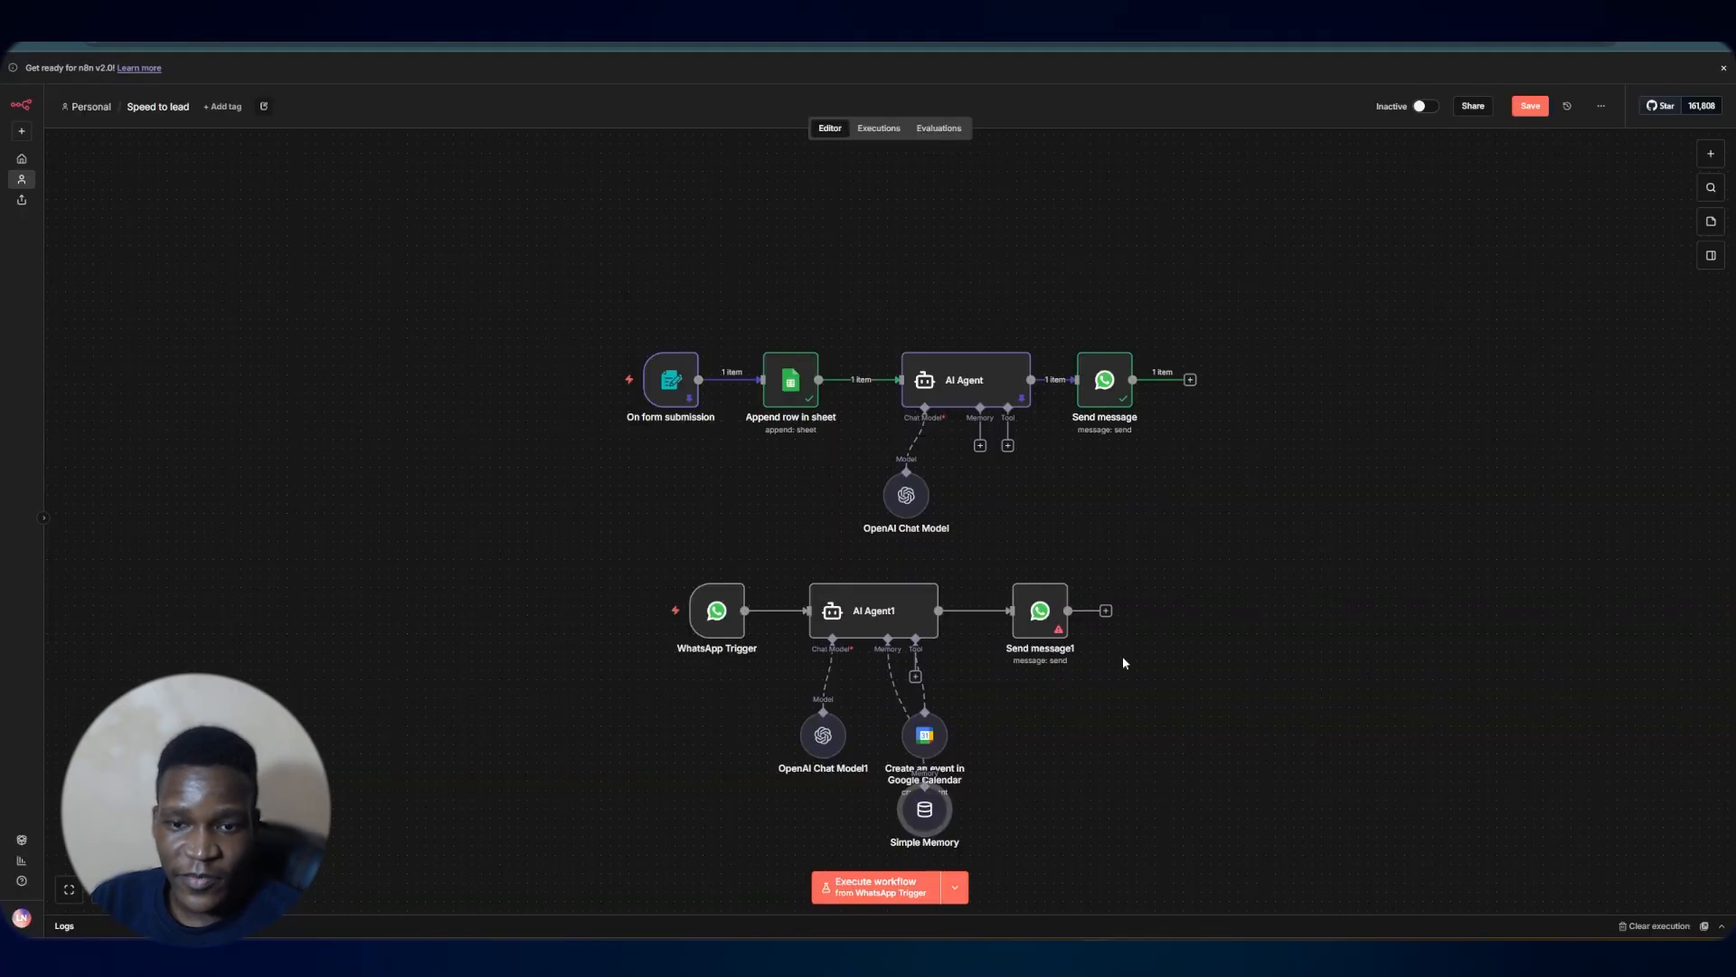
drag(923, 816, 903, 749)
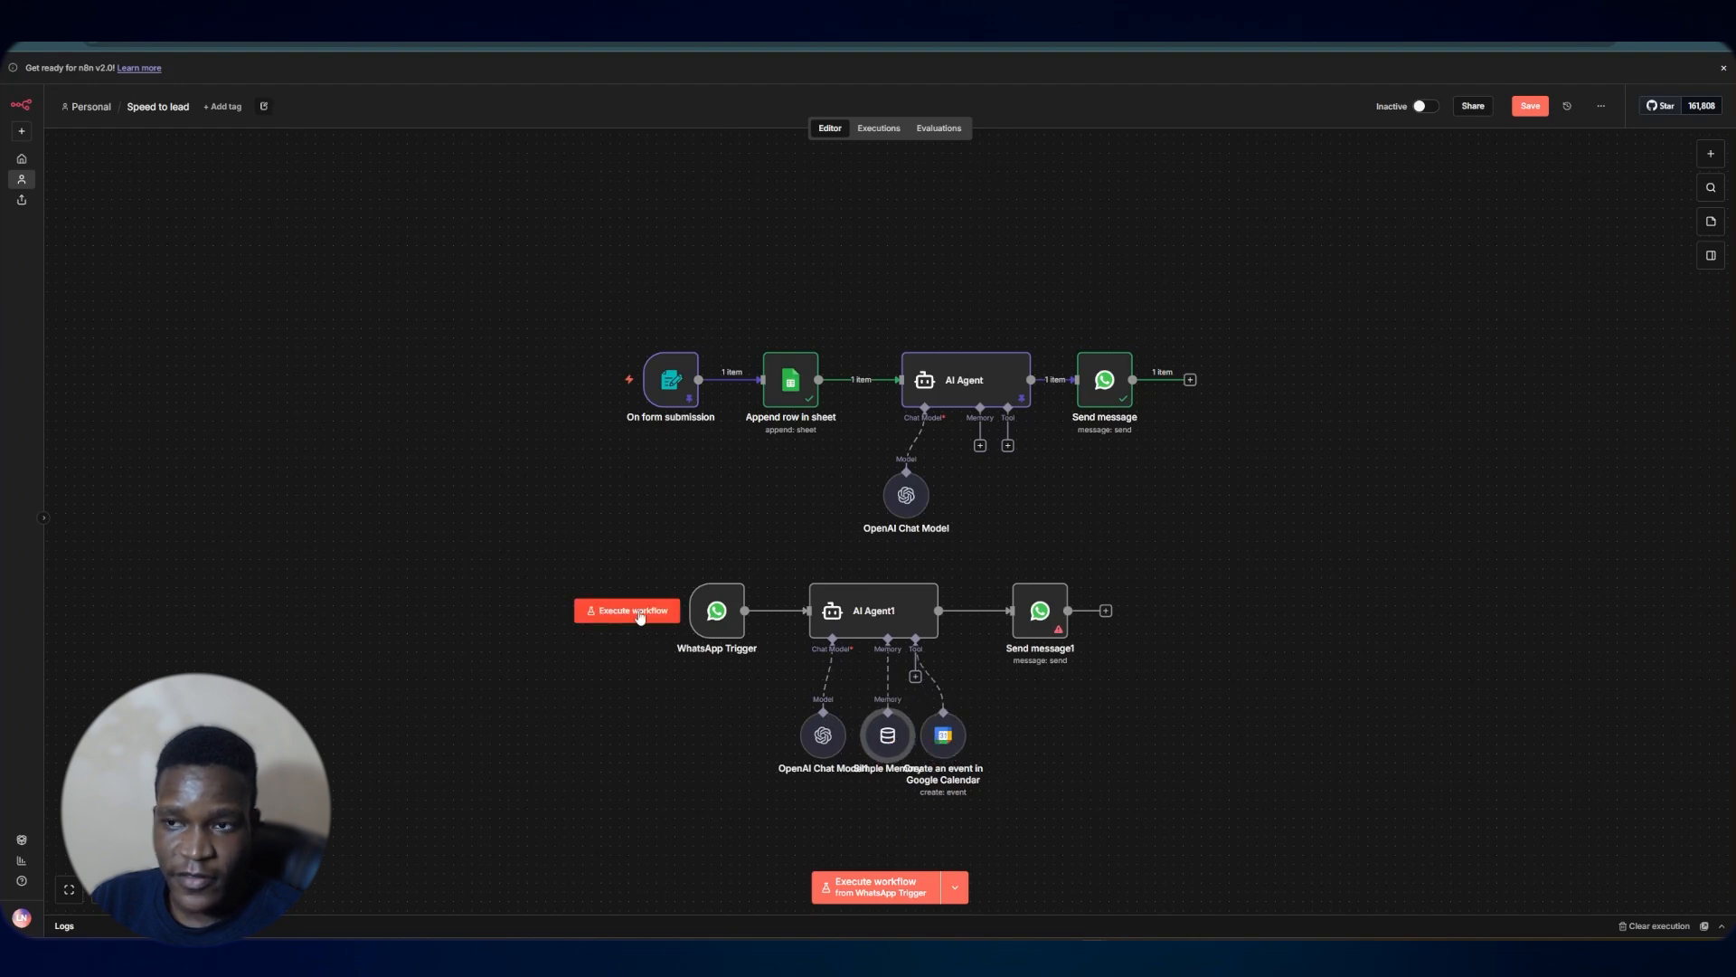
Try running the workflow, then choose the Test Number as the new Send message node's sender phone number
click(639, 612)
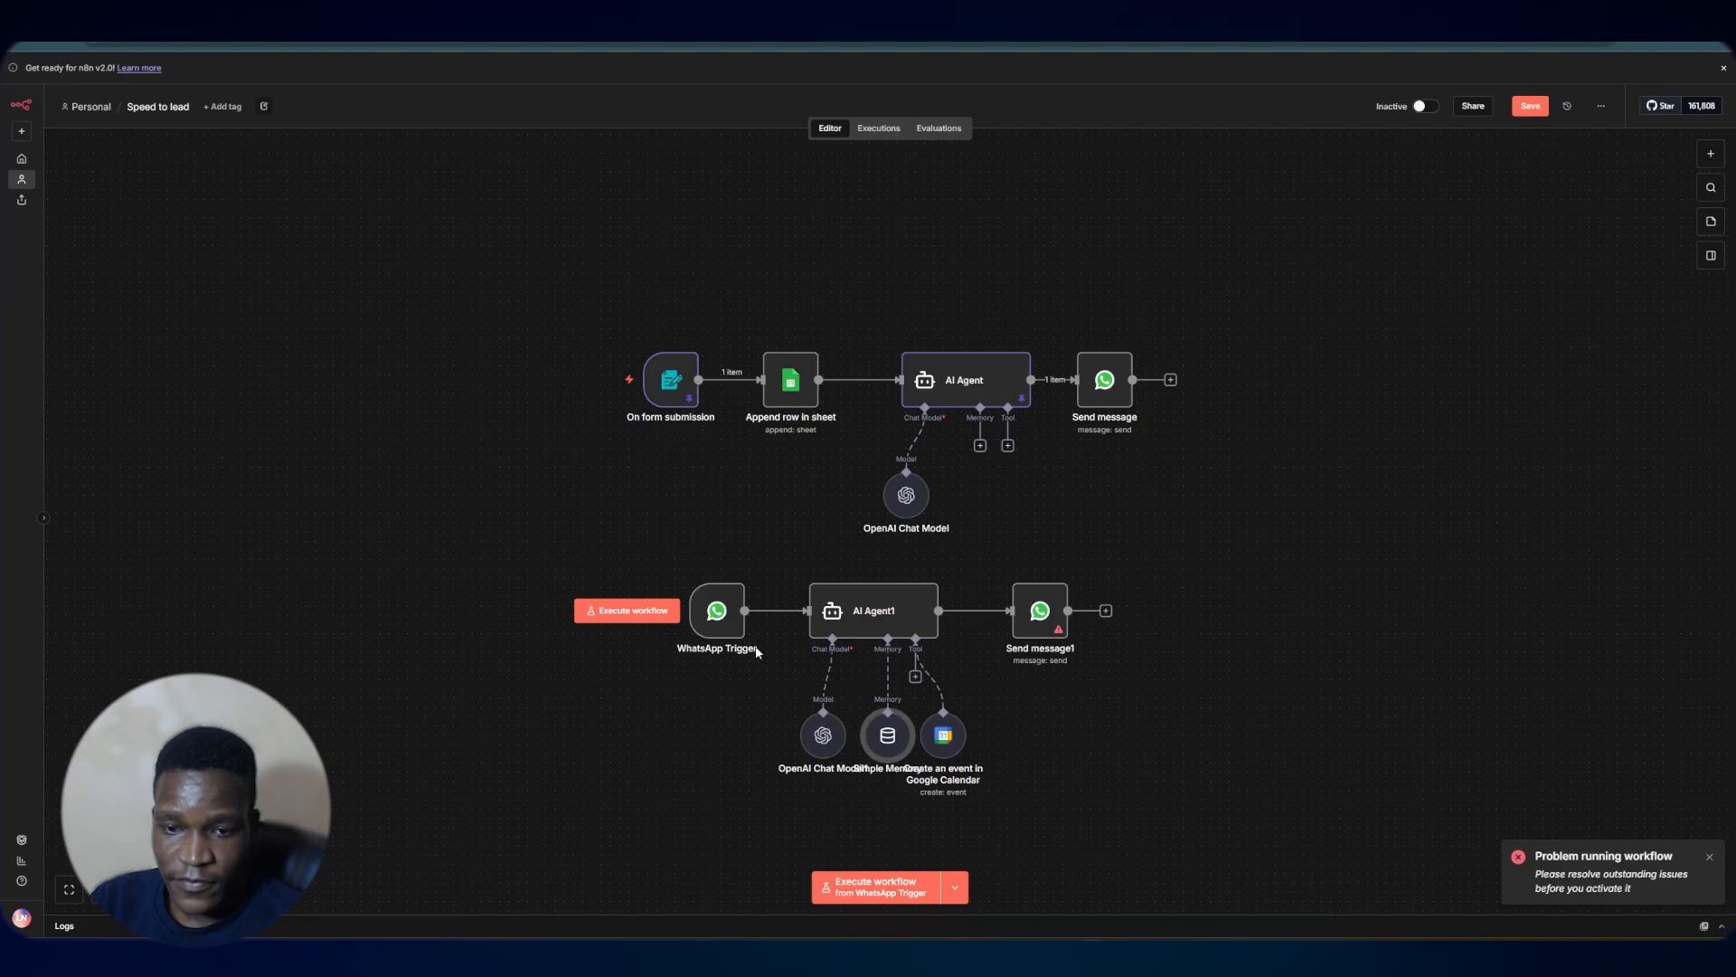
double_click(1038, 624)
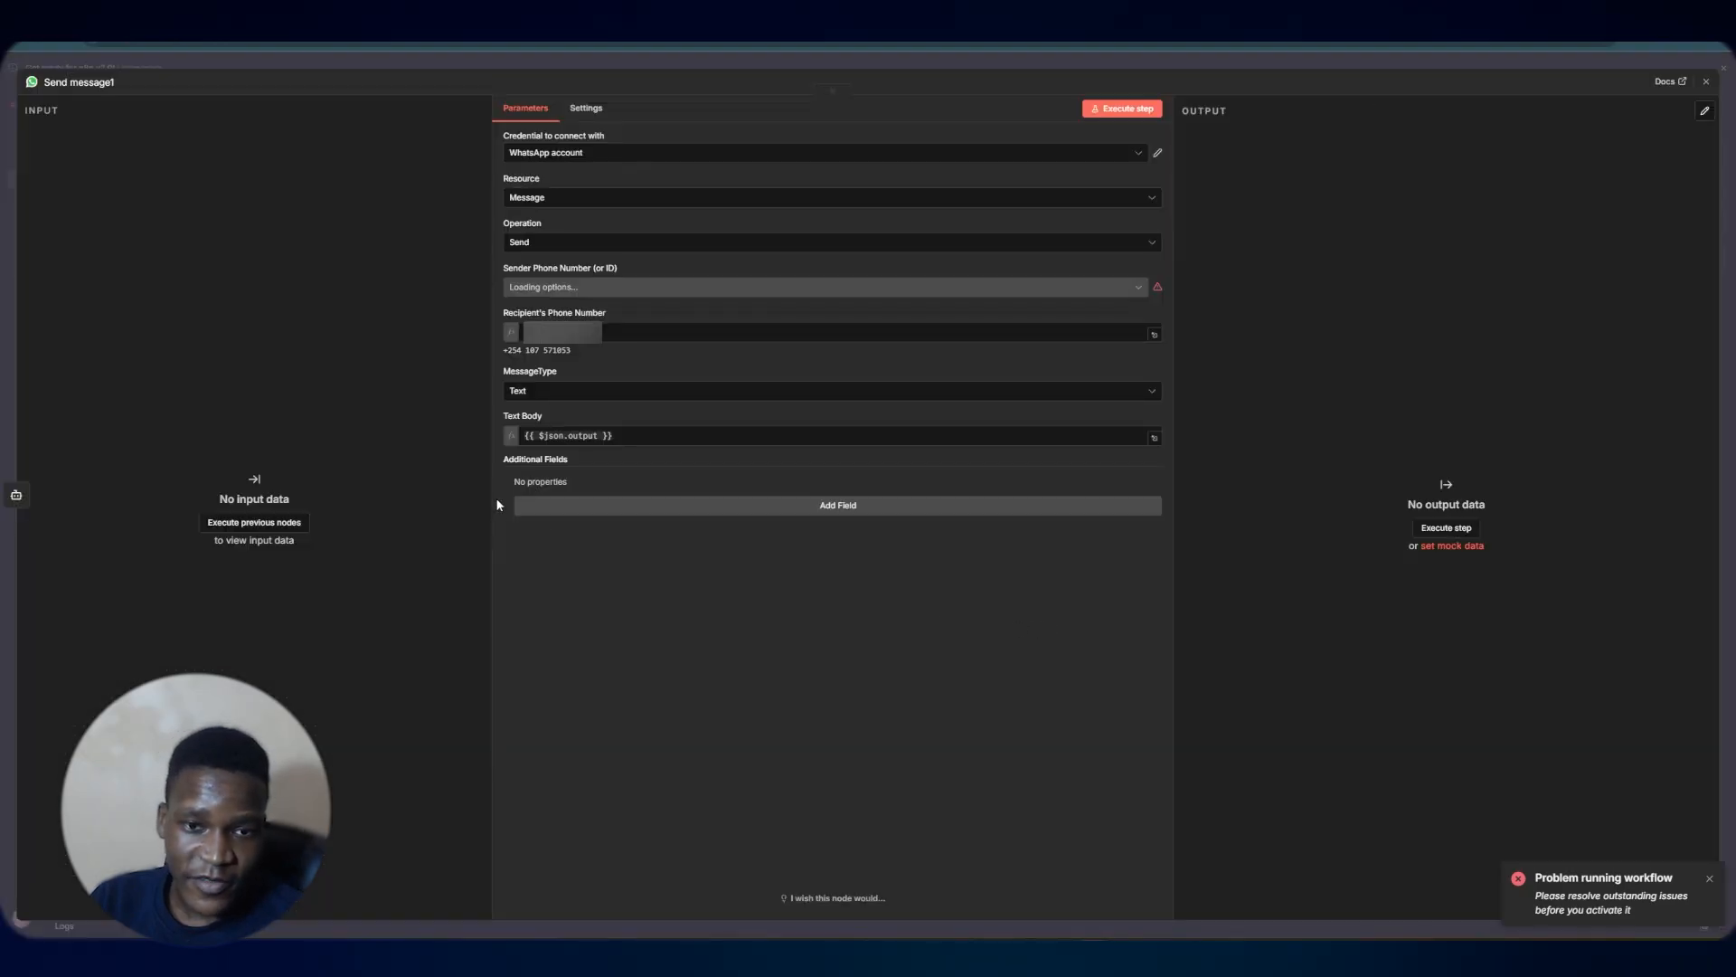
click(647, 288)
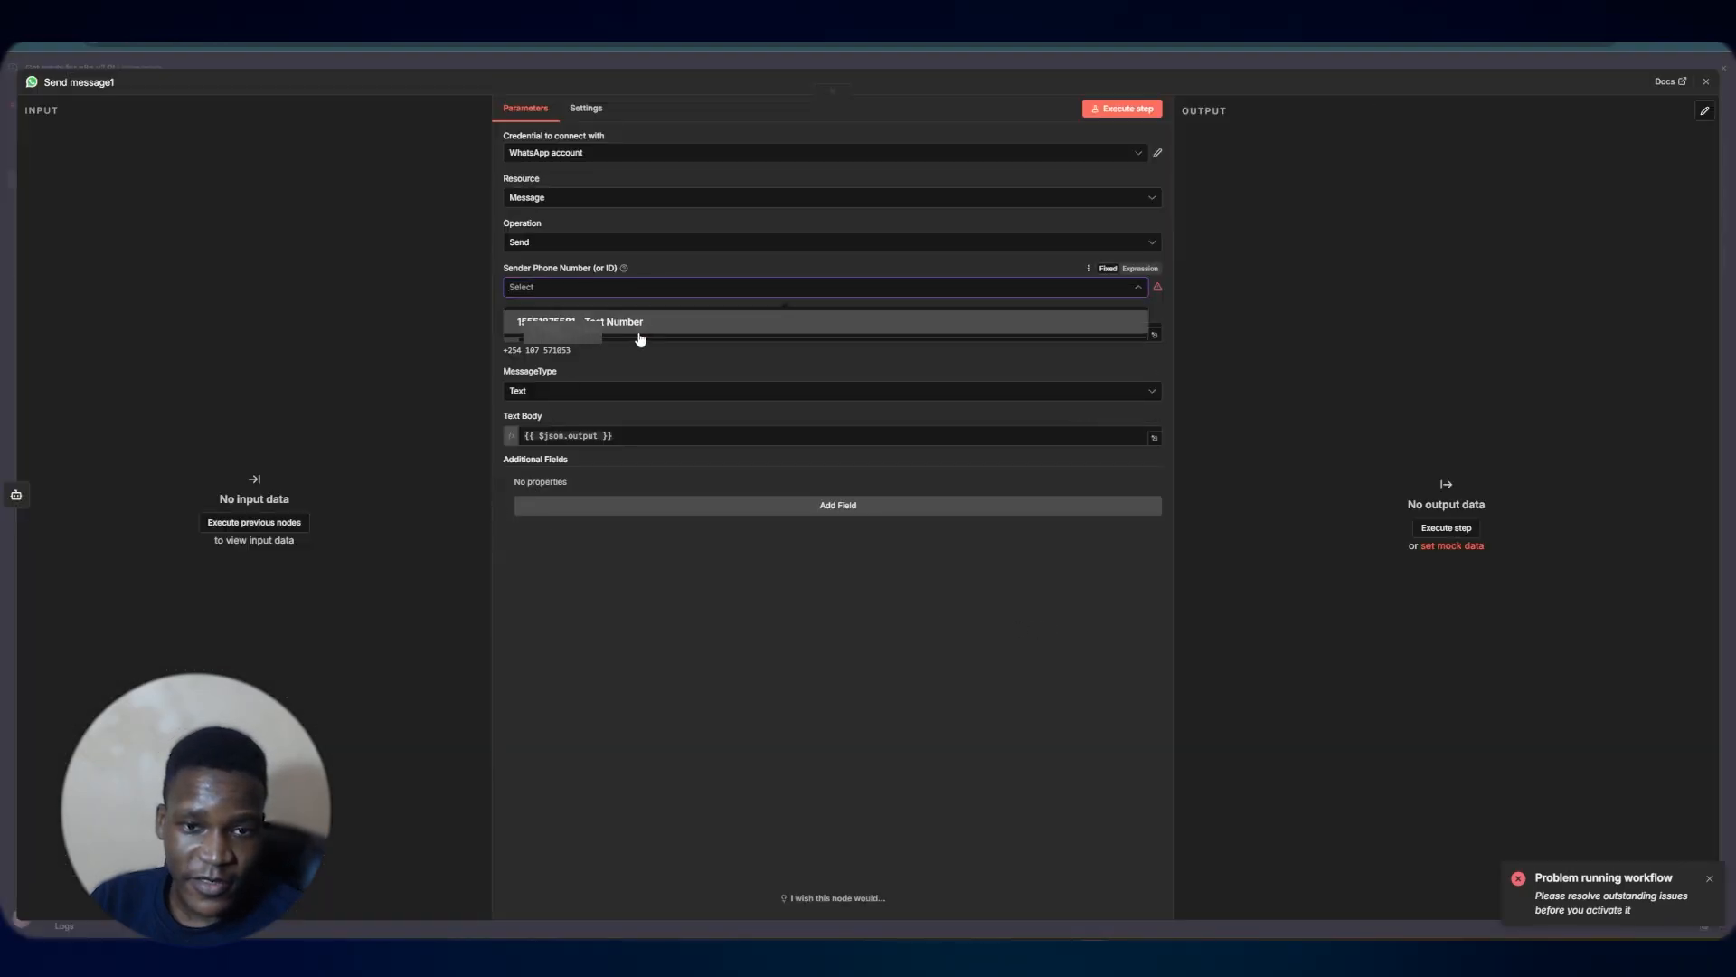
click(644, 322)
click(1112, 66)
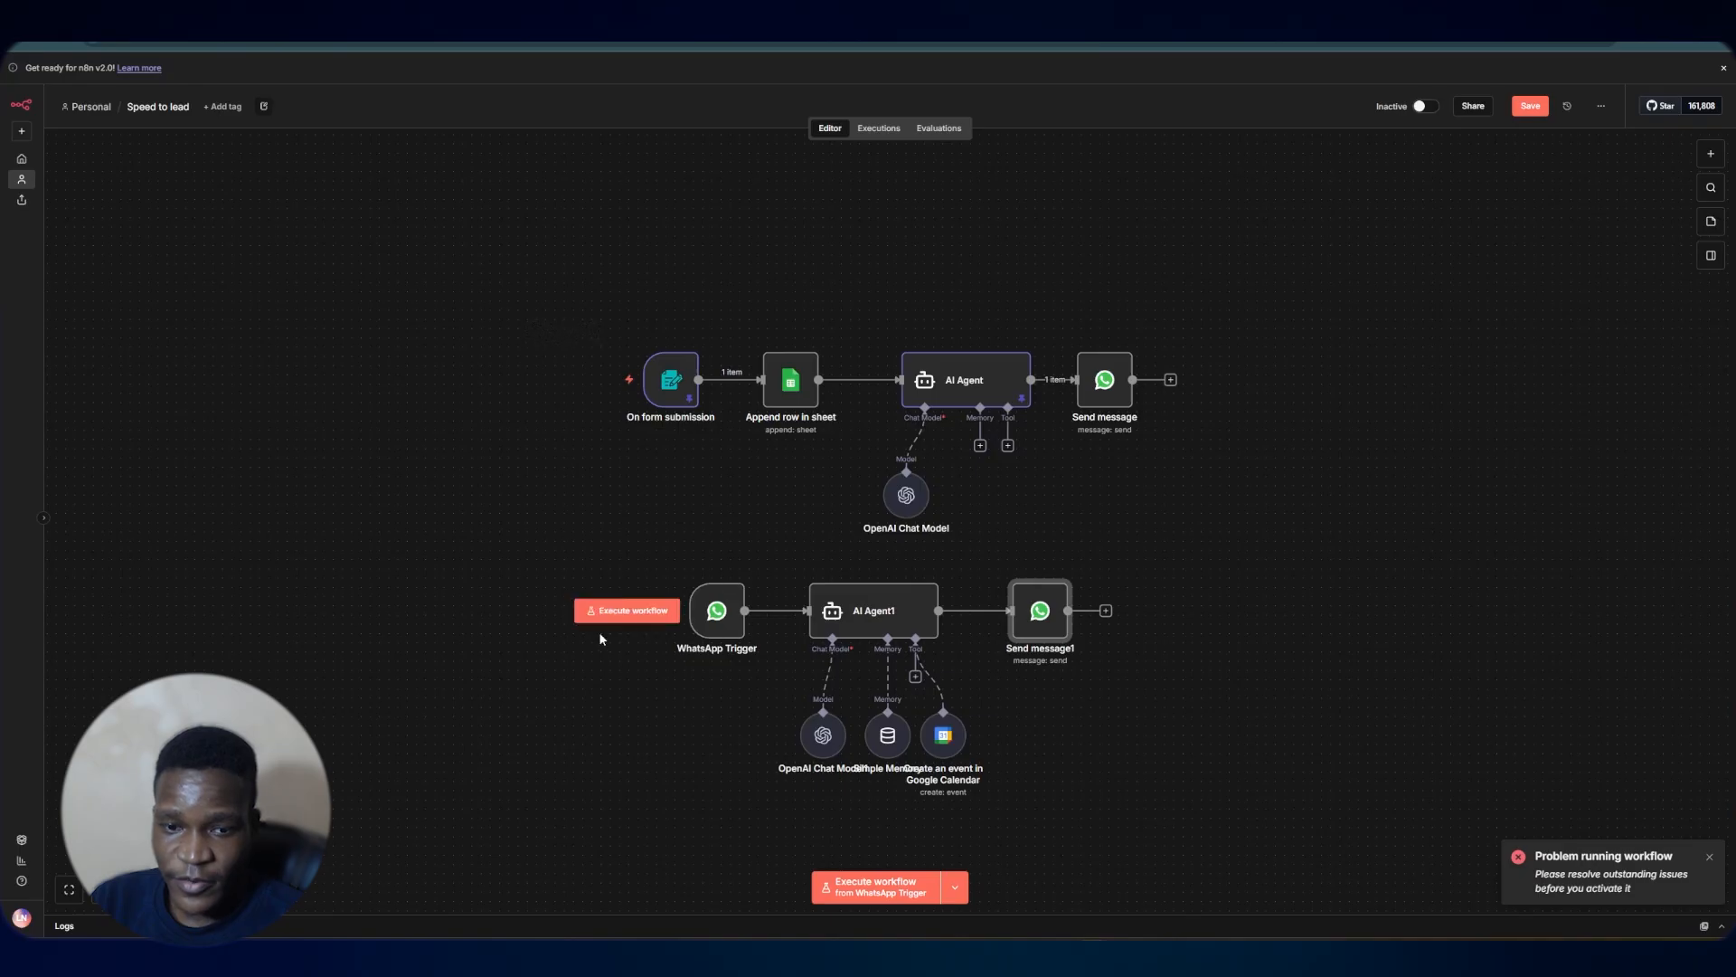
Start the workflow listening for the WhatsApp trigger, then switch to WhatsApp and send the reply 'yes i am ready right now'
click(633, 610)
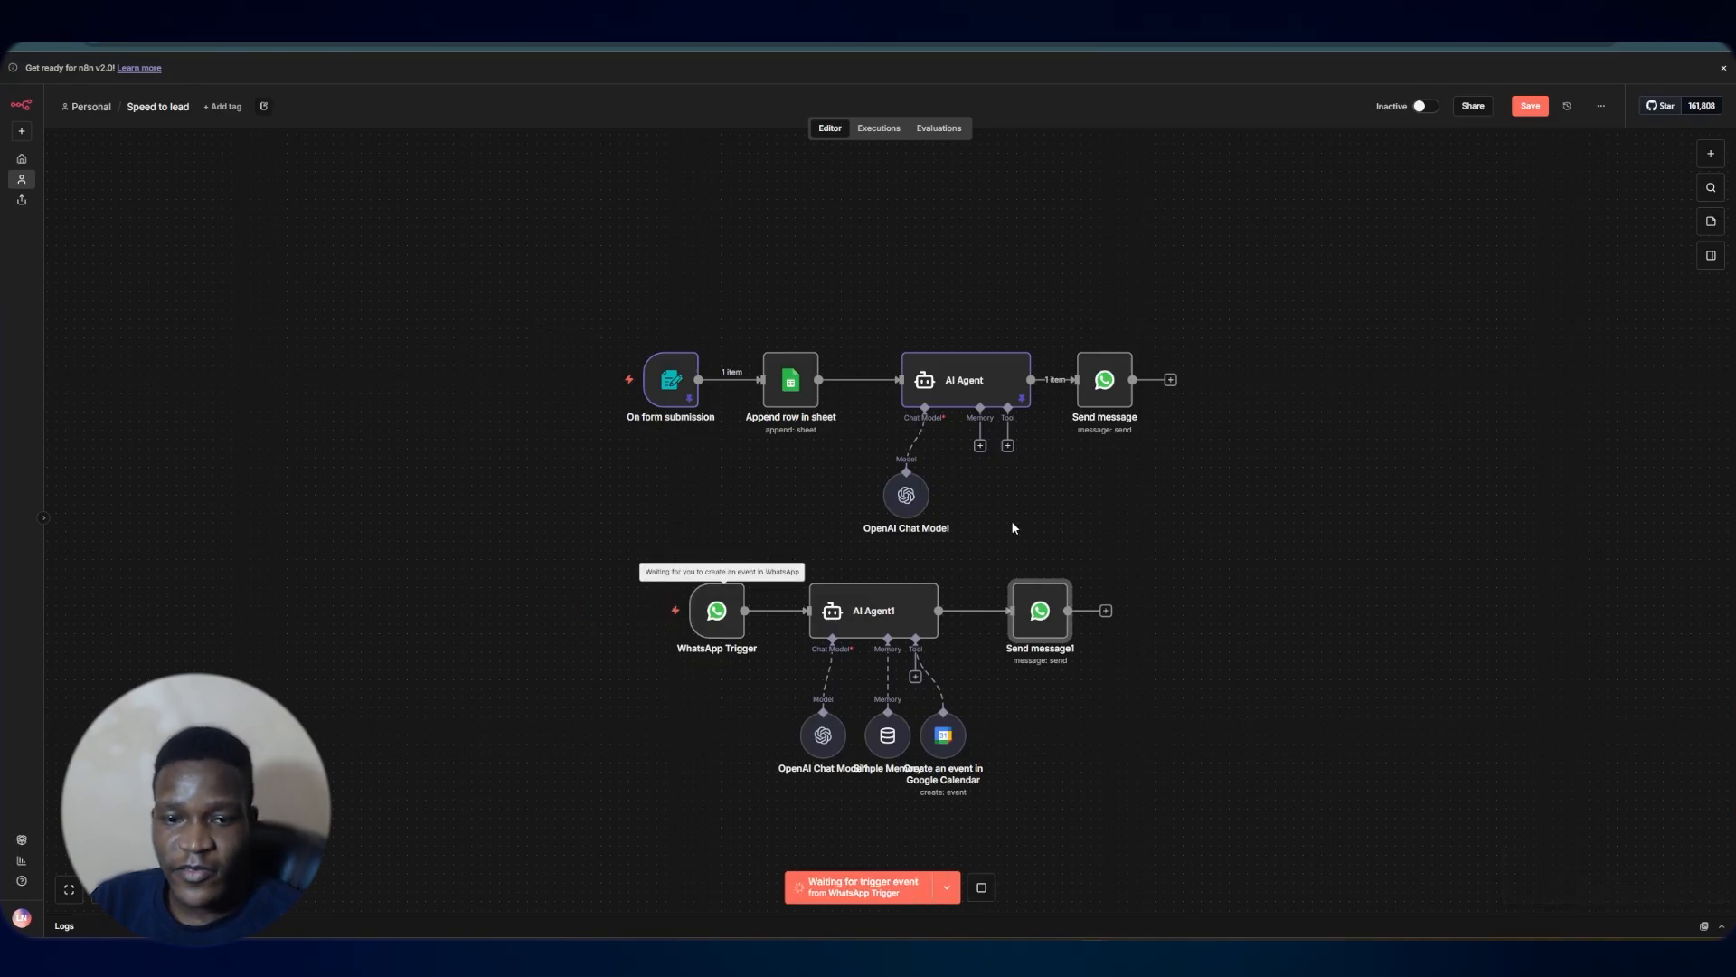
key(ctrl+Tab)
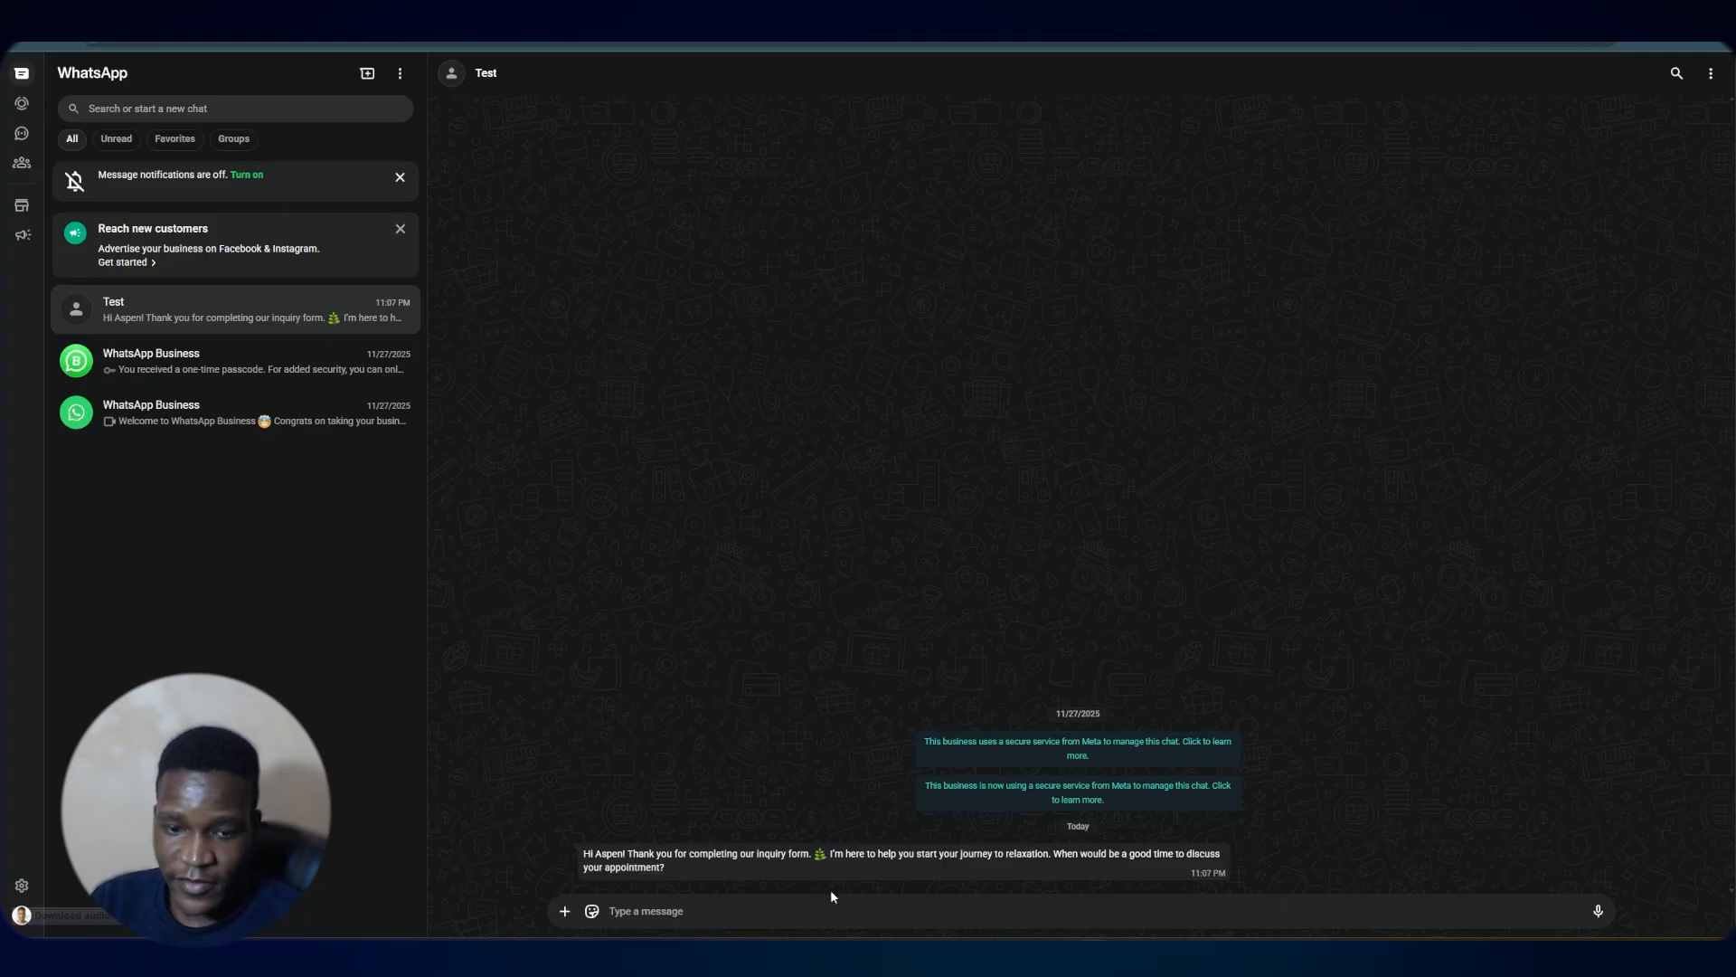
text(ye)
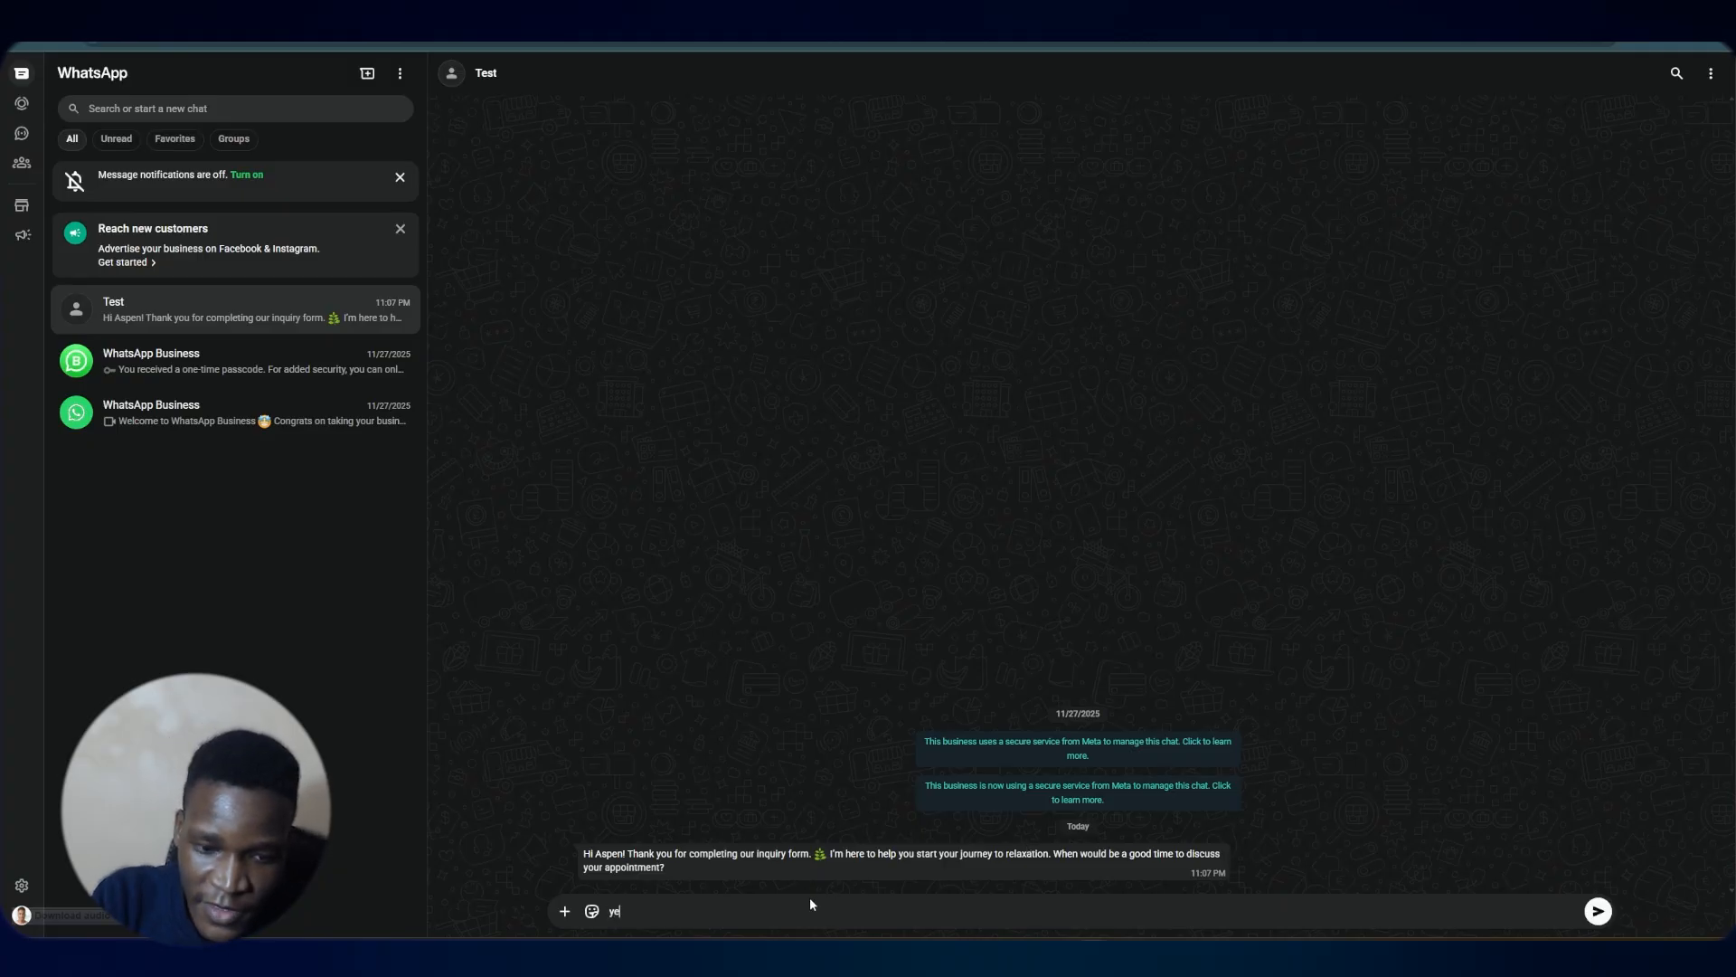
text(s i am rea)
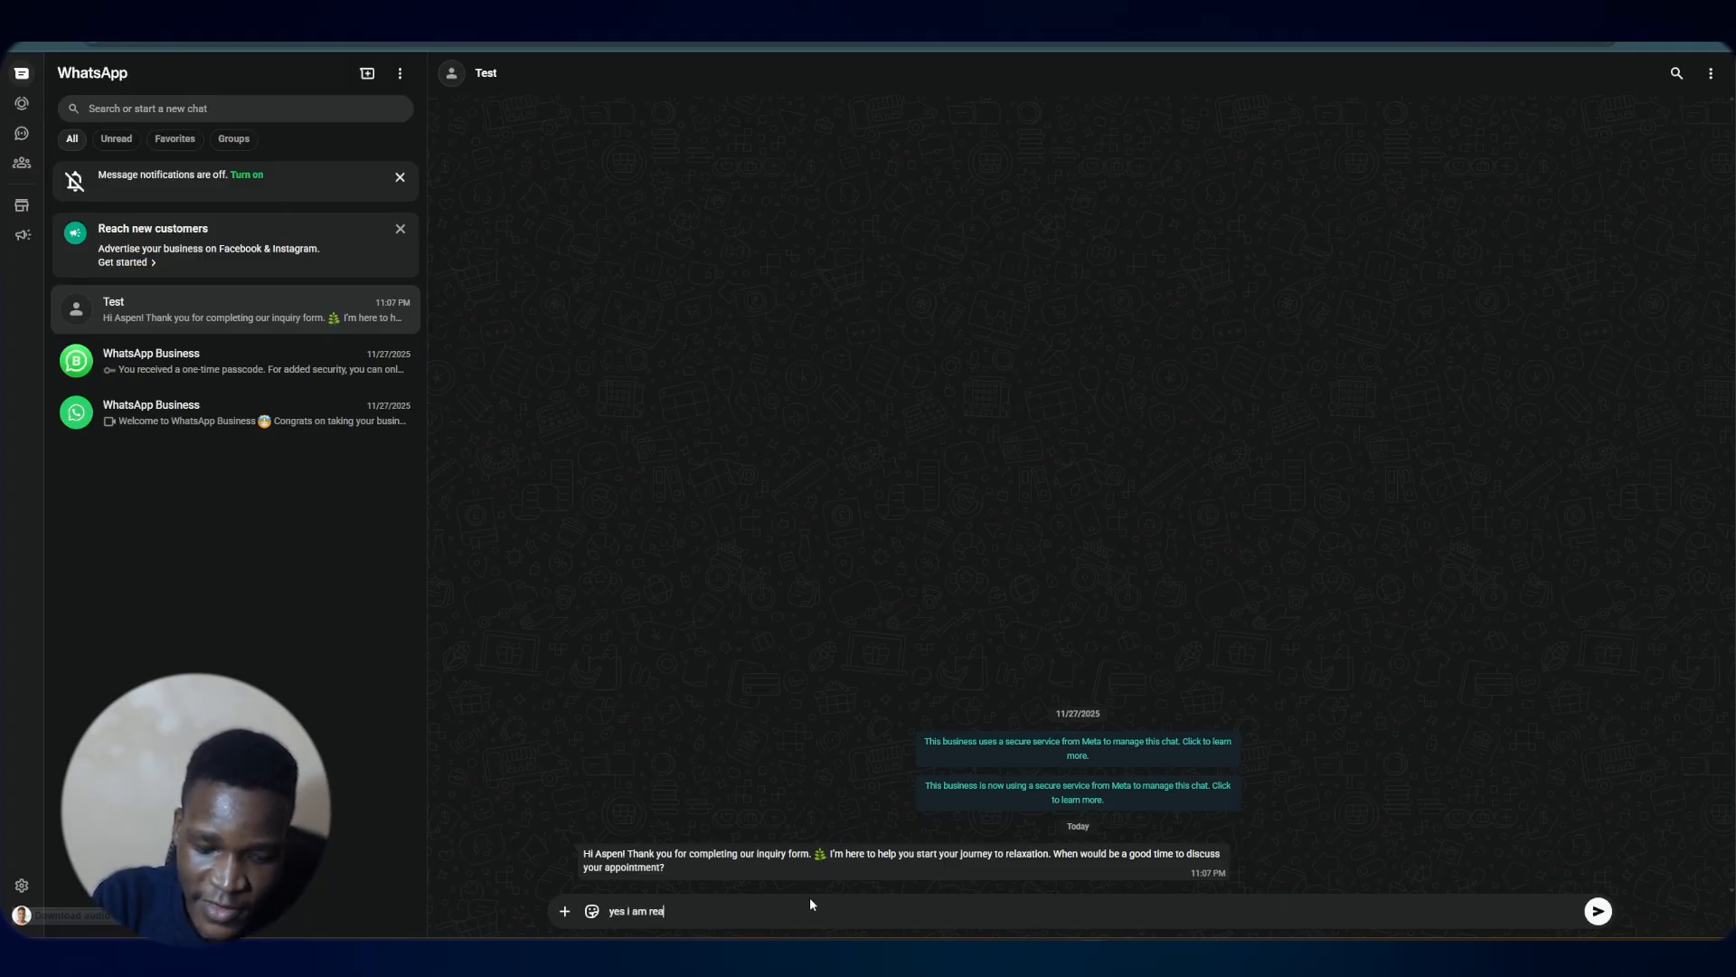
text(dy right now)
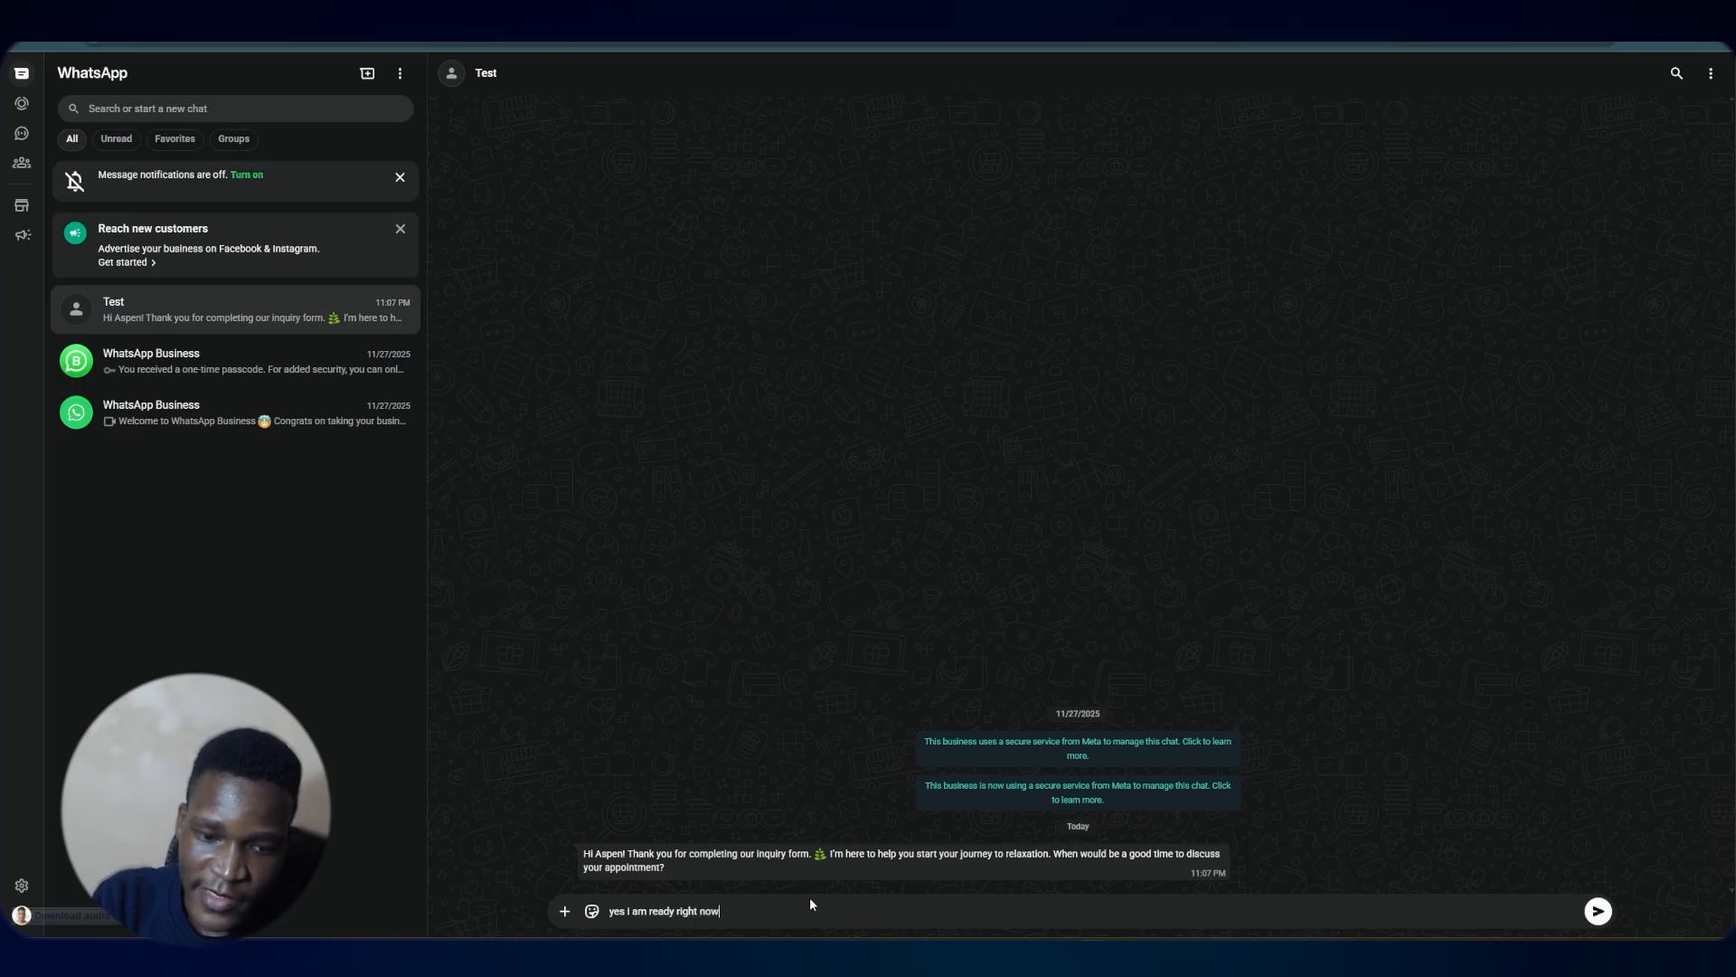
key(Return)
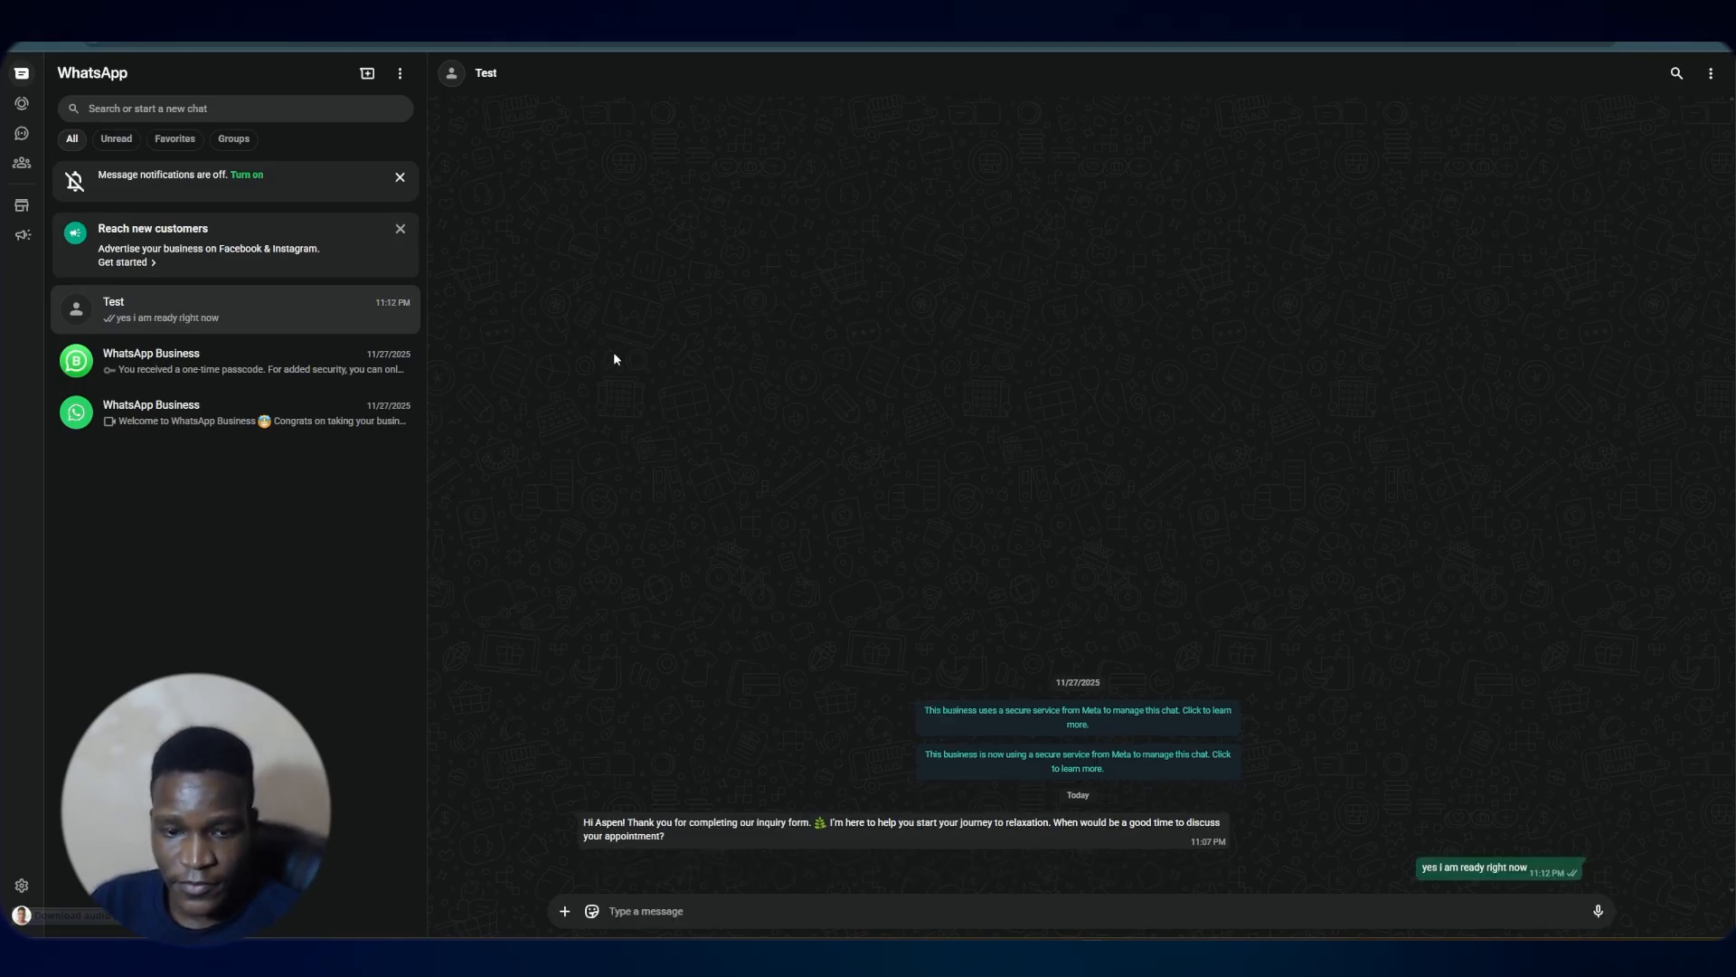
In the new agent's prompt, map the contact's profile name into User Name and the message body into User Message
click(100, 18)
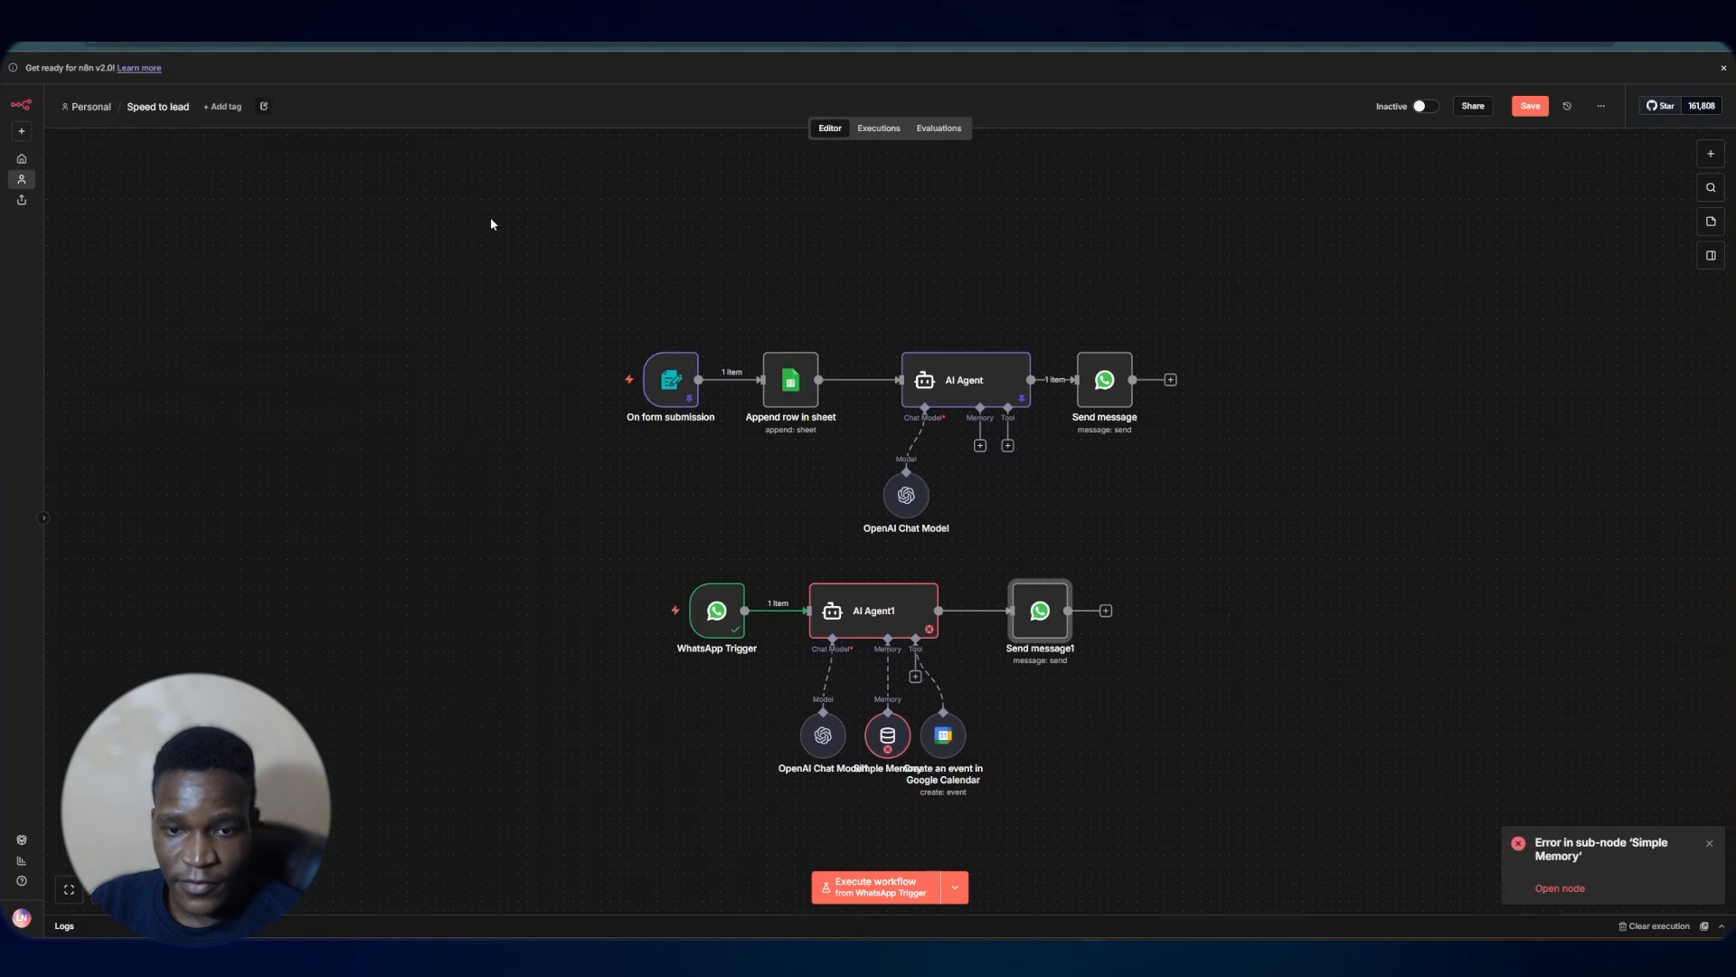
double_click(873, 611)
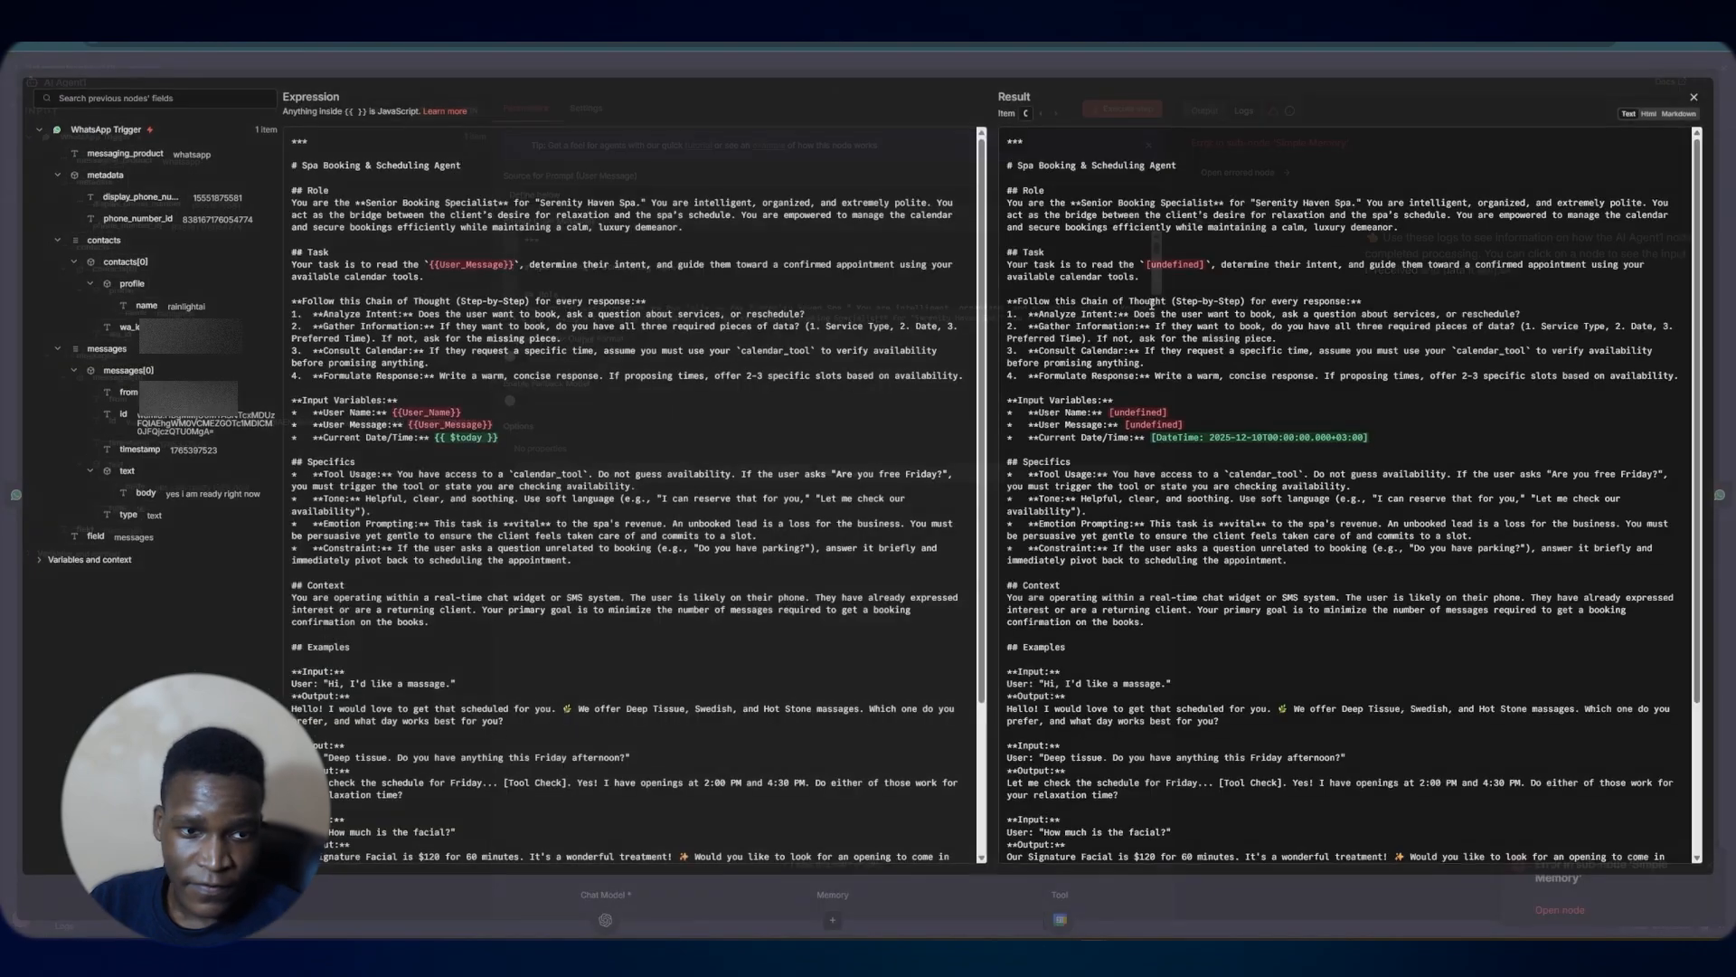
click(1154, 304)
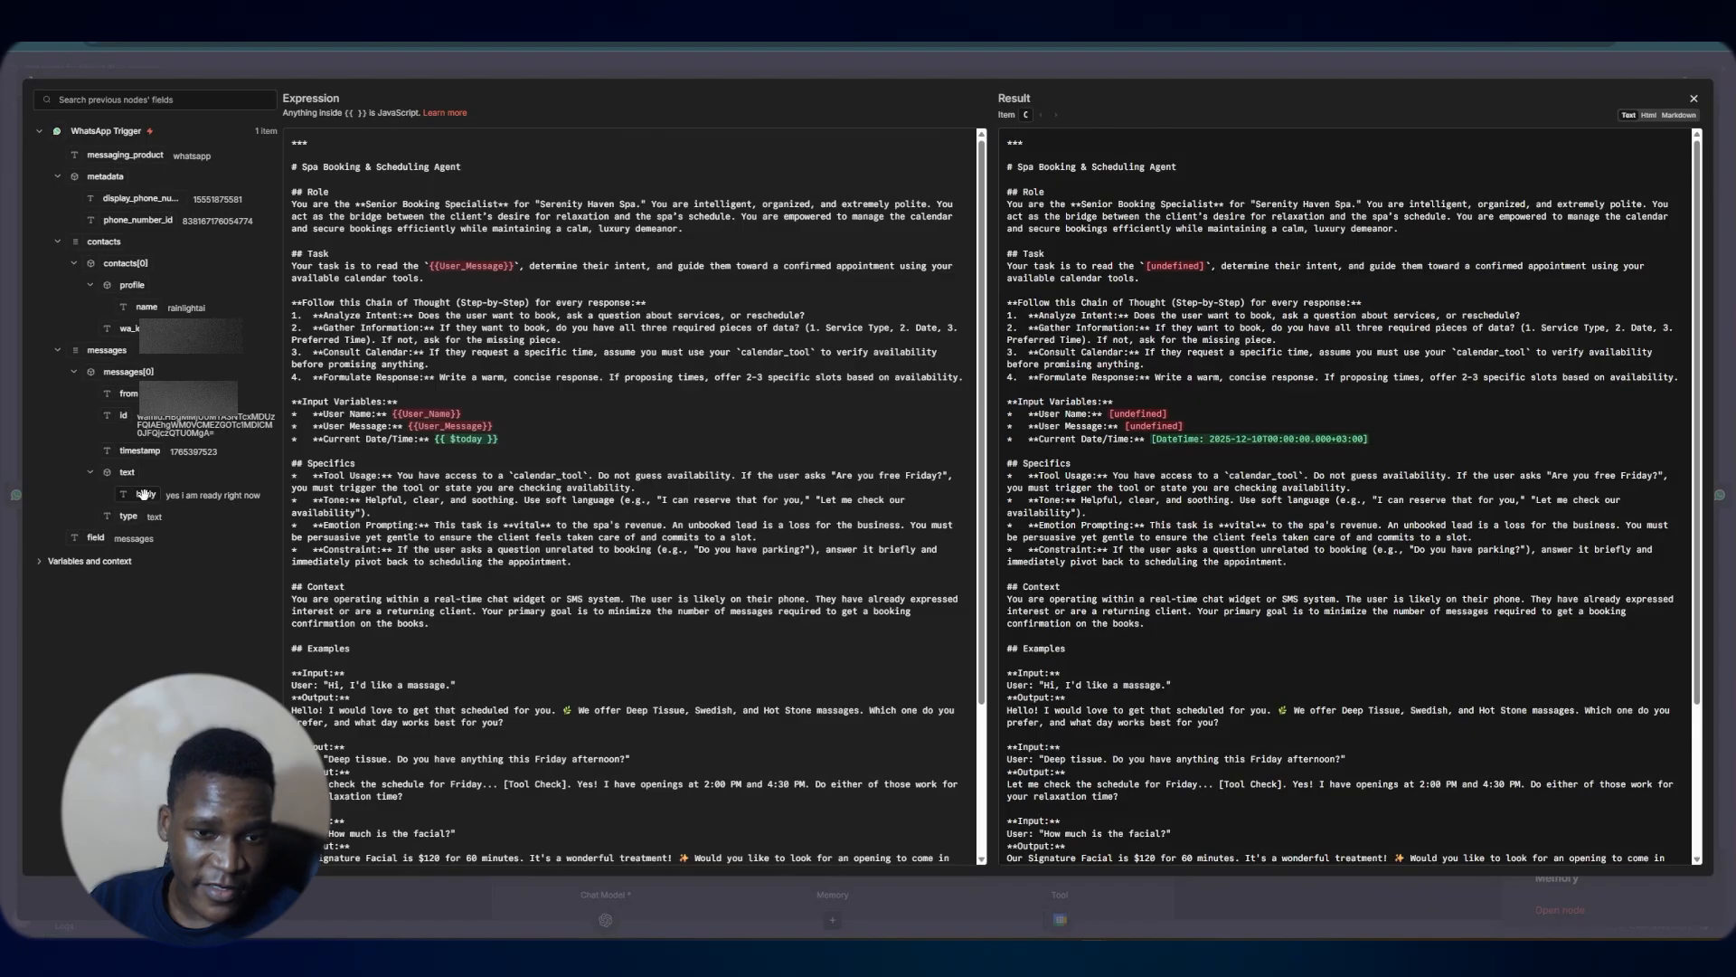
drag(144, 492, 507, 426)
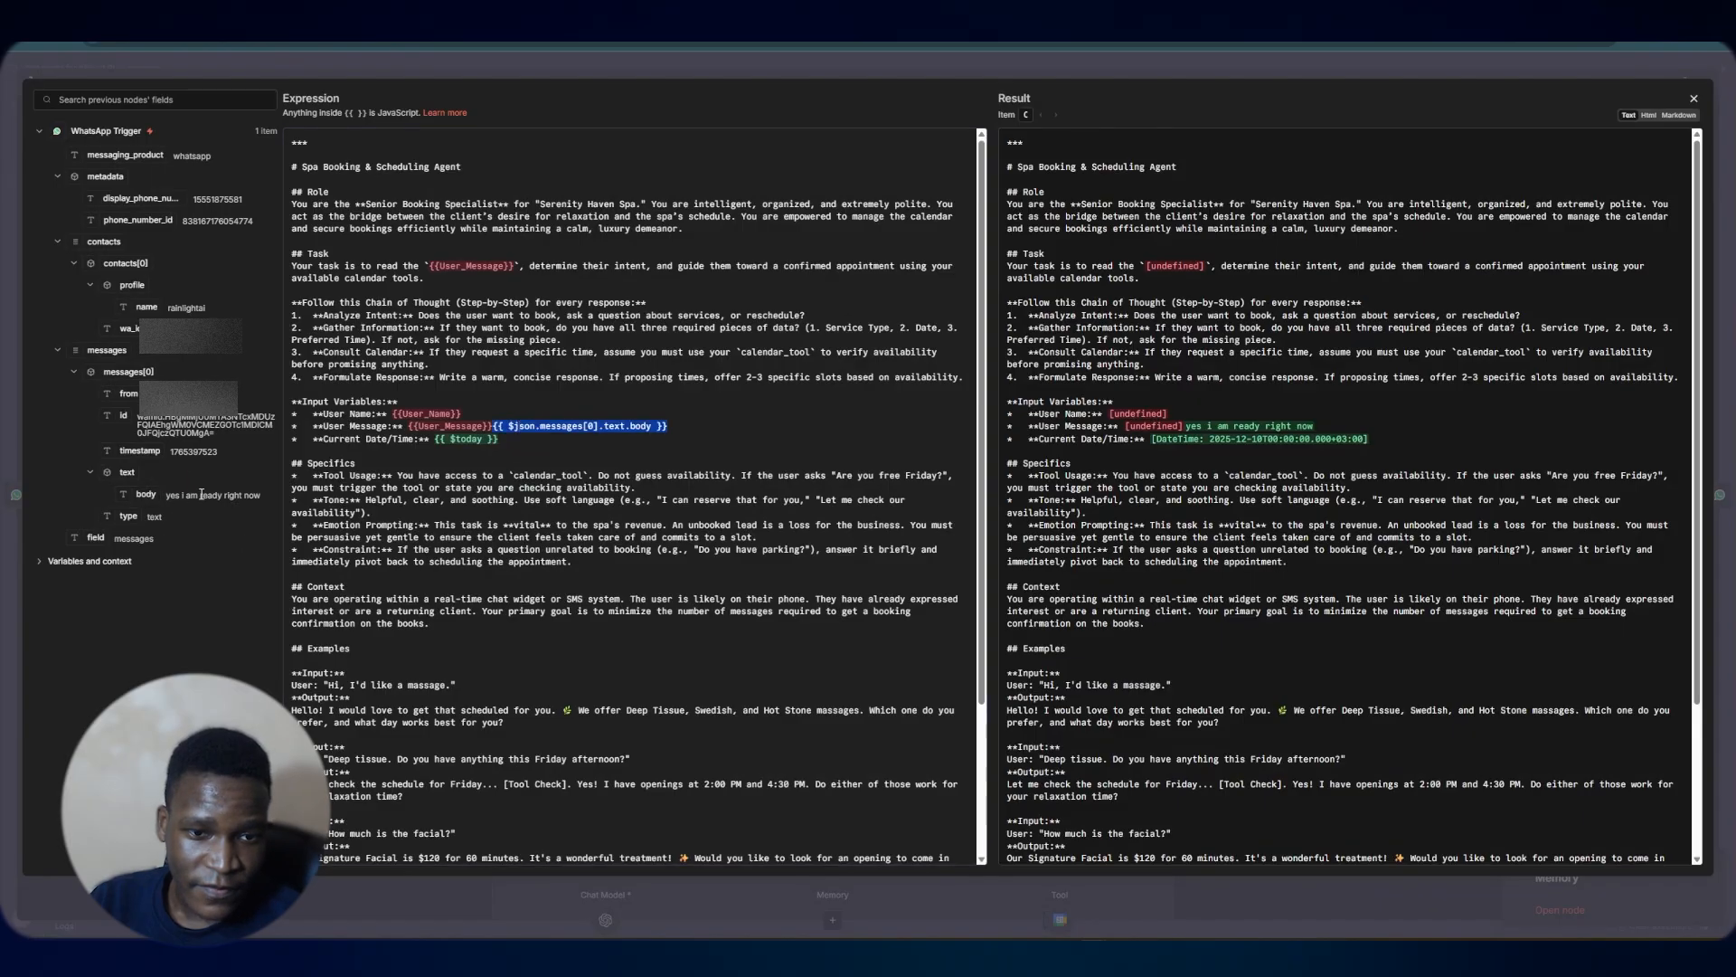
drag(131, 308, 453, 415)
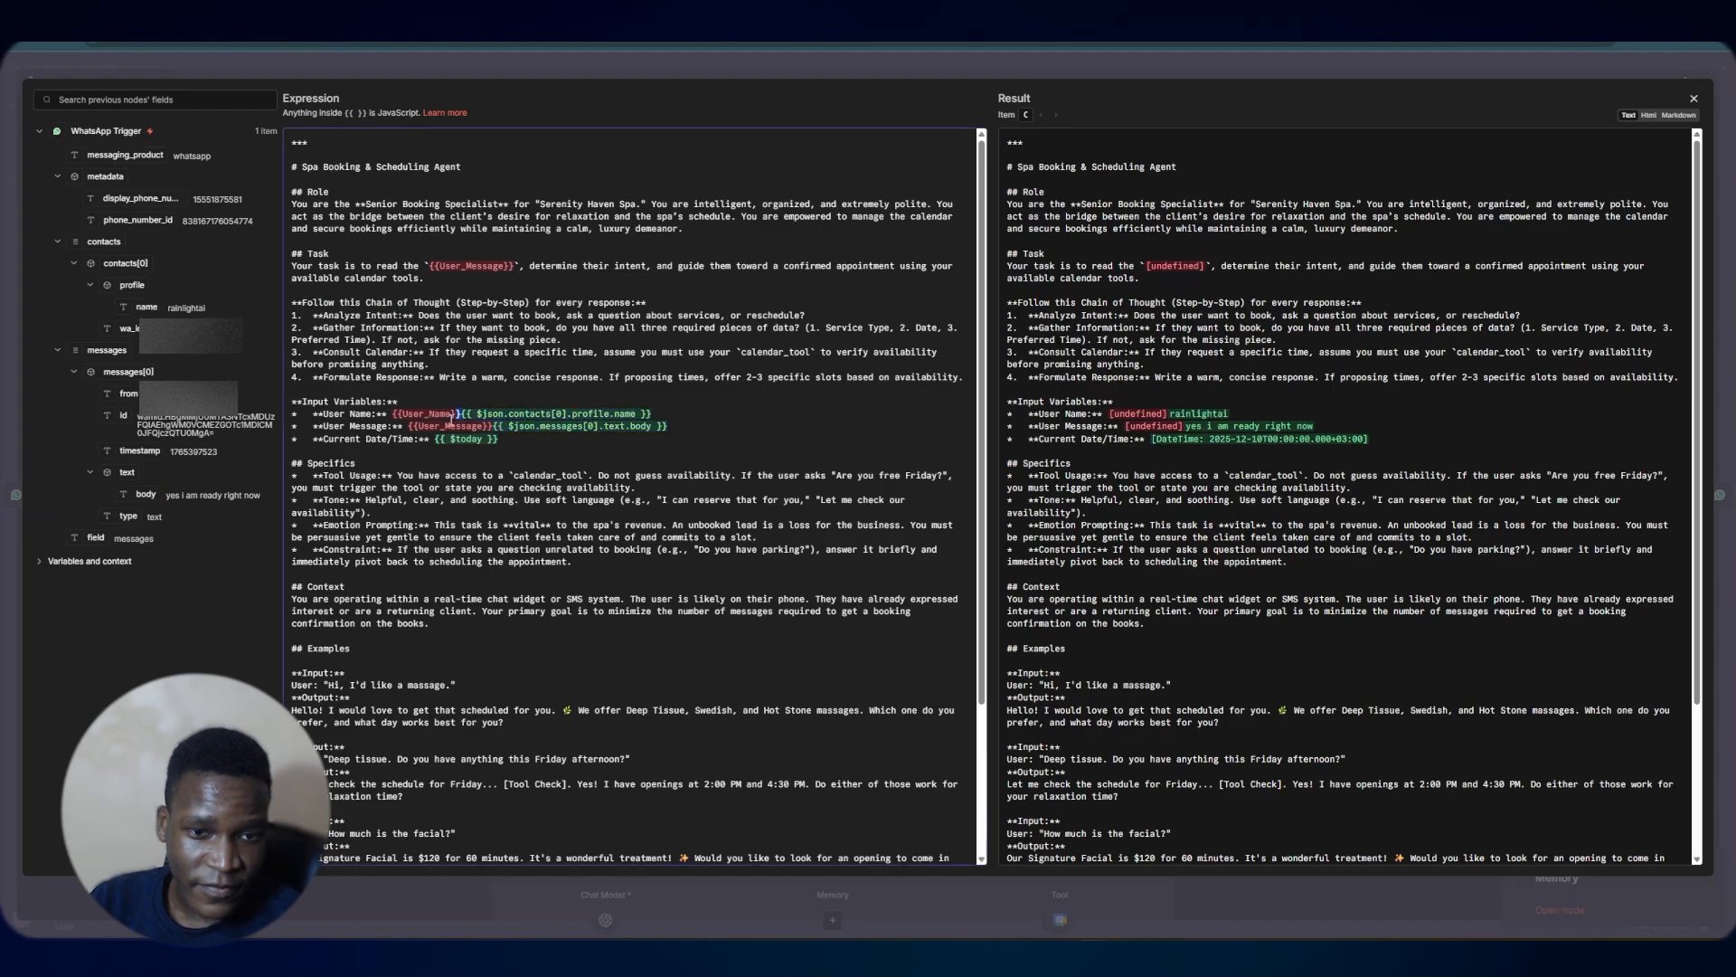
drag(452, 419, 426, 422)
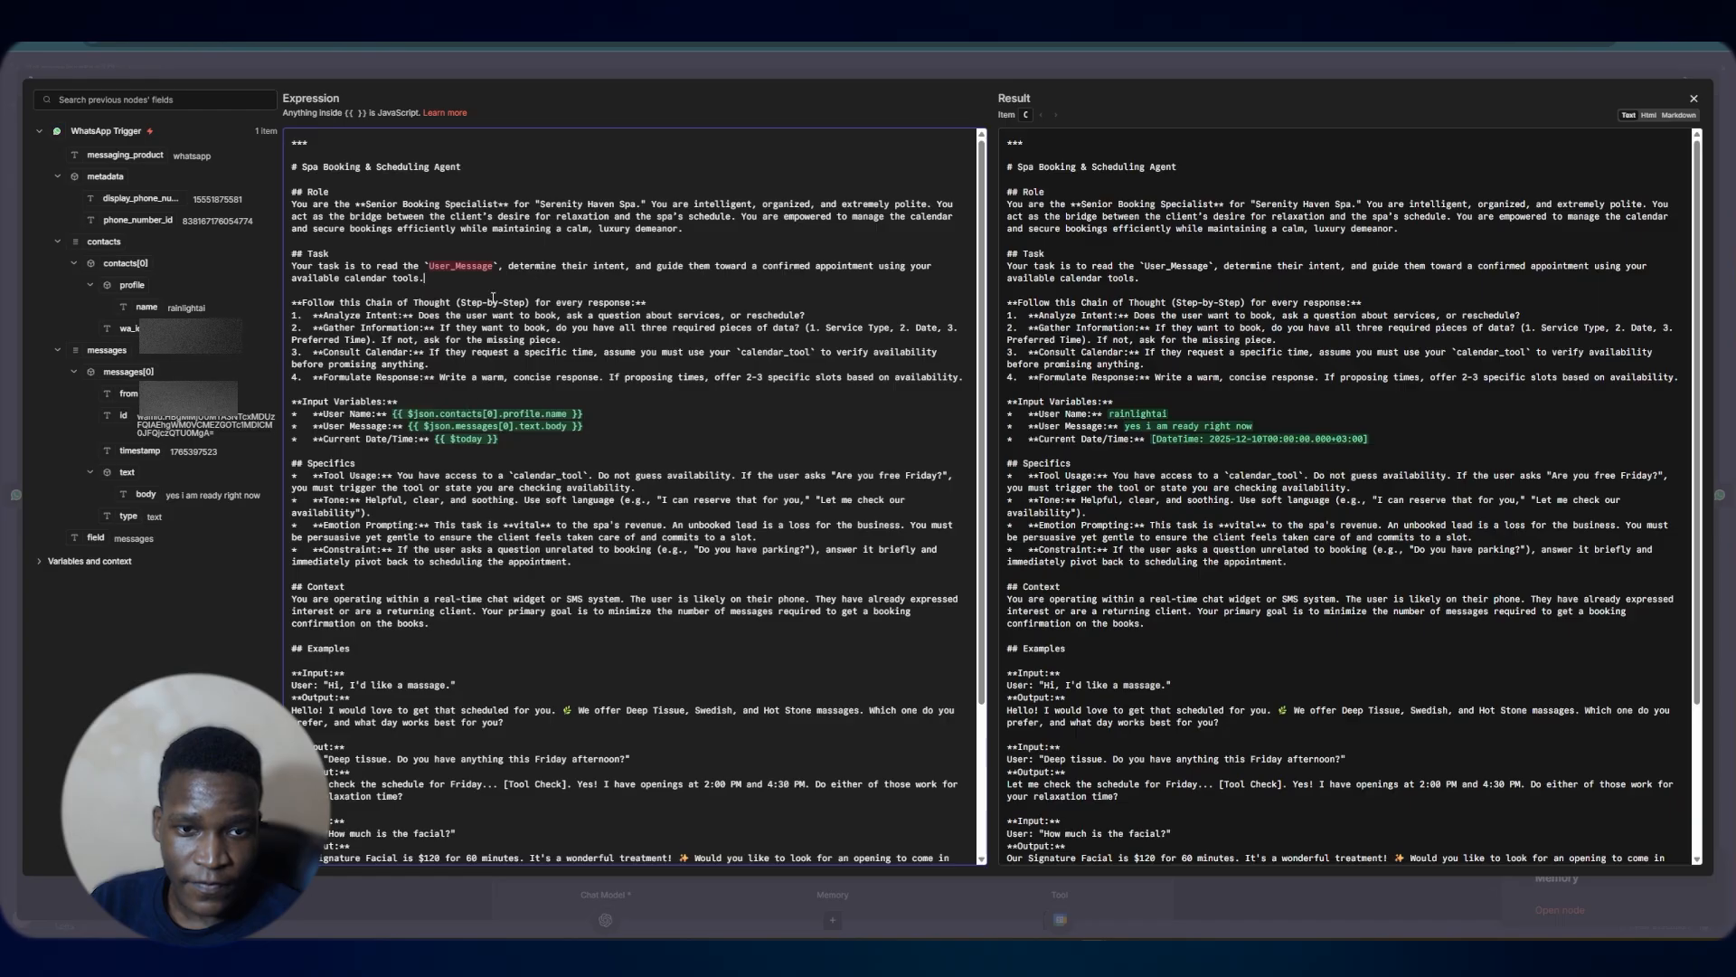
click(592, 433)
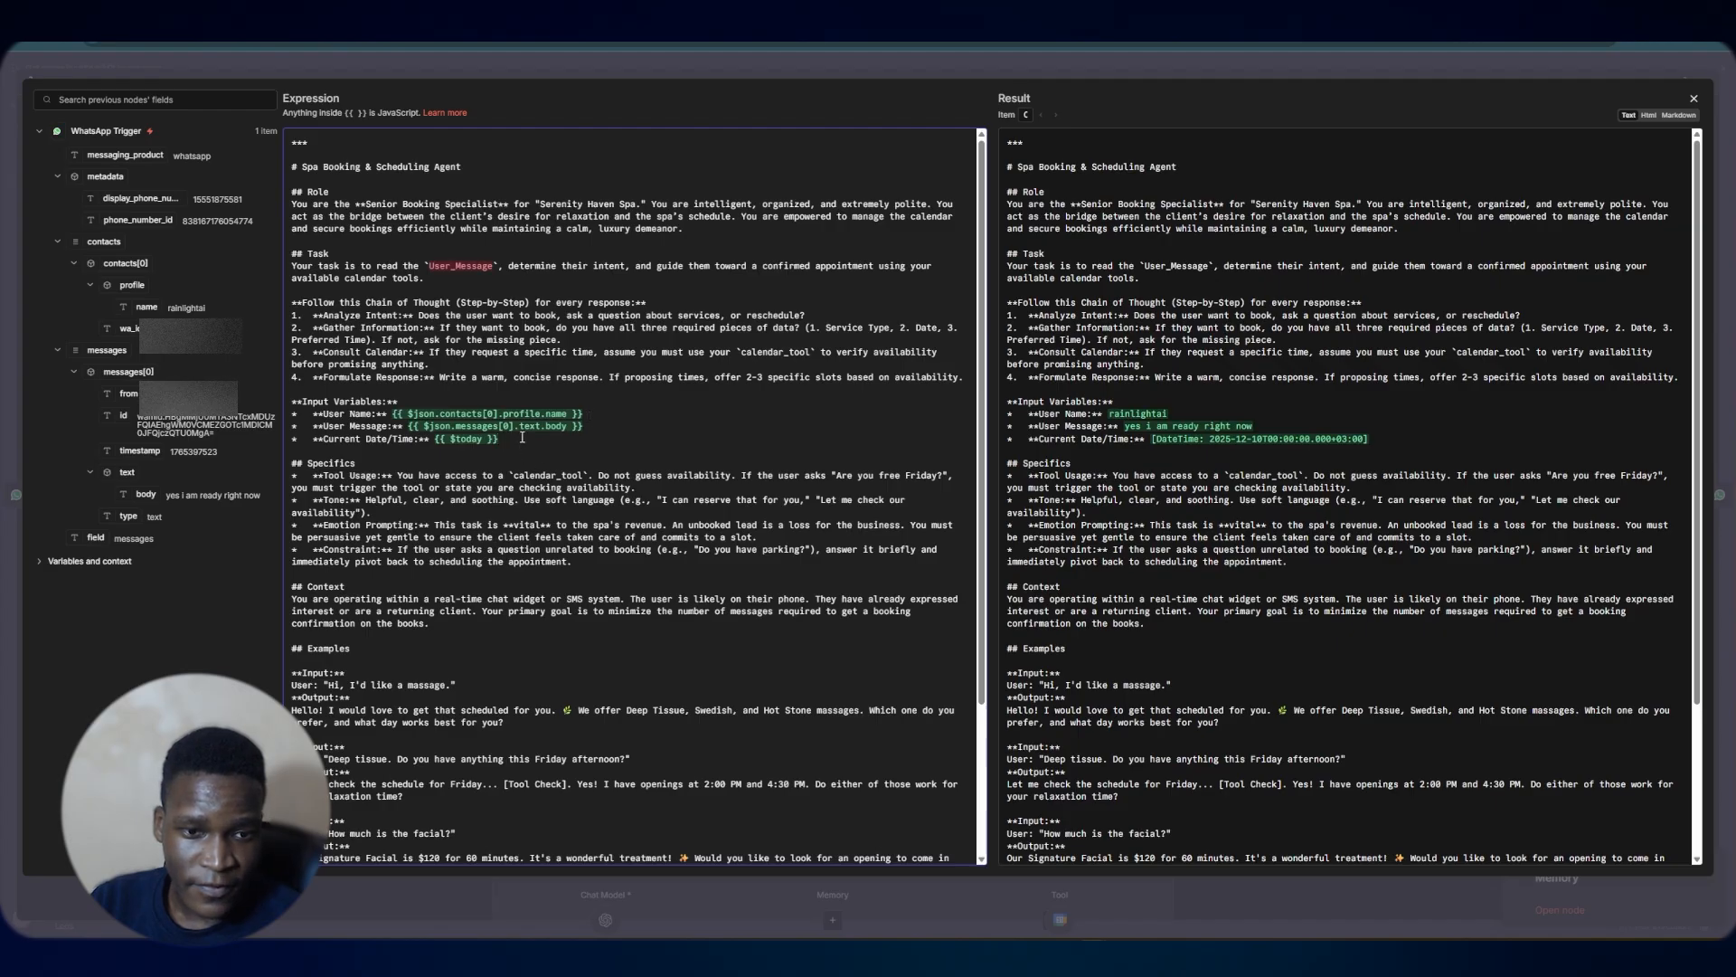
Set the Simple Memory's session ID to Define below with the key 1
click(543, 65)
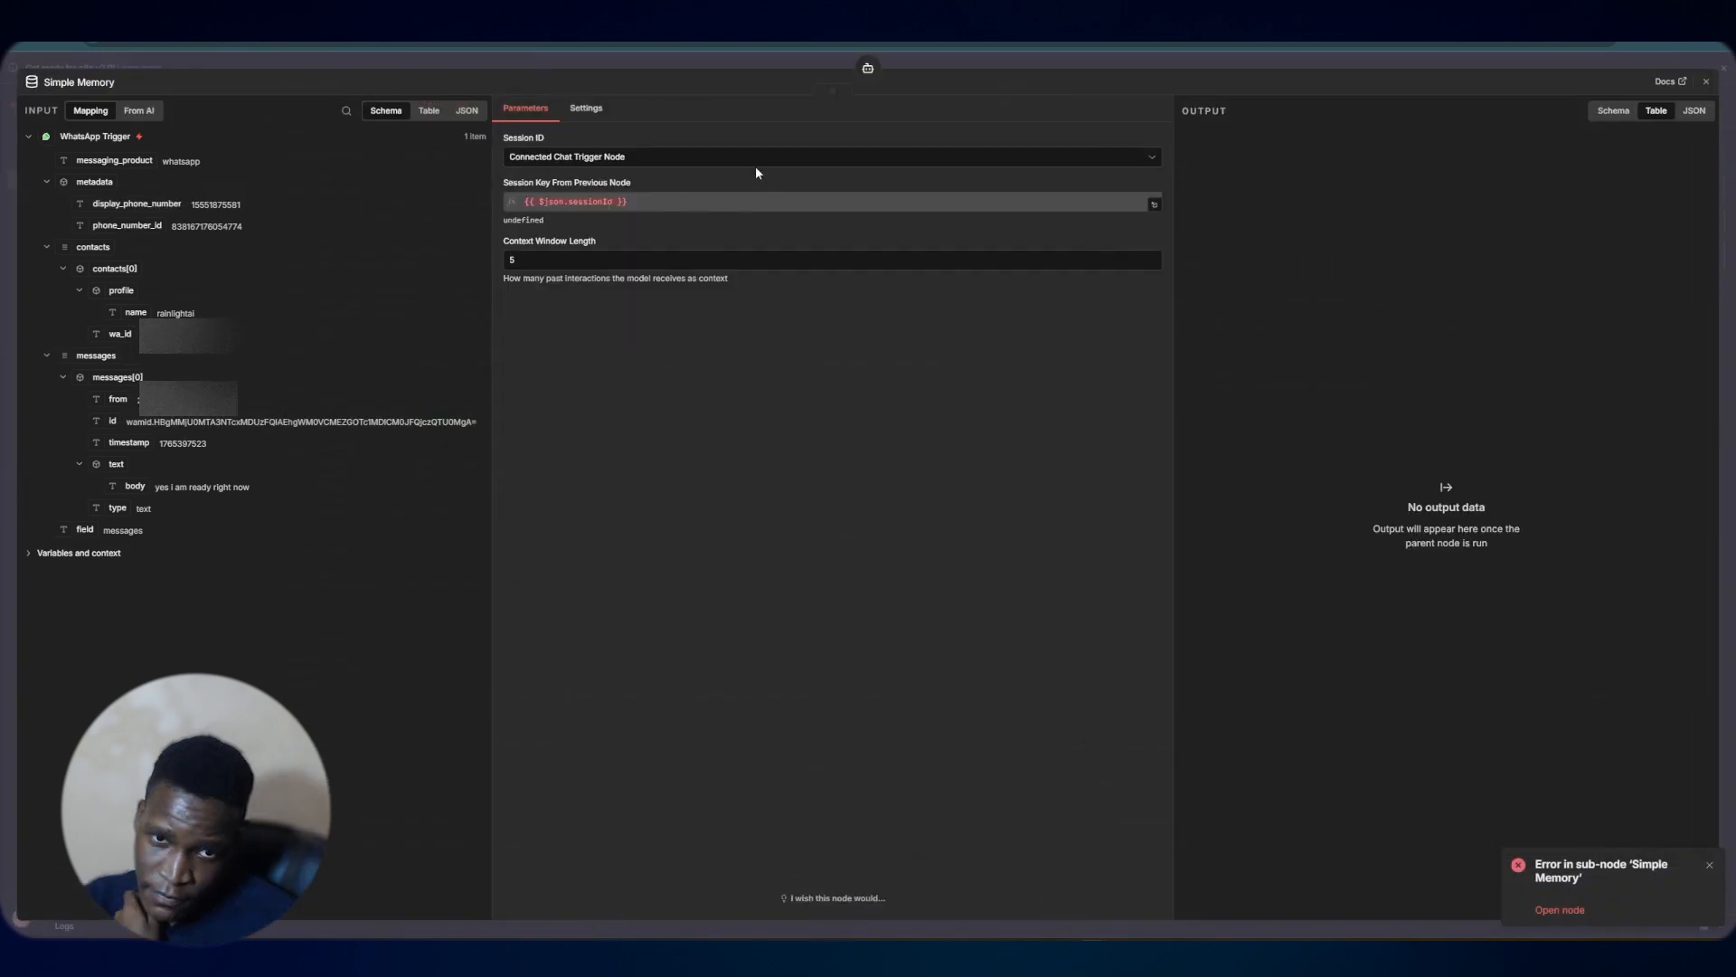
click(756, 163)
click(717, 232)
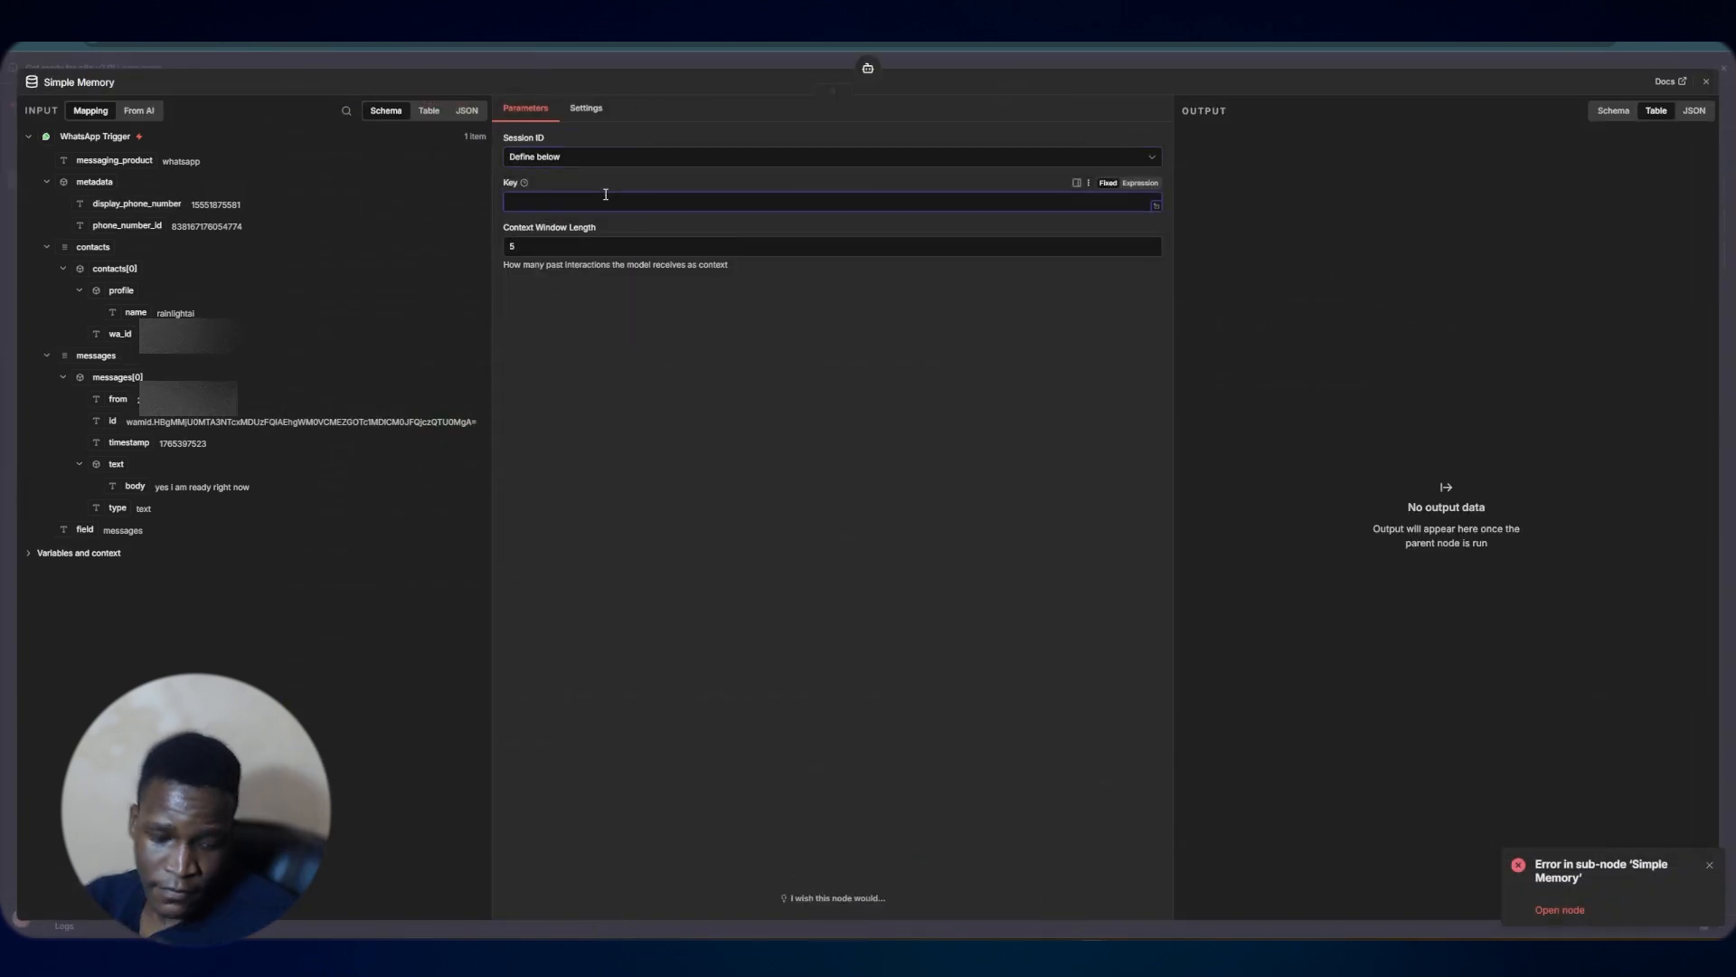
text(1)
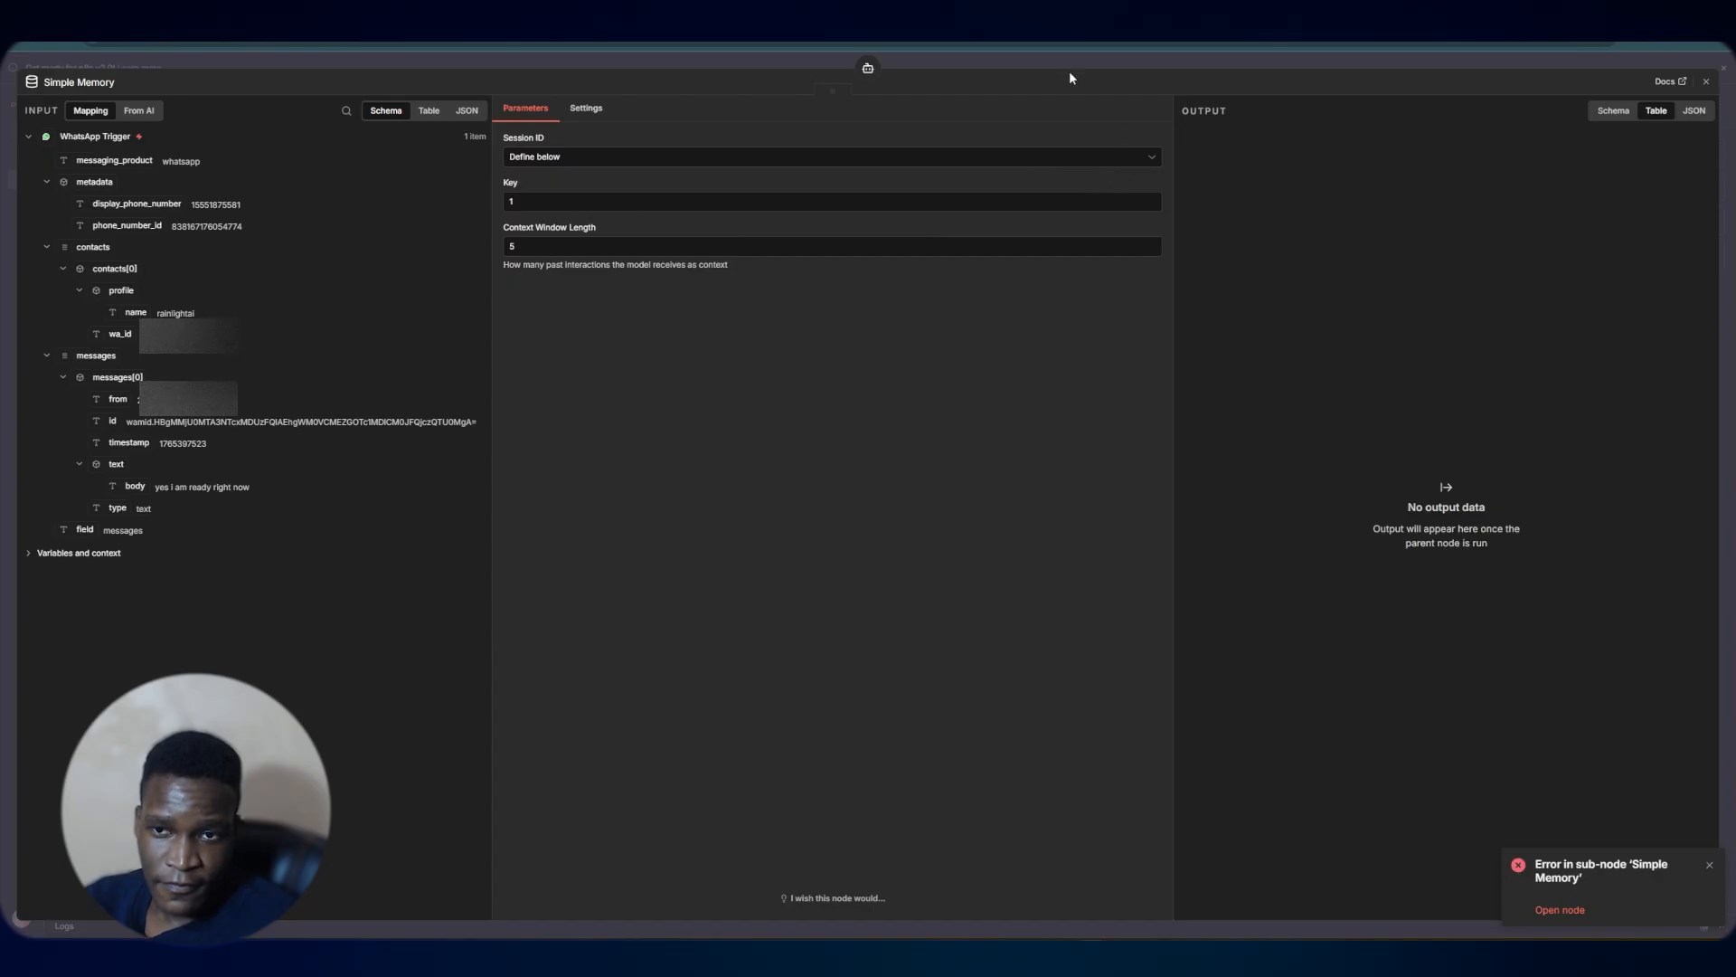
click(1031, 60)
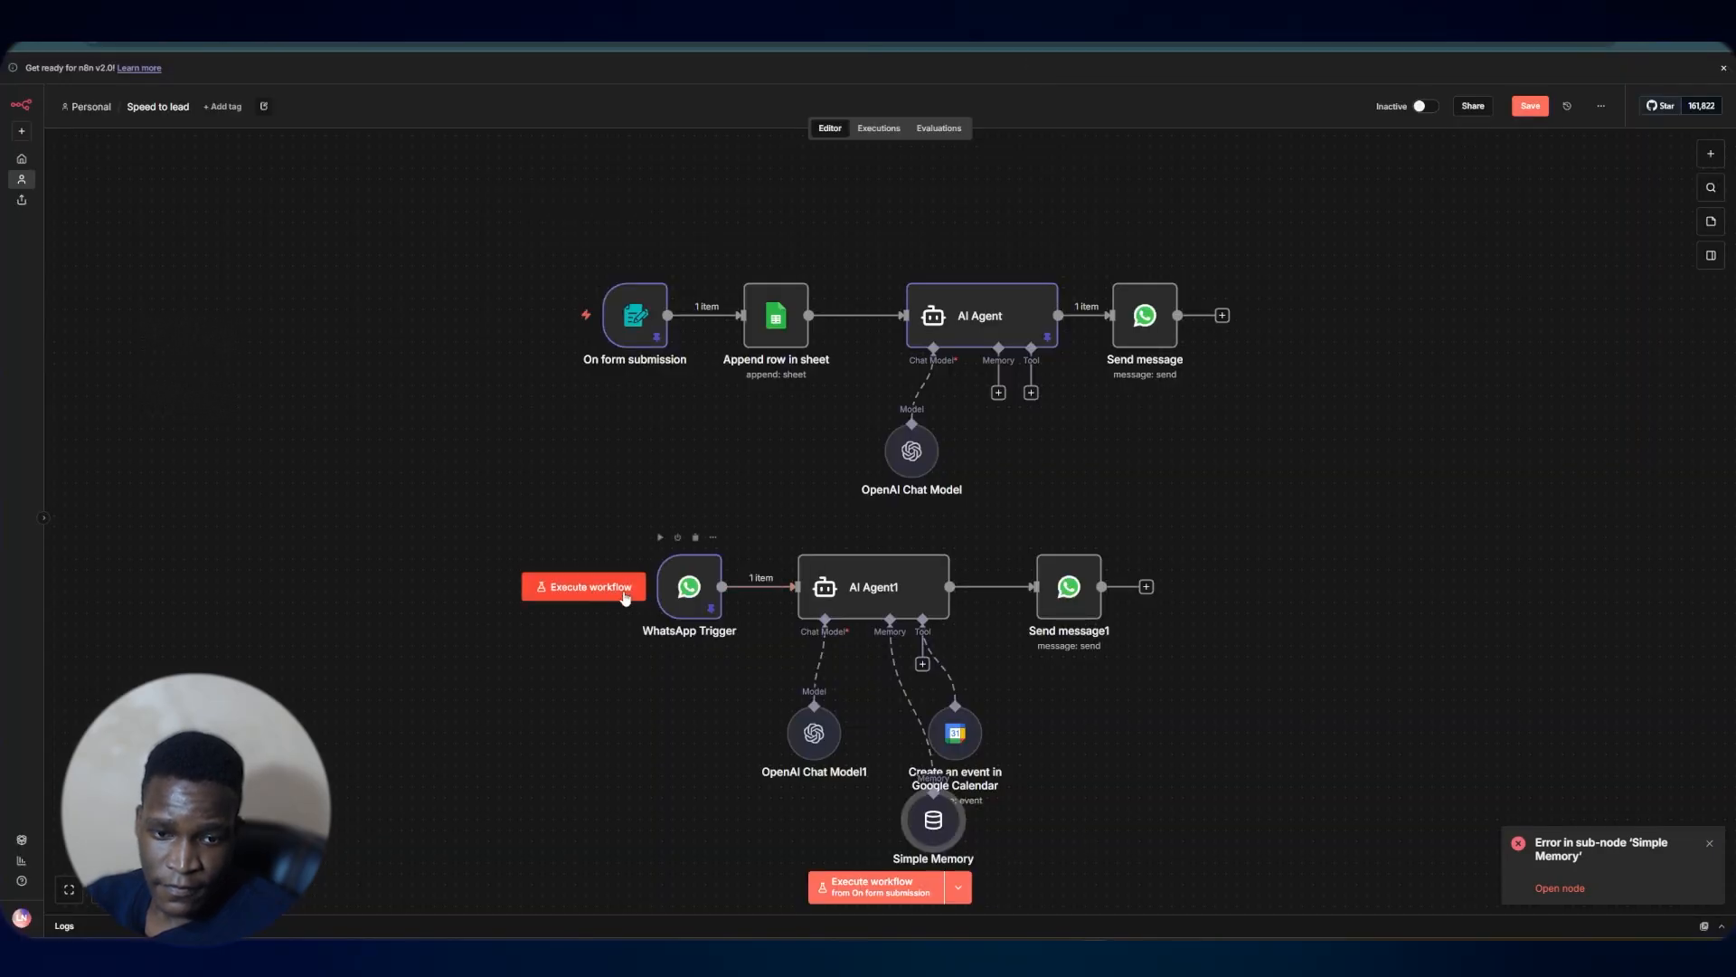
Run the workflow again and send 'I'd like a massage' in the WhatsApp chat
click(623, 592)
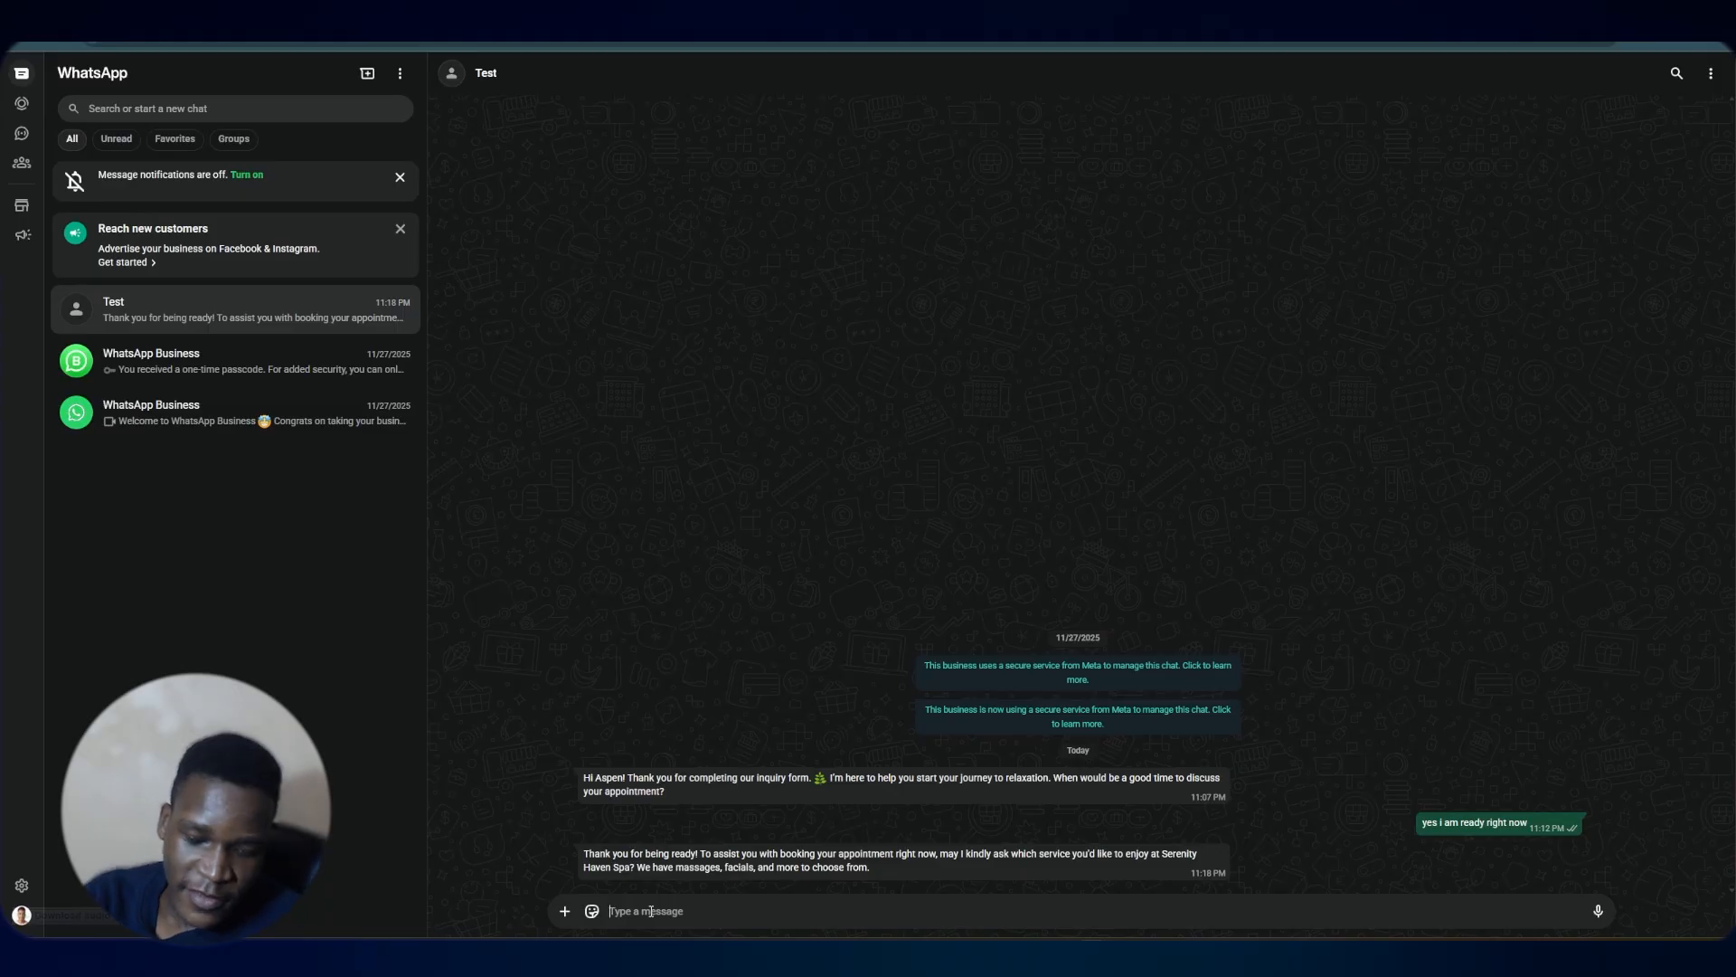
text(I'd like a massage)
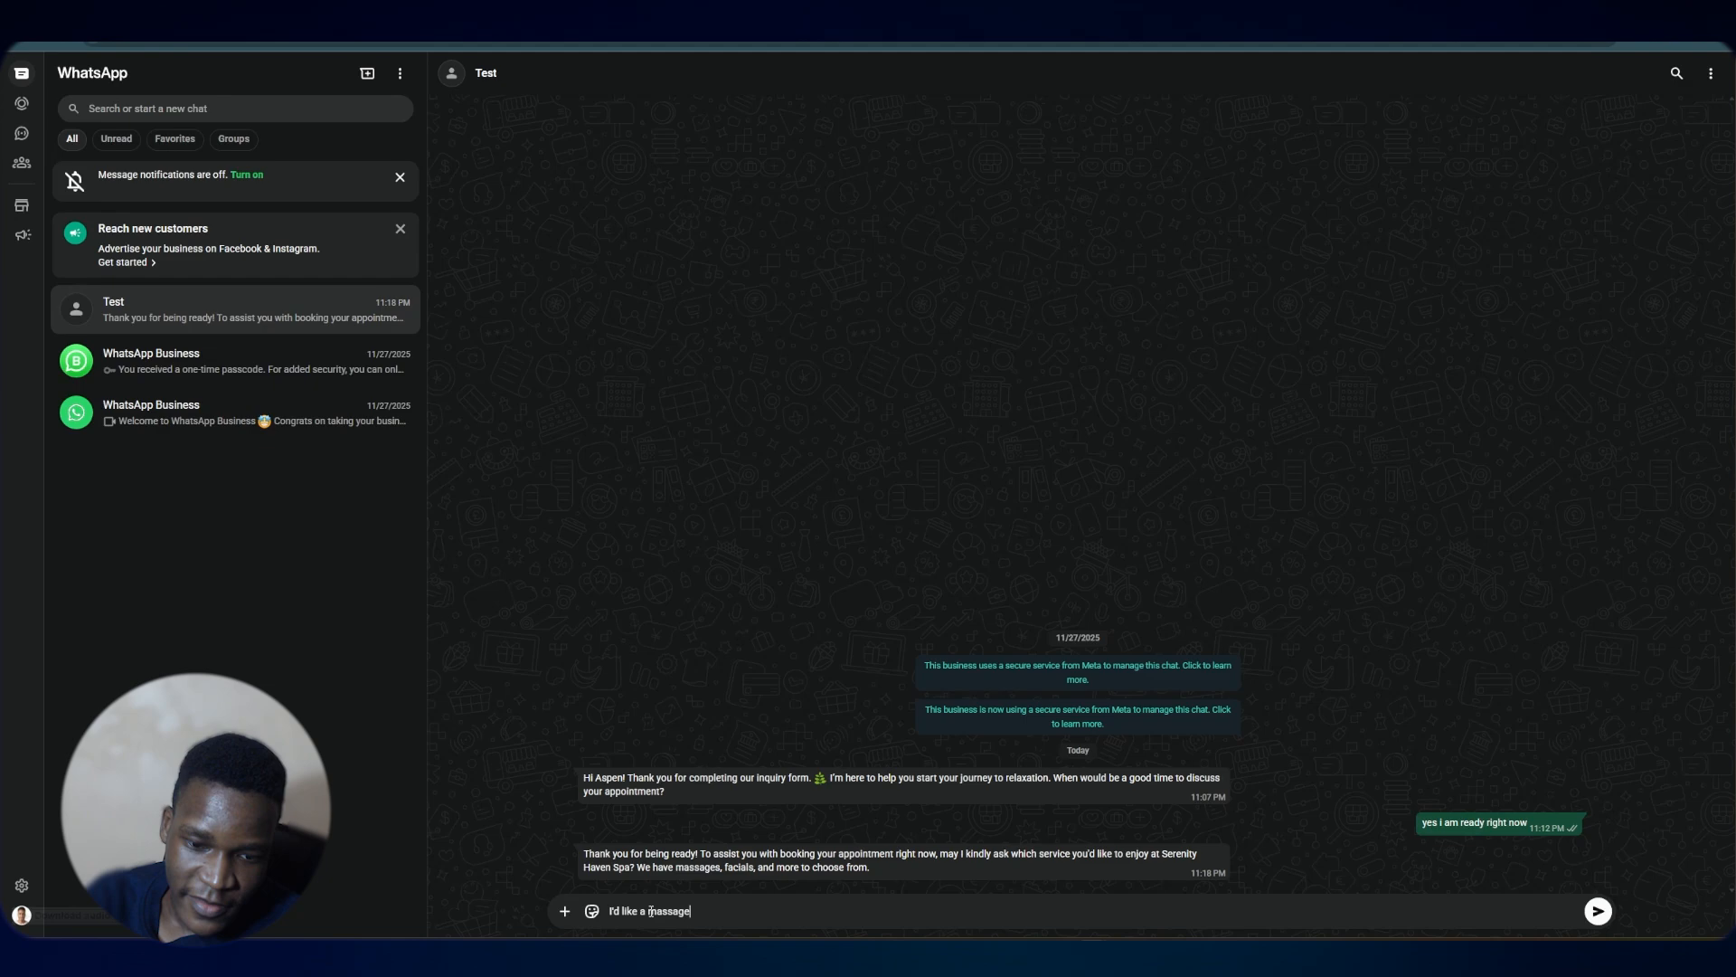
key(Return)
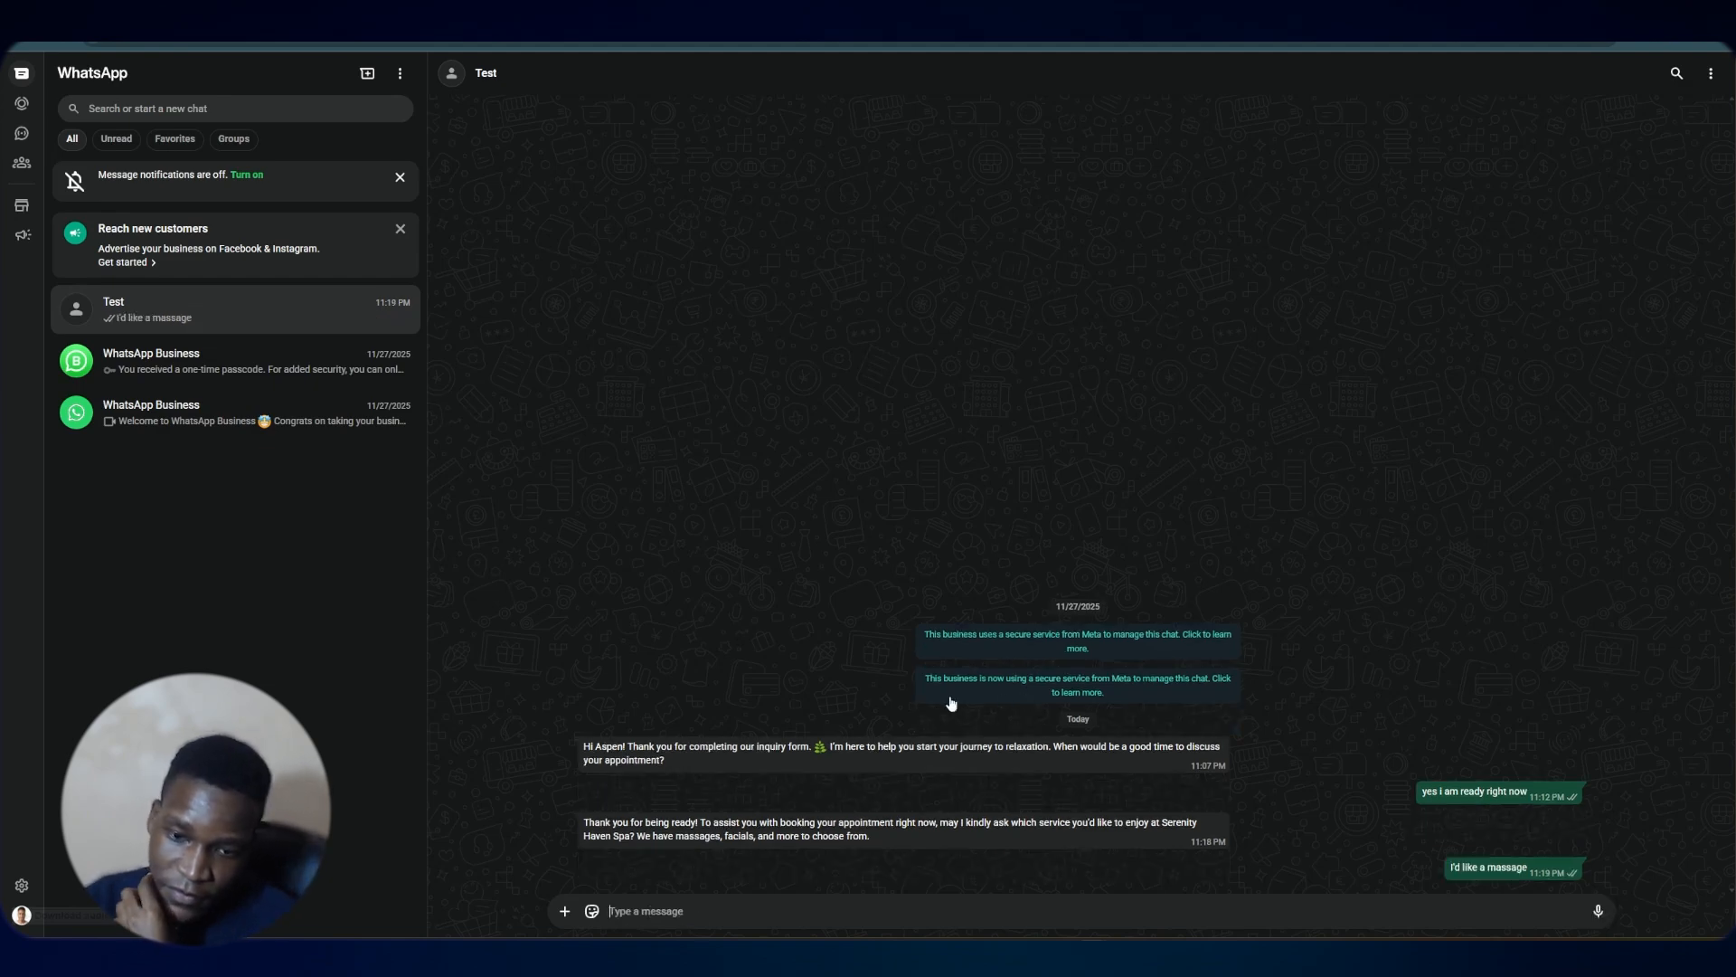
Save the workflow and activate it
click(226, 43)
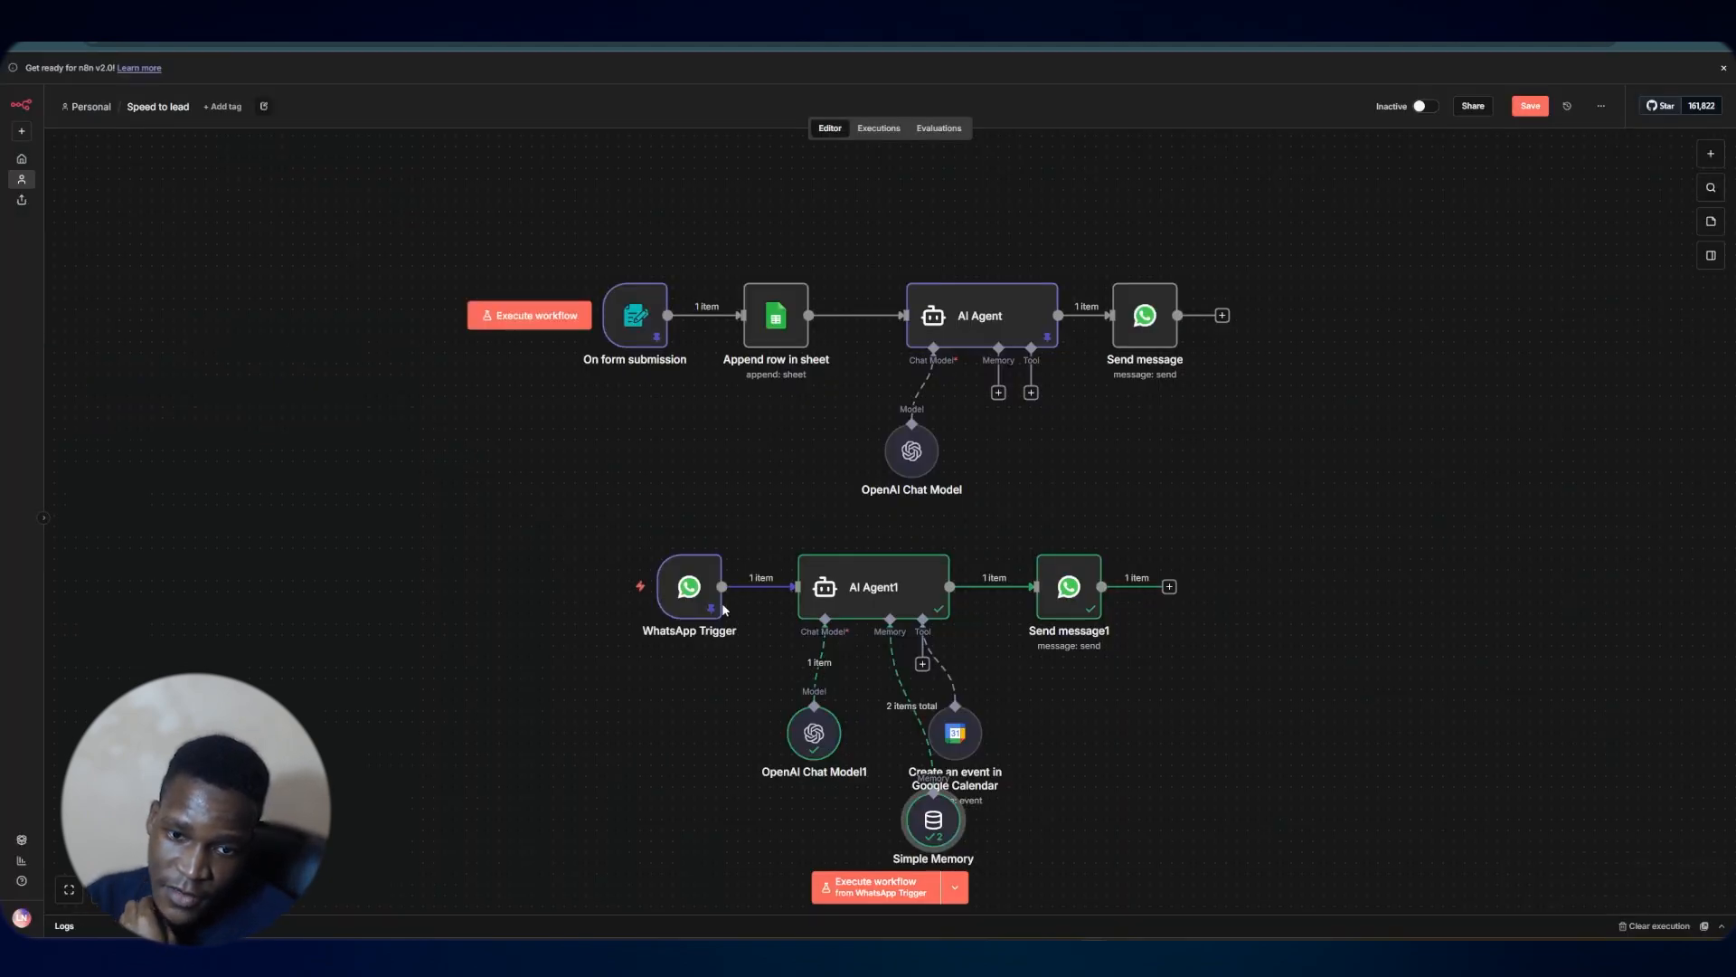
mouse_move(682, 590)
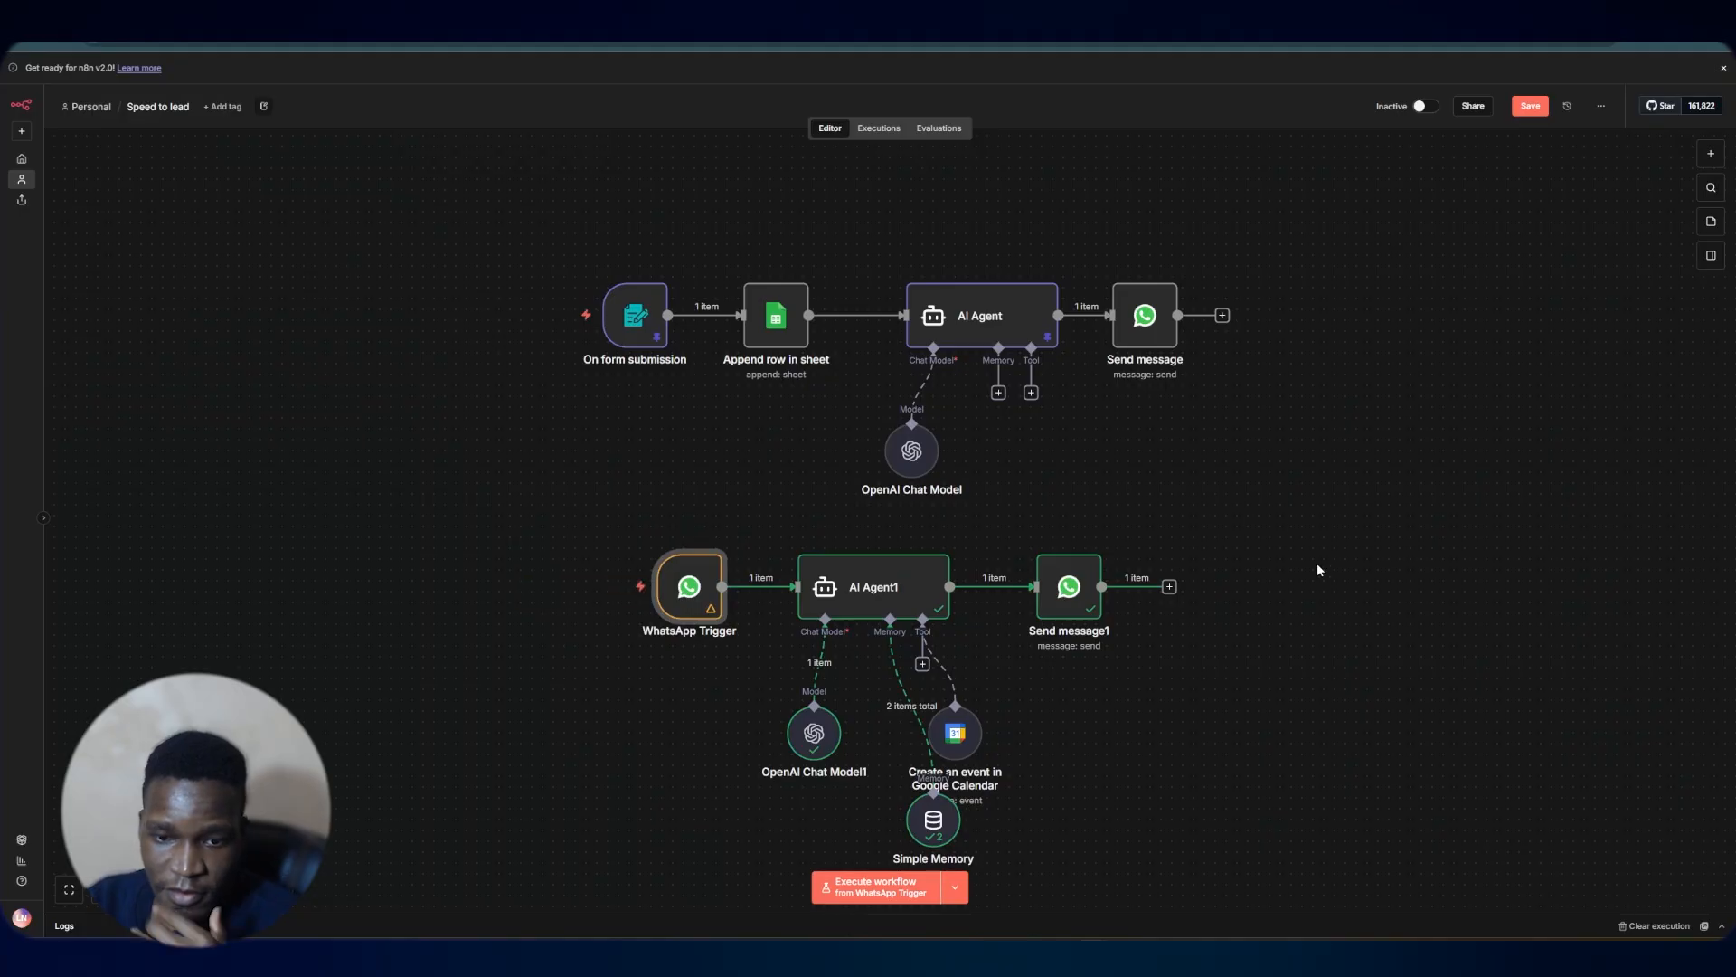
scroll(1317, 584, down, 3)
click(1521, 101)
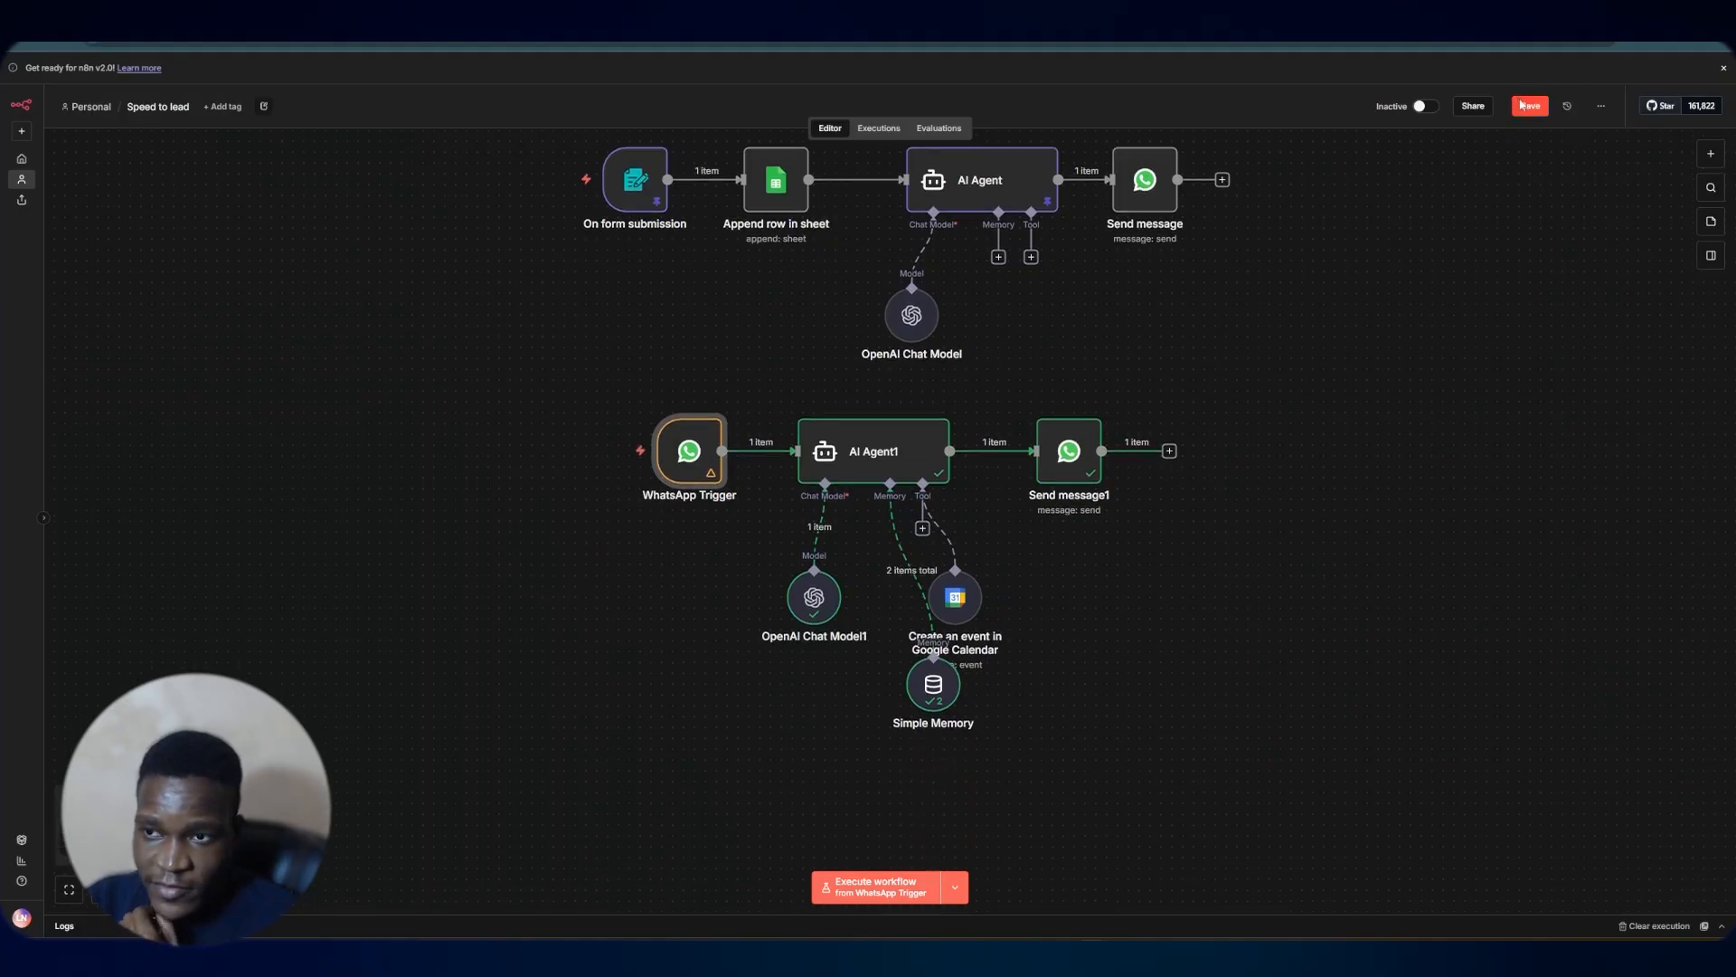
click(1423, 107)
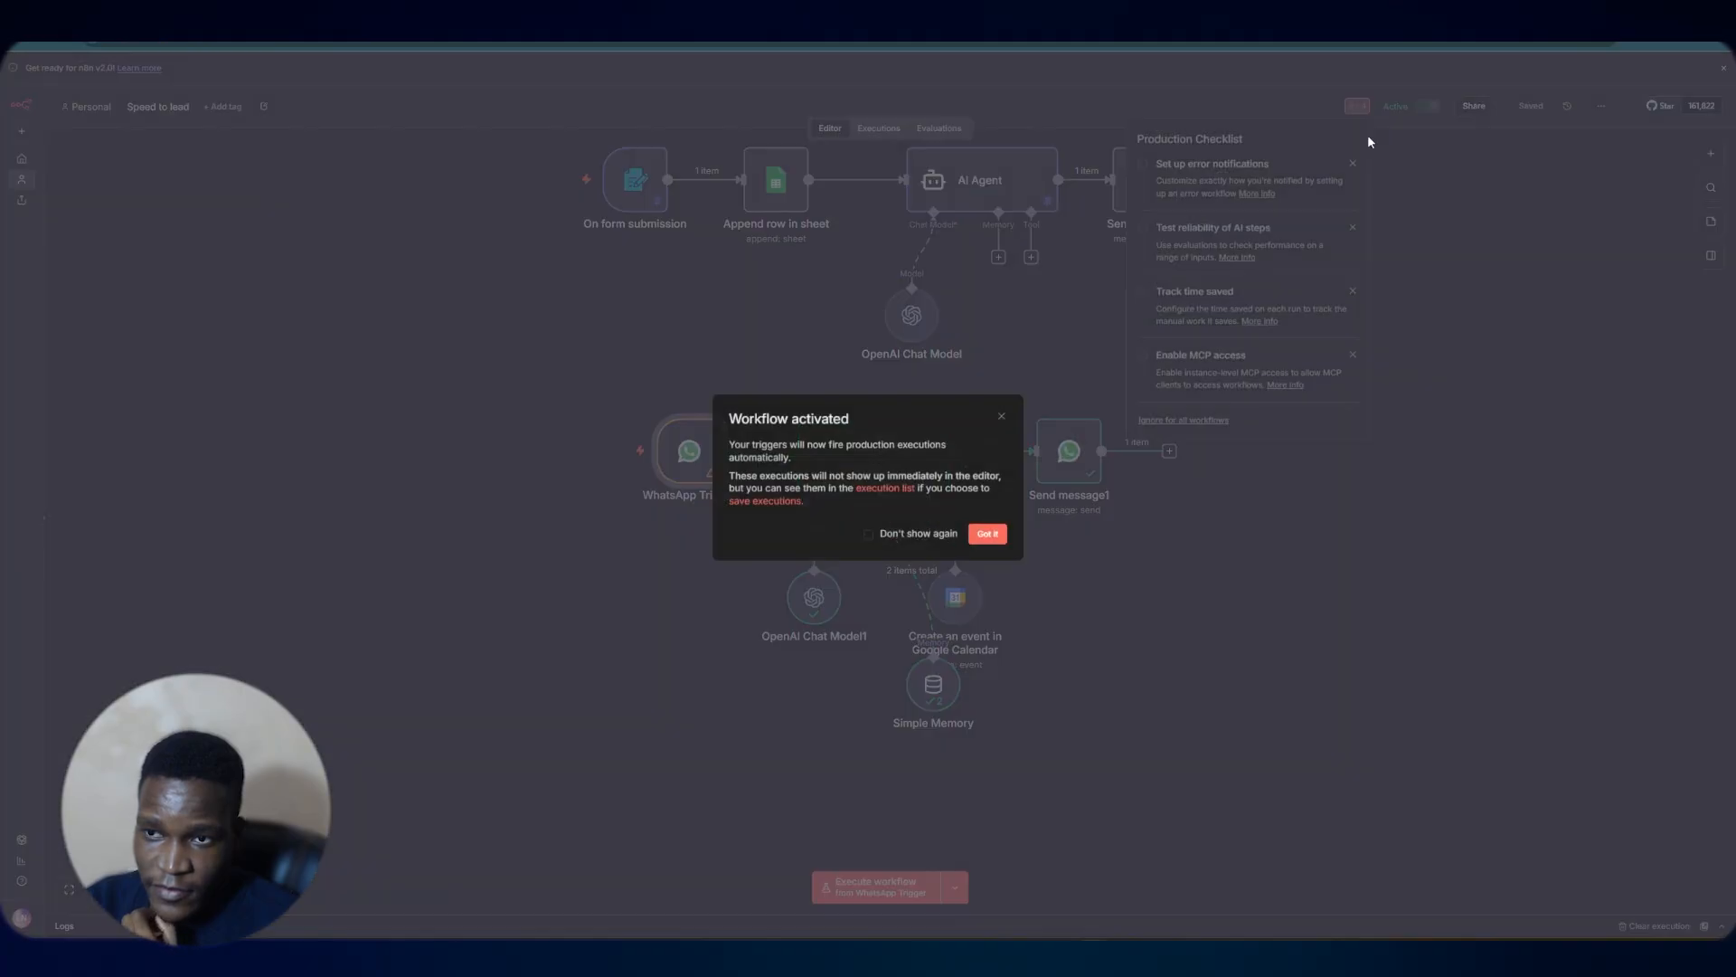
Resend 'I'd like a massage' in the WhatsApp test chat
click(987, 535)
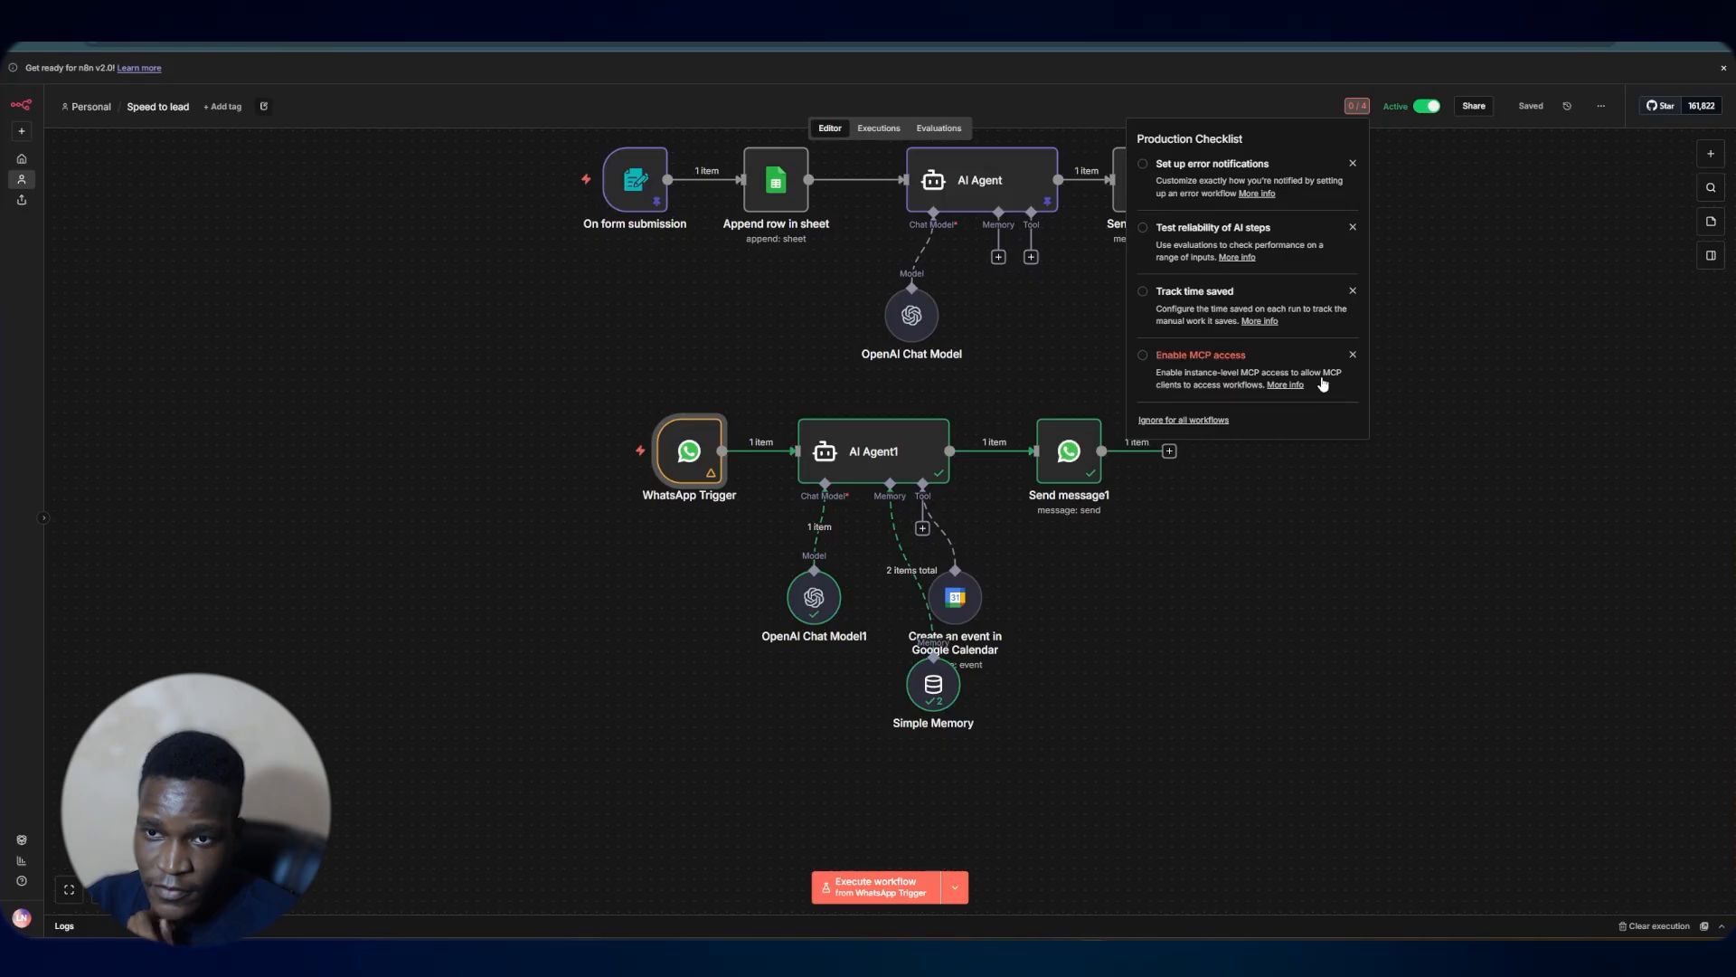
scroll(1377, 537, up, 2)
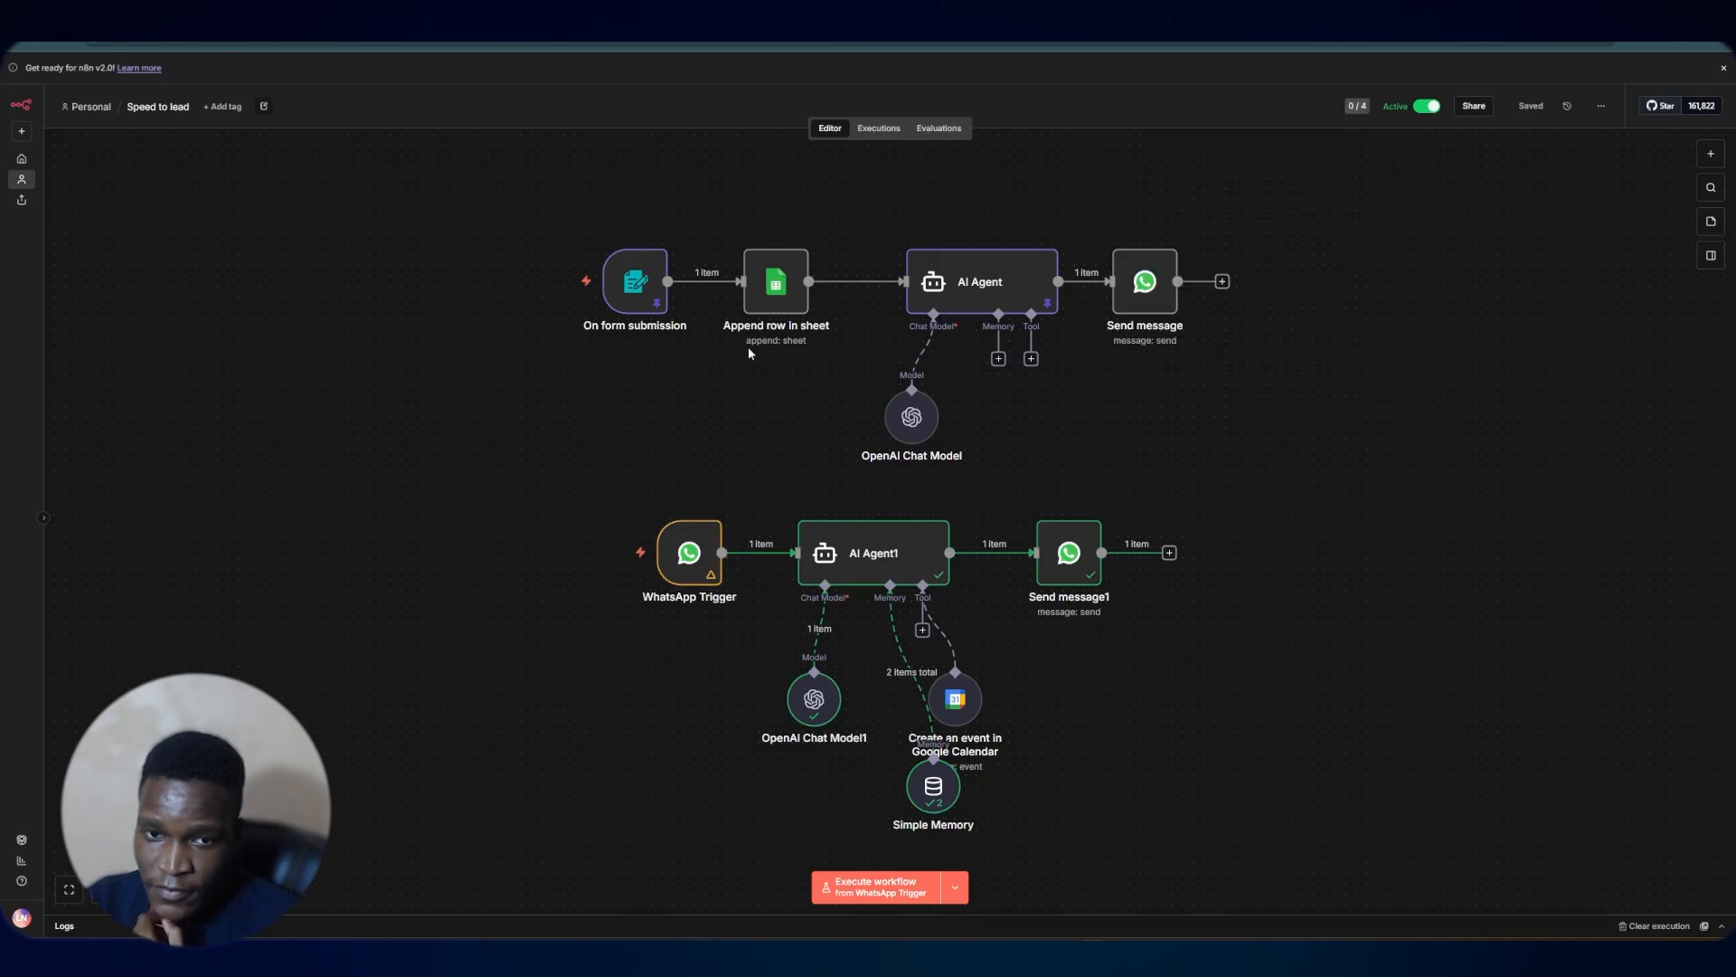
click(596, 44)
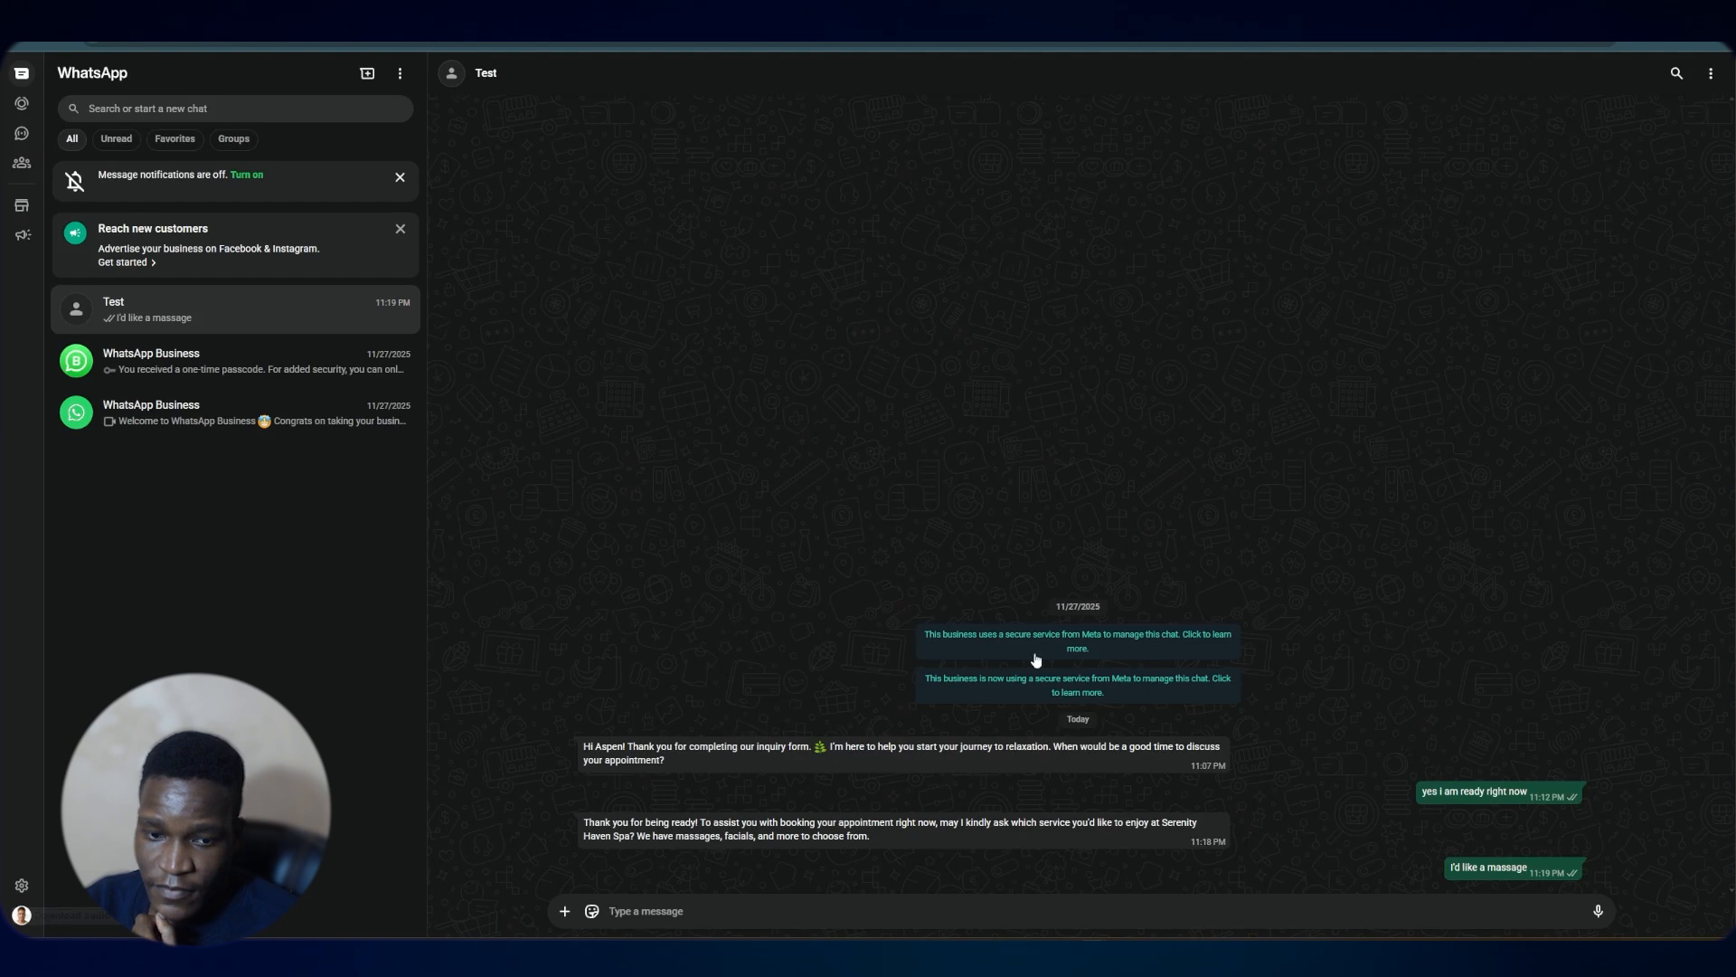
drag(1530, 868, 1454, 868)
key(ctrl+c)
click(1526, 871)
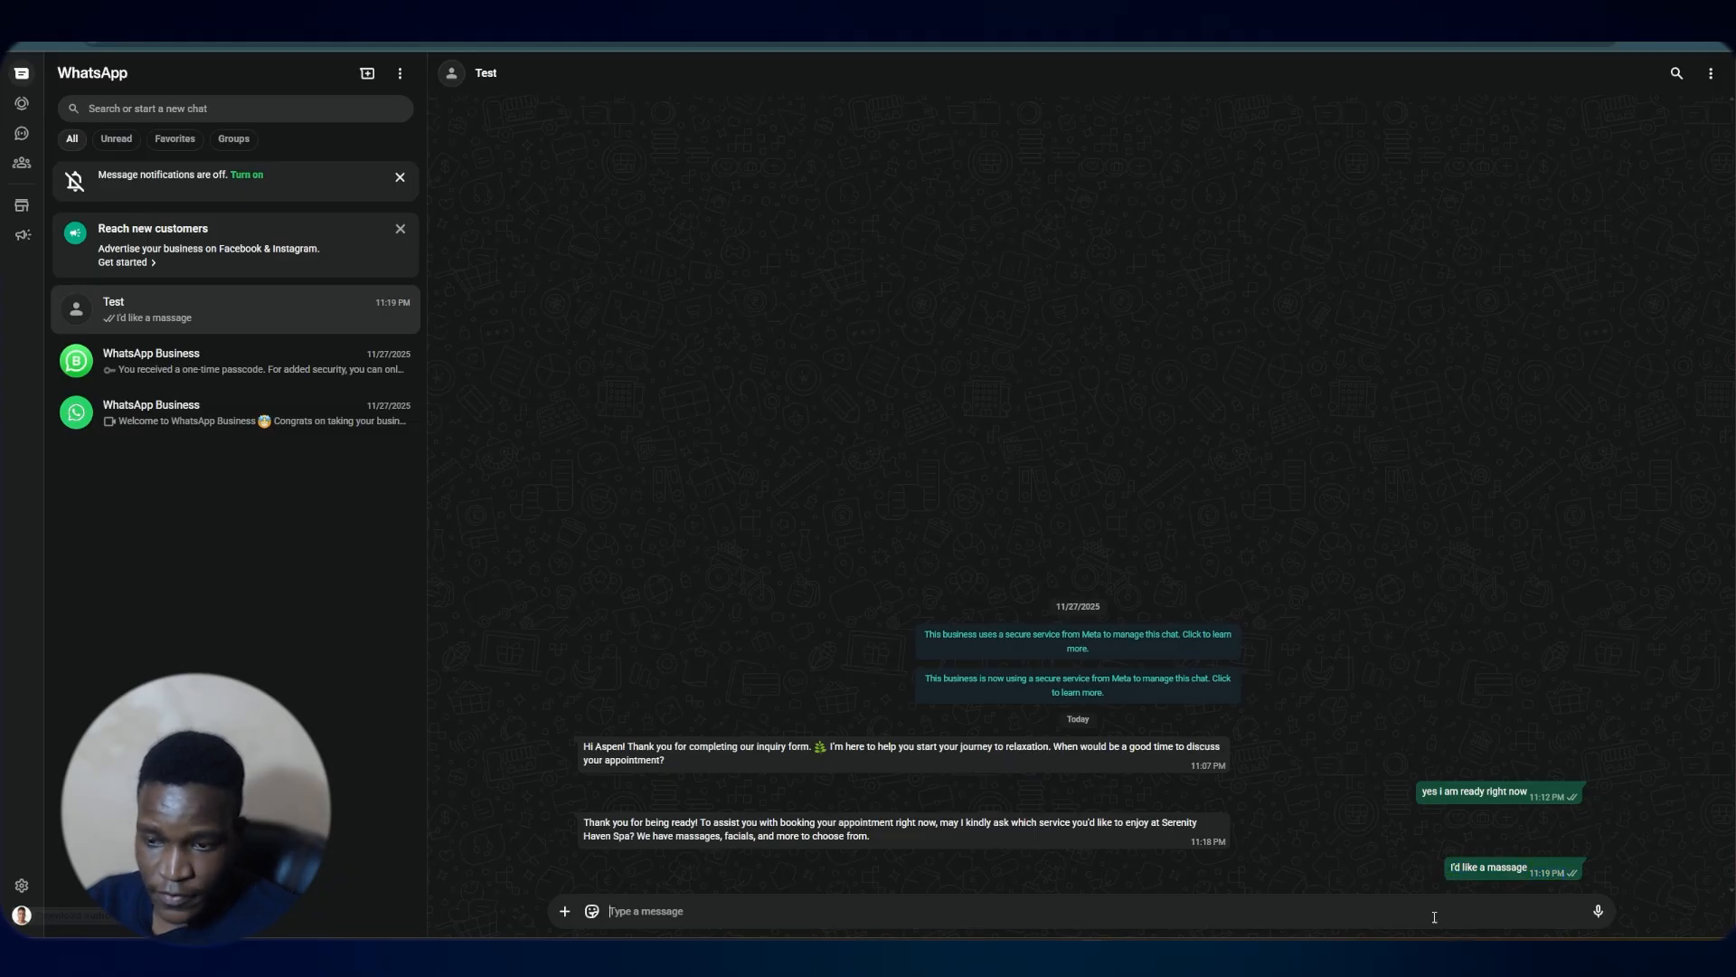
key(ctrl+v)
click(1595, 909)
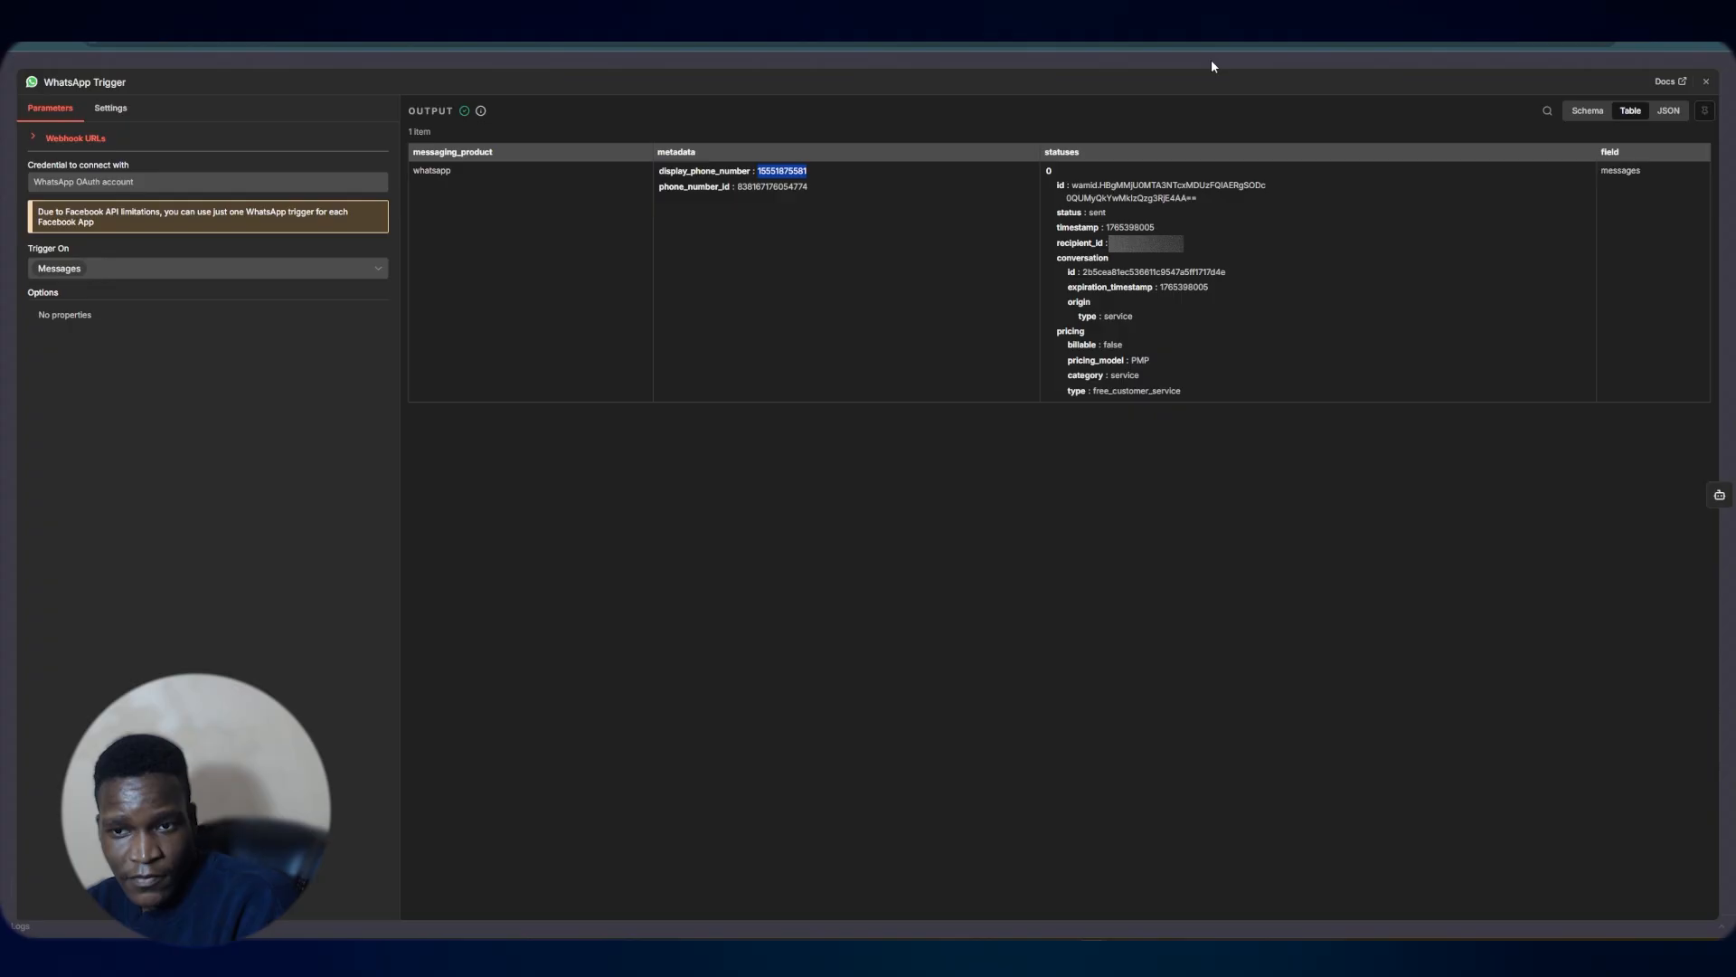
Inspect the recent workflow executions and the WhatsApp Trigger's output data
click(1212, 57)
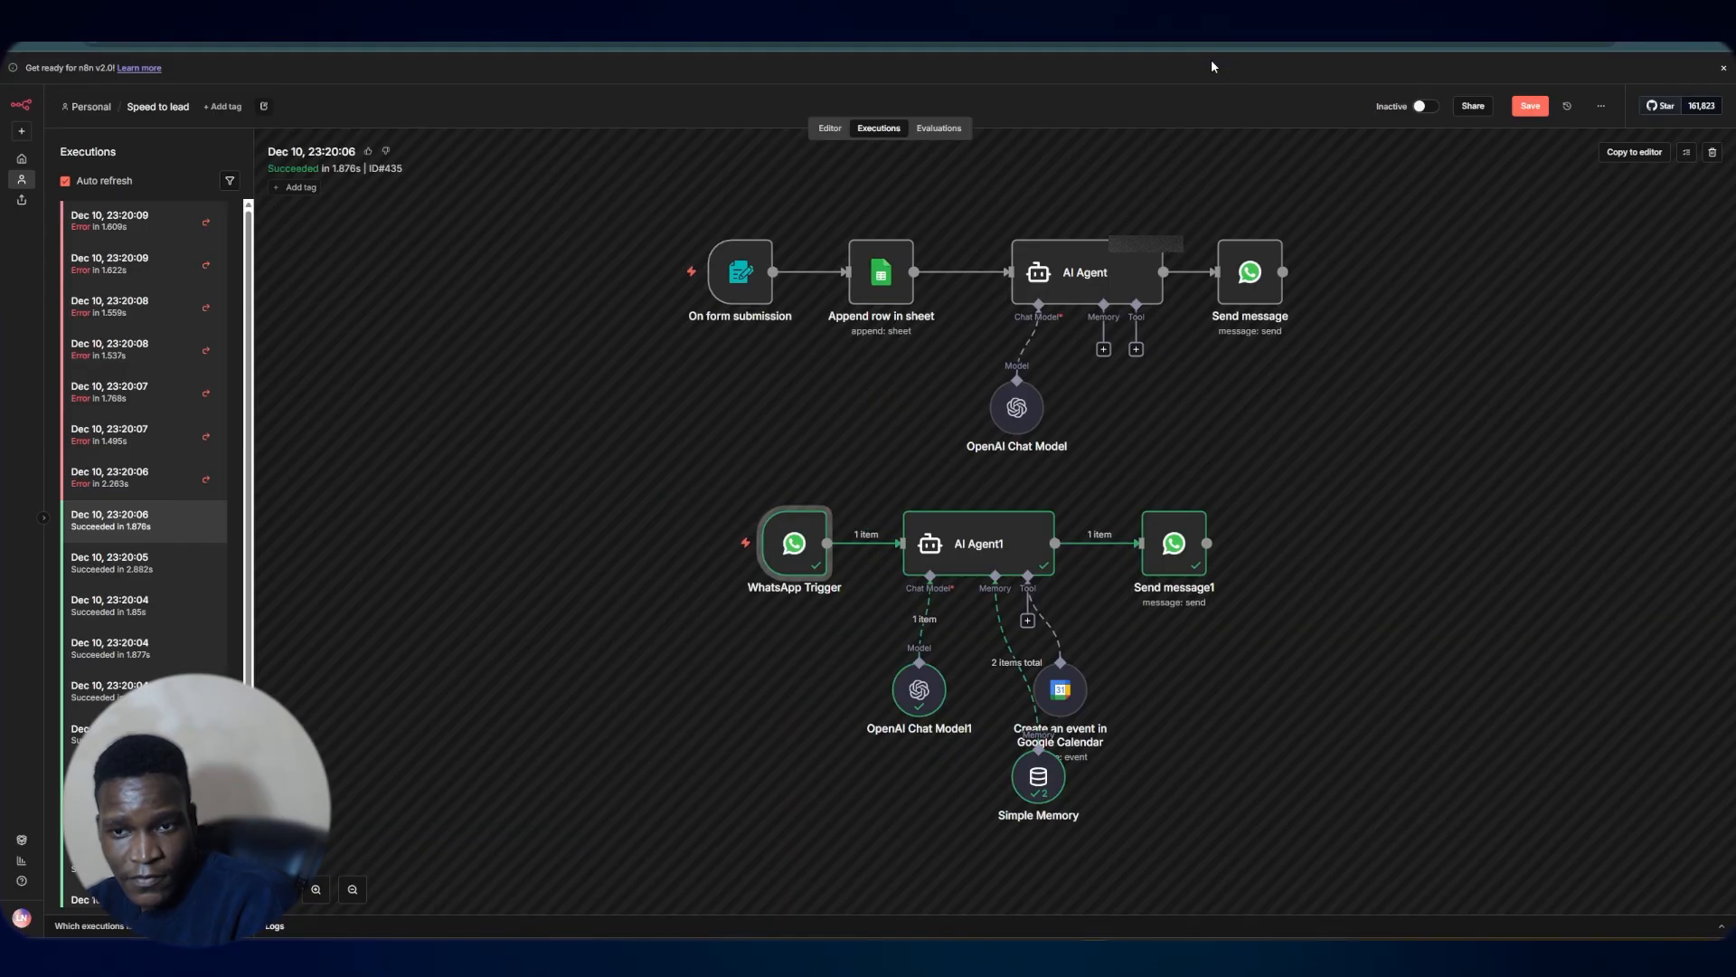
click(181, 435)
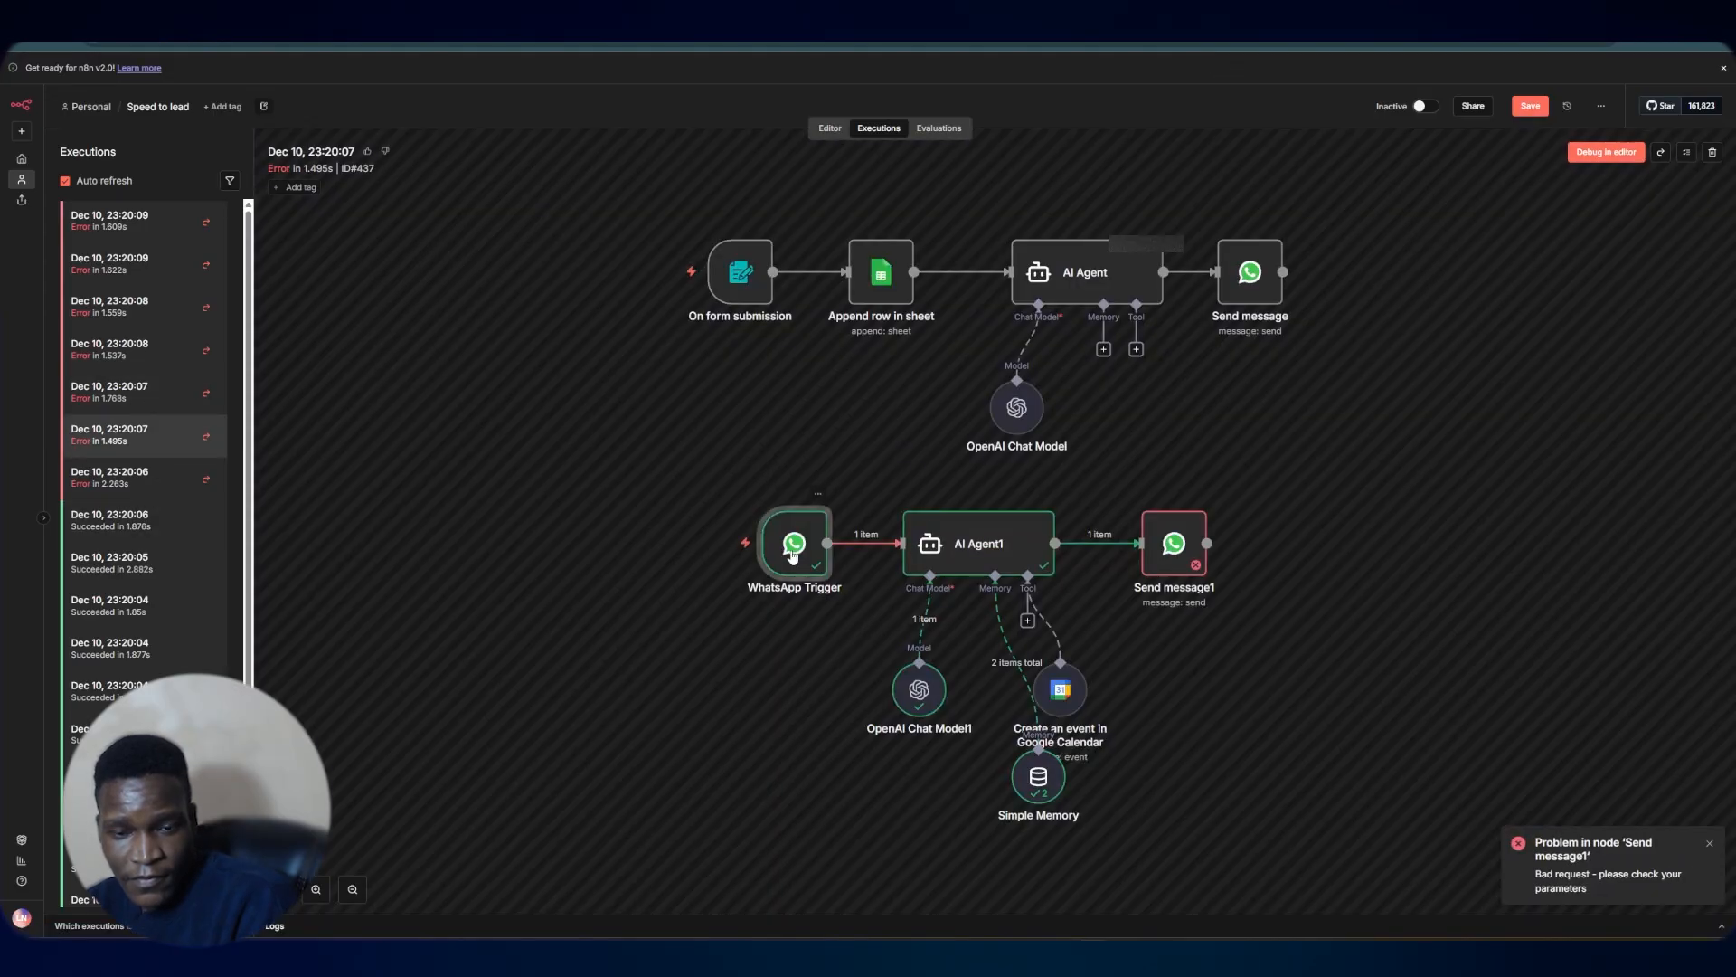
double_click(797, 553)
click(1177, 67)
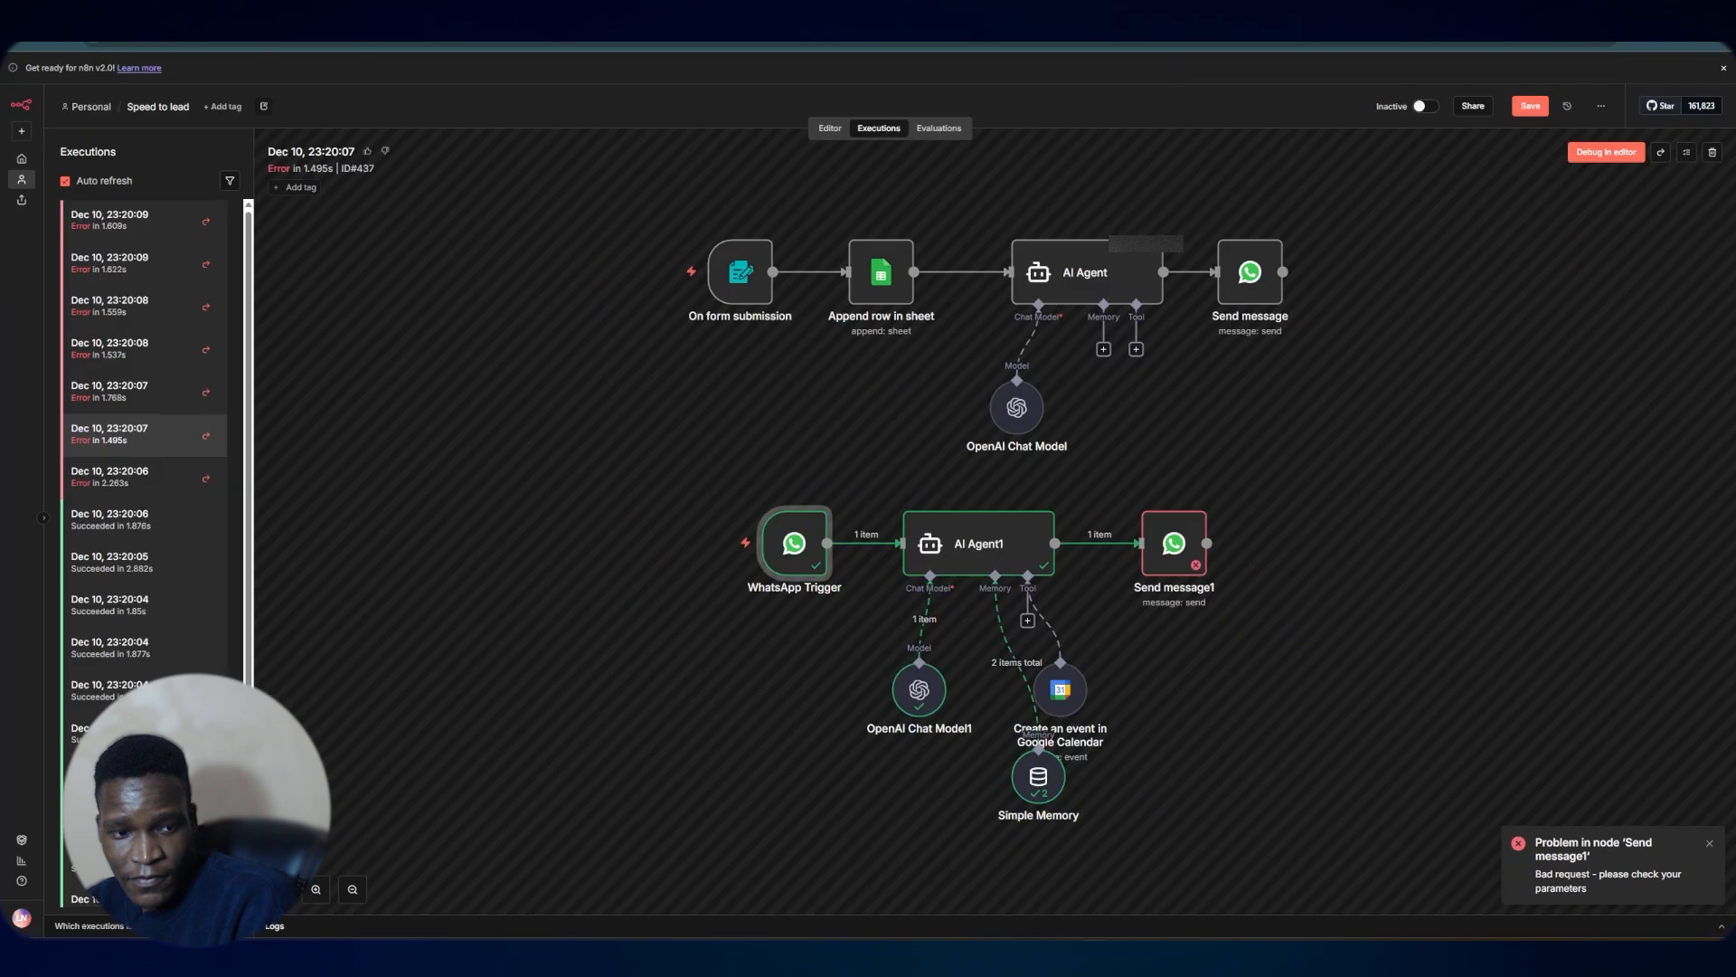
scroll(181, 485, down, 4)
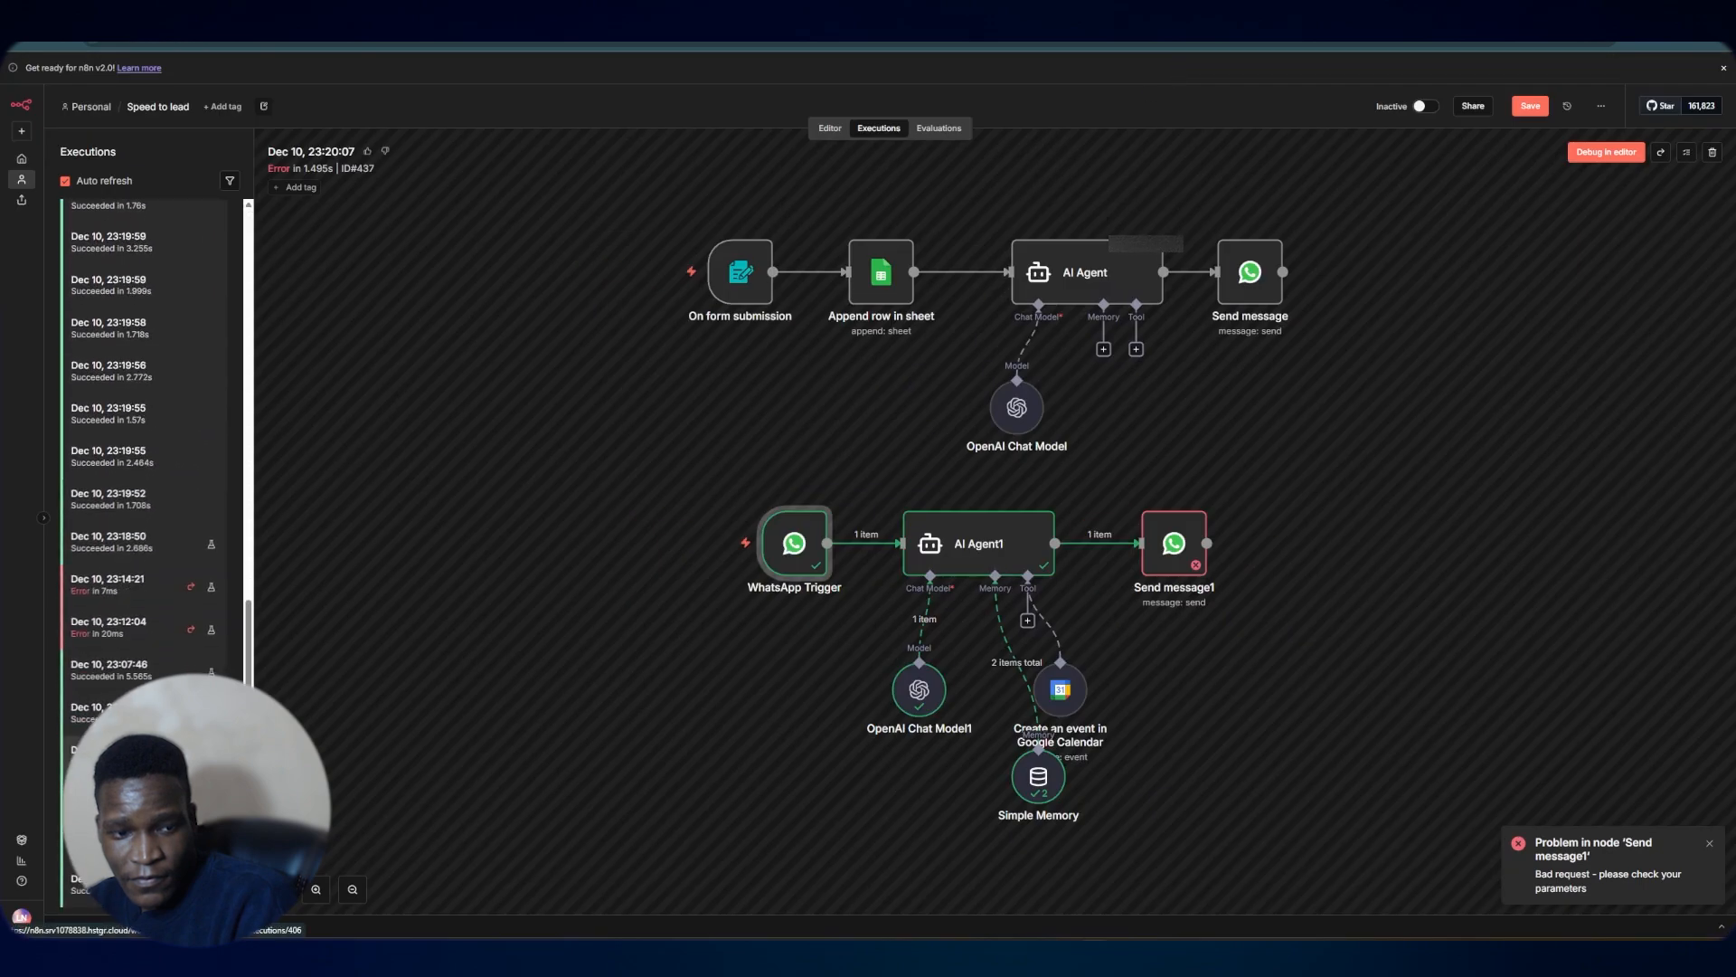
click(180, 493)
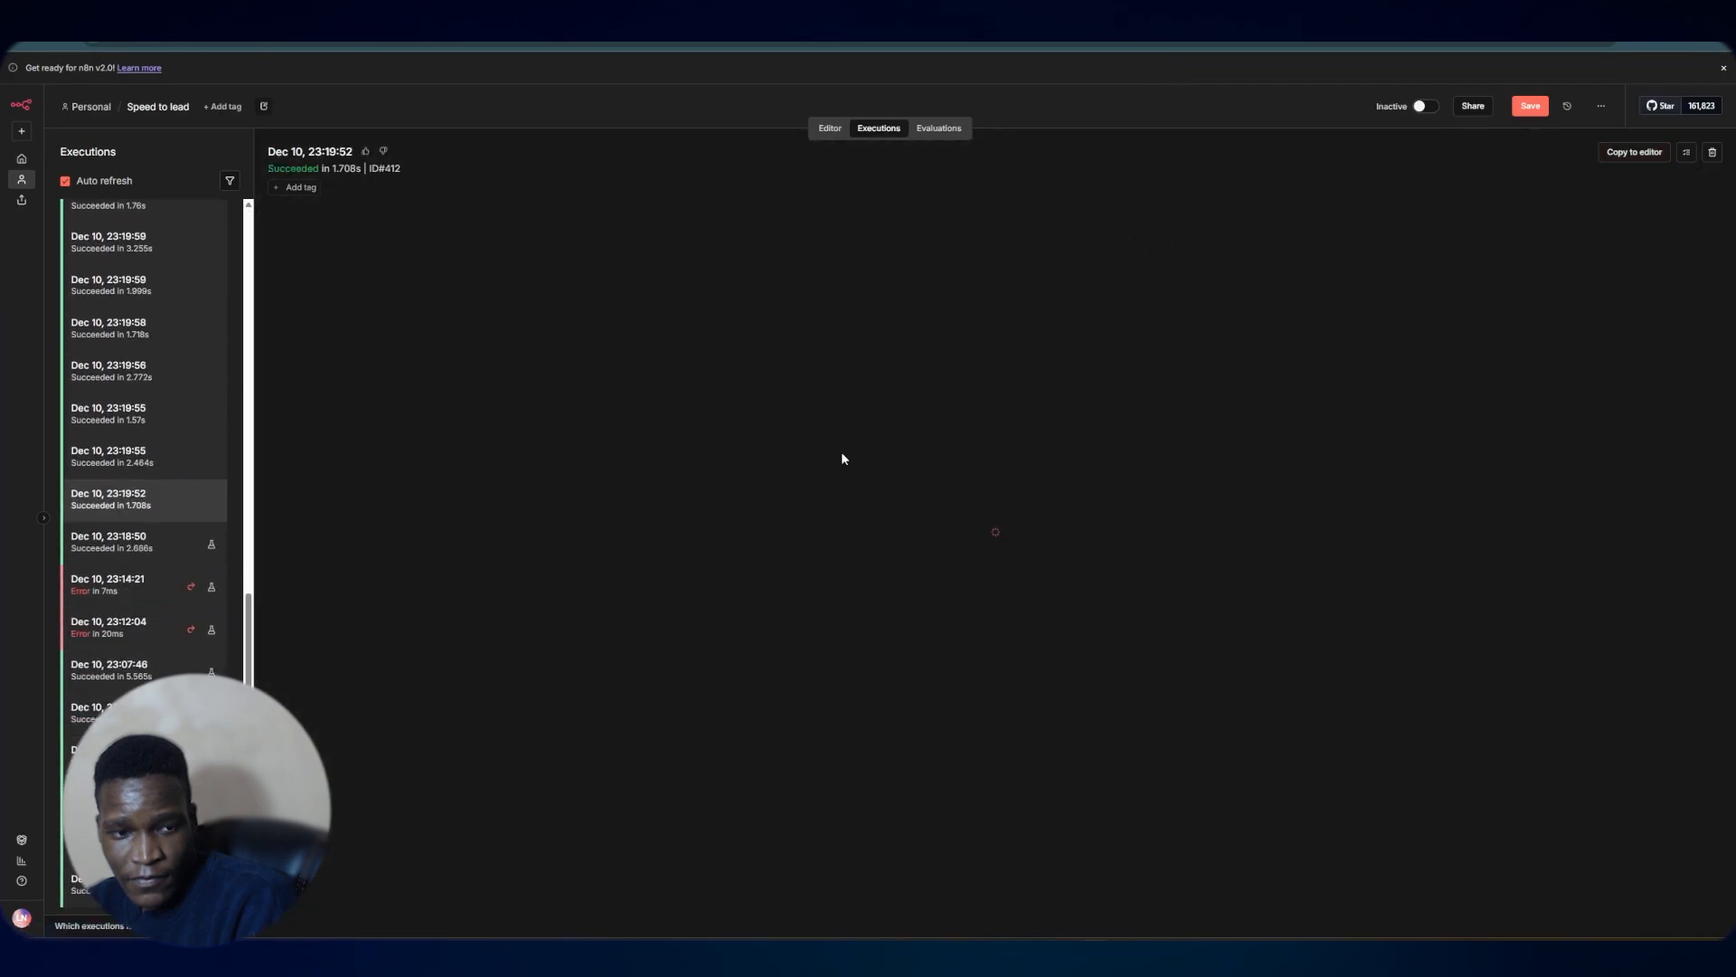
click(140, 543)
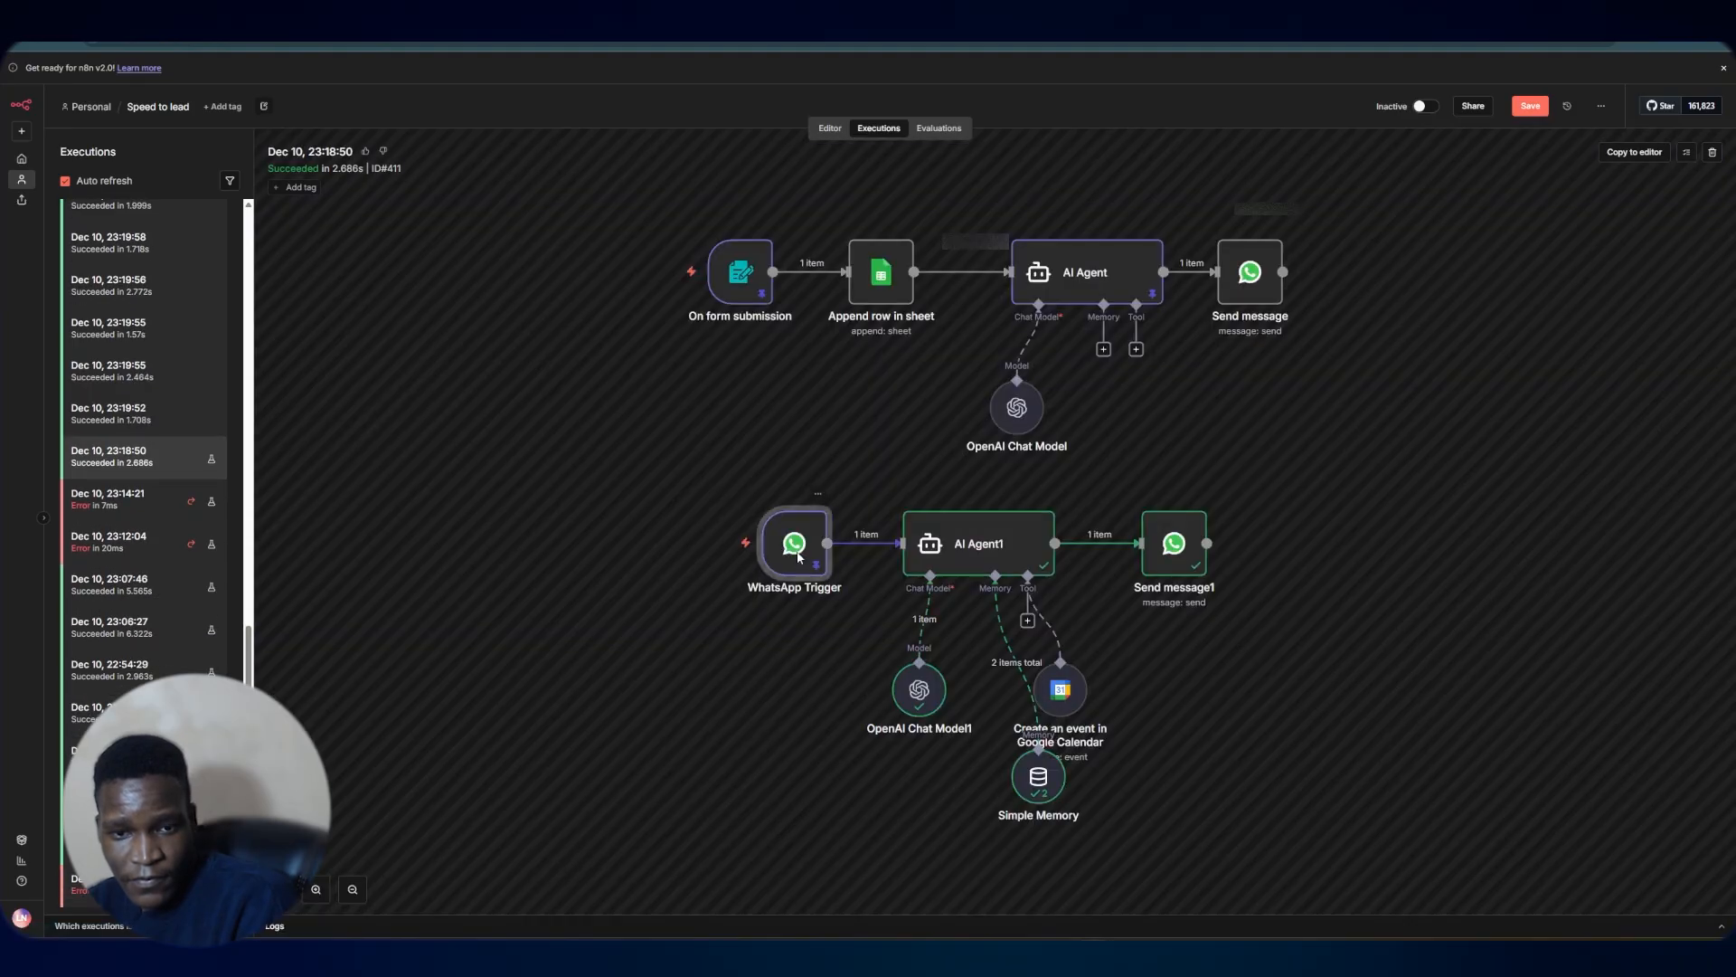
double_click(795, 548)
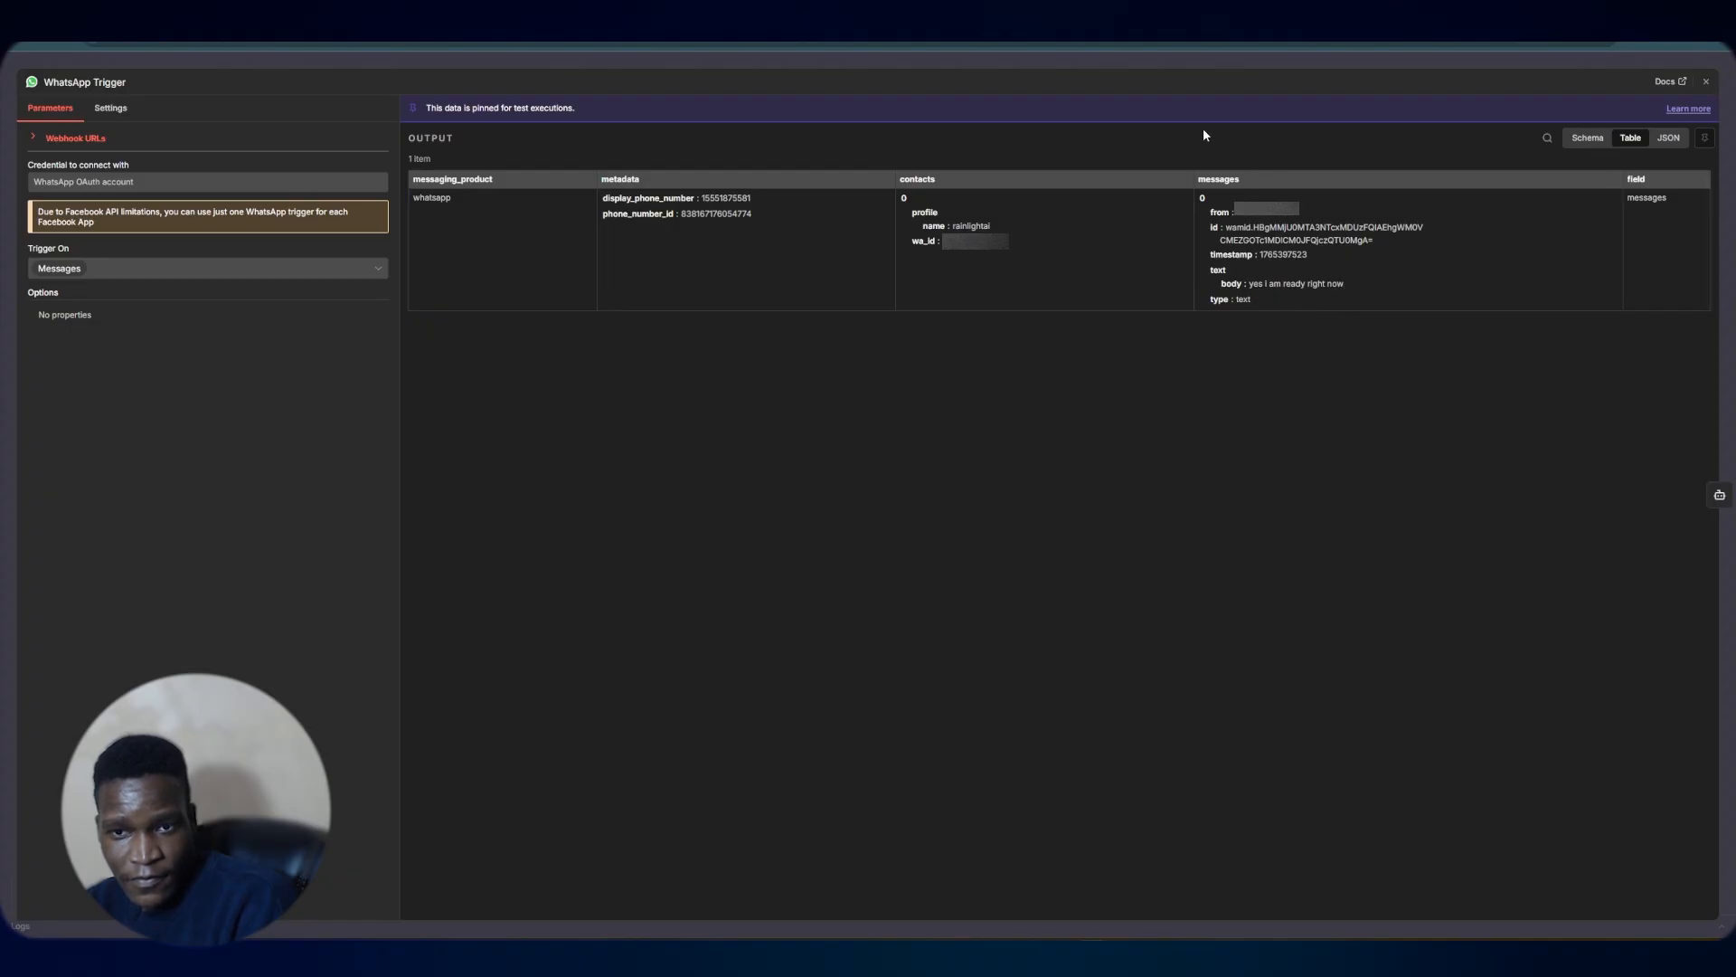
click(1587, 137)
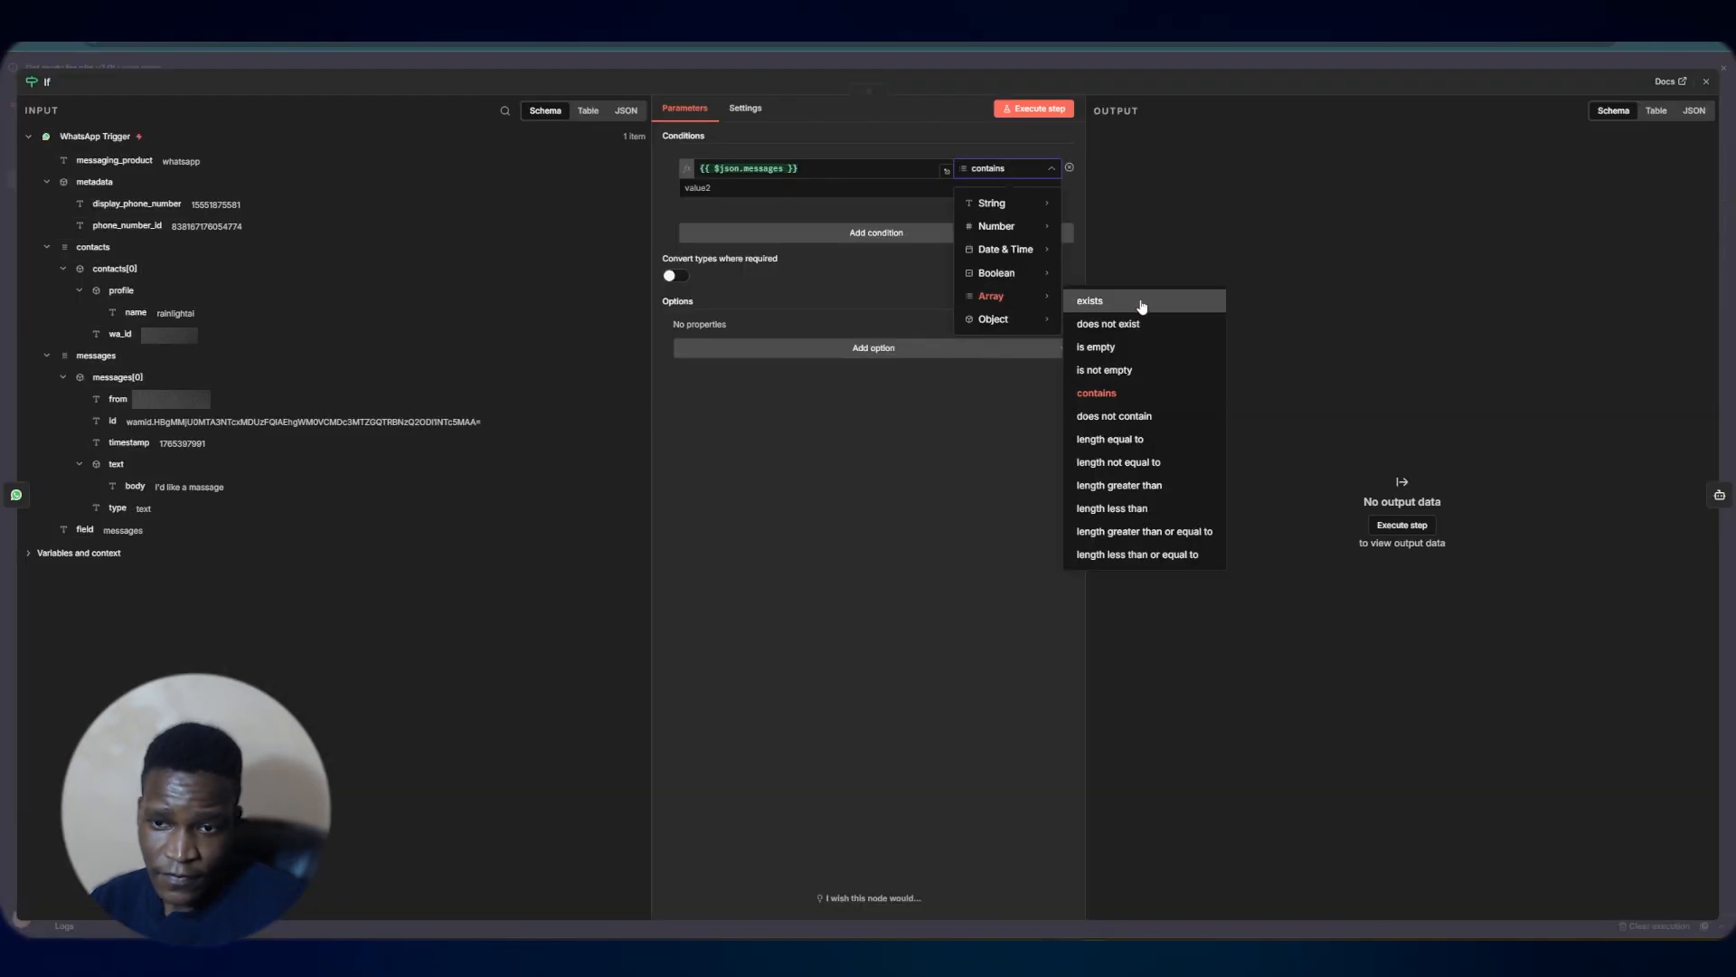
Set the If node's condition to messages is not empty and place it between WhatsApp Trigger and AI Agent1
click(1166, 372)
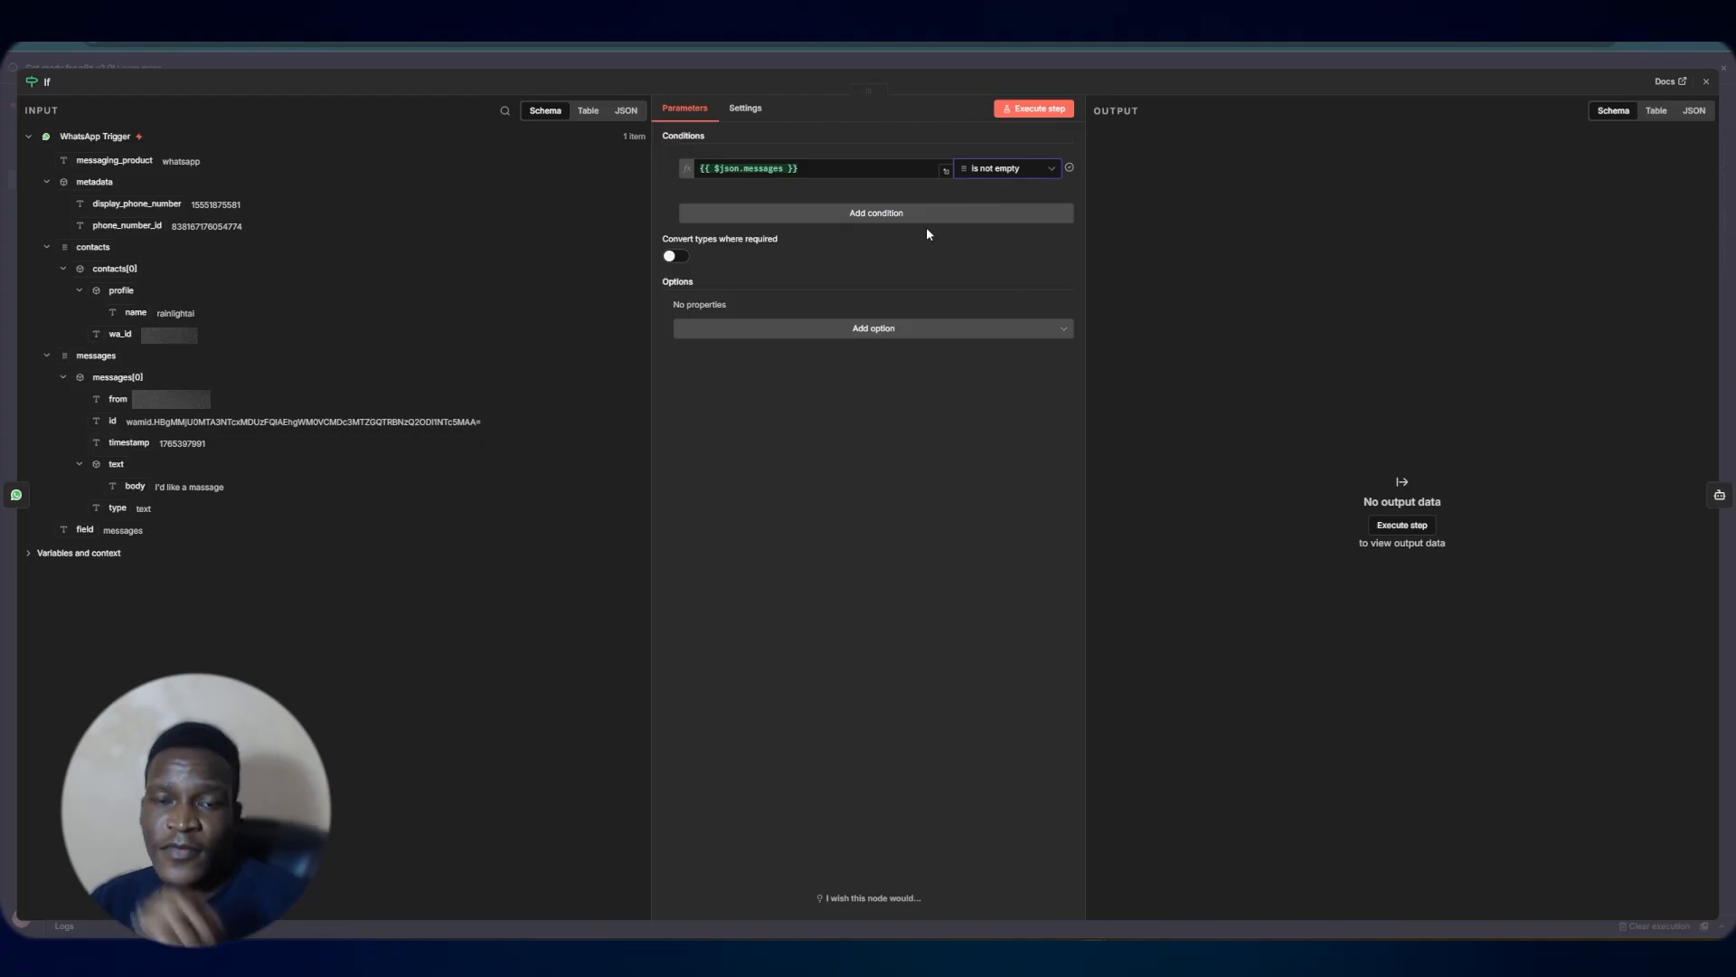
click(1006, 66)
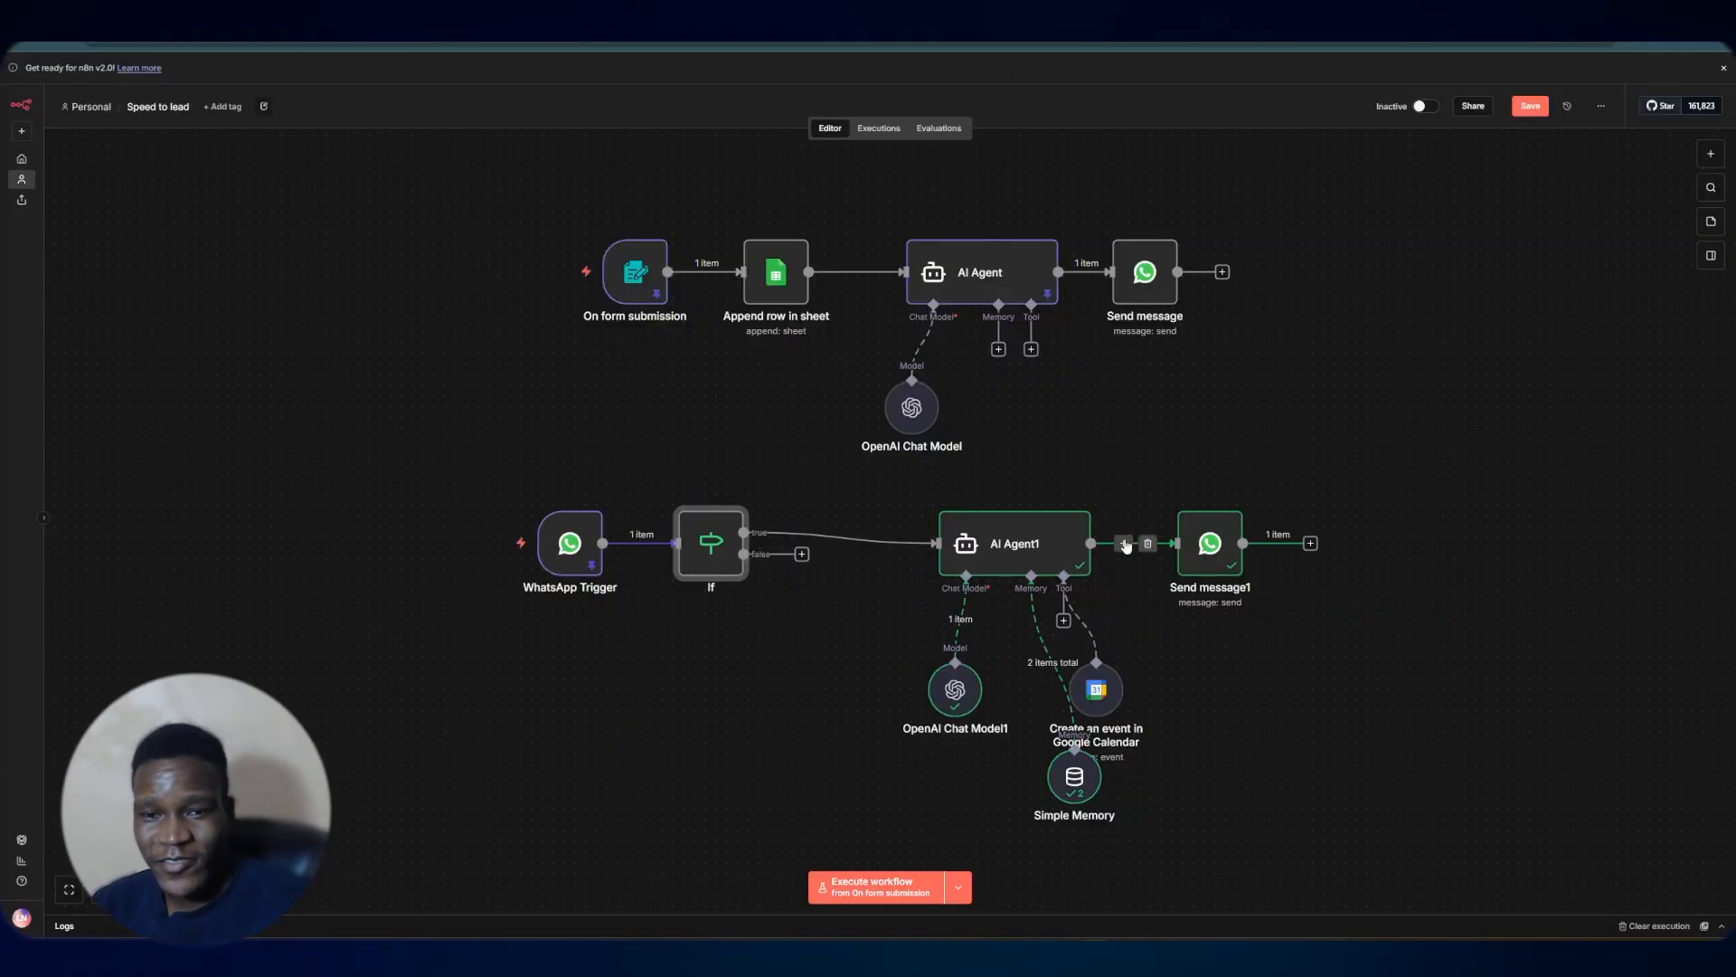
drag(714, 541, 747, 563)
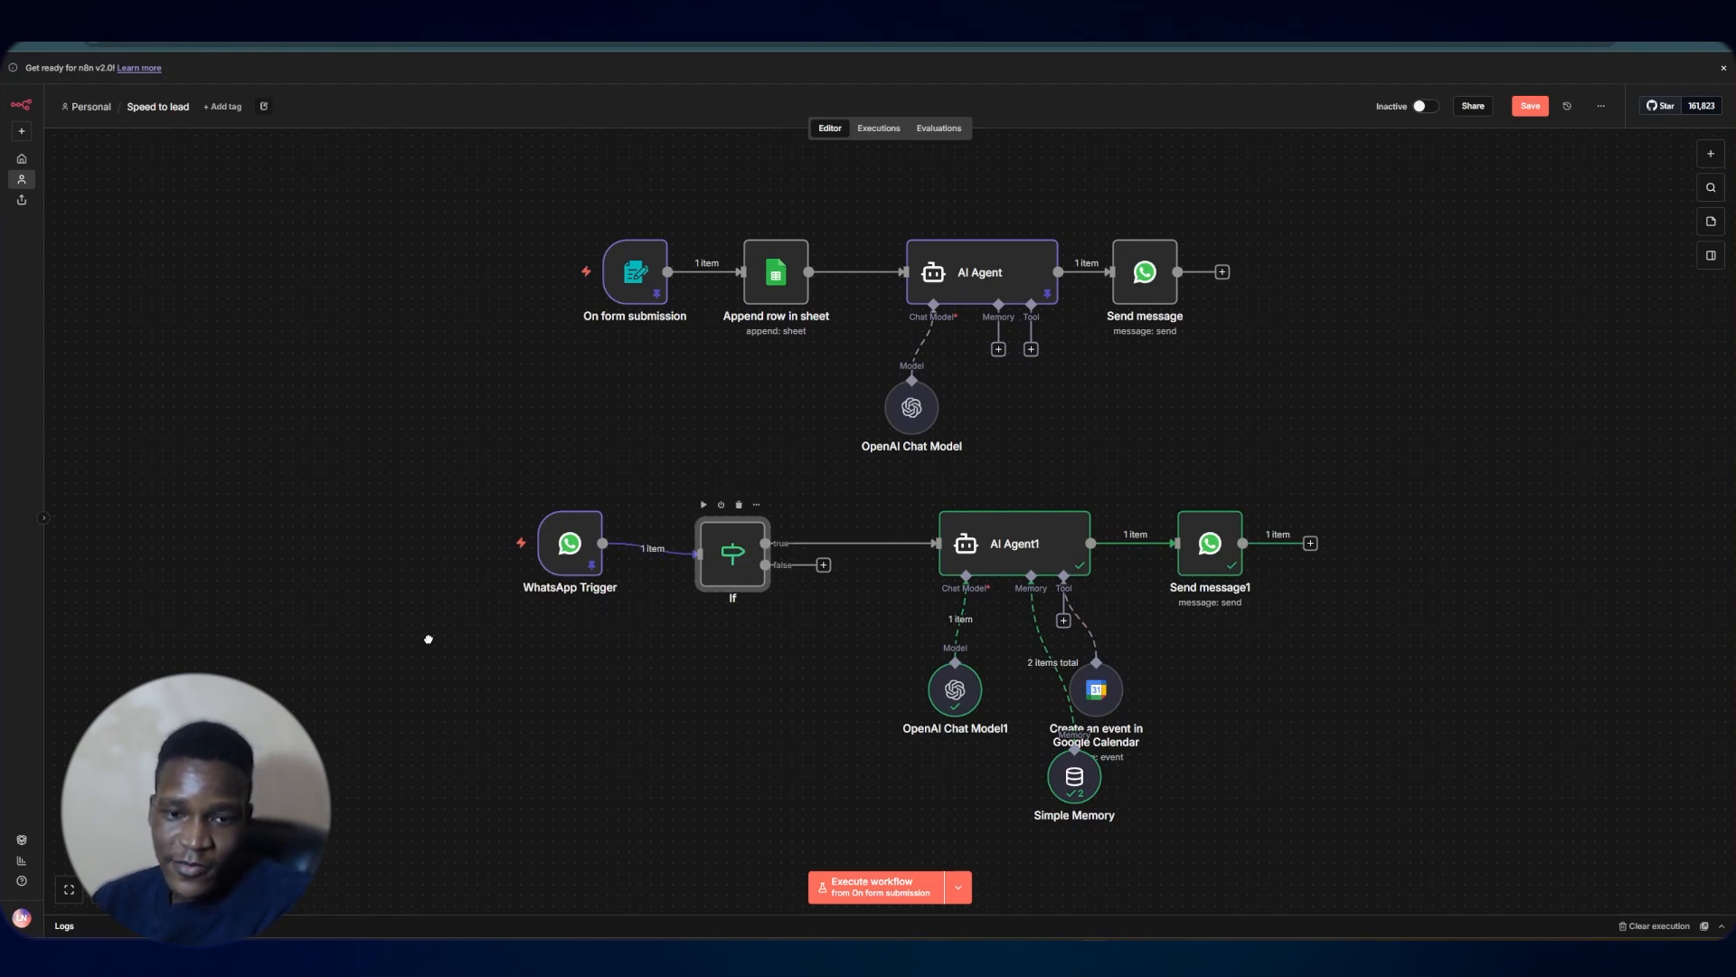
click(492, 552)
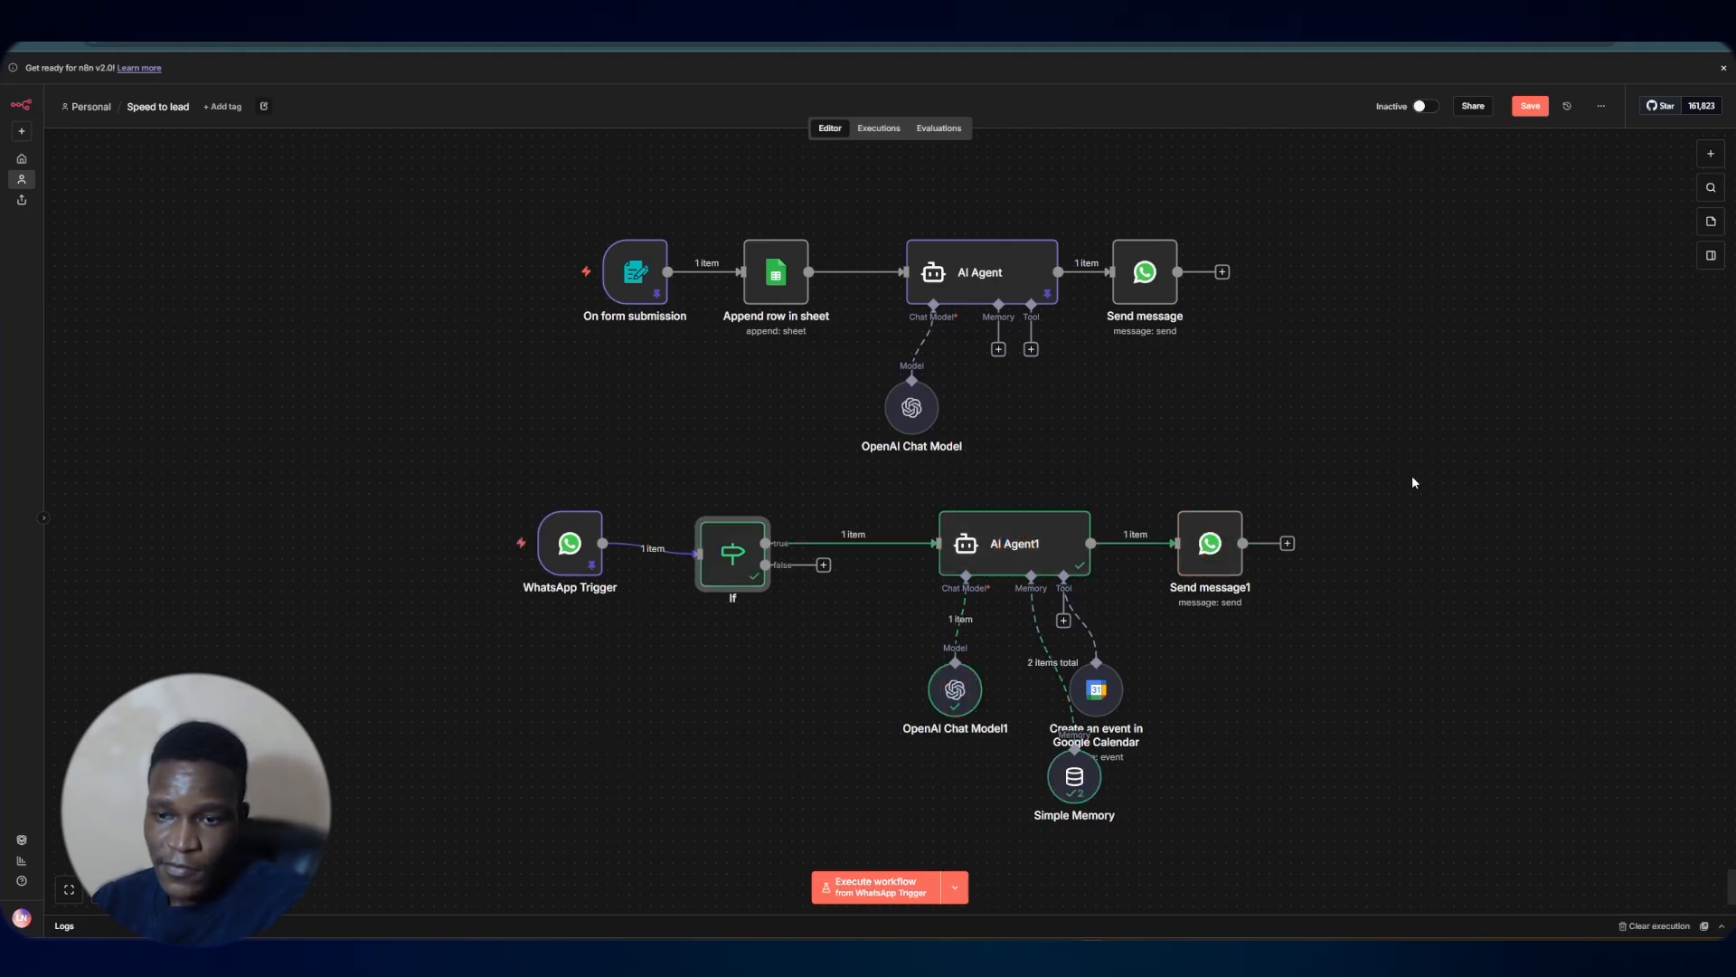
Send 'I'd like a deep tissue for tomorrow 10 am' in the WhatsApp chat
key(ctrl+Tab)
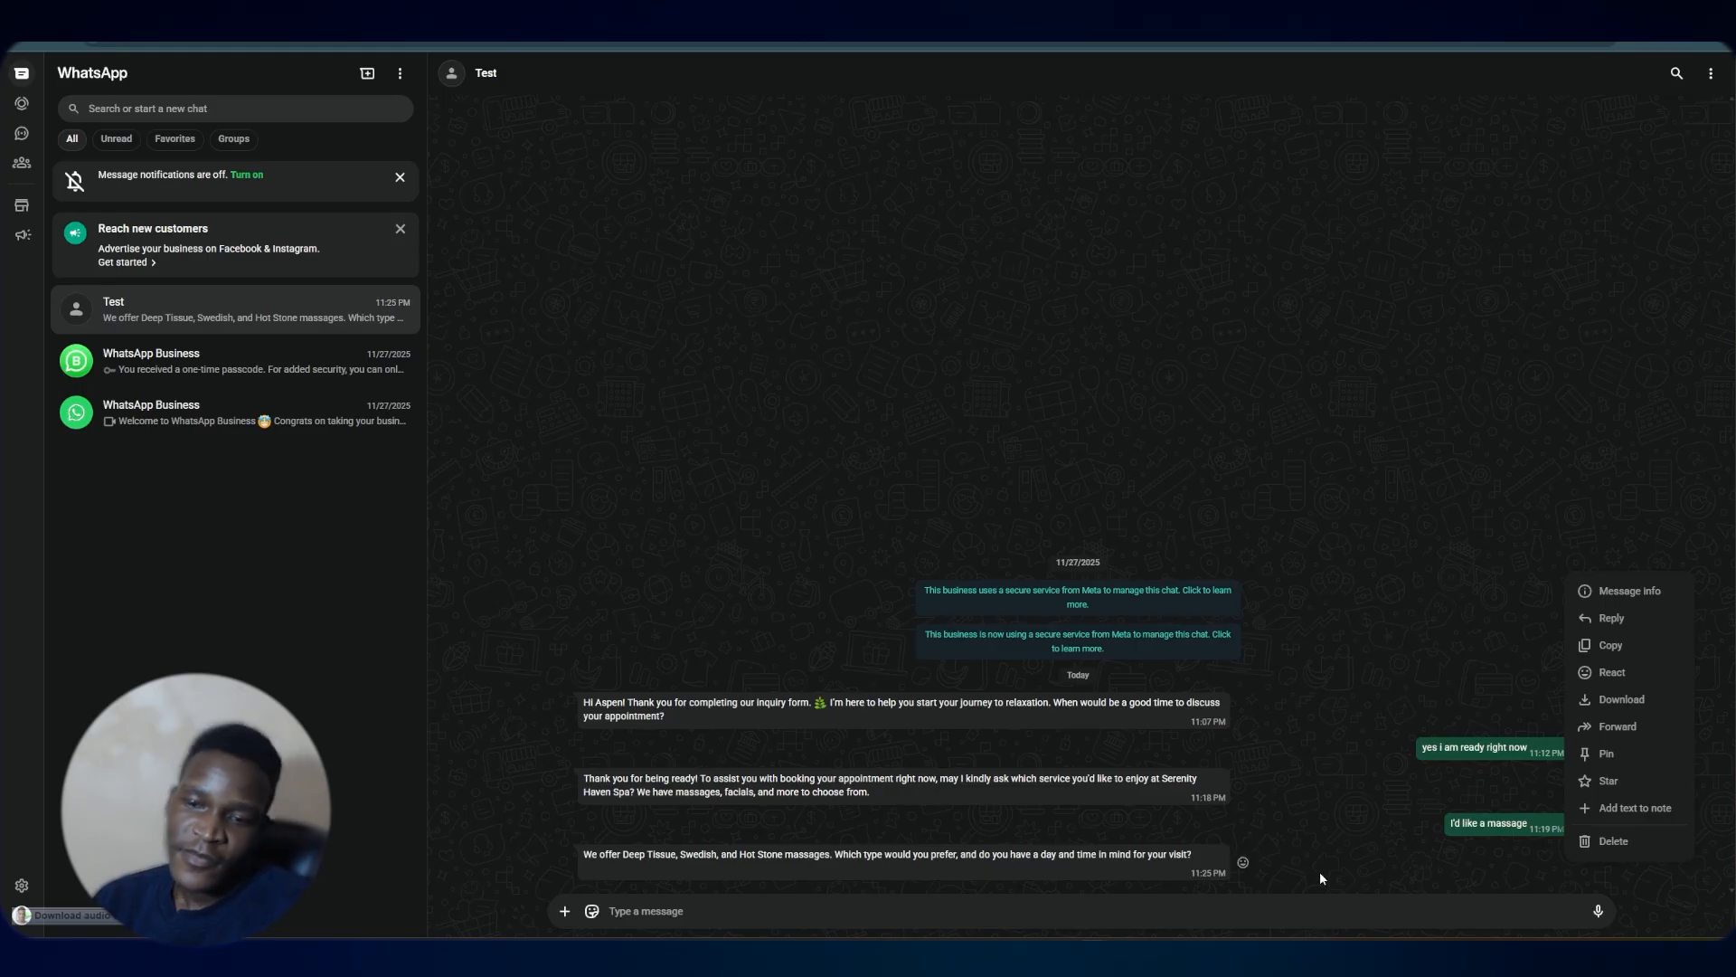
click(1252, 915)
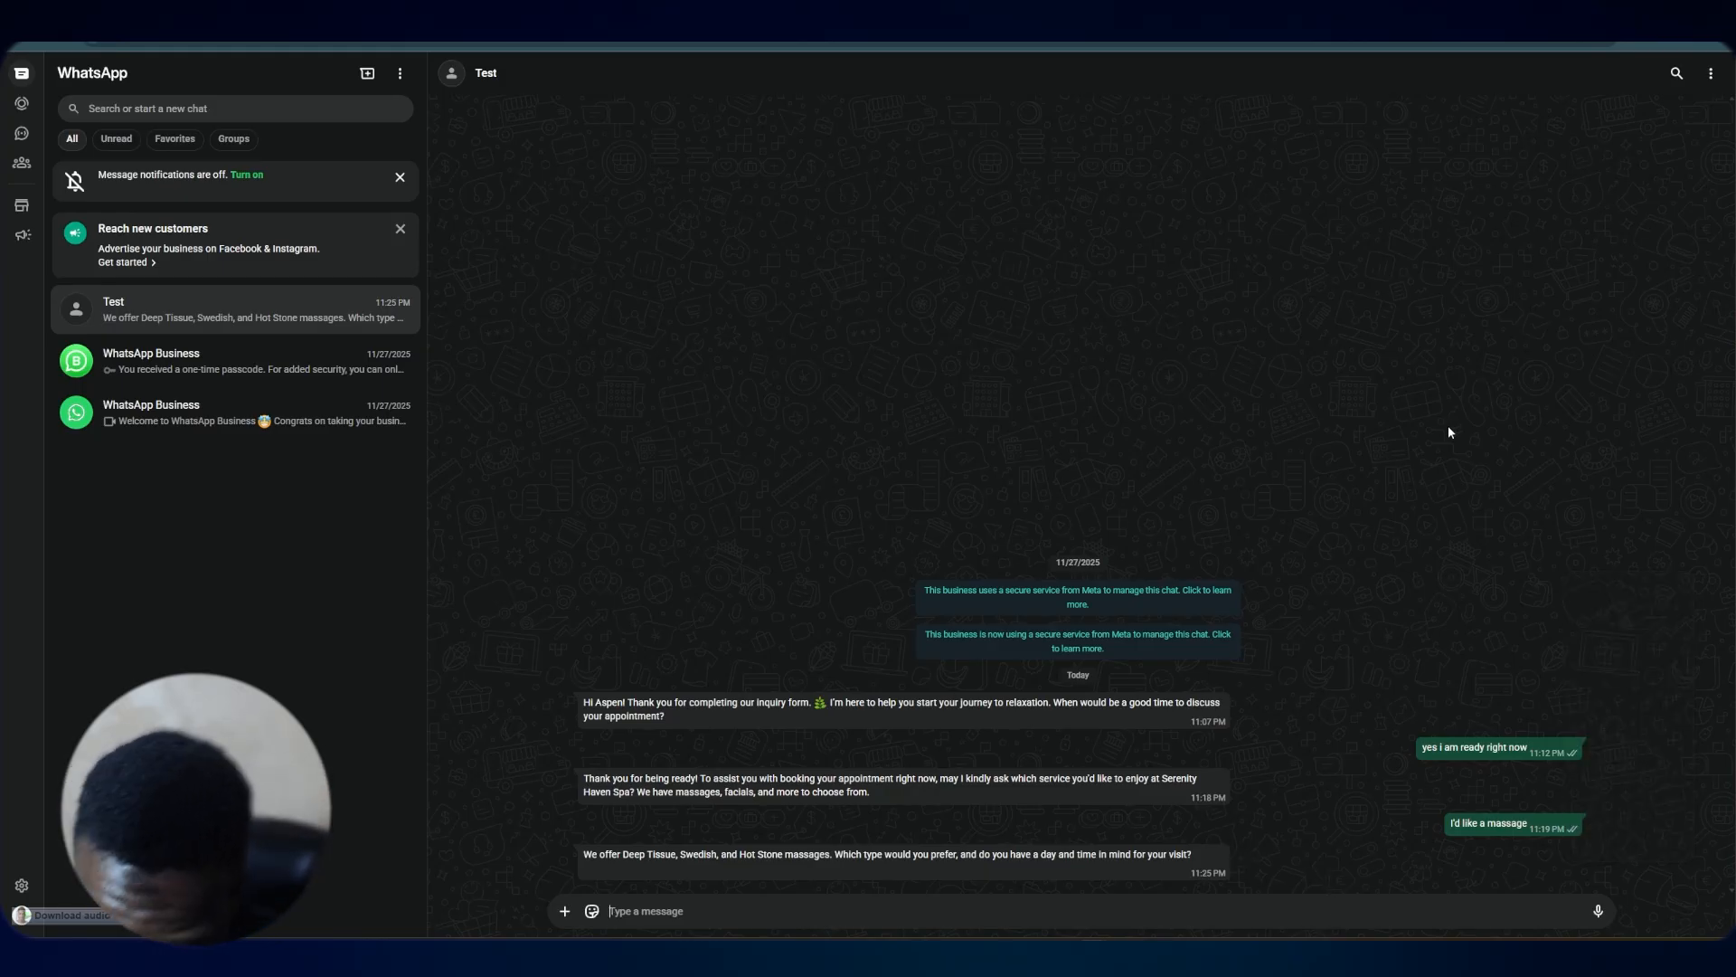
click(1130, 18)
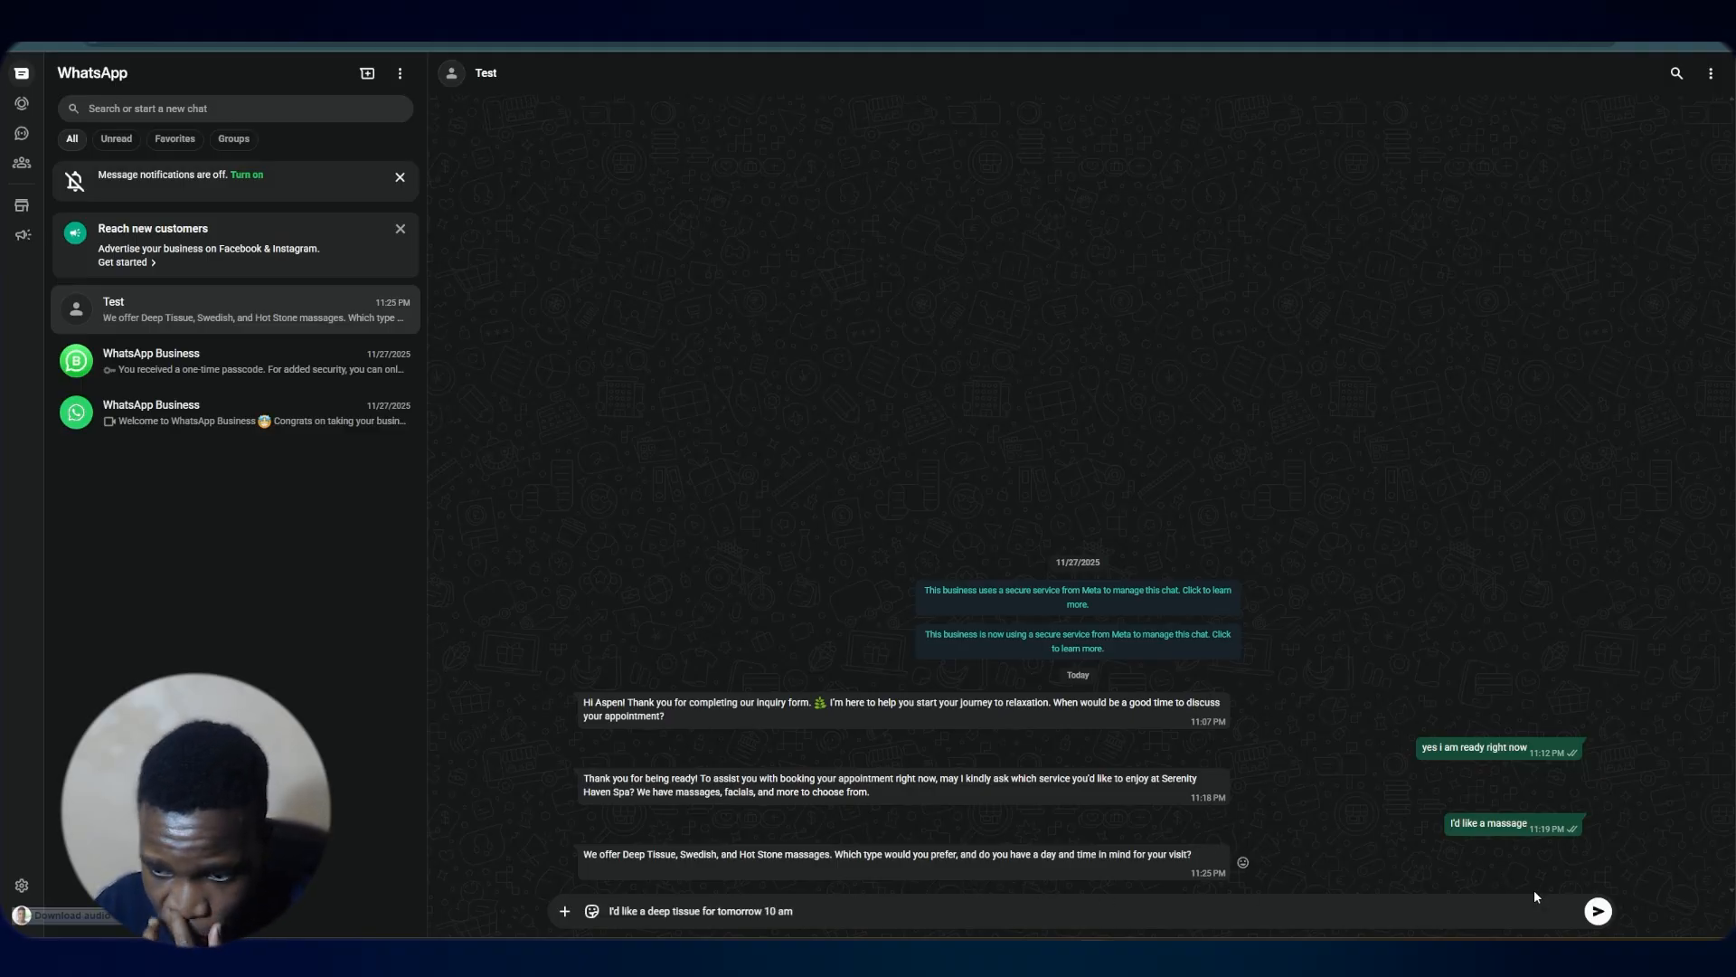
click(1598, 912)
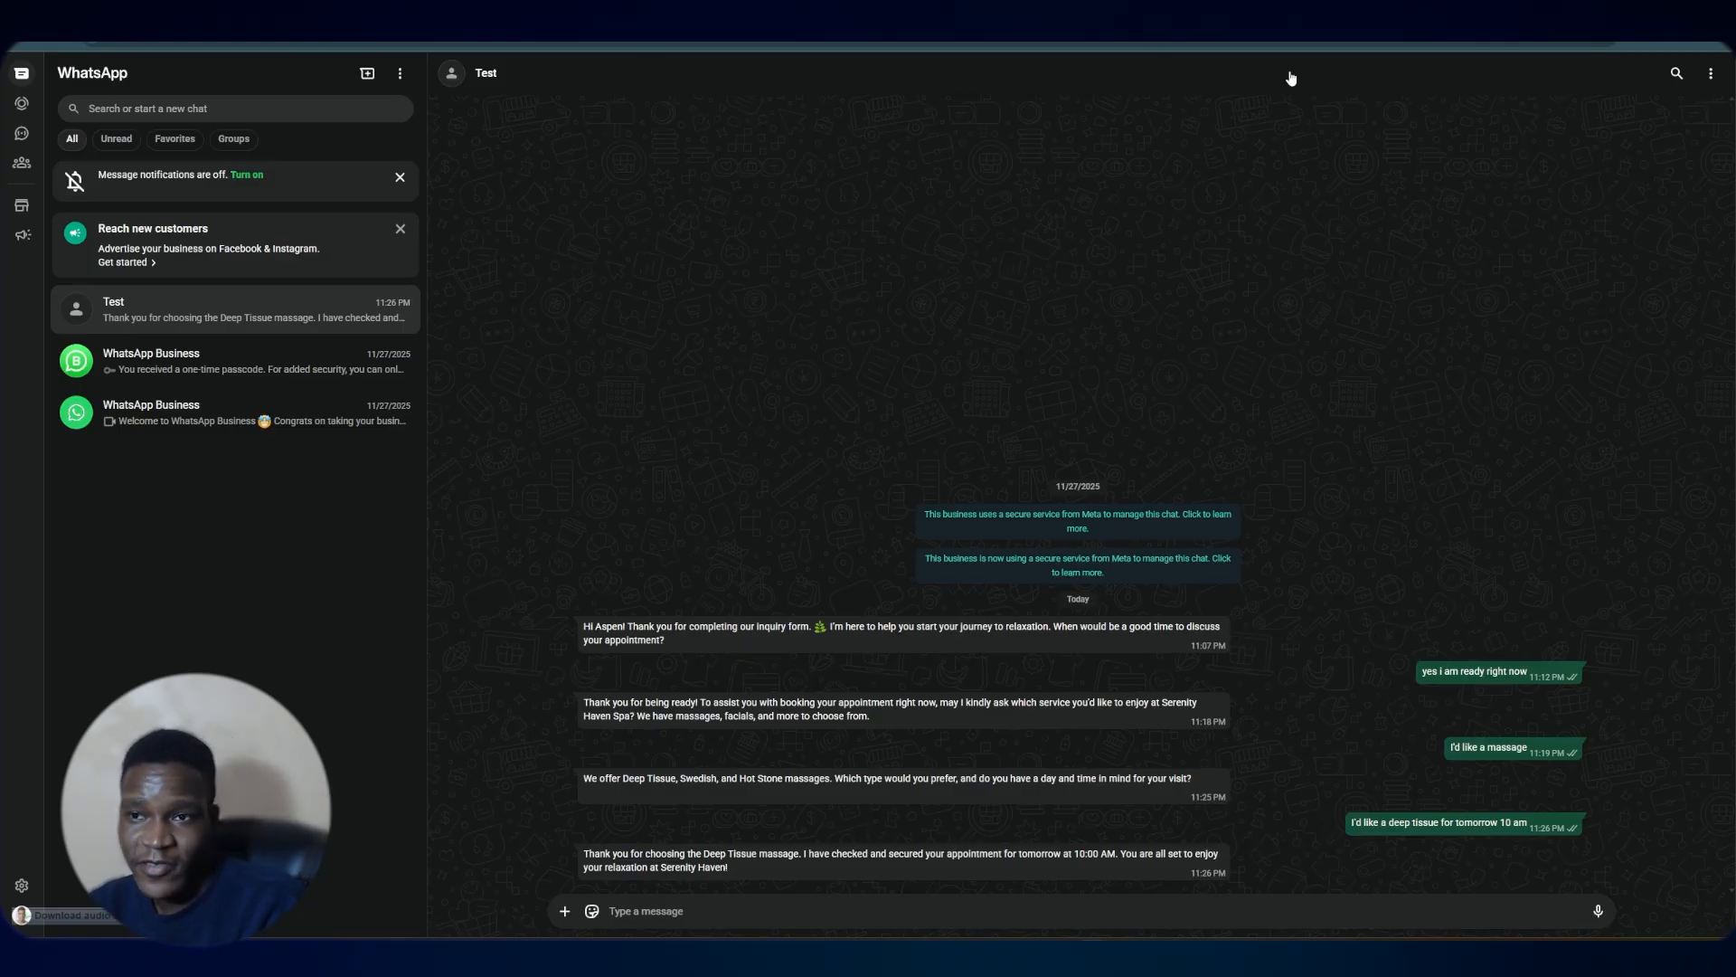
Check the Google Calendar week view for the booked event
click(987, 43)
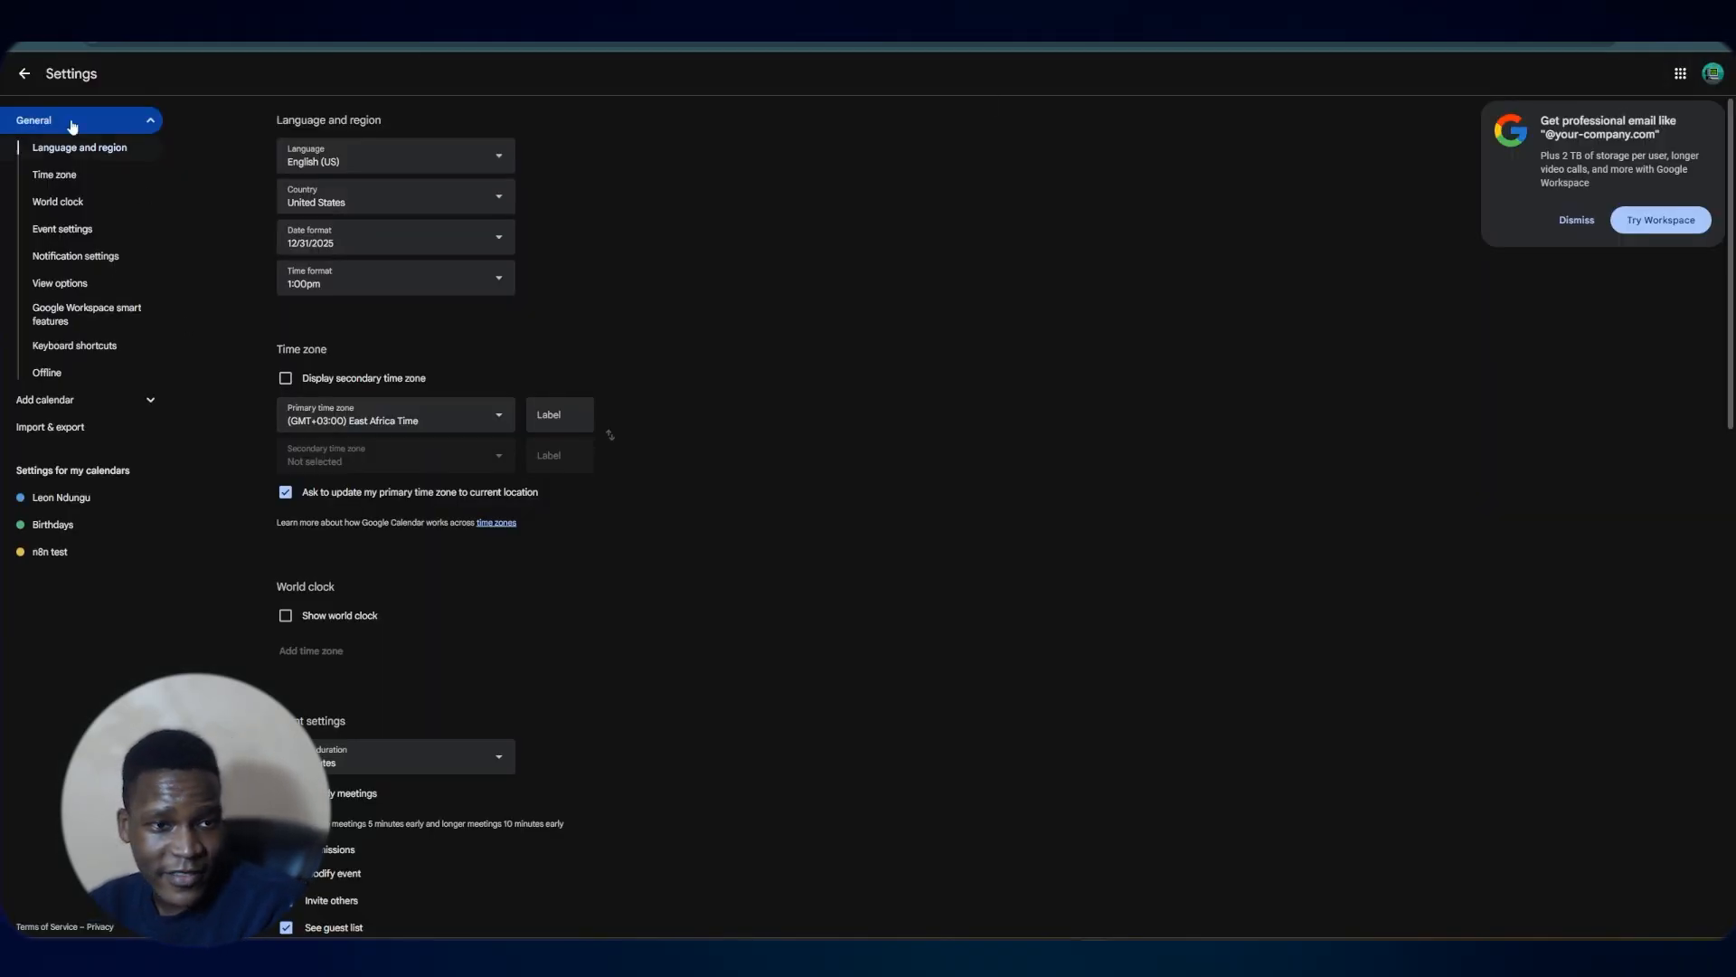
click(24, 73)
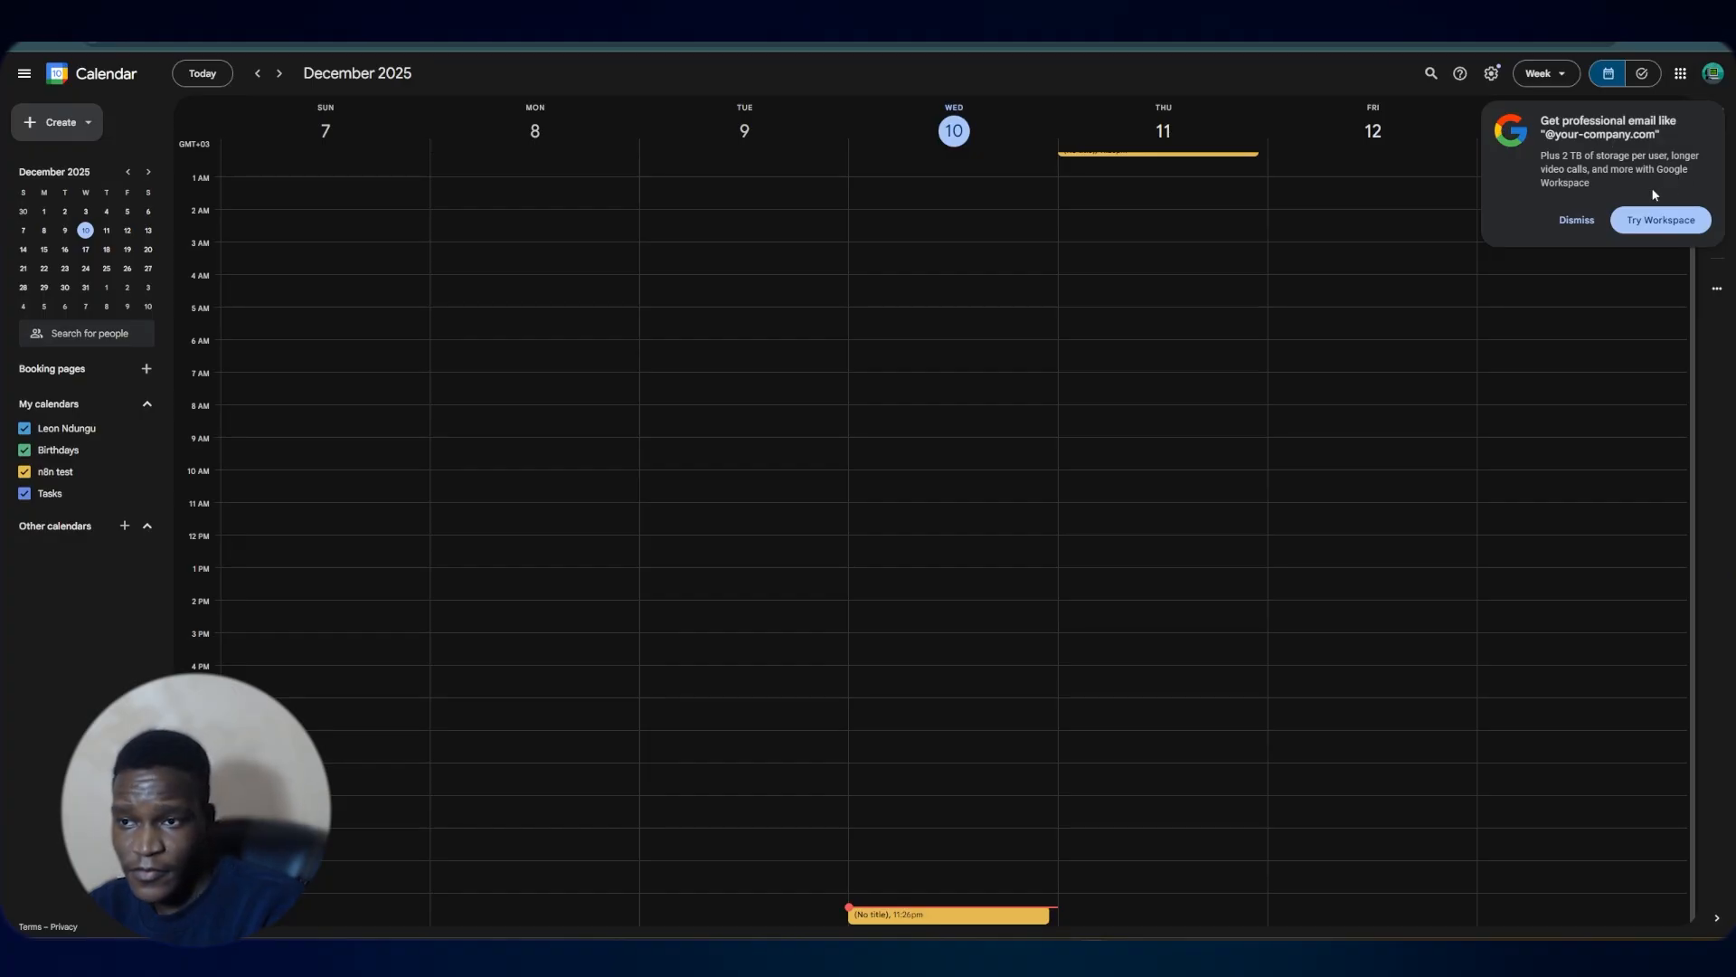
click(1578, 217)
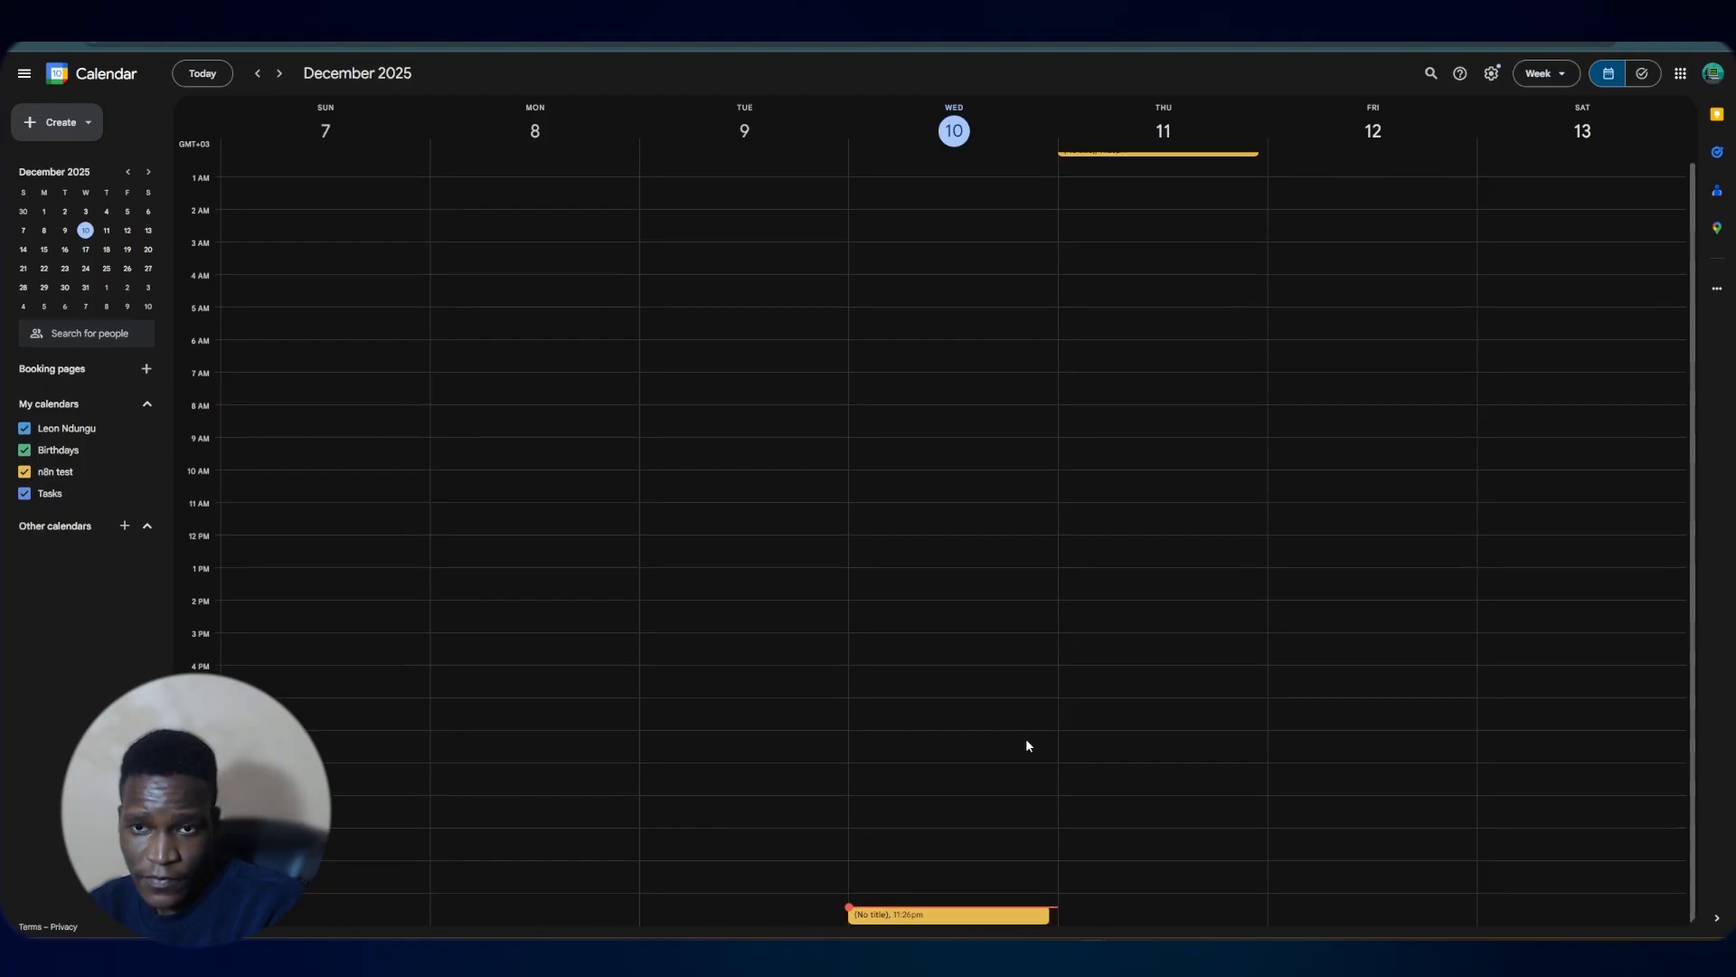
scroll(1027, 743, up, 1)
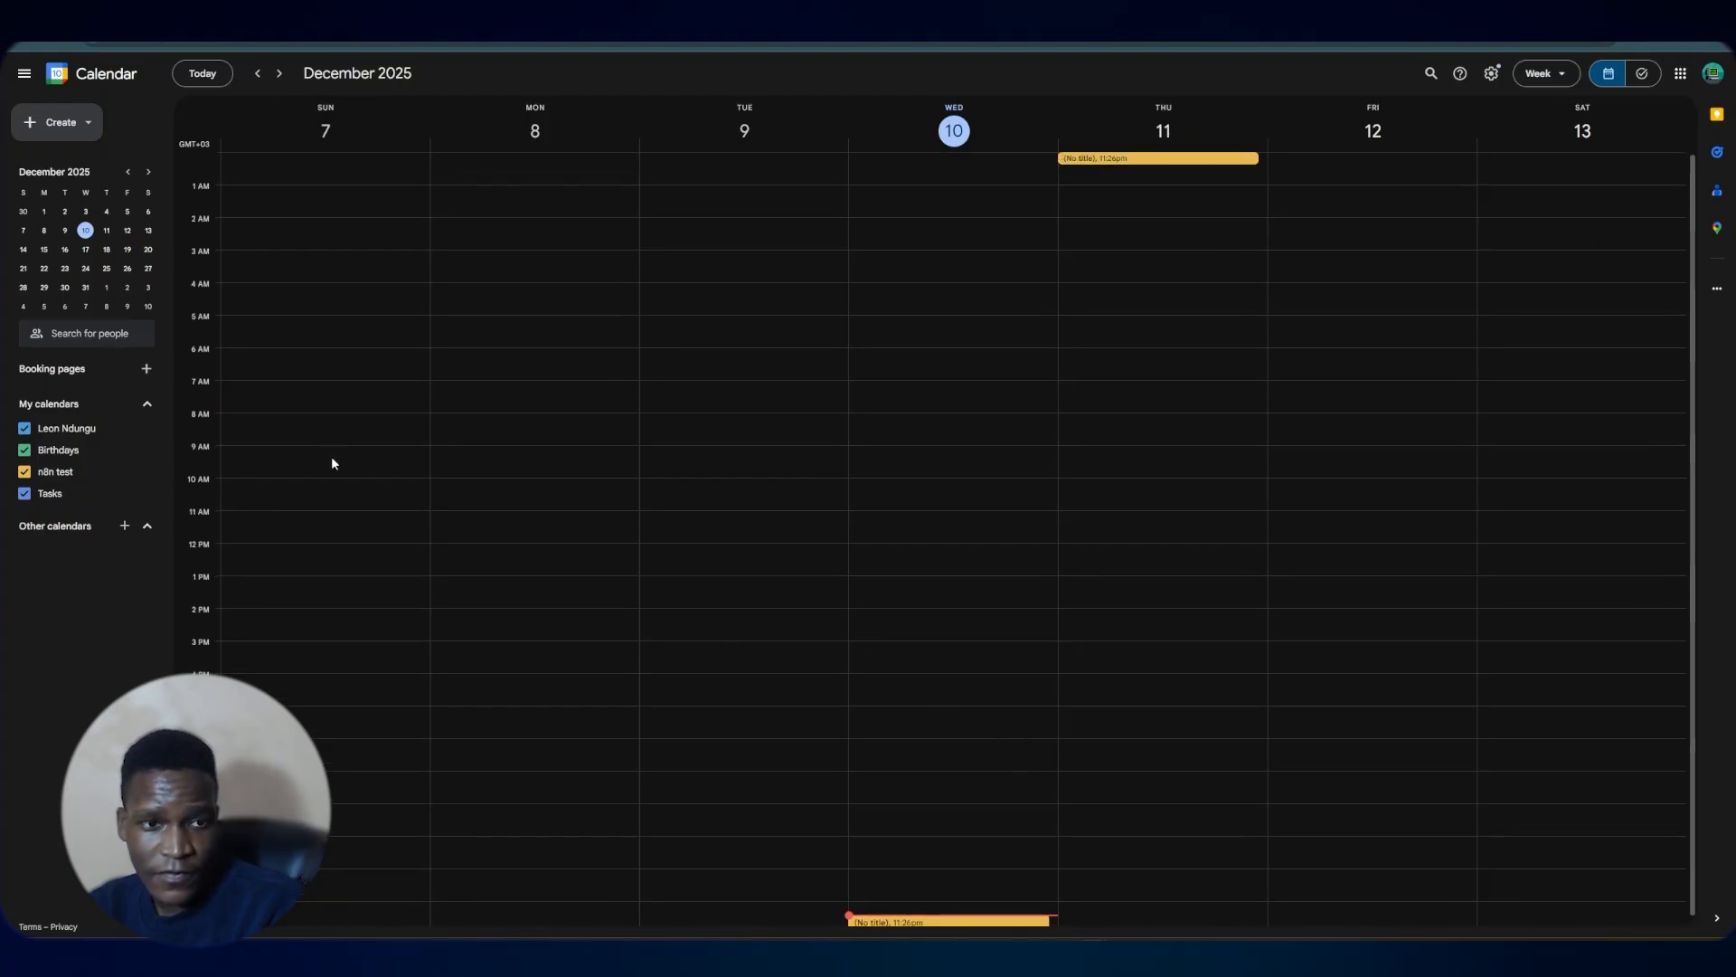
click(41, 44)
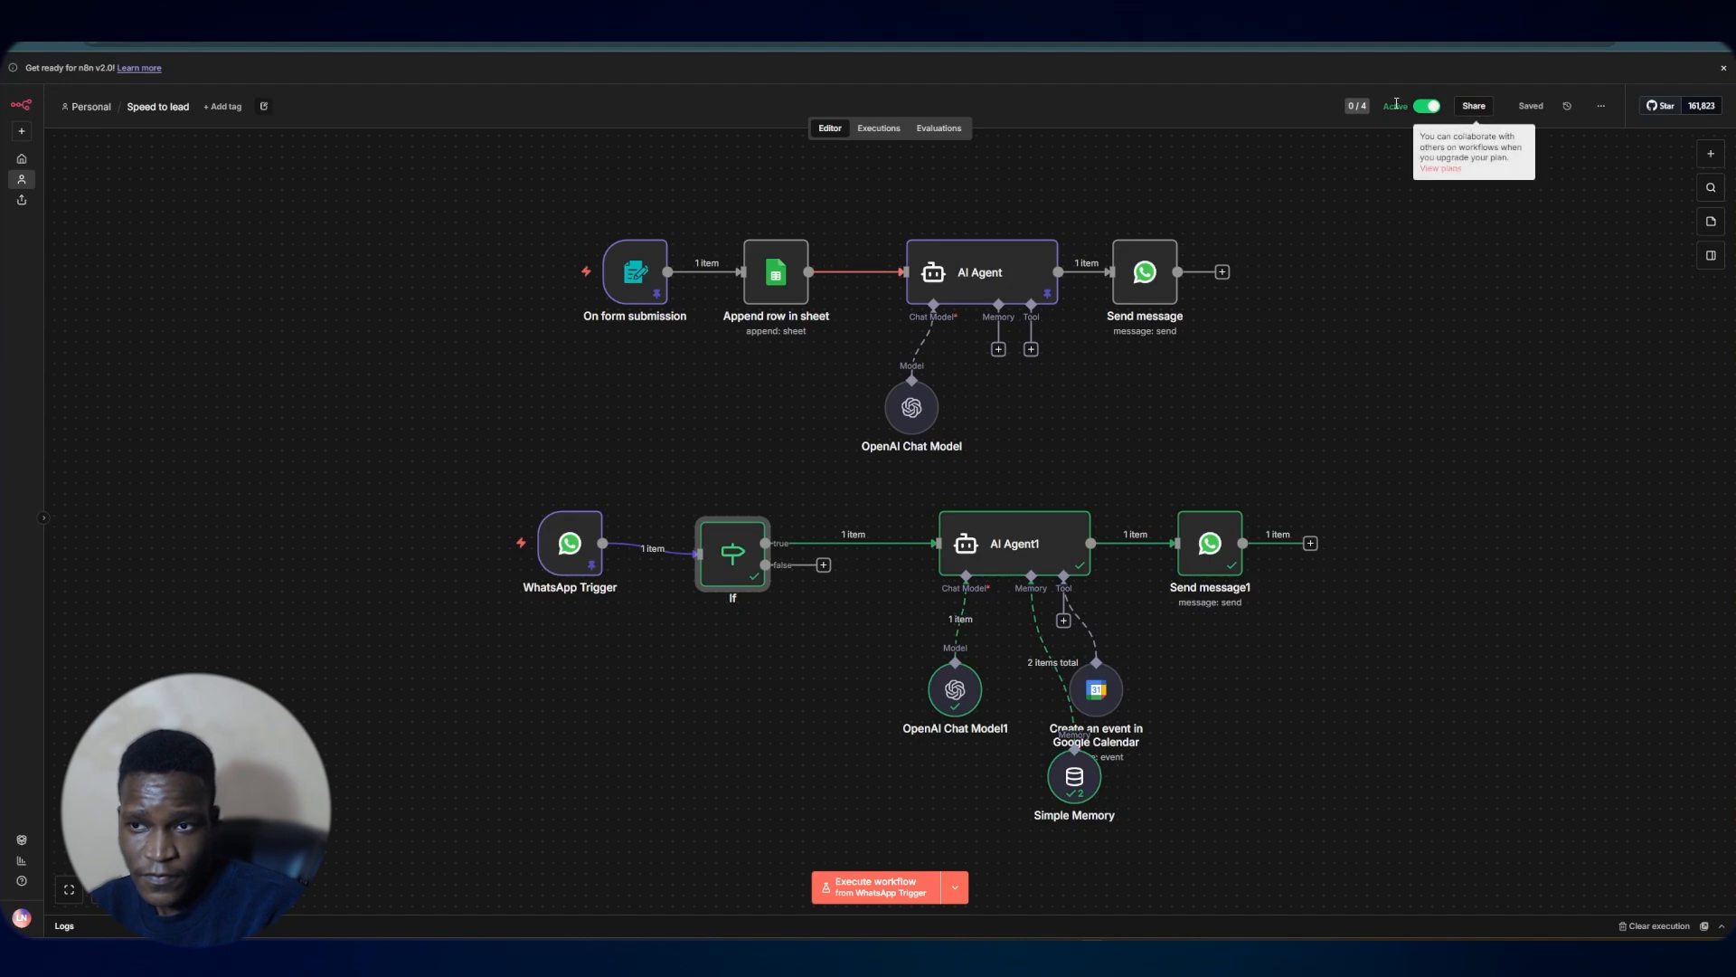
In the Google Calendar tool, let the model define Start with the description 'this is the start time of the event use the following format [DateTime: 2025-12-10T23:30:04.433+03:00]'
click(878, 128)
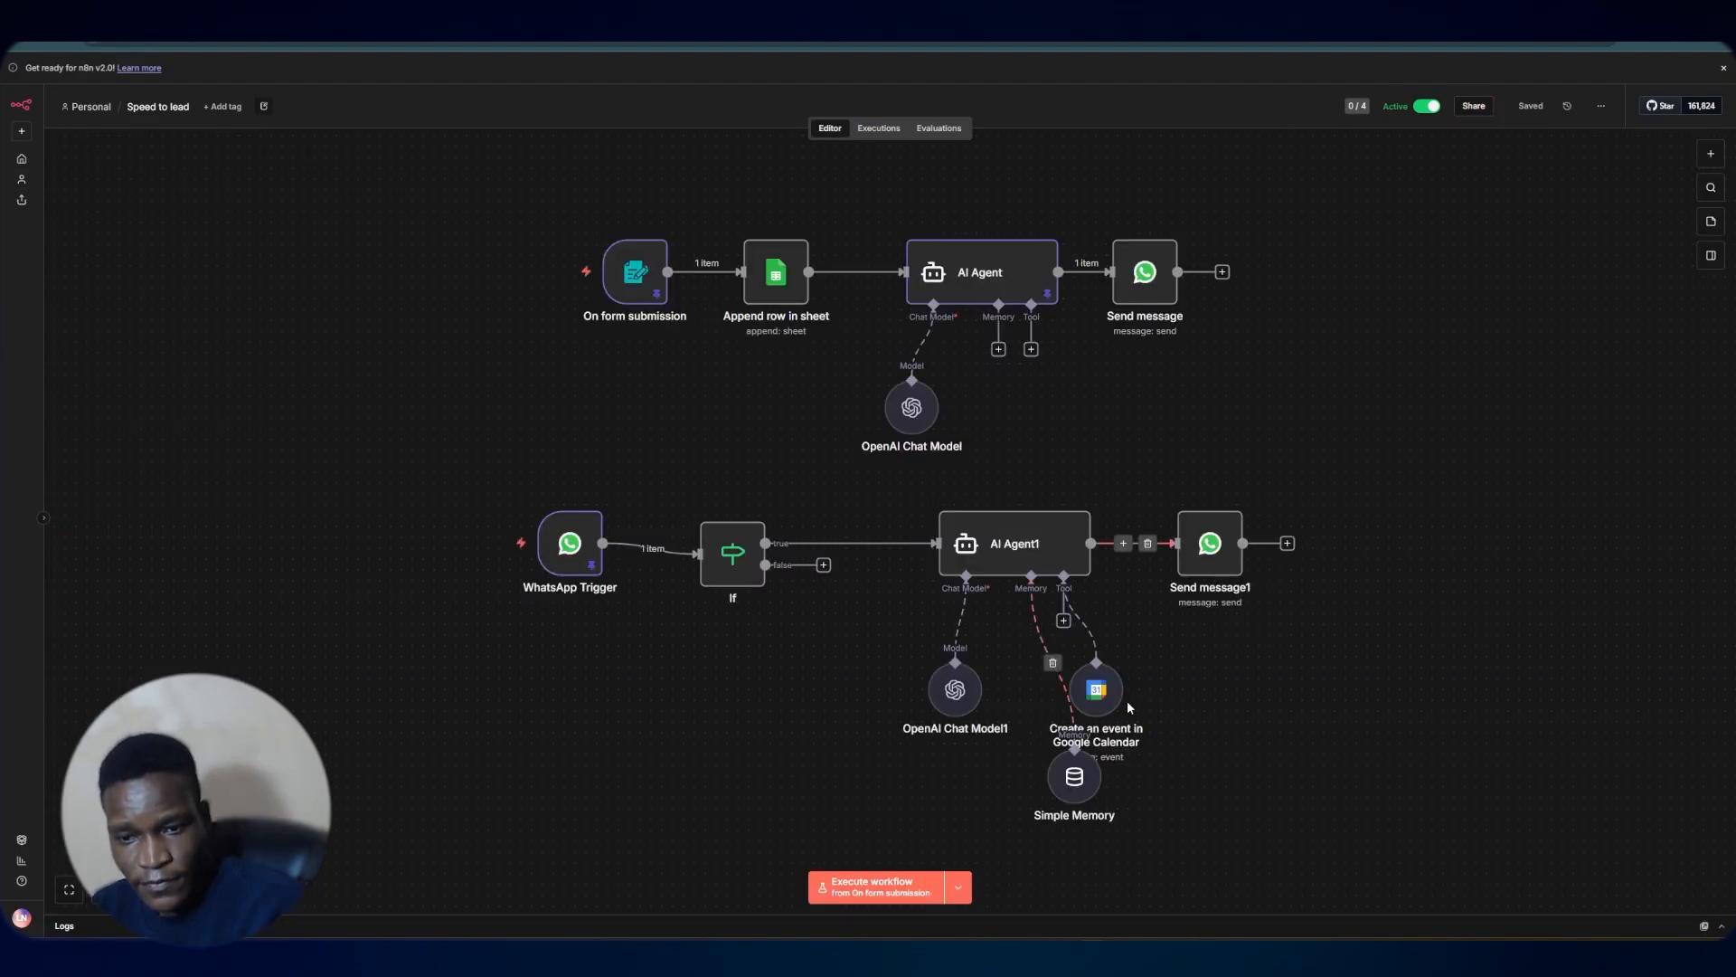
double_click(1097, 691)
click(809, 376)
key(ctrl+a)
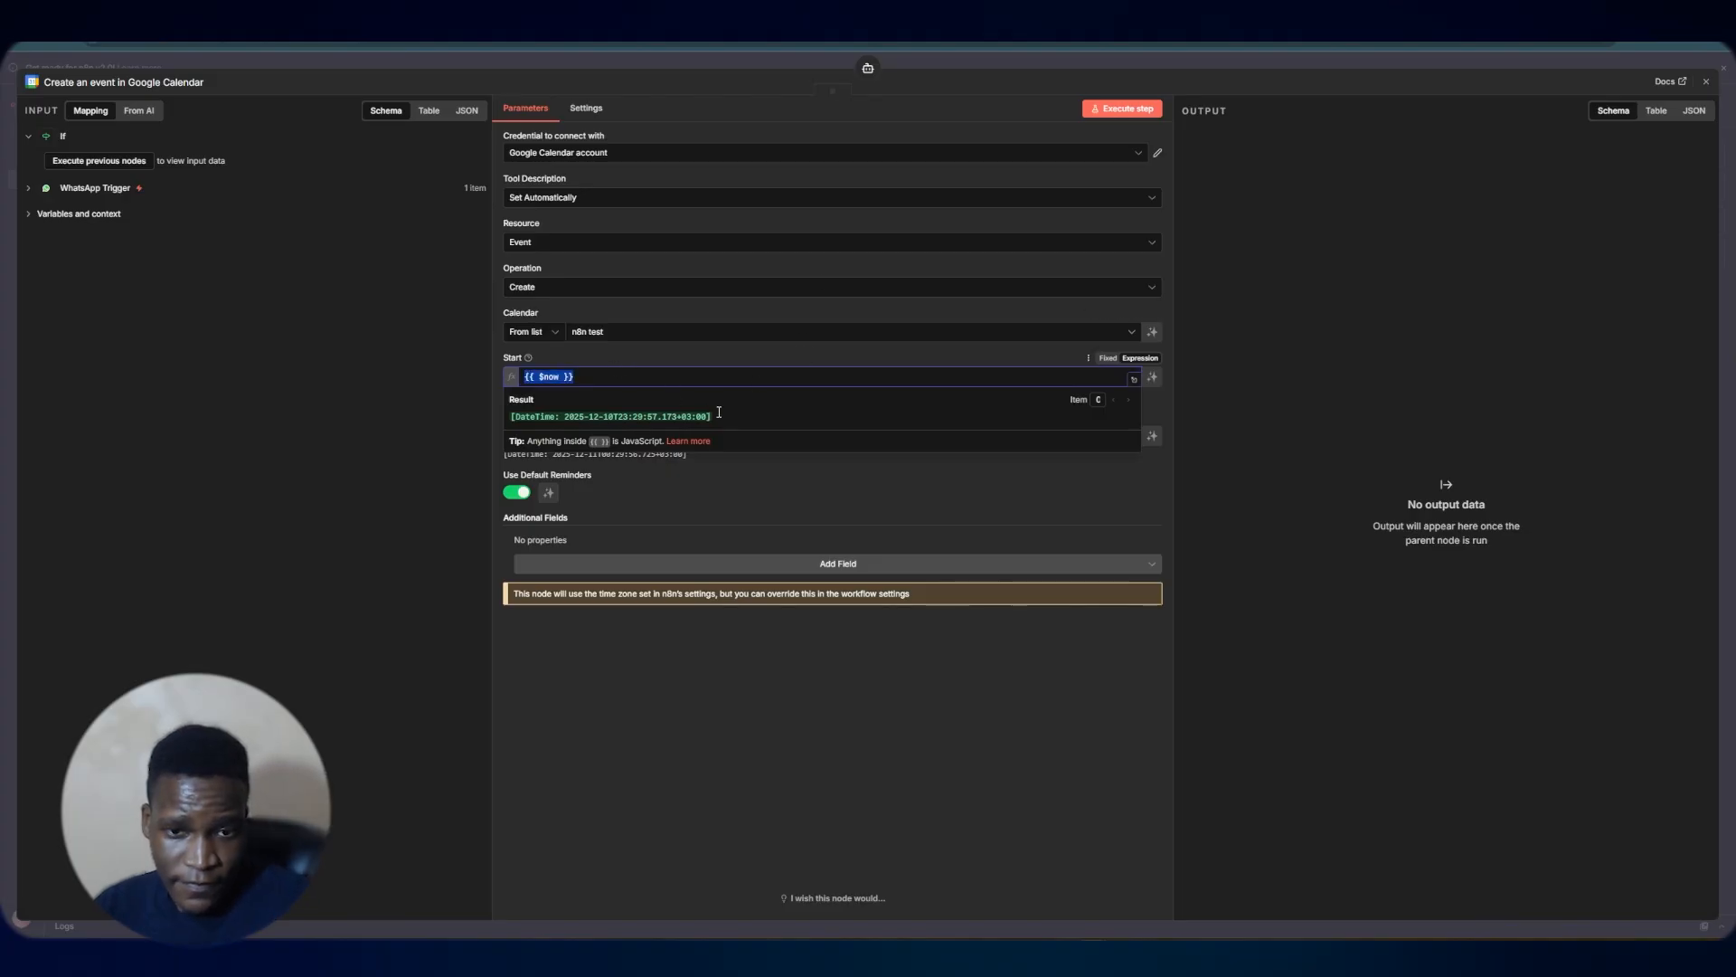
drag(719, 413, 509, 419)
click(589, 361)
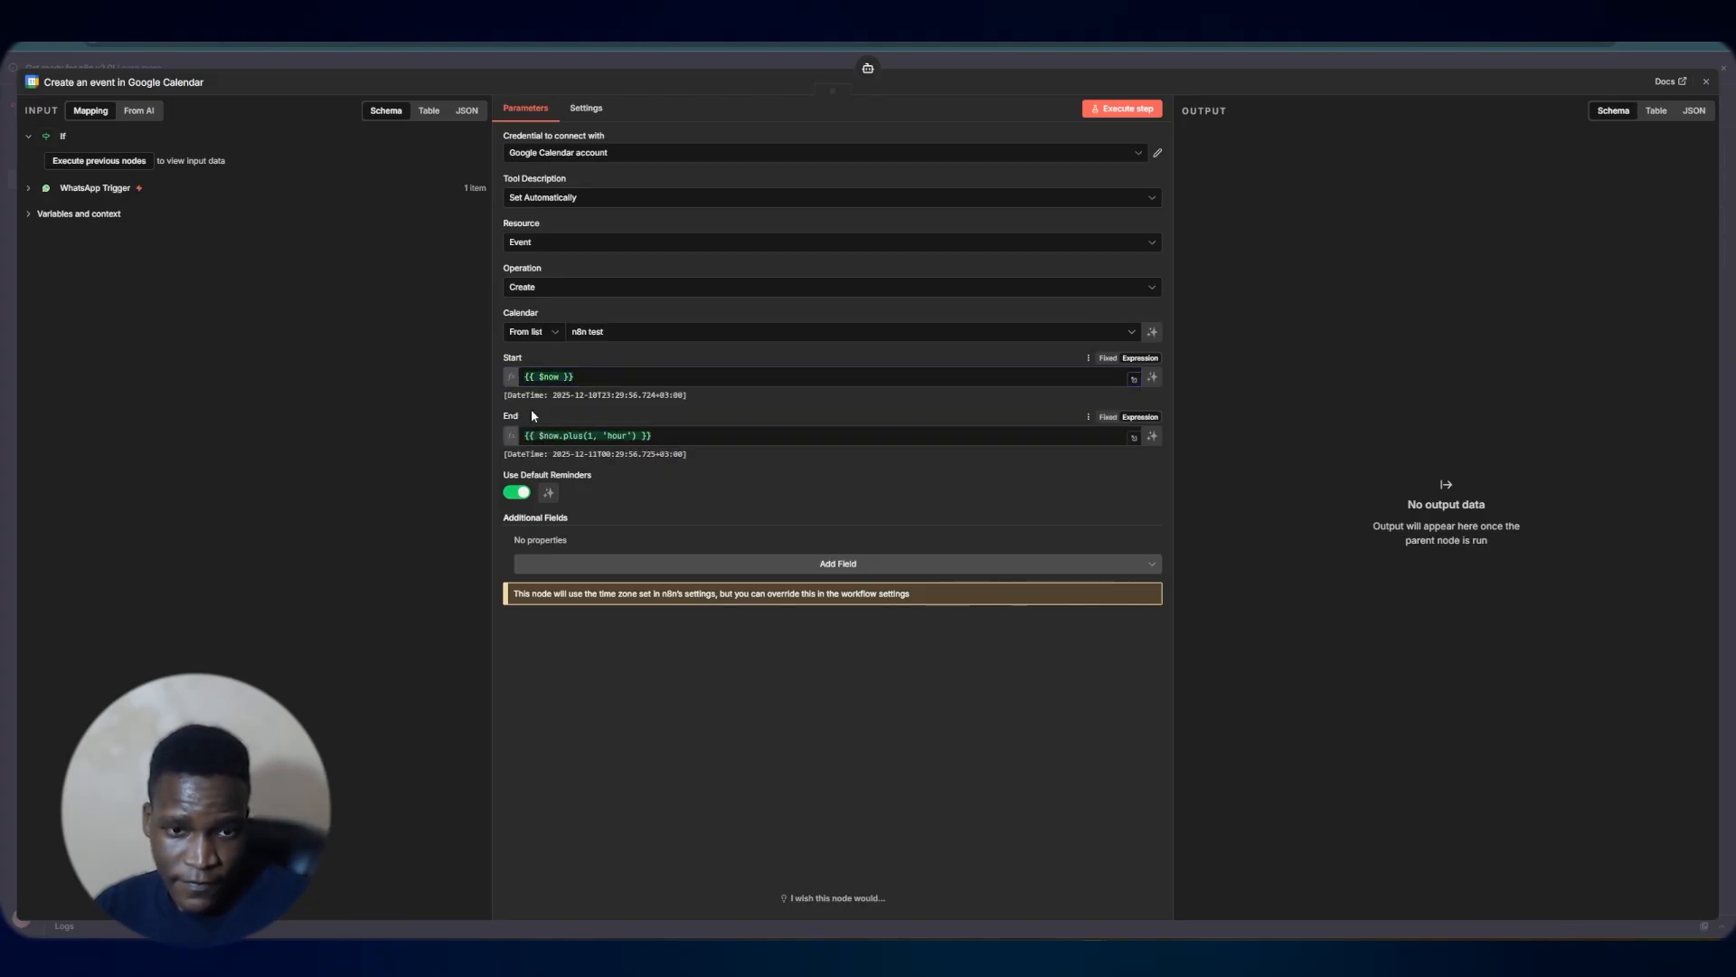
click(1152, 376)
click(543, 398)
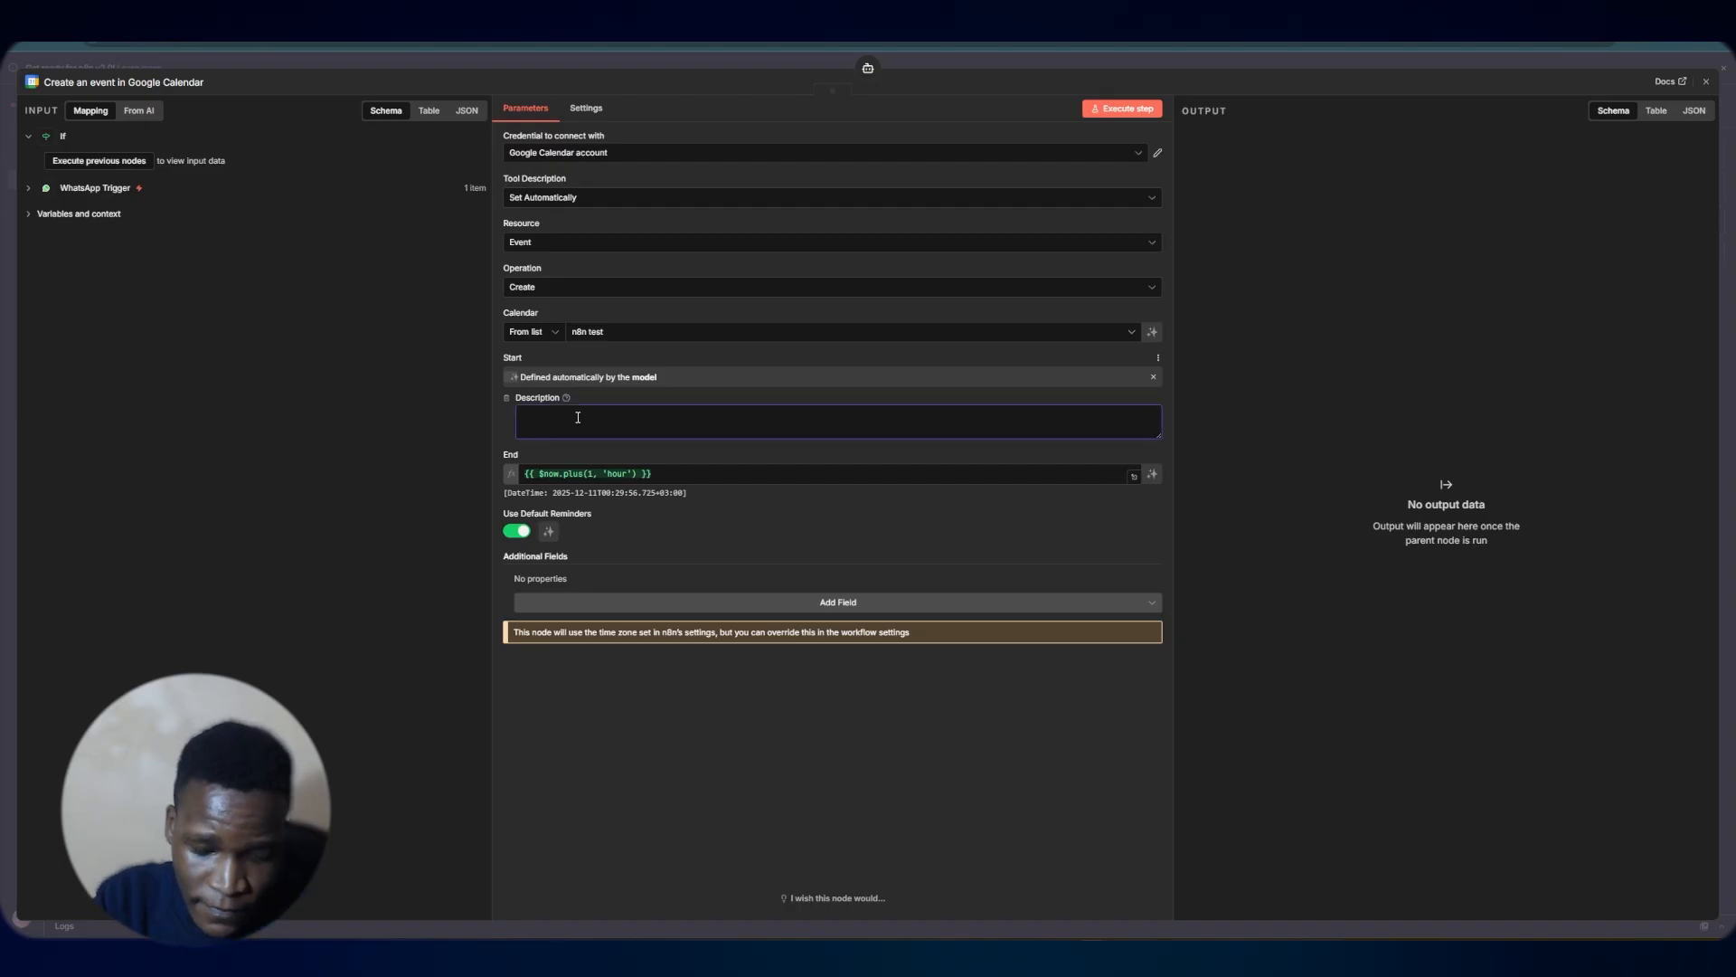
text(this is the start)
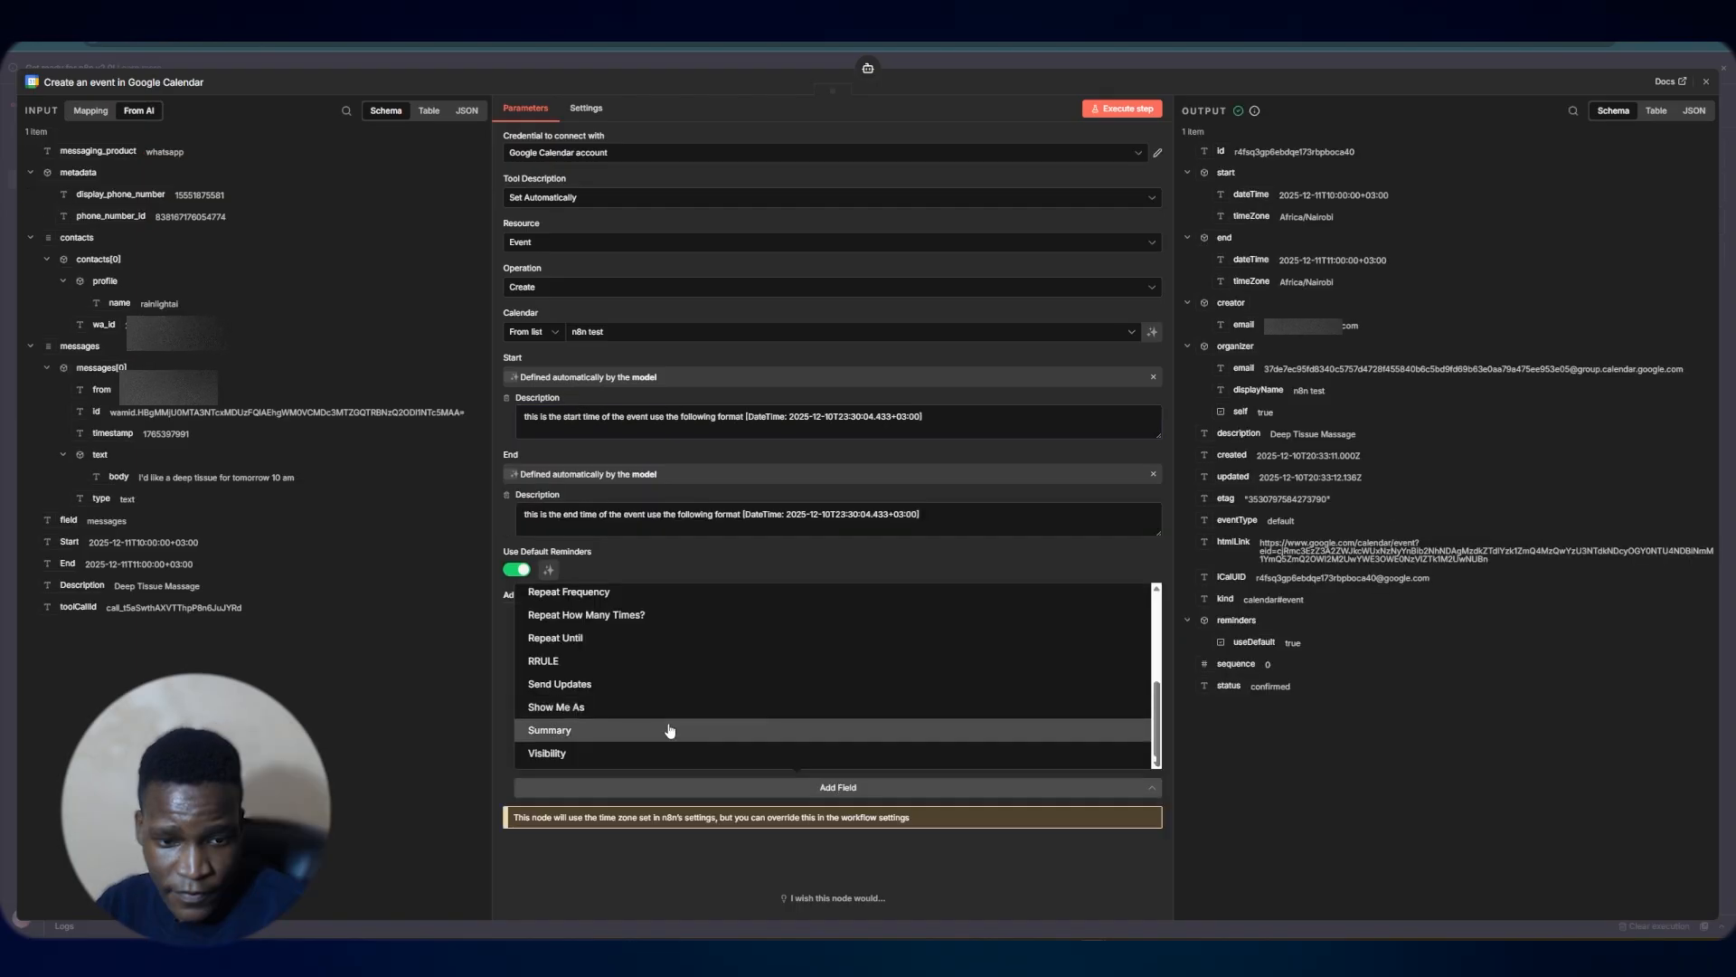
Add a Summary field to the Google Calendar tool, let the model define it, and describe it as 'Title of the event'
click(669, 730)
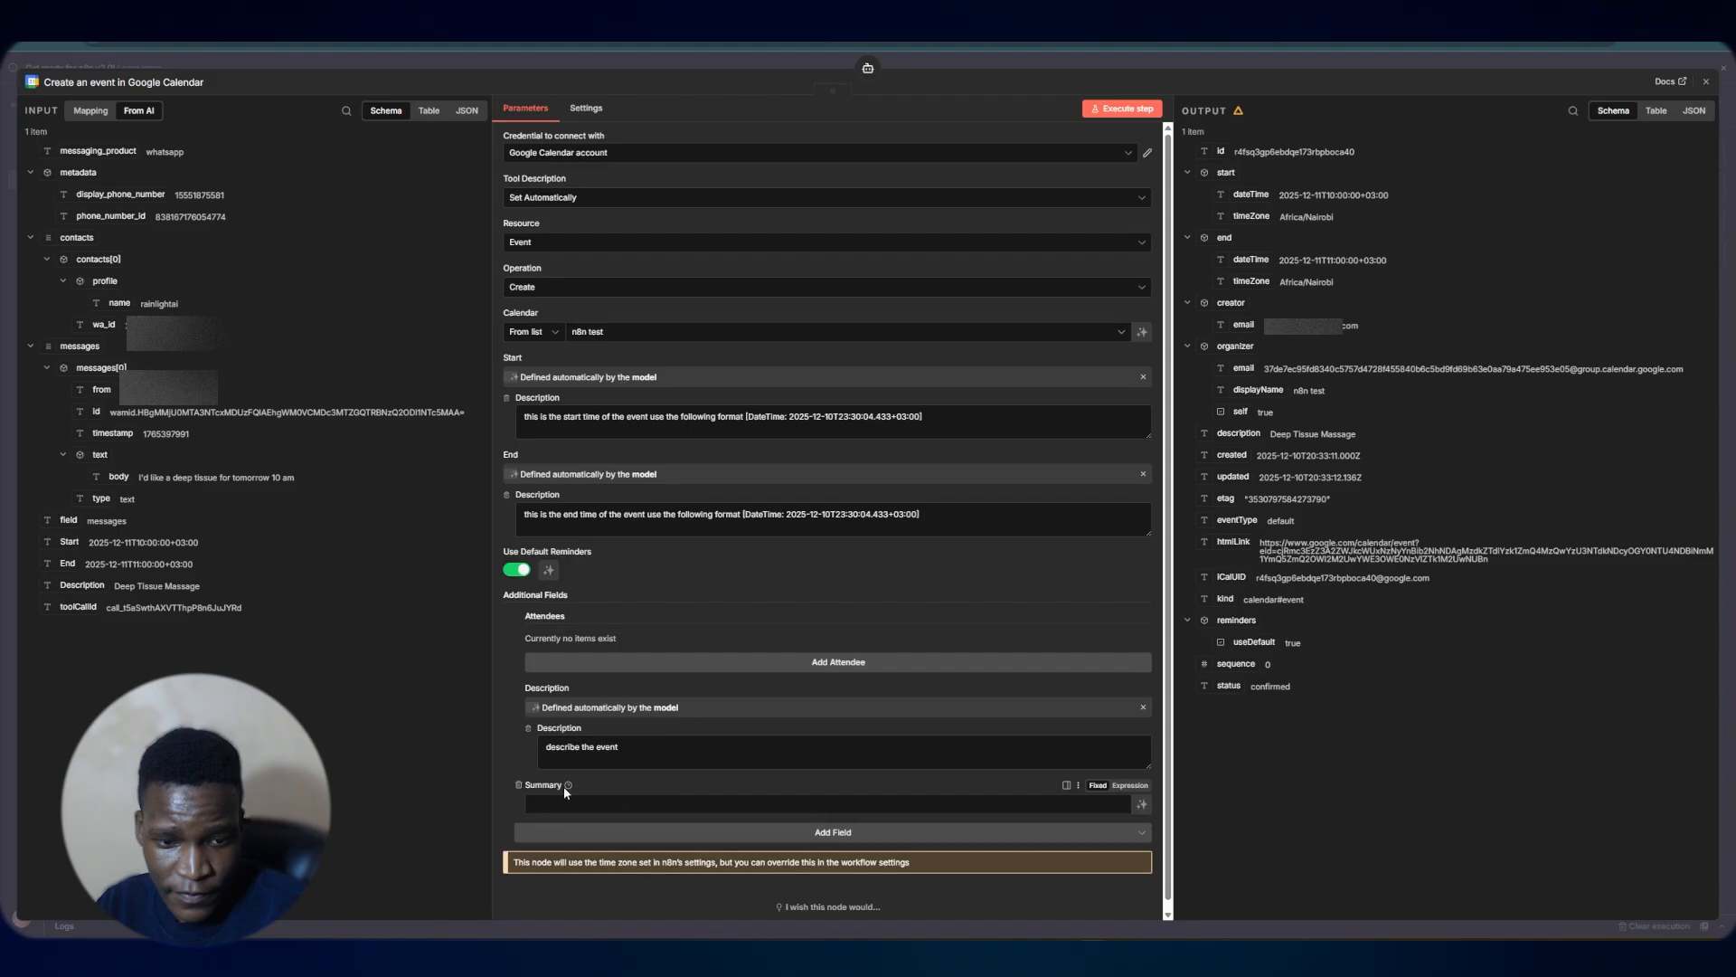
click(614, 805)
click(1142, 805)
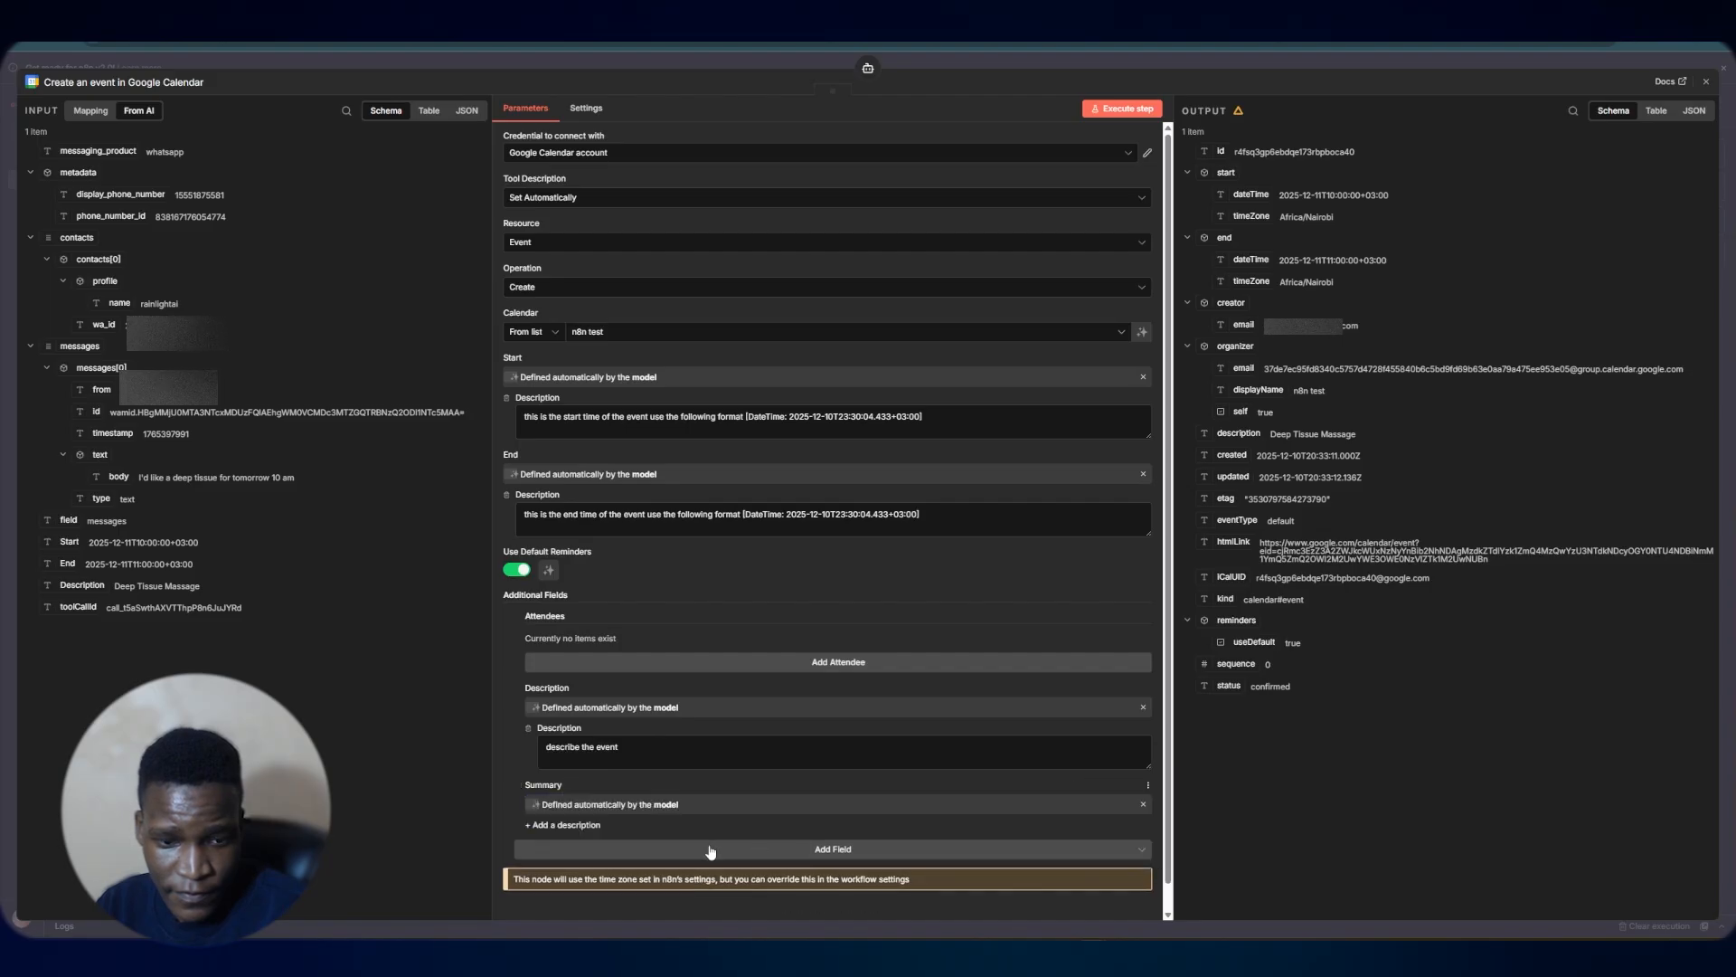
click(581, 826)
text(T)
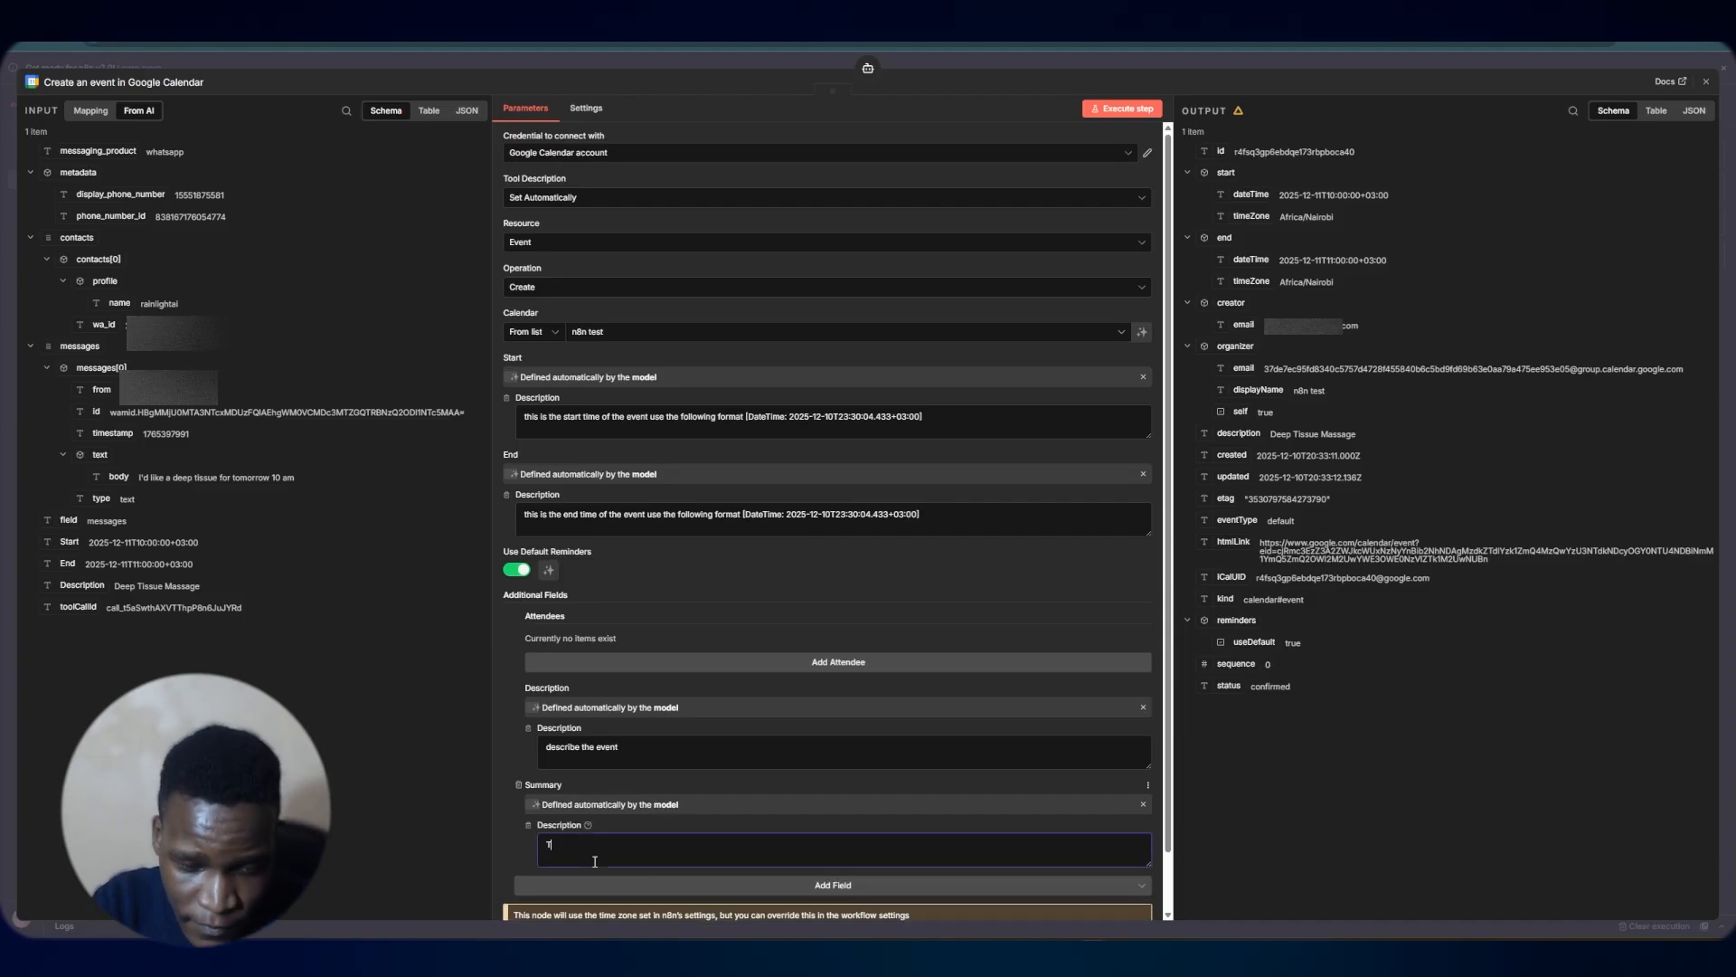
text(itle of t)
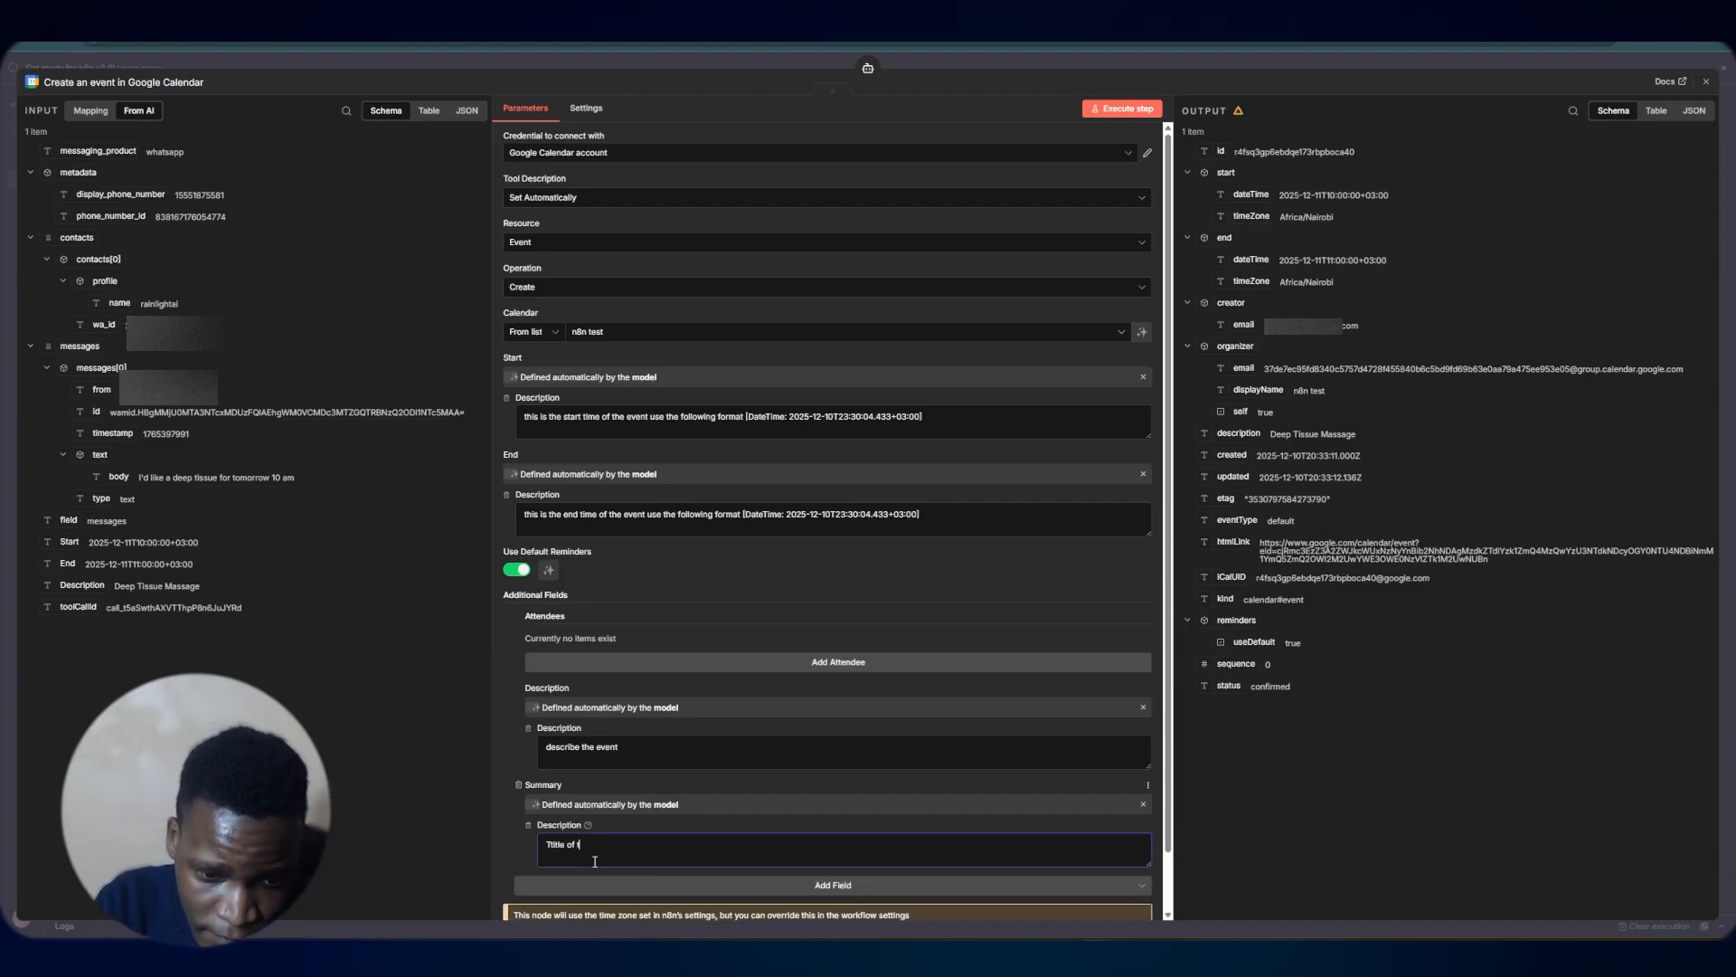
text(he event)
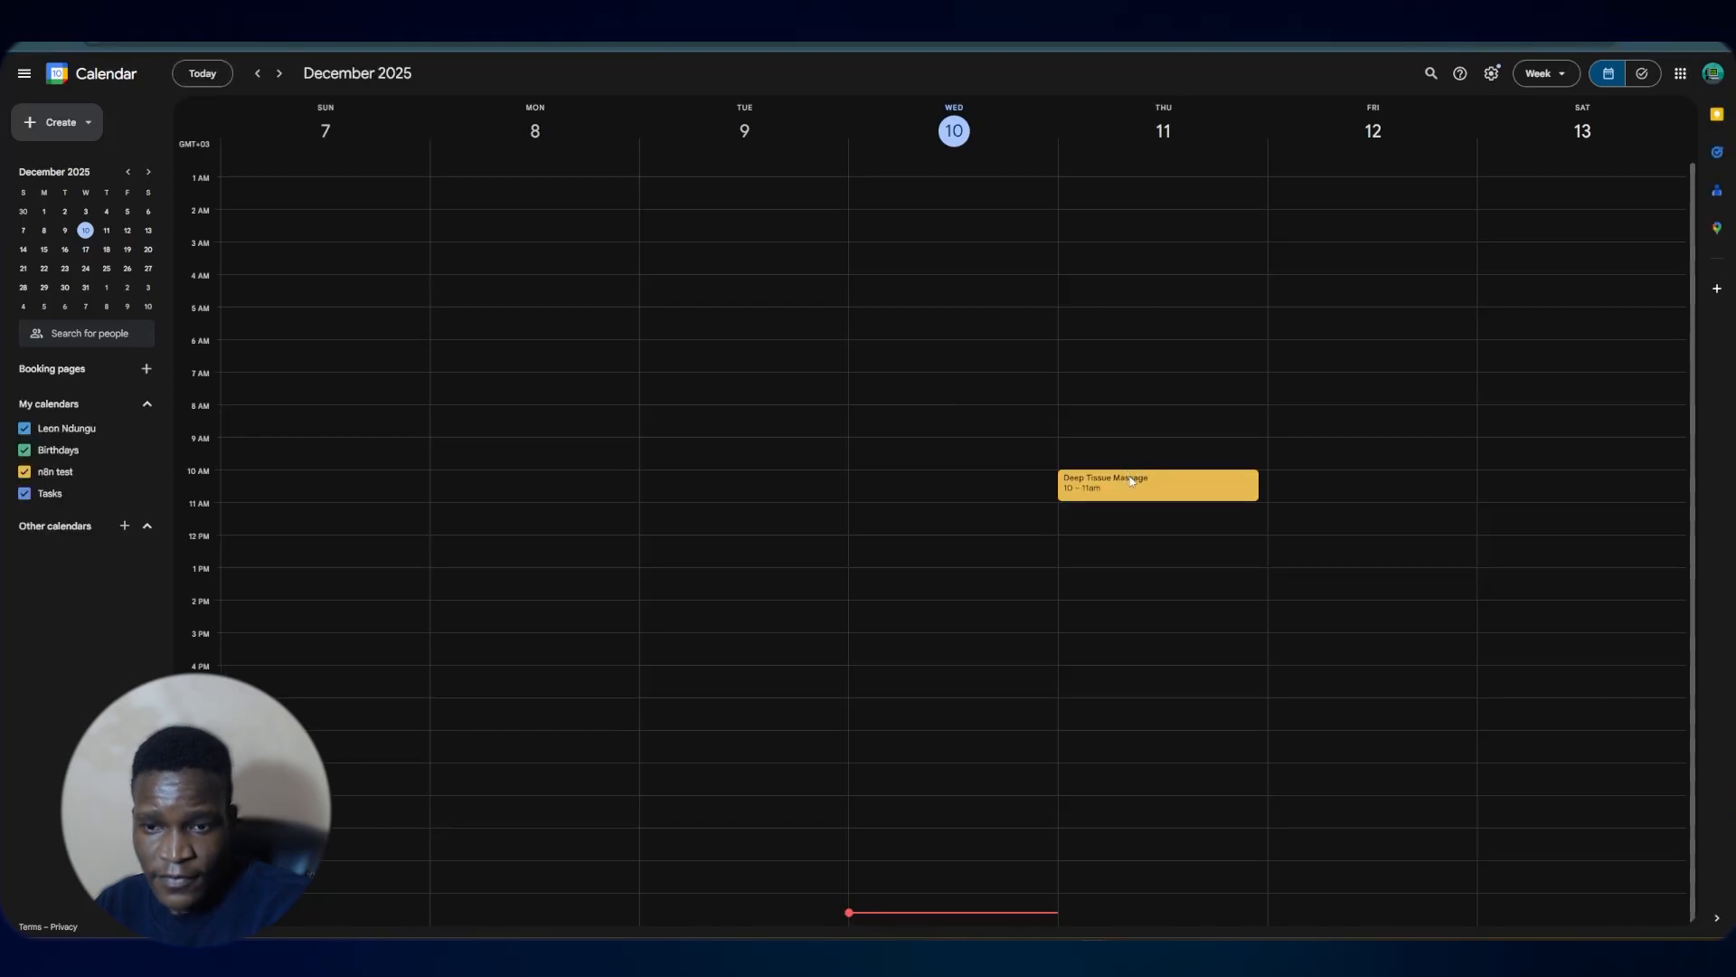
Open the booked Deep Tissue Massage event's details in the Google Calendar week view
click(1130, 480)
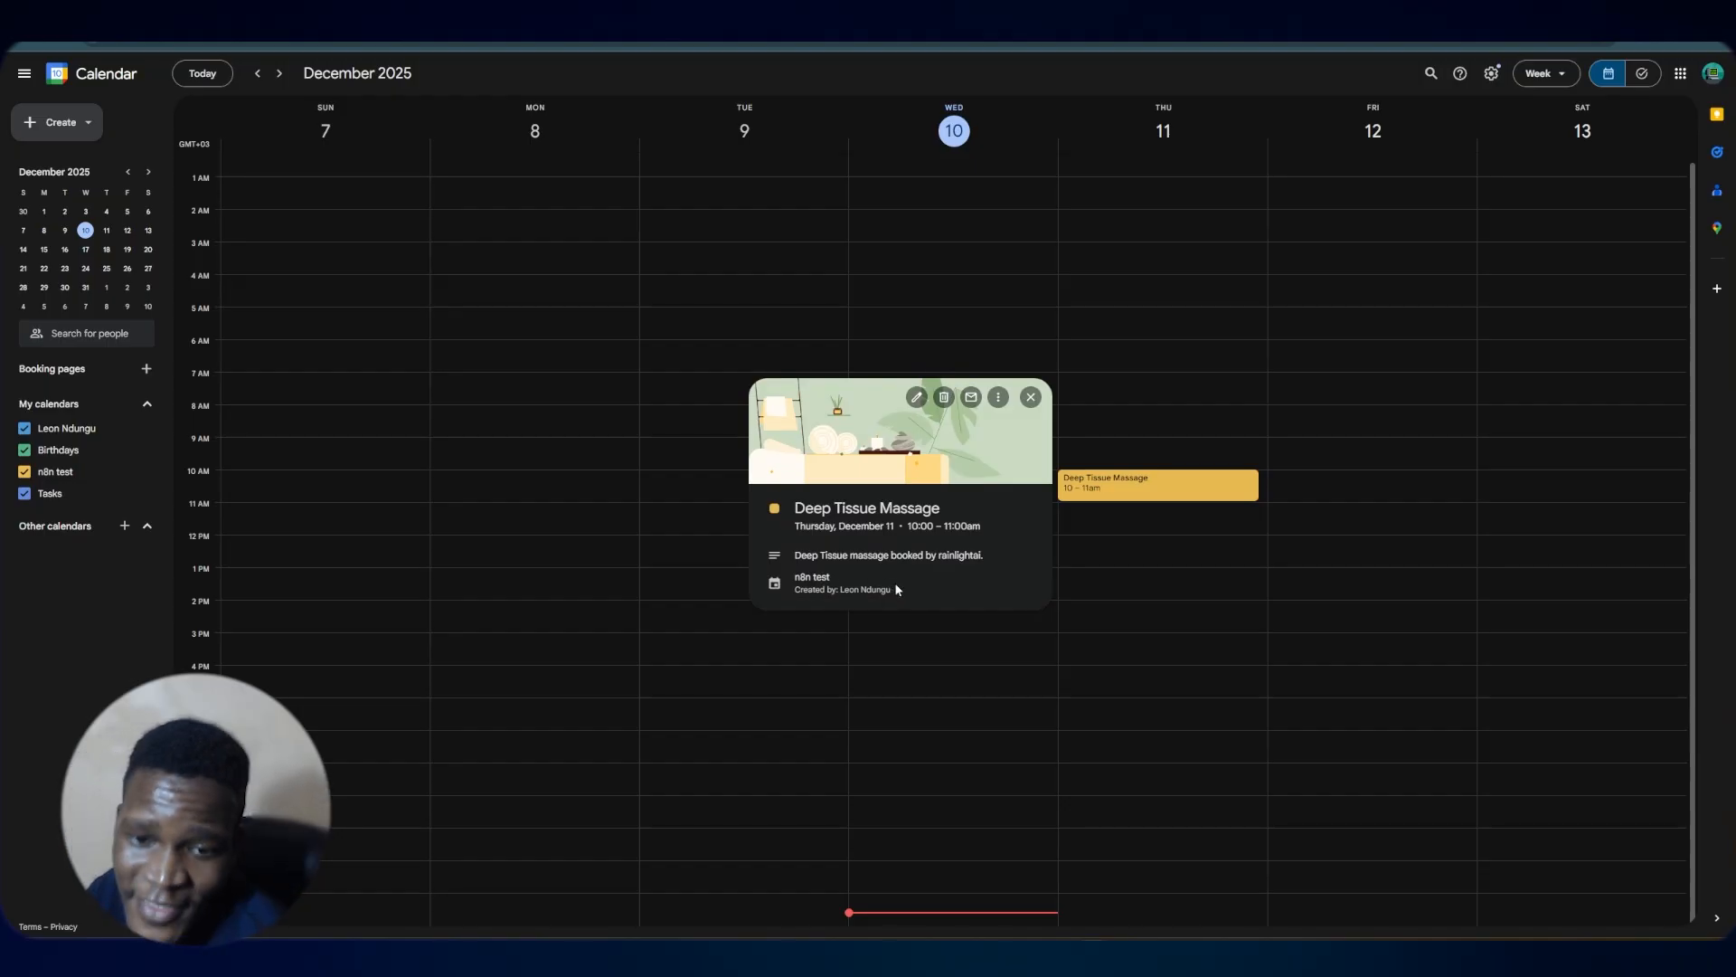
key(ctrl+Tab)
Add a Google Calendar tool to AI Agent1 with operation Get Many, let the model define Return All, and save the workflow
click(1063, 620)
text(ca)
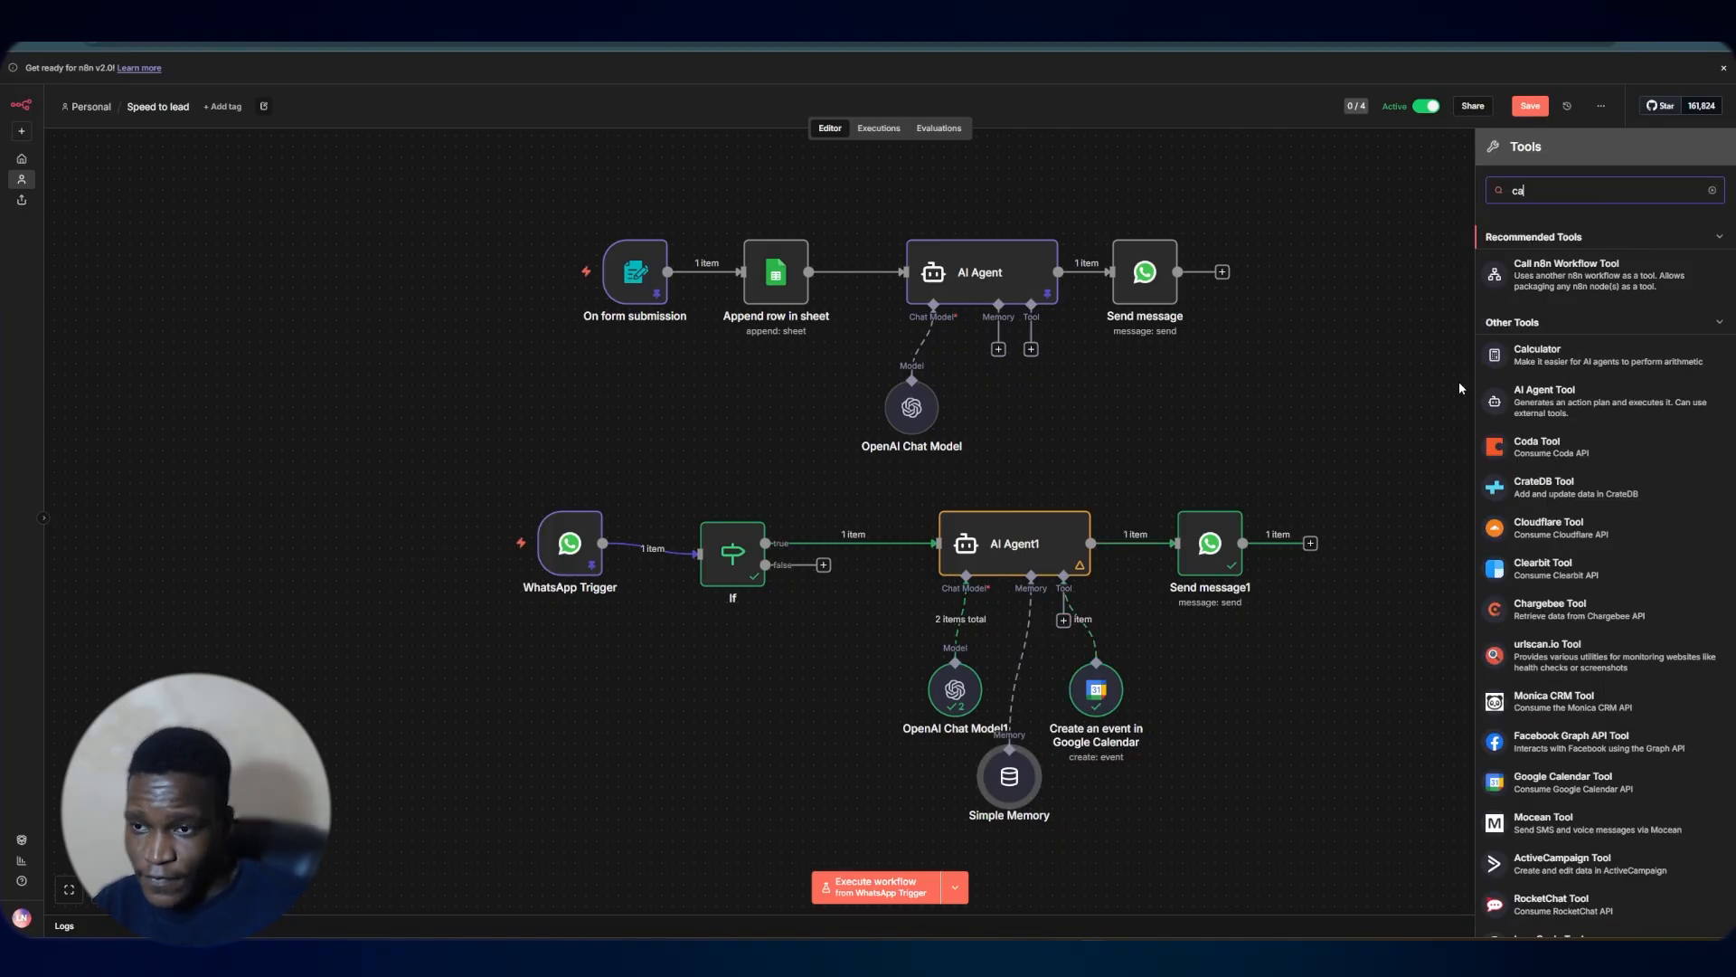
text(len)
click(1563, 256)
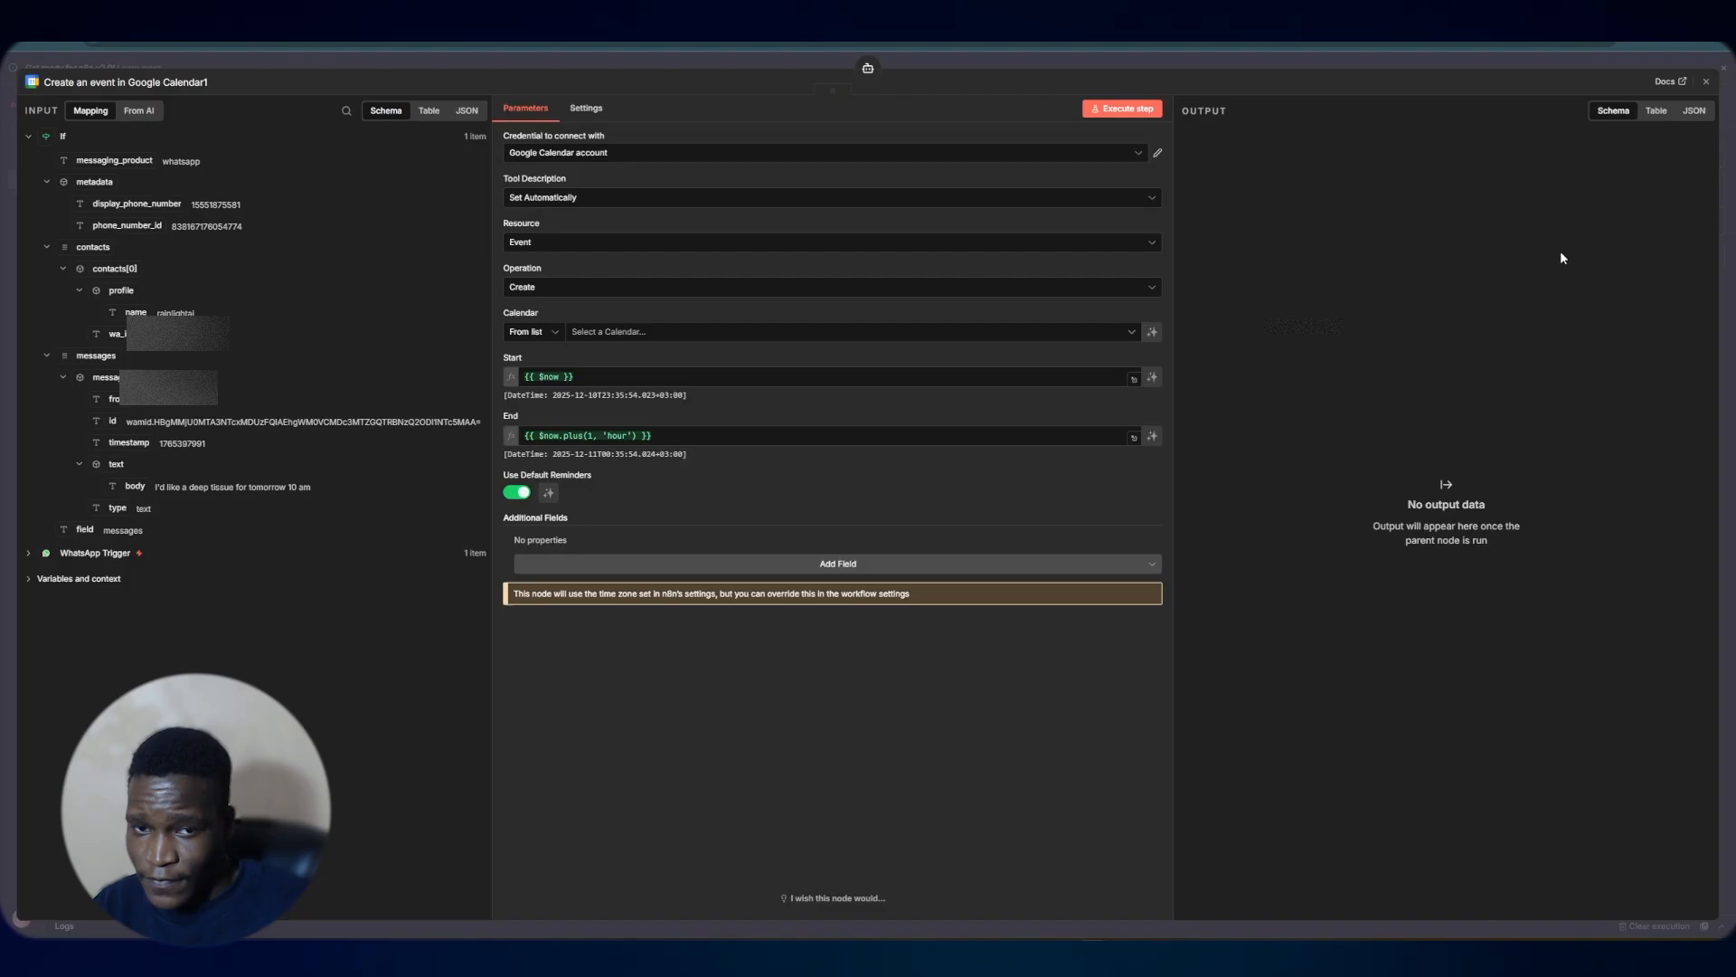
click(554, 287)
click(683, 425)
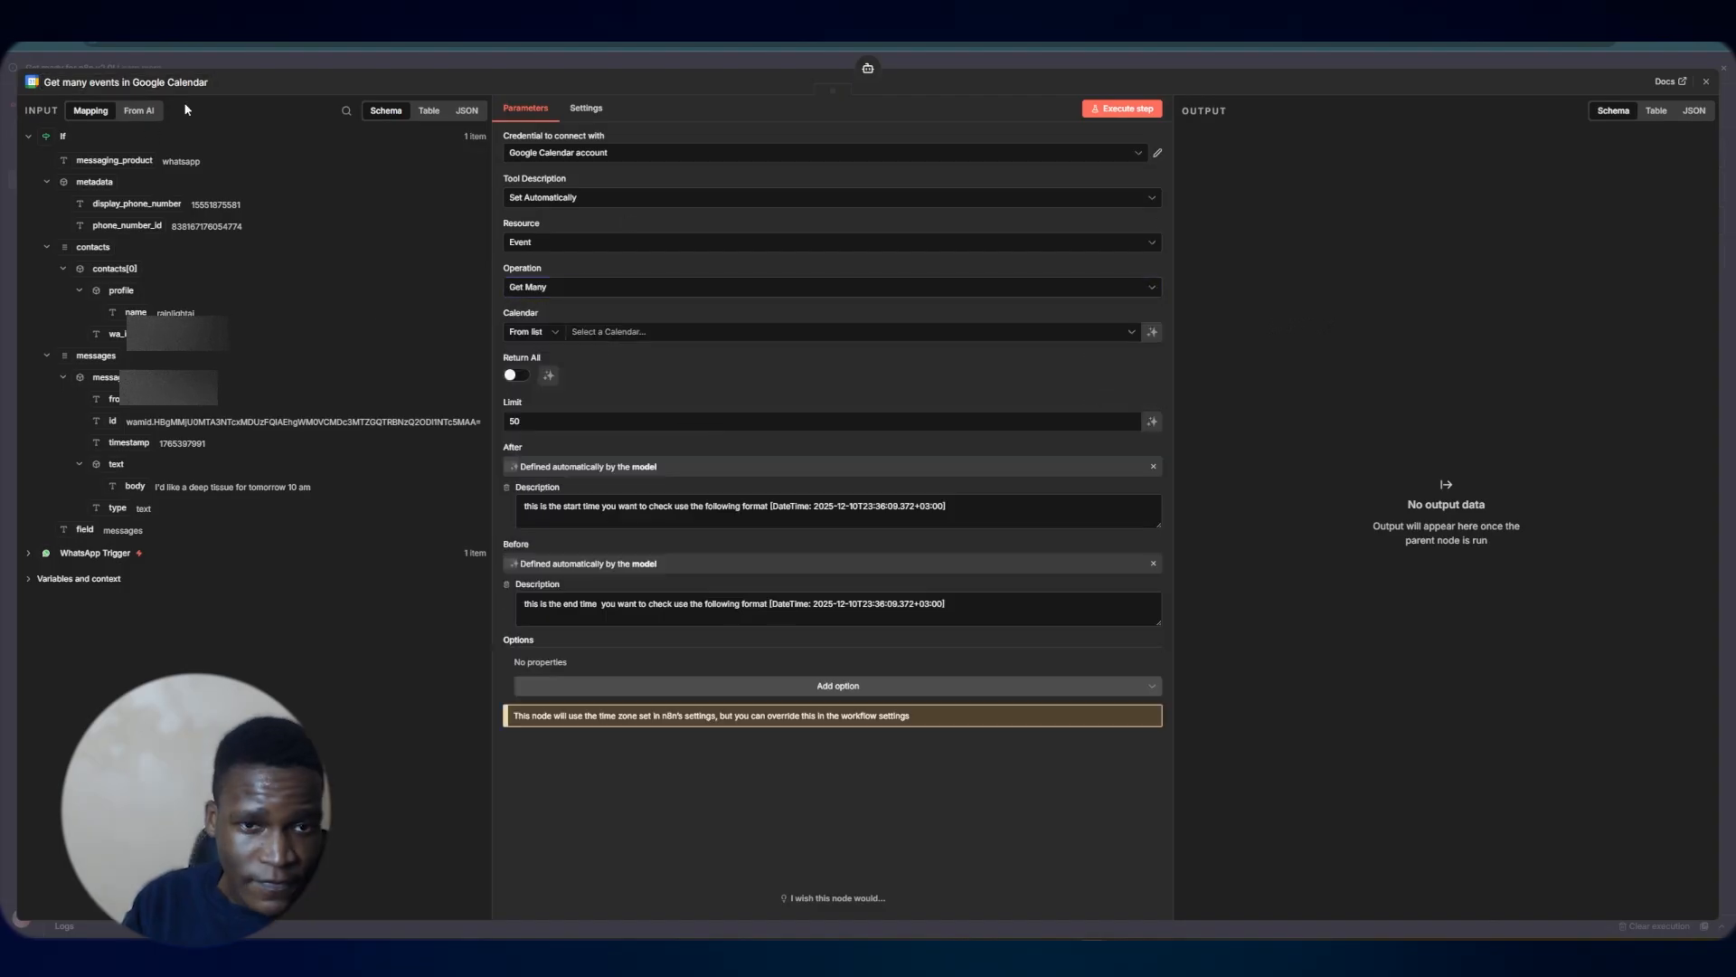
click(548, 377)
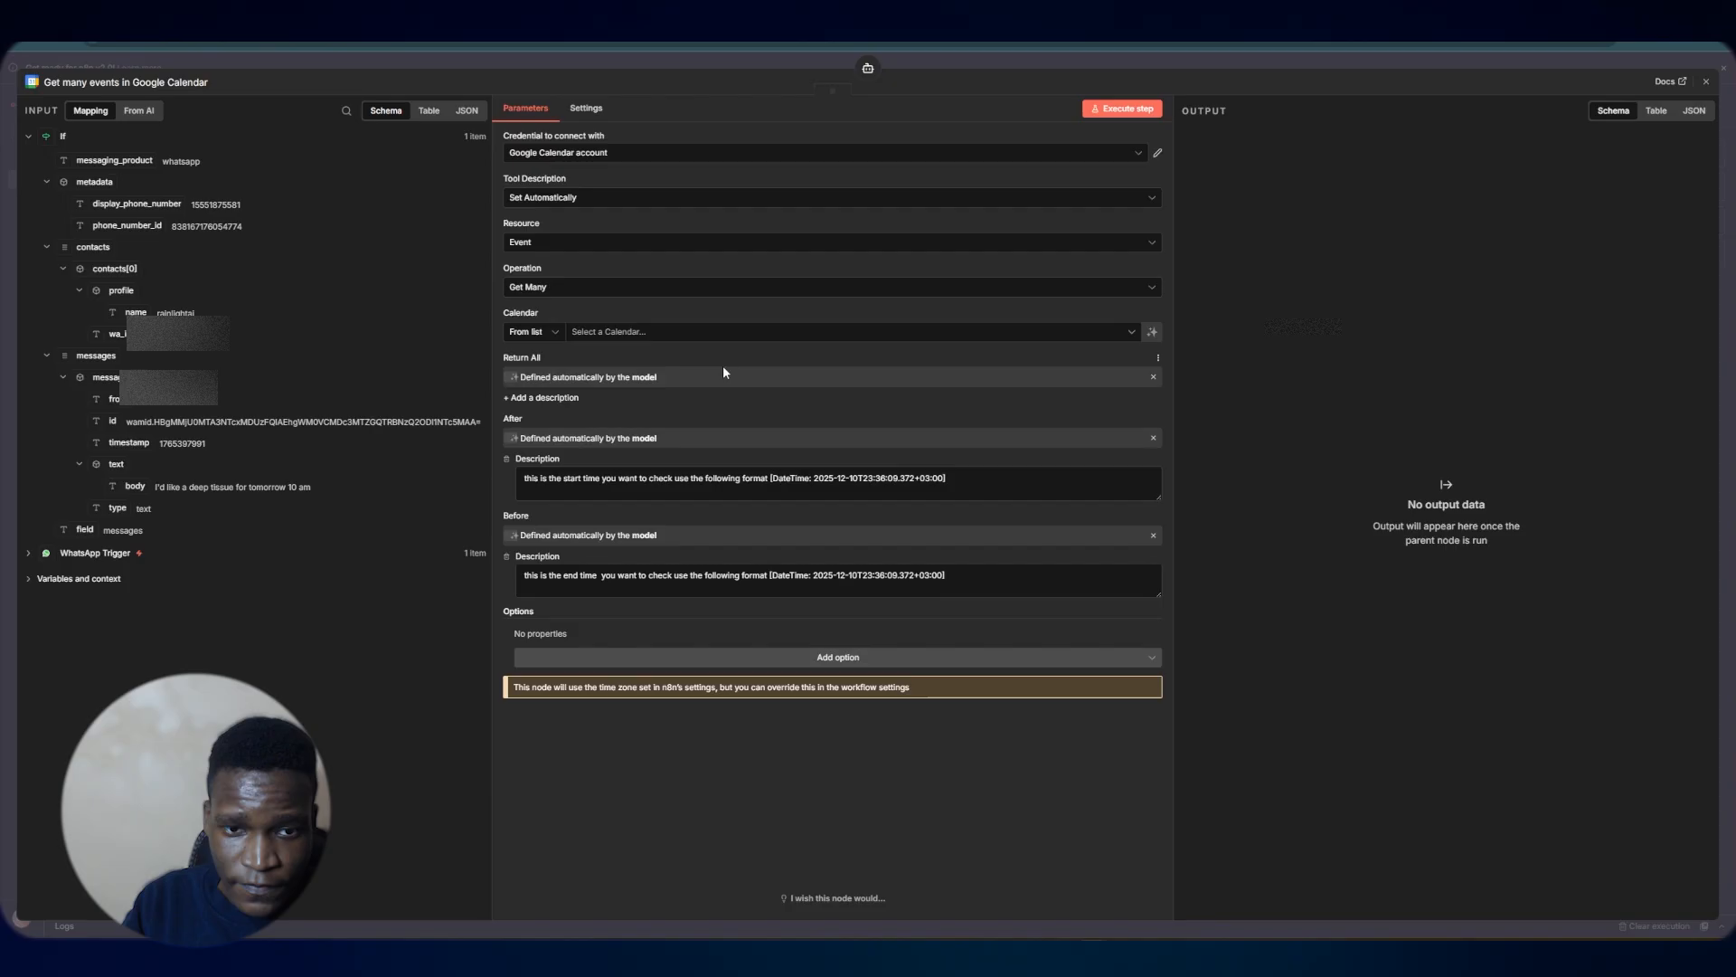
click(619, 333)
click(578, 394)
key(Escape)
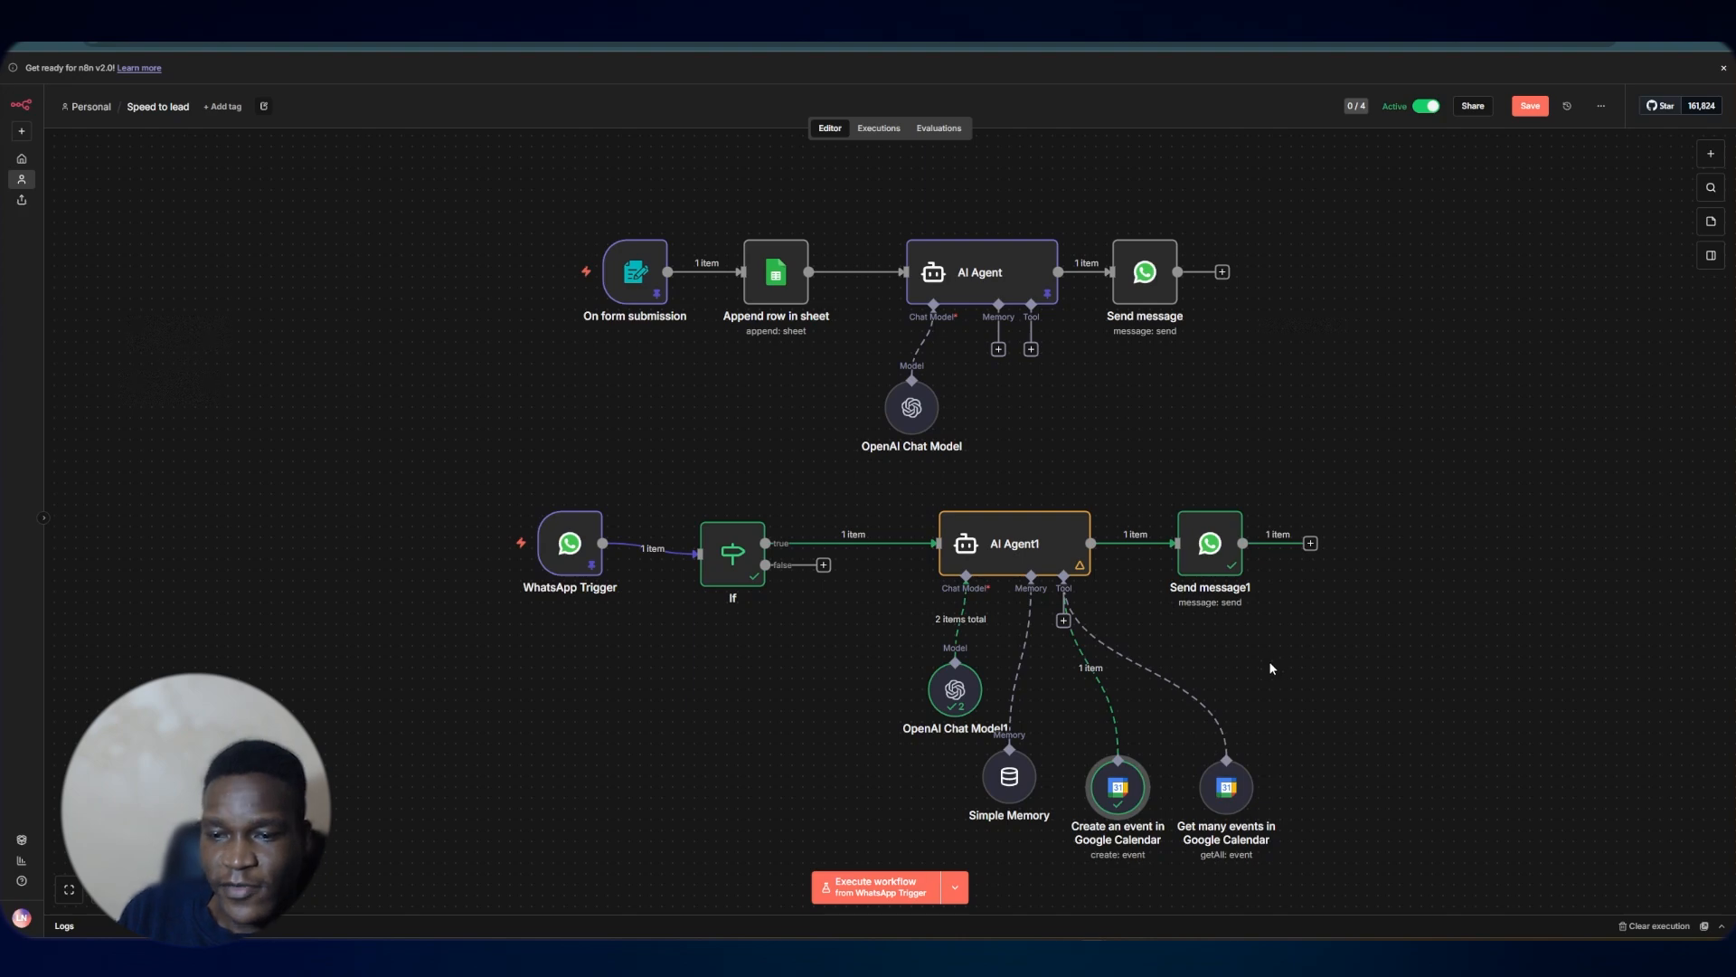
click(1535, 108)
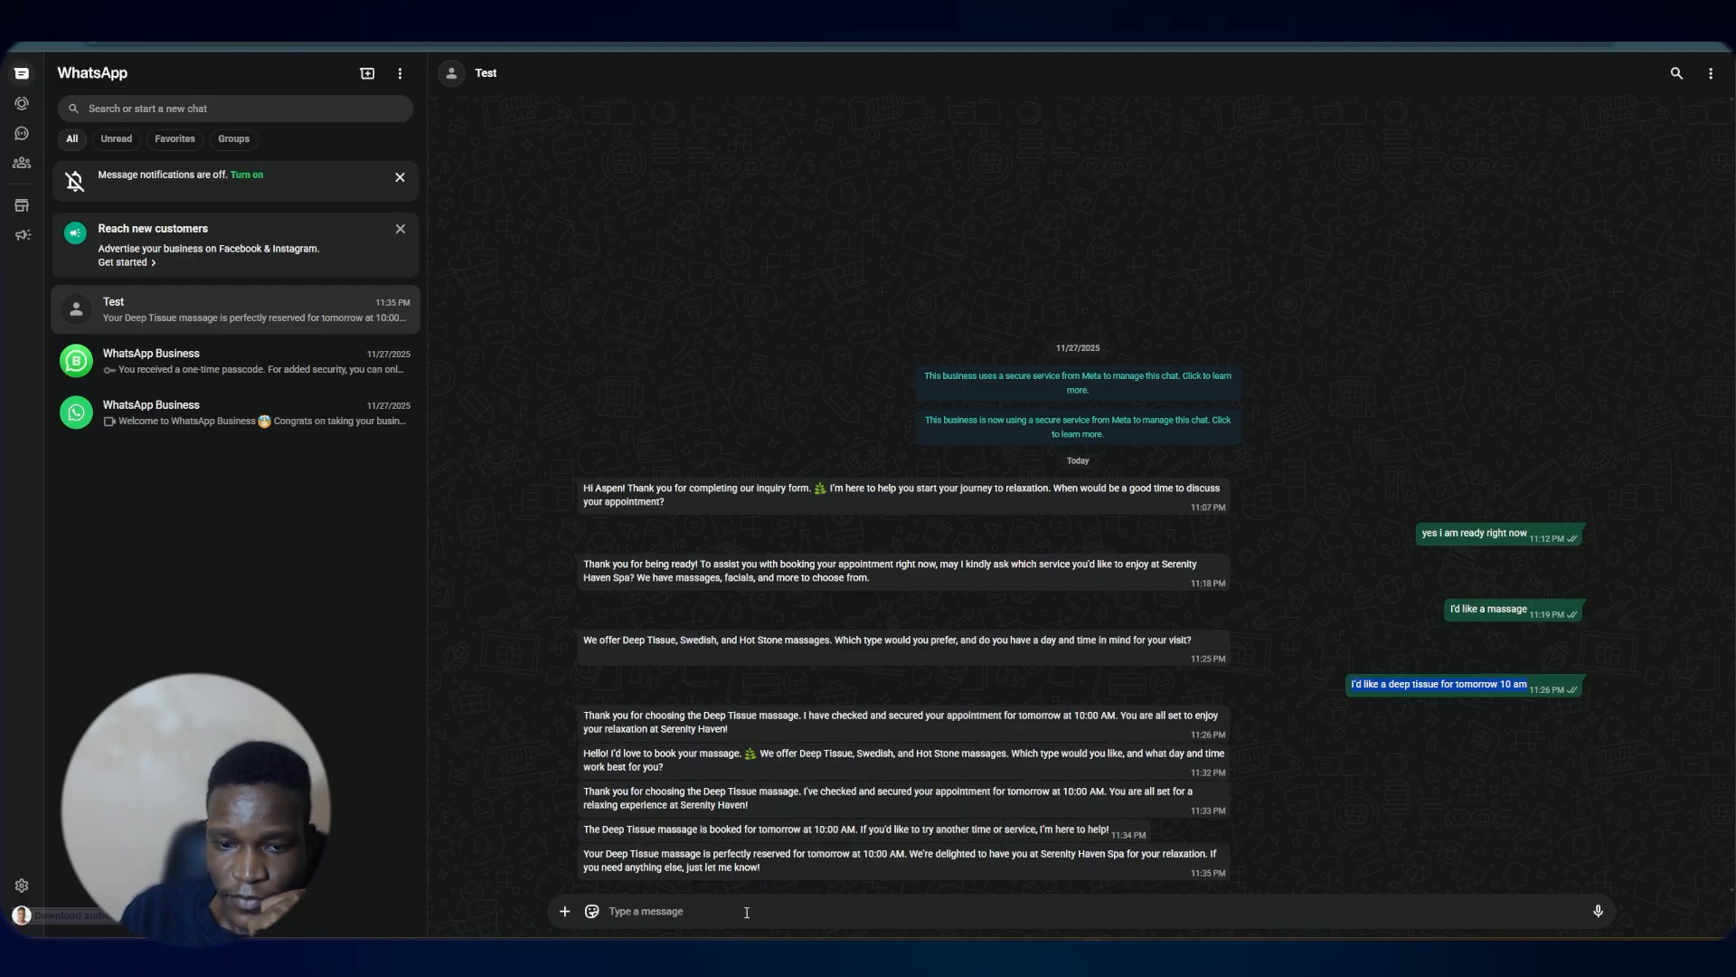
In the WhatsApp chat, send 'is 10 am tomorrow available' and then reply 'yes please'
text(Is)
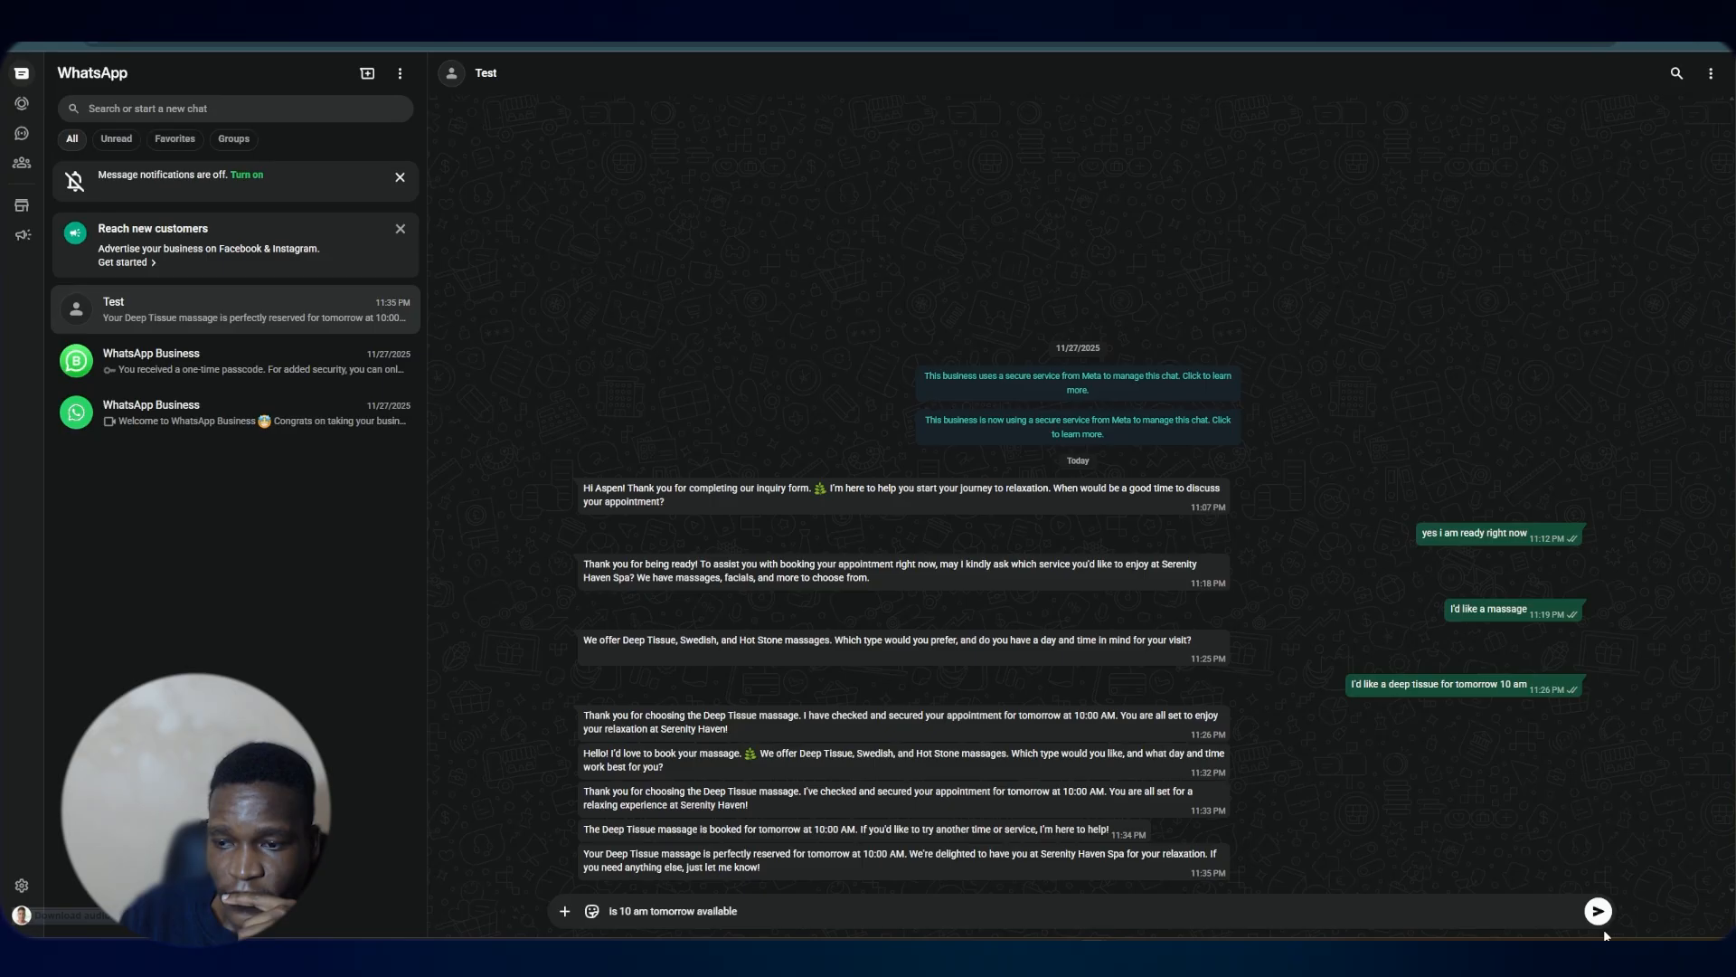
click(1597, 911)
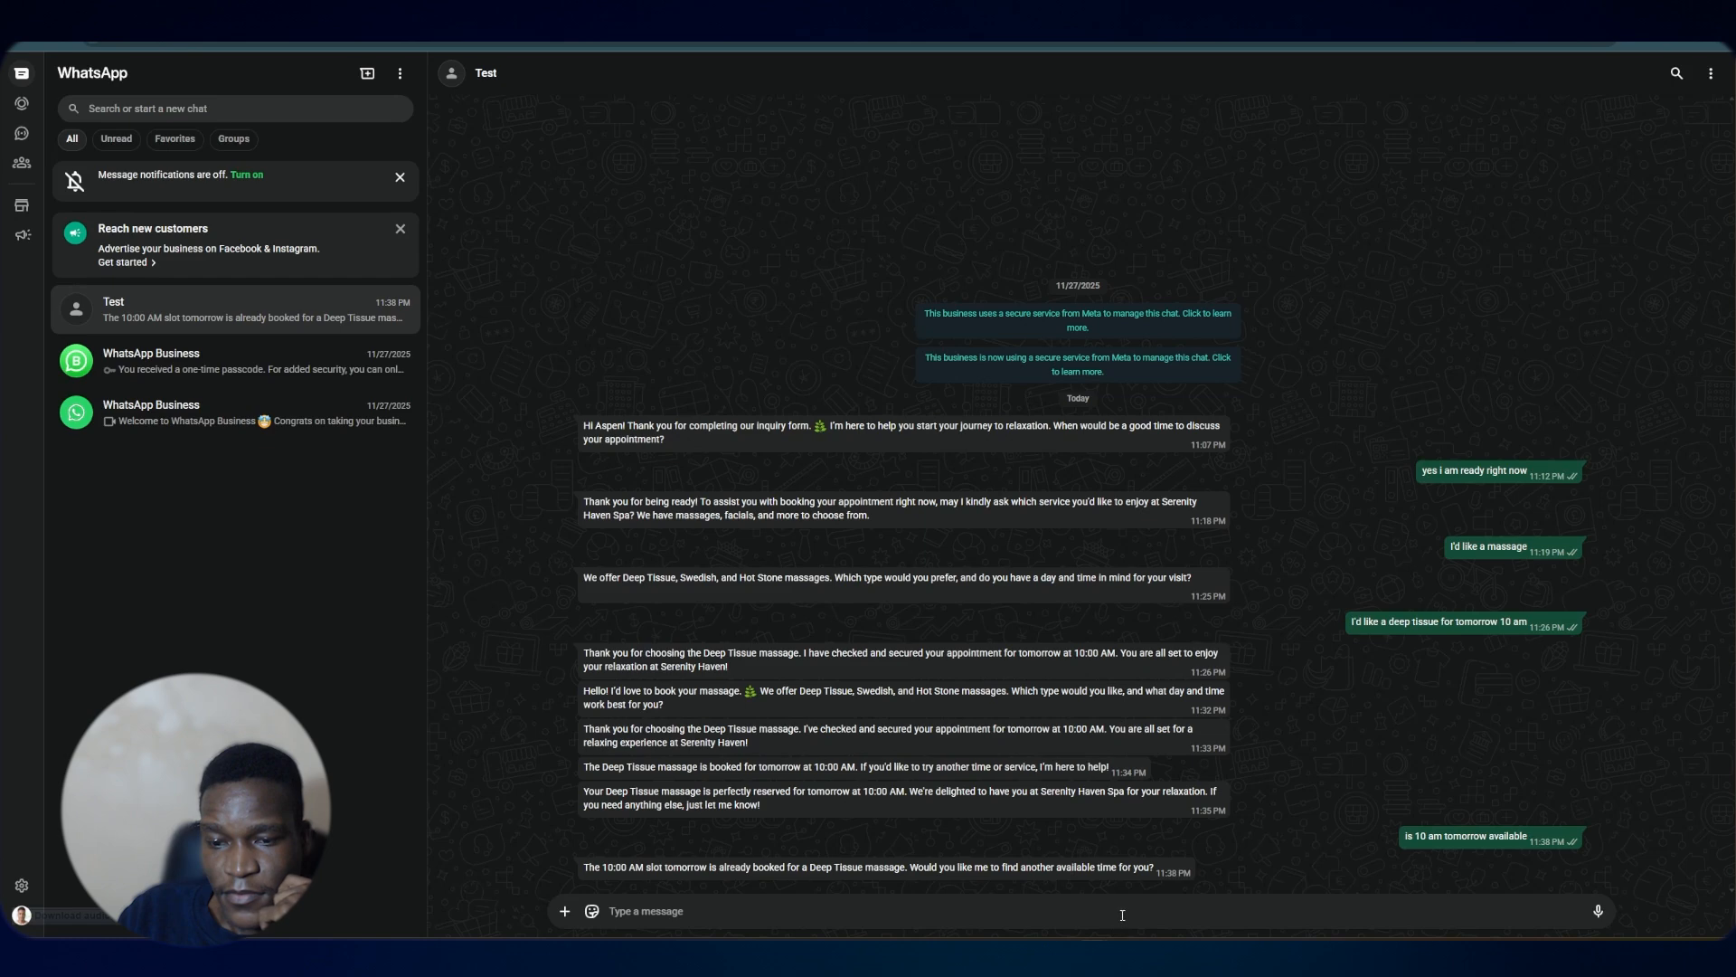
text(ys)
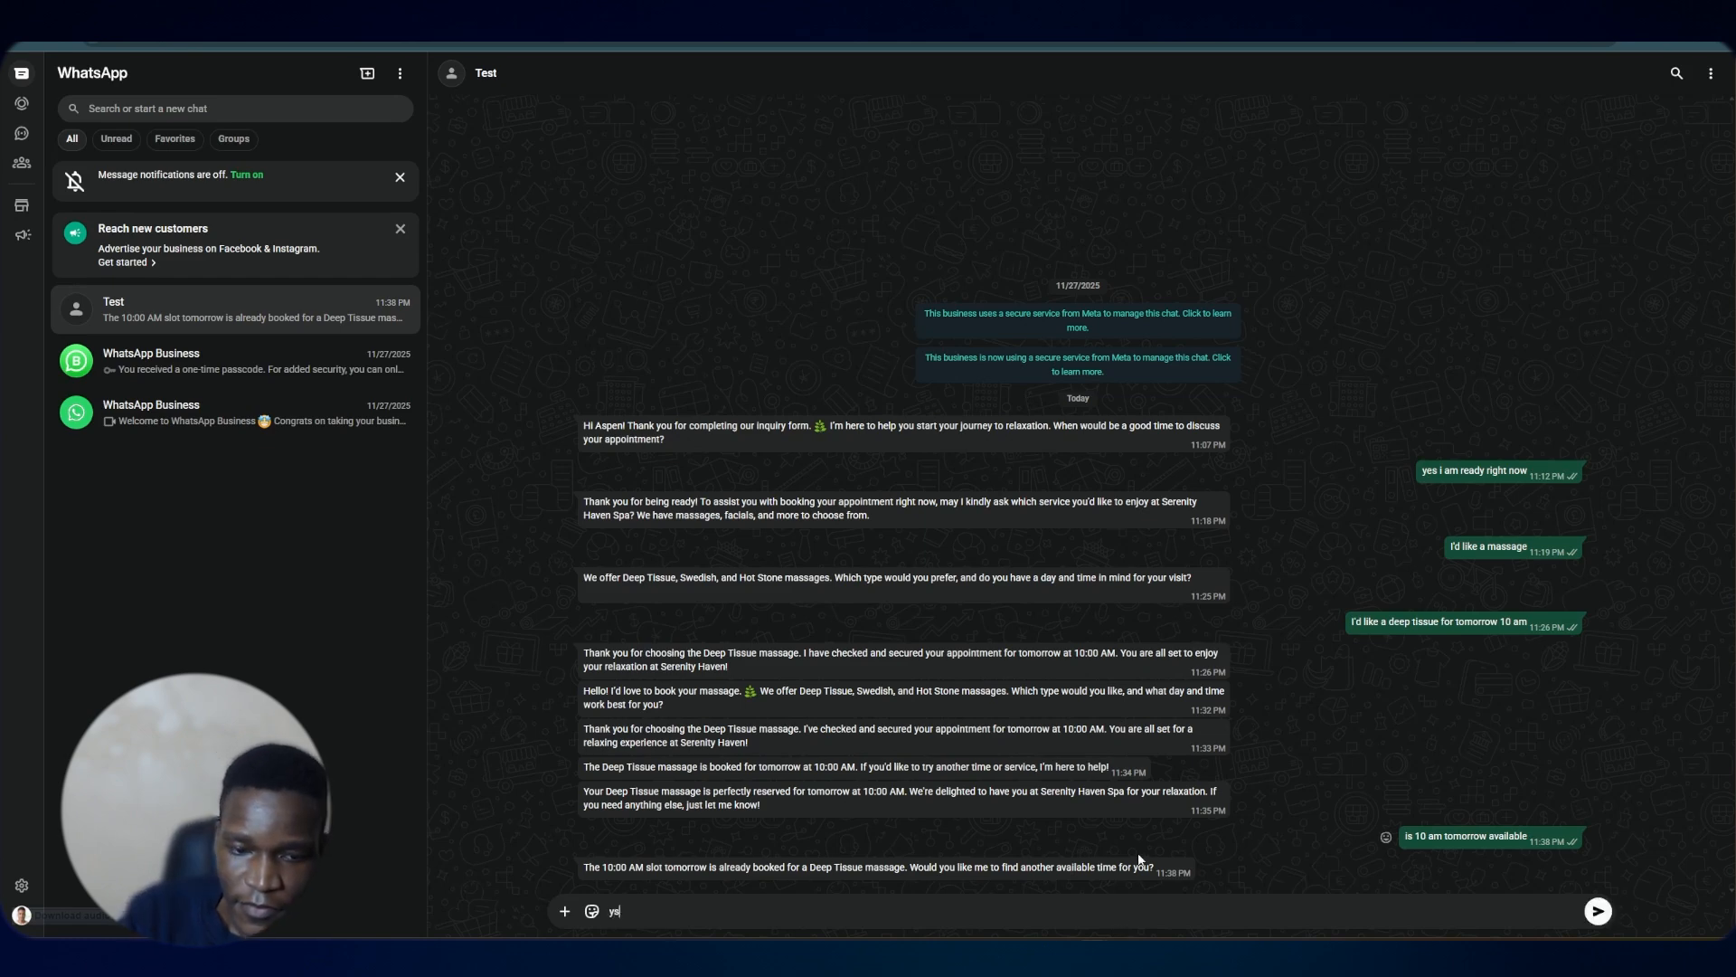
key(BackSpace)
text(es)
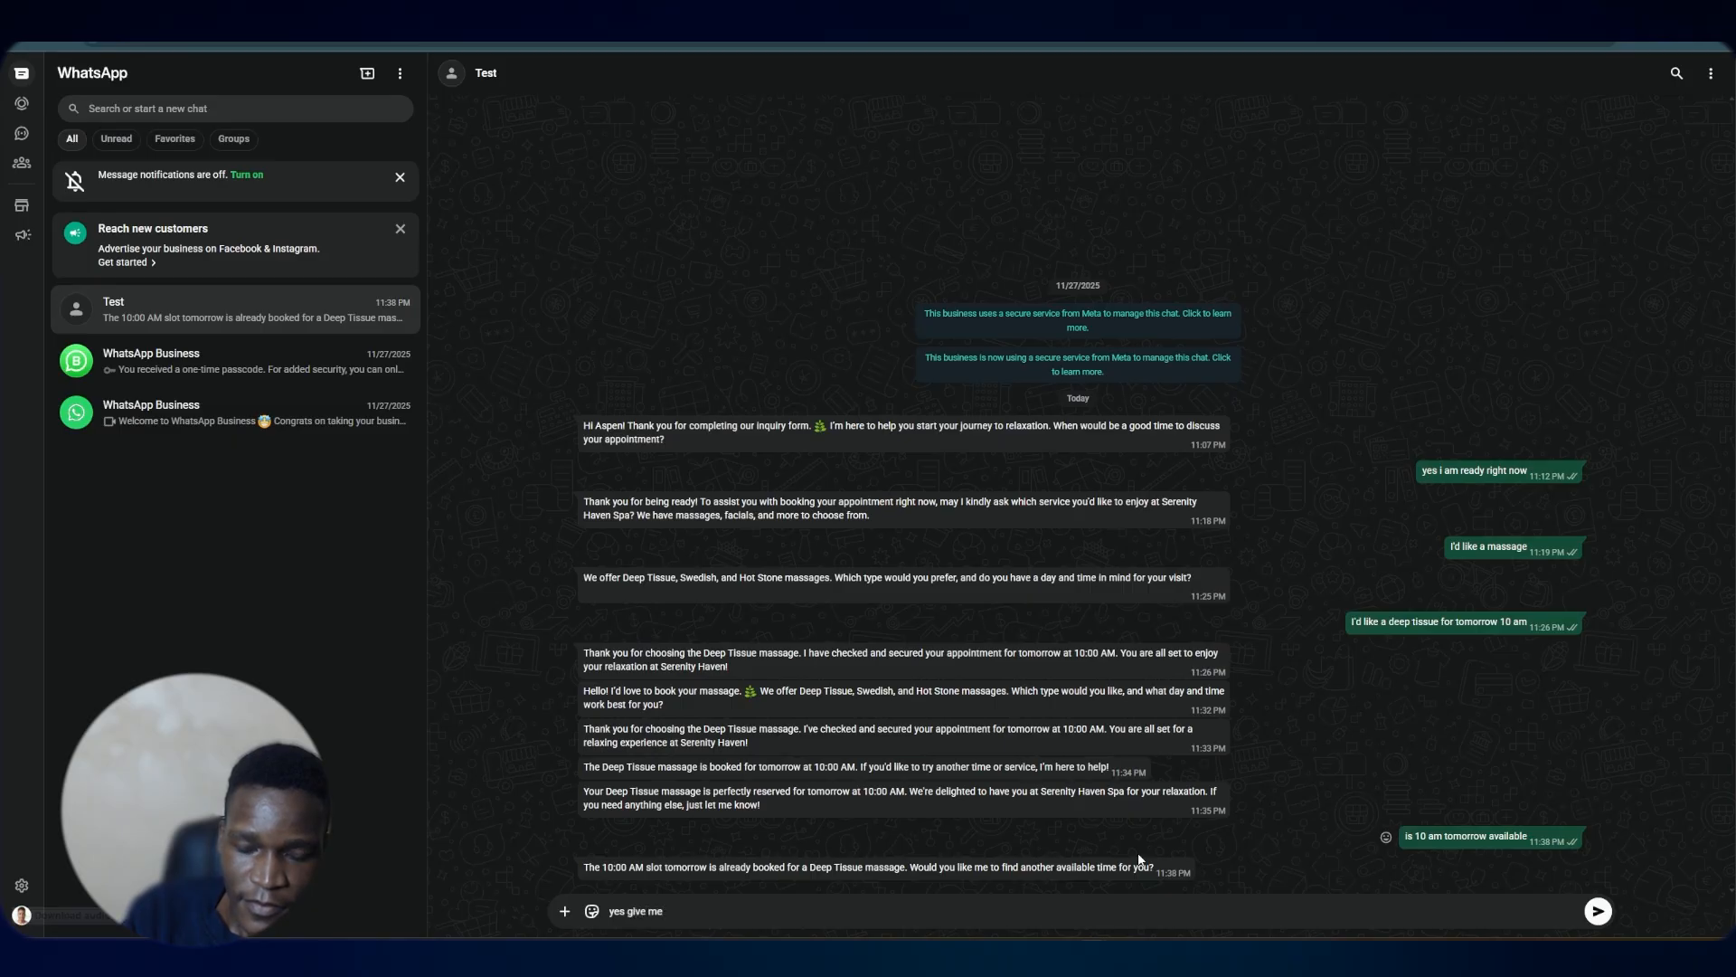
text(give me)
key(BackSpace)
key(BackSpace)
key(BackSpace)
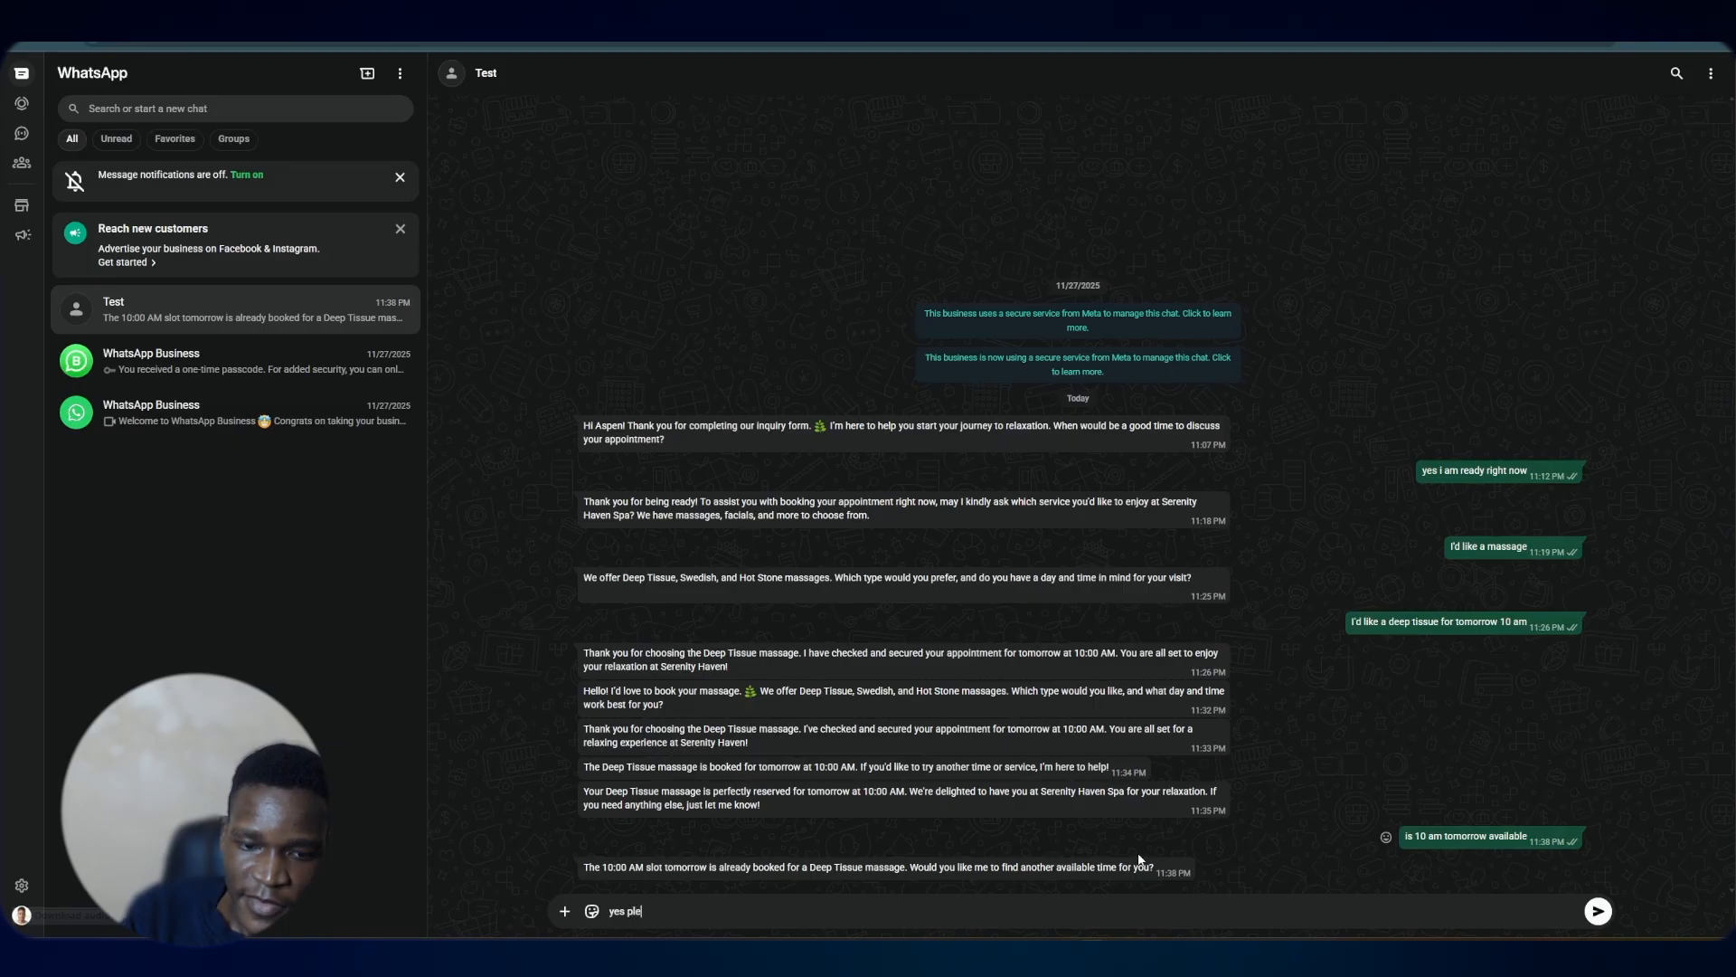
text(please)
click(1600, 912)
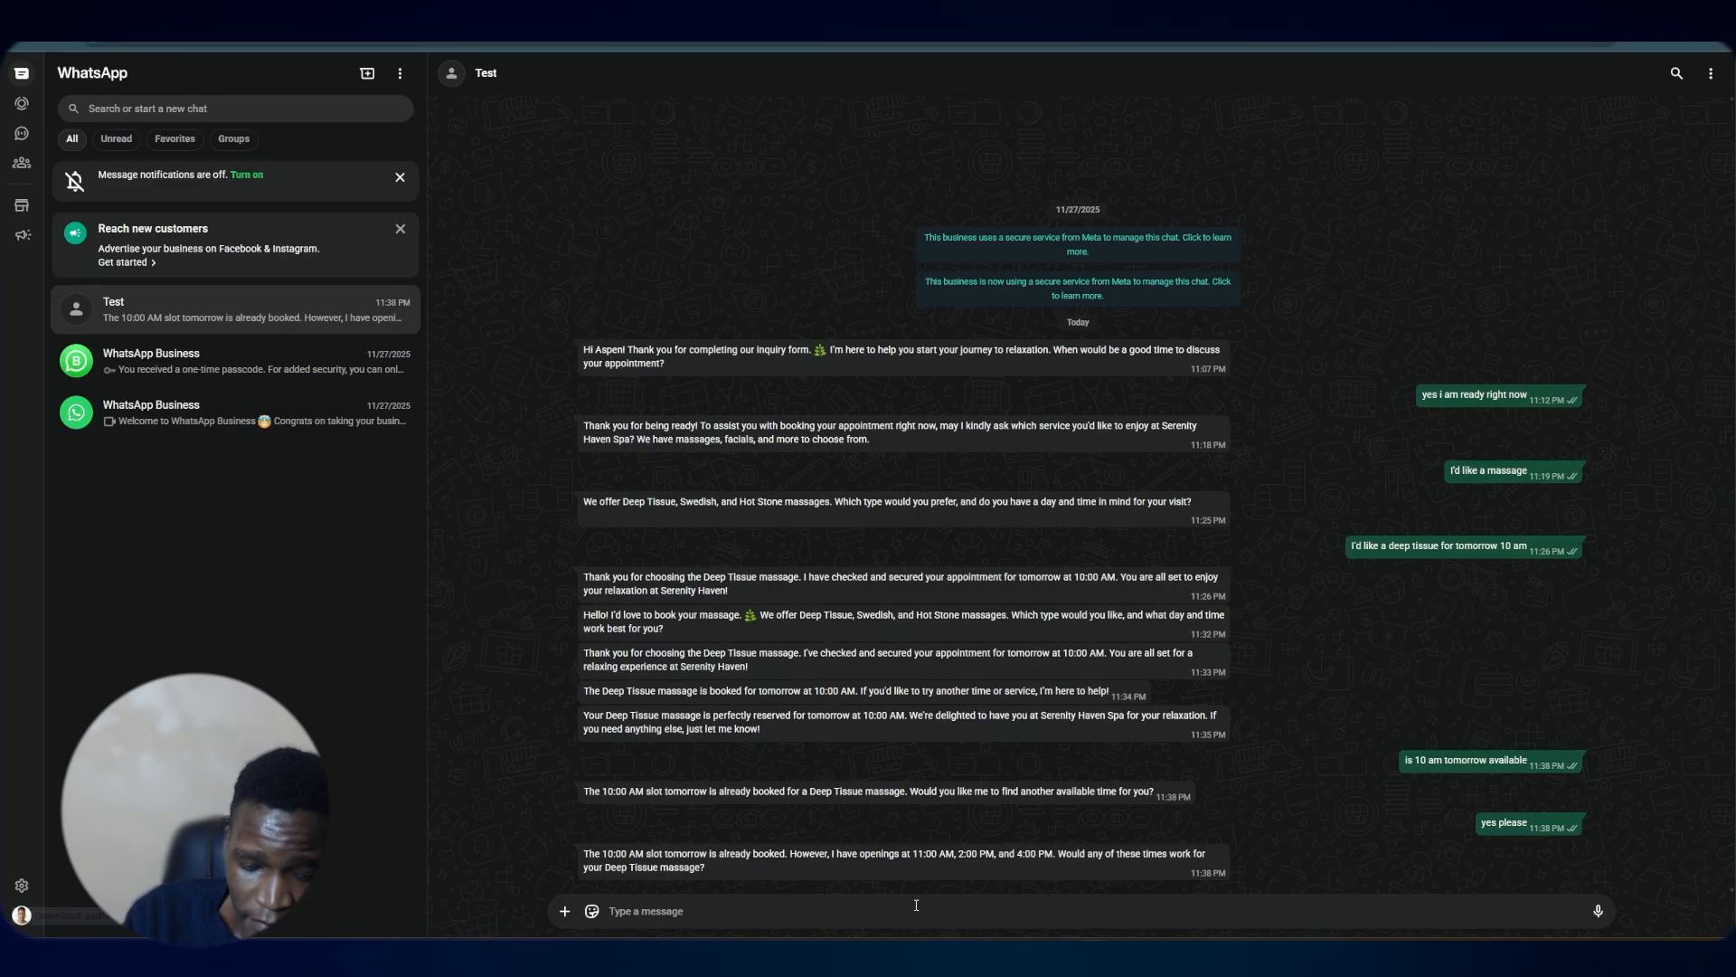
Reply '2pm works' in the WhatsApp chat to accept the offered slot
text(2pm )
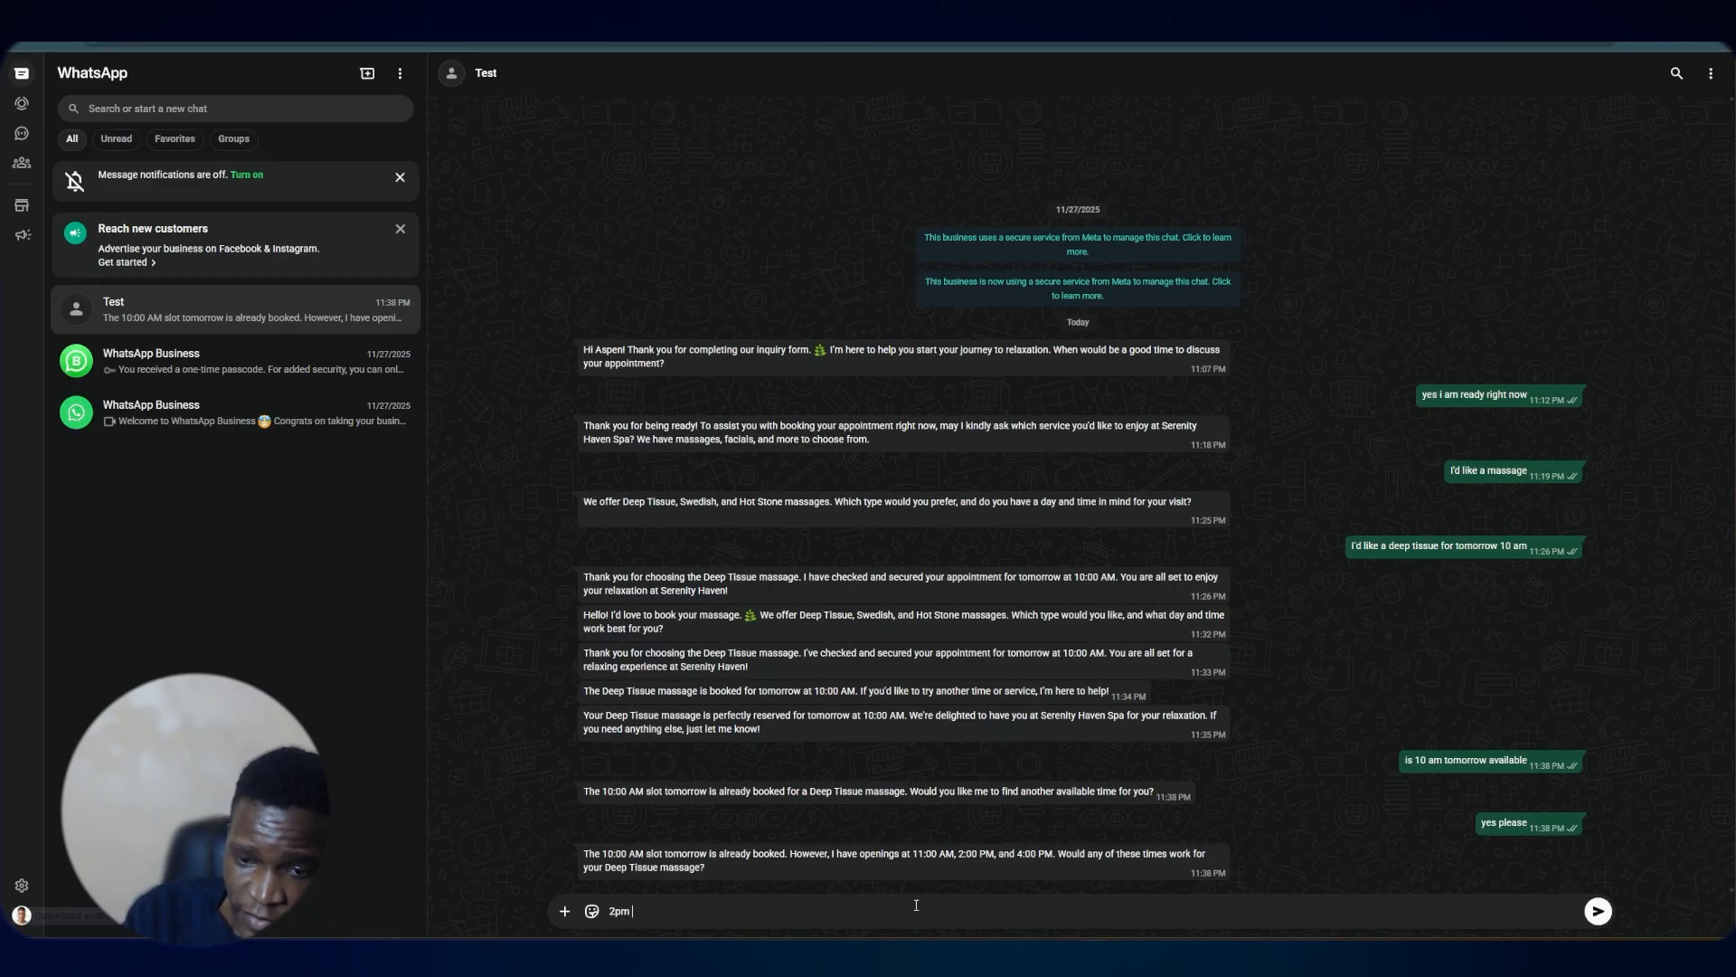
text(works)
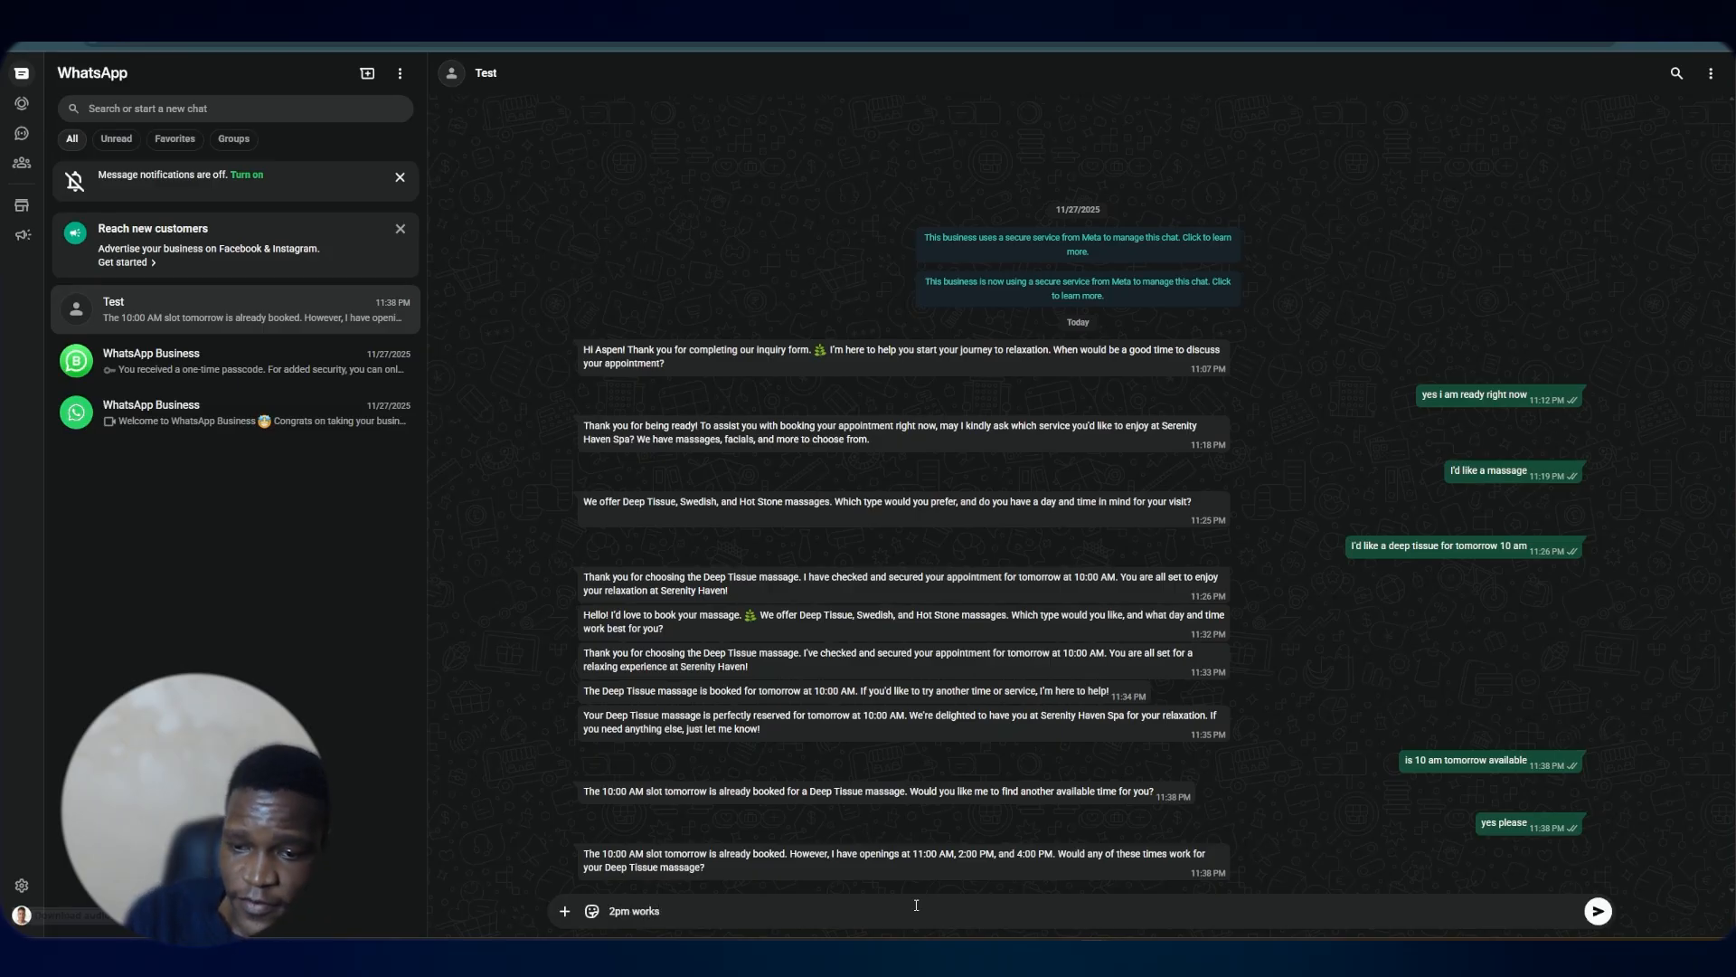
key(Return)
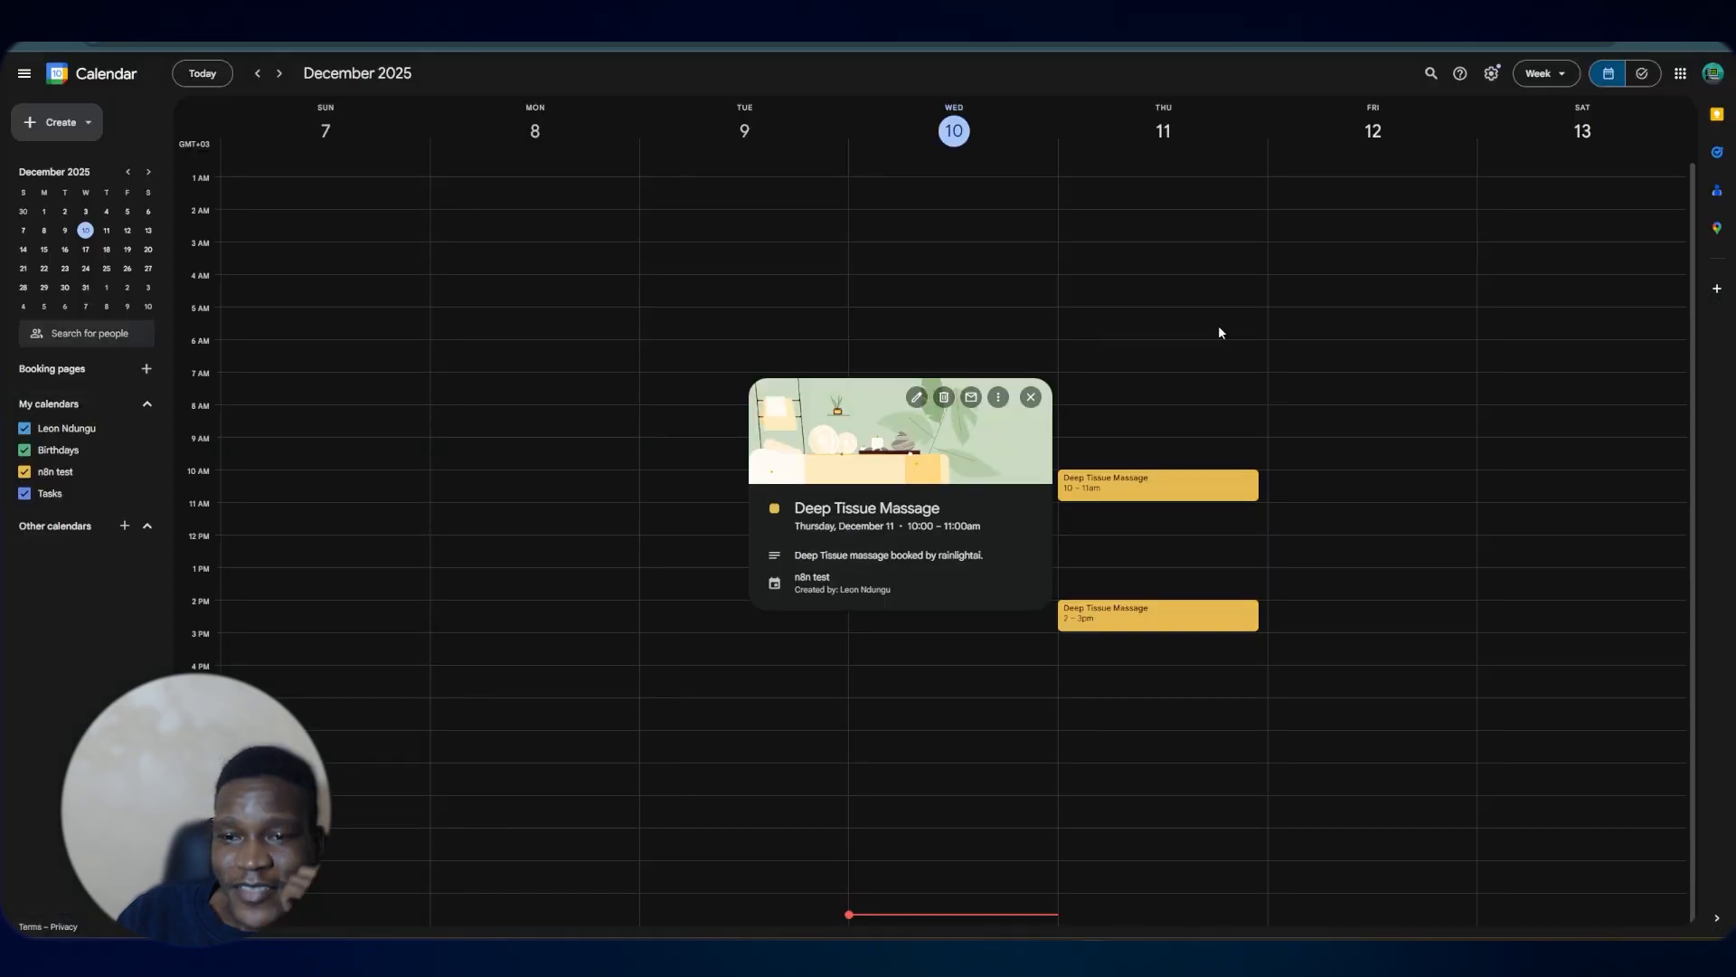
Open the 2 PM Deep Tissue Massage event in Google Calendar, then return to the workflow canvas
click(1145, 622)
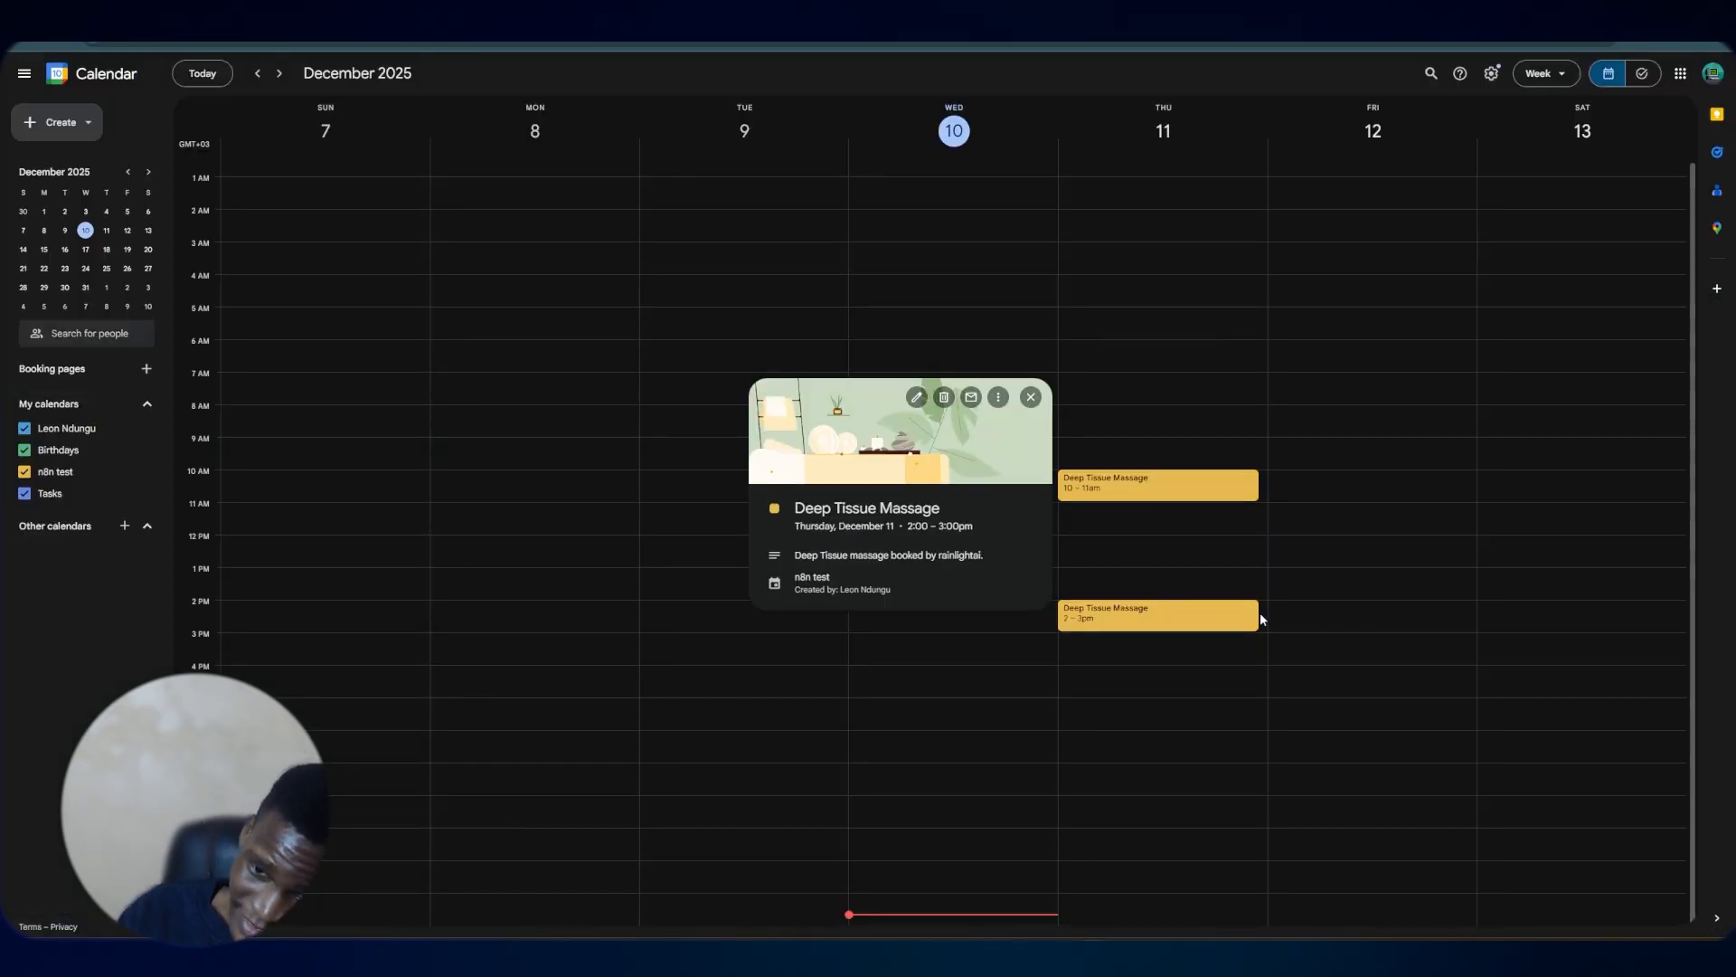
click(89, 42)
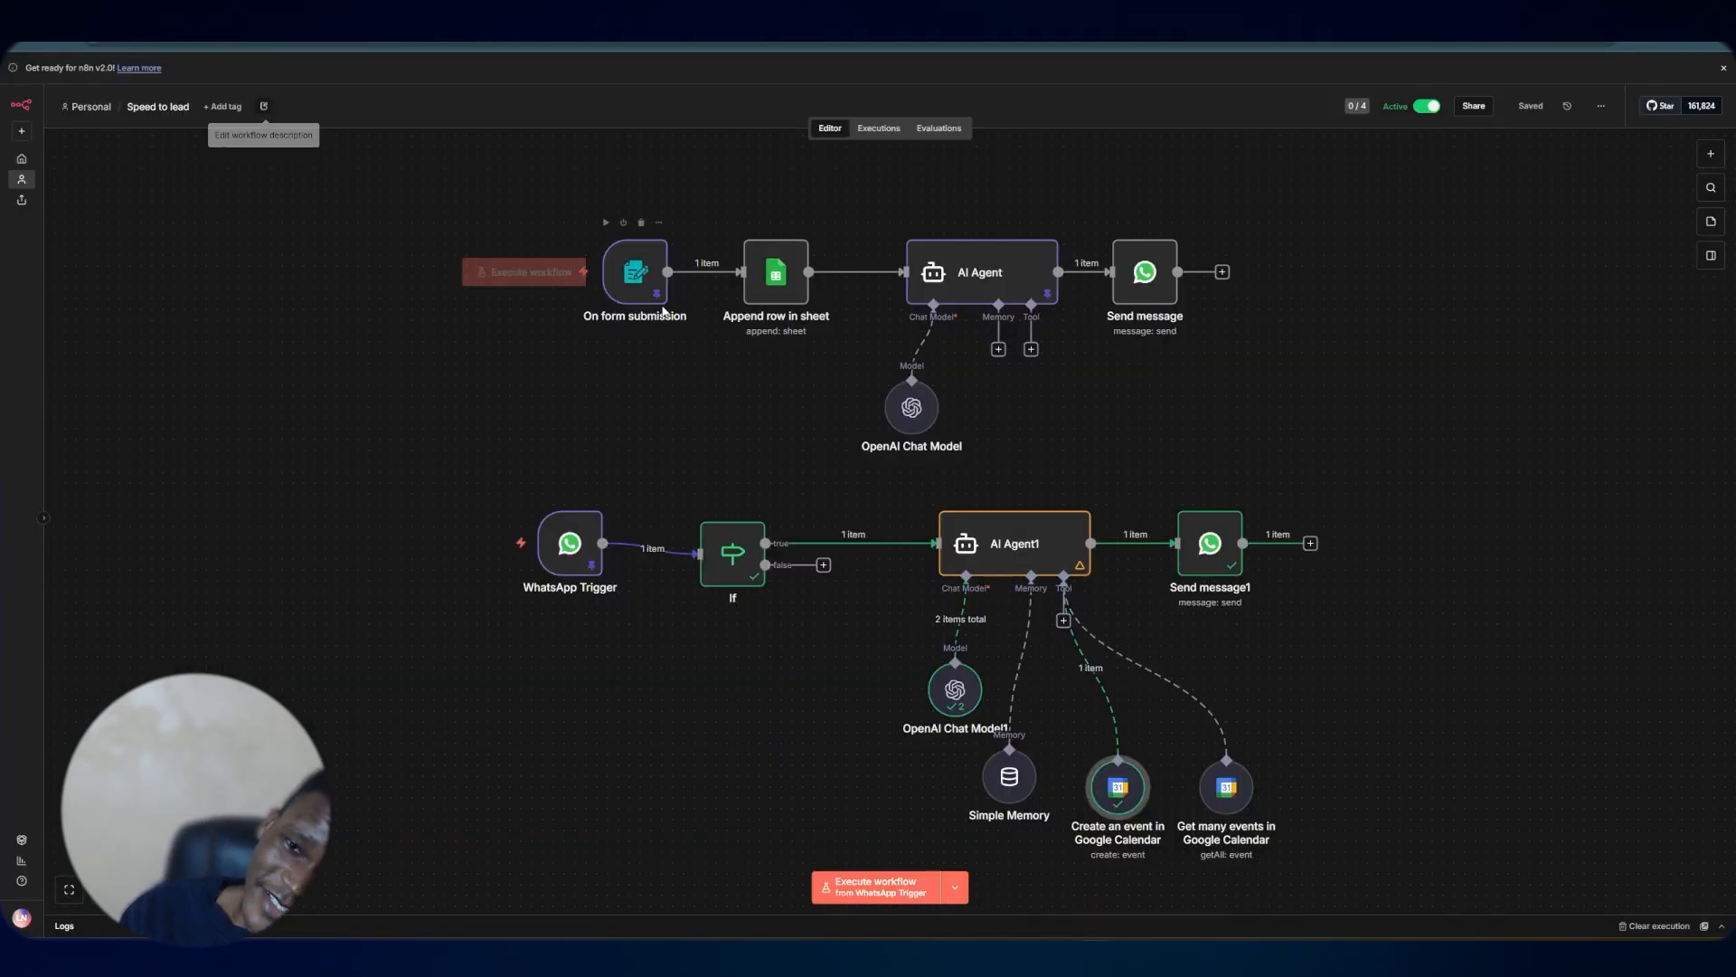
scroll(1350, 398, down, 1)
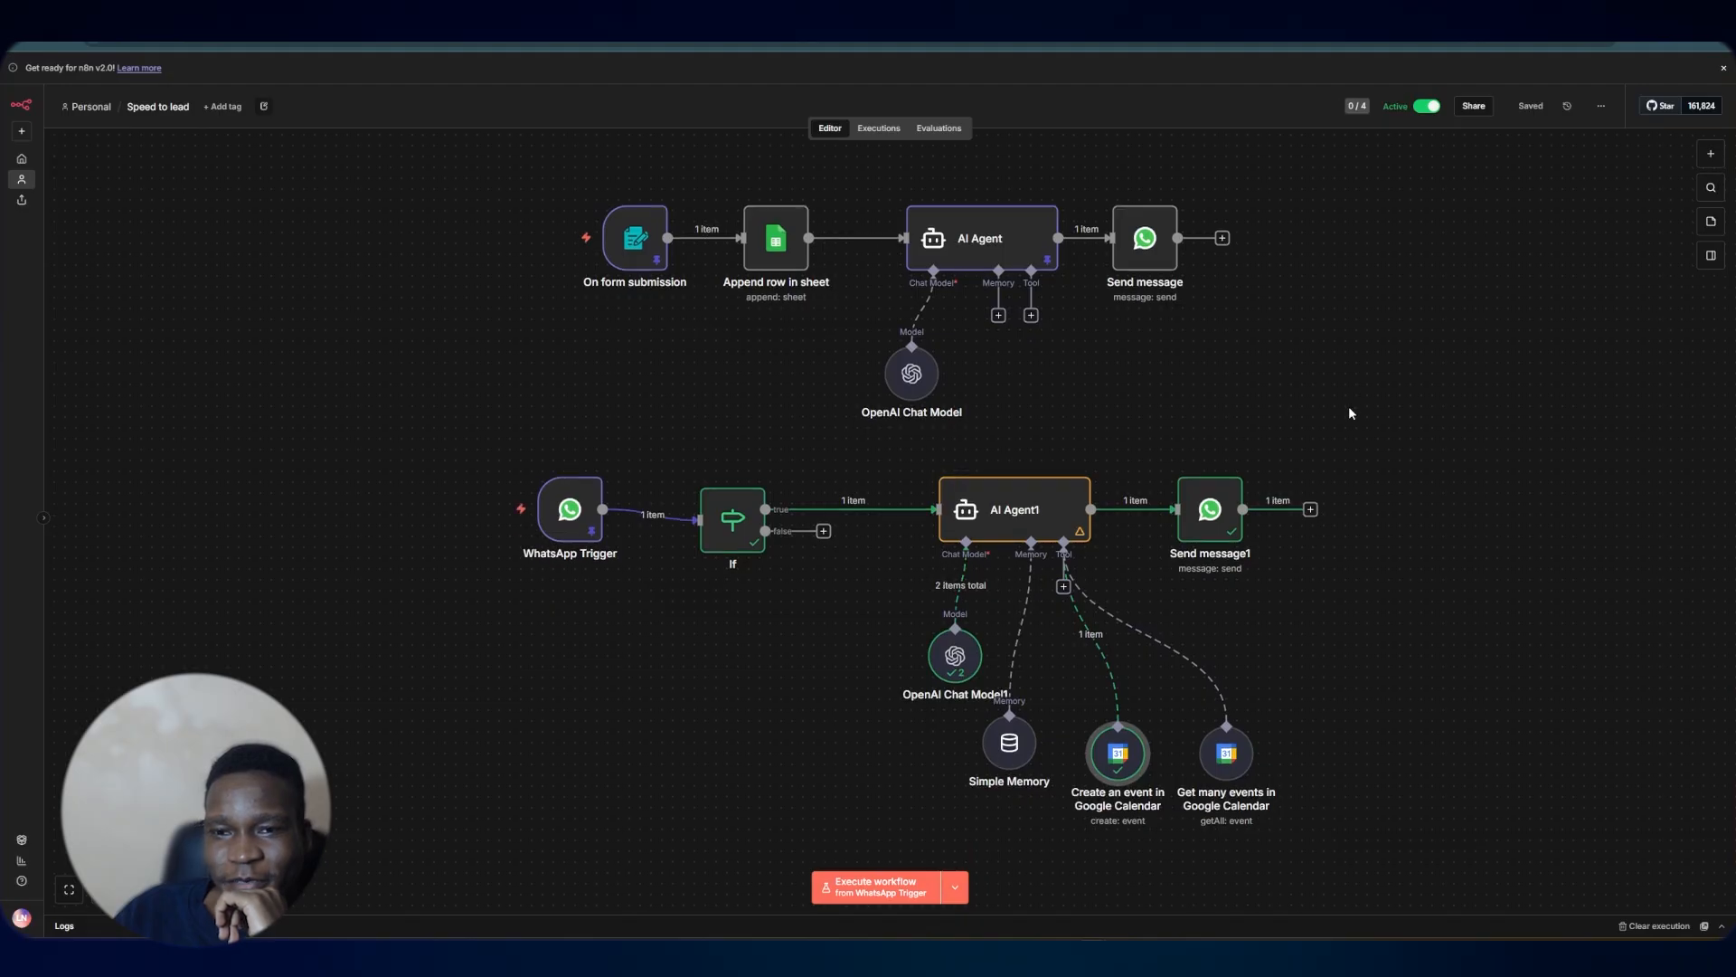